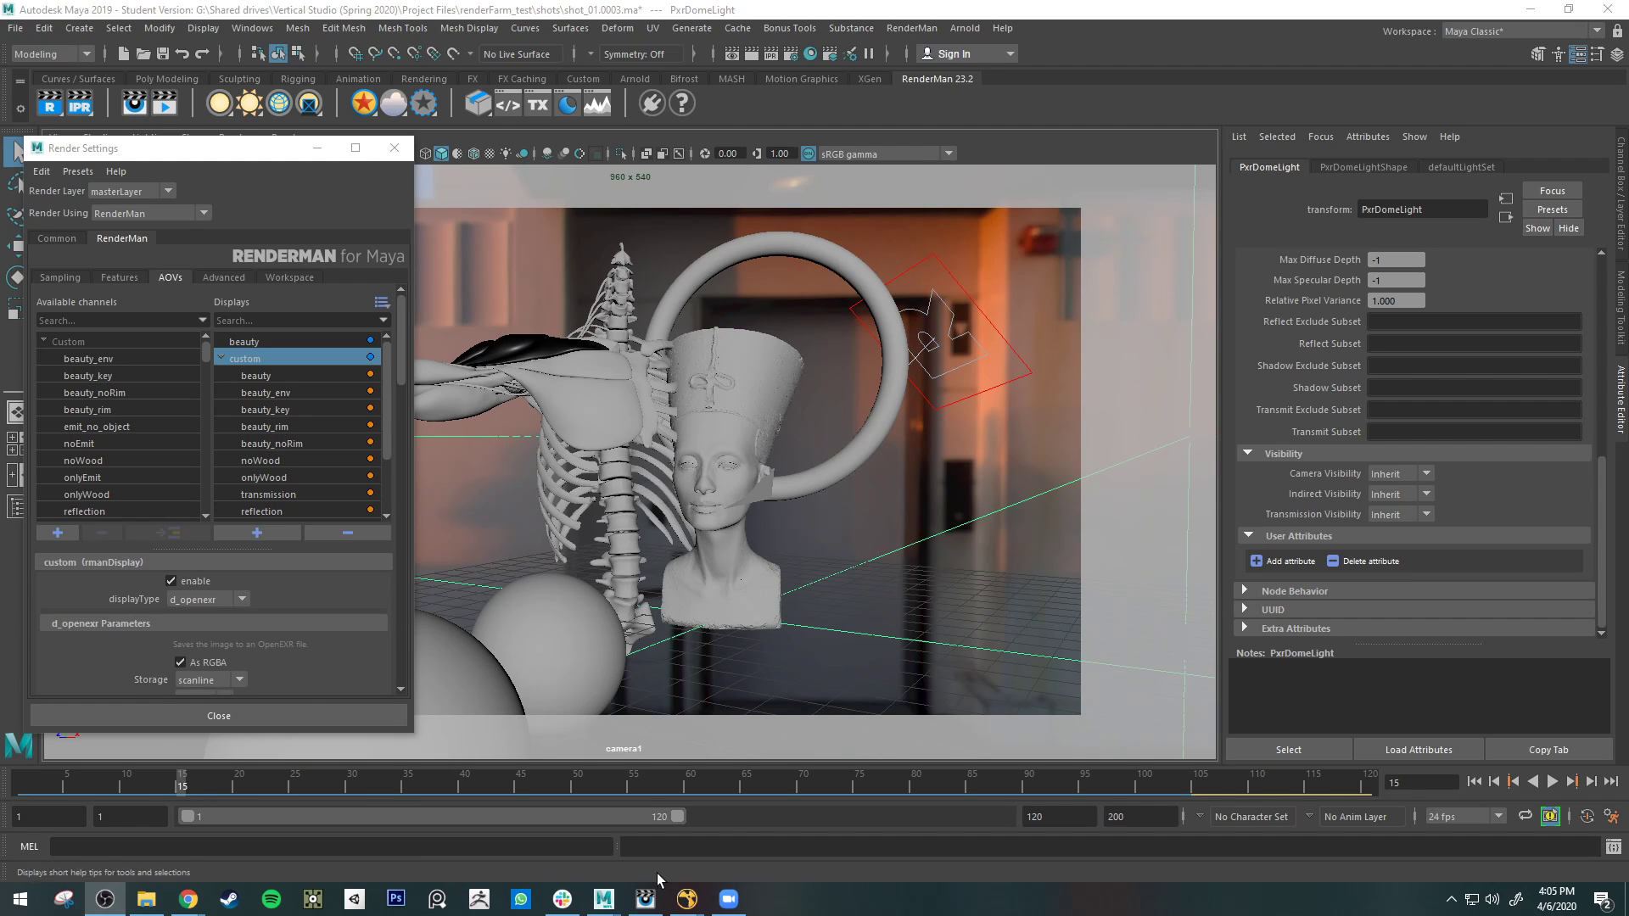
# - Switch to RenderMan's image viewer and view the custom render in the second group of the catalog
pyautogui.click(690, 876)
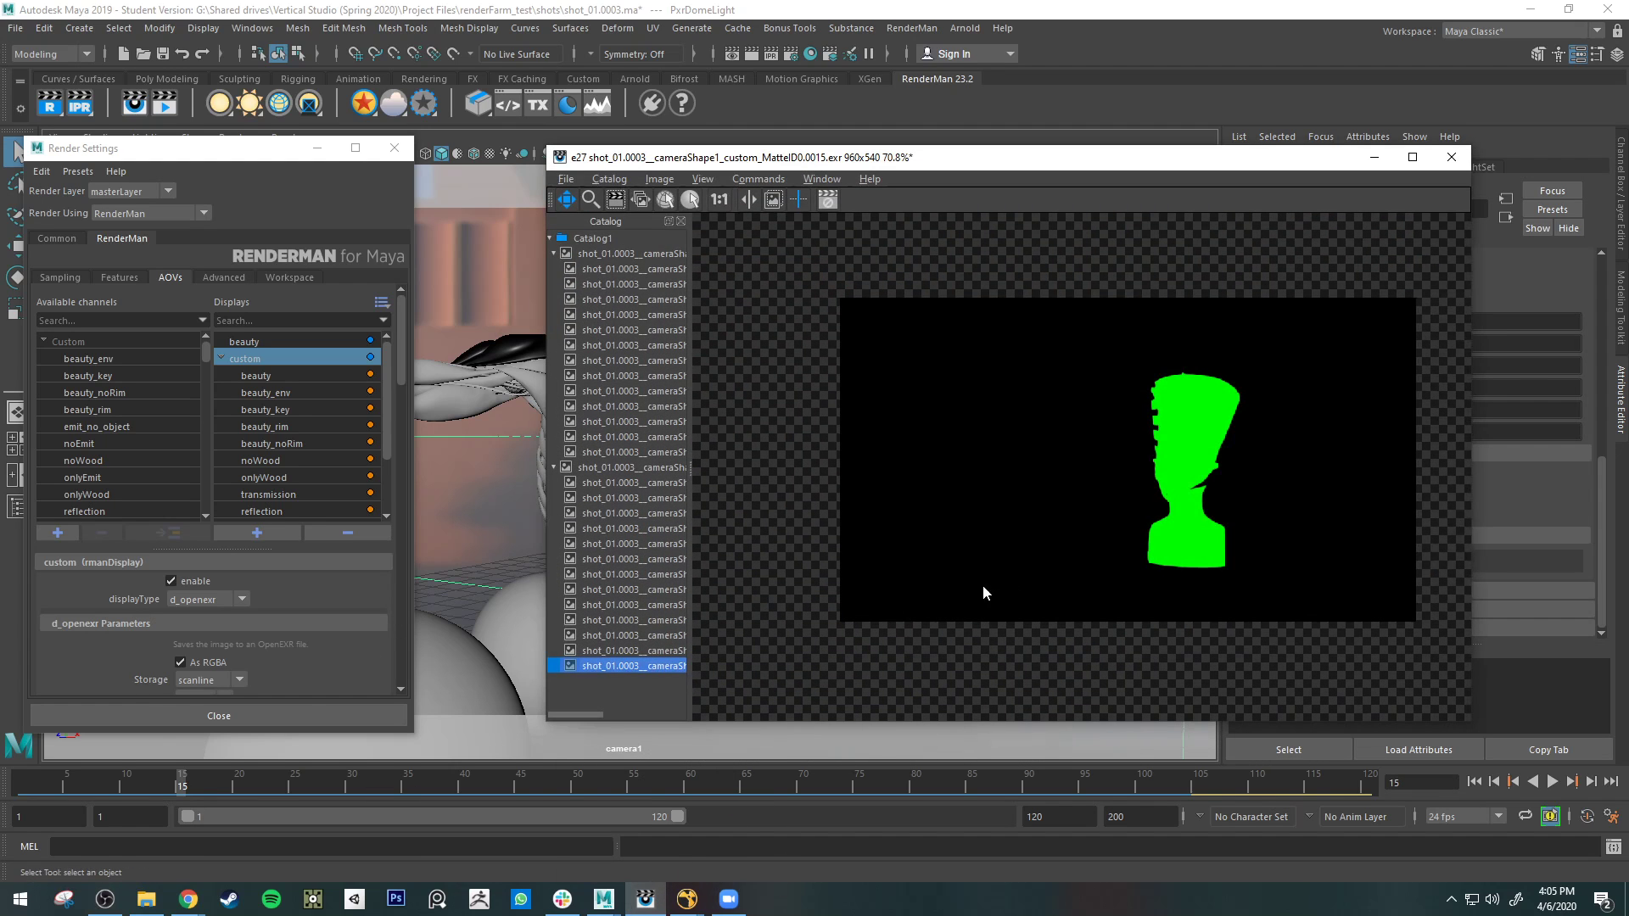
pyautogui.click(597, 469)
pyautogui.click(600, 483)
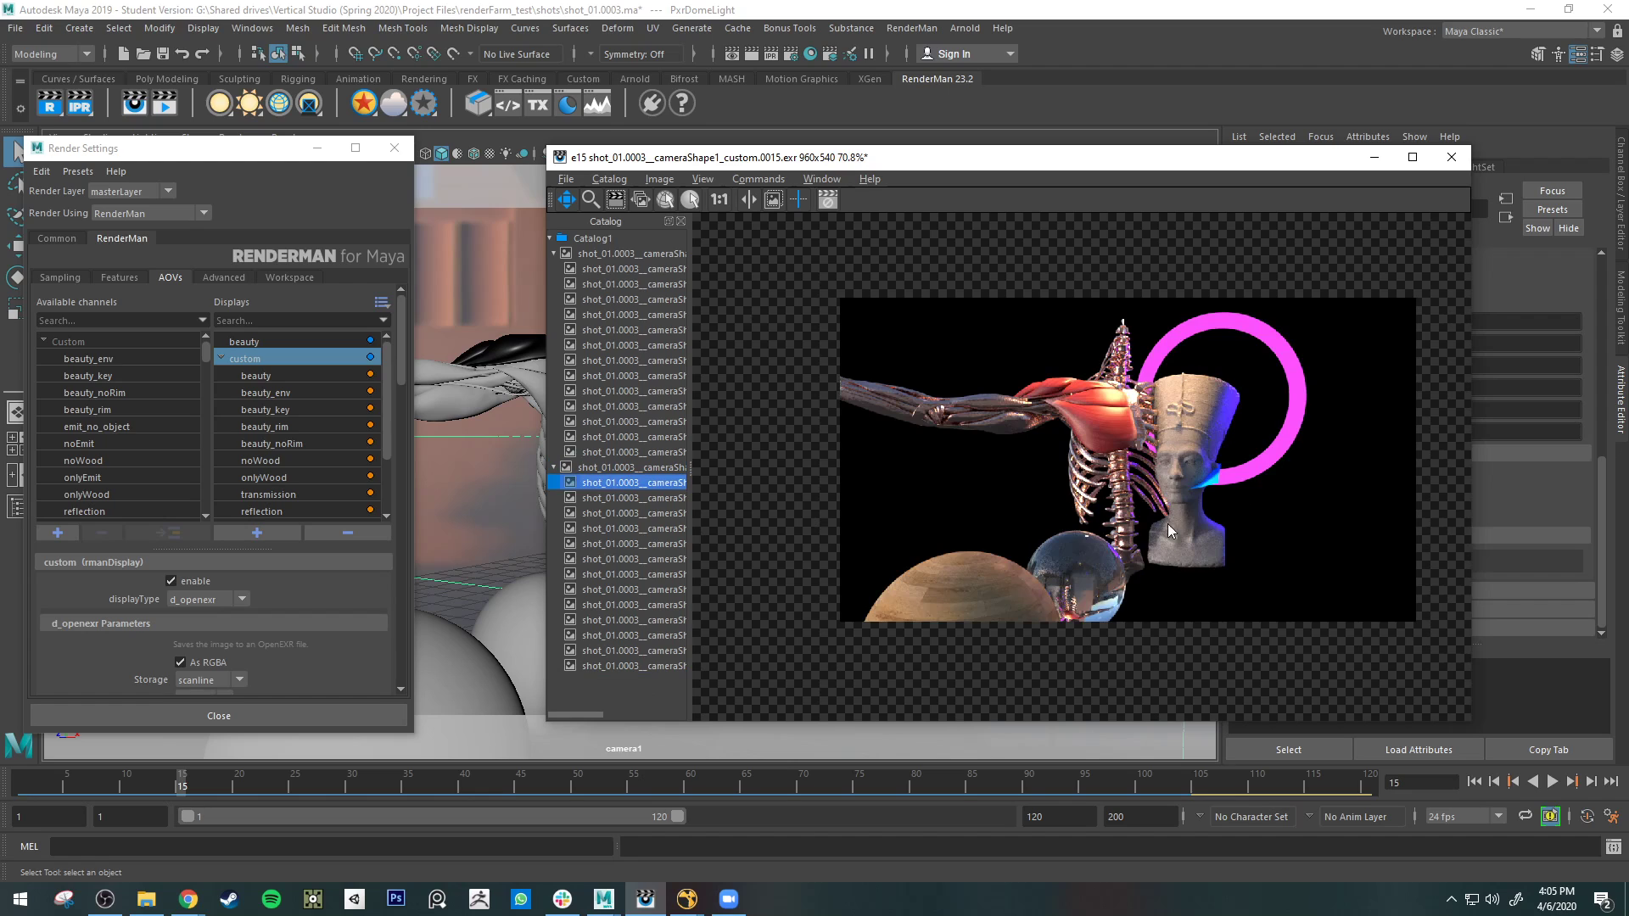
# - Export the custom MatteID0 image to the Downloads folder as an OpenEXR Half file named mask
pyautogui.click(654, 667)
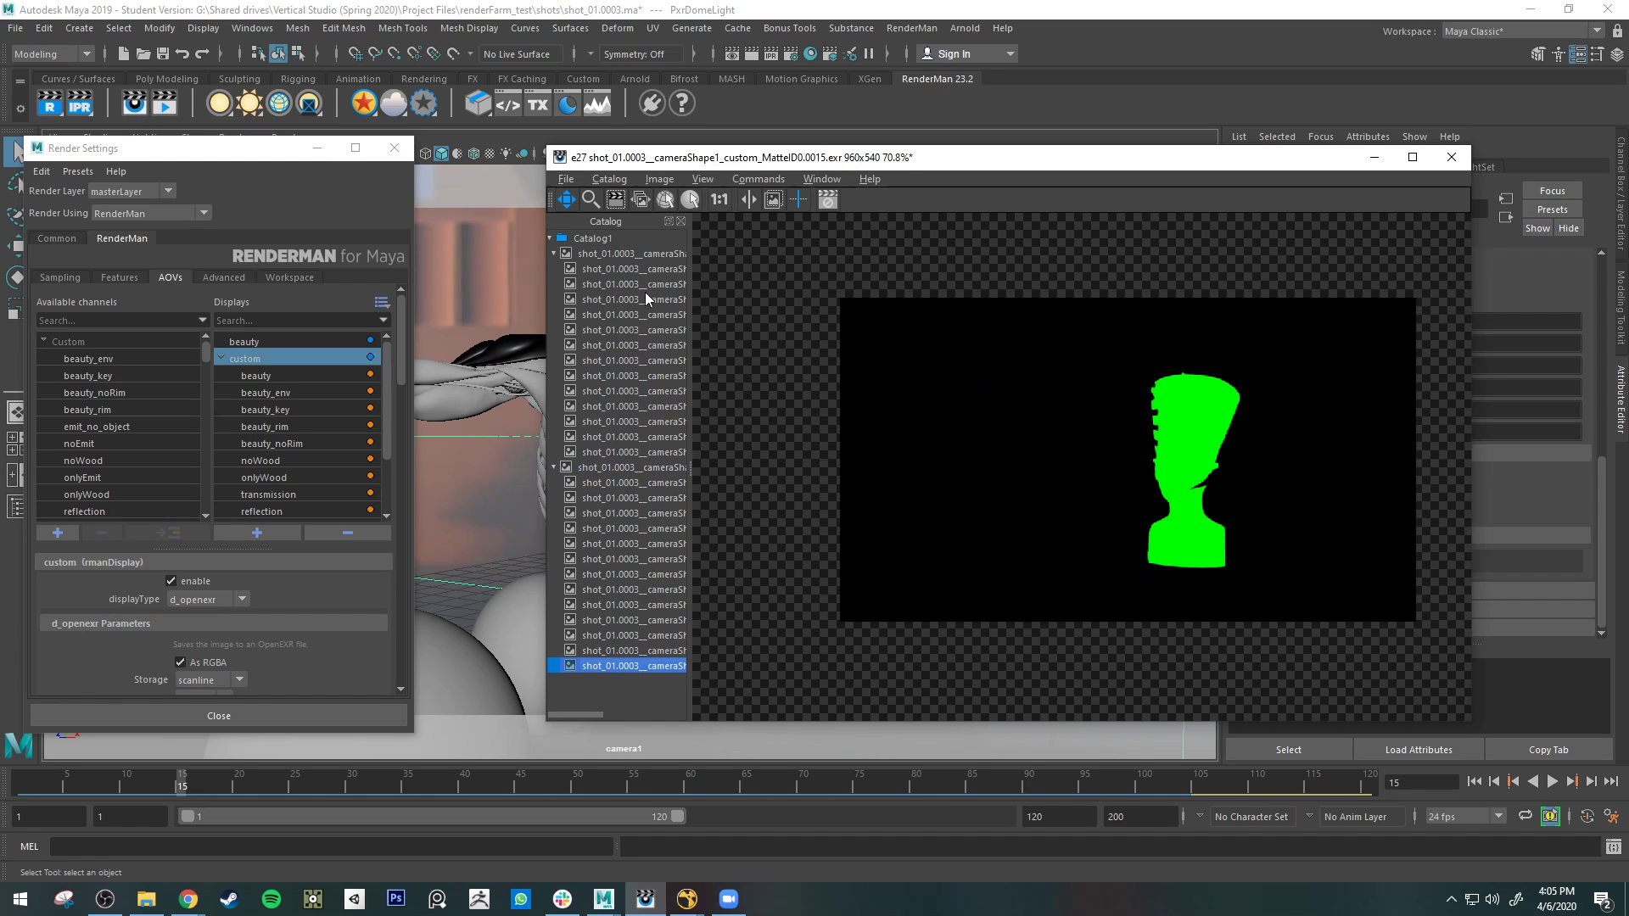
pyautogui.click(566, 180)
pyautogui.click(602, 226)
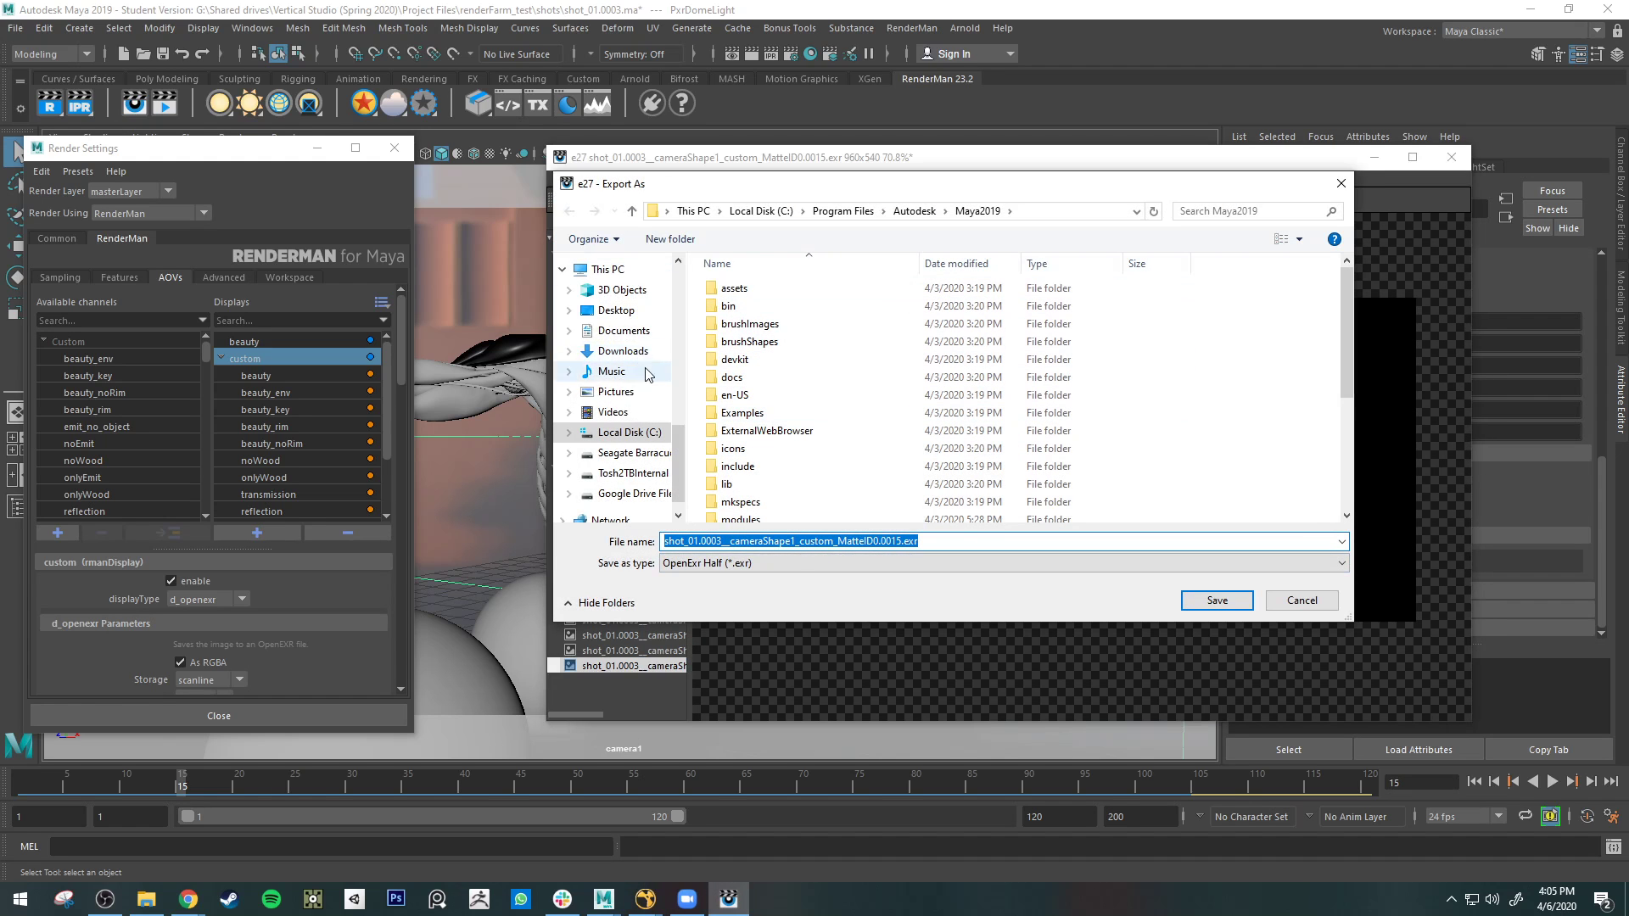
pyautogui.click(617, 350)
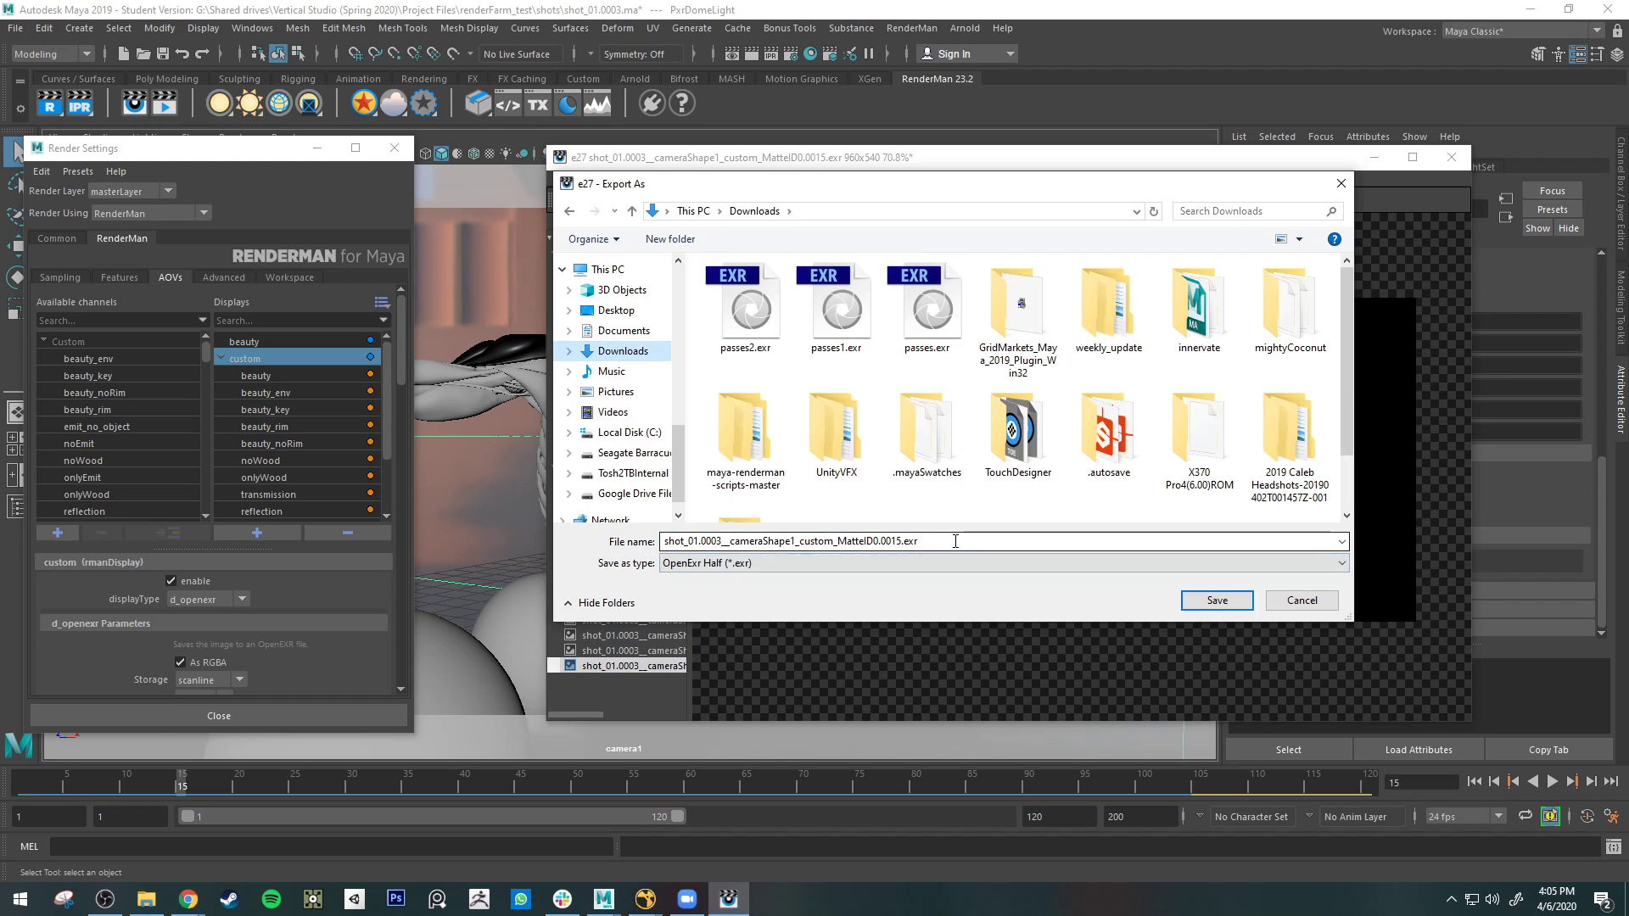
pyautogui.write('mask')
pyautogui.press('Return')
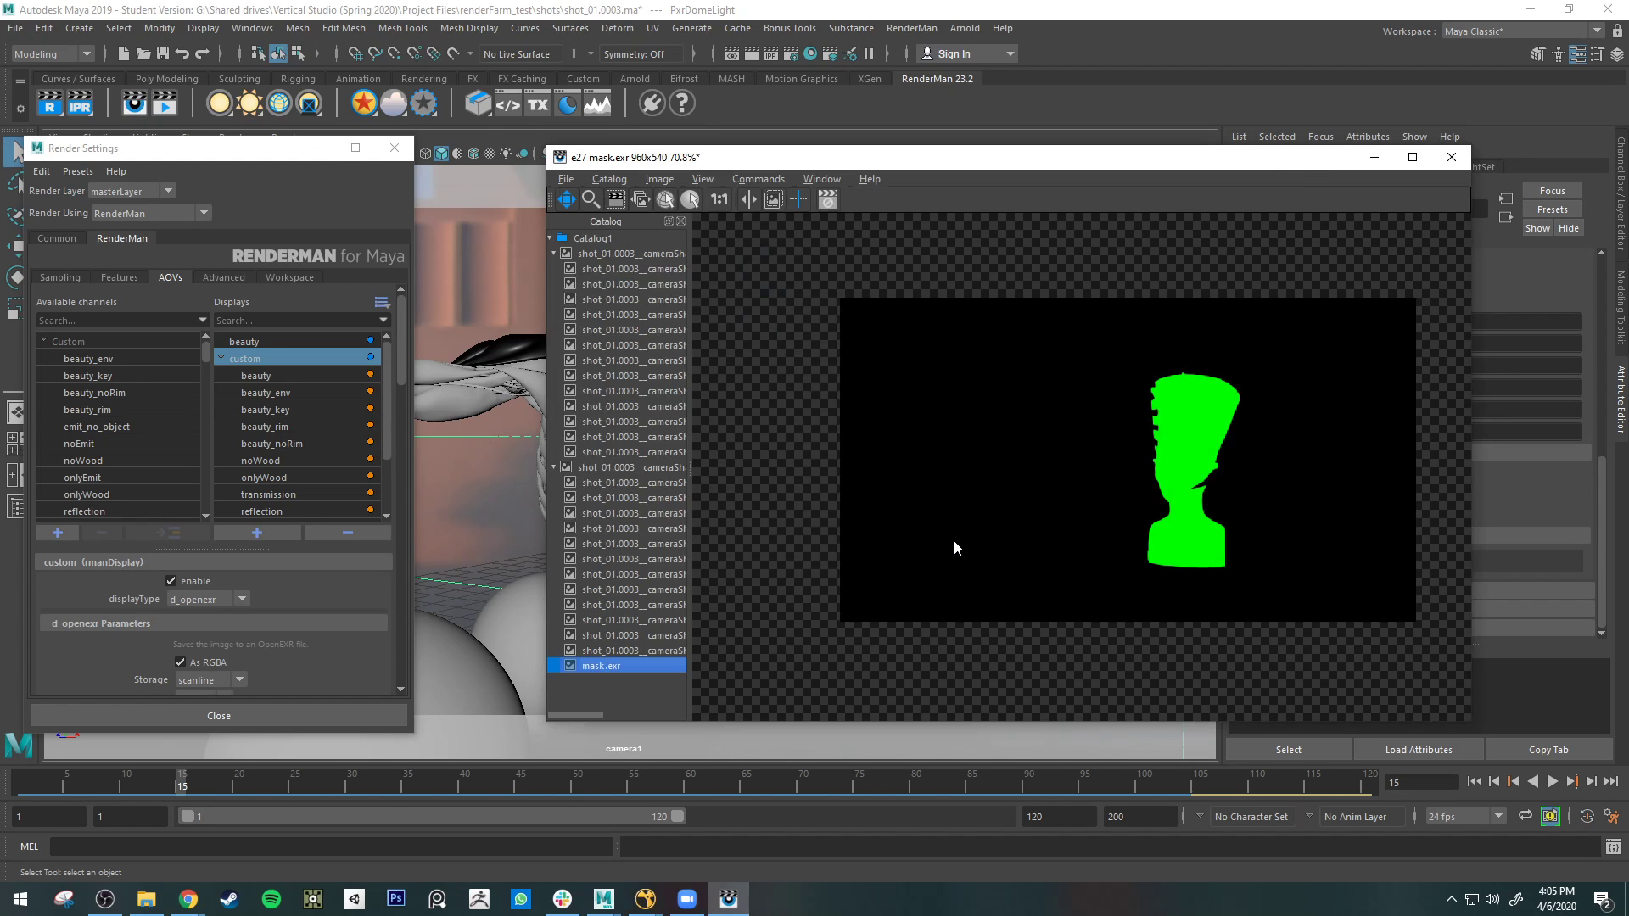
# - Switch to Nuke and move the image viewer window off this screen so the composite is unobstructed
pyautogui.click(738, 844)
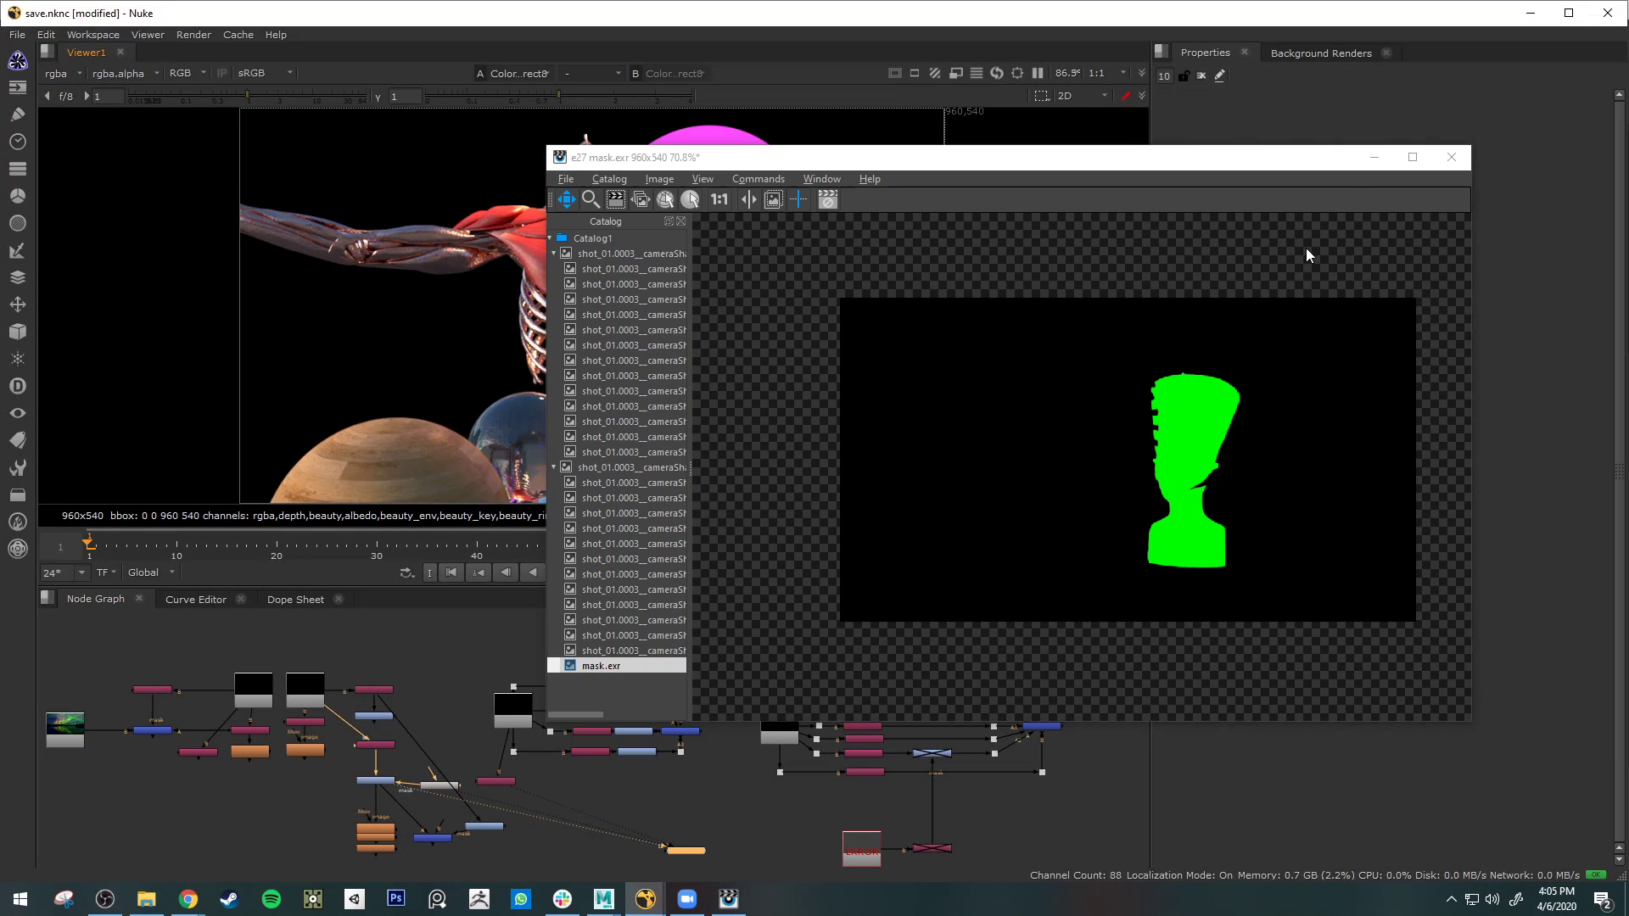
pyautogui.click(760, 177)
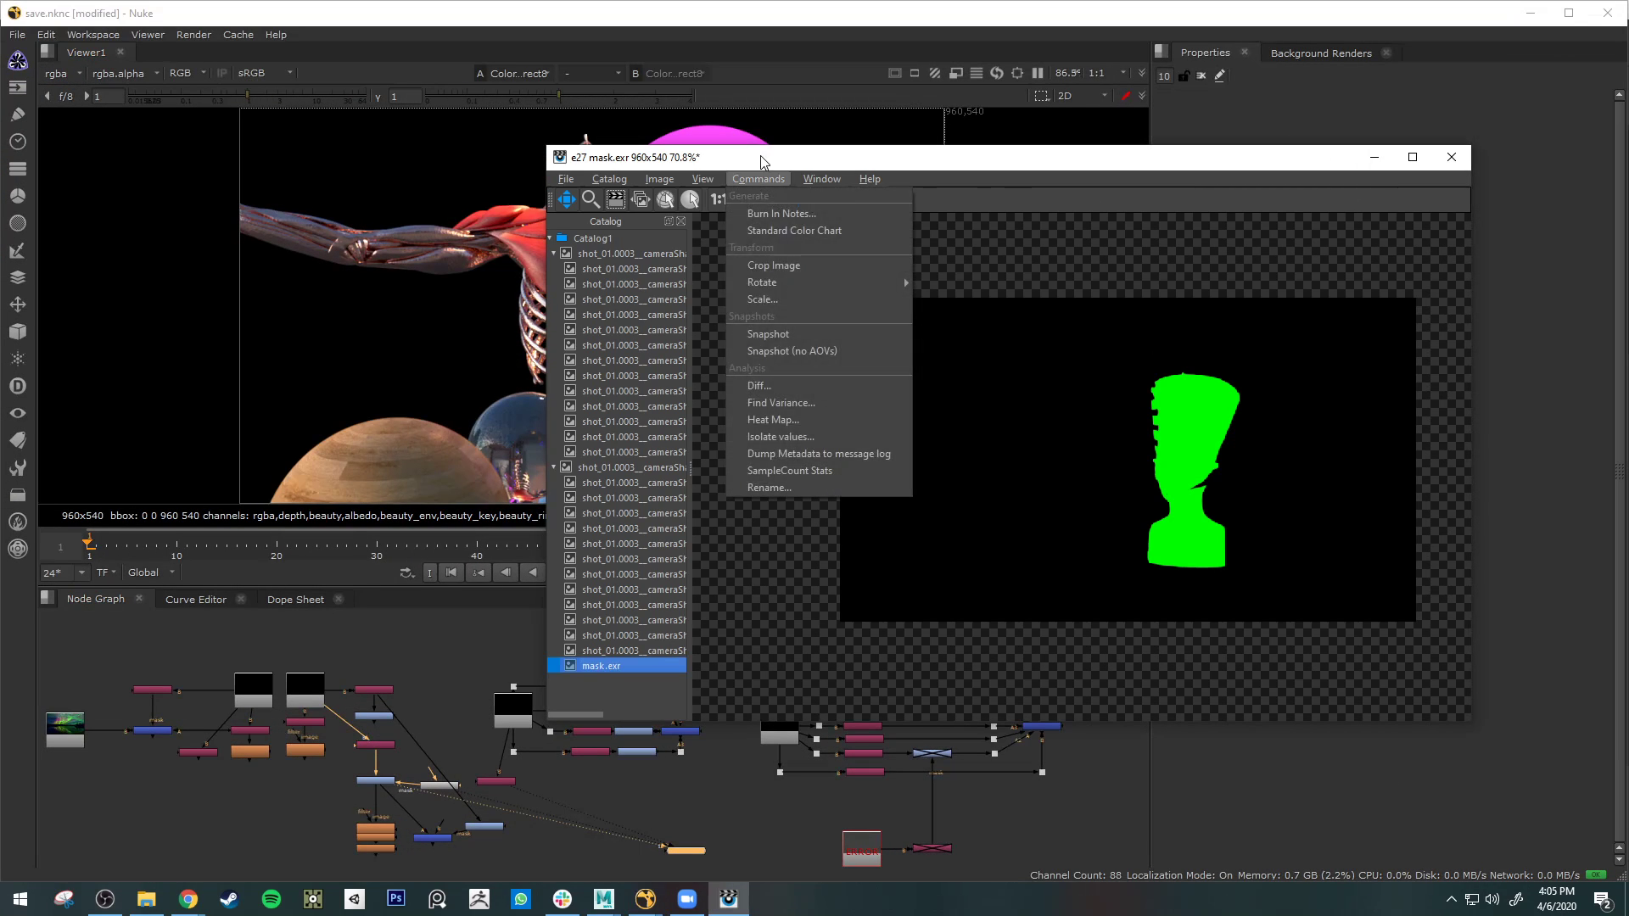
pyautogui.click(1076, 159)
pyautogui.moveTo(944, 167); pyautogui.dragTo(532, 131)
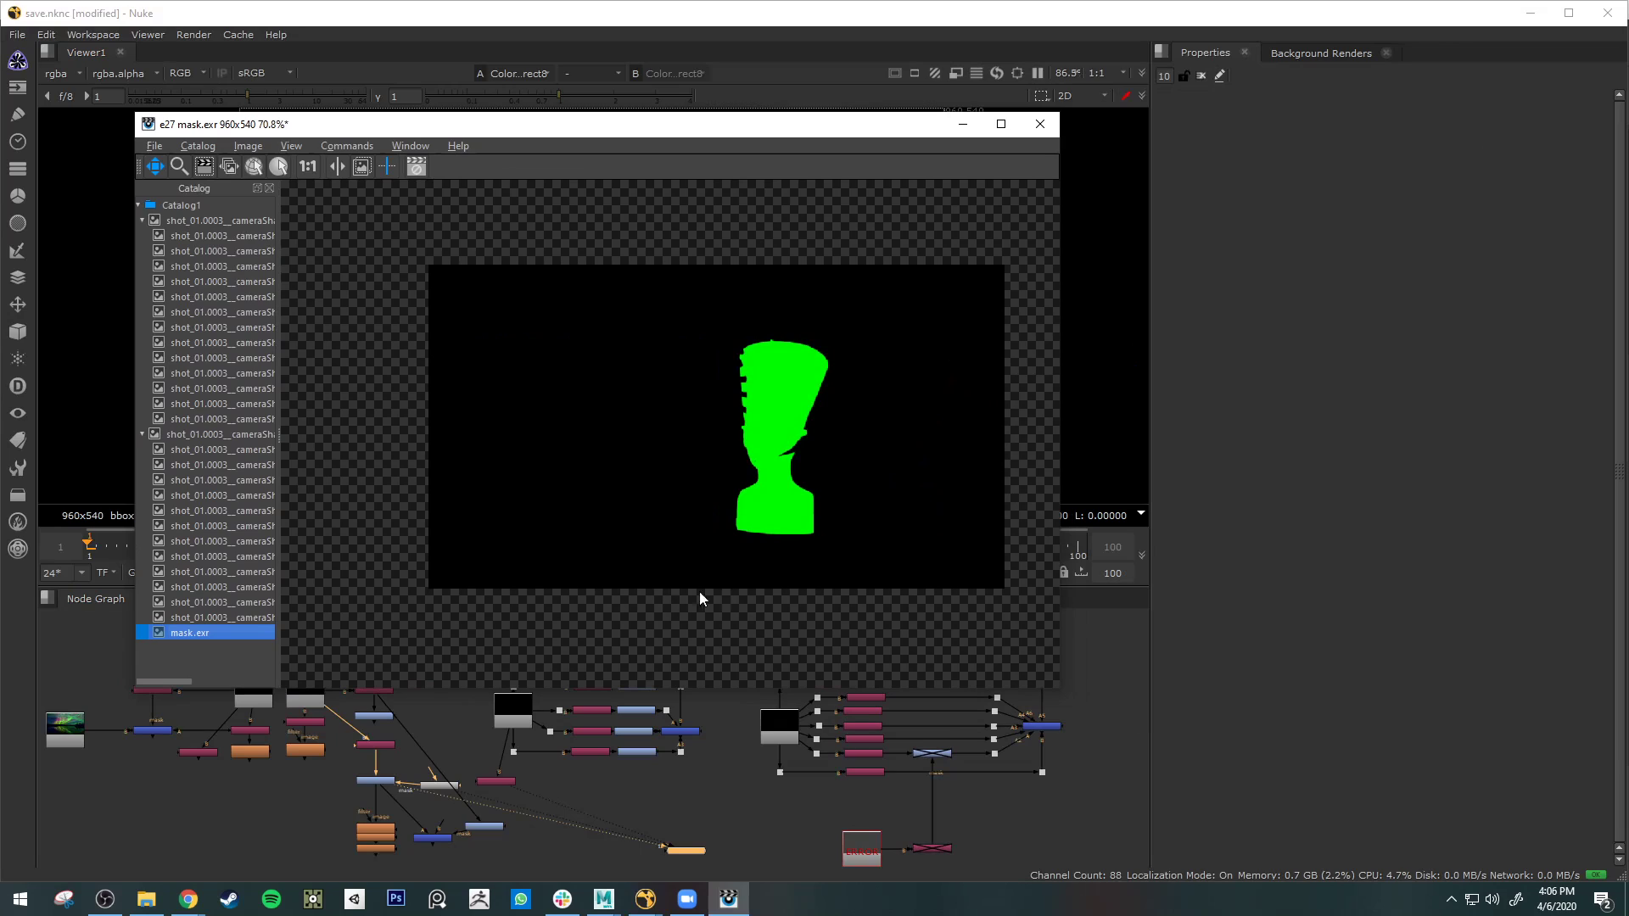
pyautogui.moveTo(901, 127); pyautogui.dragTo(1628, 151)
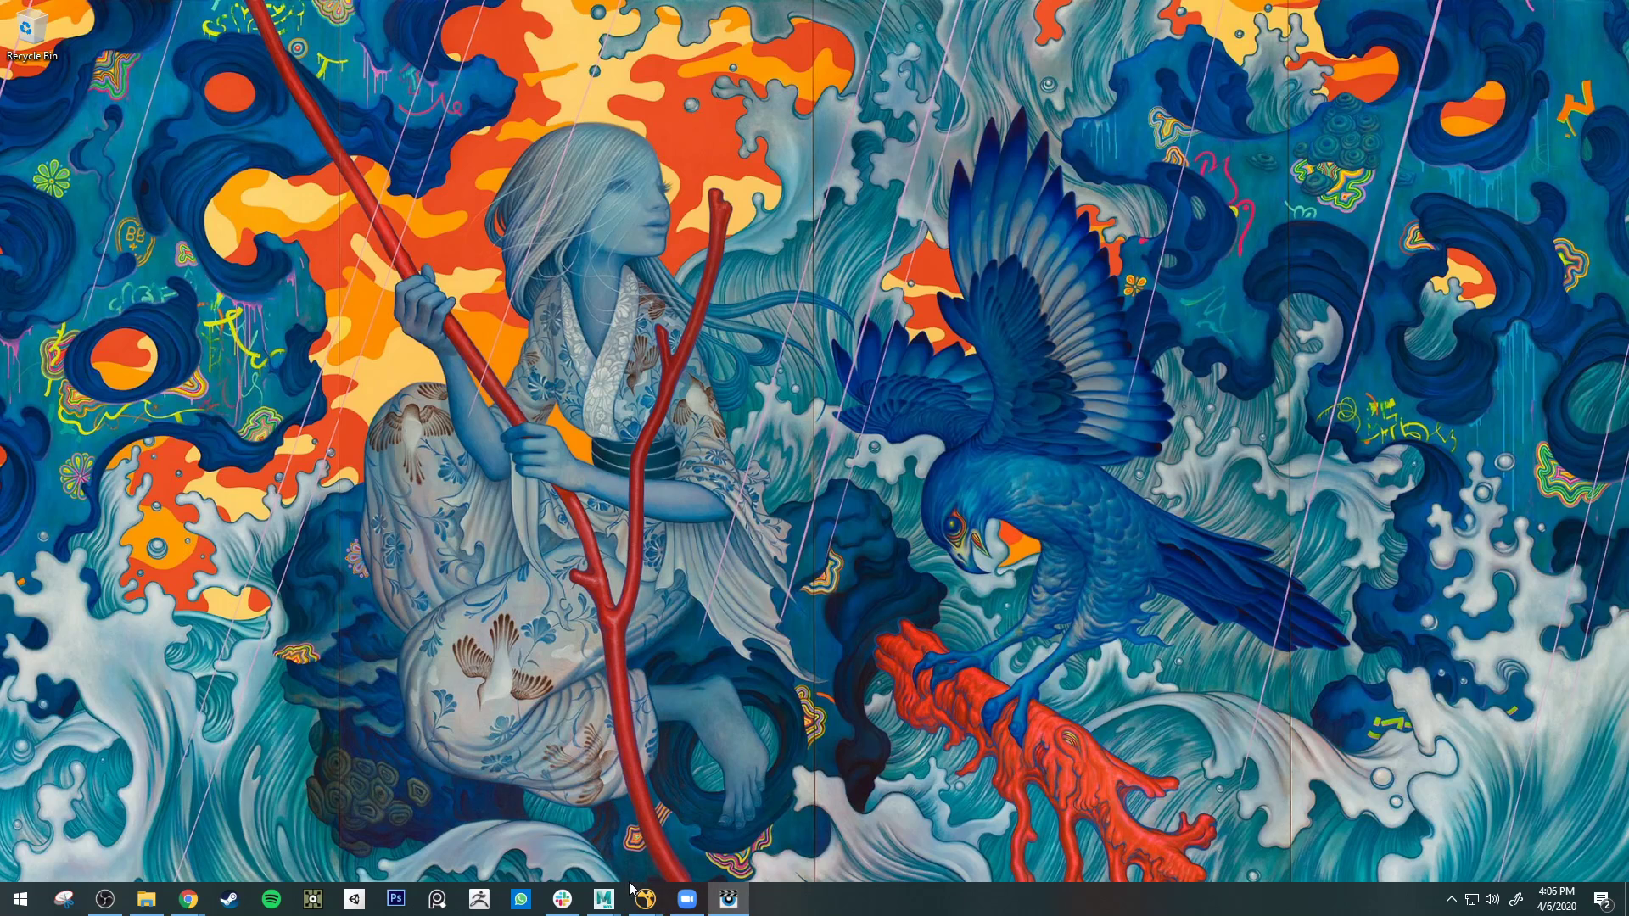
pyautogui.moveTo(643, 896)
pyautogui.click(723, 845)
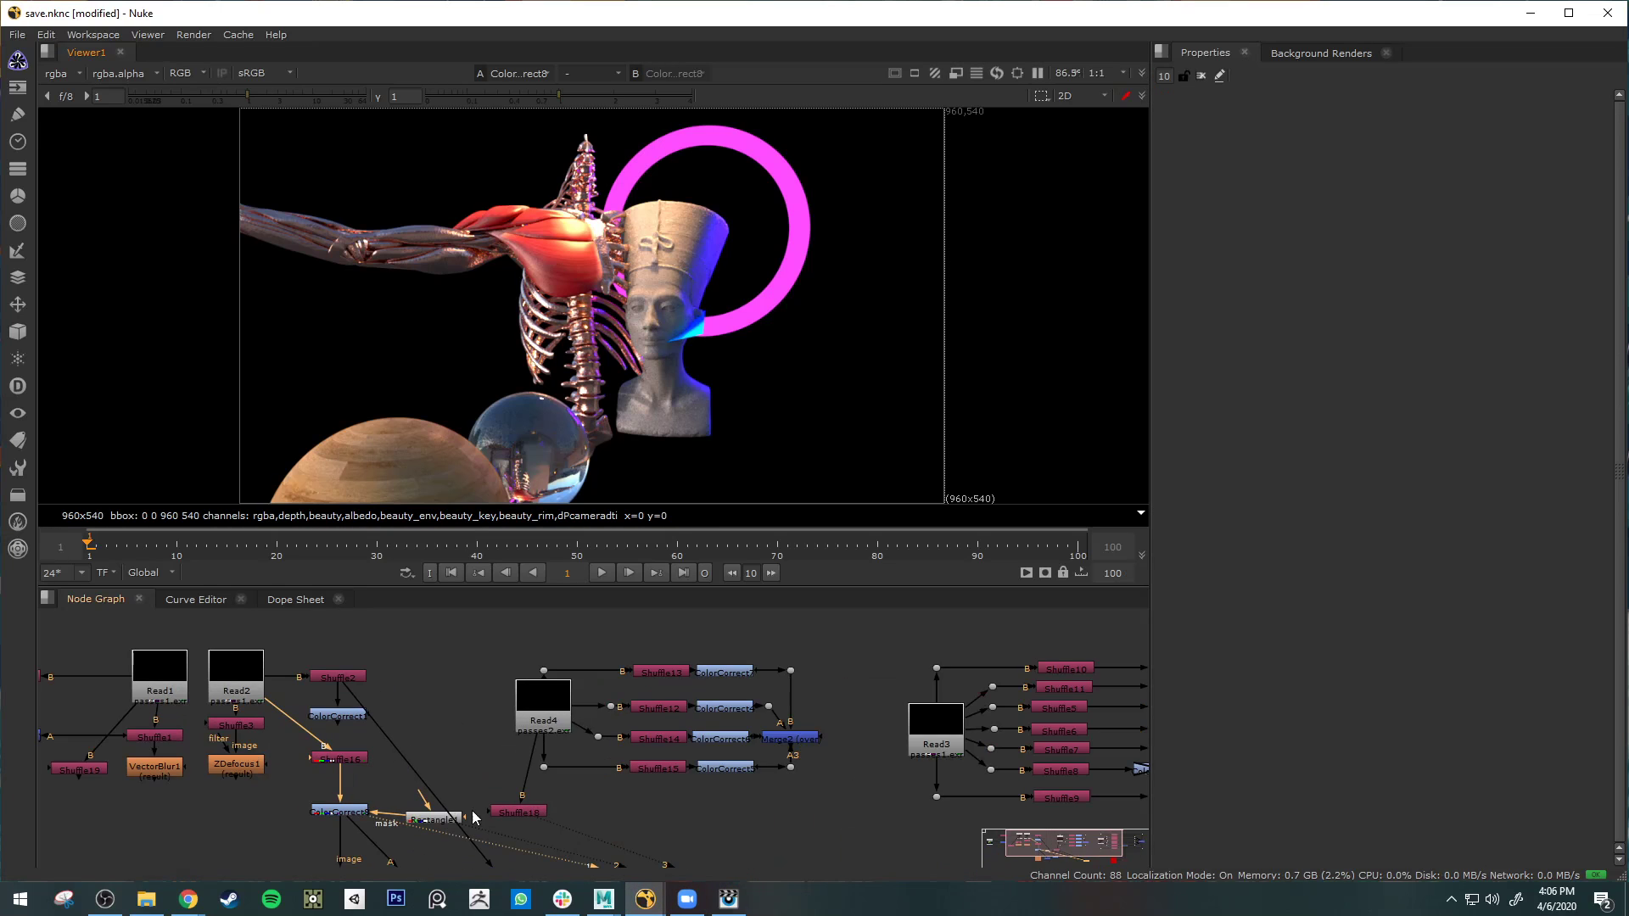
# - Locate and select the Merge node that combines the shuffled passes of passes1.exr
pyautogui.moveTo(456, 811); pyautogui.dragTo(889, 656, button='middle')
pyautogui.scroll(1, 575, 735)
pyautogui.moveTo(789, 795); pyautogui.dragTo(222, 762, button='middle')
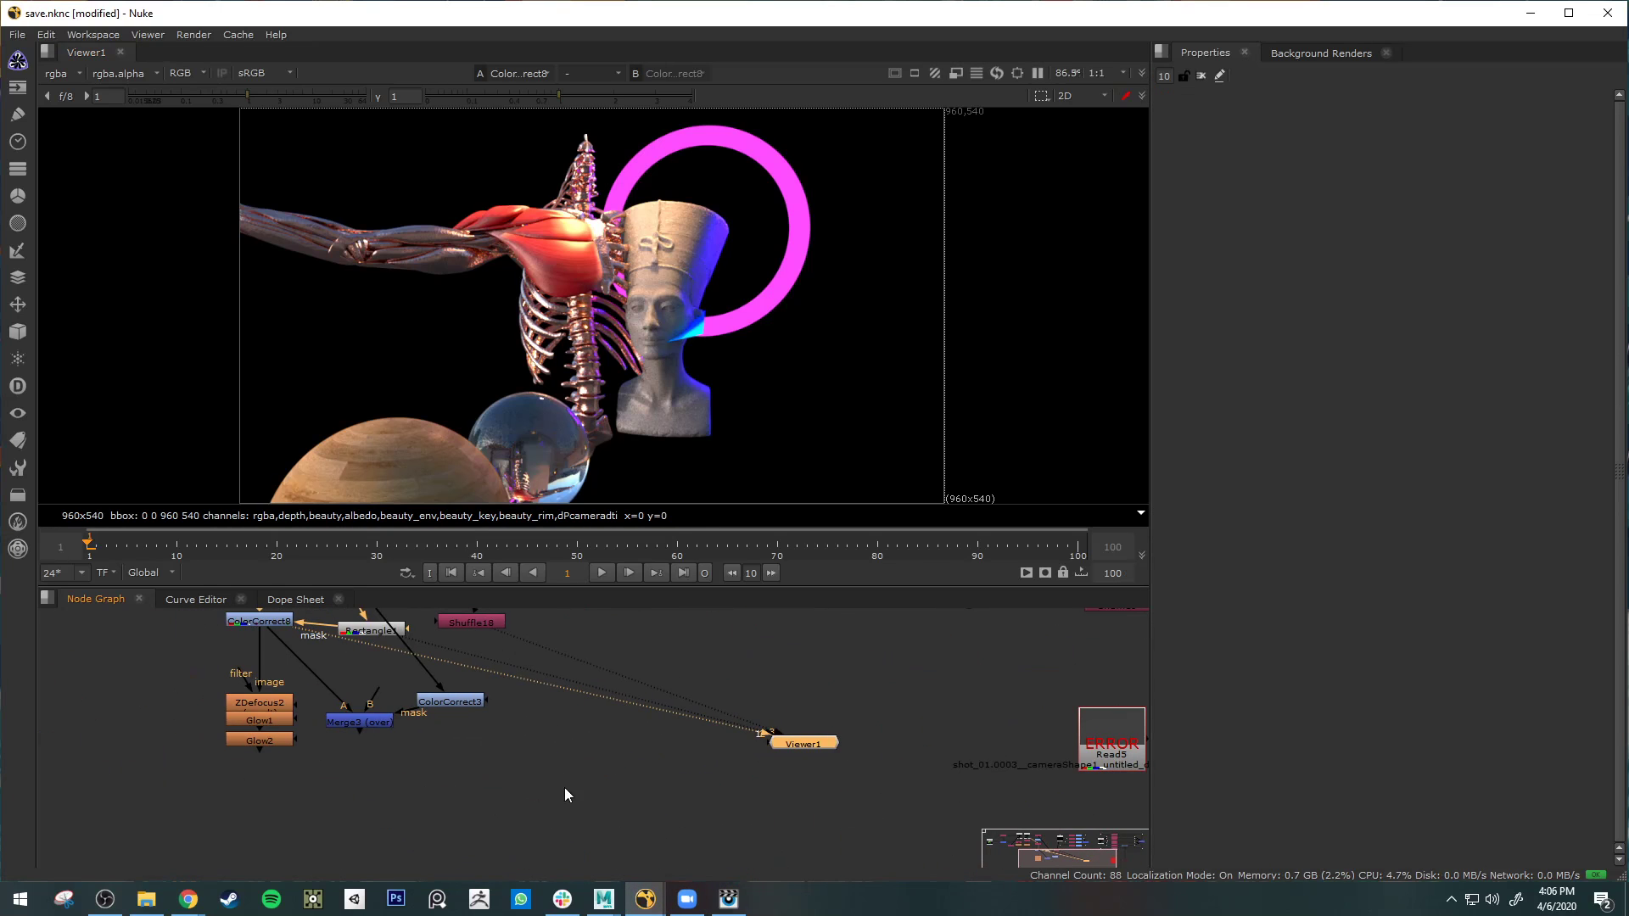
pyautogui.moveTo(566, 751); pyautogui.dragTo(775, 843, button='middle')
pyautogui.moveTo(692, 752); pyautogui.dragTo(97, 797, button='middle')
pyautogui.moveTo(773, 766); pyautogui.dragTo(311, 785, button='middle')
pyautogui.moveTo(614, 678)
pyautogui.mouseDown()
pyautogui.moveTo(772, 670)
pyautogui.moveTo(613, 676)
pyautogui.mouseUp()
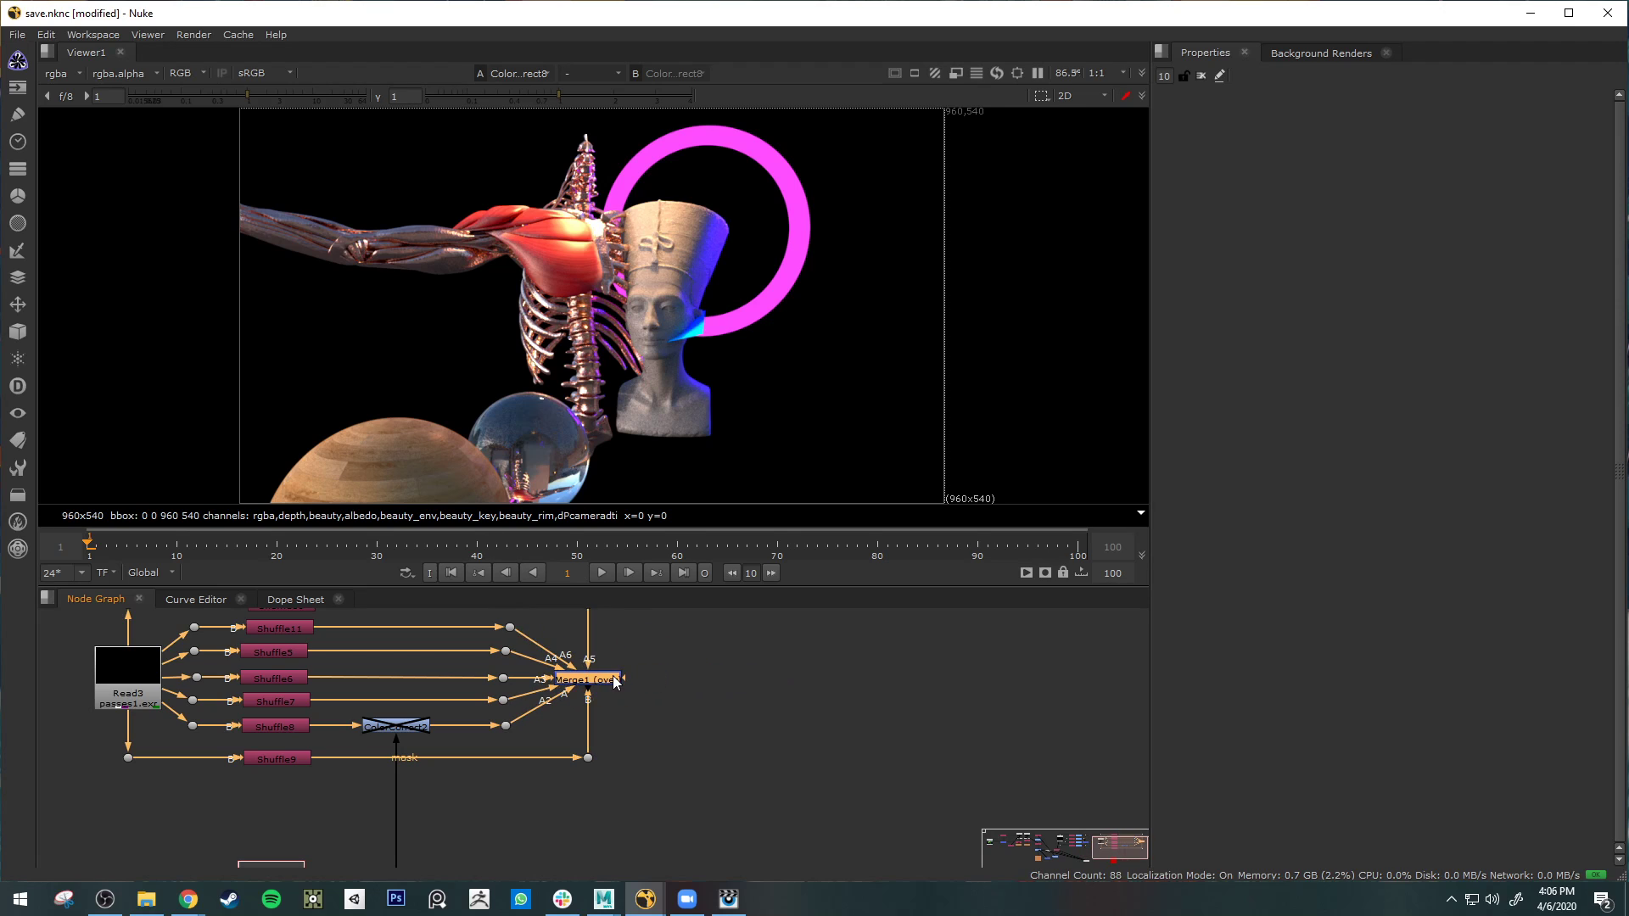
pyautogui.click(666, 684)
pyautogui.press('Tab')
pyautogui.click(863, 649)
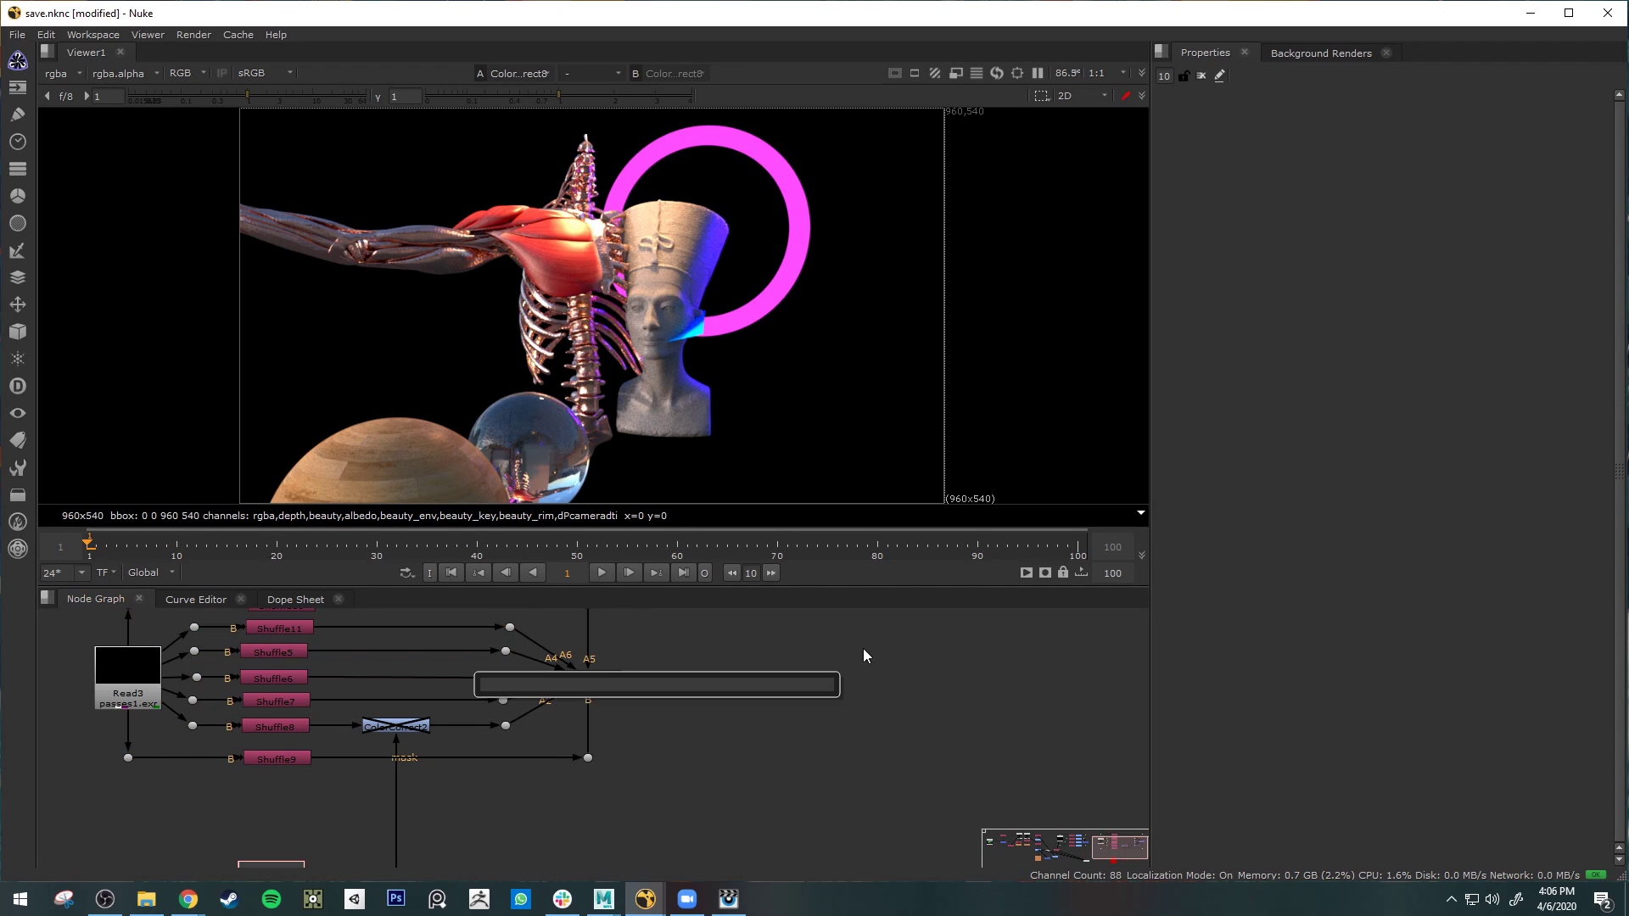
pyautogui.click(703, 782)
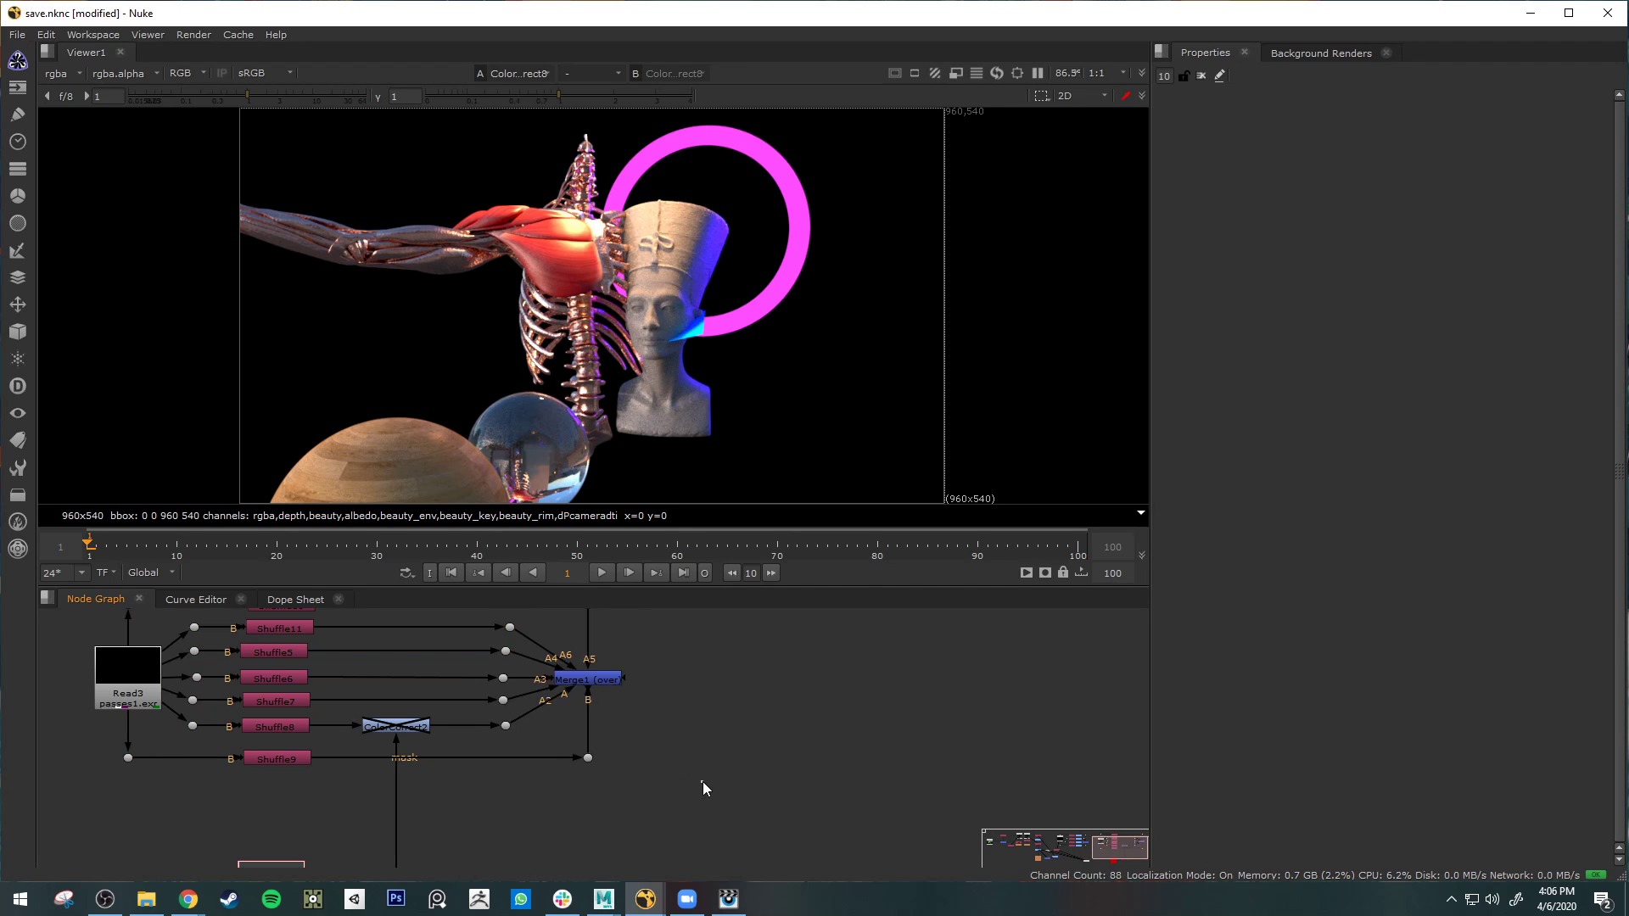
# - Add a ColorCorrect node fed by the output of the passes1.exr Merge node, show it in the viewer and move it clear of the Merge
pyautogui.click(695, 726)
pyautogui.press('c')
pyautogui.moveTo(682, 712); pyautogui.dragTo(613, 680)
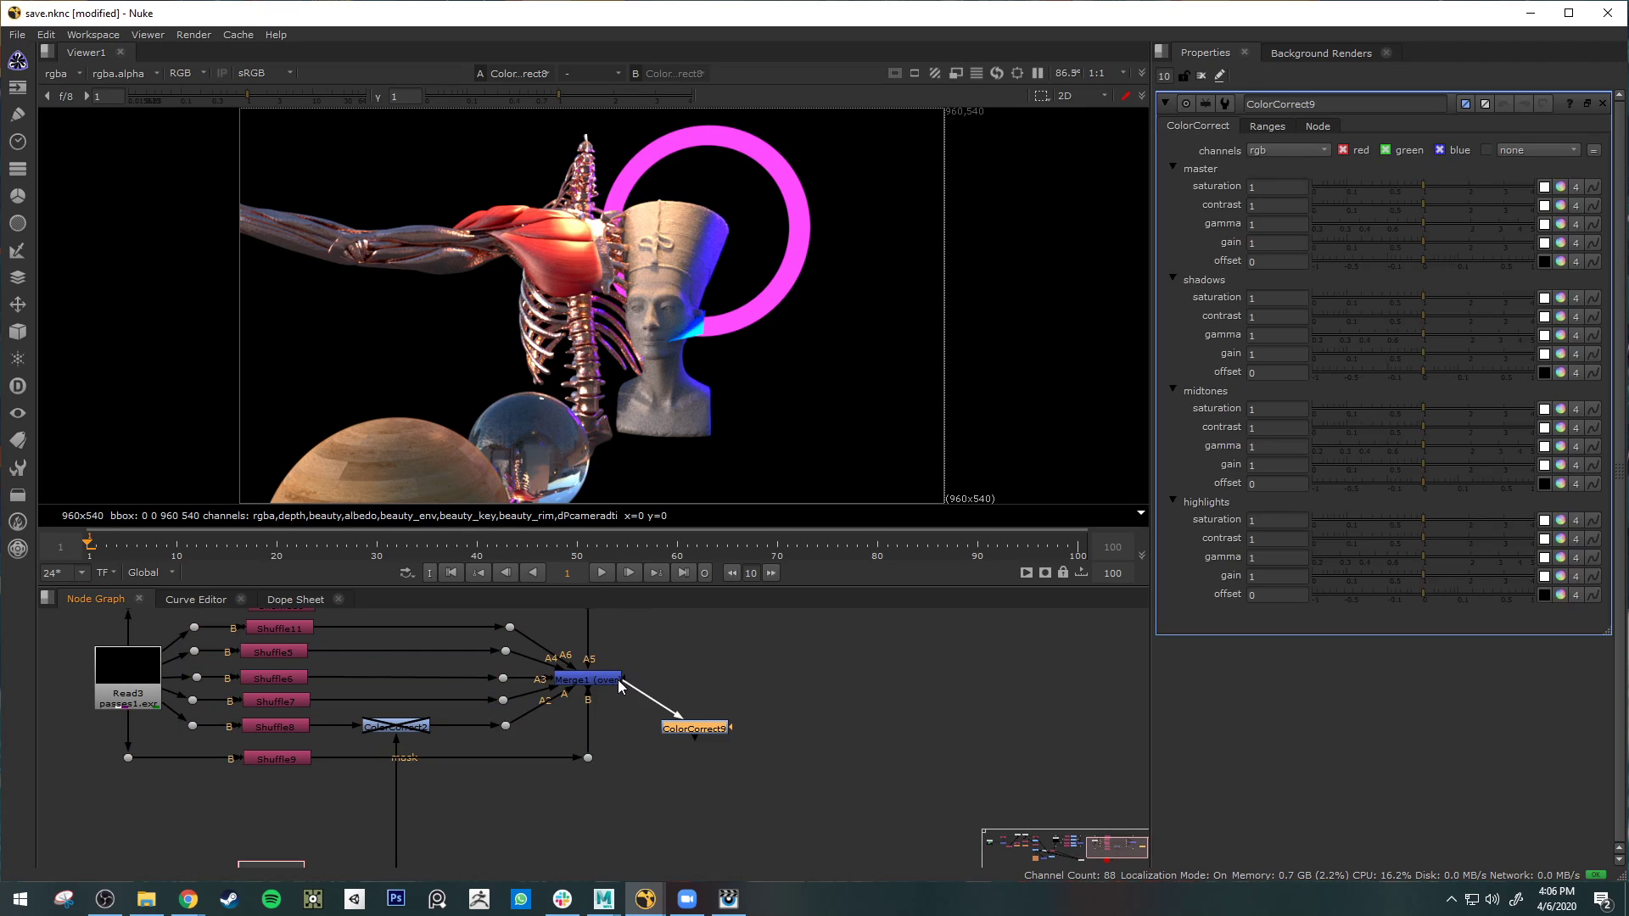
pyautogui.press('1')
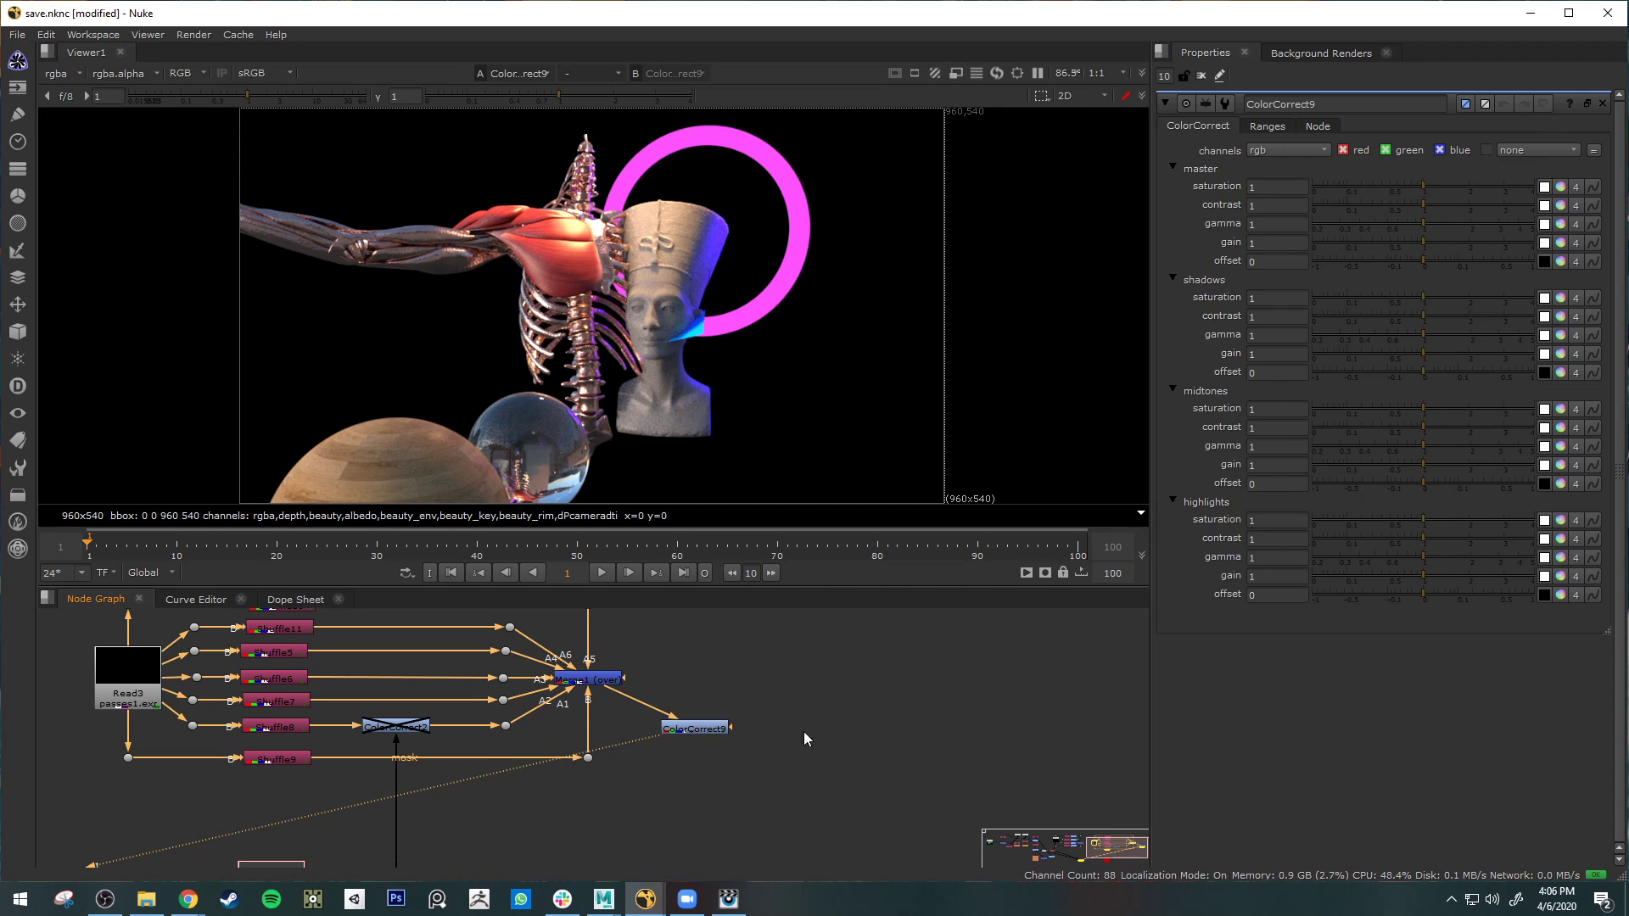
pyautogui.moveTo(694, 732); pyautogui.dragTo(757, 737)
pyautogui.click(249, 796)
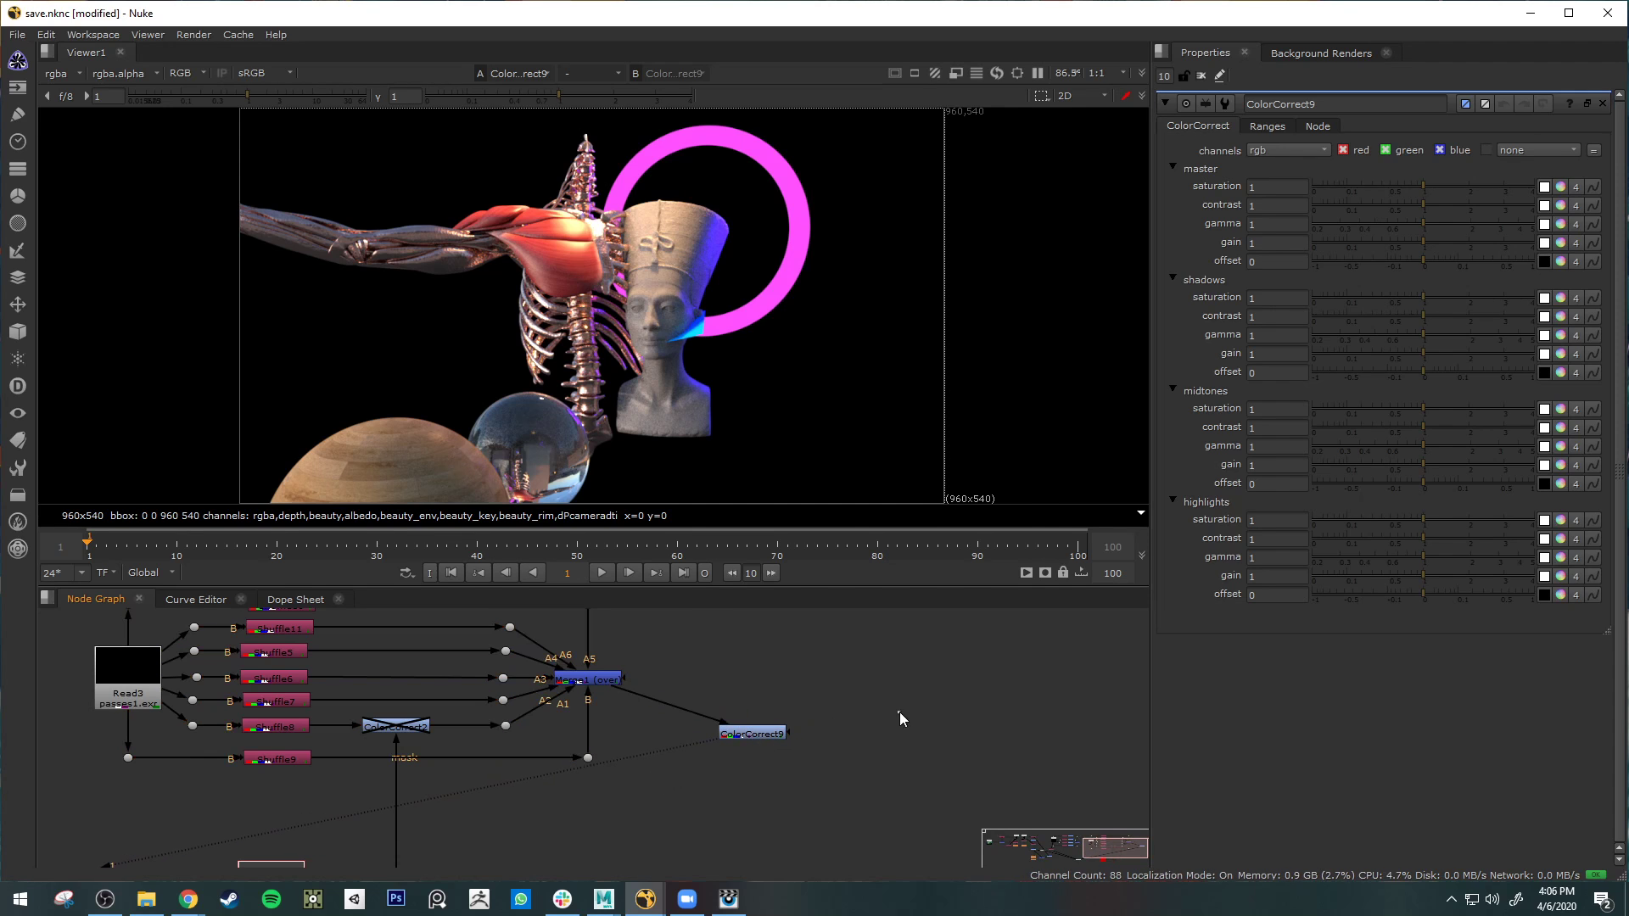
# - Bring mask.exr from the Downloads folder into the node graph beside the new ColorCorrect node
pyautogui.click(146, 898)
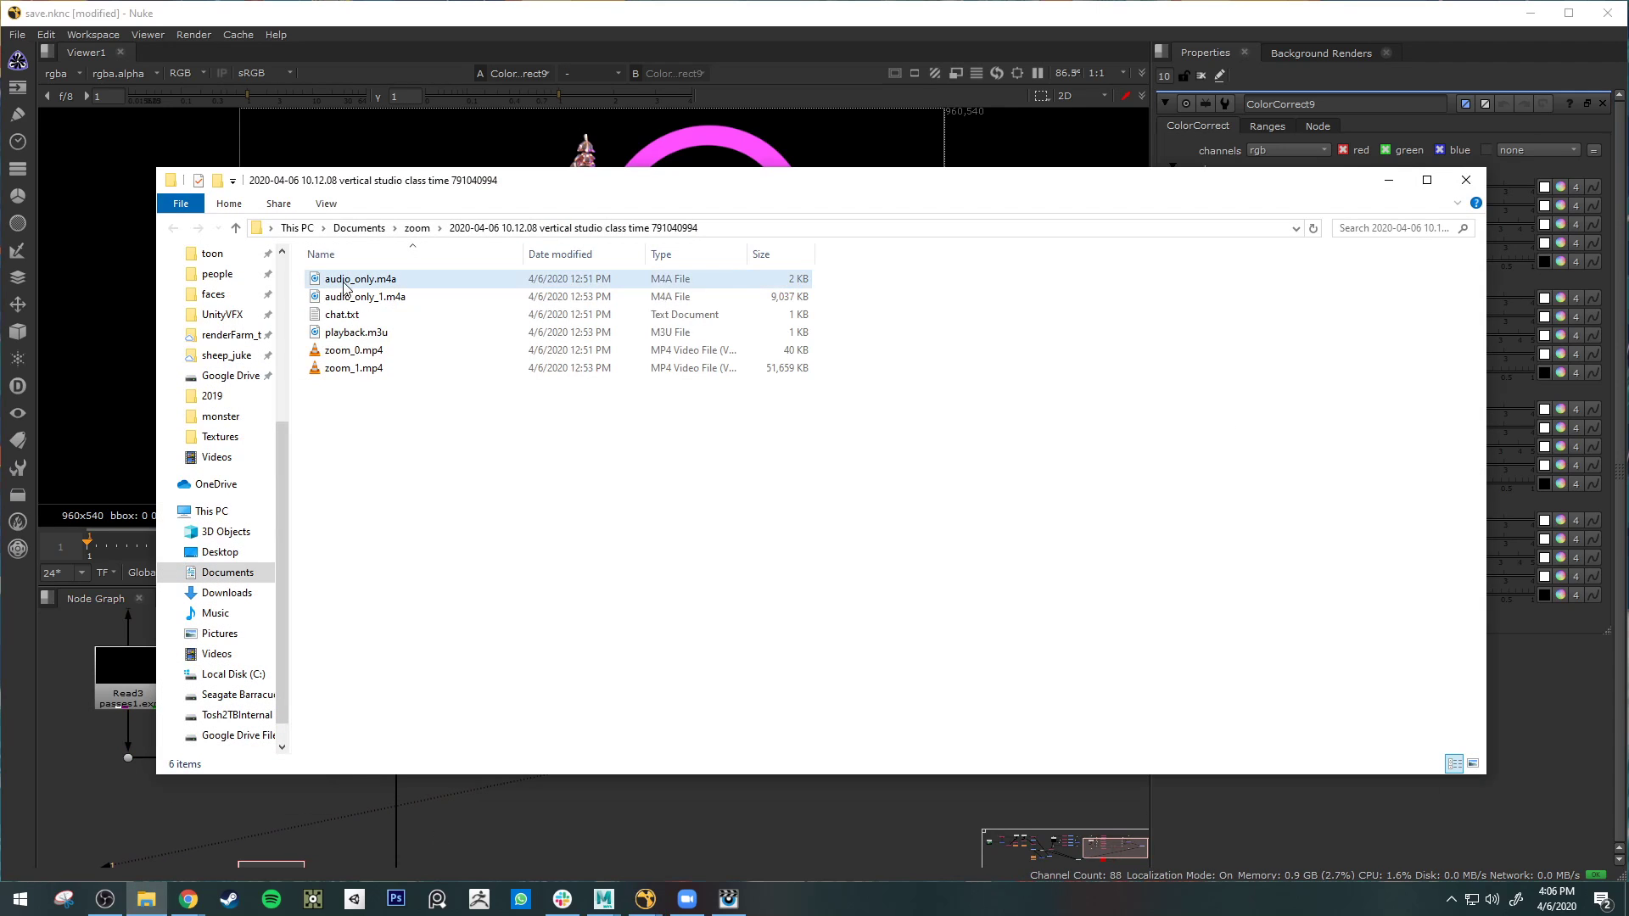
pyautogui.click(226, 592)
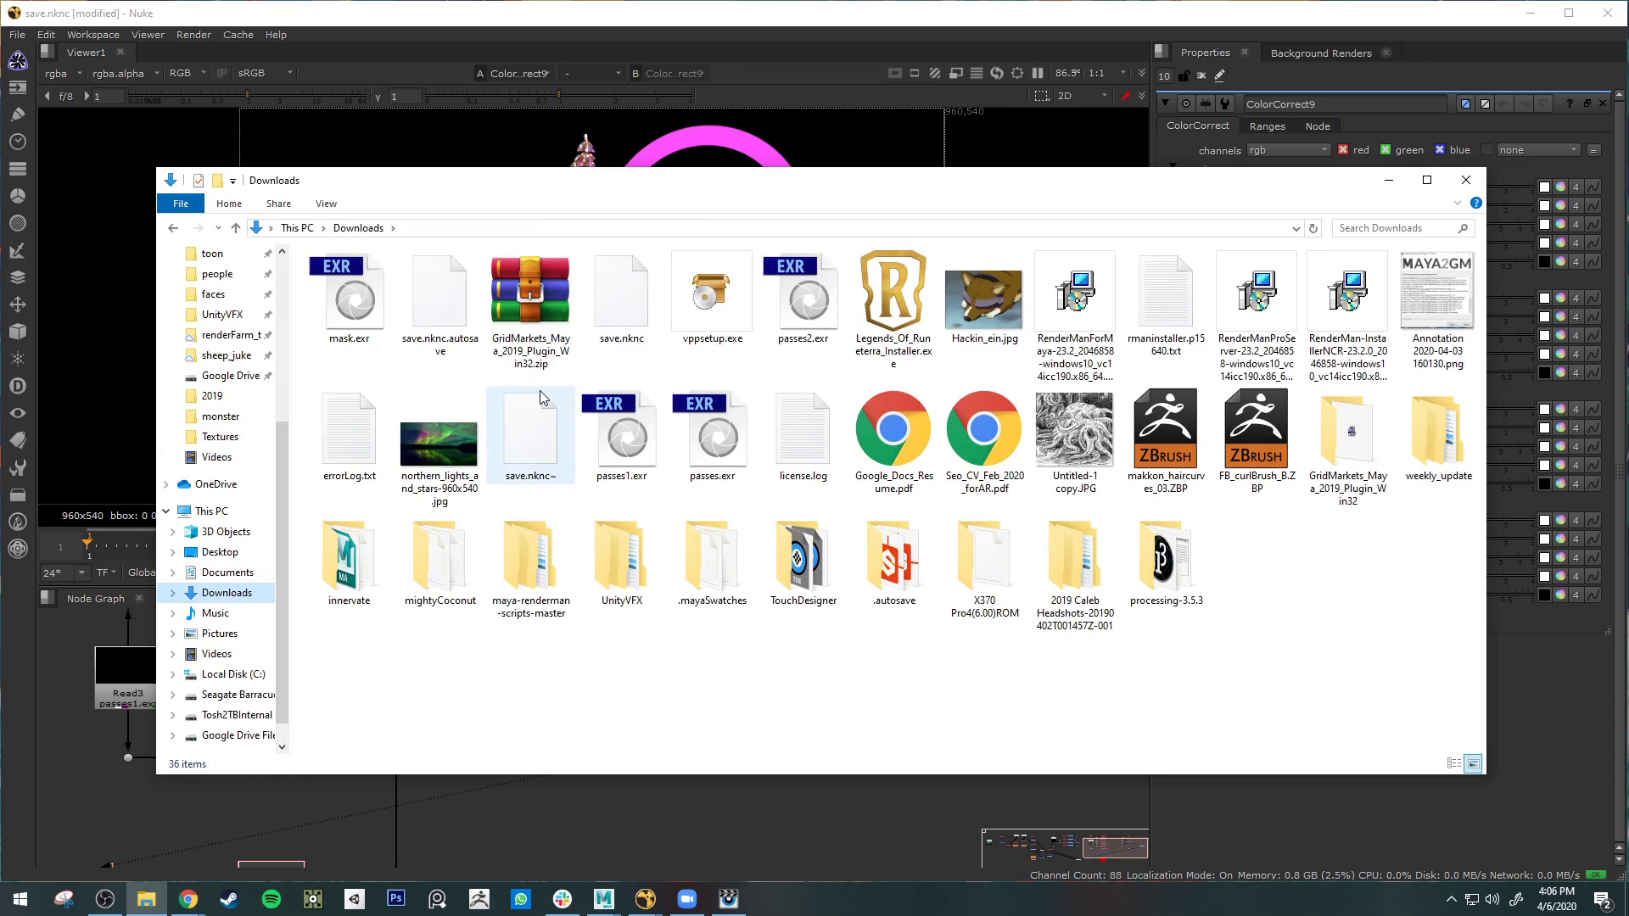
pyautogui.moveTo(944, 201); pyautogui.dragTo(1628, 191)
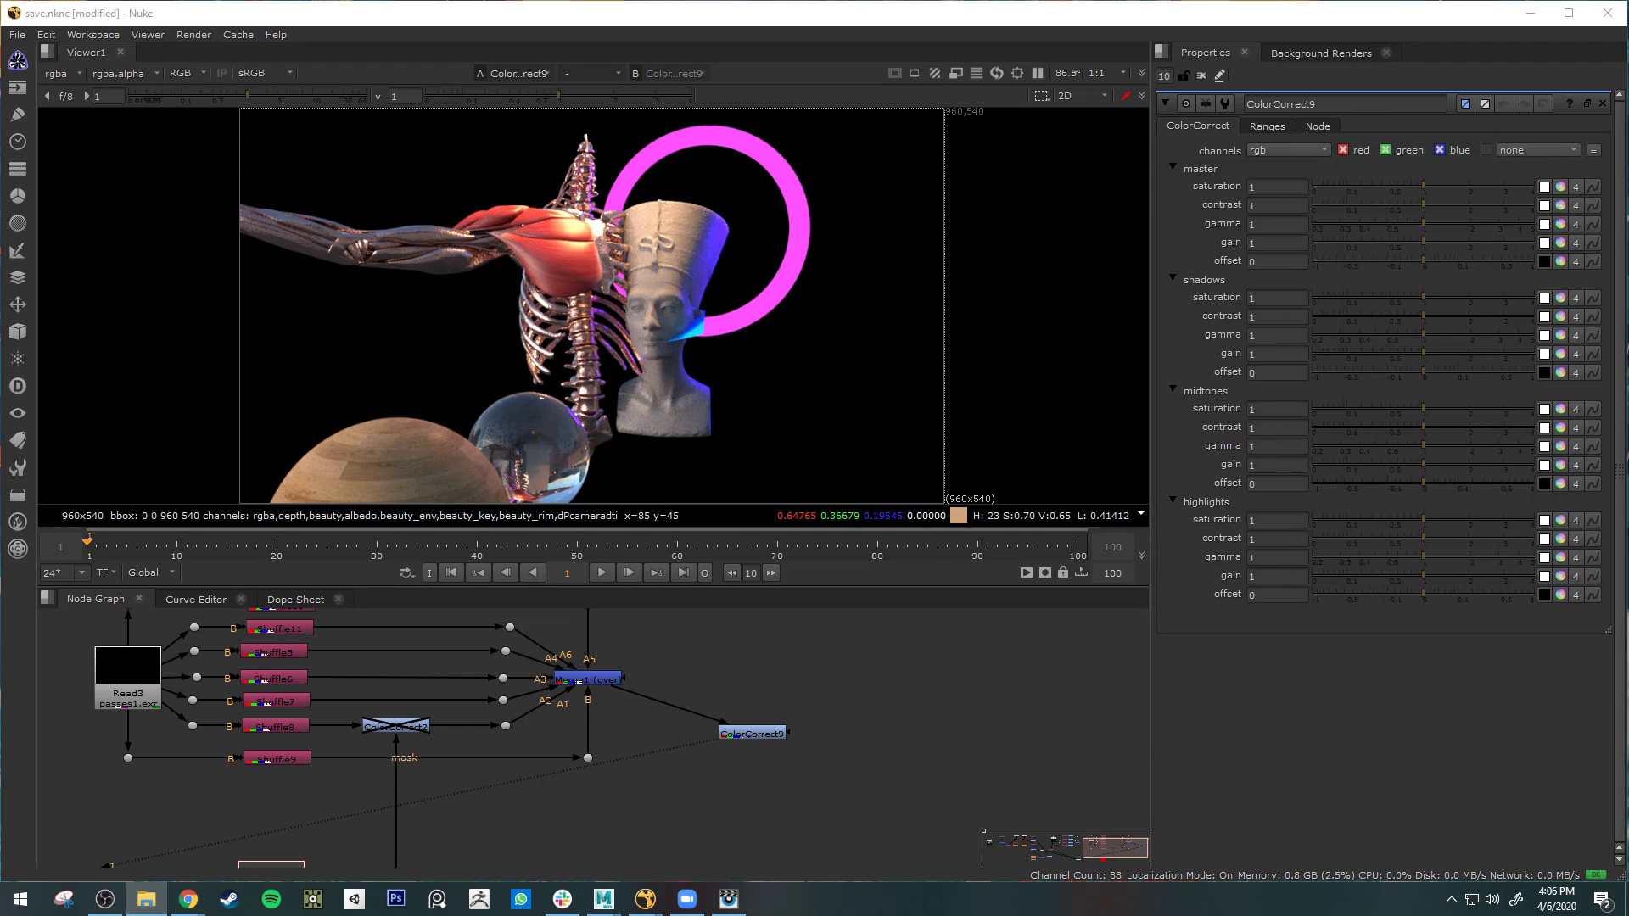
pyautogui.moveTo(1628, 696); pyautogui.dragTo(725, 679)
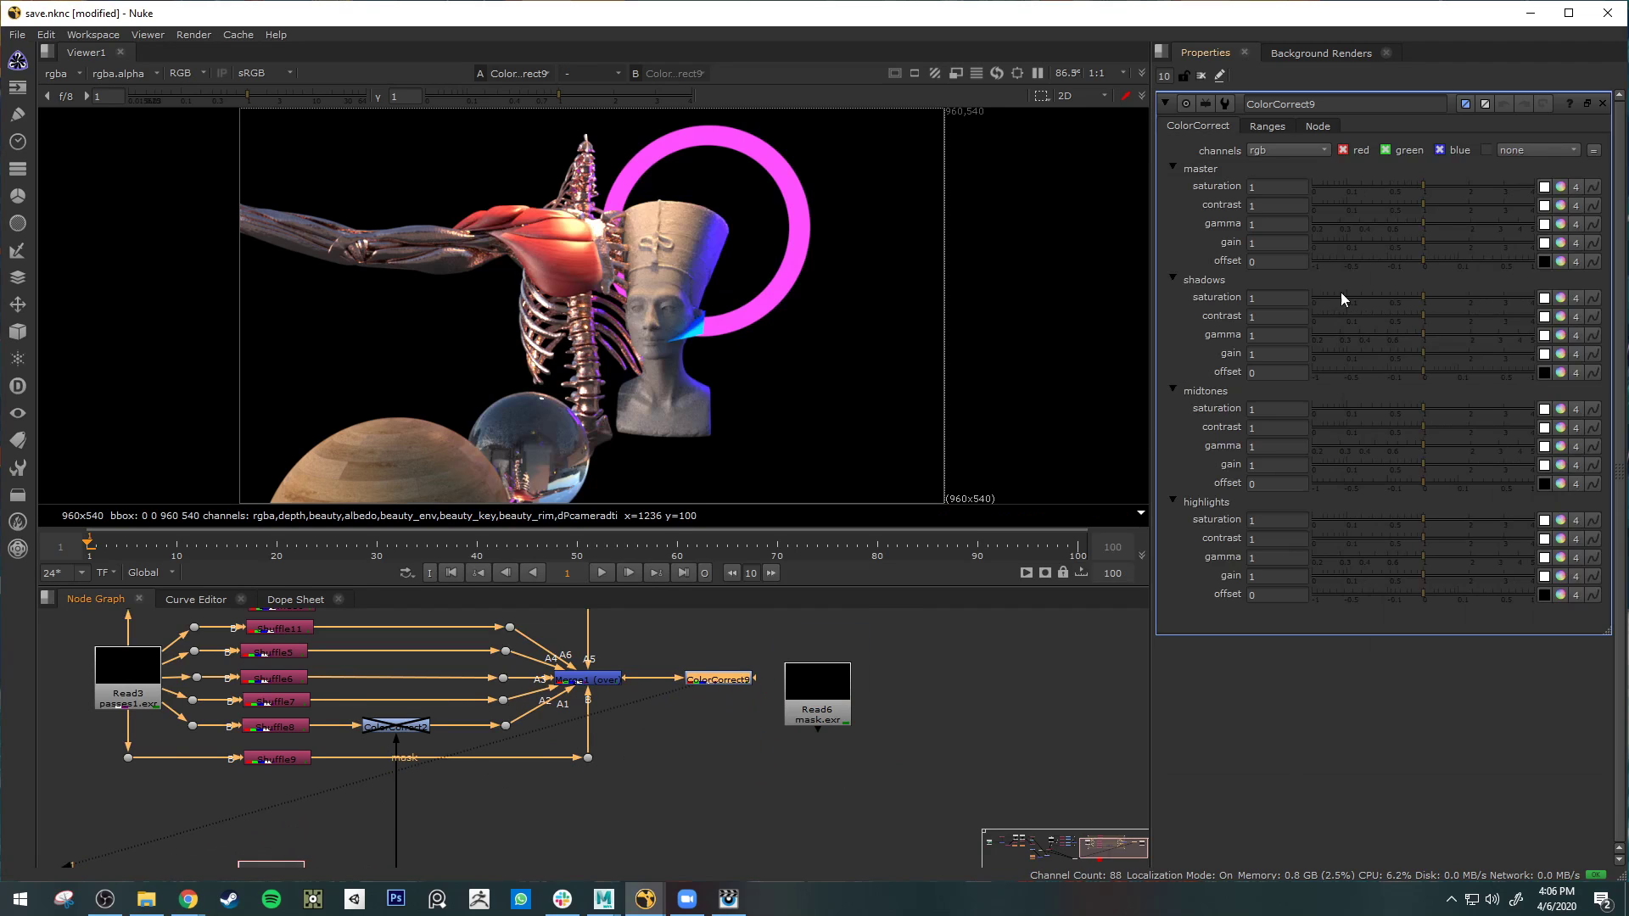
# - Try adjusting the new ColorCorrect node's master gain and undo the change
pyautogui.moveTo(1417, 241)
pyautogui.mouseDown()
pyautogui.moveTo(1514, 232)
pyautogui.moveTo(1342, 229)
pyautogui.moveTo(1519, 236)
pyautogui.moveTo(1434, 240)
pyautogui.mouseUp()
pyautogui.hotkey('ctrl', 'z')
# - Reposition the mask.exr Read node, show it in the viewer and add a Shuffle node beneath it
pyautogui.moveTo(821, 718); pyautogui.dragTo(890, 707)
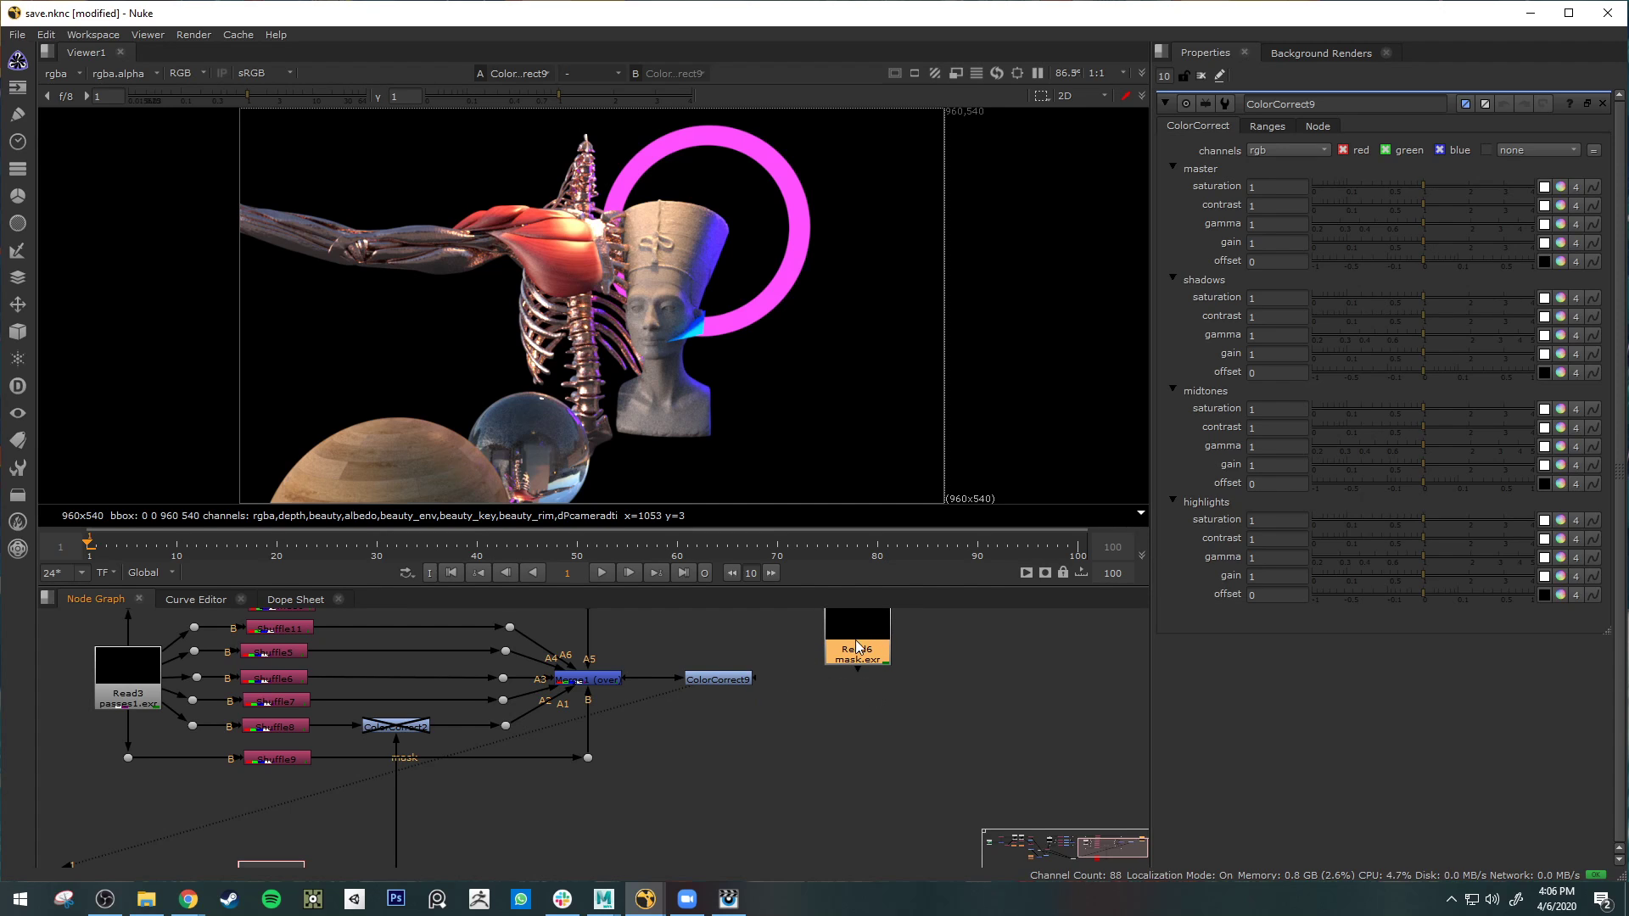
pyautogui.press('1')
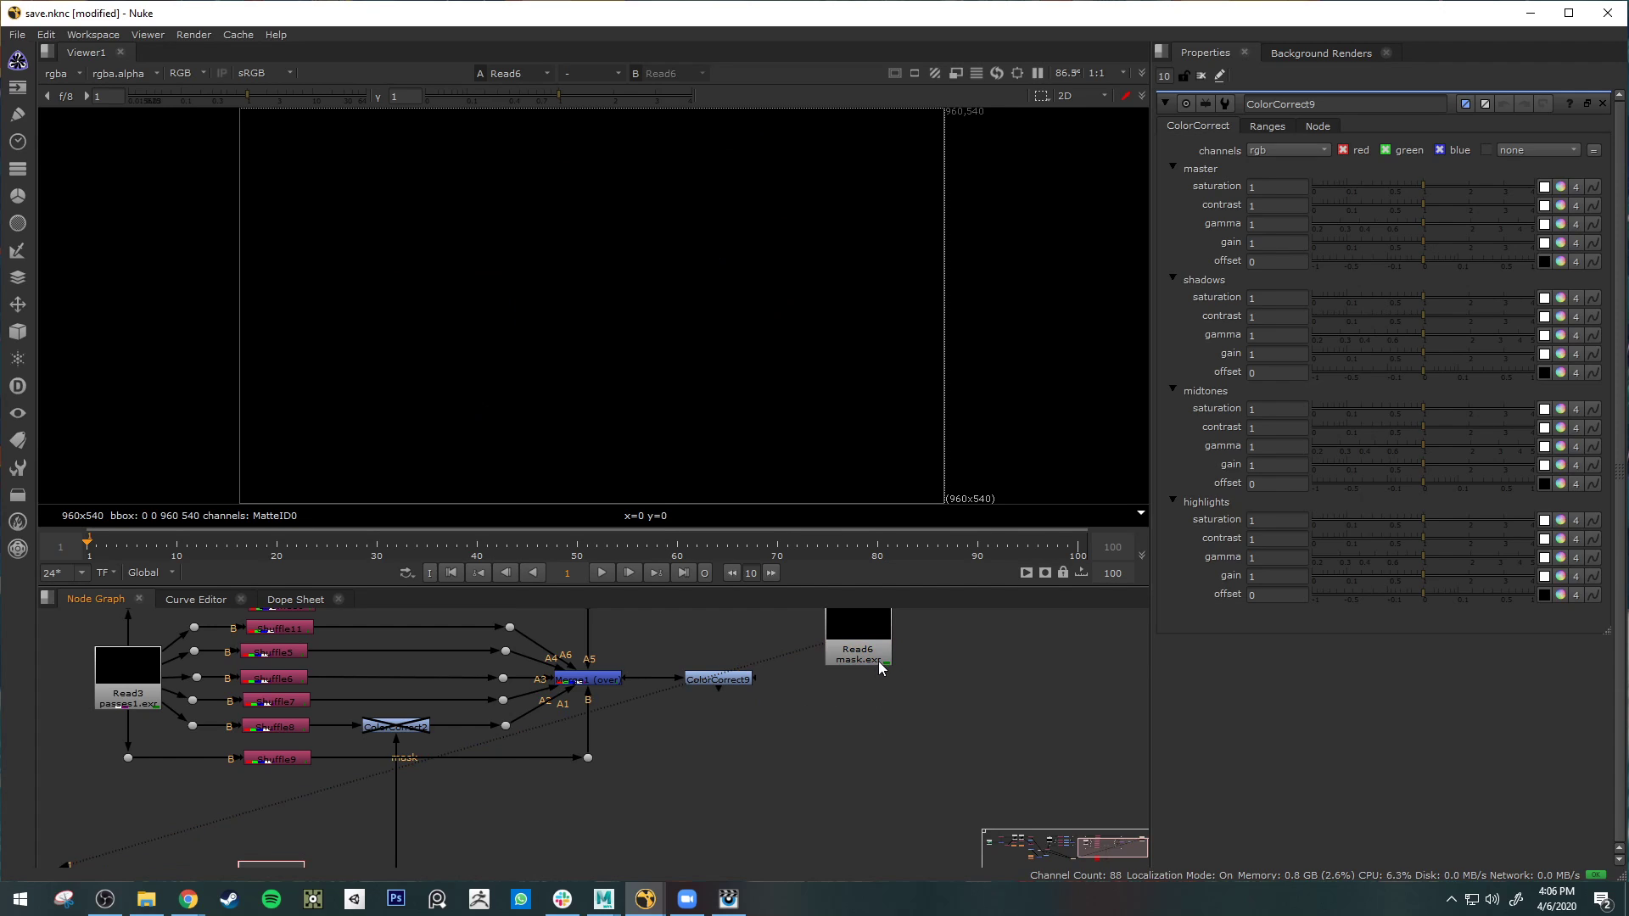
pyautogui.click(880, 662)
pyautogui.press('Tab')
pyautogui.write('shuffle')
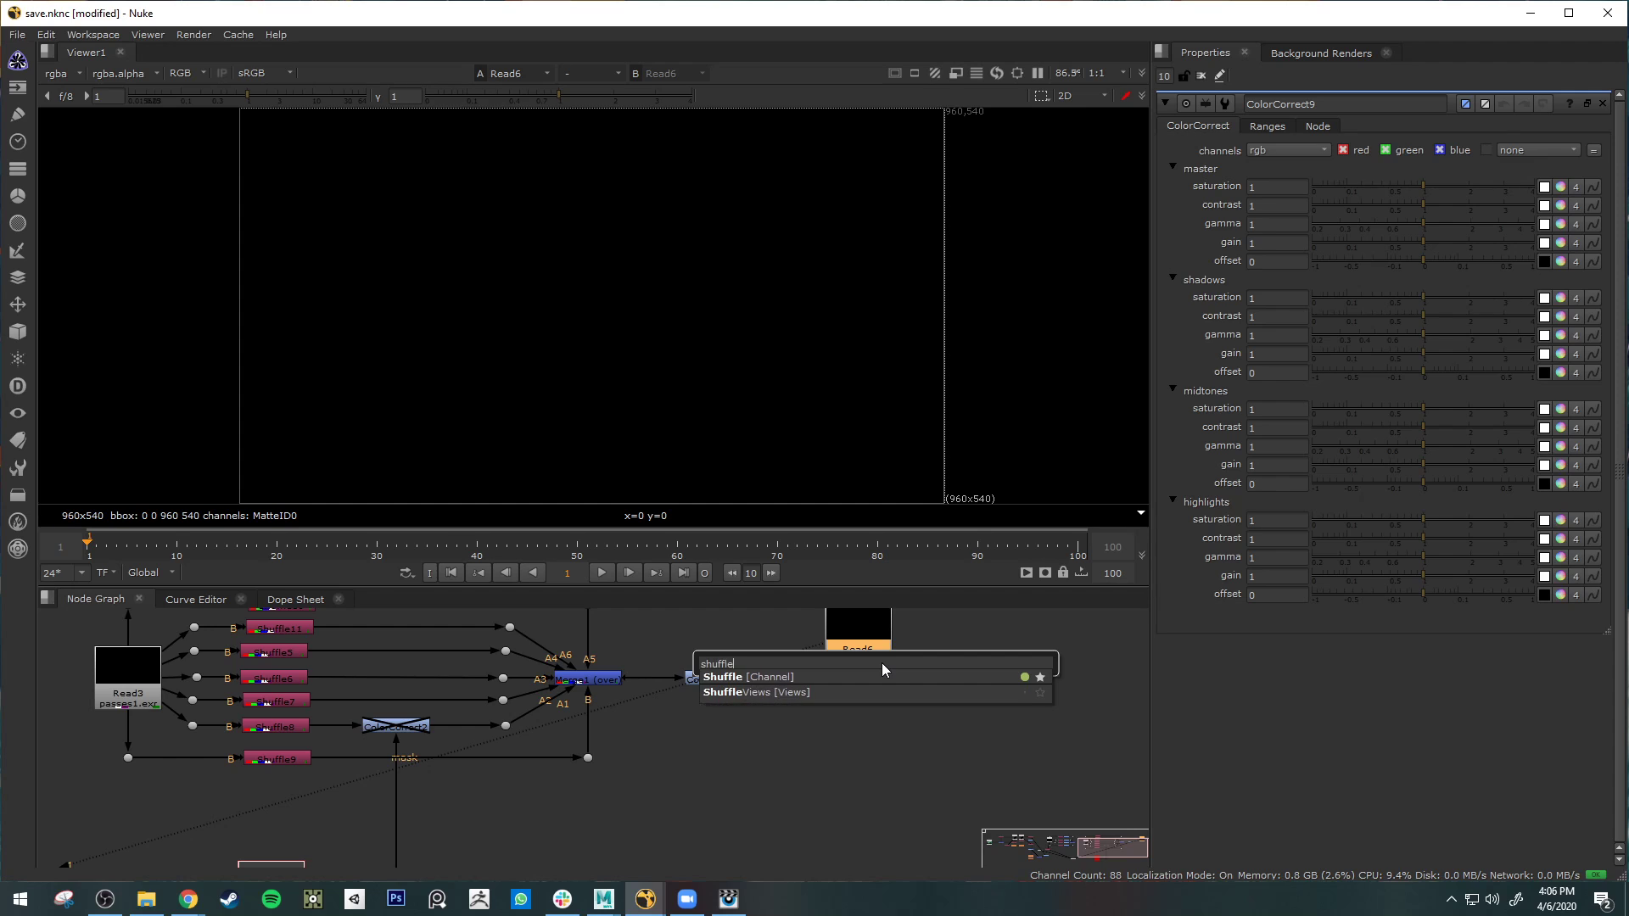
pyautogui.click(797, 676)
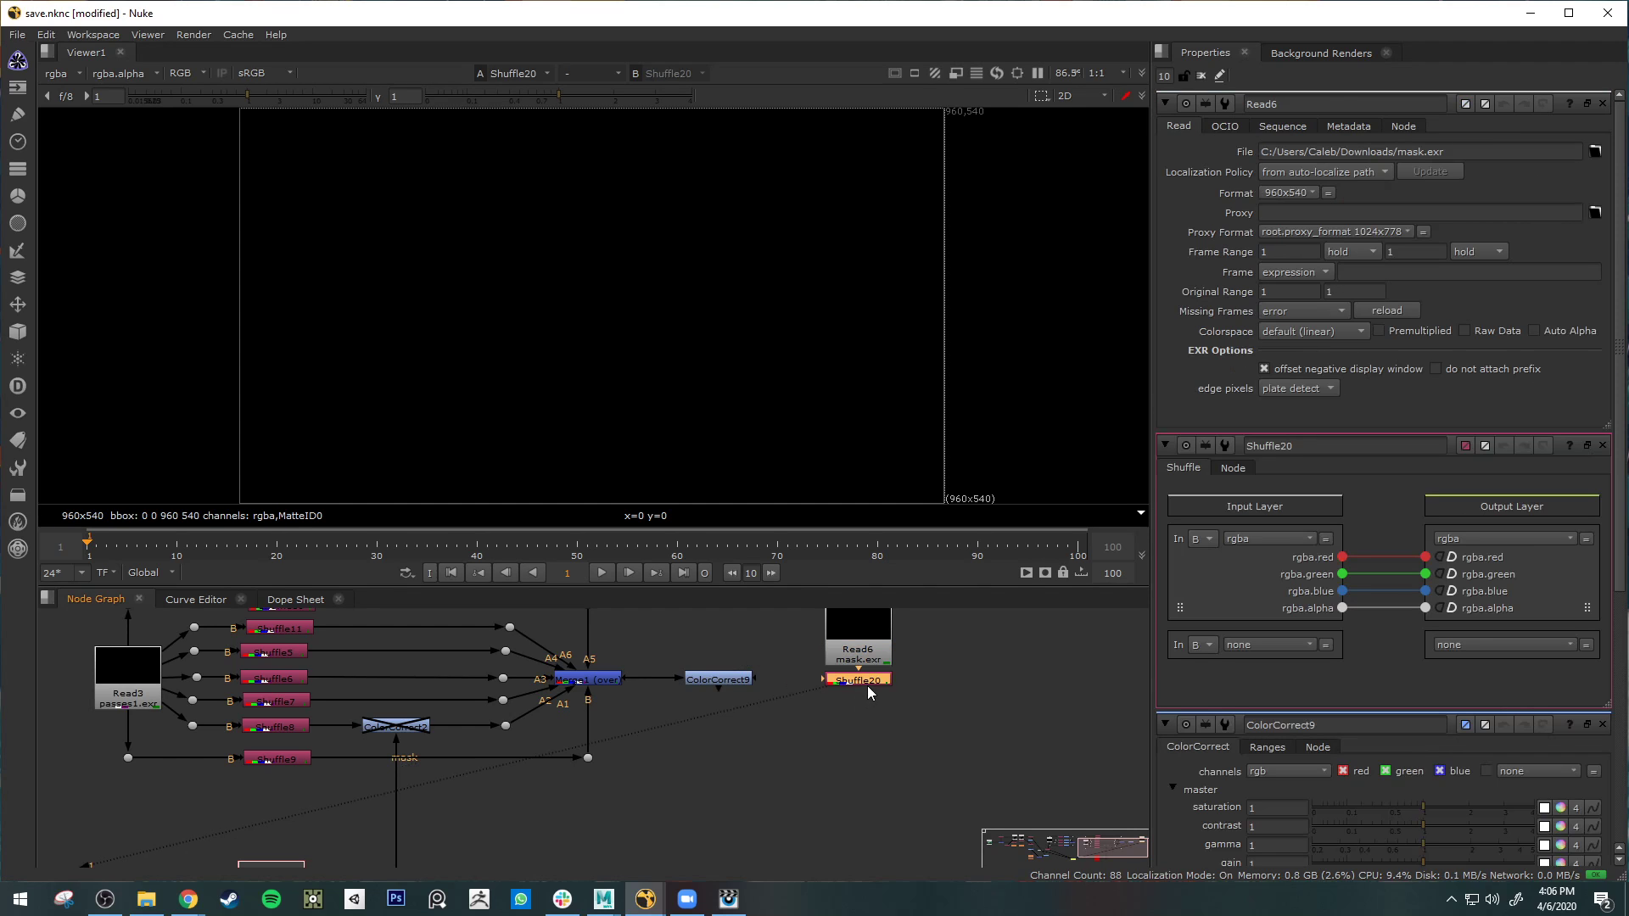
# - Set the Shuffle's input layer to MatteID0 and route MatteID0.green to the rgba red, green, blue and alpha outputs
pyautogui.click(1254, 536)
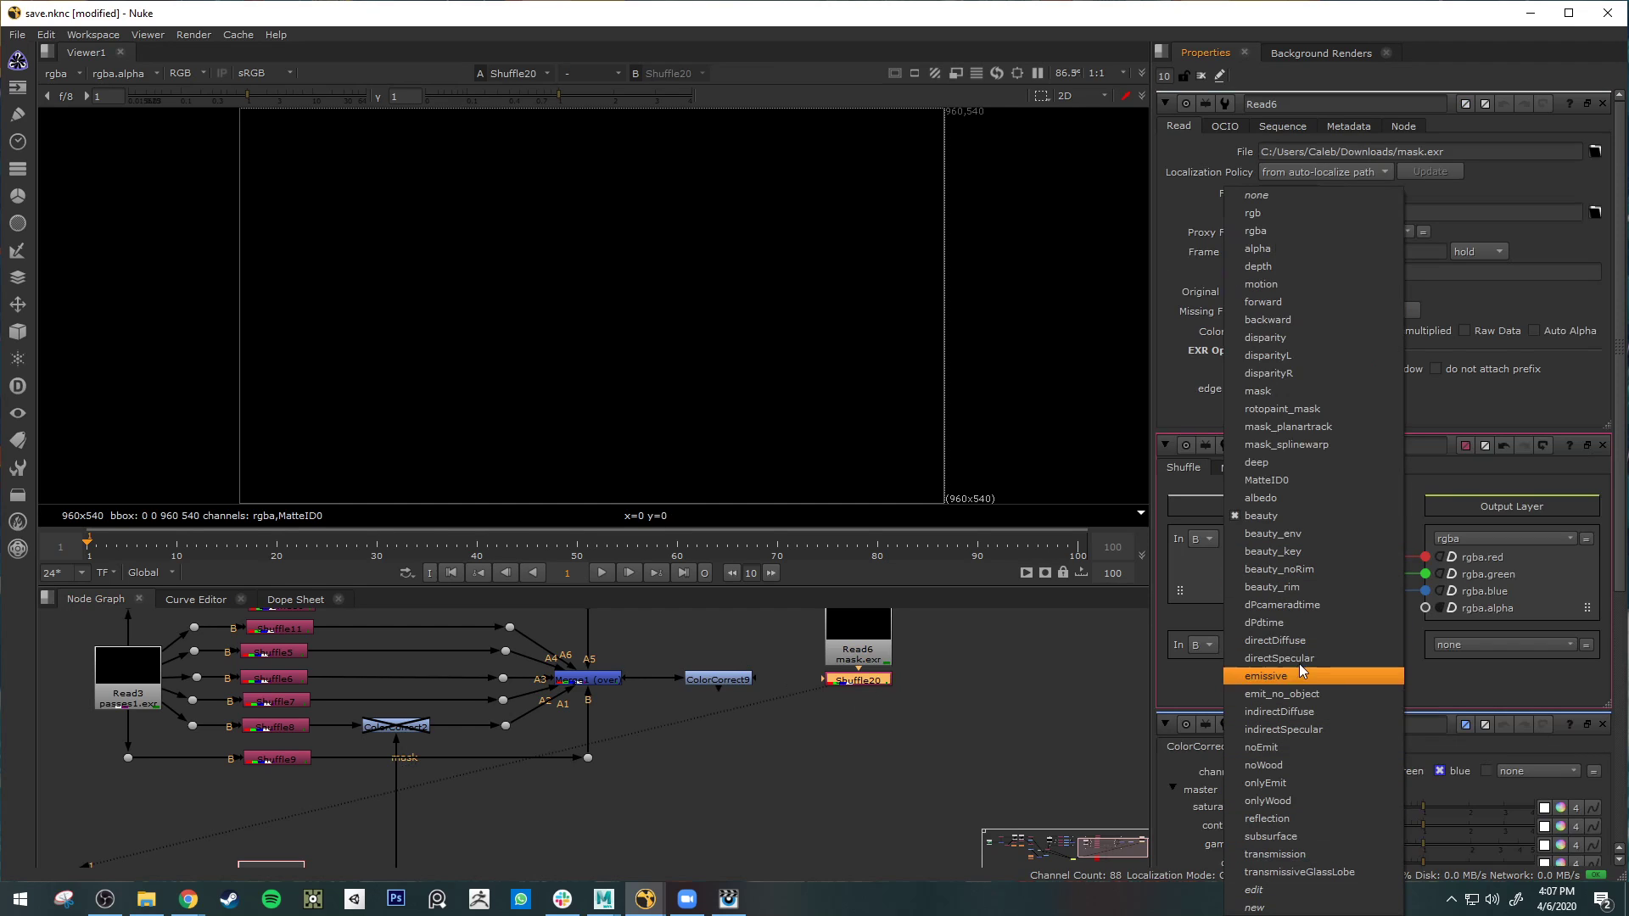
pyautogui.click(1296, 482)
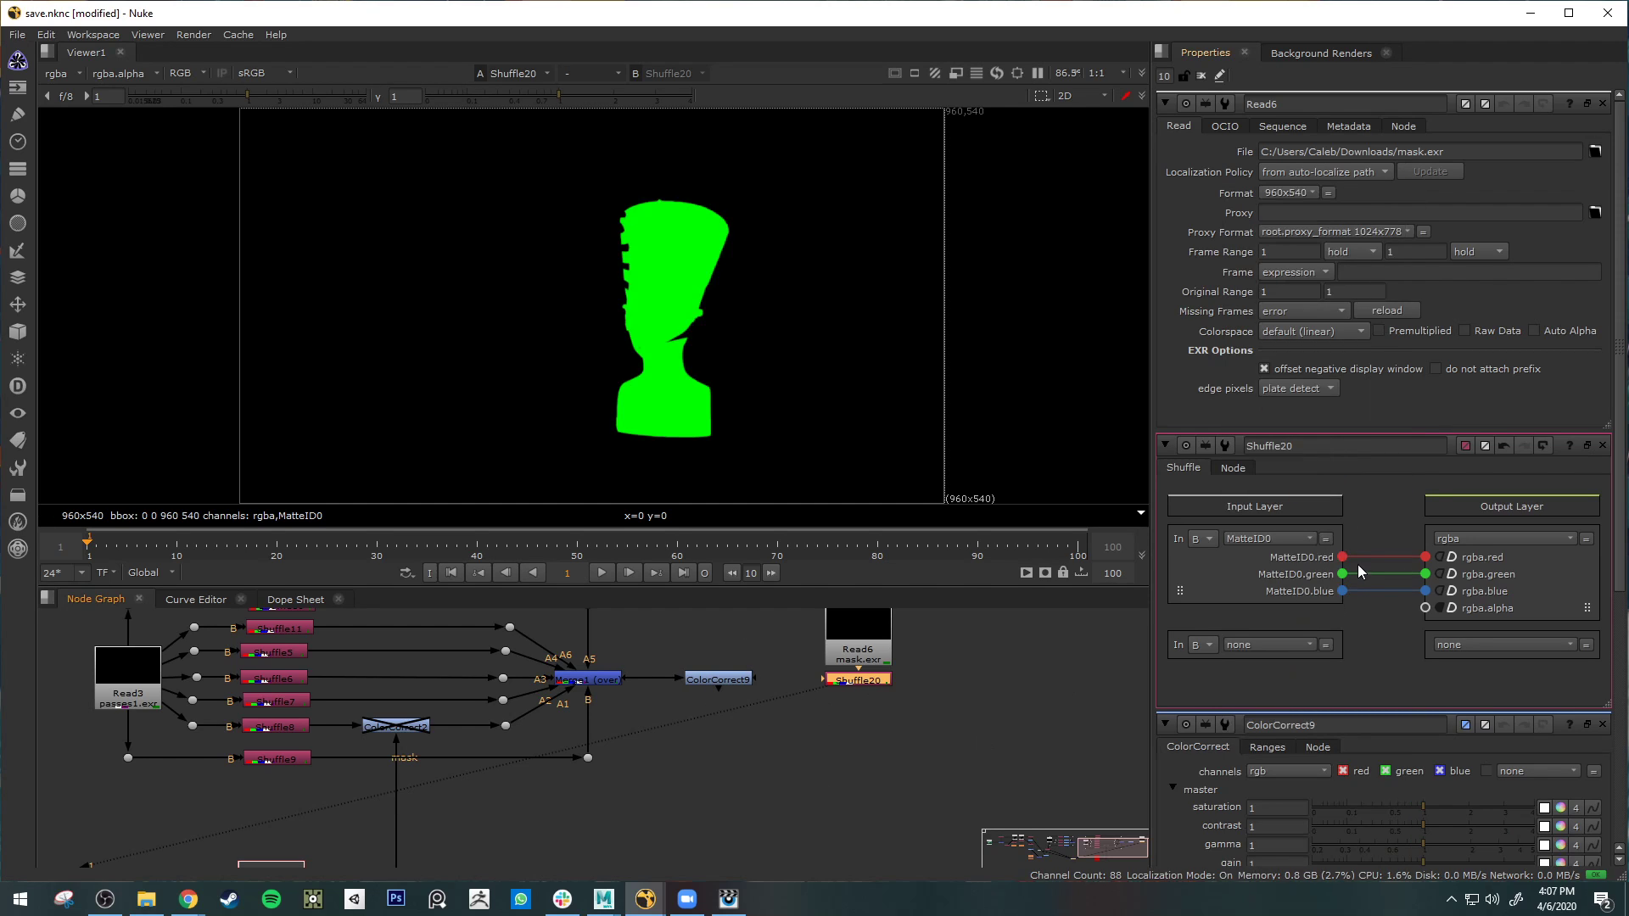
pyautogui.moveTo(1342, 575); pyautogui.dragTo(1426, 591)
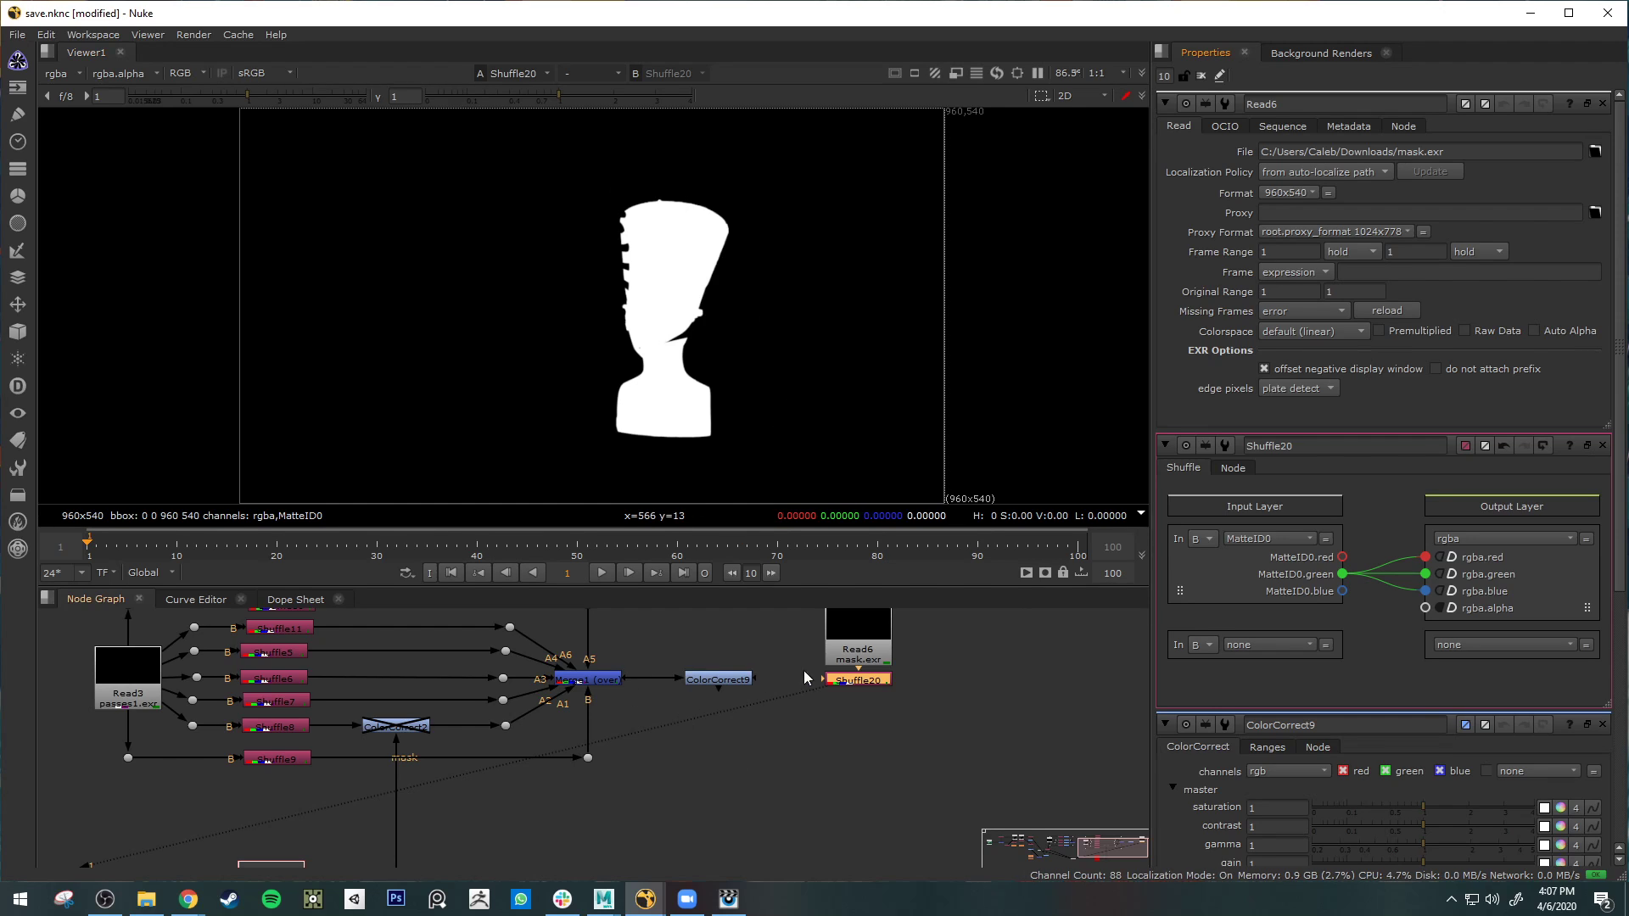
pyautogui.moveTo(1343, 574); pyautogui.dragTo(1426, 608)
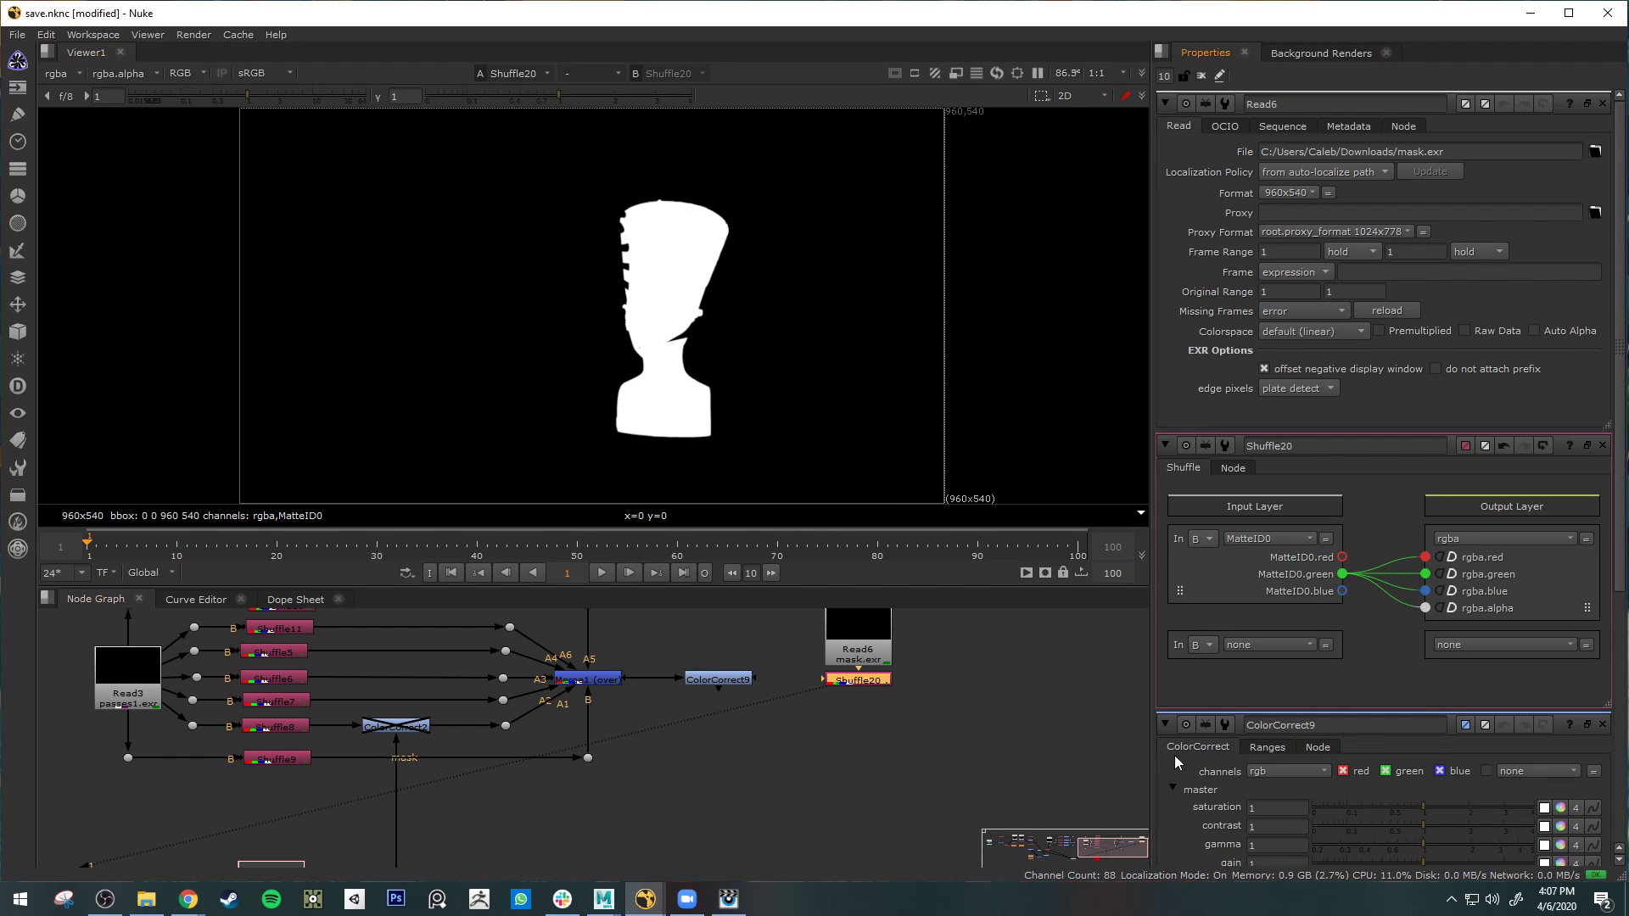
pyautogui.moveTo(1342, 575); pyautogui.dragTo(1425, 608)
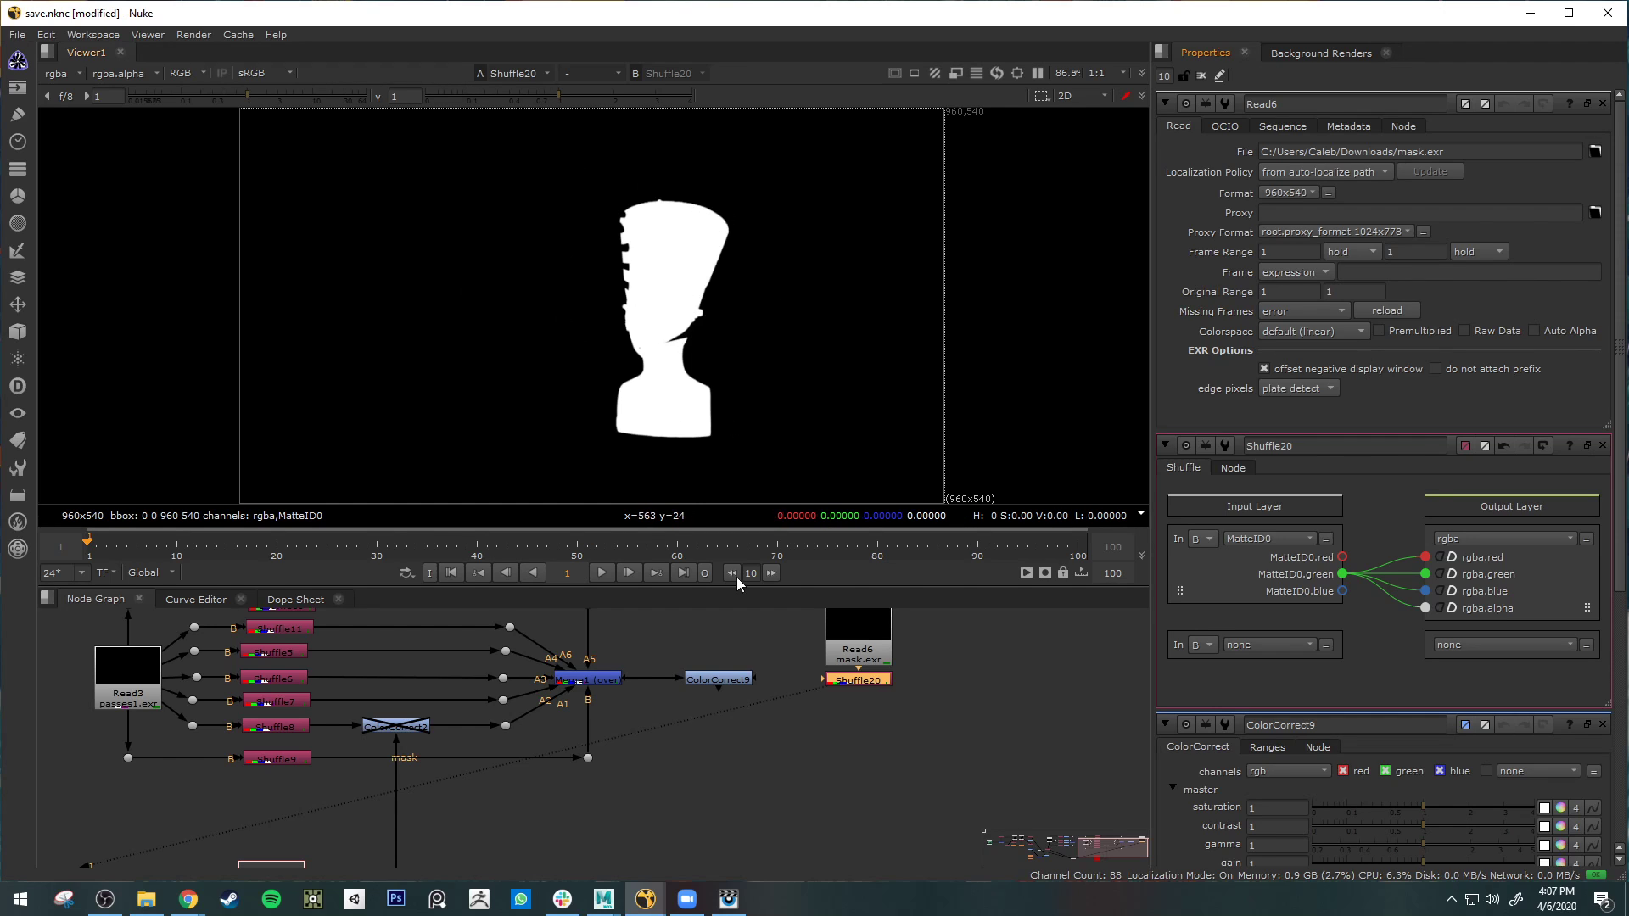
# - Show the ColorCorrect node in the viewer, connect its mask input to the mask.exr Shuffle node and open its properties
pyautogui.moveTo(737, 679); pyautogui.dragTo(726, 678)
pyautogui.press('1')
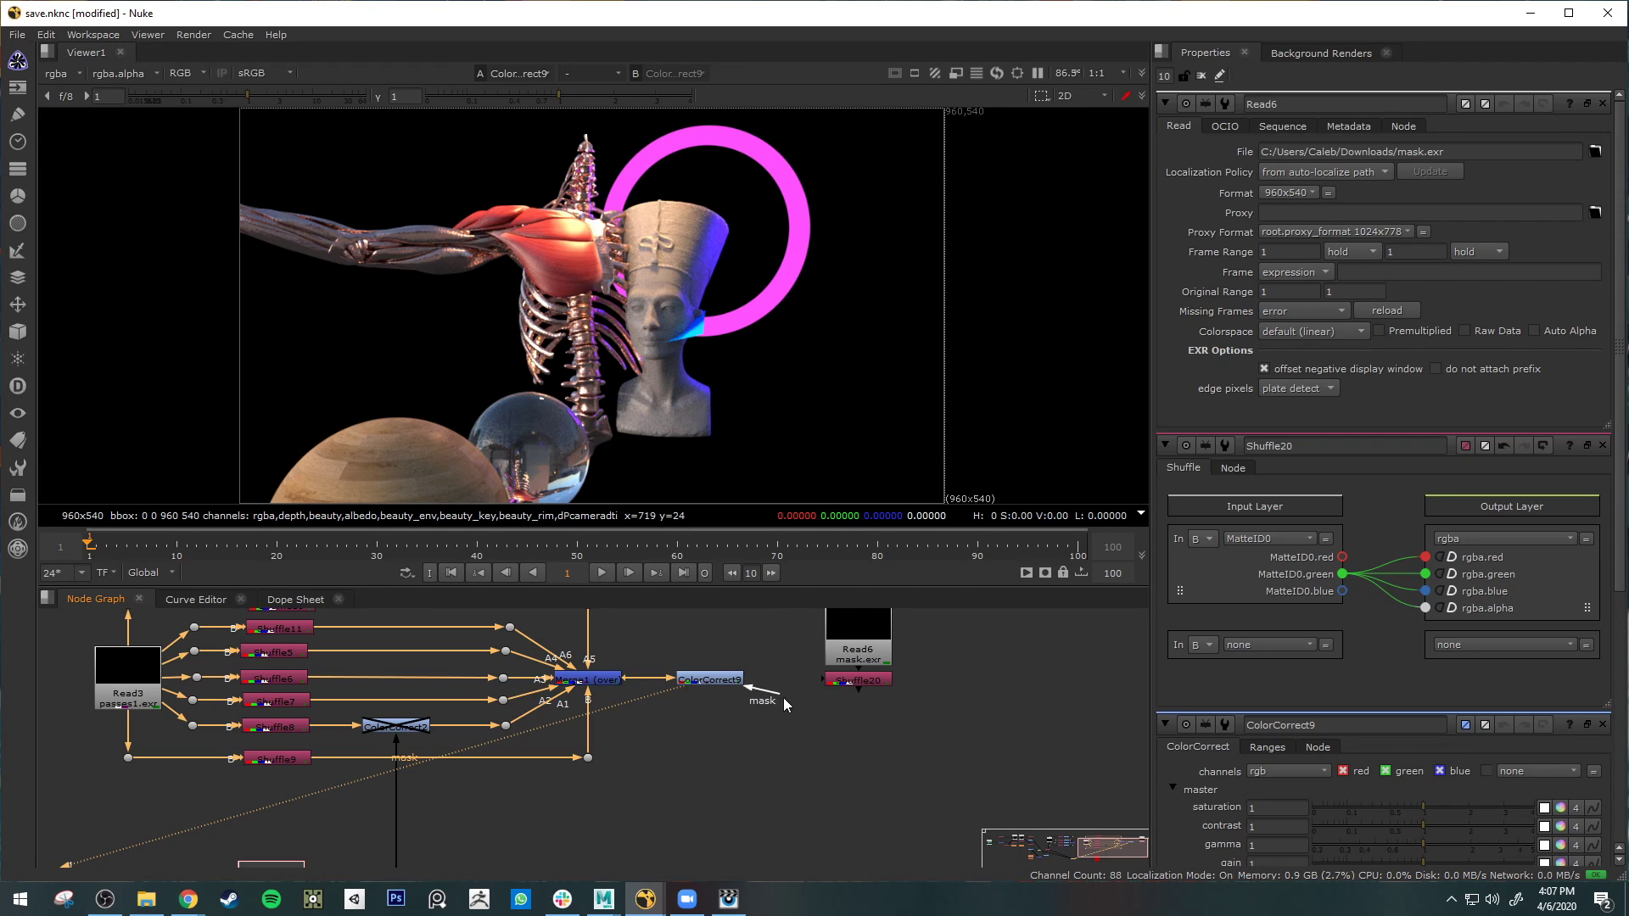
pyautogui.moveTo(784, 701); pyautogui.dragTo(874, 686)
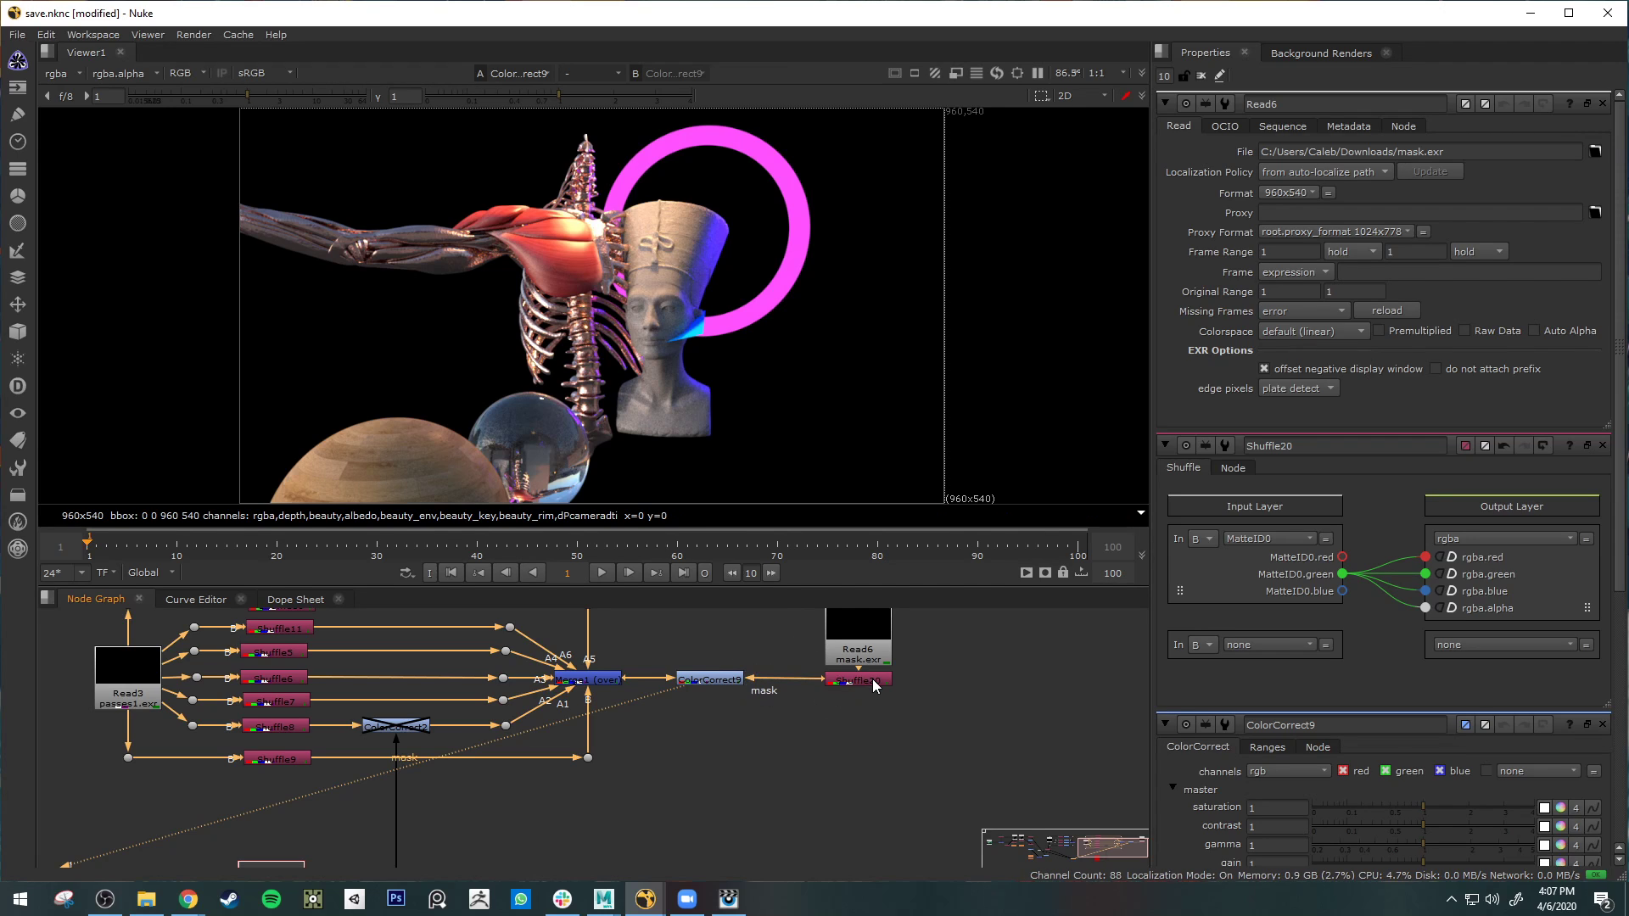
pyautogui.click(716, 679)
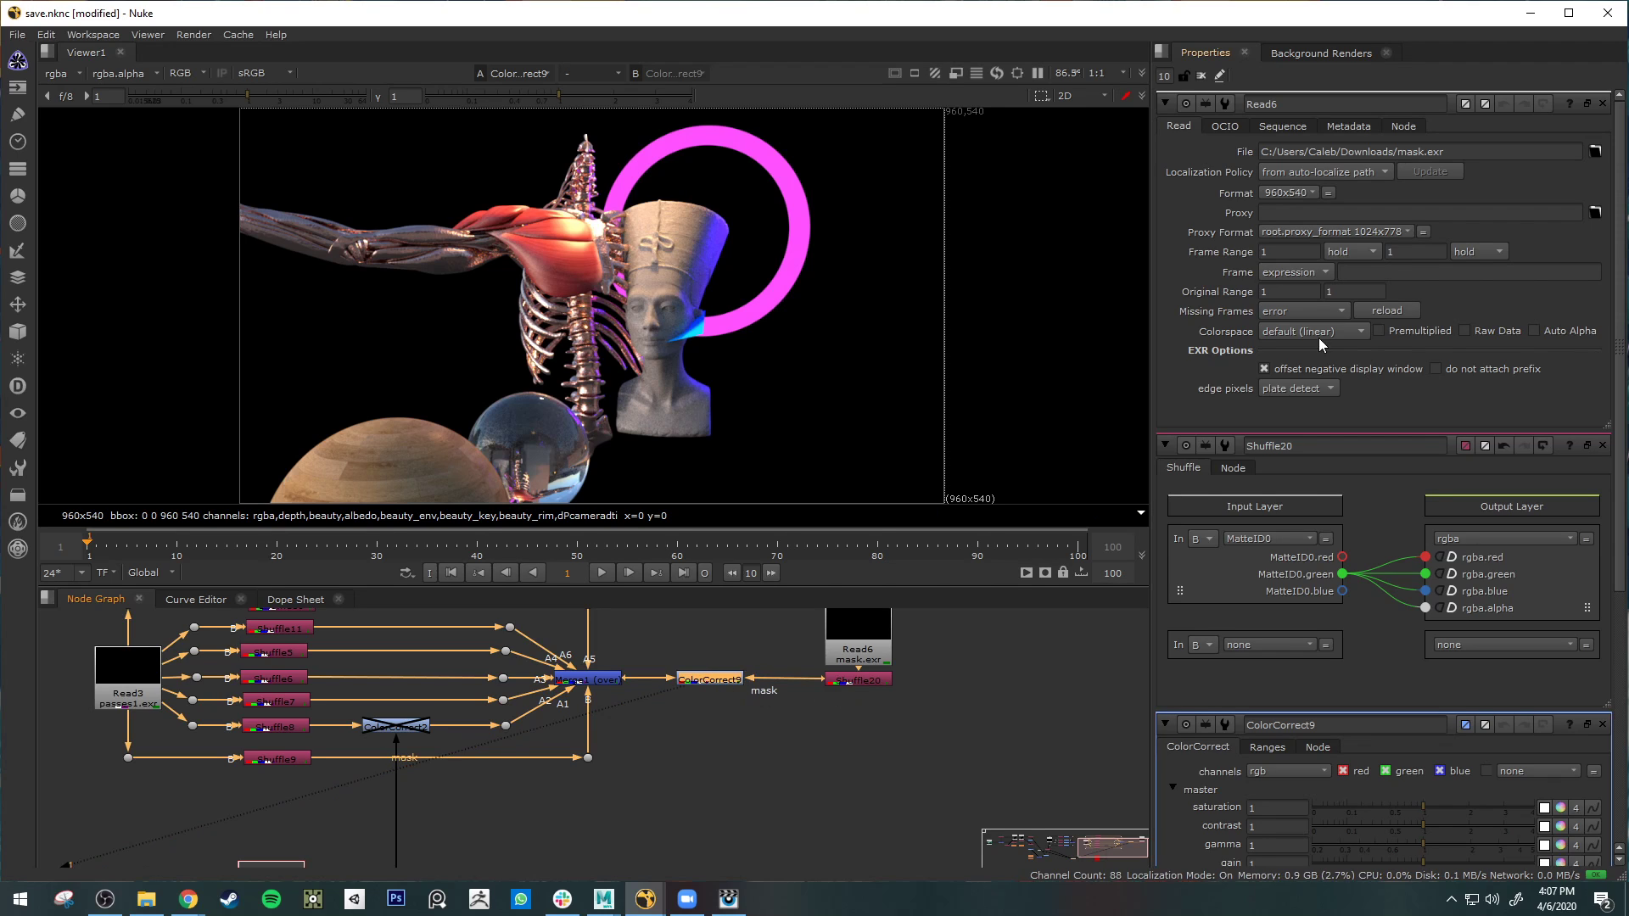
pyautogui.doubleClick(711, 682)
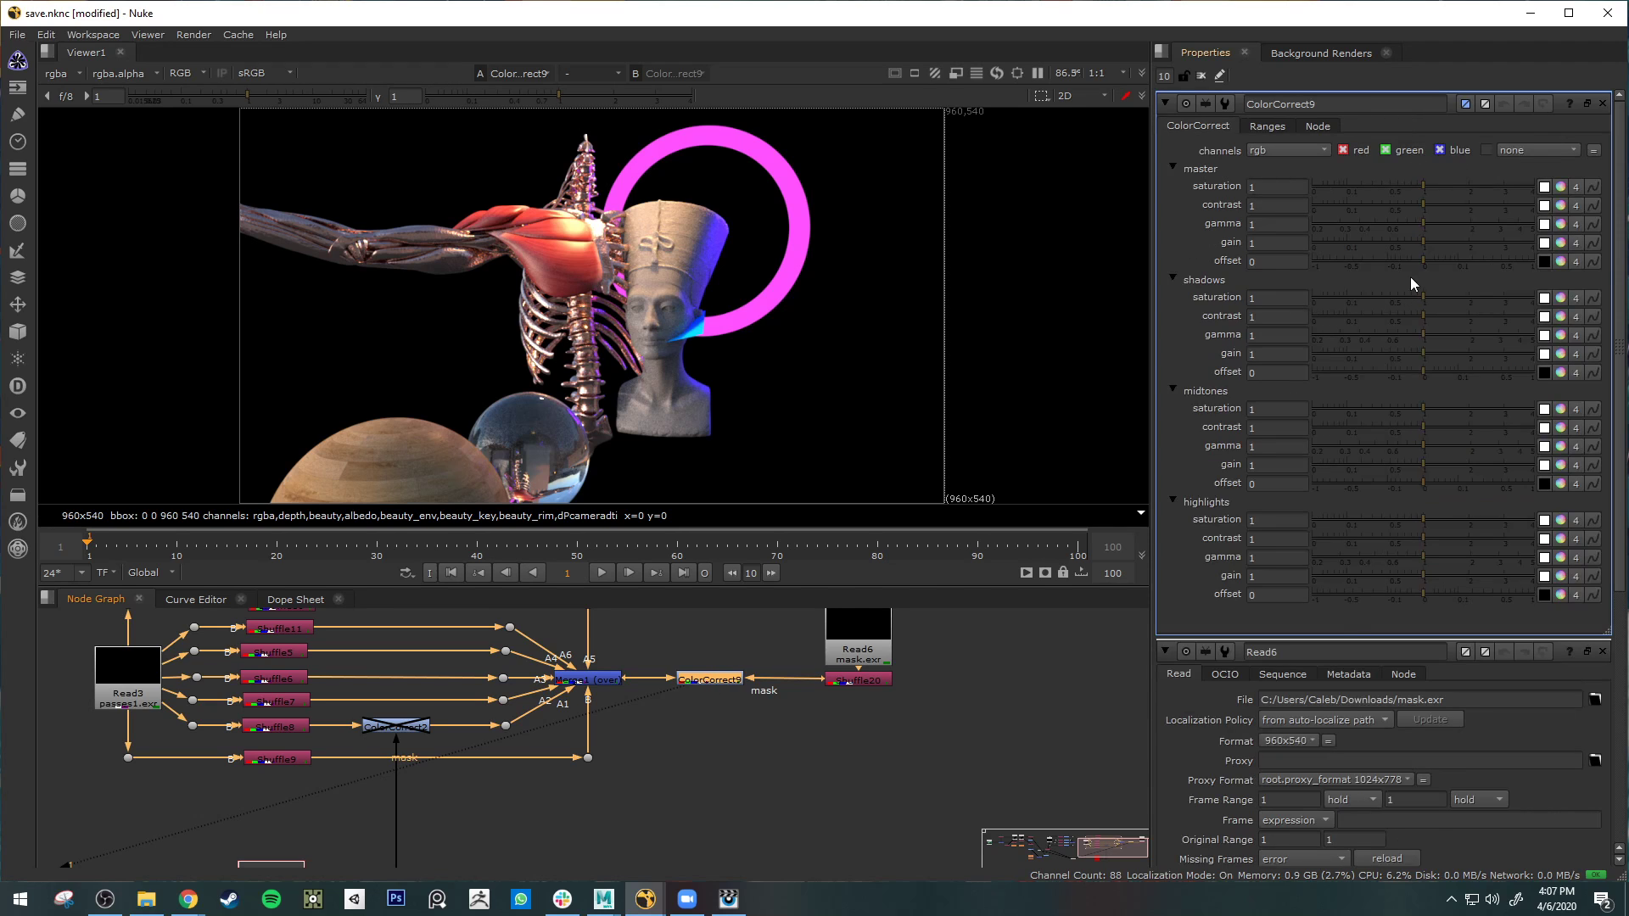
# - Set the ColorCorrect's master gain to 0.86 and move the mask.exr Read and Shuffle nodes together closer to it
pyautogui.moveTo(1423, 243)
pyautogui.mouseDown()
pyautogui.moveTo(1489, 238)
pyautogui.moveTo(1214, 236)
pyautogui.moveTo(1478, 227)
pyautogui.moveTo(1417, 239)
pyautogui.mouseUp()
pyautogui.click(872, 682)
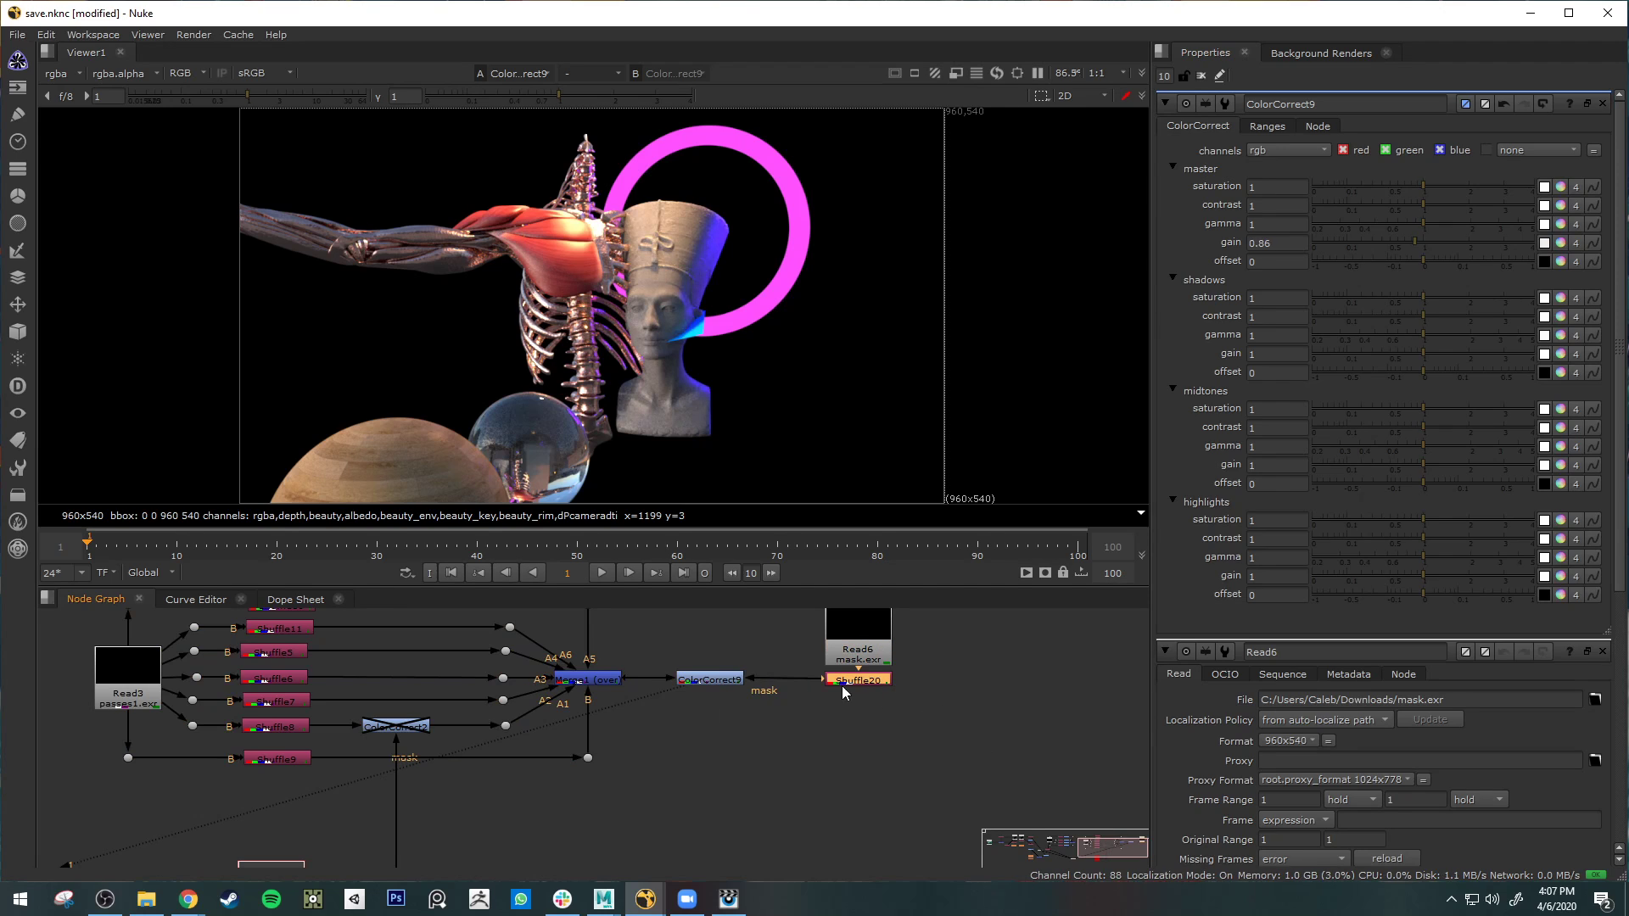
pyautogui.moveTo(964, 638); pyautogui.dragTo(1016, 706, button='middle')
pyautogui.moveTo(1022, 640); pyautogui.dragTo(857, 797)
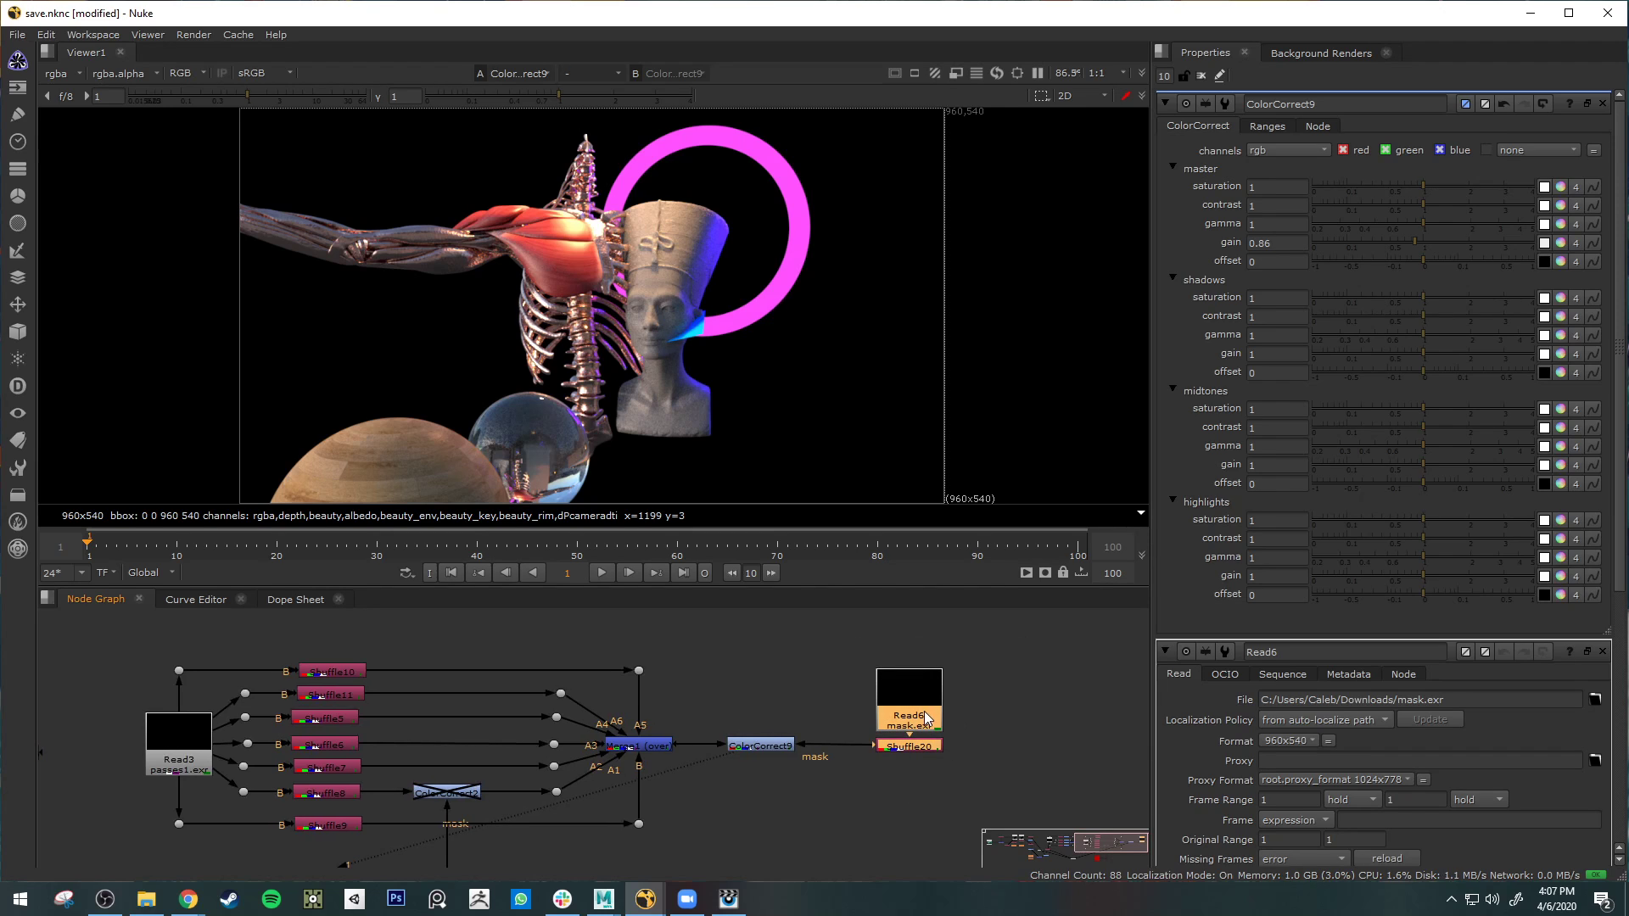
pyautogui.moveTo(921, 724); pyautogui.dragTo(892, 744)
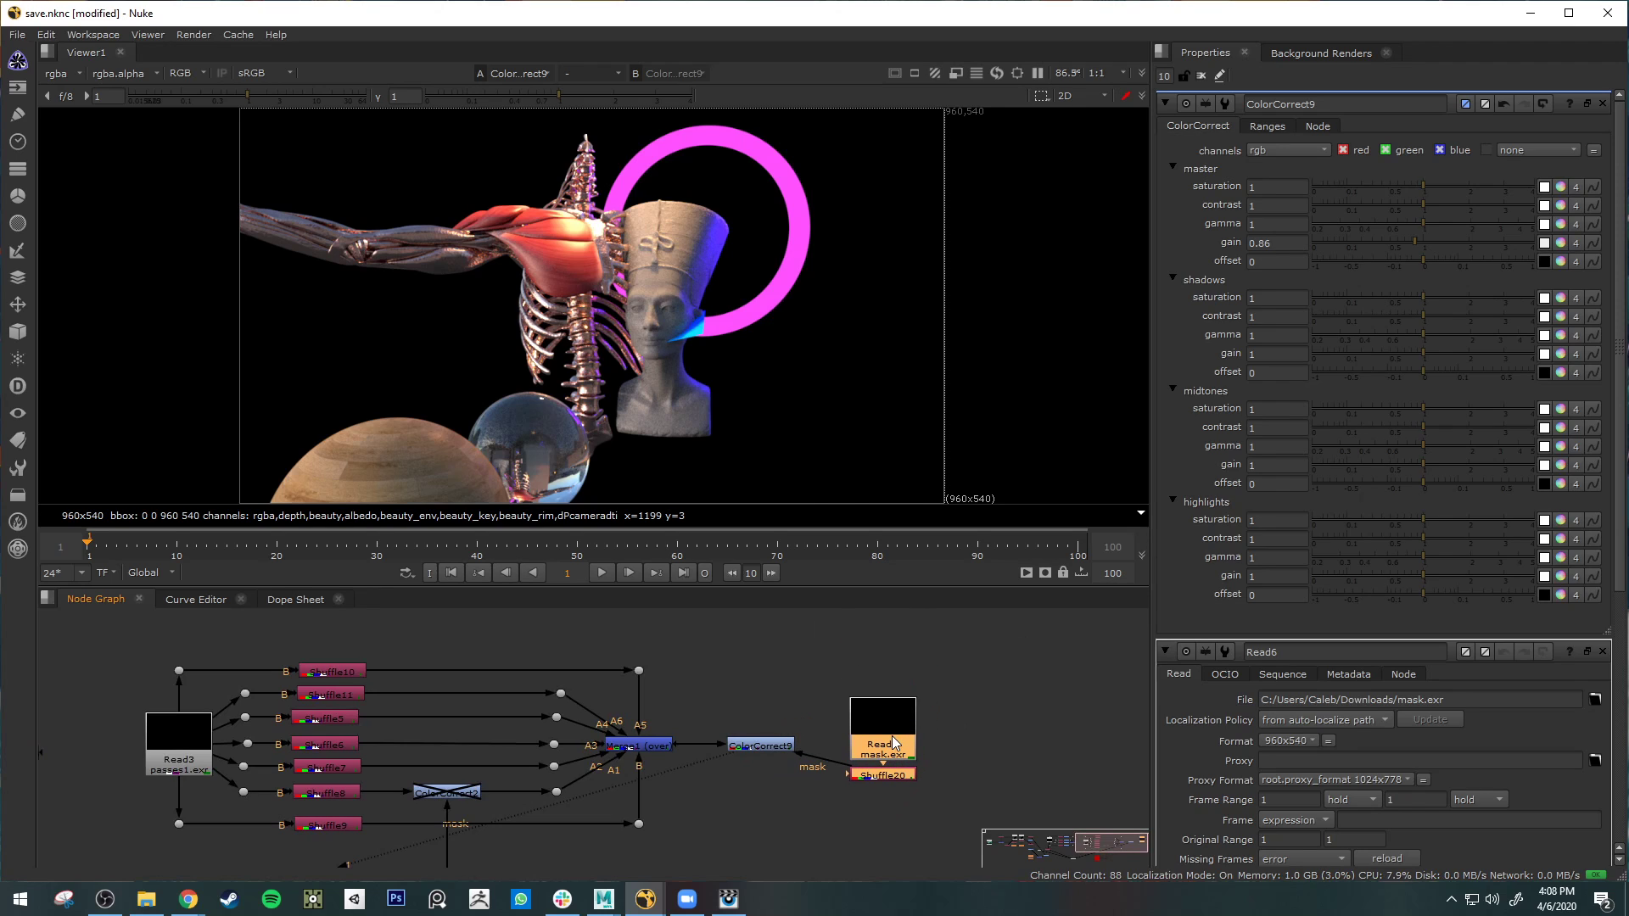
# - Add a Roto node and place it below the ColorCorrect node in the node graph
pyautogui.moveTo(1029, 763); pyautogui.dragTo(937, 715, button='middle')
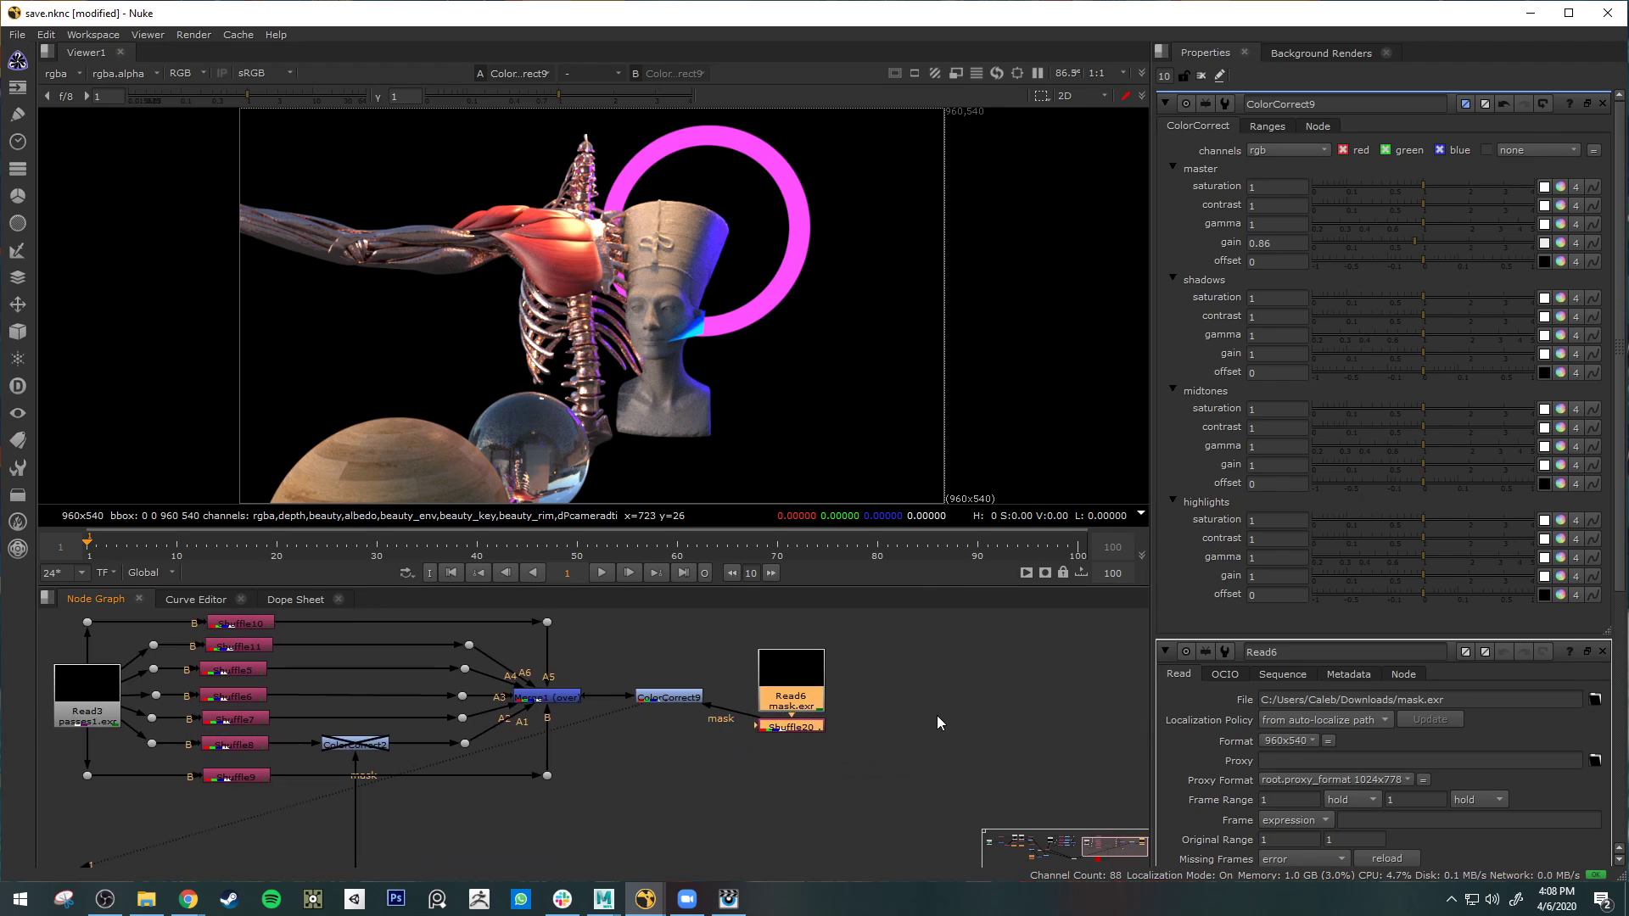
pyautogui.press('Tab')
pyautogui.write('roto')
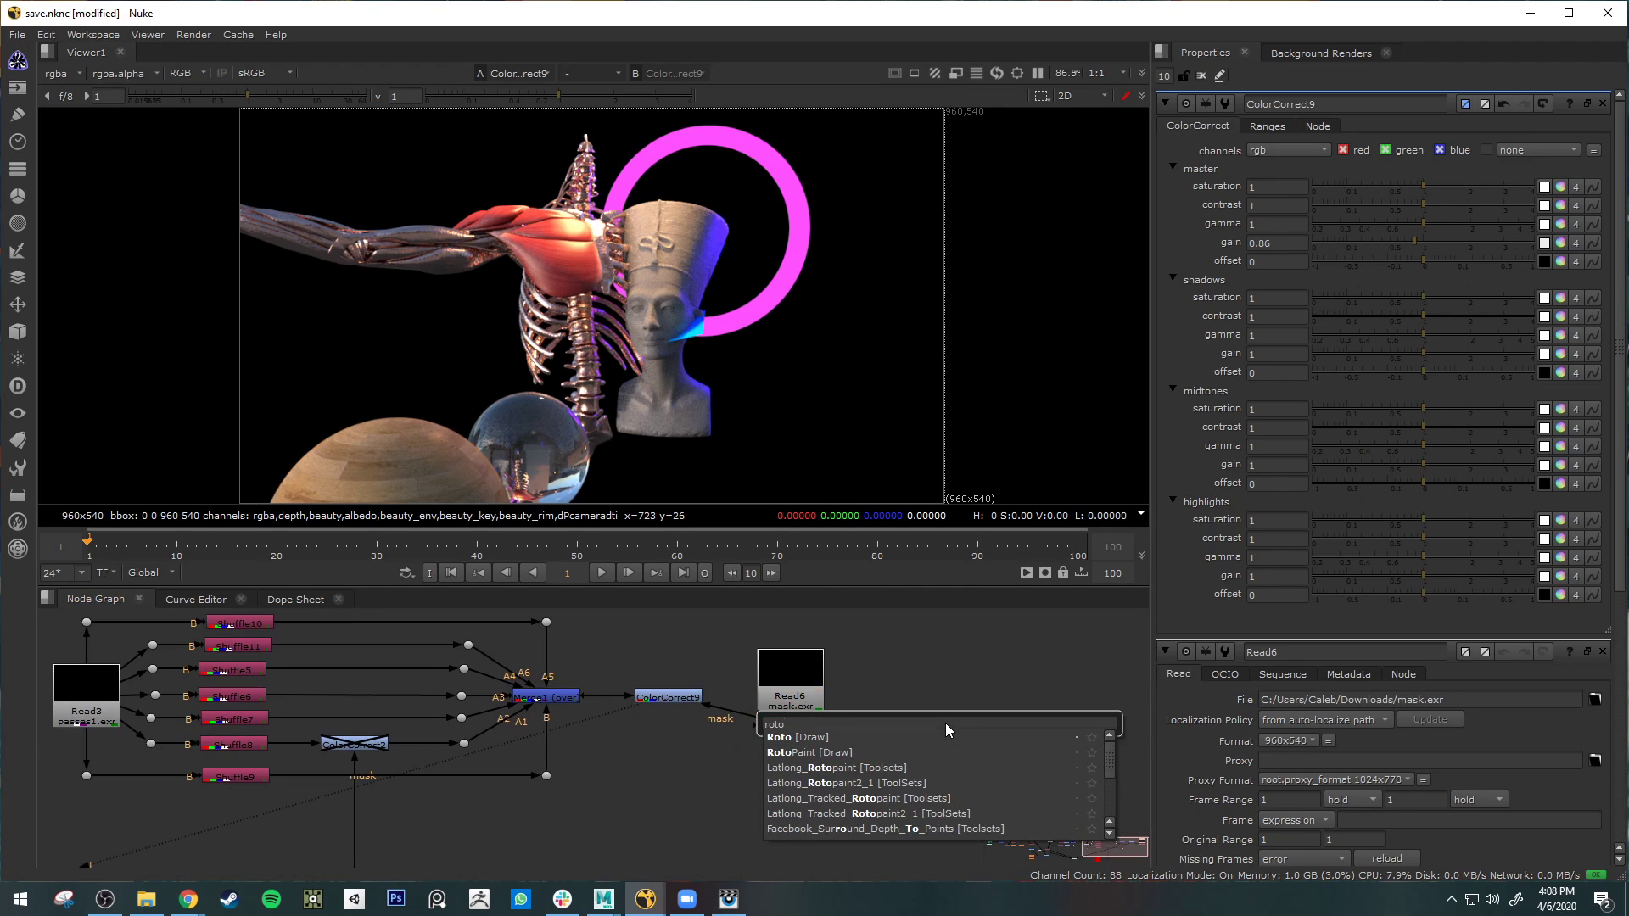
pyautogui.click(806, 740)
pyautogui.moveTo(903, 732)
pyautogui.mouseDown()
pyautogui.moveTo(750, 753)
pyautogui.moveTo(684, 793)
pyautogui.mouseUp()
# - Draw a Bezier roto shape around the bust's neck, shoulders and base
pyautogui.click(682, 366)
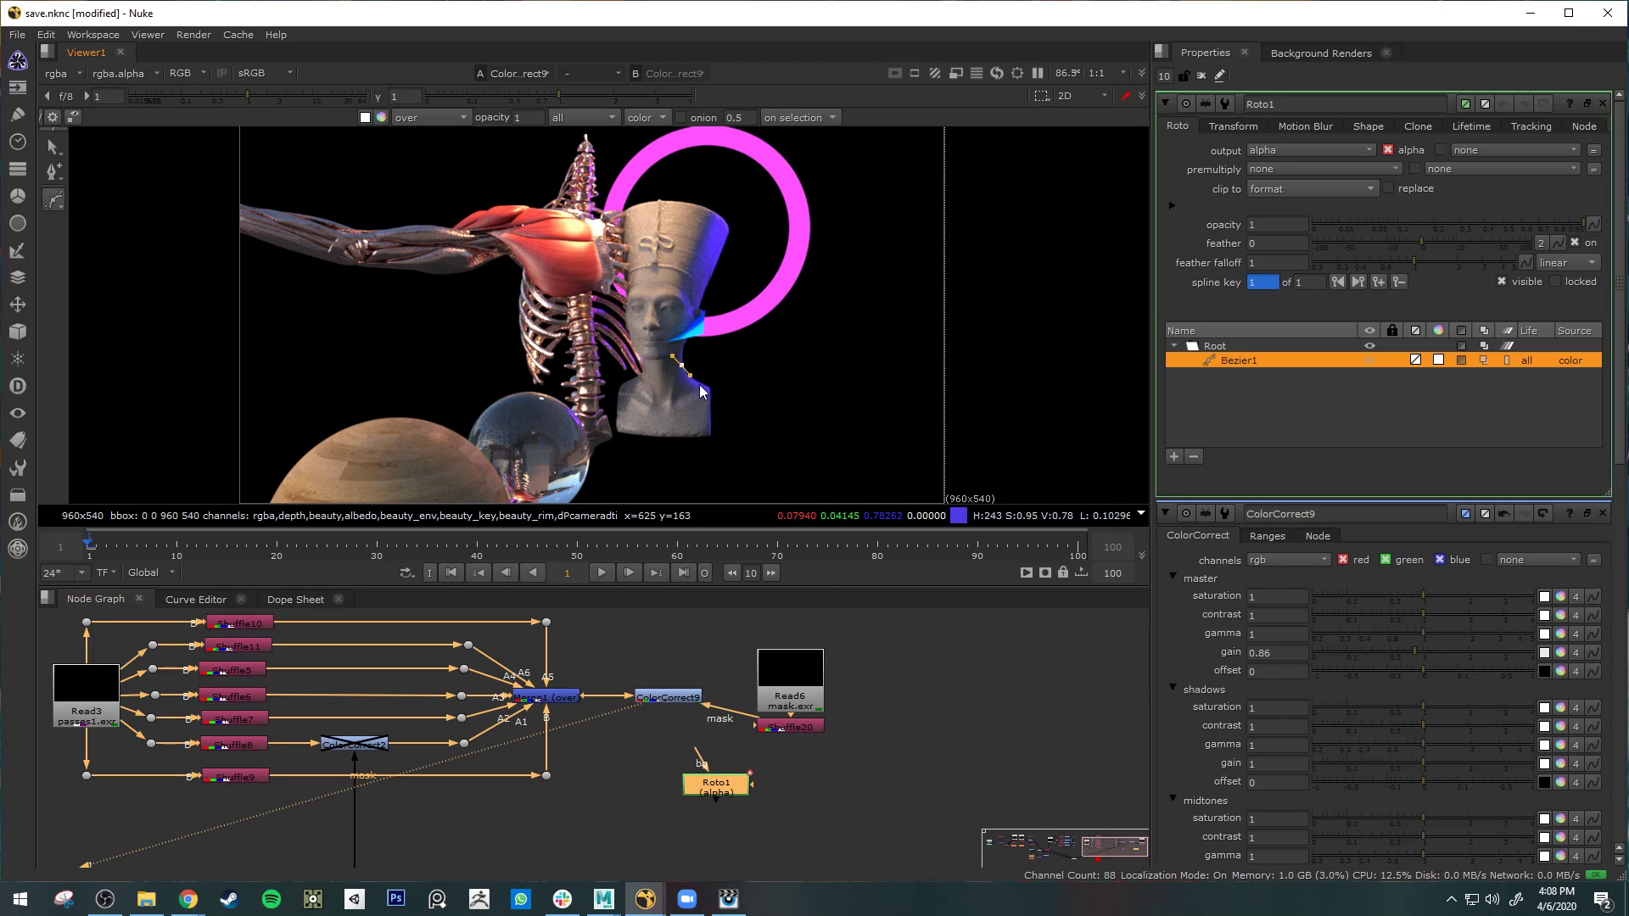
pyautogui.click(706, 385)
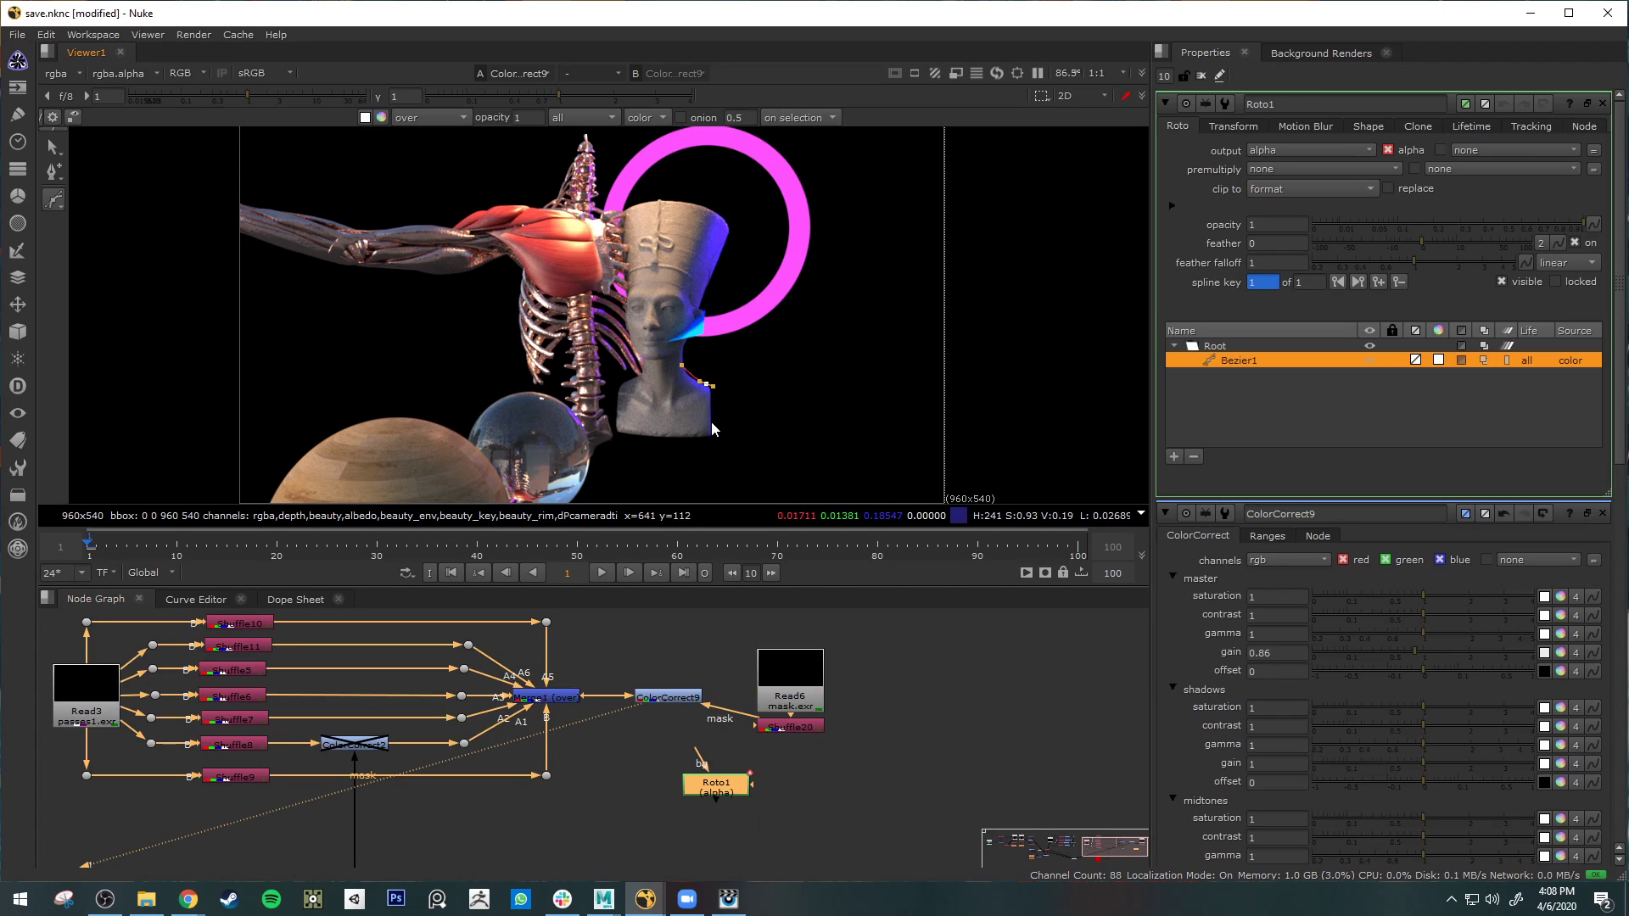
pyautogui.click(710, 421)
pyautogui.click(708, 438)
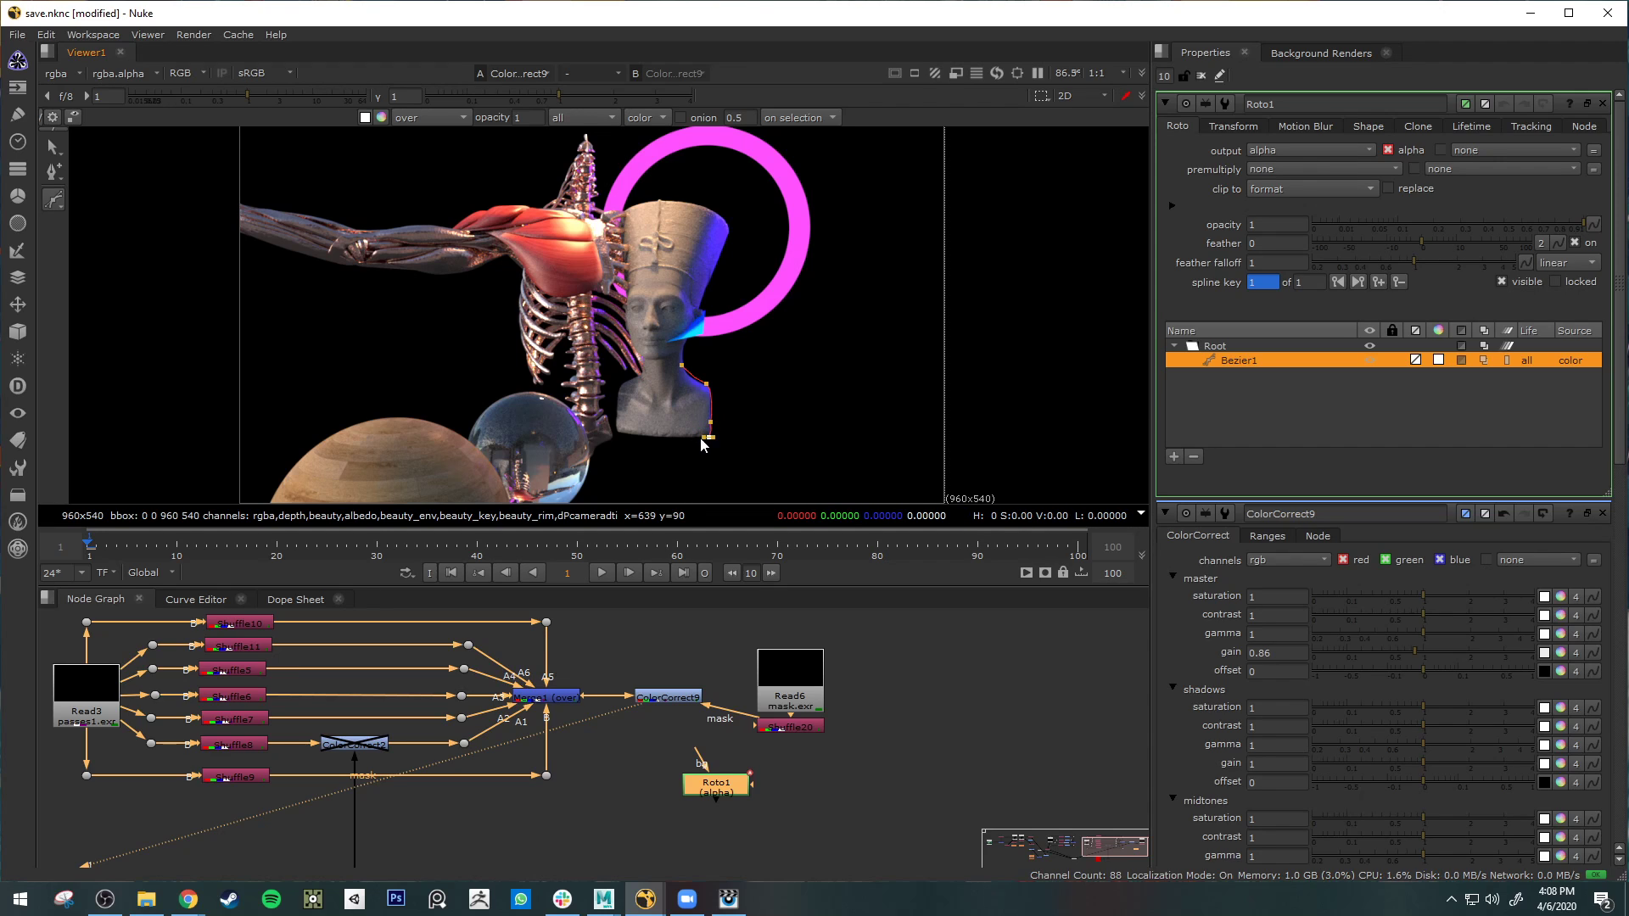
pyautogui.moveTo(711, 449); pyautogui.dragTo(705, 451)
pyautogui.click(615, 429)
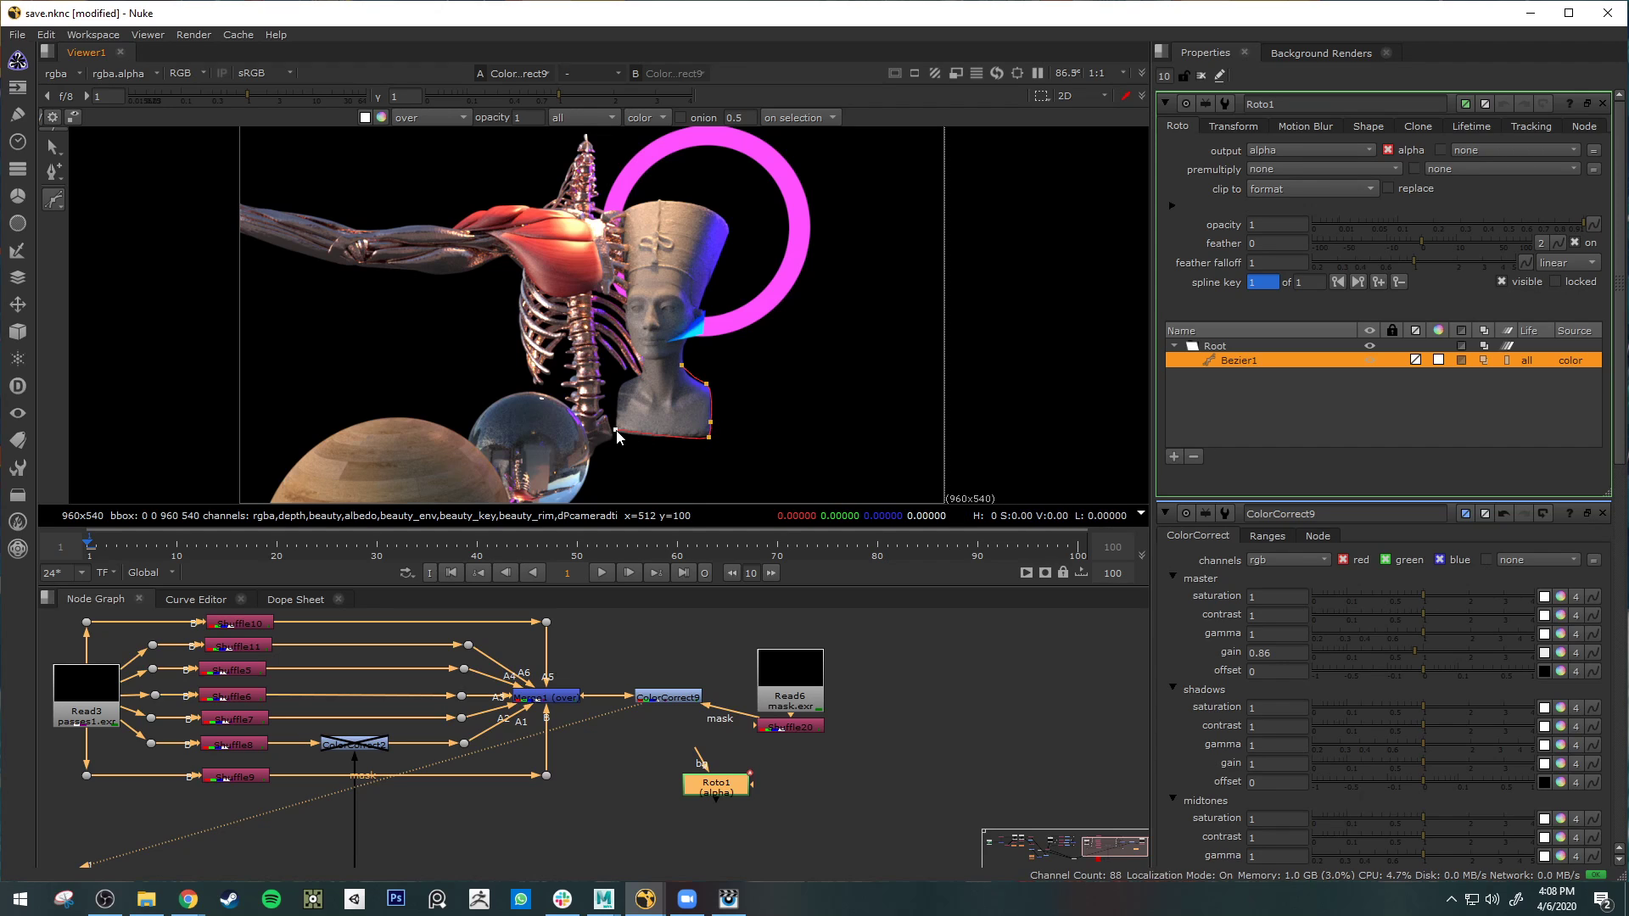
pyautogui.click(618, 382)
pyautogui.click(641, 368)
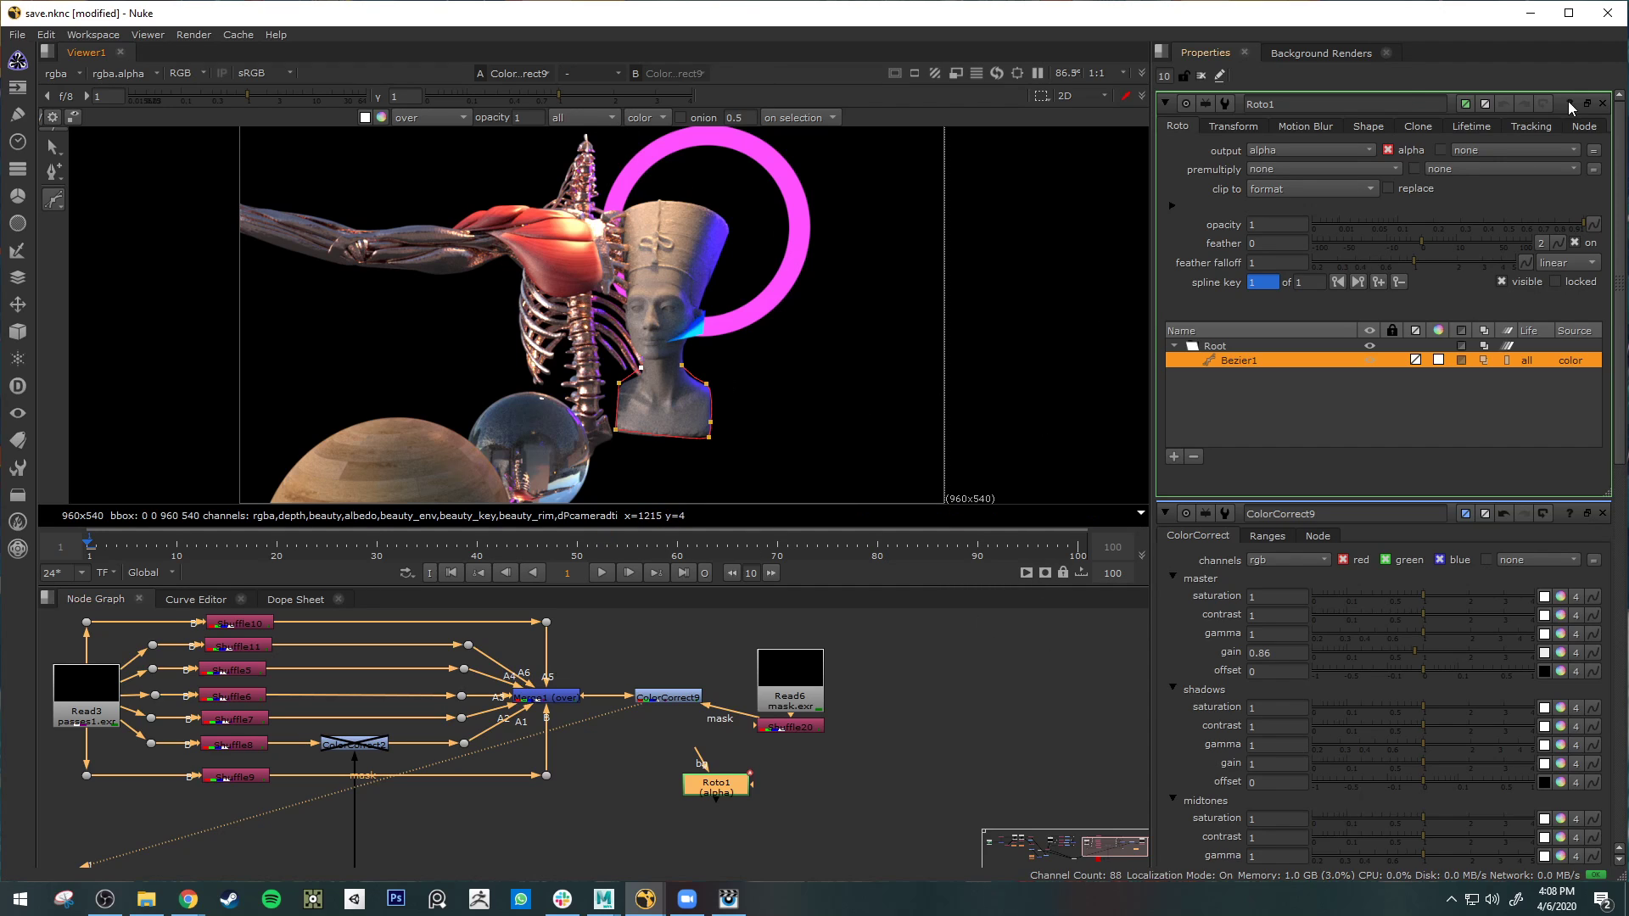
# - Close the Roto node's properties and delete the node
pyautogui.click(1603, 103)
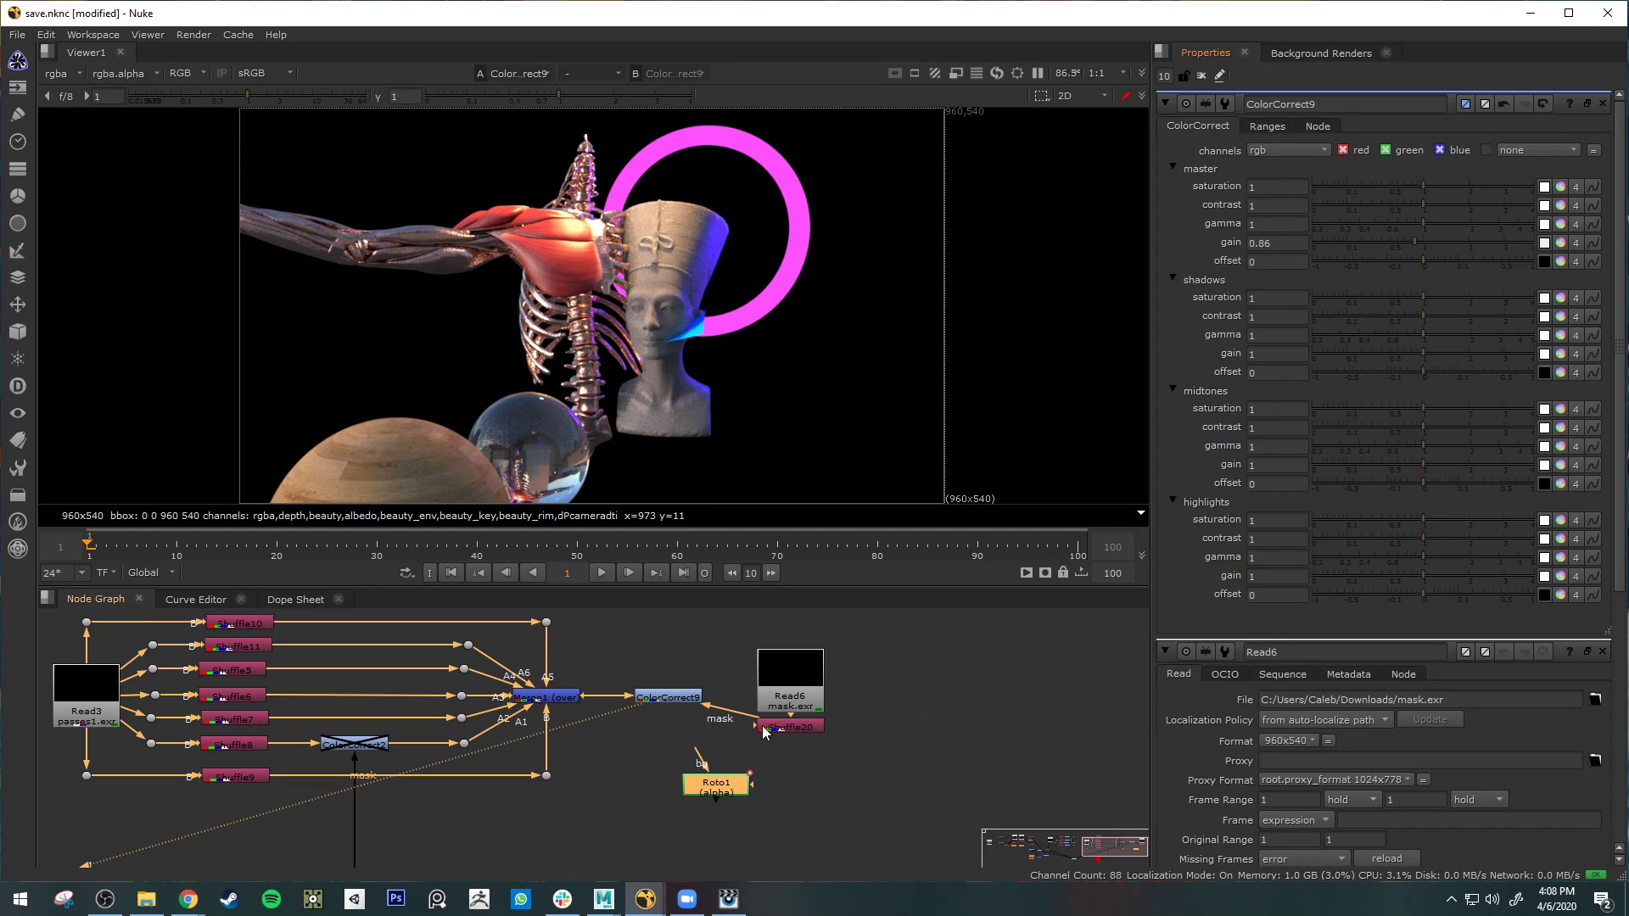
pyautogui.moveTo(704, 763); pyautogui.dragTo(920, 765)
pyautogui.press('Delete')
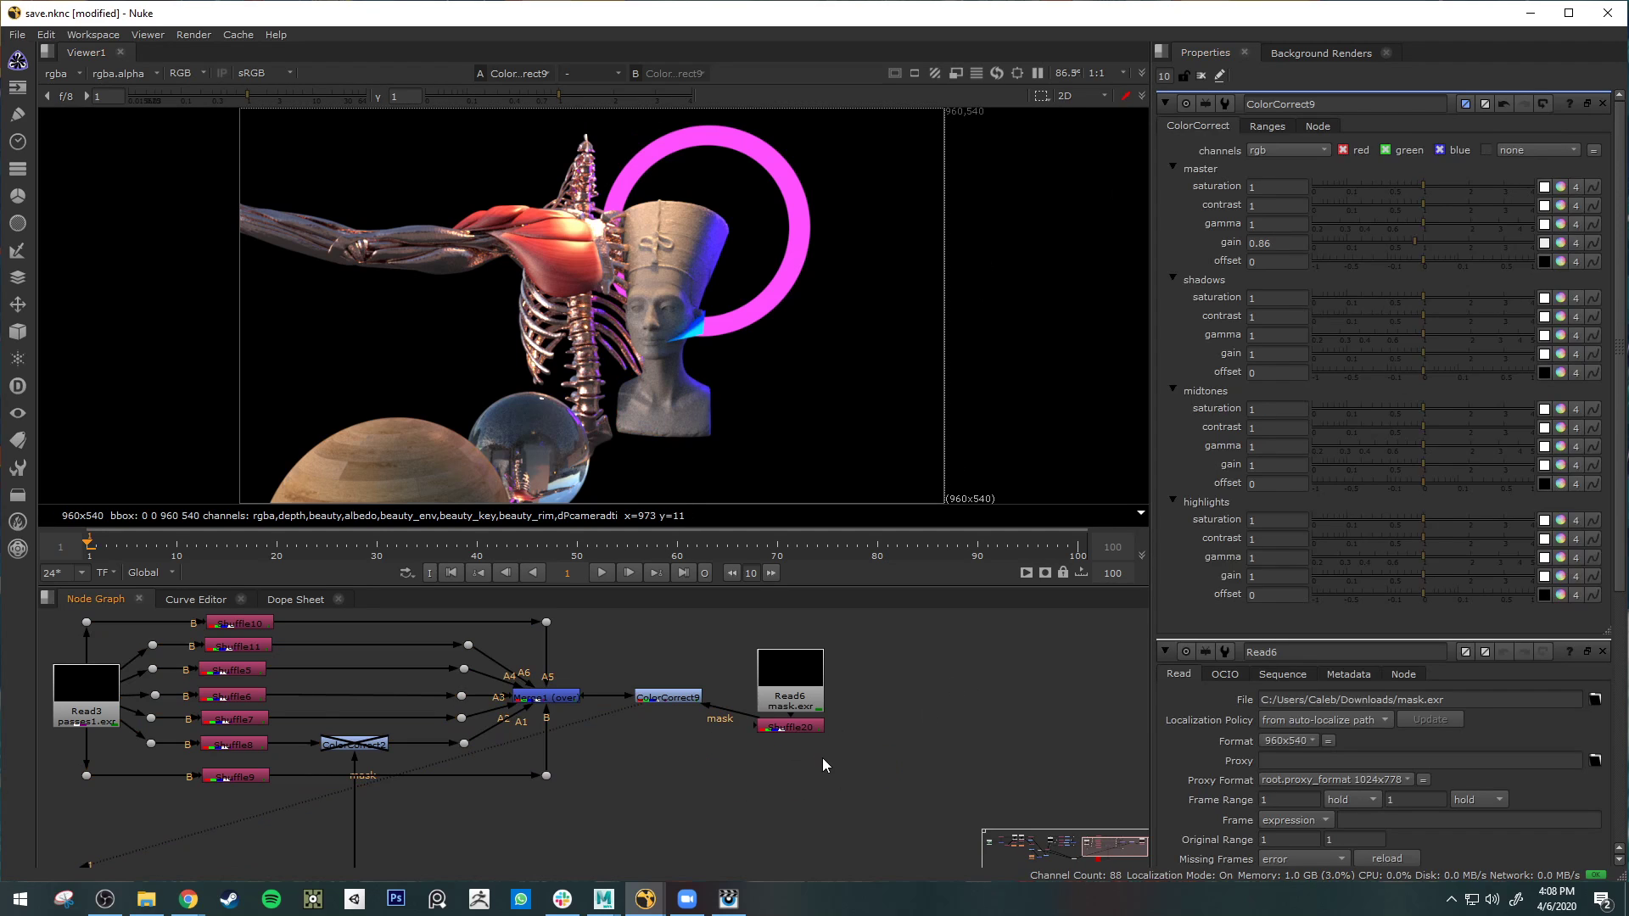
# - Move the mask.exr Read node and its Shuffle node above the ColorCorrect node
pyautogui.moveTo(852, 628); pyautogui.dragTo(748, 804)
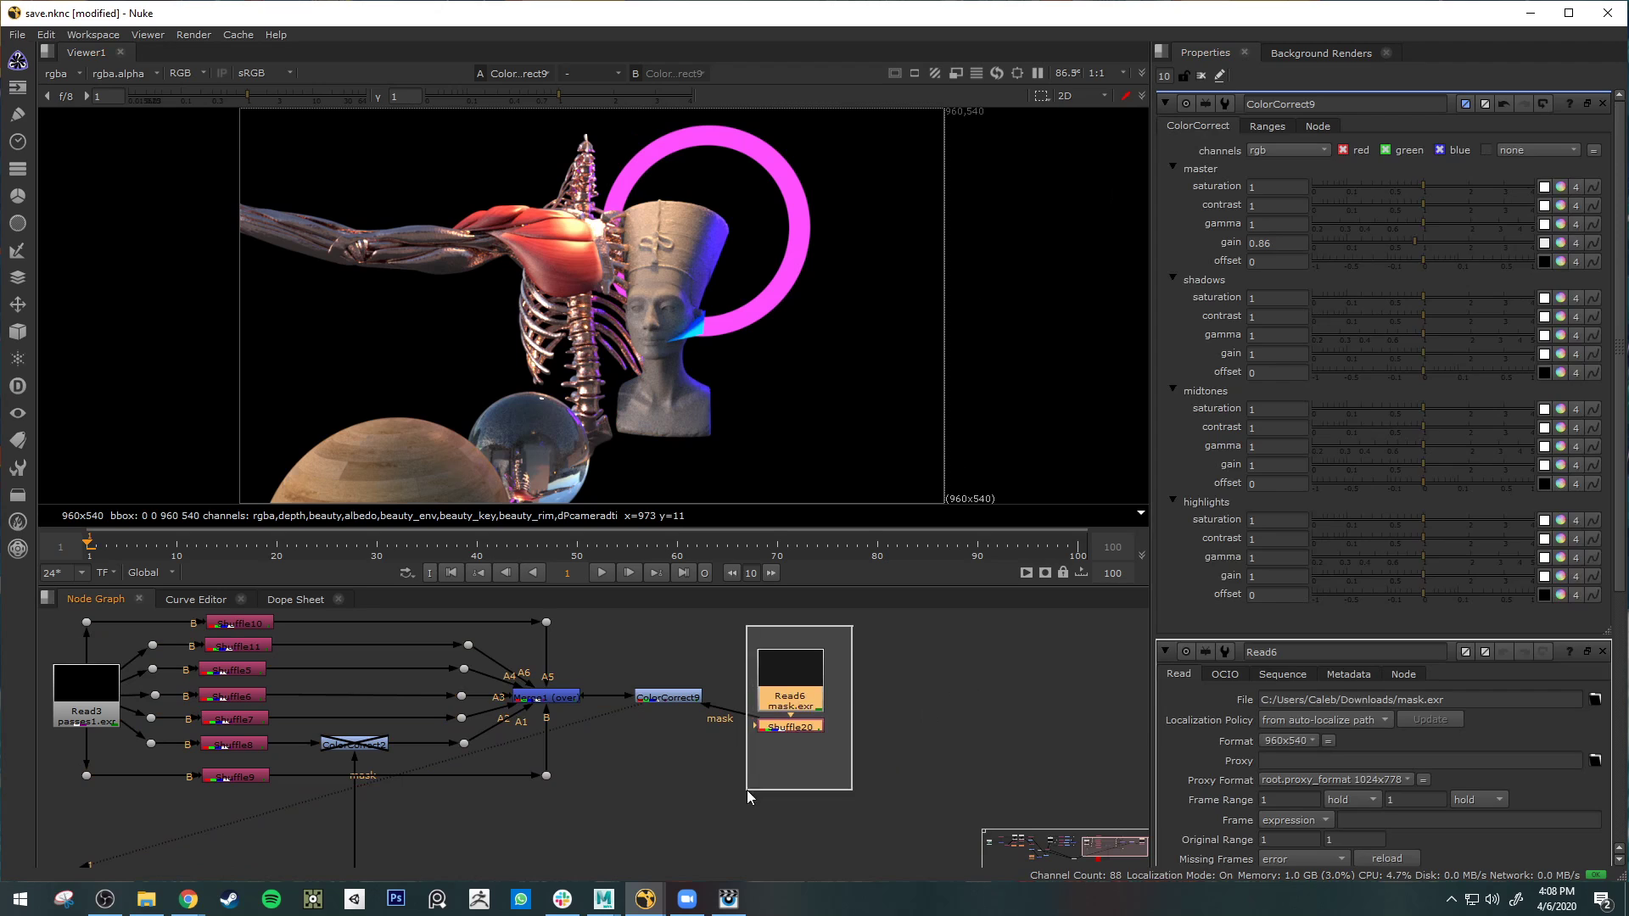
pyautogui.moveTo(797, 690); pyautogui.dragTo(800, 664)
pyautogui.click(686, 697)
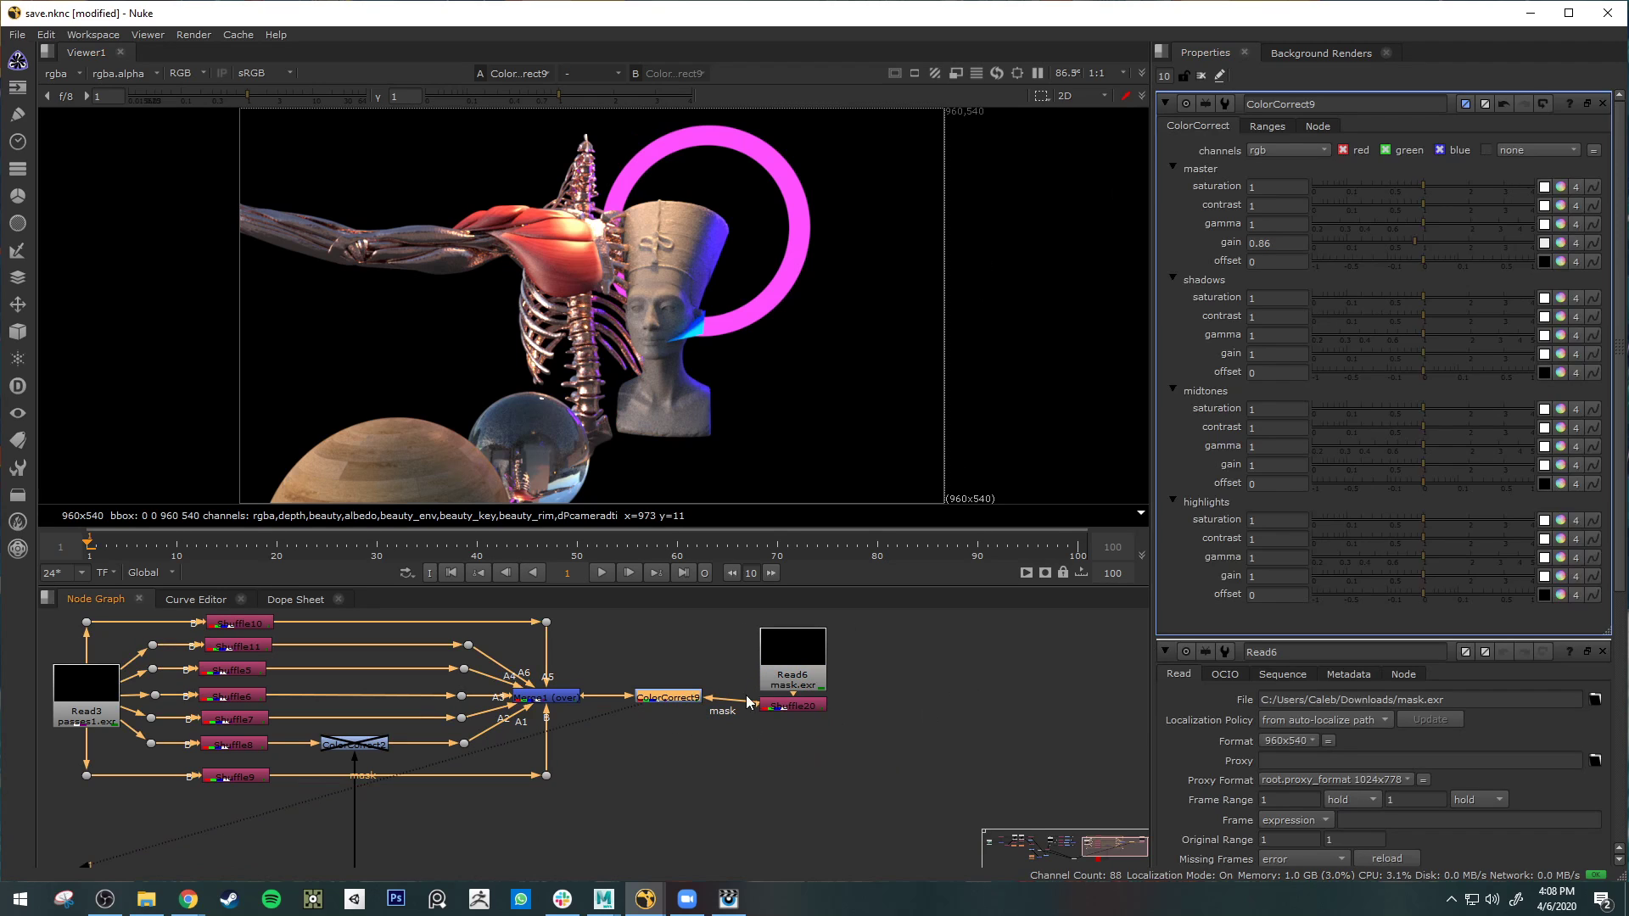
pyautogui.moveTo(854, 611)
pyautogui.mouseDown()
pyautogui.moveTo(780, 726)
pyautogui.moveTo(788, 693)
pyautogui.moveTo(768, 666)
pyautogui.moveTo(784, 678)
pyautogui.mouseUp()
pyautogui.moveTo(959, 677); pyautogui.dragTo(986, 757, button='middle')
pyautogui.moveTo(892, 636)
pyautogui.mouseDown()
pyautogui.moveTo(771, 771)
pyautogui.moveTo(777, 694)
pyautogui.mouseUp()
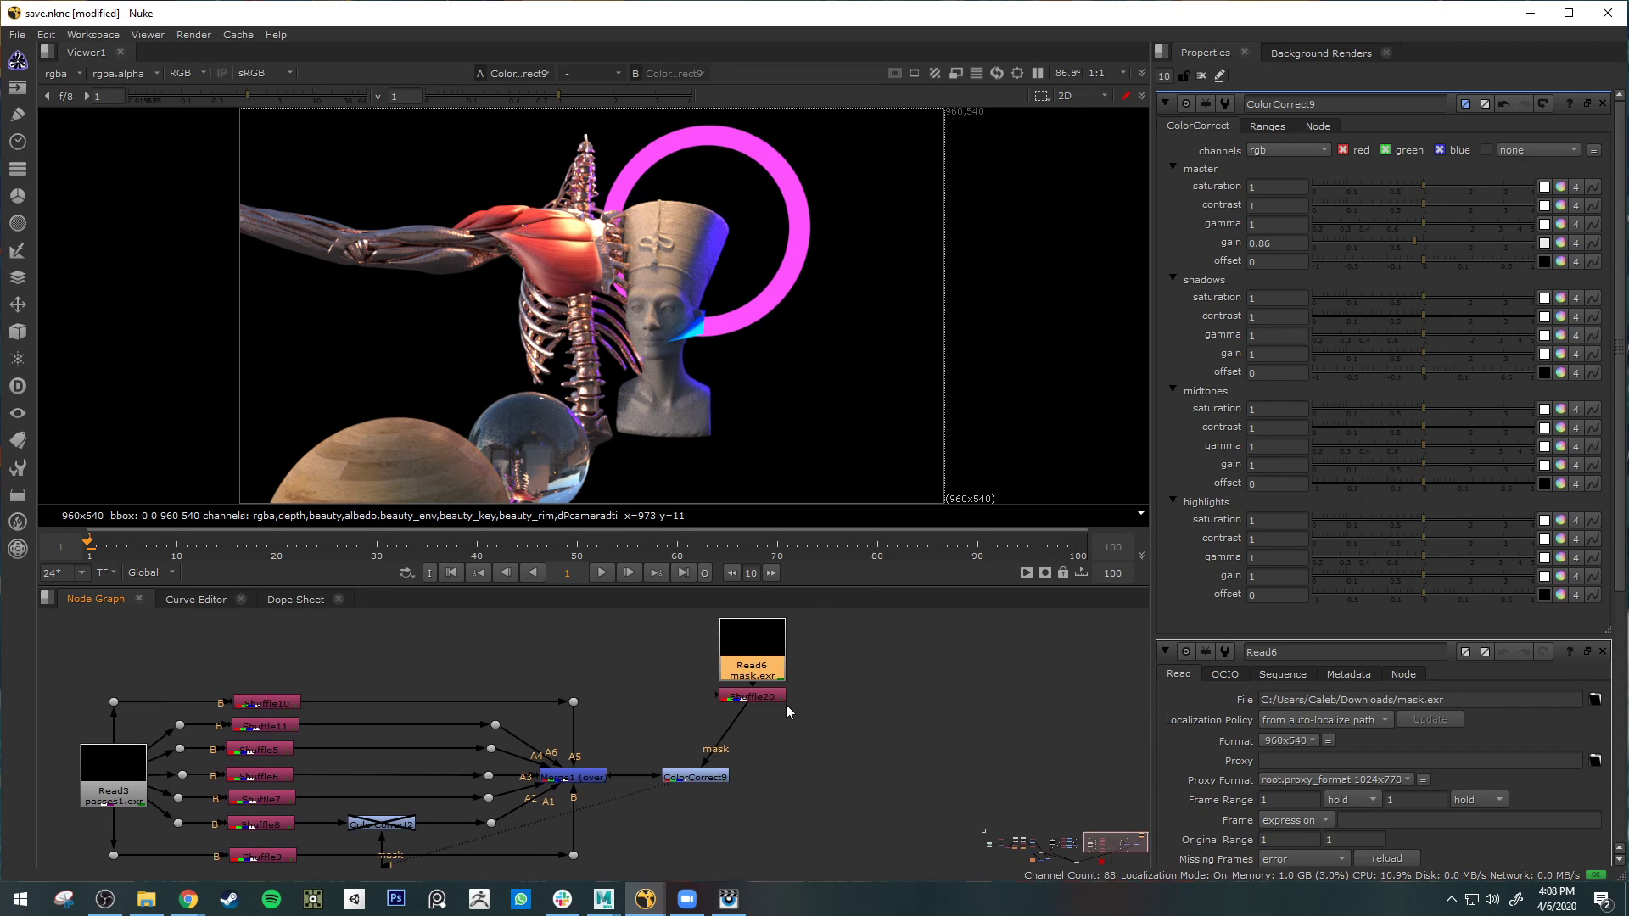
# - In the mask's Shuffle, route MatteID0.red to rgba.red and MatteID0.blue to rgba.blue, disconnect rgba.alpha, and view the node
pyautogui.doubleClick(772, 698)
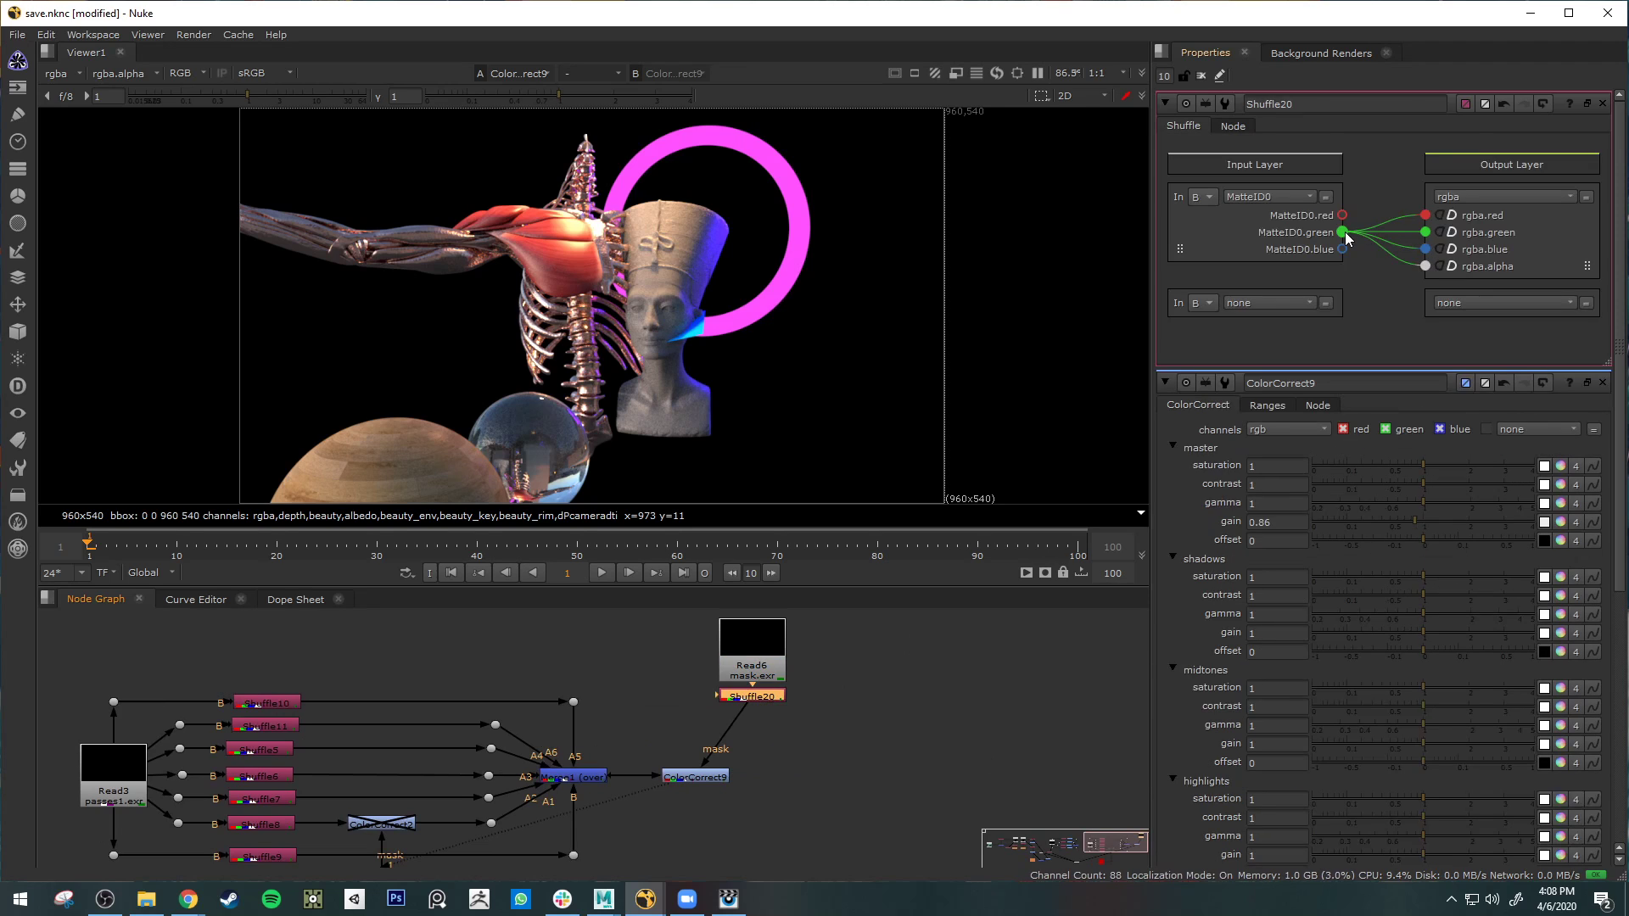
pyautogui.moveTo(1342, 214); pyautogui.dragTo(1425, 215)
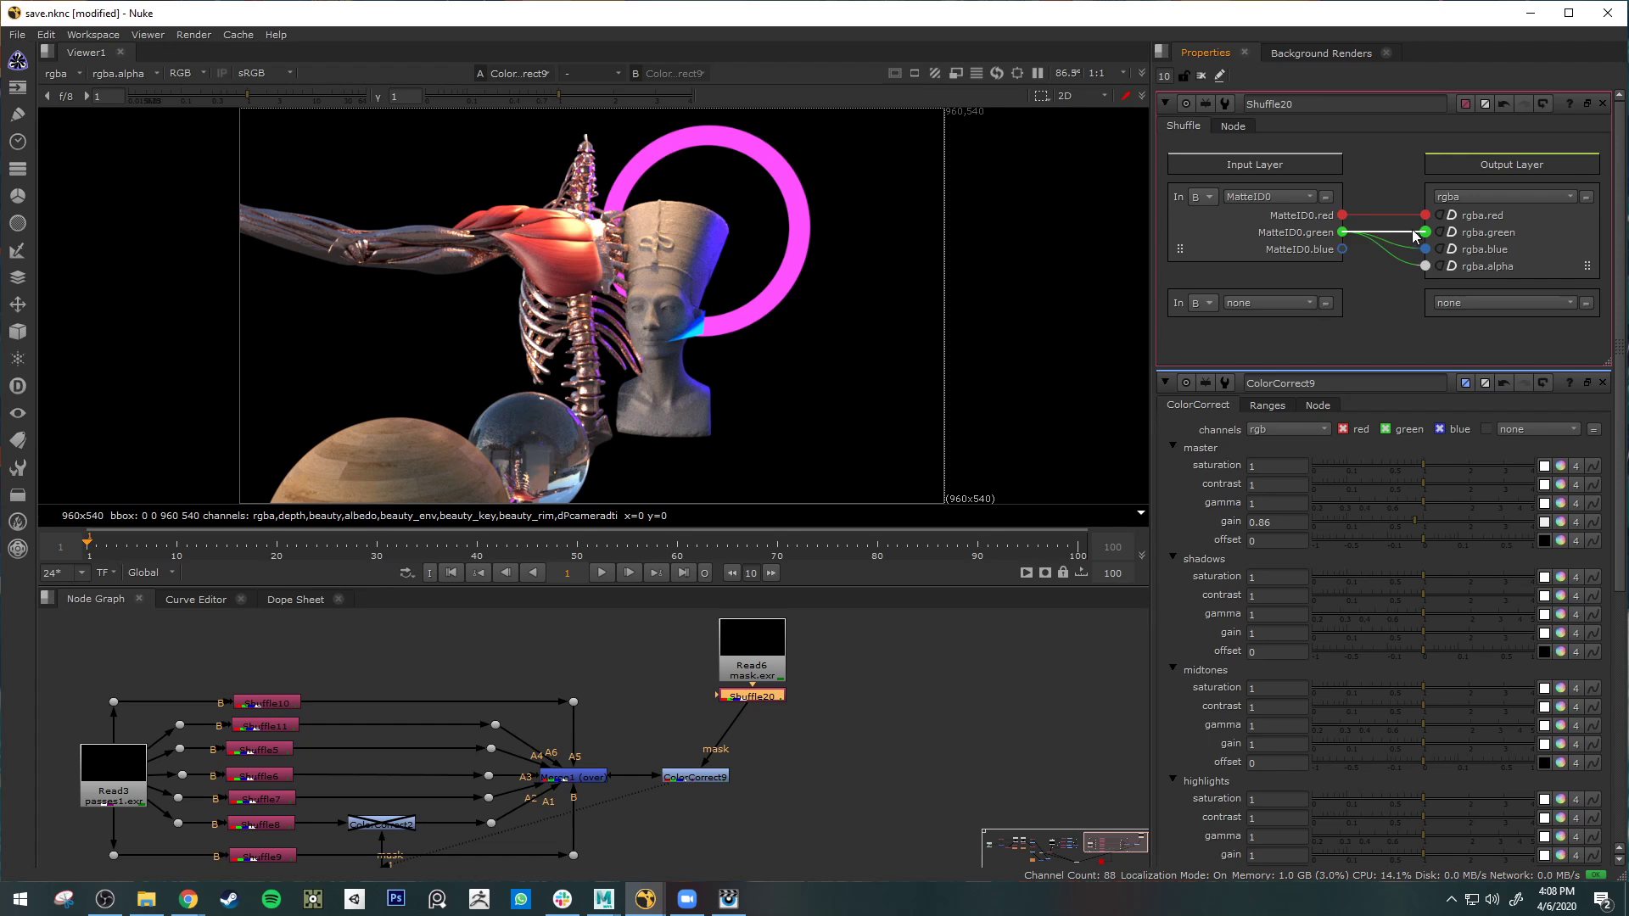
pyautogui.moveTo(1343, 248); pyautogui.dragTo(1425, 248)
pyautogui.press('1')
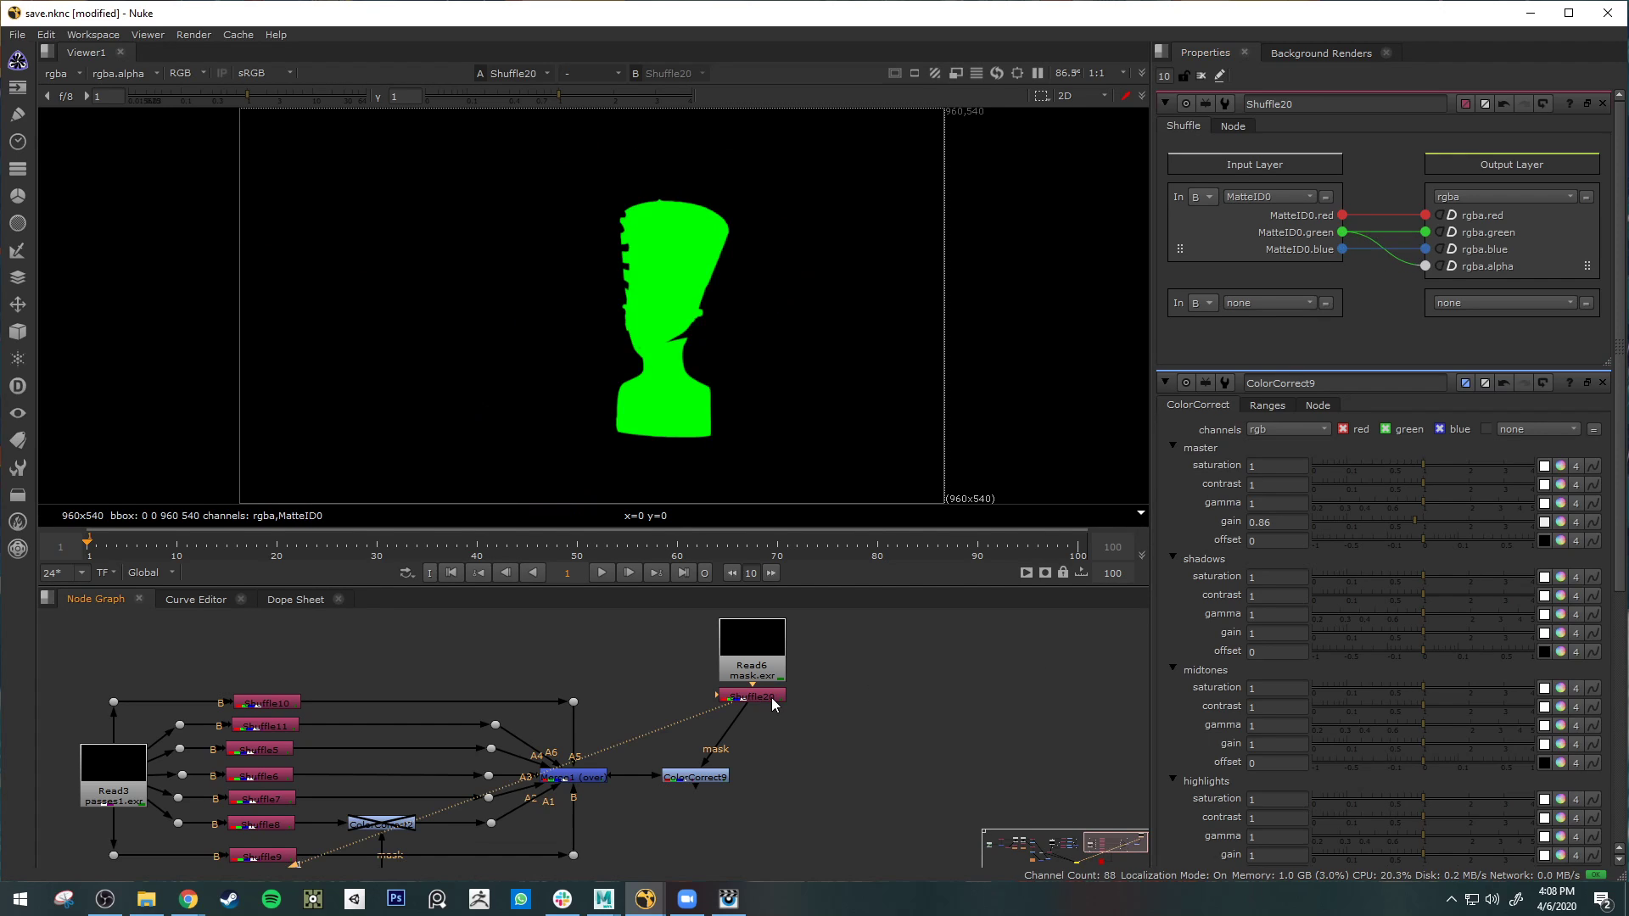
pyautogui.moveTo(1414, 265); pyautogui.dragTo(1389, 278)
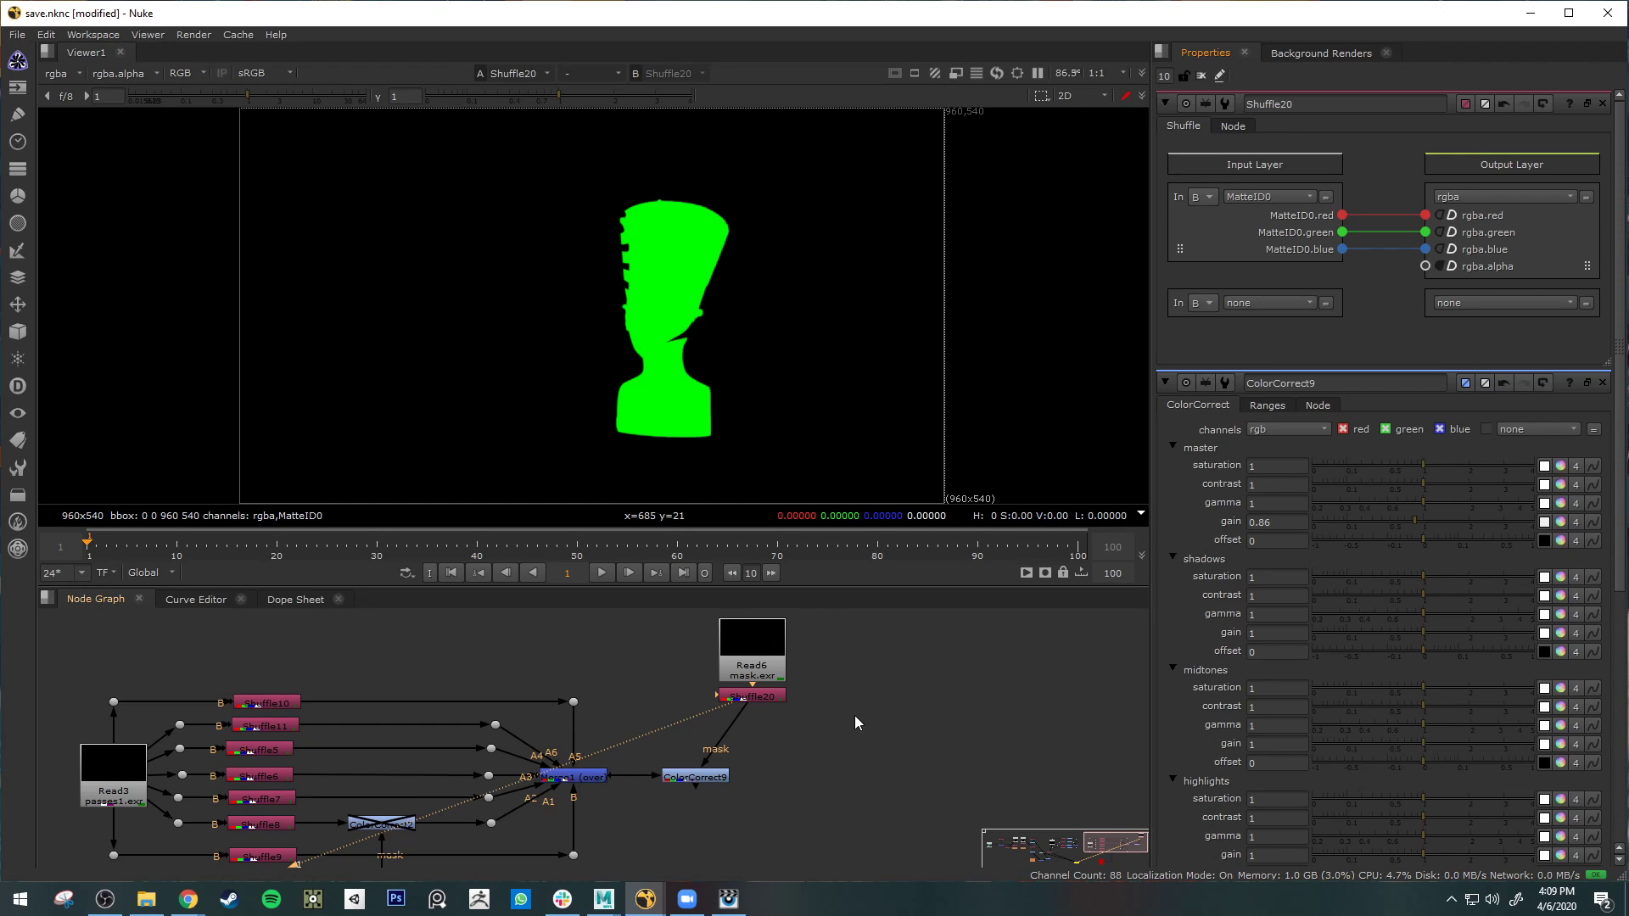
# - Align the mask.exr Read and Shuffle nodes directly above the ColorCorrect node, then select only the Shuffle
pyautogui.moveTo(840, 727); pyautogui.dragTo(664, 601)
pyautogui.moveTo(767, 652); pyautogui.dragTo(711, 651)
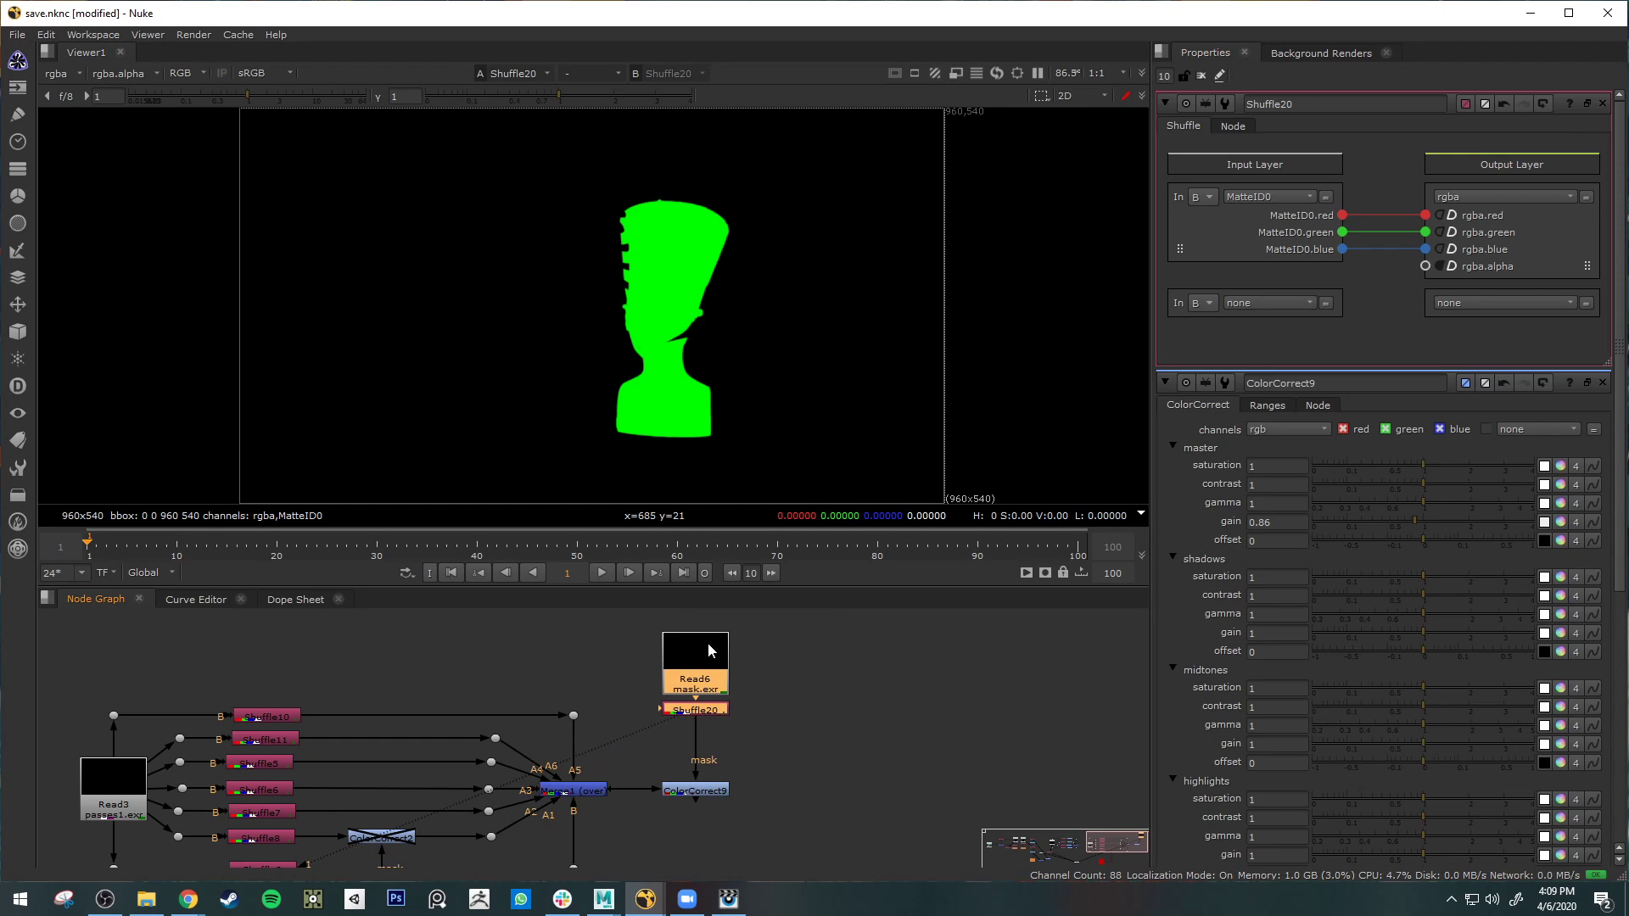
pyautogui.click(694, 709)
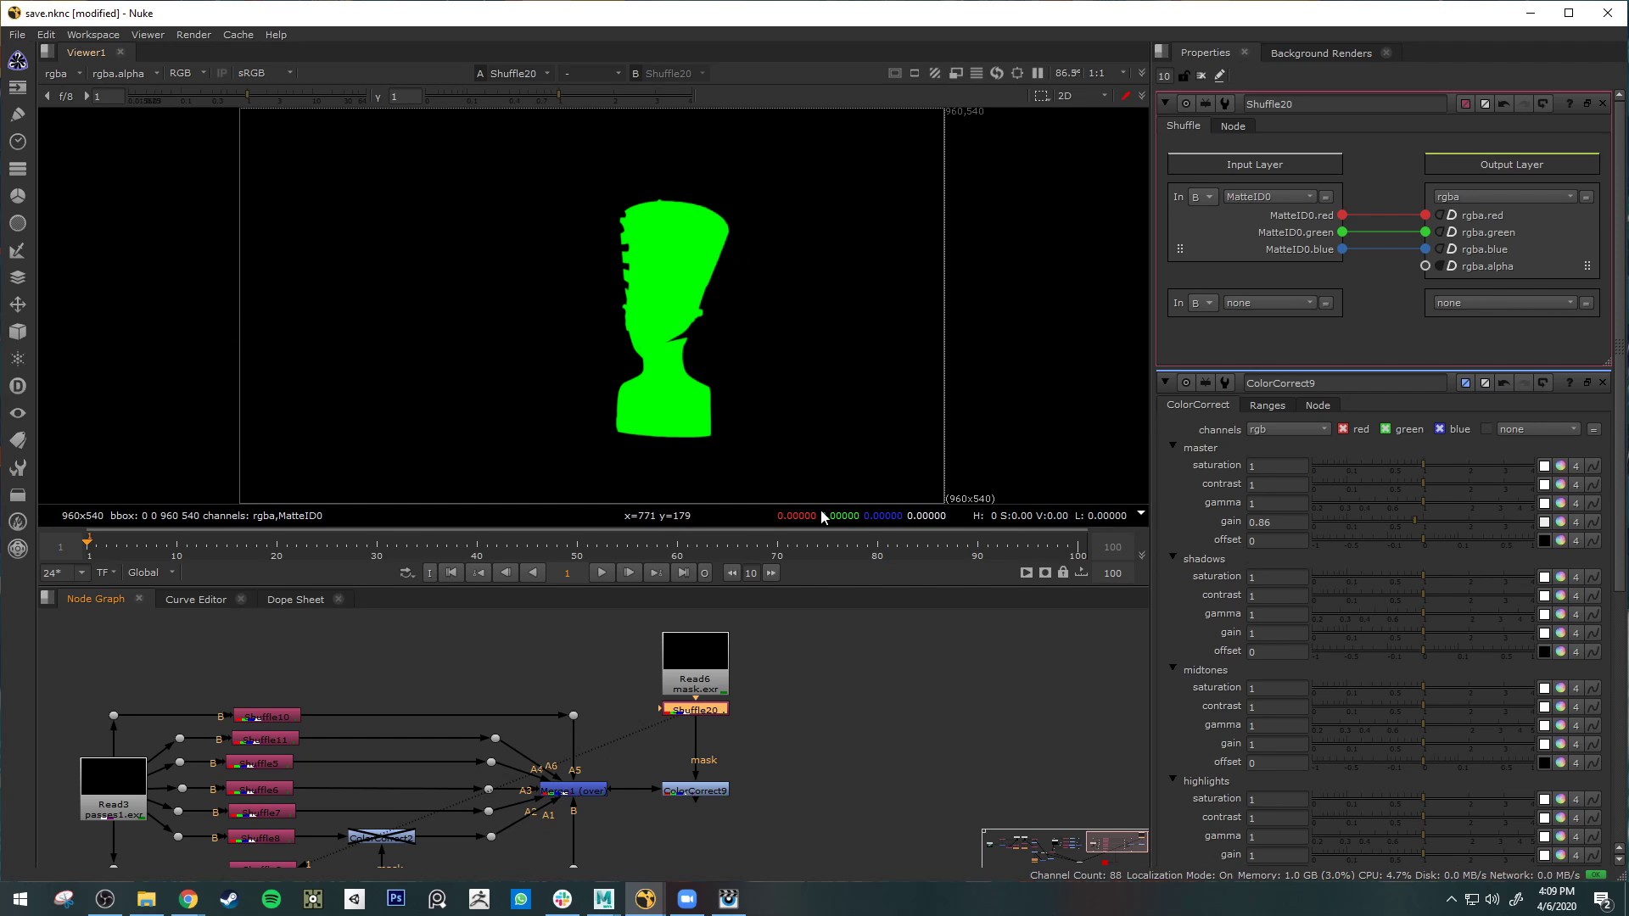
# - Switch to Chrome, open the Psyop/Cryptomatte GitHub page, then return to the cryptomatte search results and look through them
pyautogui.moveTo(189, 899)
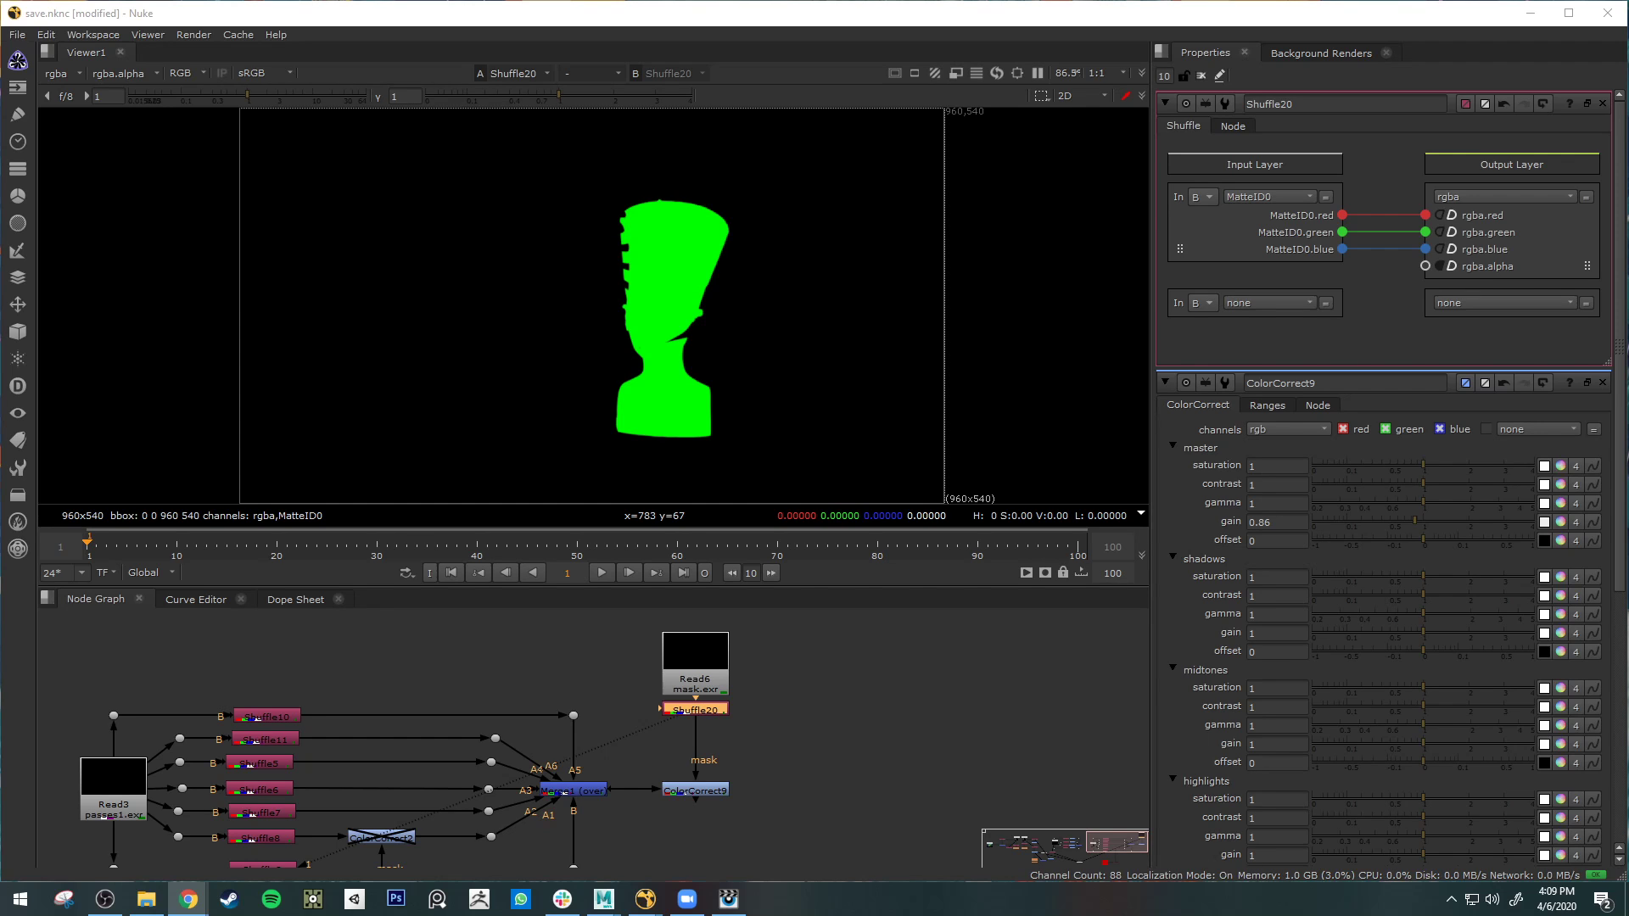
pyautogui.moveTo(848, 915); pyautogui.dragTo(840, 3)
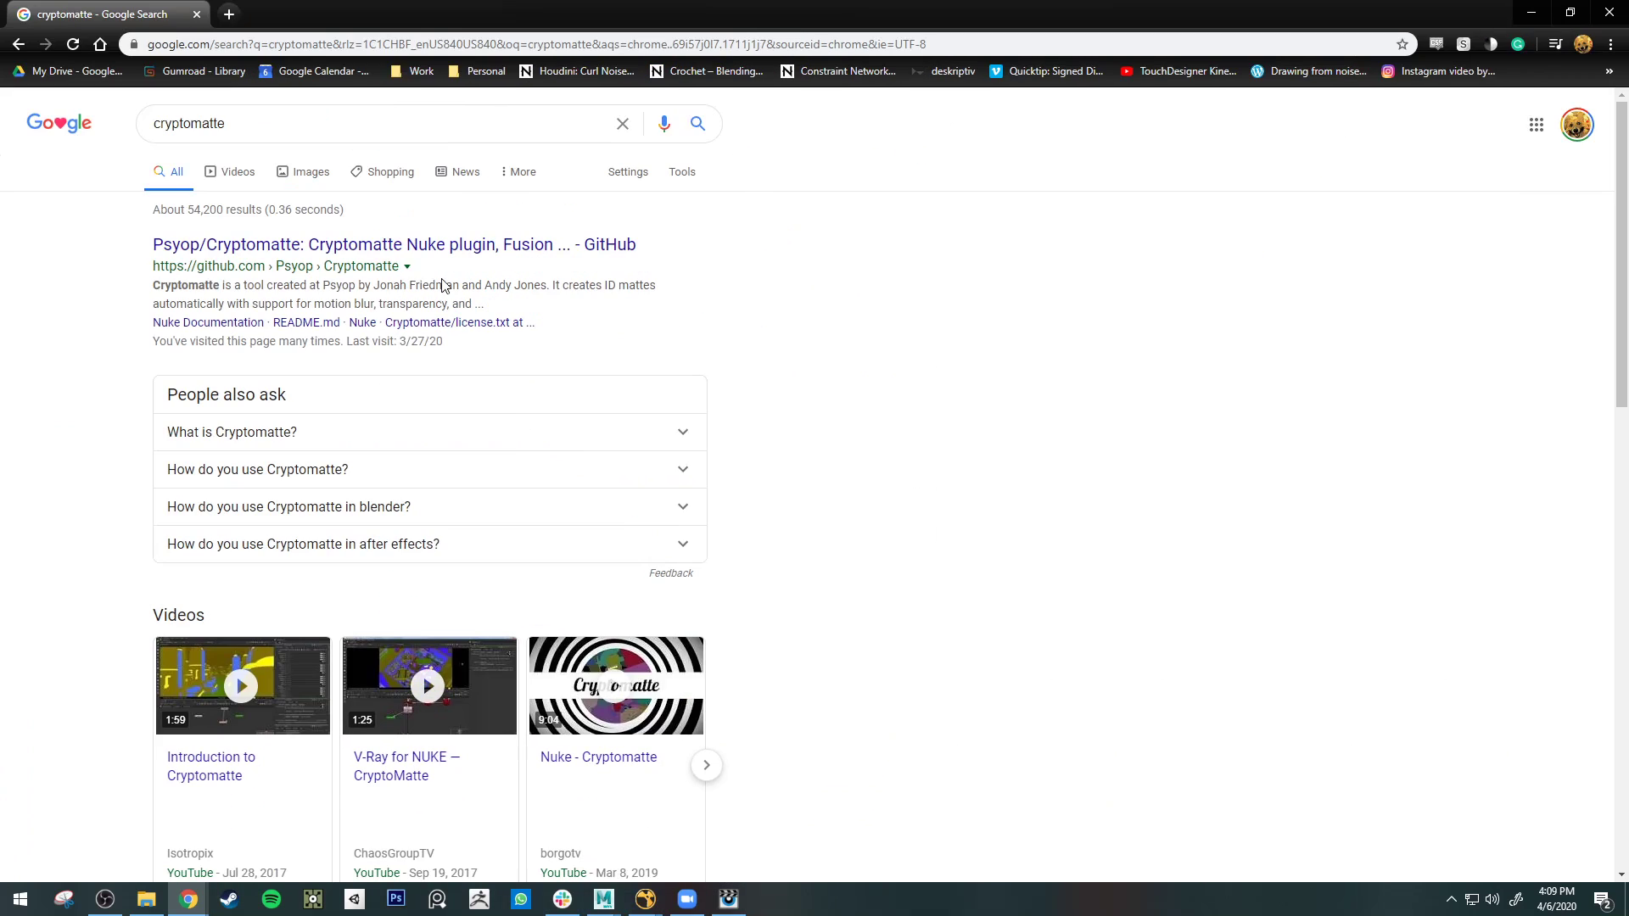
pyautogui.click(214, 244)
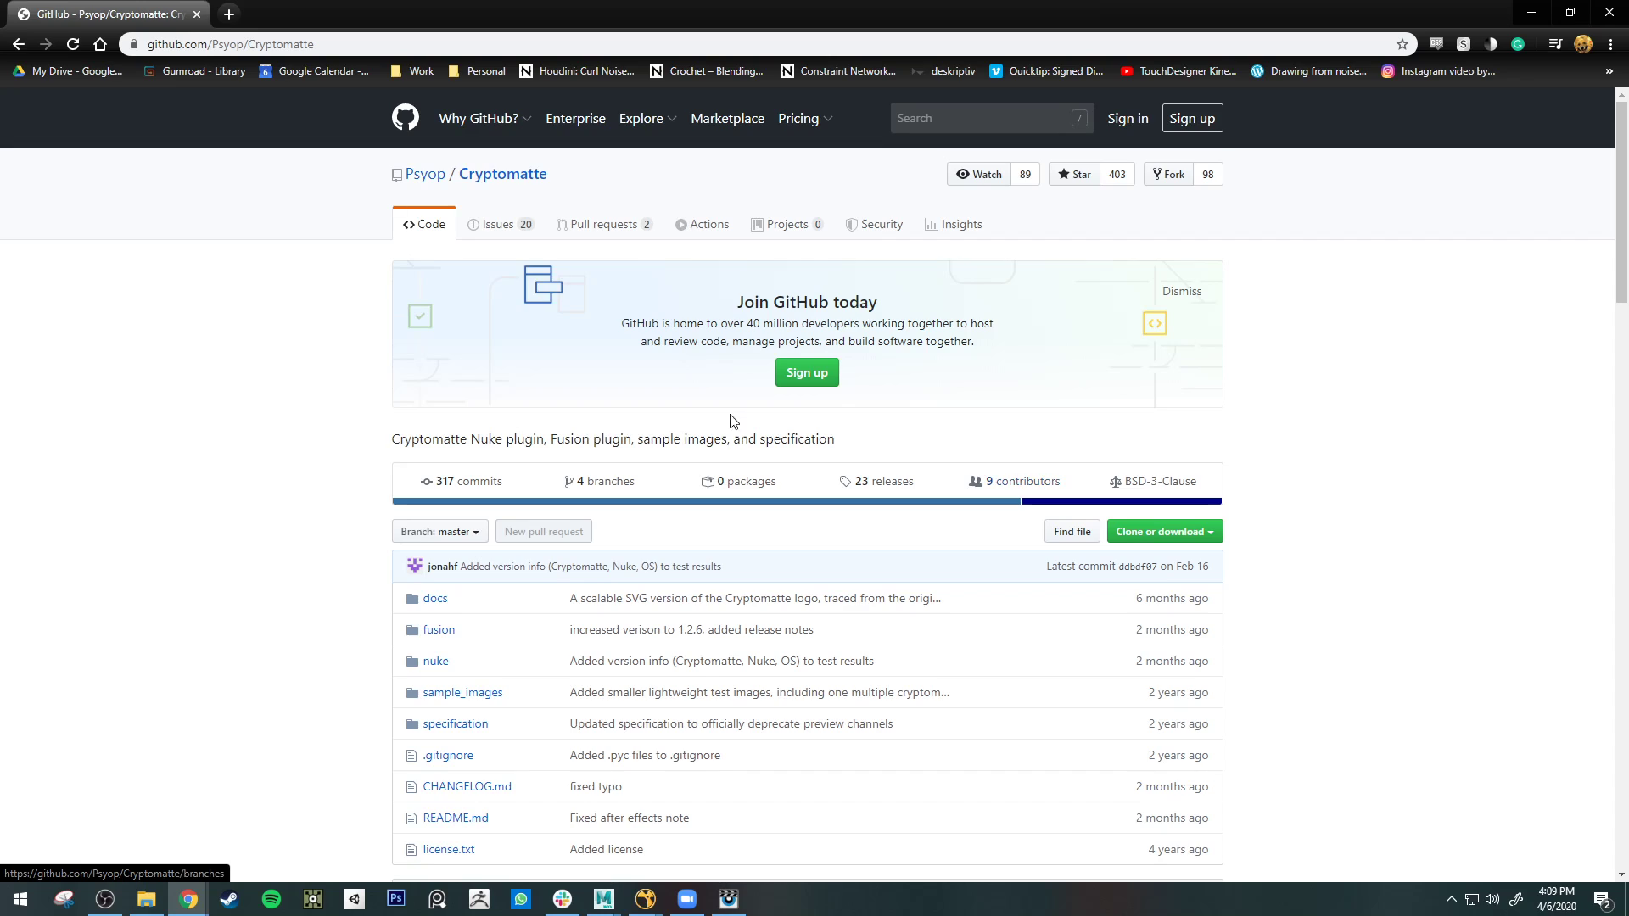
pyautogui.click(18, 45)
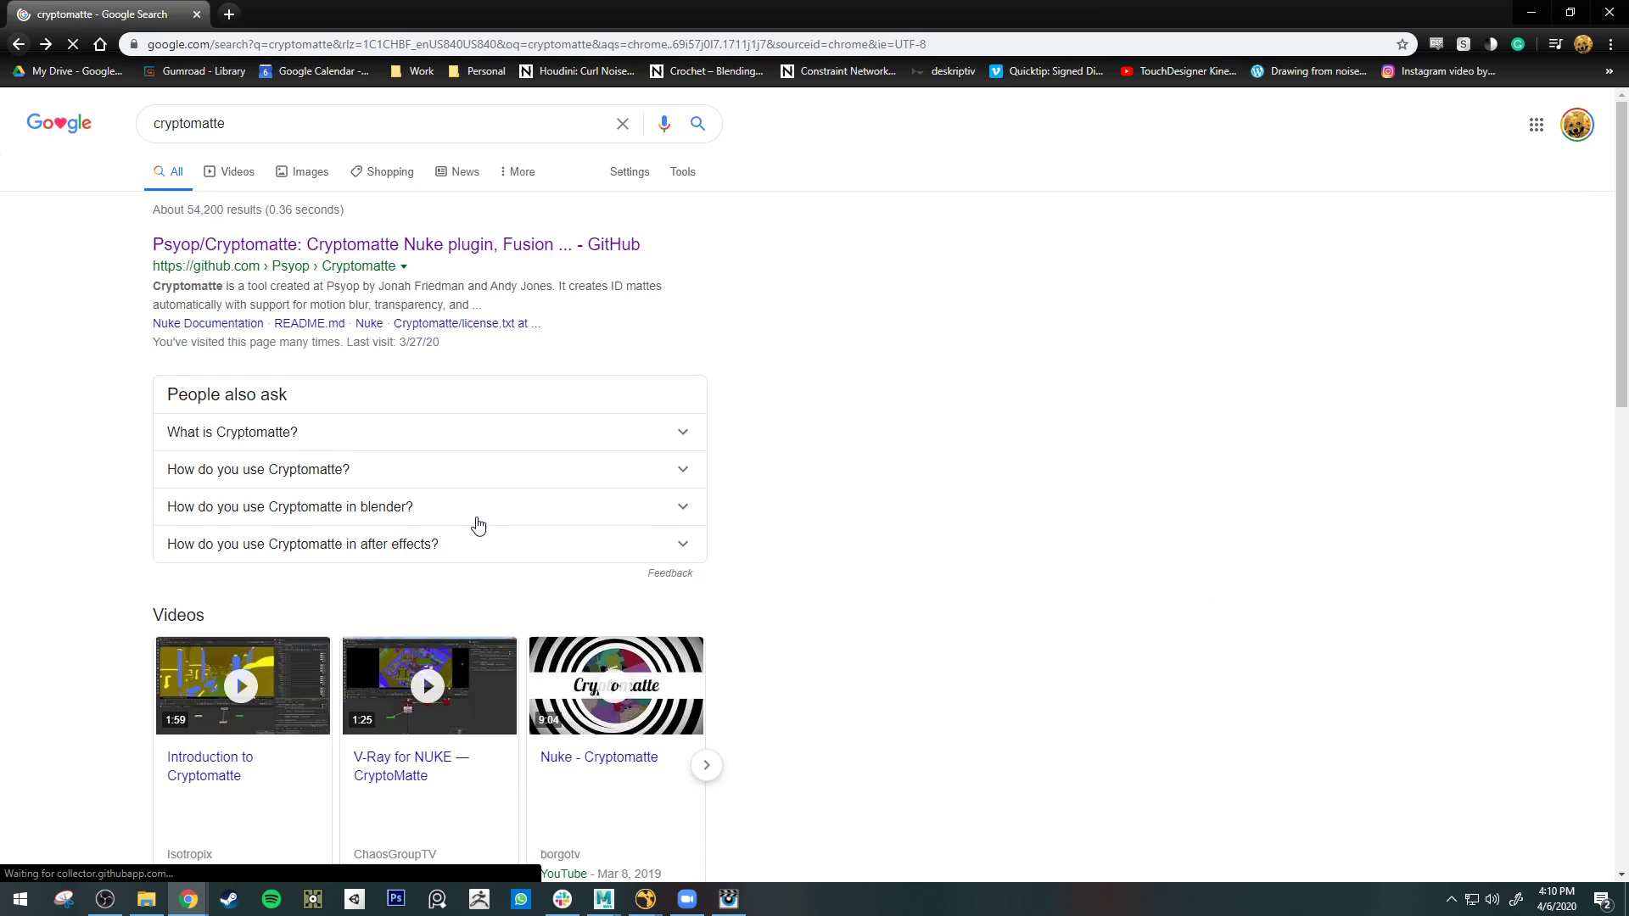
pyautogui.scroll(-4, 399, 550)
pyautogui.scroll(-4, 398, 551)
pyautogui.scroll(-4, 538, 687)
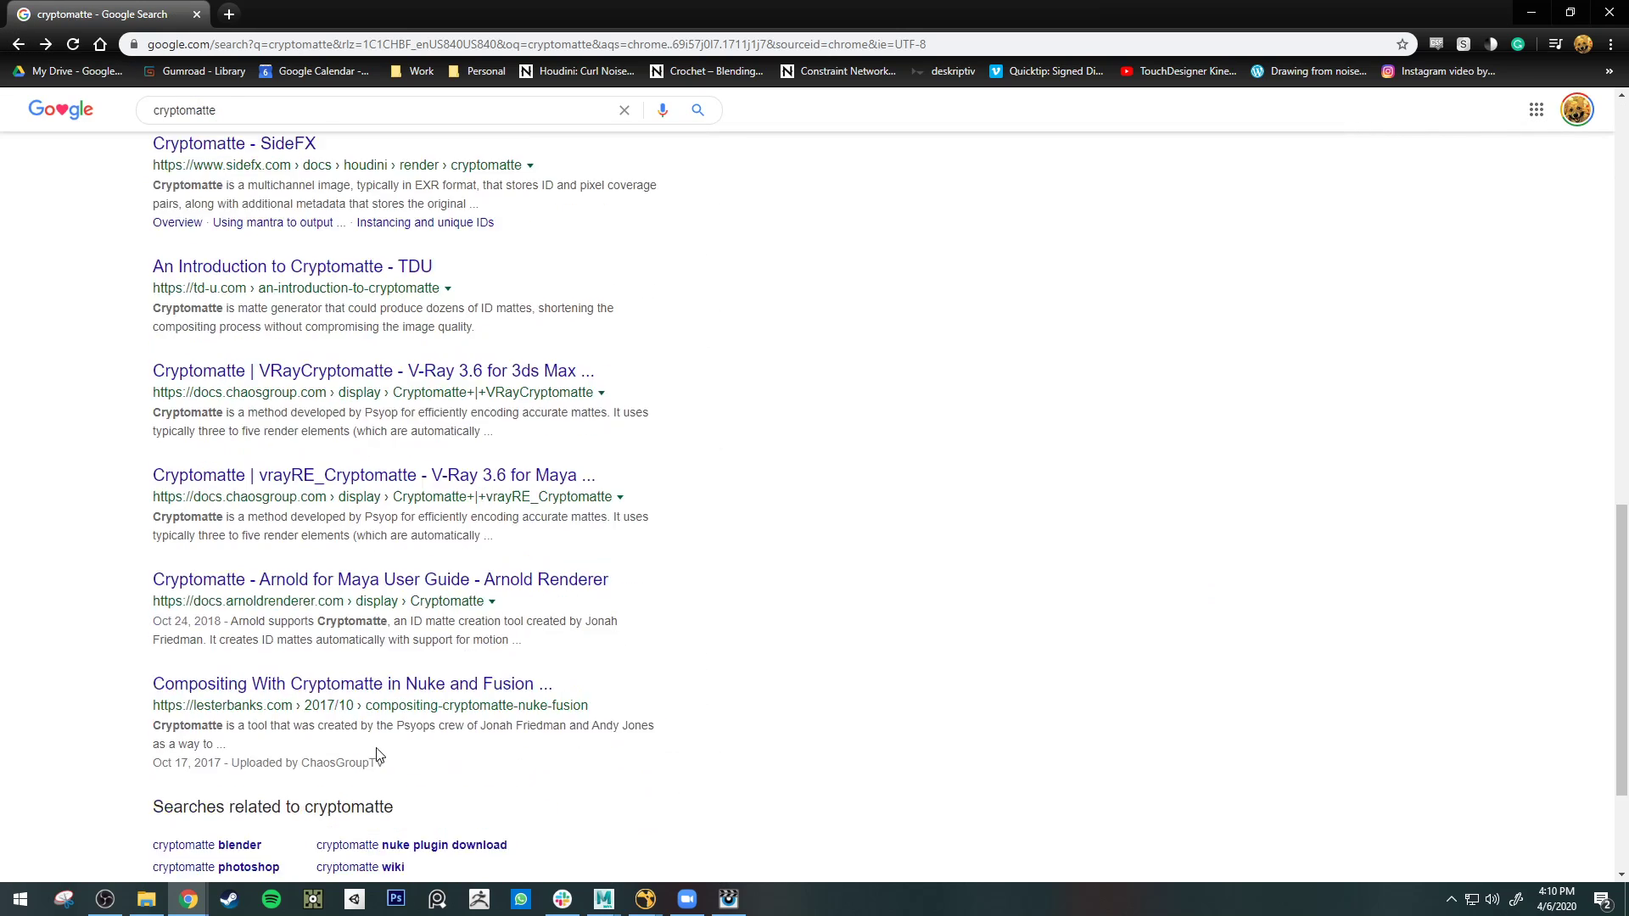
pyautogui.scroll(6, 538, 757)
pyautogui.scroll(7, 418, 672)
# - Search for "cryptomatte renderman", open Pixar's Cryptomatte in Maya documentation and examine its Nuke example
pyautogui.click(291, 128)
pyautogui.write('ren')
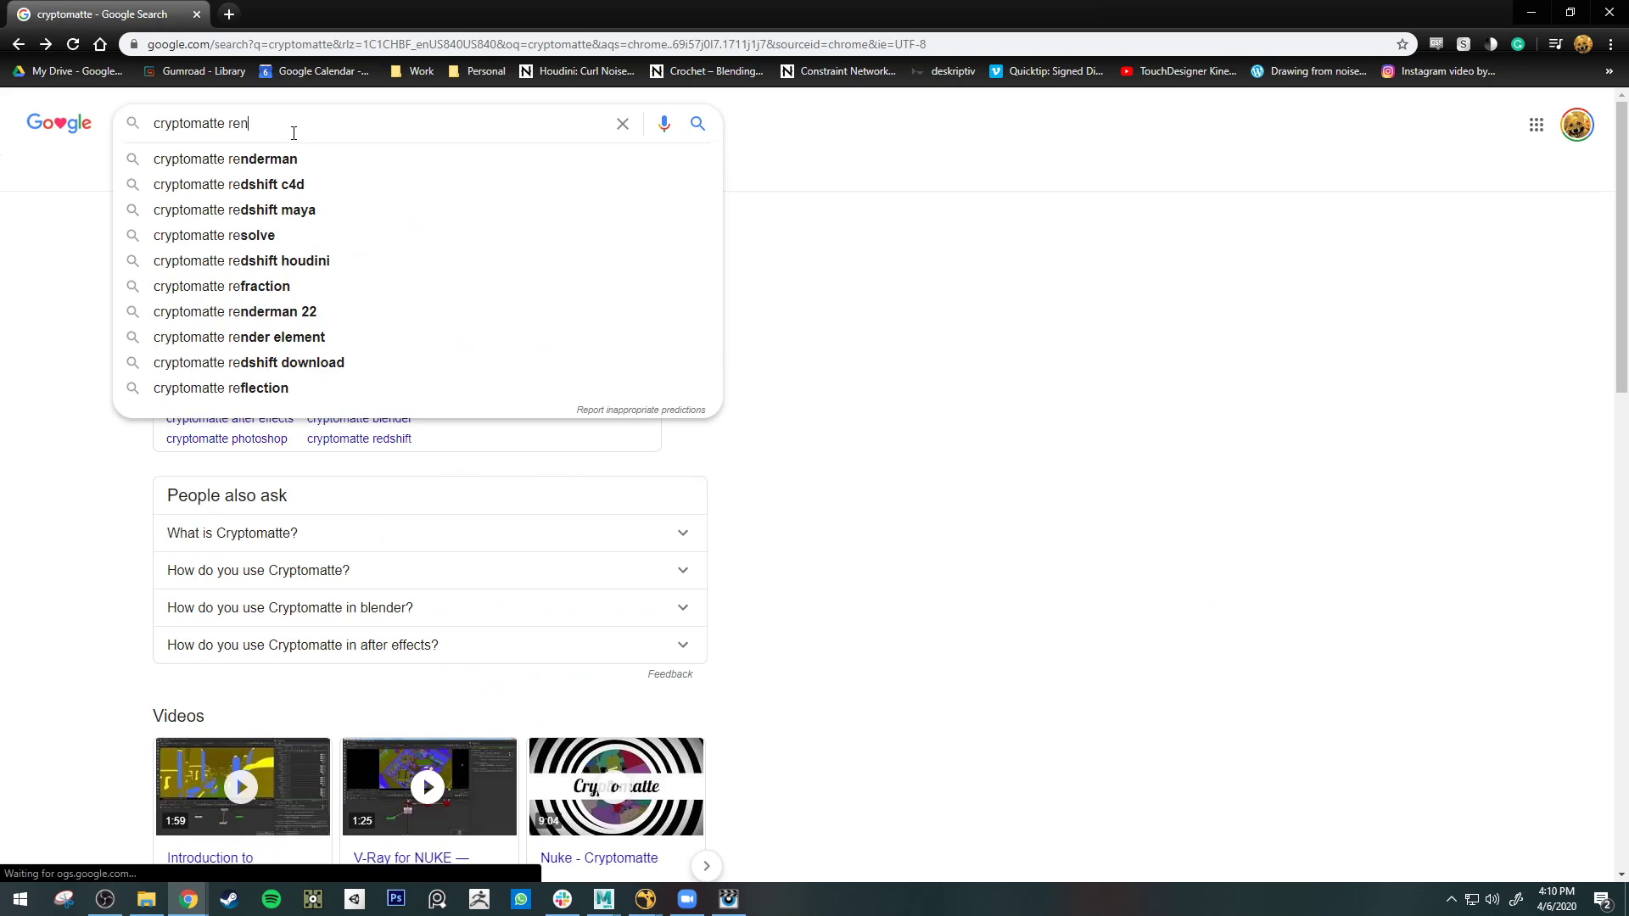
pyautogui.write('derman')
pyautogui.press('Return')
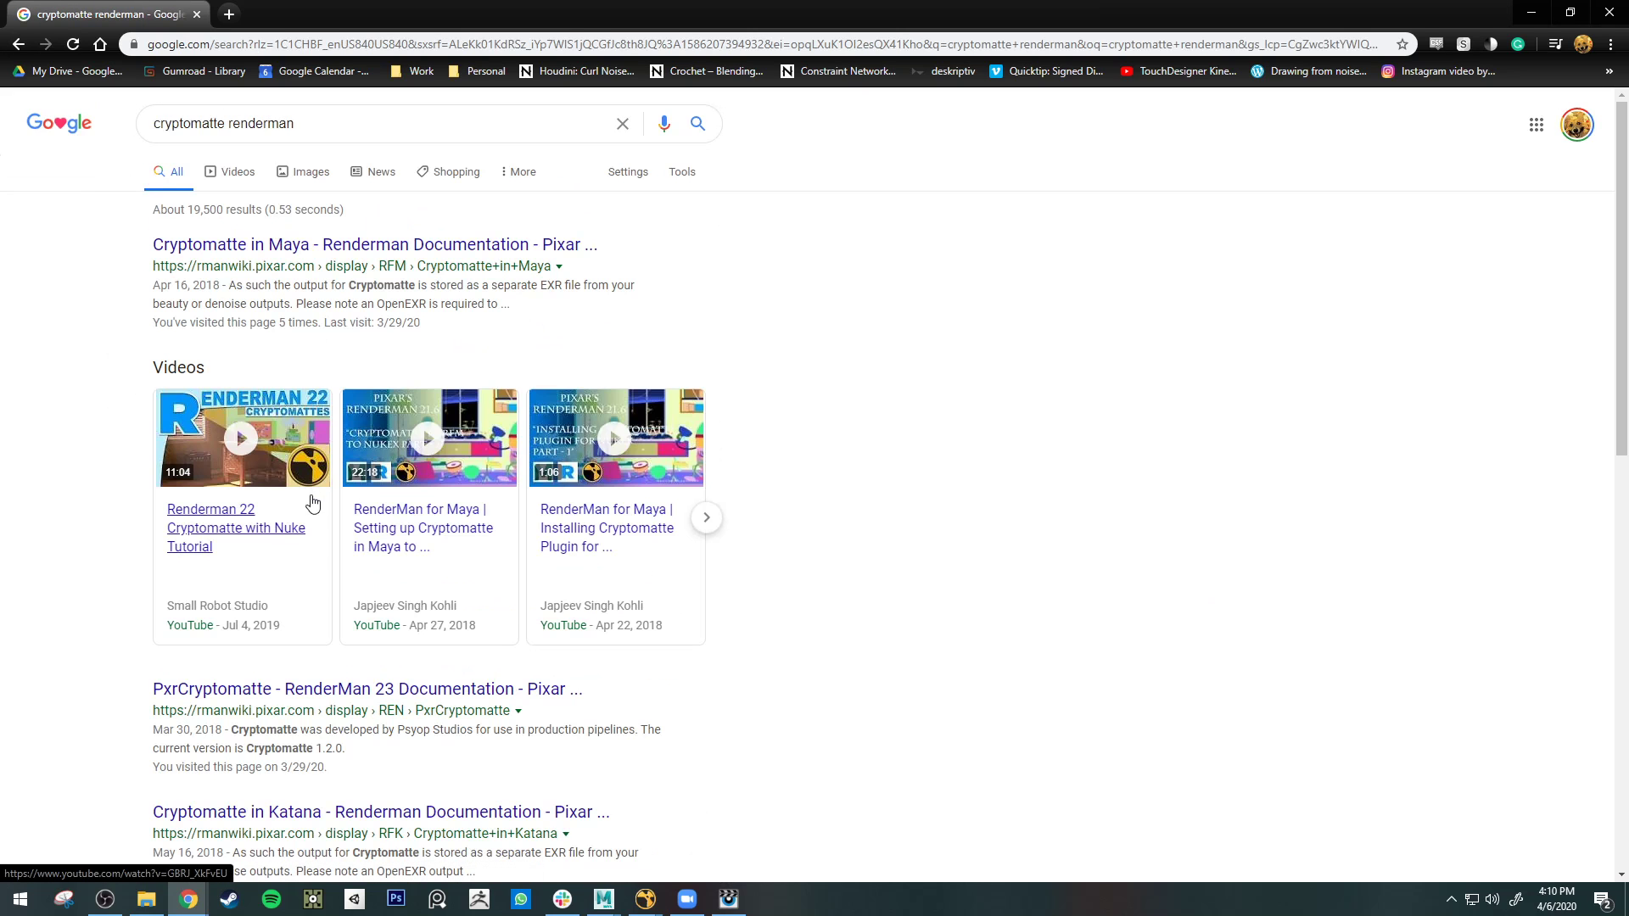
pyautogui.click(284, 254)
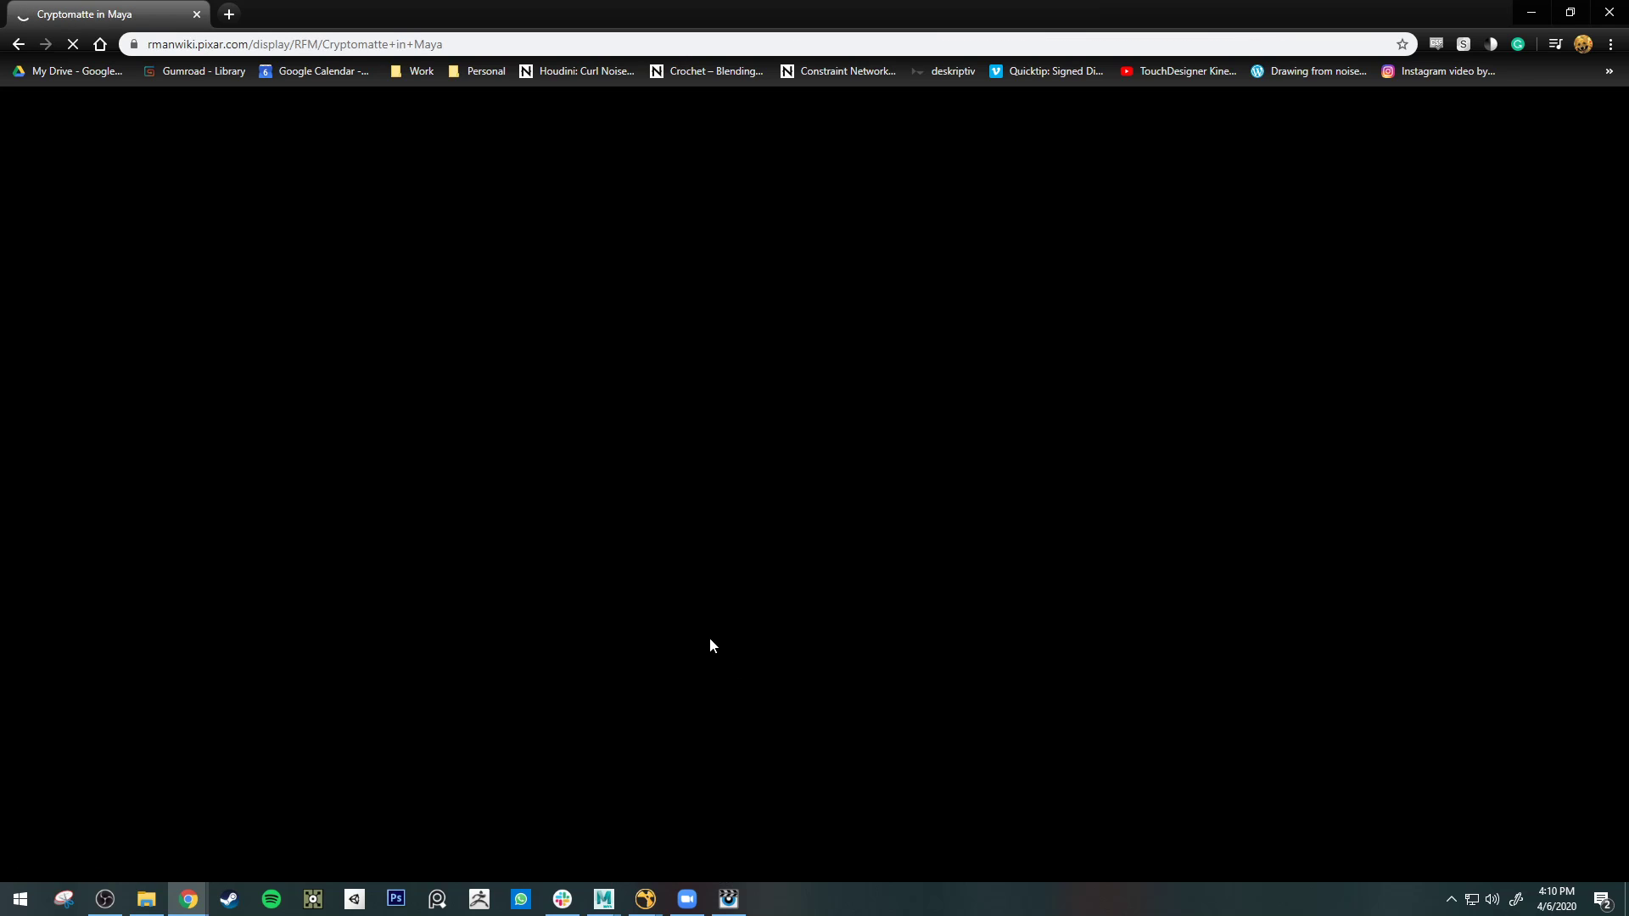
pyautogui.scroll(-20, 712, 622)
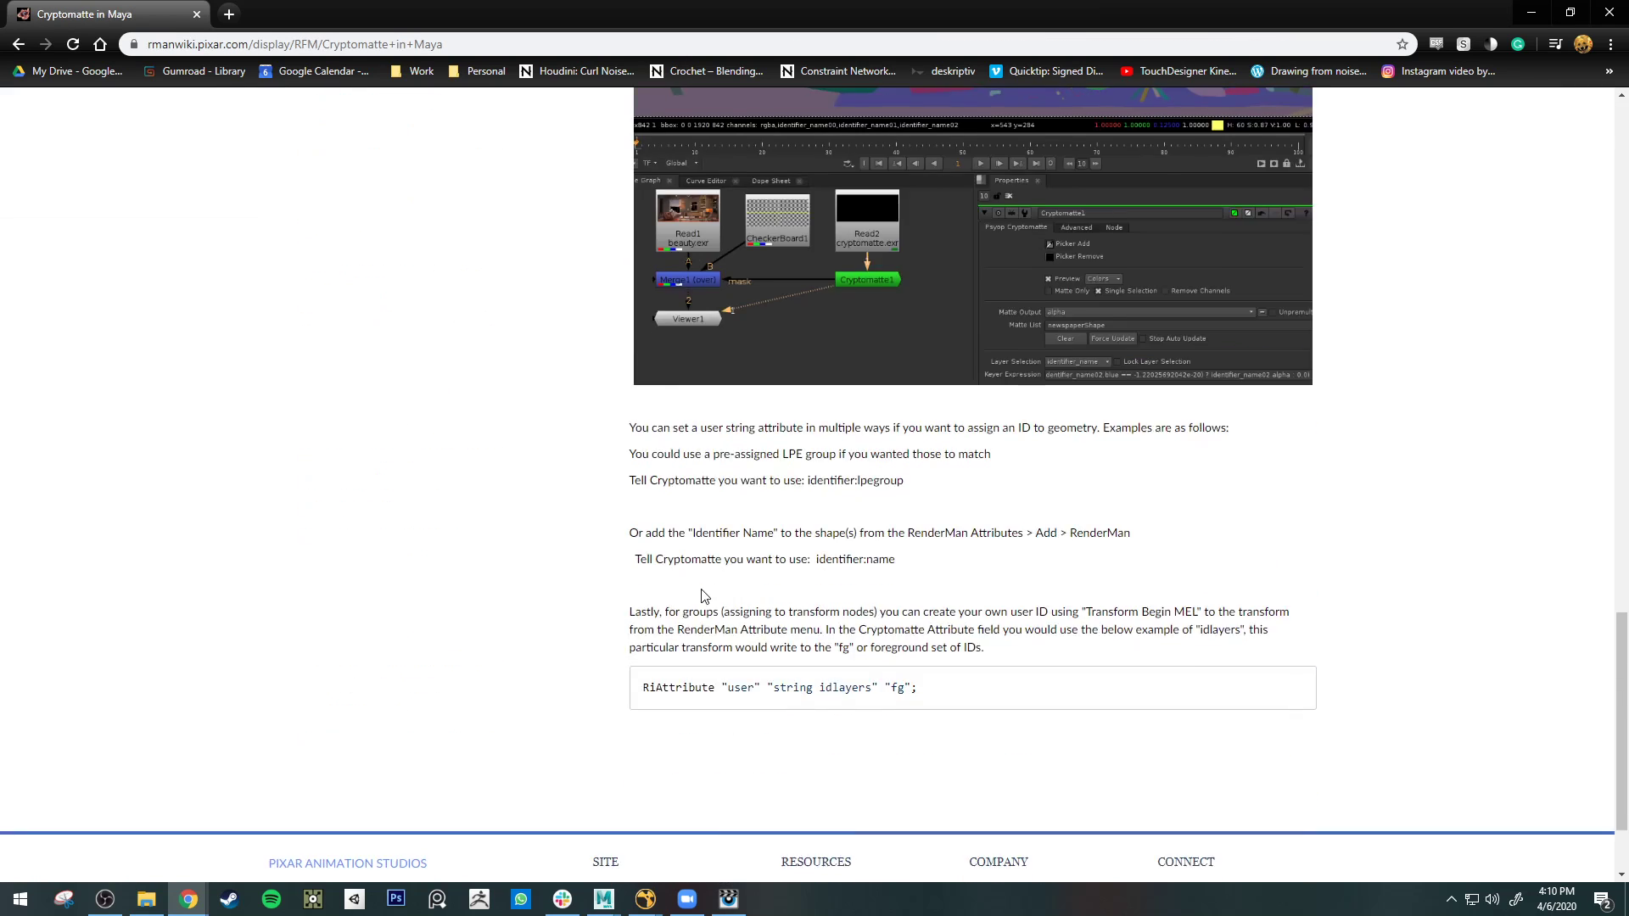
pyautogui.scroll(7, 604, 449)
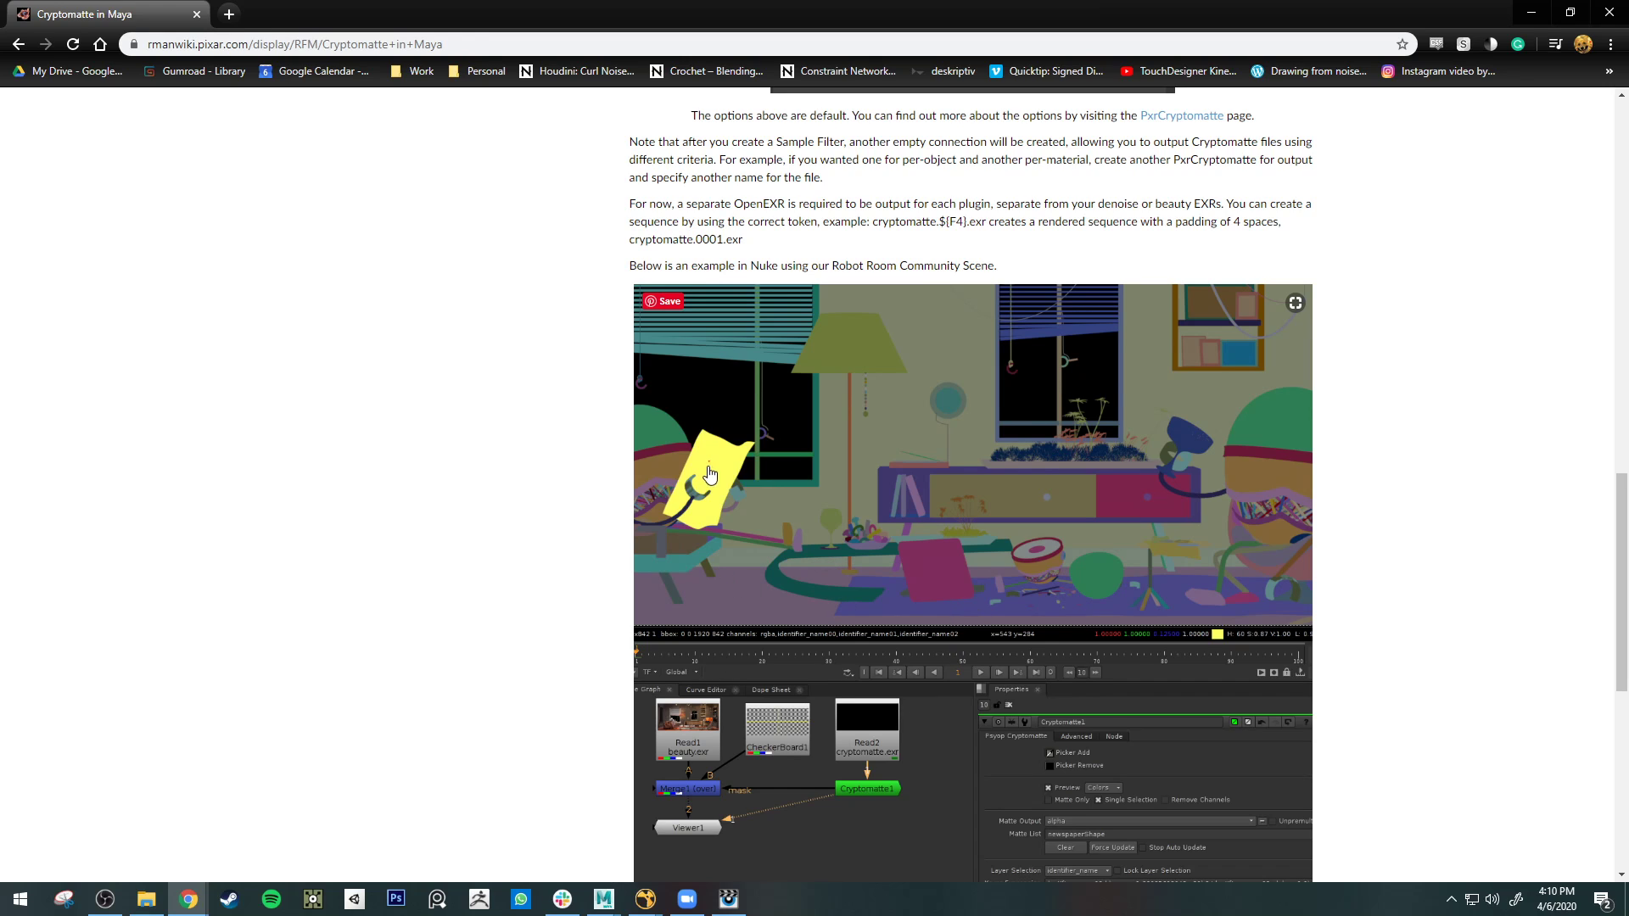
# - Return to Nuke, then switch to Maya and collapse the custom display in the Render Settings' AOV displays
pyautogui.click(645, 899)
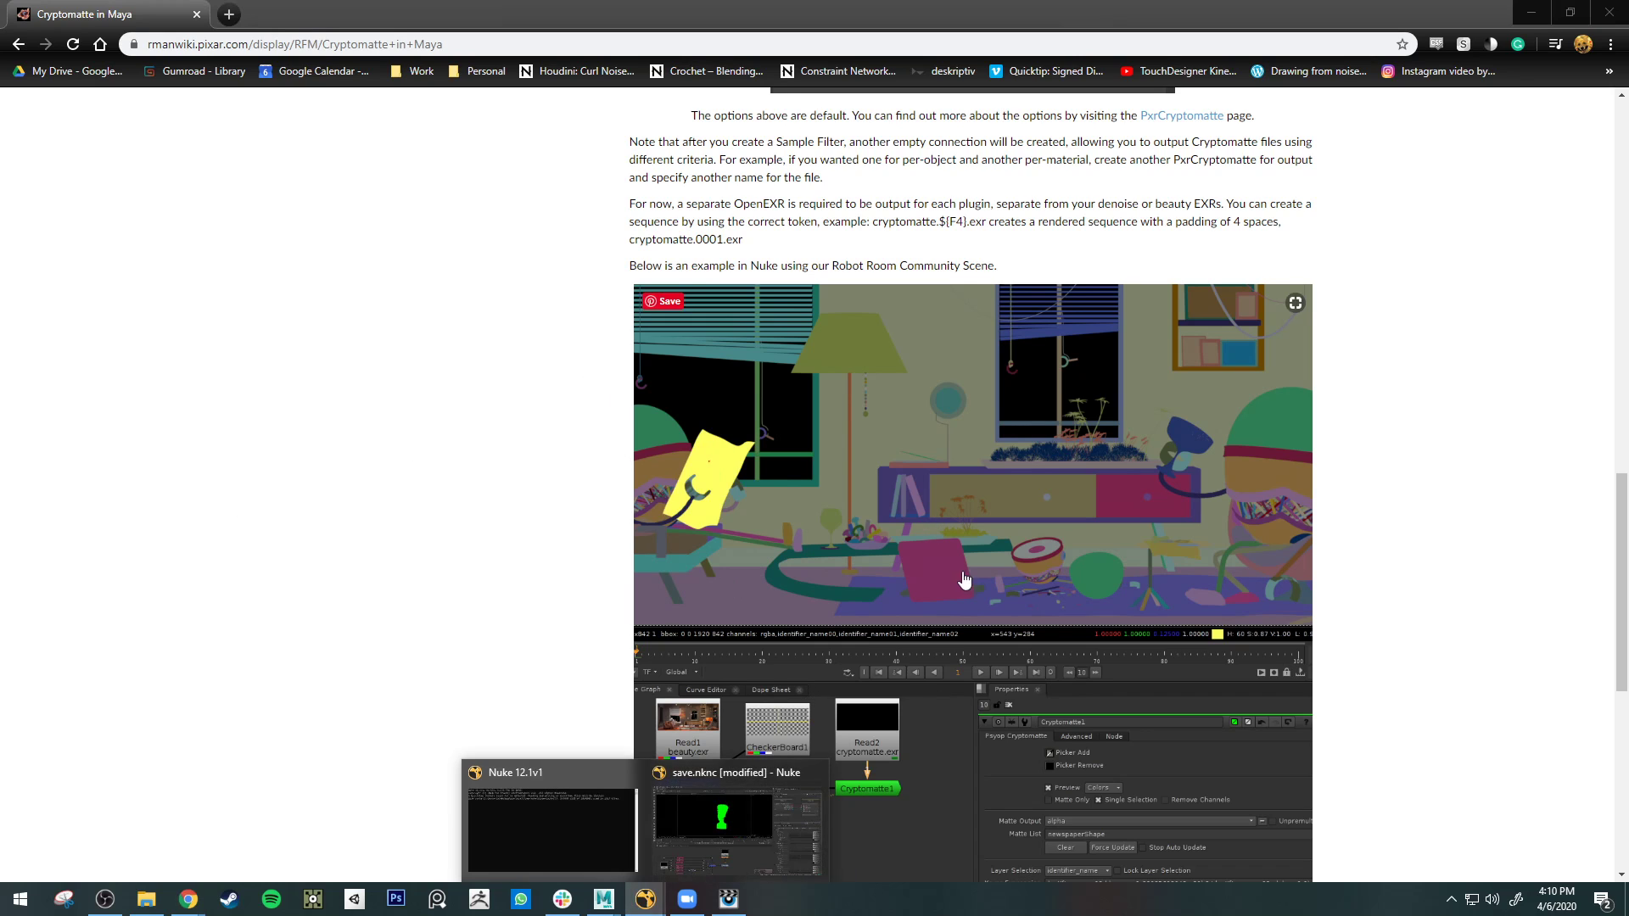
pyautogui.click(724, 828)
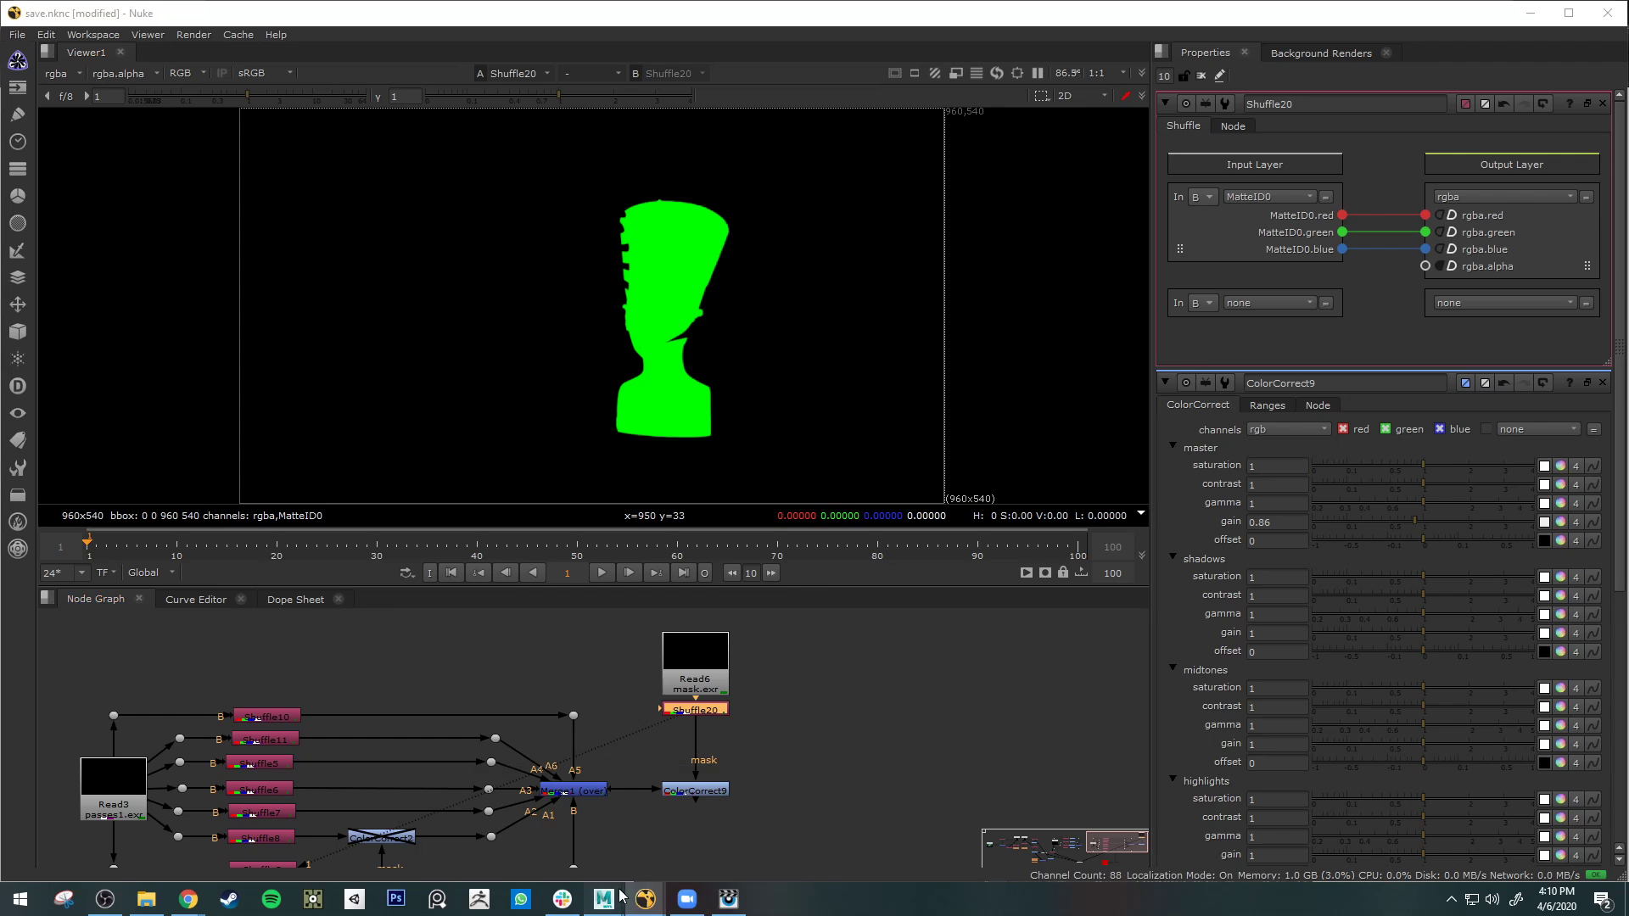
pyautogui.moveTo(603, 897)
pyautogui.click(684, 817)
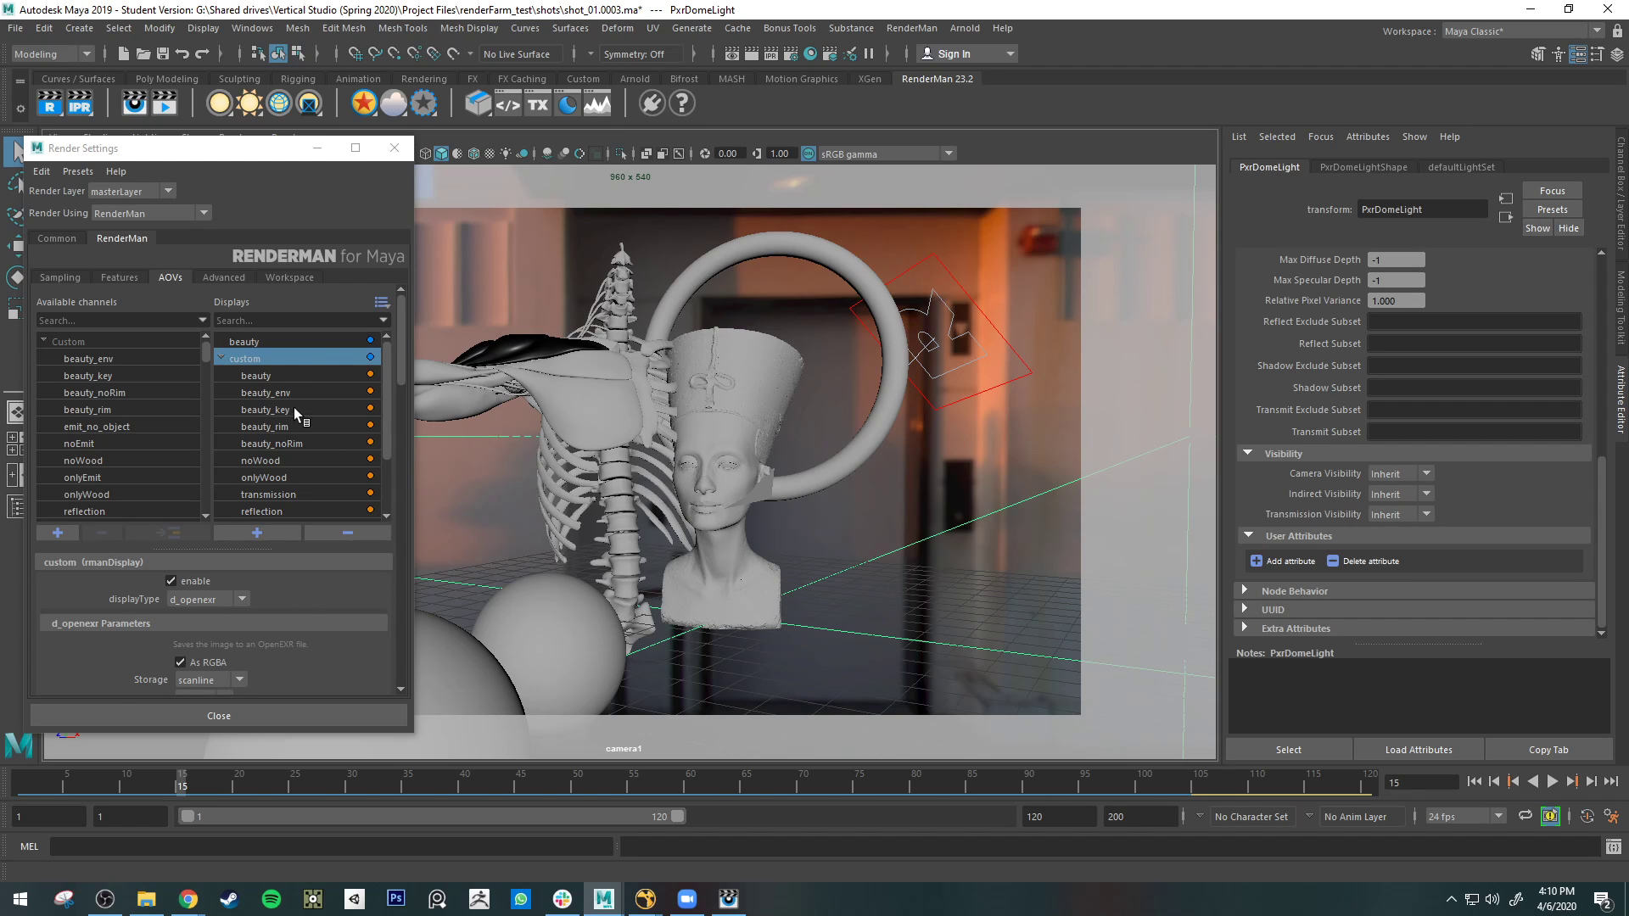
pyautogui.click(219, 359)
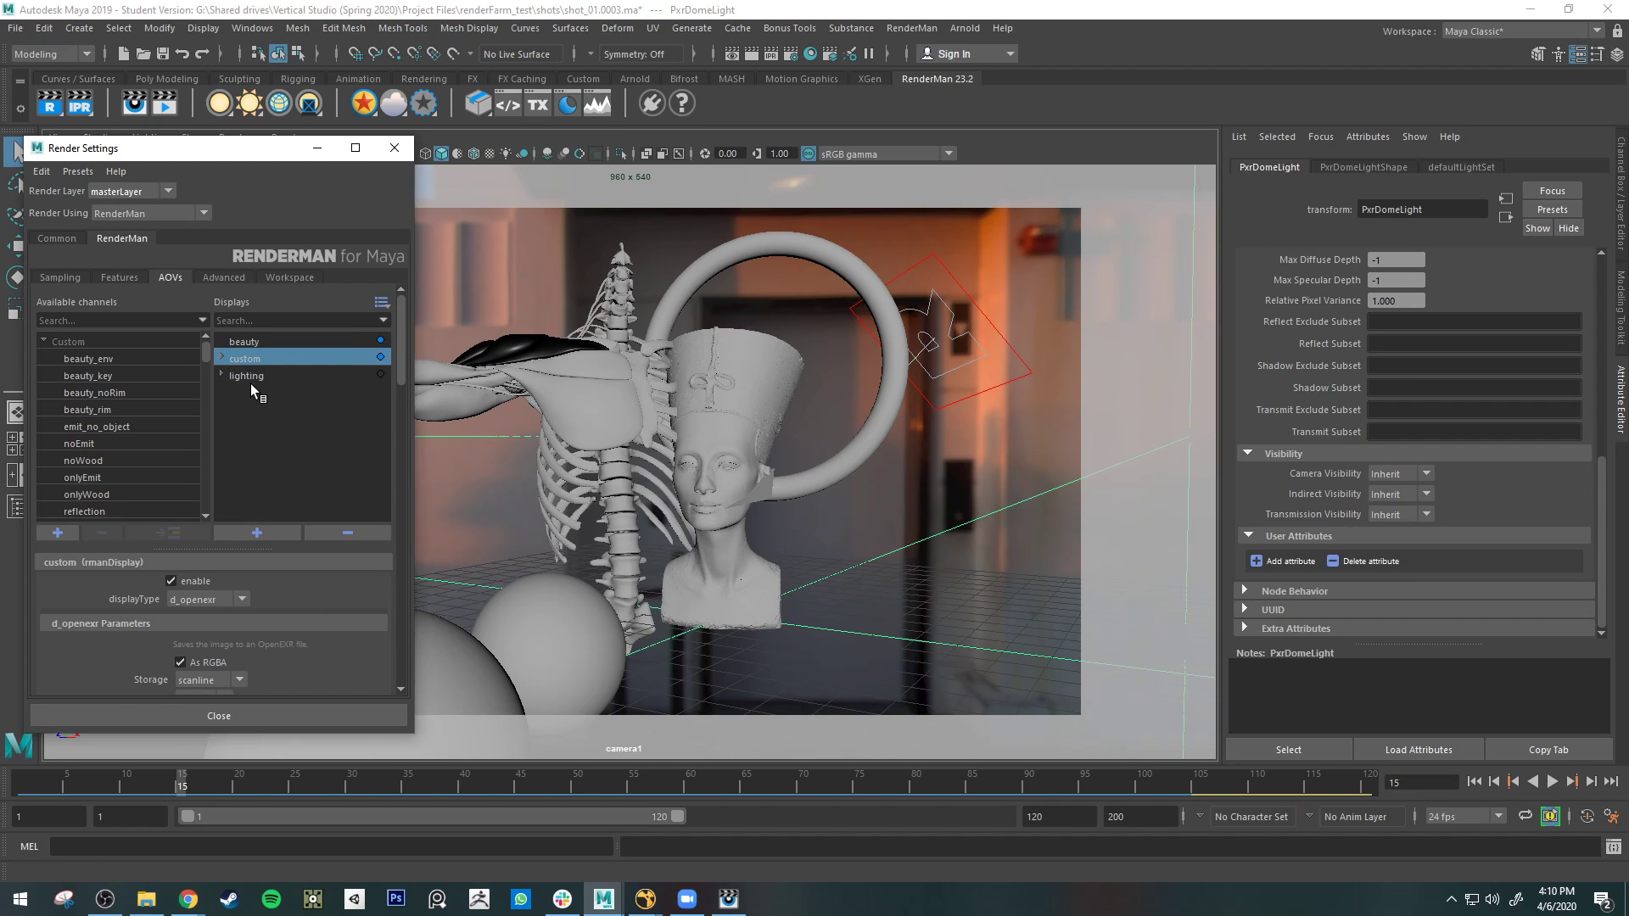
# - Disable the custom display in the AOV displays, leave it collapsed and clear the selection
pyautogui.moveTo(255, 378); pyautogui.dragTo(270, 360)
pyautogui.click(221, 358)
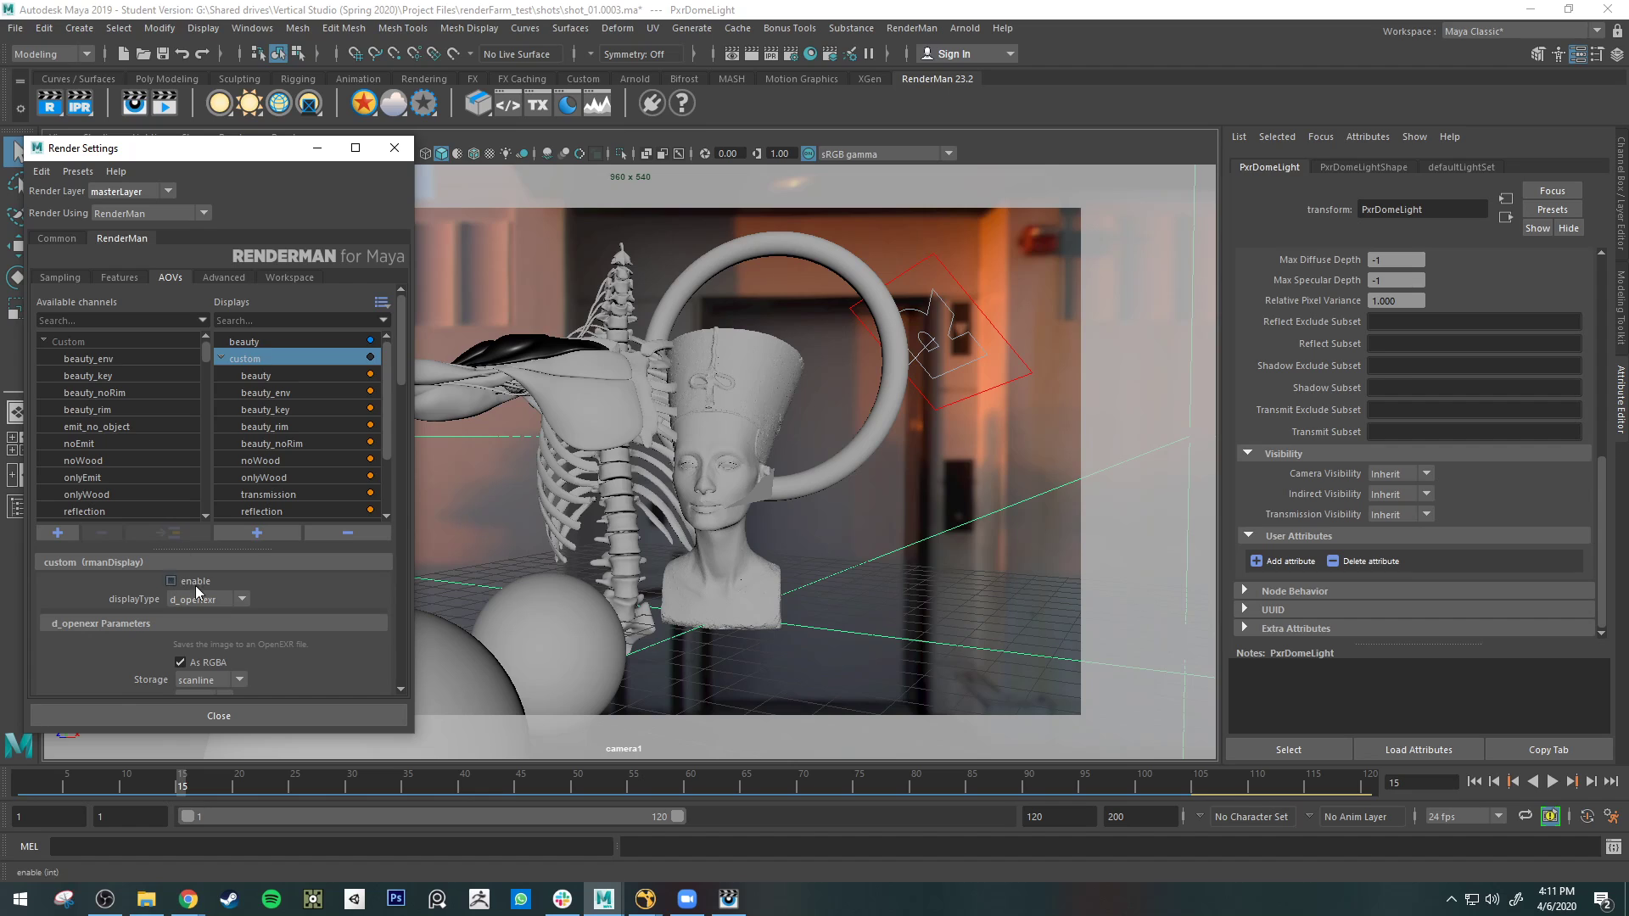
pyautogui.click(222, 358)
pyautogui.click(301, 402)
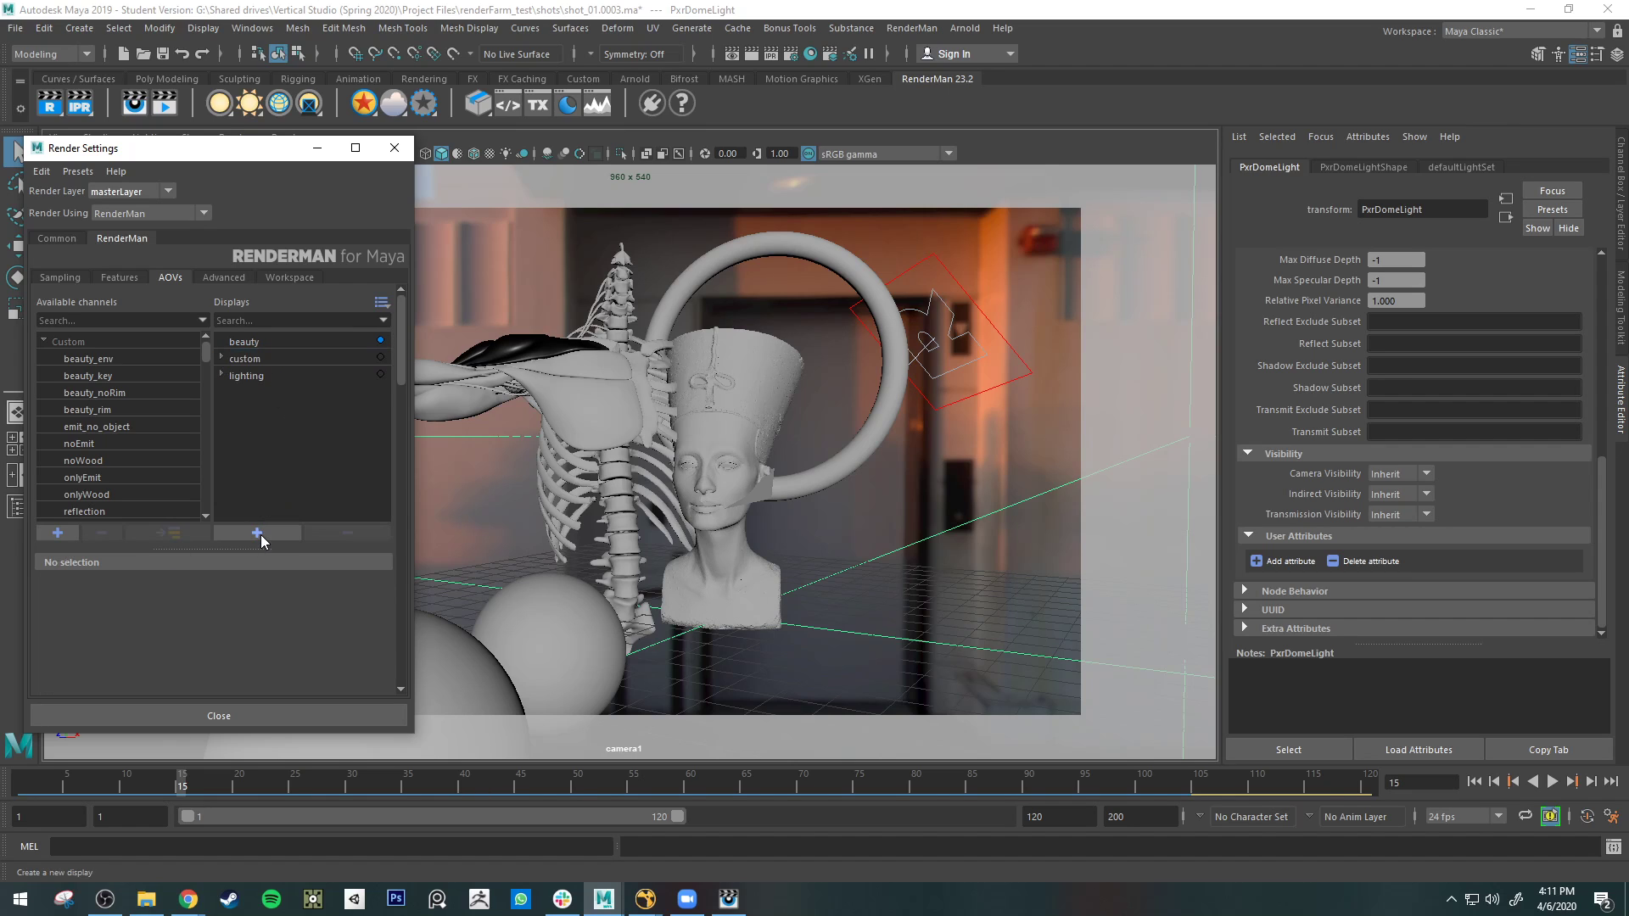
# - Create a new AOV display and name it masks
pyautogui.click(261, 541)
pyautogui.doubleClick(276, 390)
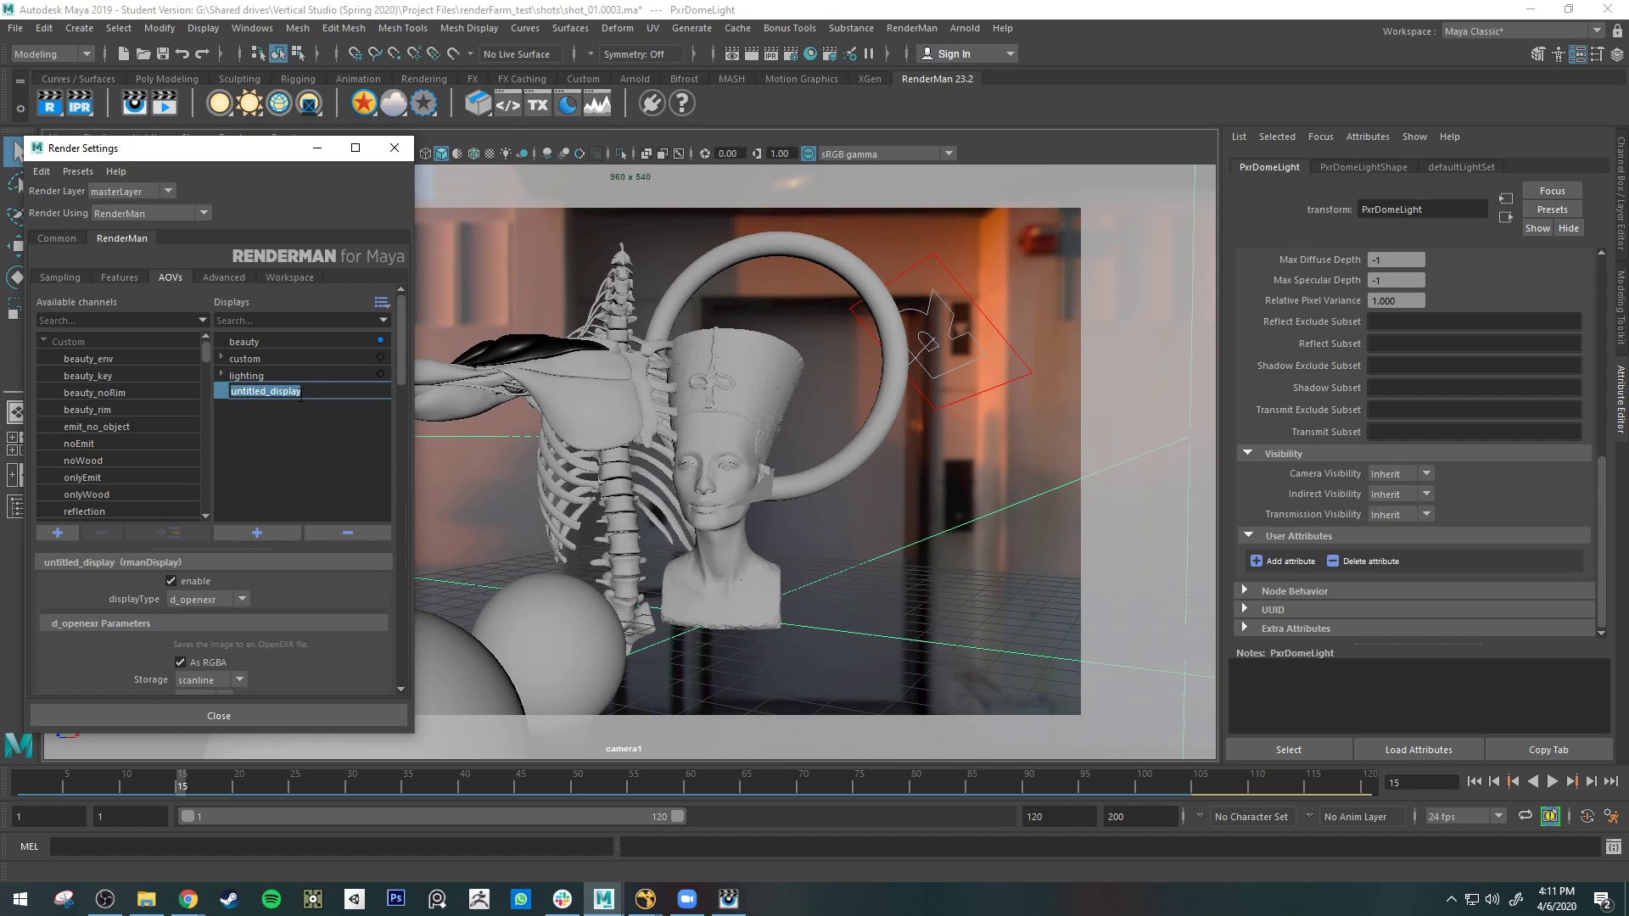
pyautogui.write('masks')
pyautogui.press('Return')
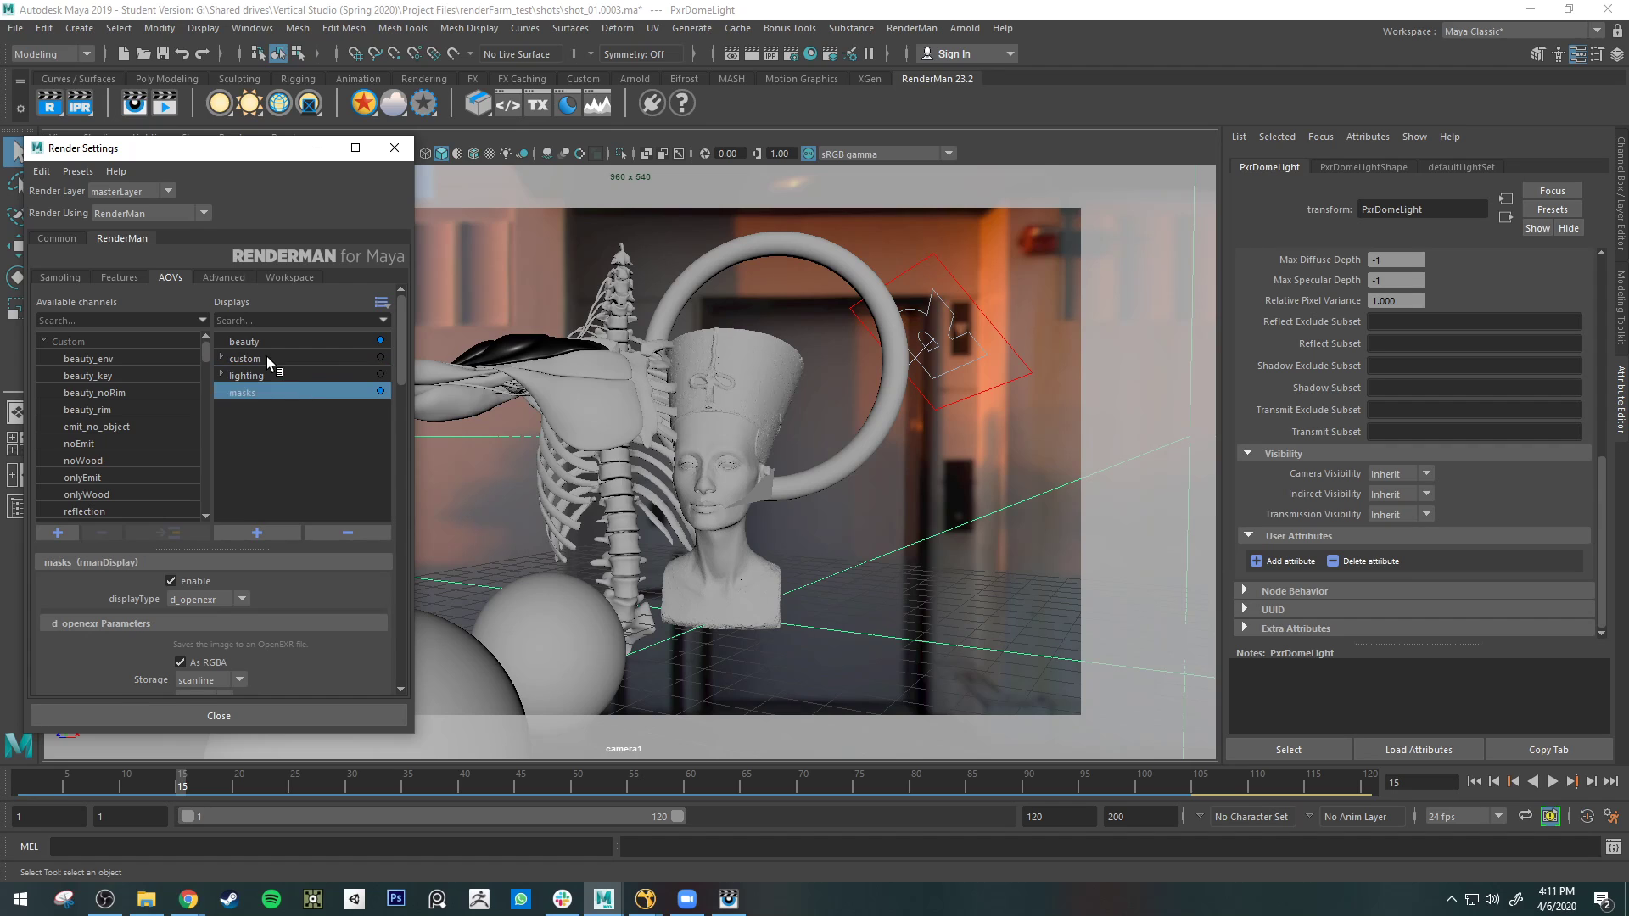
# - Compare the custom, lighting and masks displays, examining their enable state and the beauty channels inside the custom display
pyautogui.click(329, 357)
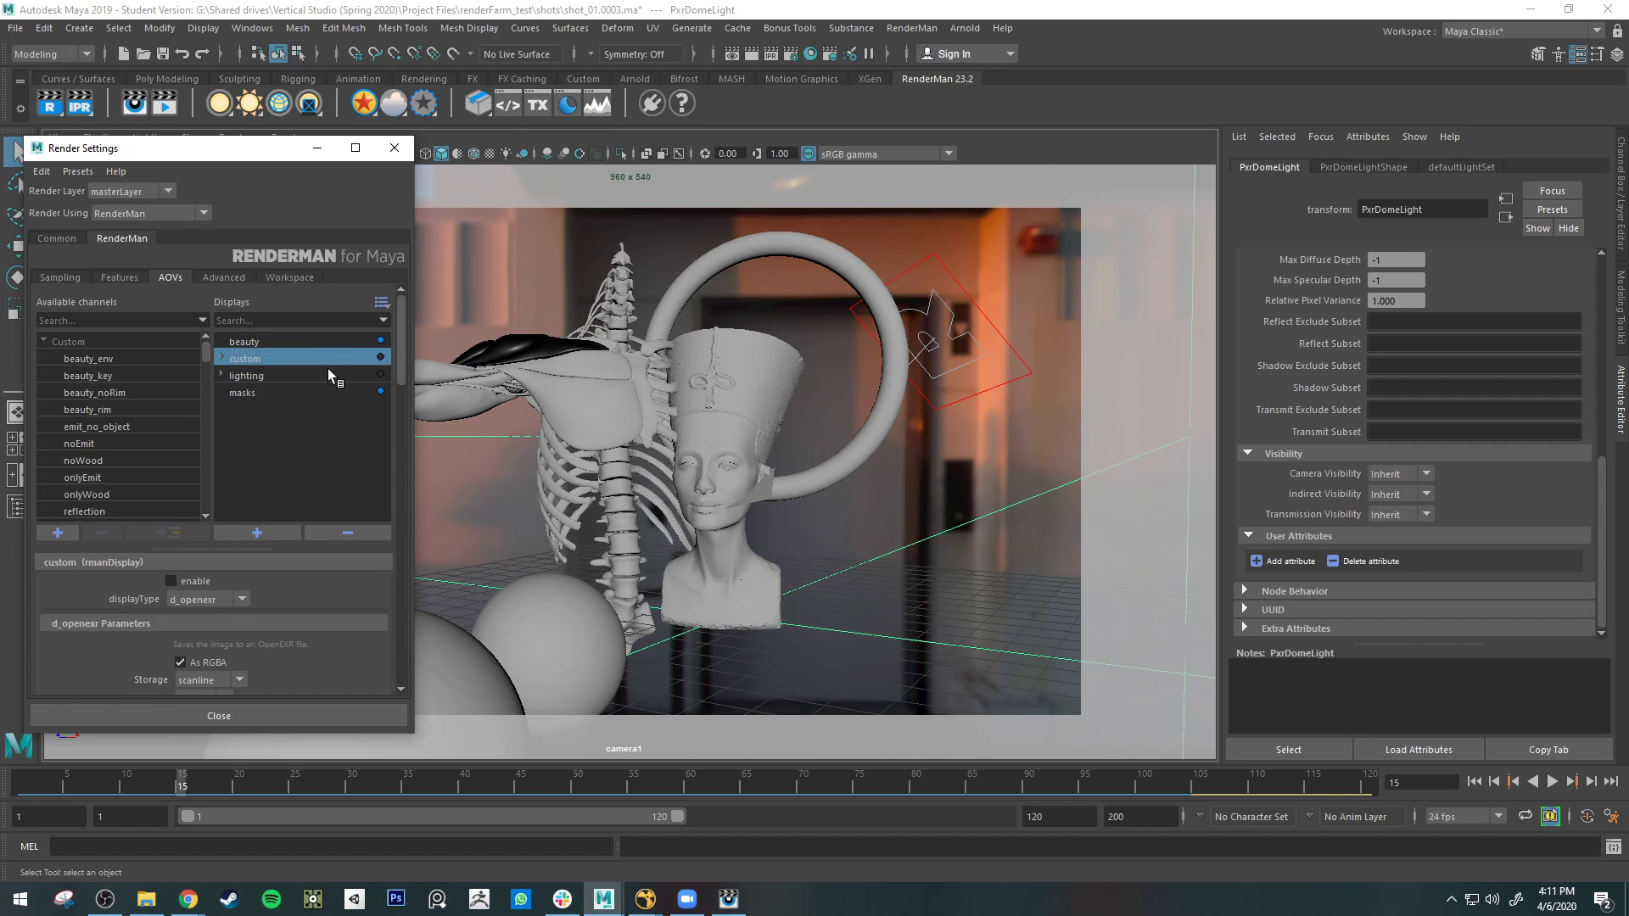
pyautogui.click(328, 373)
pyautogui.click(303, 391)
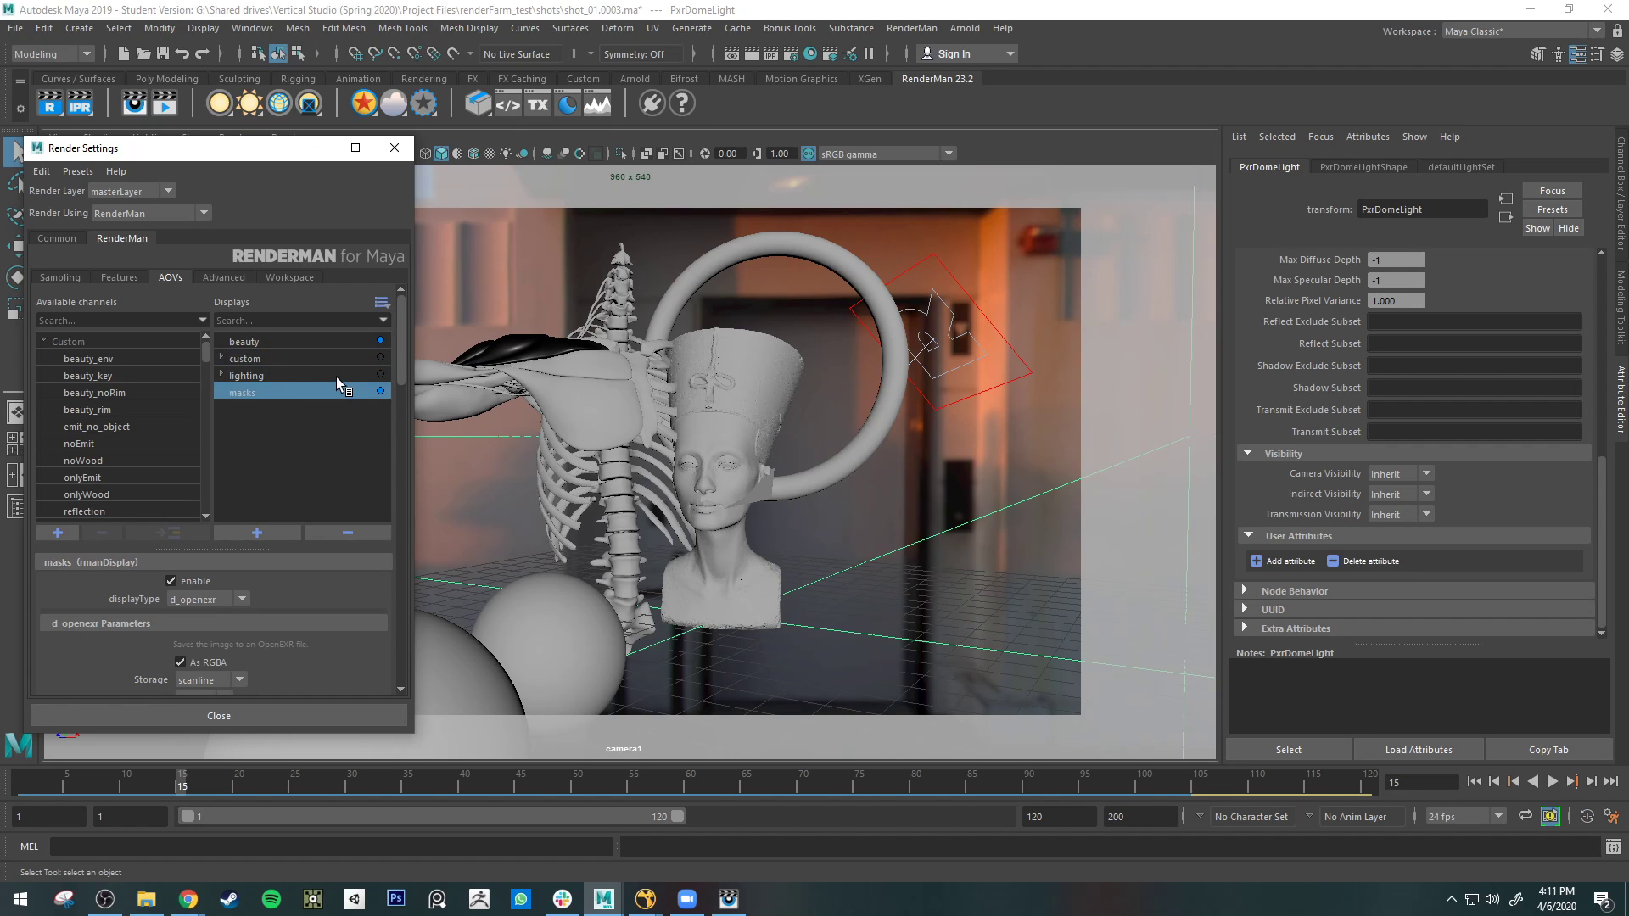
pyautogui.click(244, 376)
pyautogui.click(251, 361)
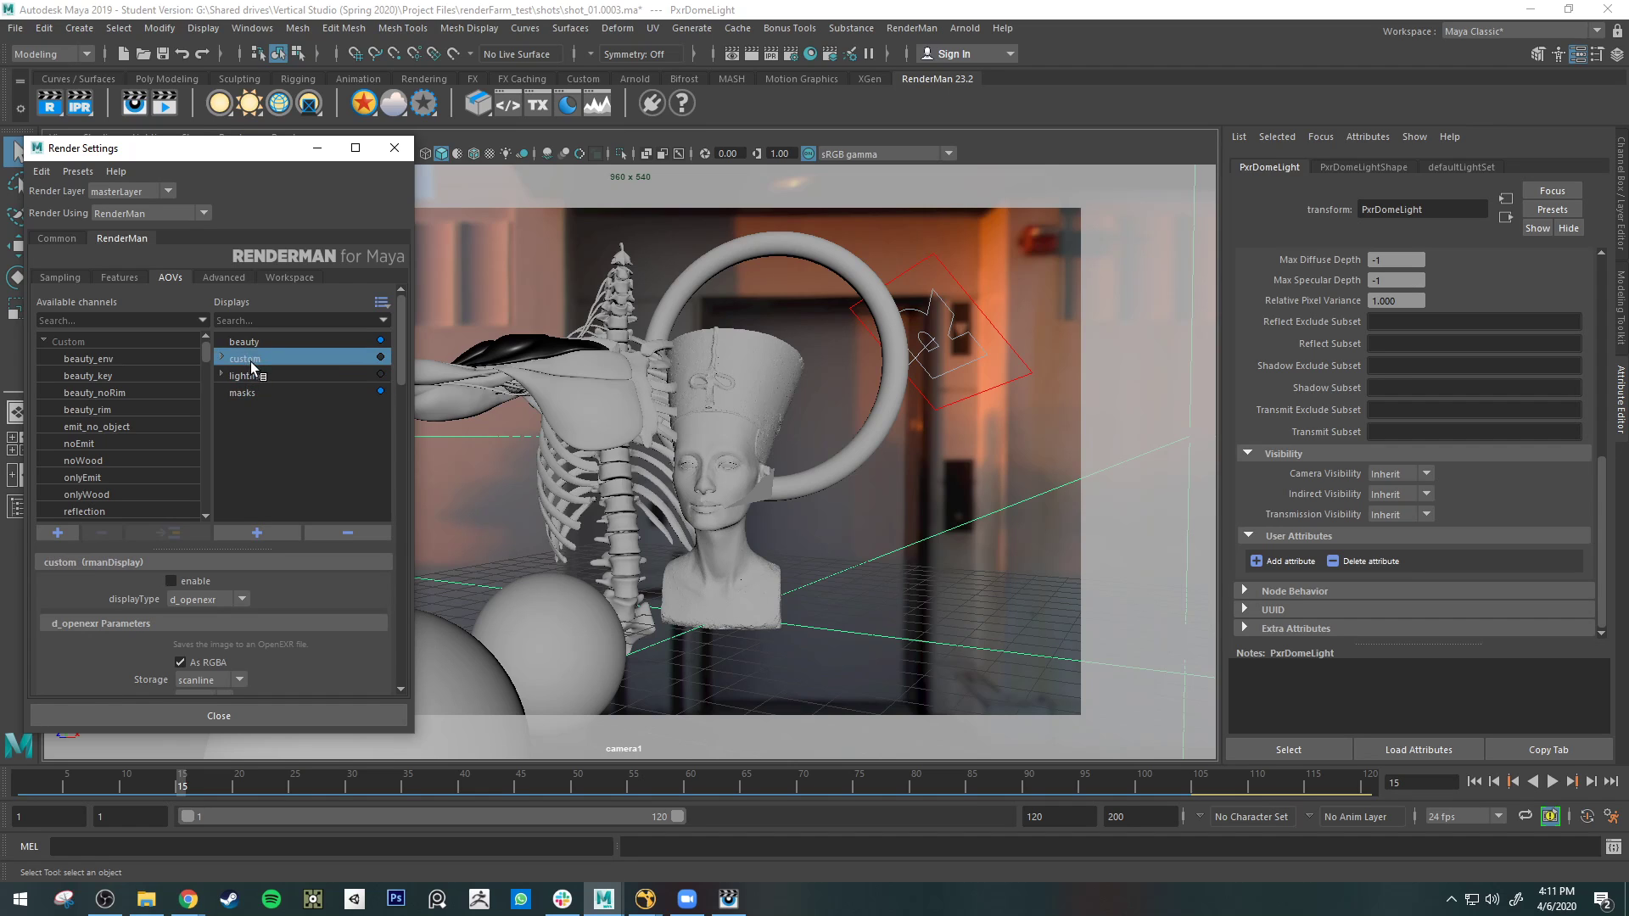
pyautogui.click(249, 376)
pyautogui.click(248, 393)
pyautogui.click(261, 361)
pyautogui.click(270, 376)
pyautogui.click(272, 393)
pyautogui.click(222, 358)
pyautogui.click(270, 376)
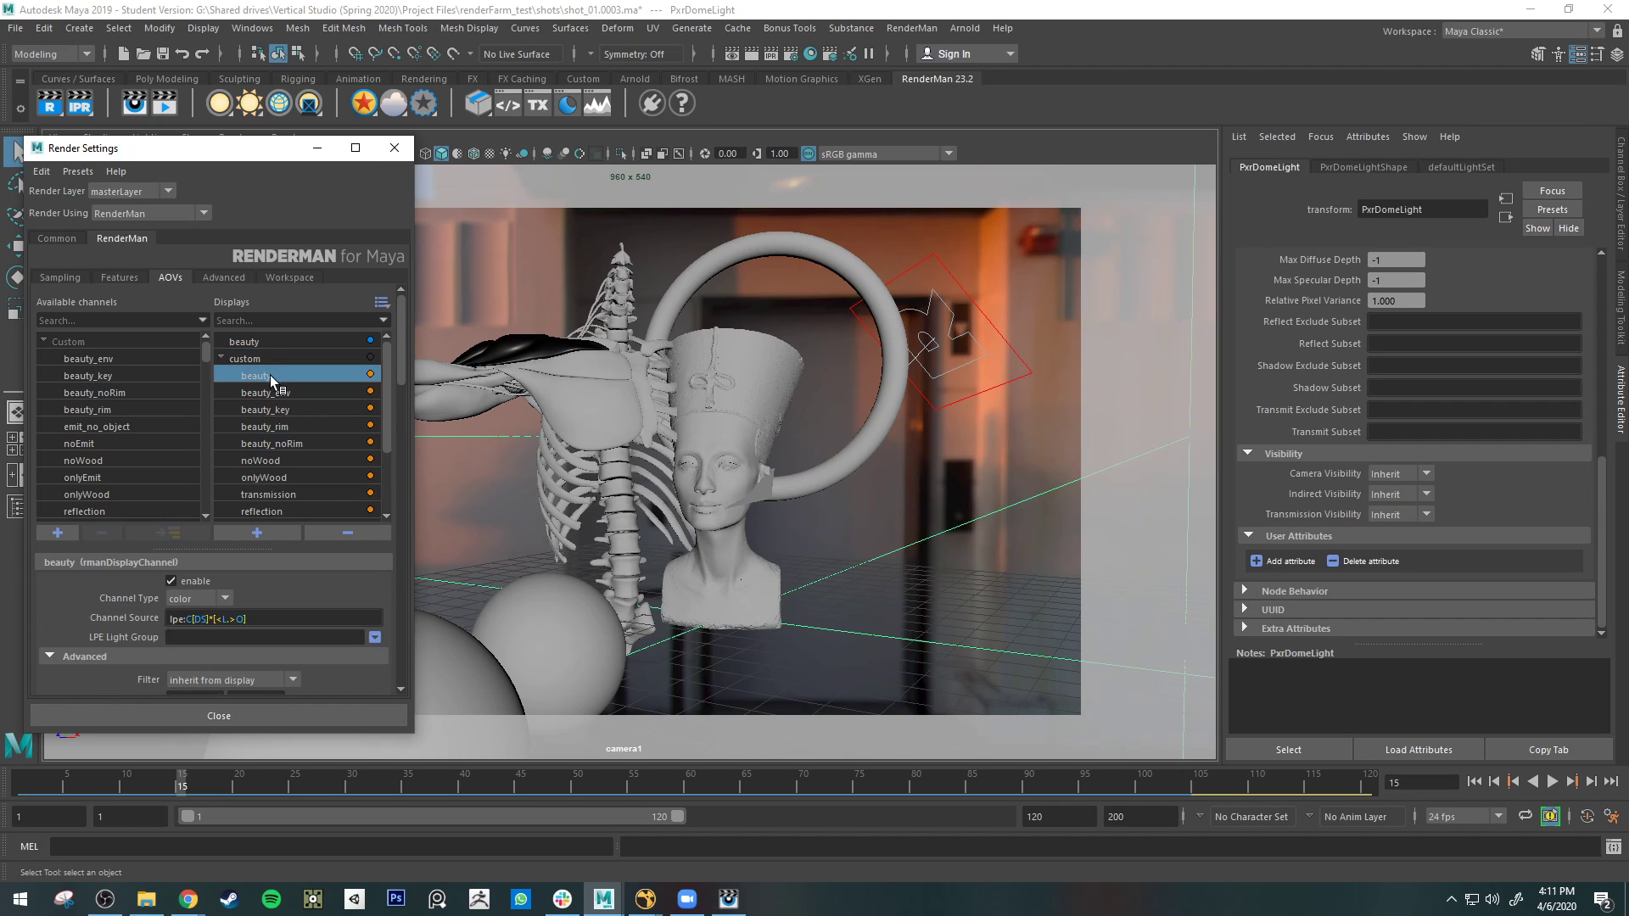
pyautogui.click(254, 392)
pyautogui.click(255, 426)
pyautogui.click(222, 358)
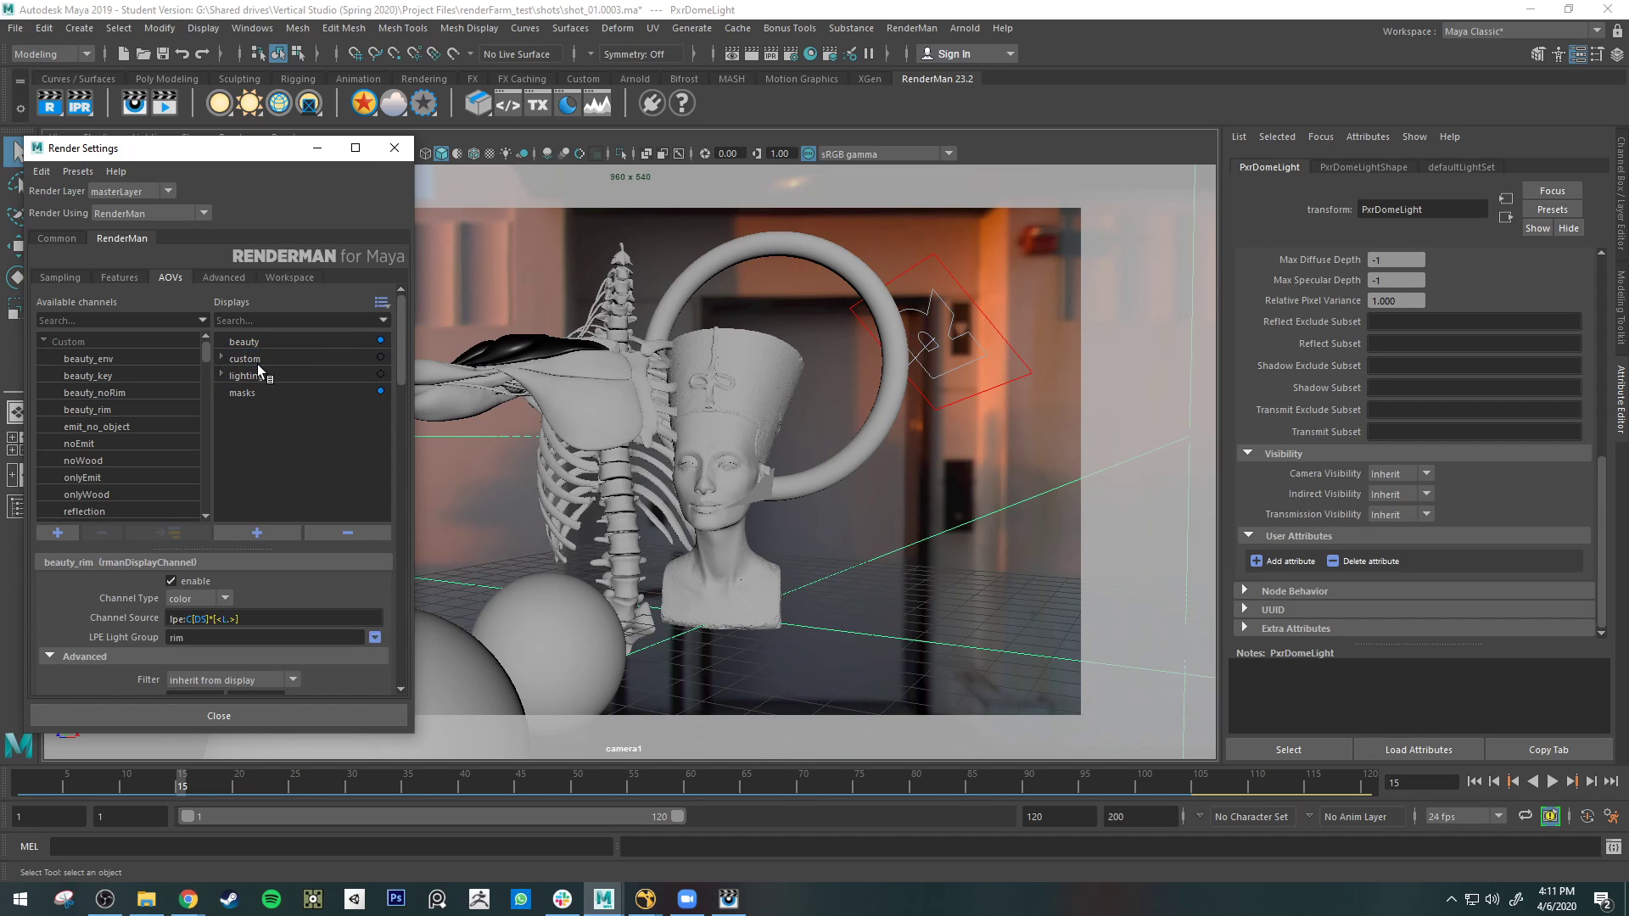
pyautogui.click(255, 376)
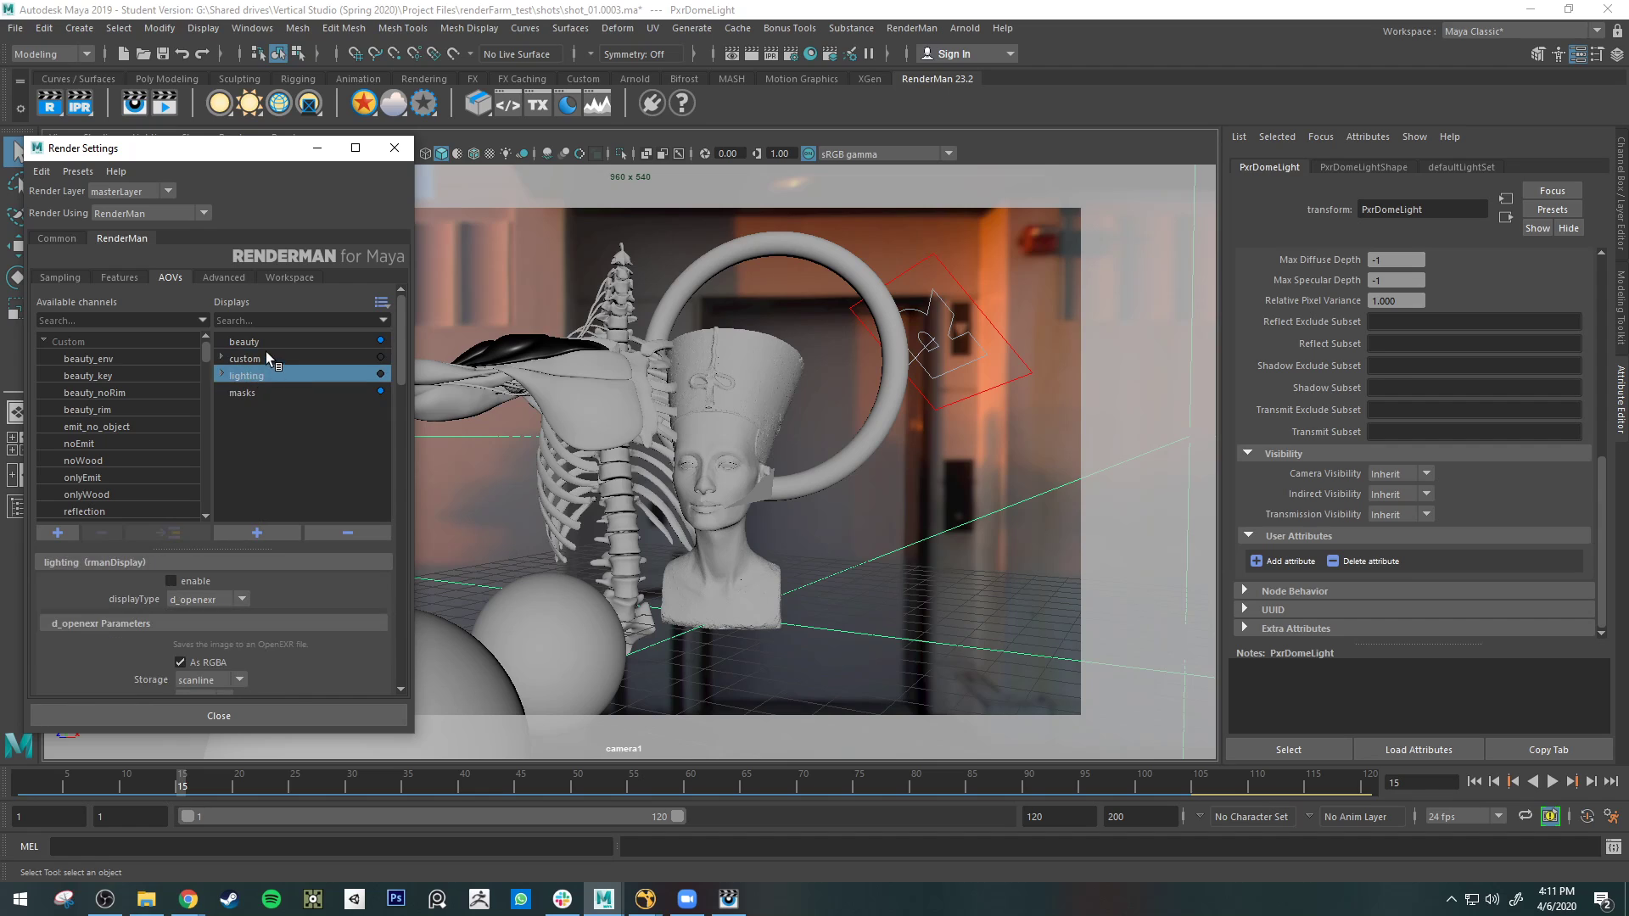
# - Select the masks display and collapse the available channel groups above Mattes to reach the MatteID channels
pyautogui.click(289, 391)
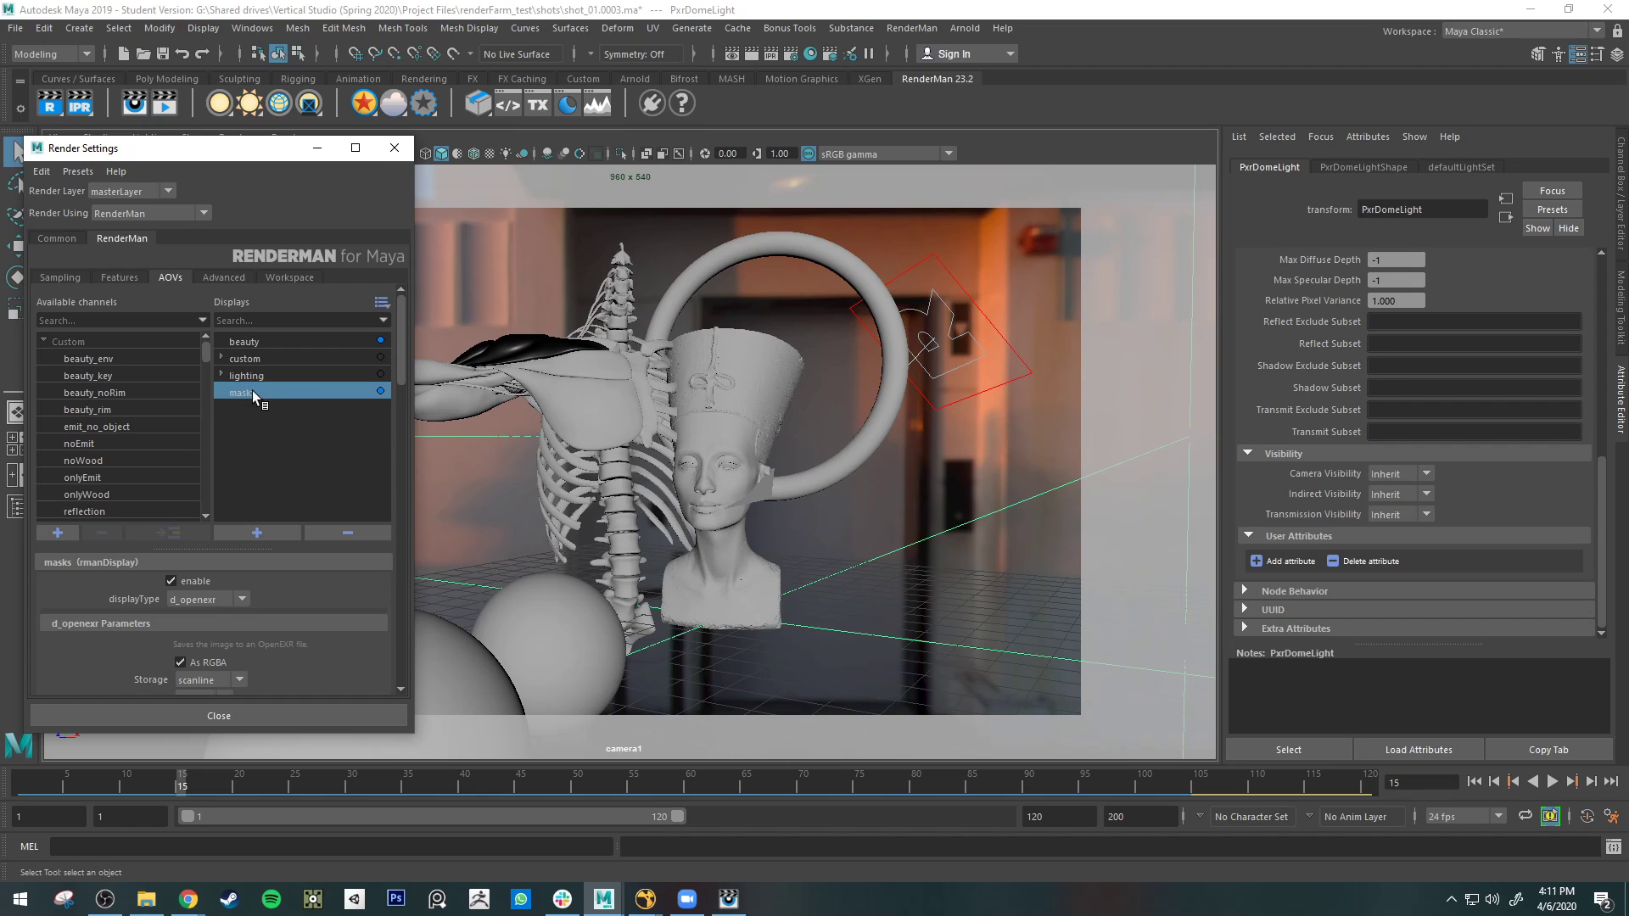
pyautogui.click(44, 340)
pyautogui.click(43, 357)
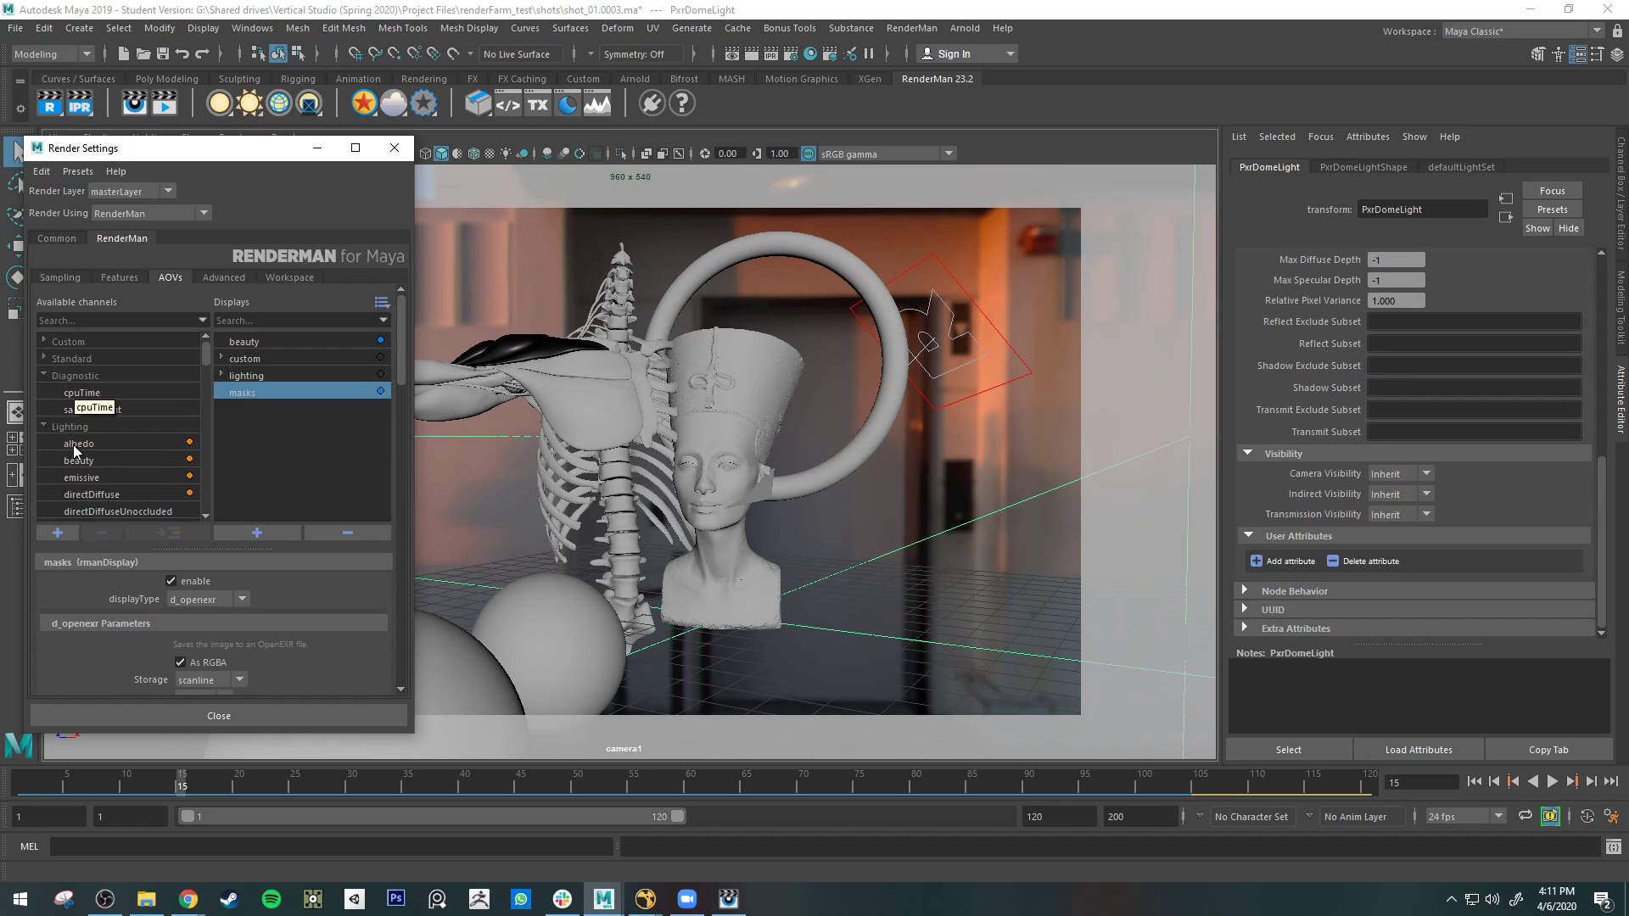
pyautogui.click(43, 375)
pyautogui.click(44, 392)
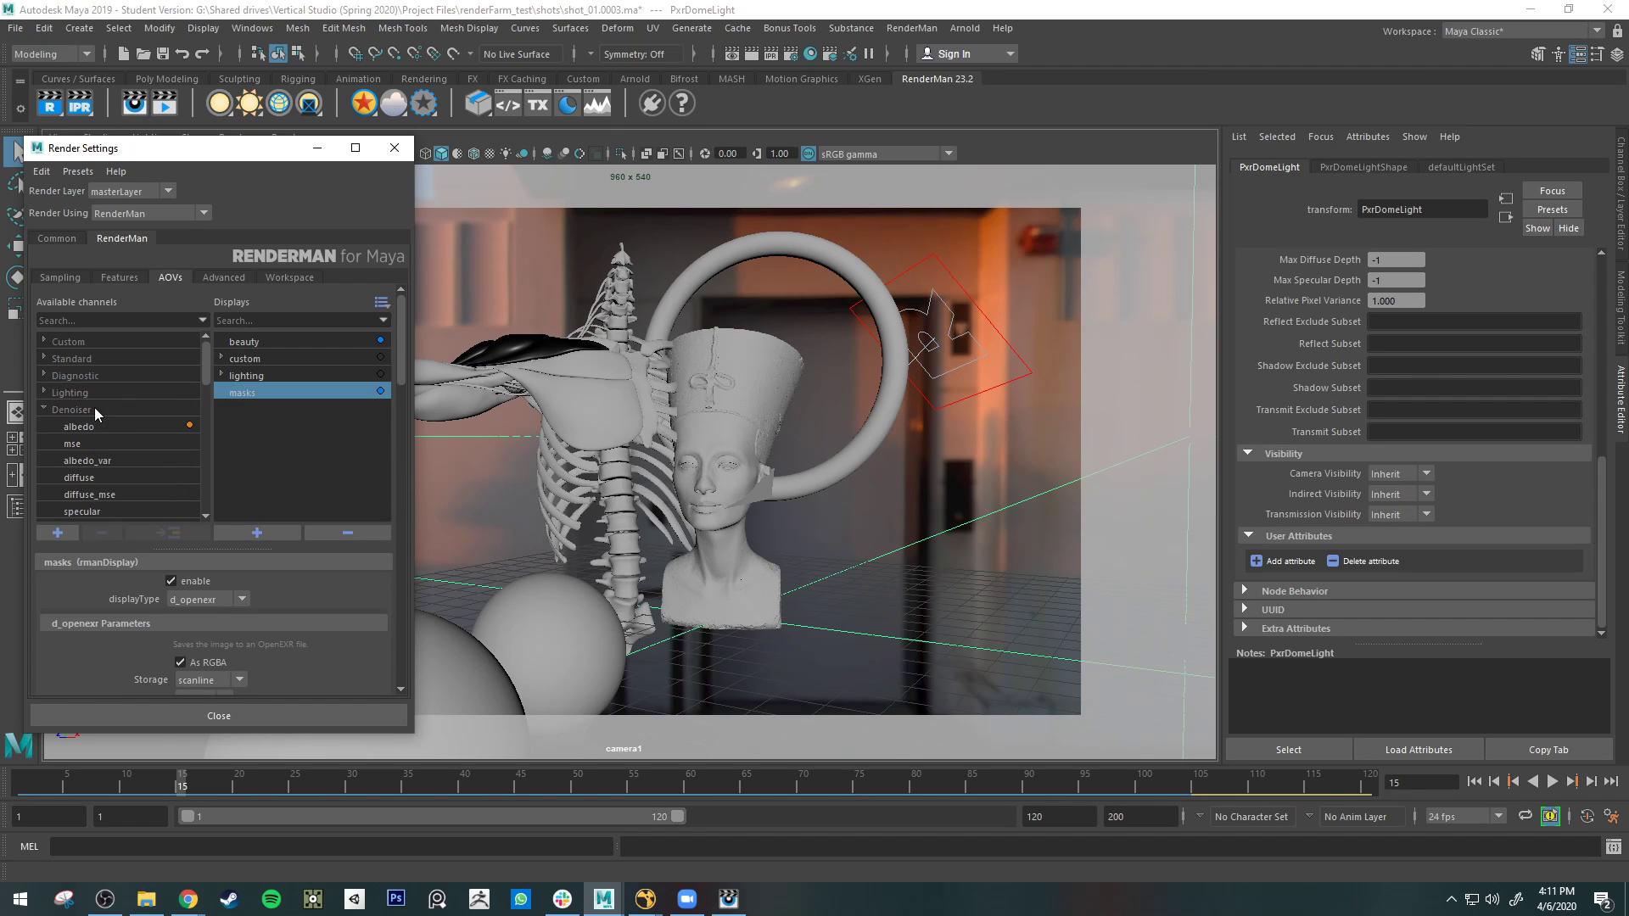
pyautogui.click(43, 408)
pyautogui.scroll(-1, 119, 454)
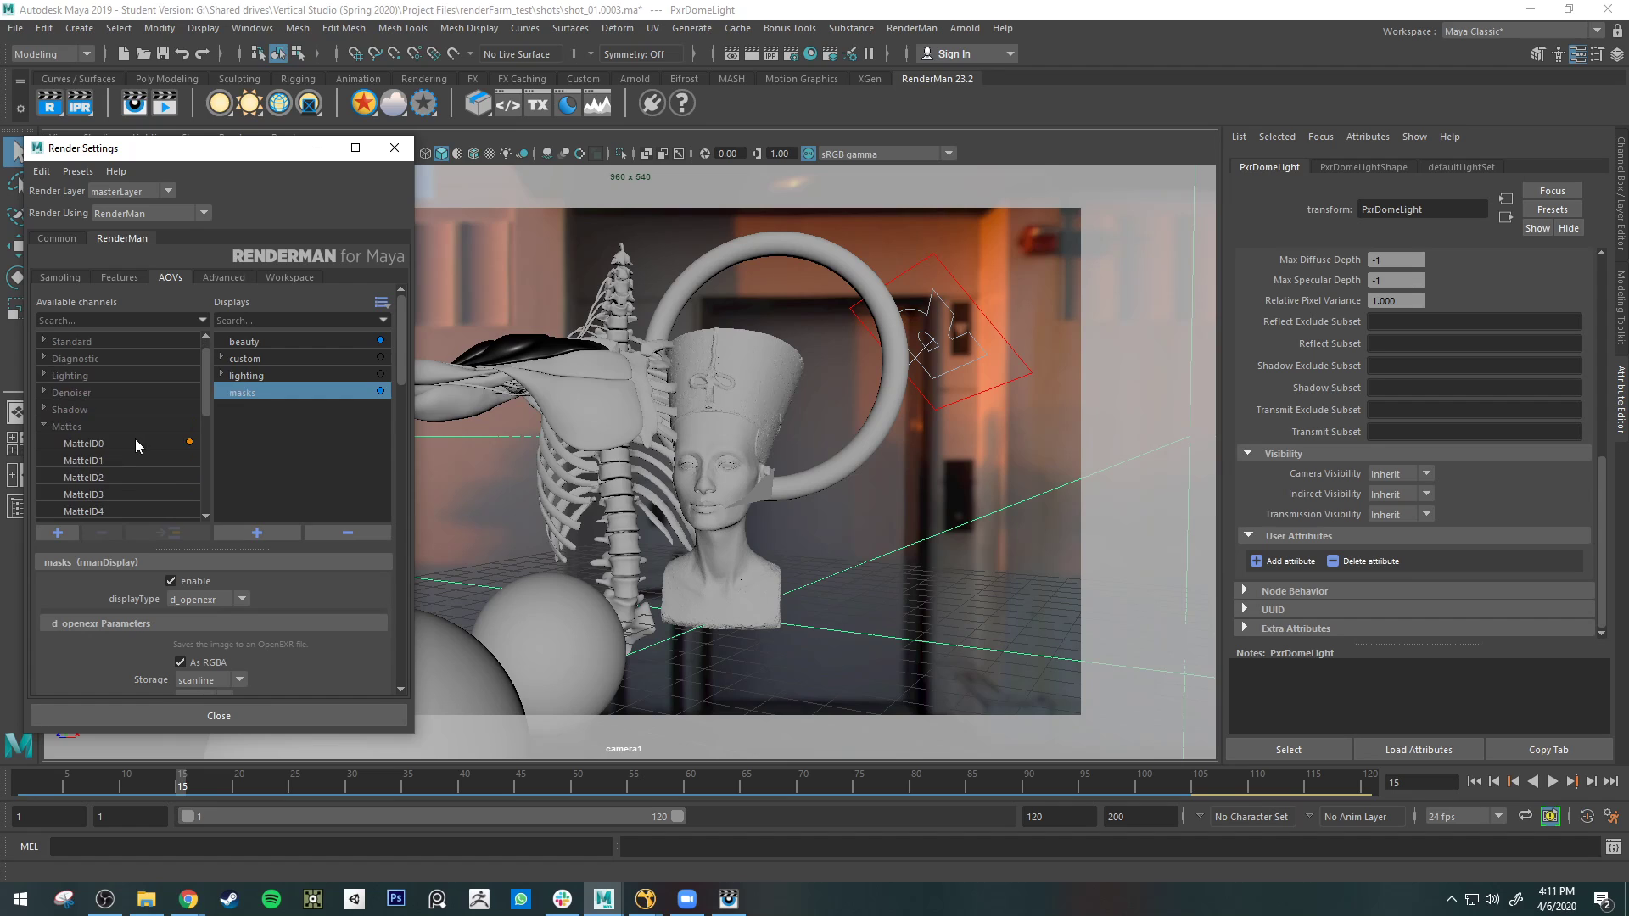
# - Remove the MatteID0 channel from the custom display and collapse that display
pyautogui.click(135, 441)
pyautogui.moveTo(231, 378); pyautogui.dragTo(293, 486)
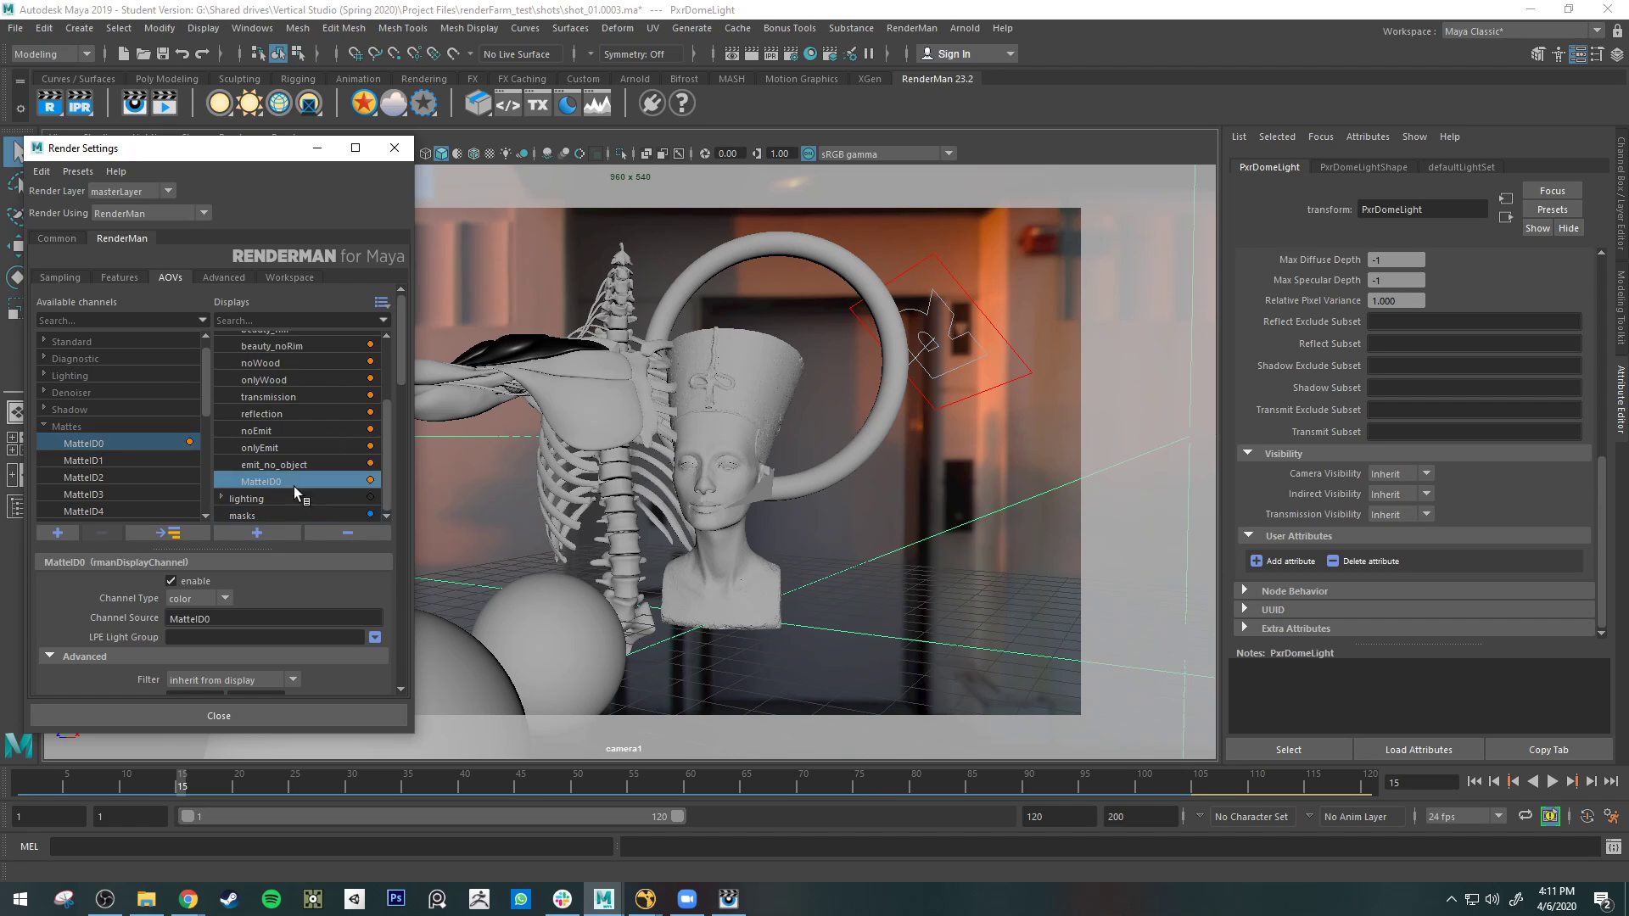
pyautogui.click(329, 531)
pyautogui.click(218, 355)
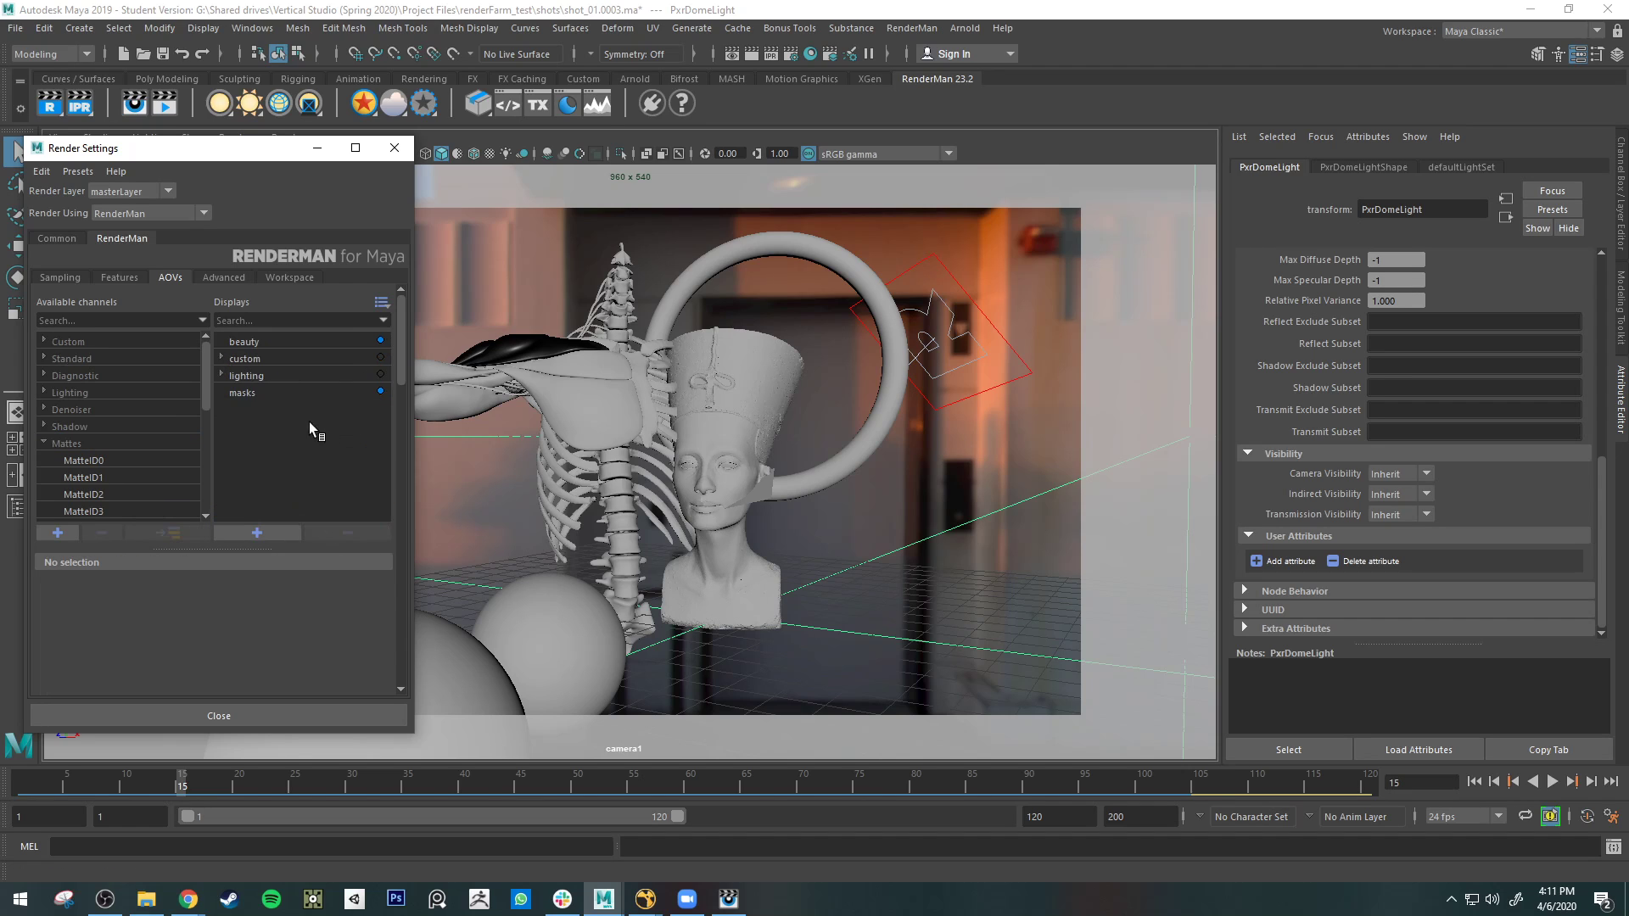
# - Add the MatteID0 and MatteID1 channels to the masks display
pyautogui.click(252, 391)
pyautogui.click(100, 459)
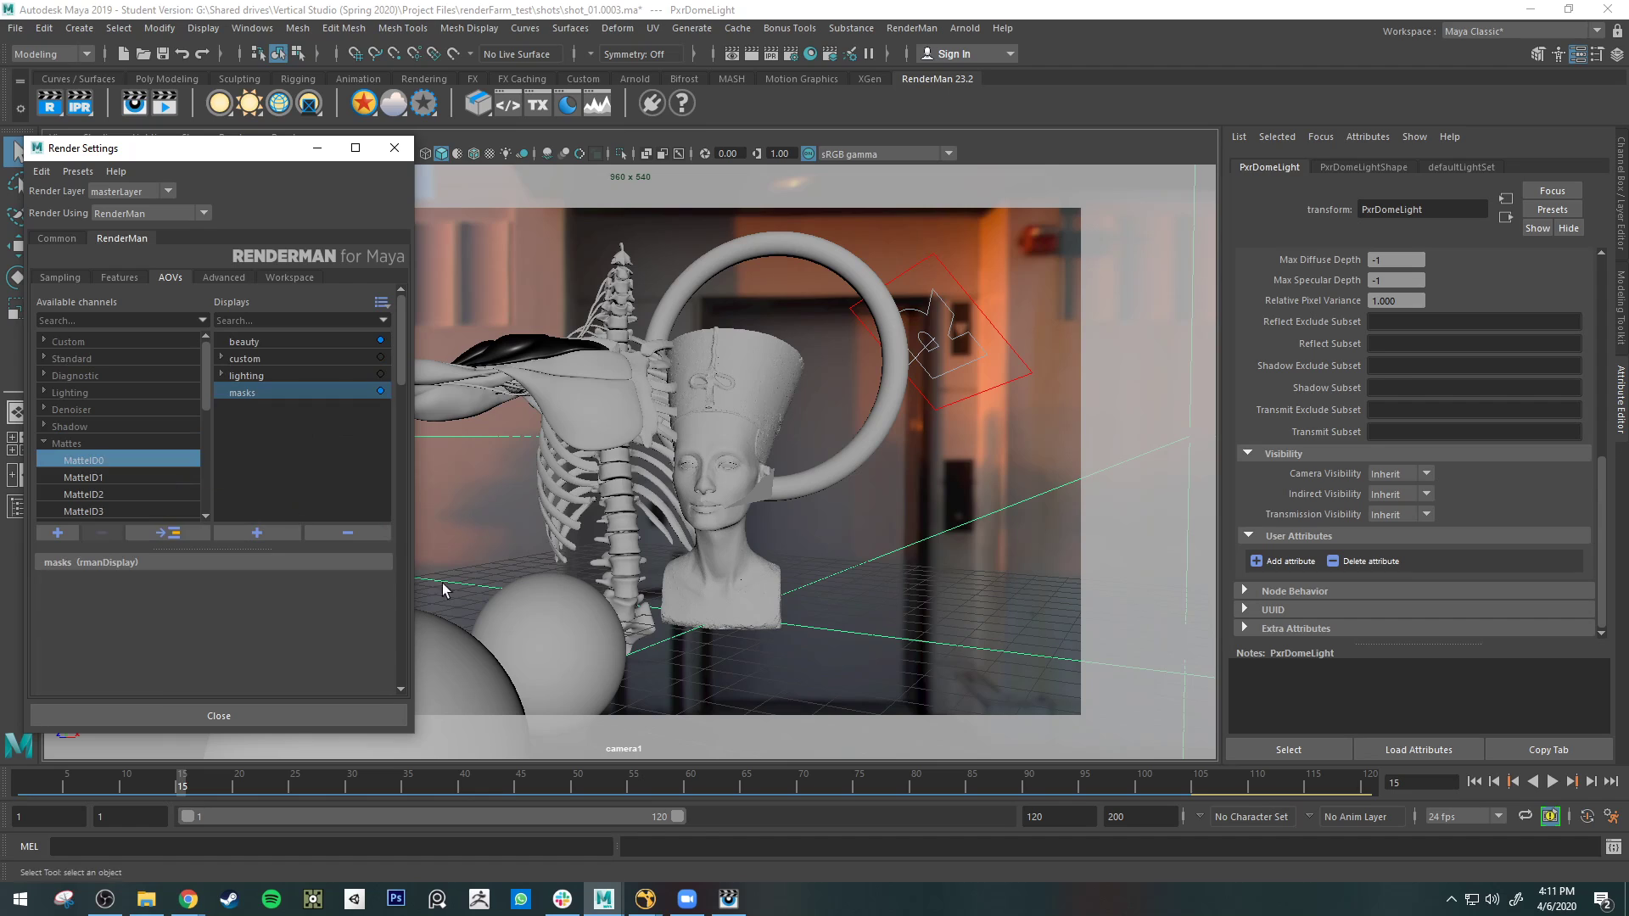
pyautogui.click(174, 533)
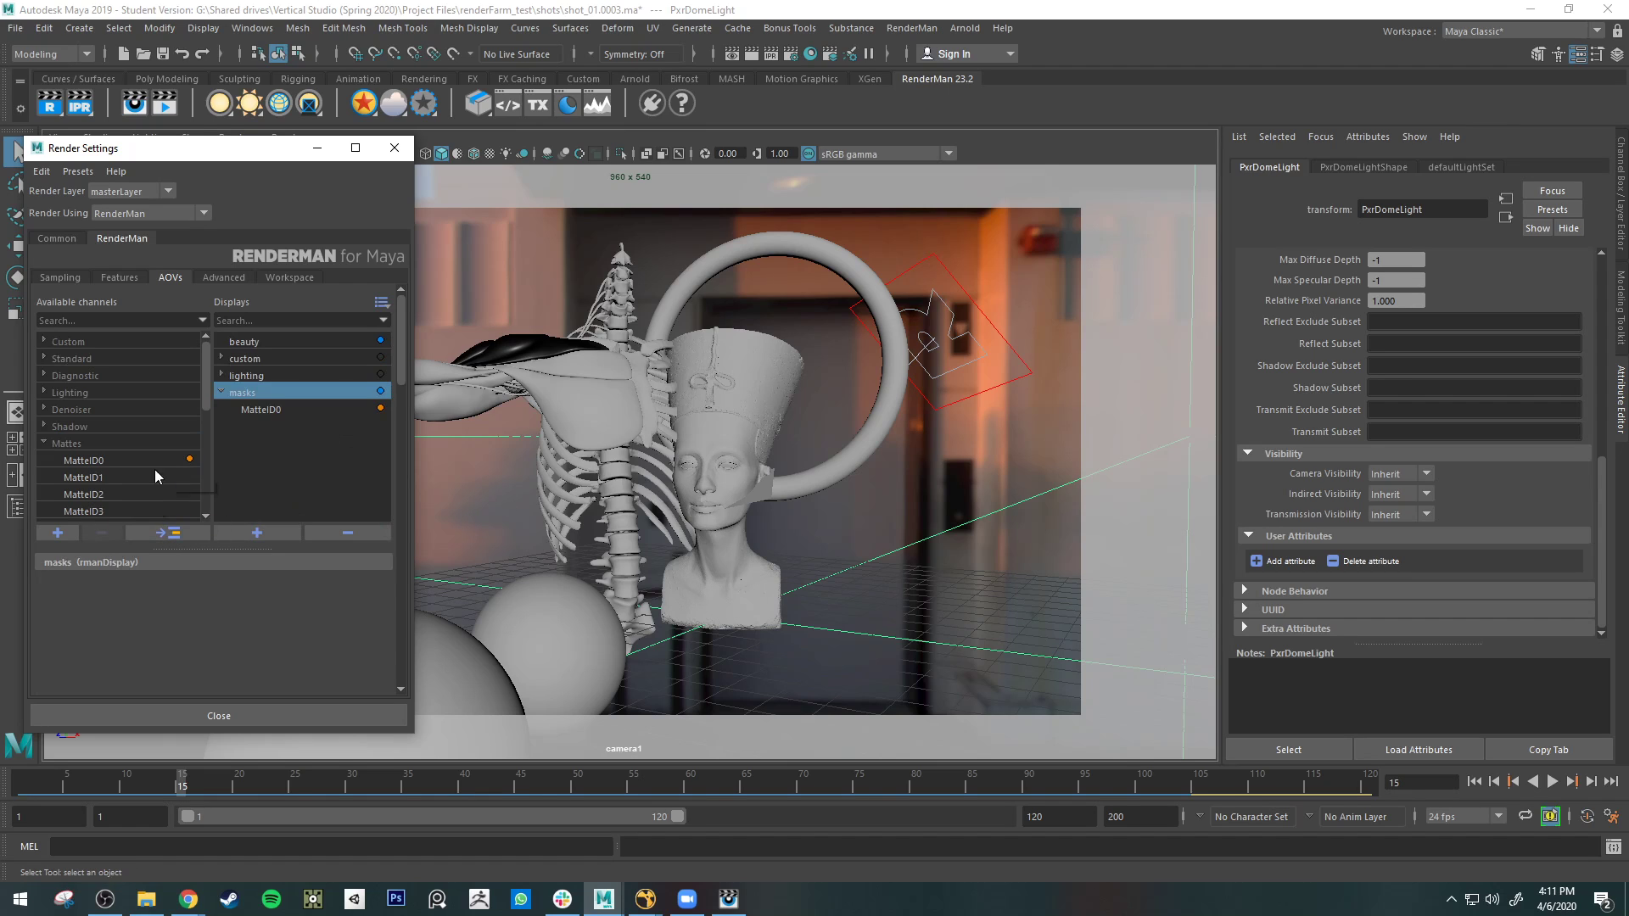
pyautogui.click(101, 477)
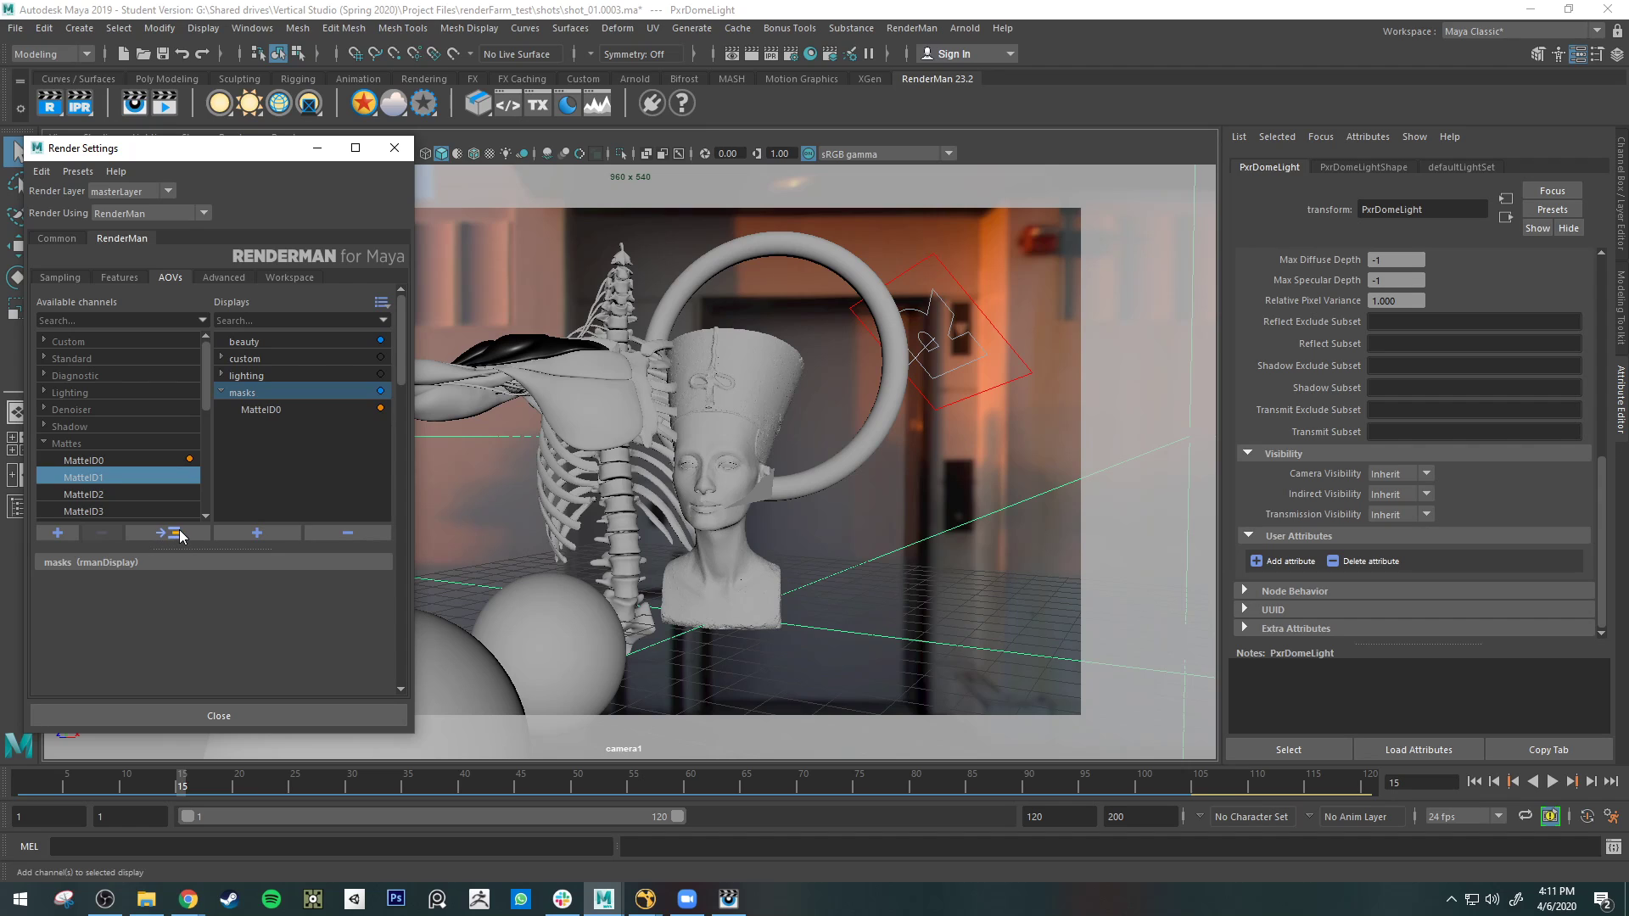
pyautogui.click(177, 534)
# - Examine the Channel Source names of the MatteID0 and MatteID1 channels in the masks display
pyautogui.click(299, 409)
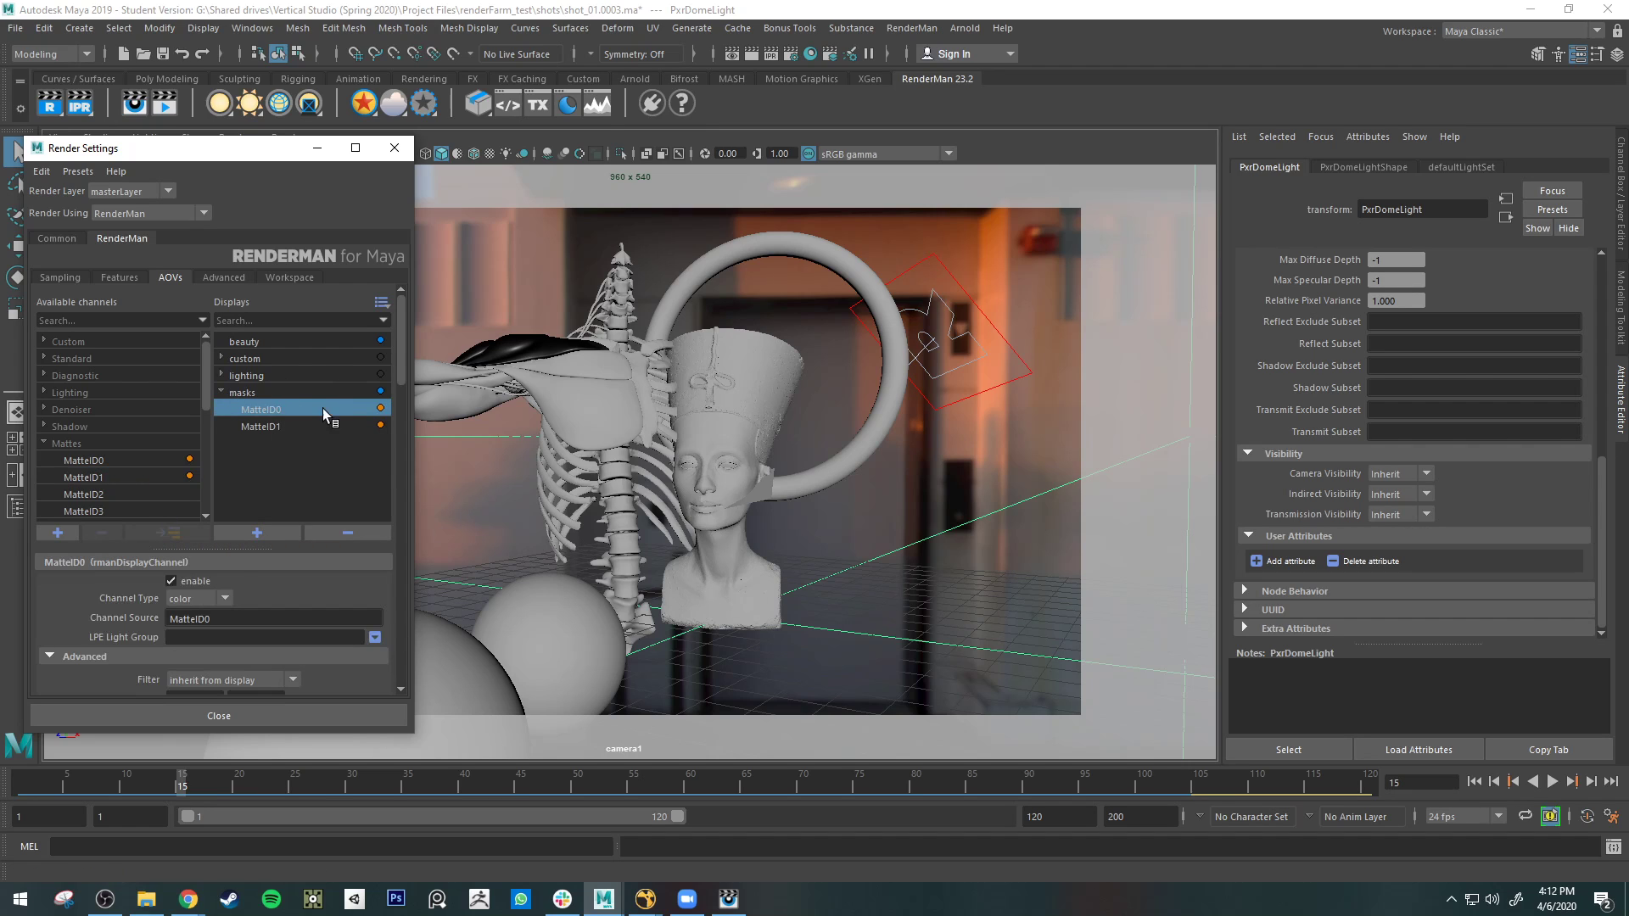
pyautogui.moveTo(246, 618); pyautogui.dragTo(47, 607)
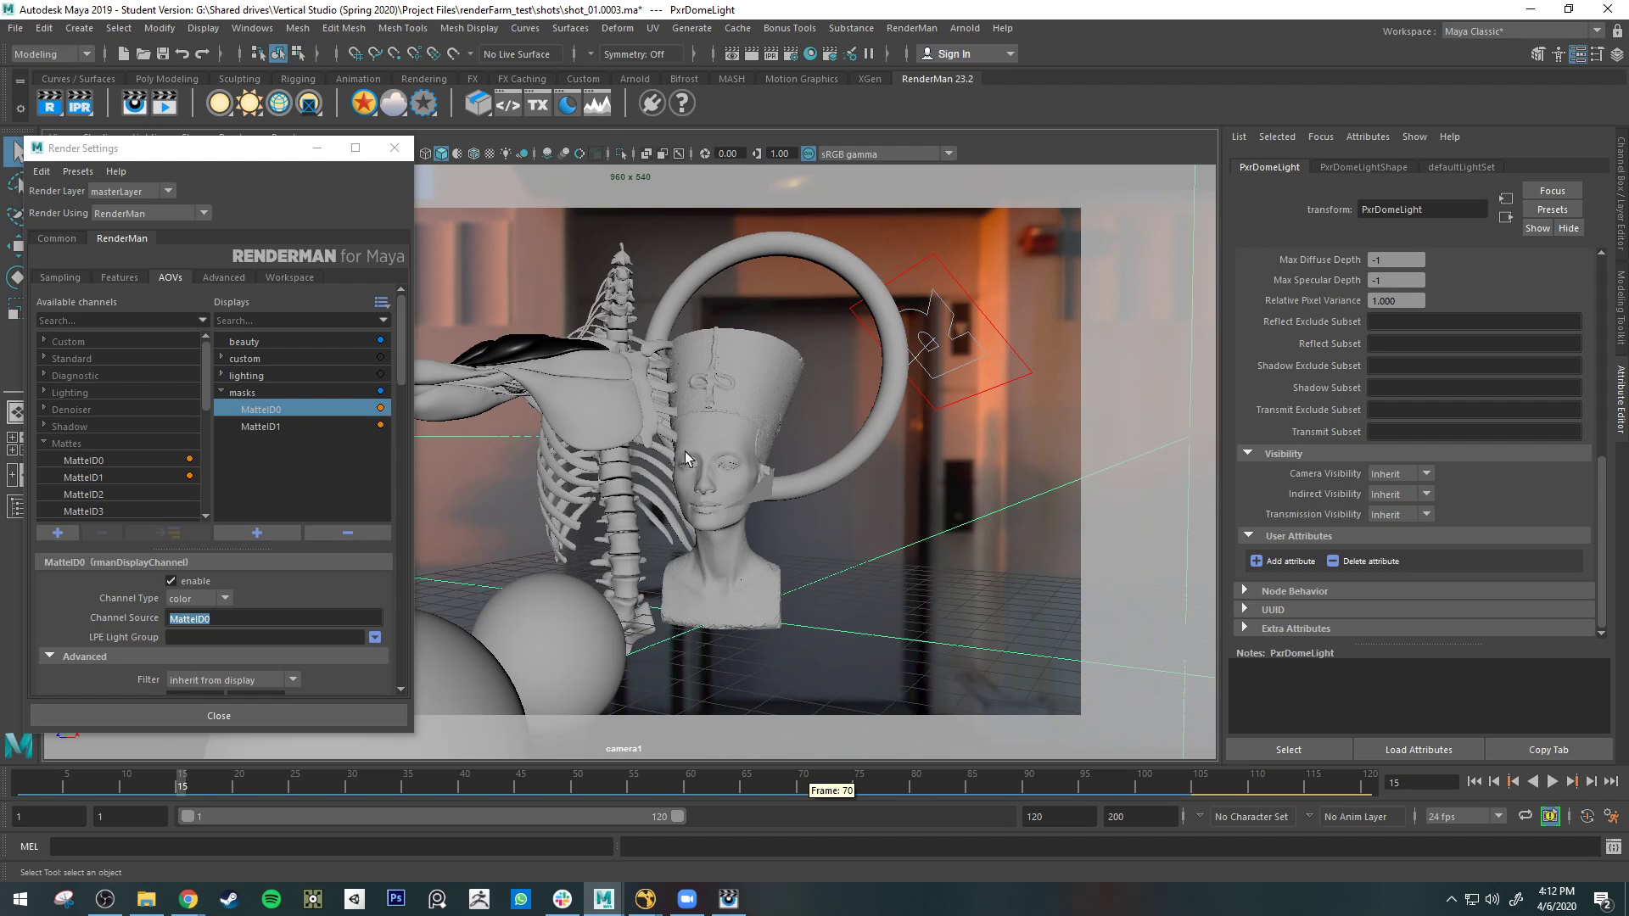
pyautogui.rightClick(271, 613)
pyautogui.click(285, 427)
# - Select the Nefertiti bust and delete its MatteID0 user attribute
pyautogui.click(710, 488)
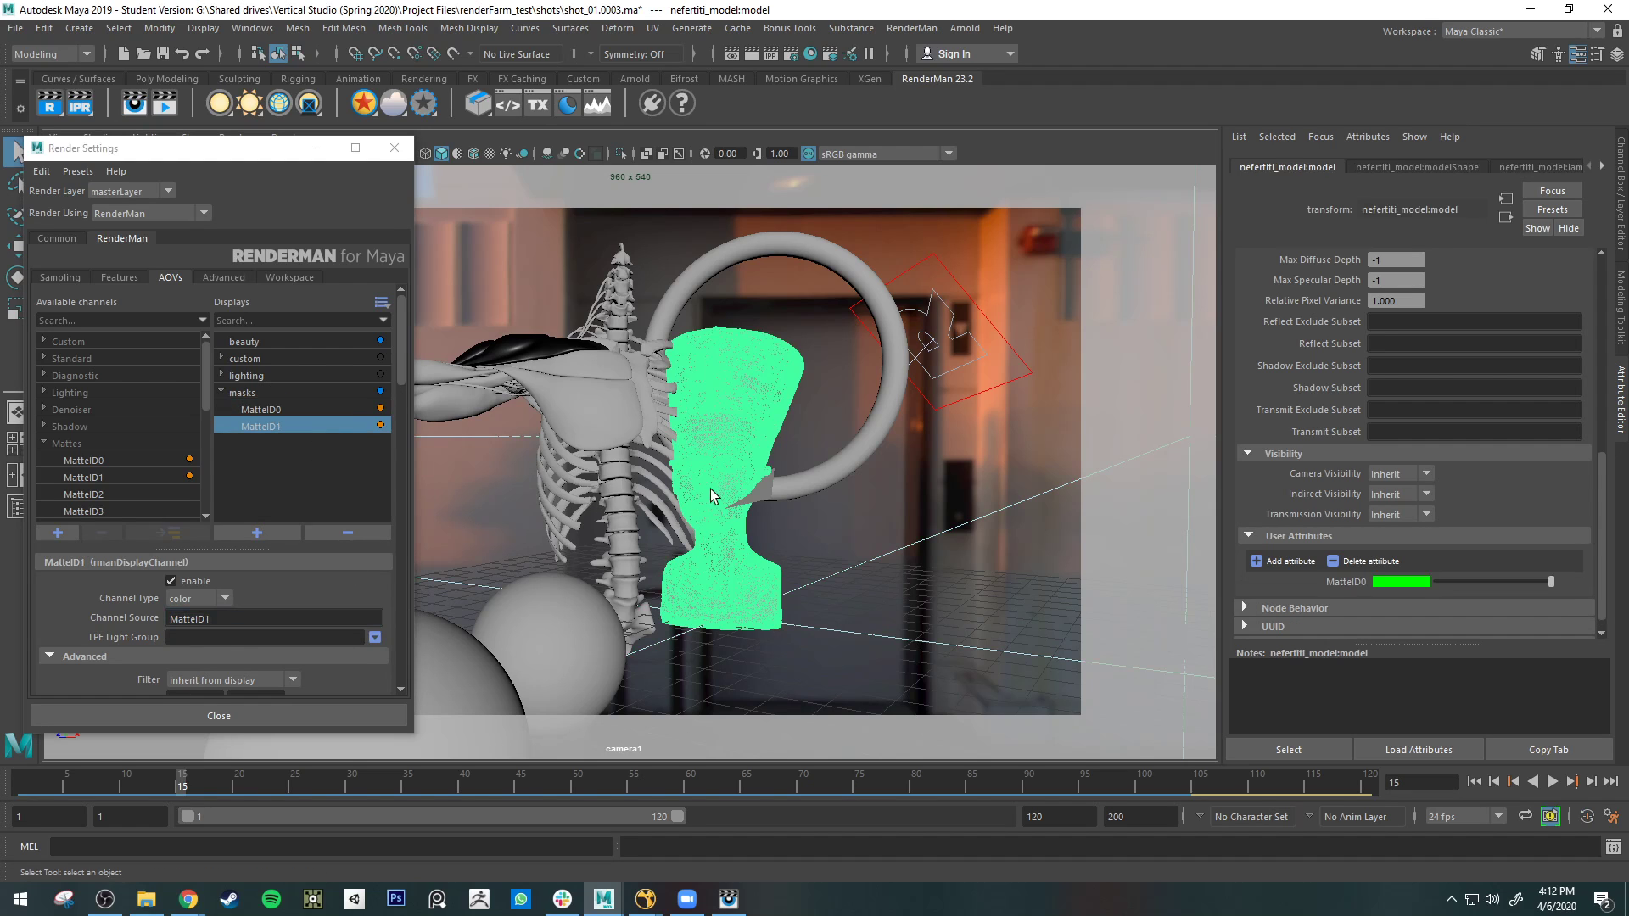
pyautogui.click(288, 409)
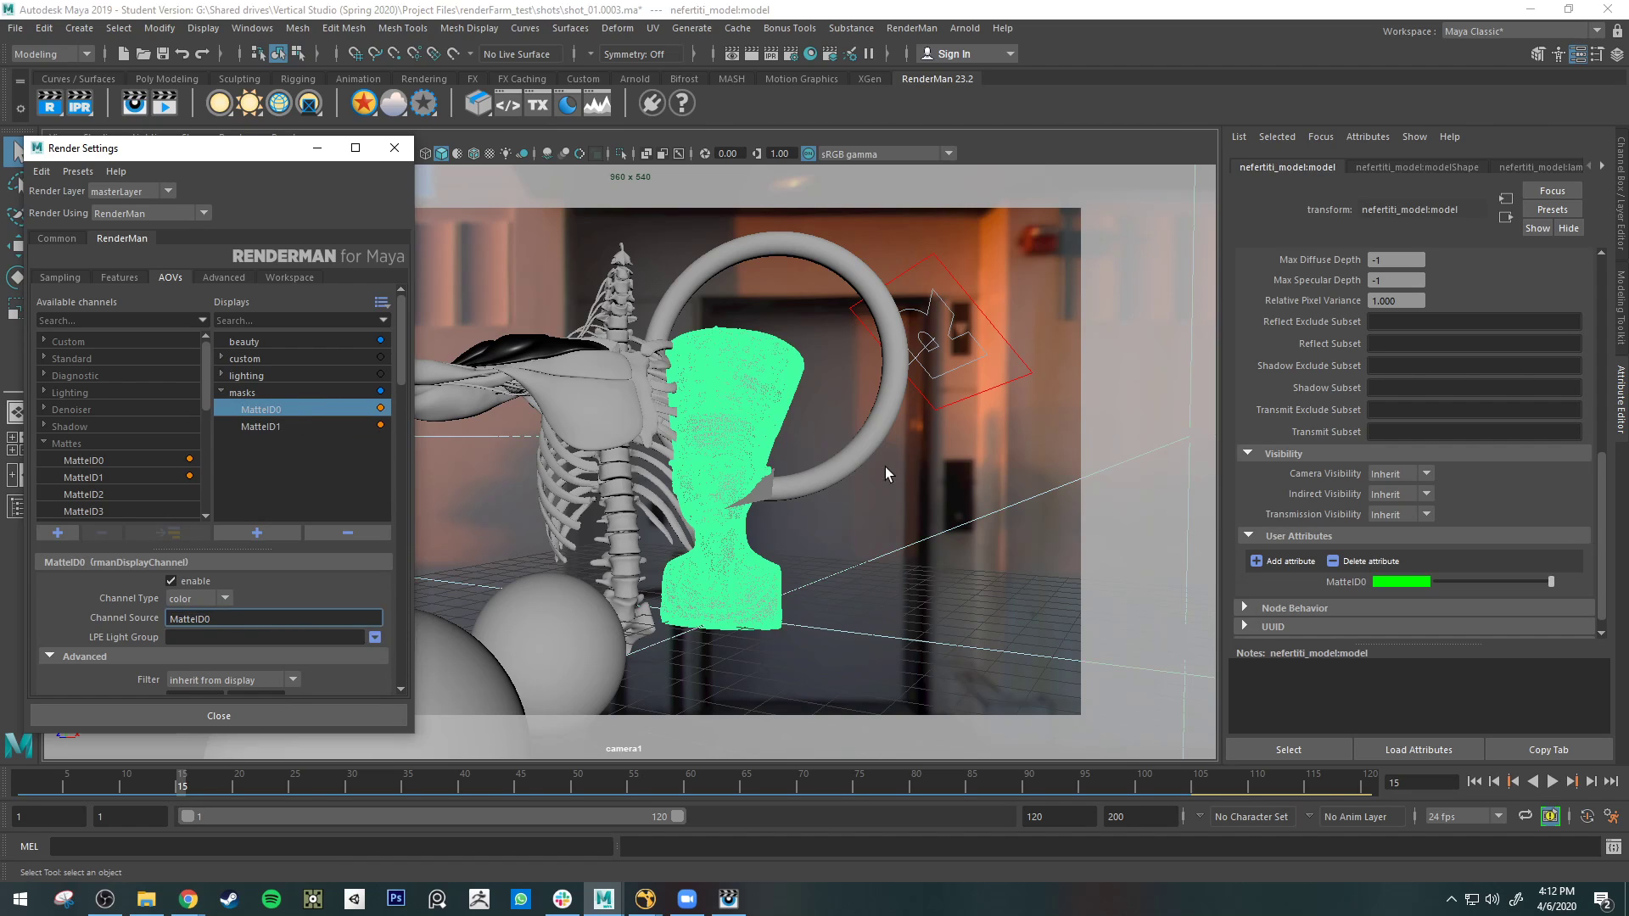
pyautogui.click(1347, 563)
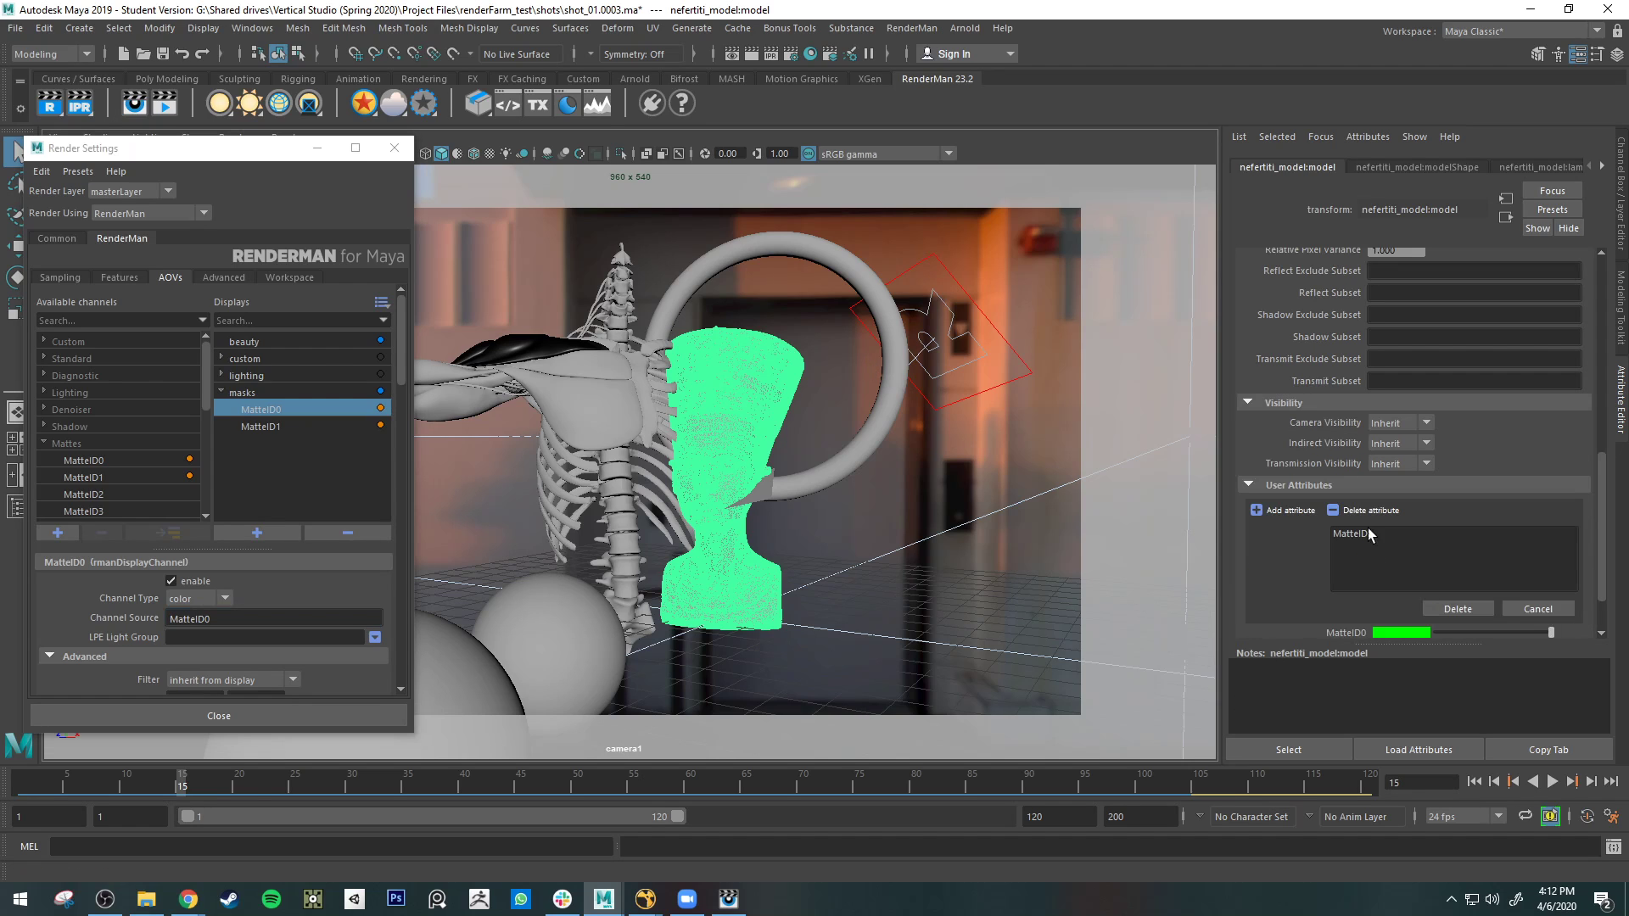
pyautogui.click(1481, 609)
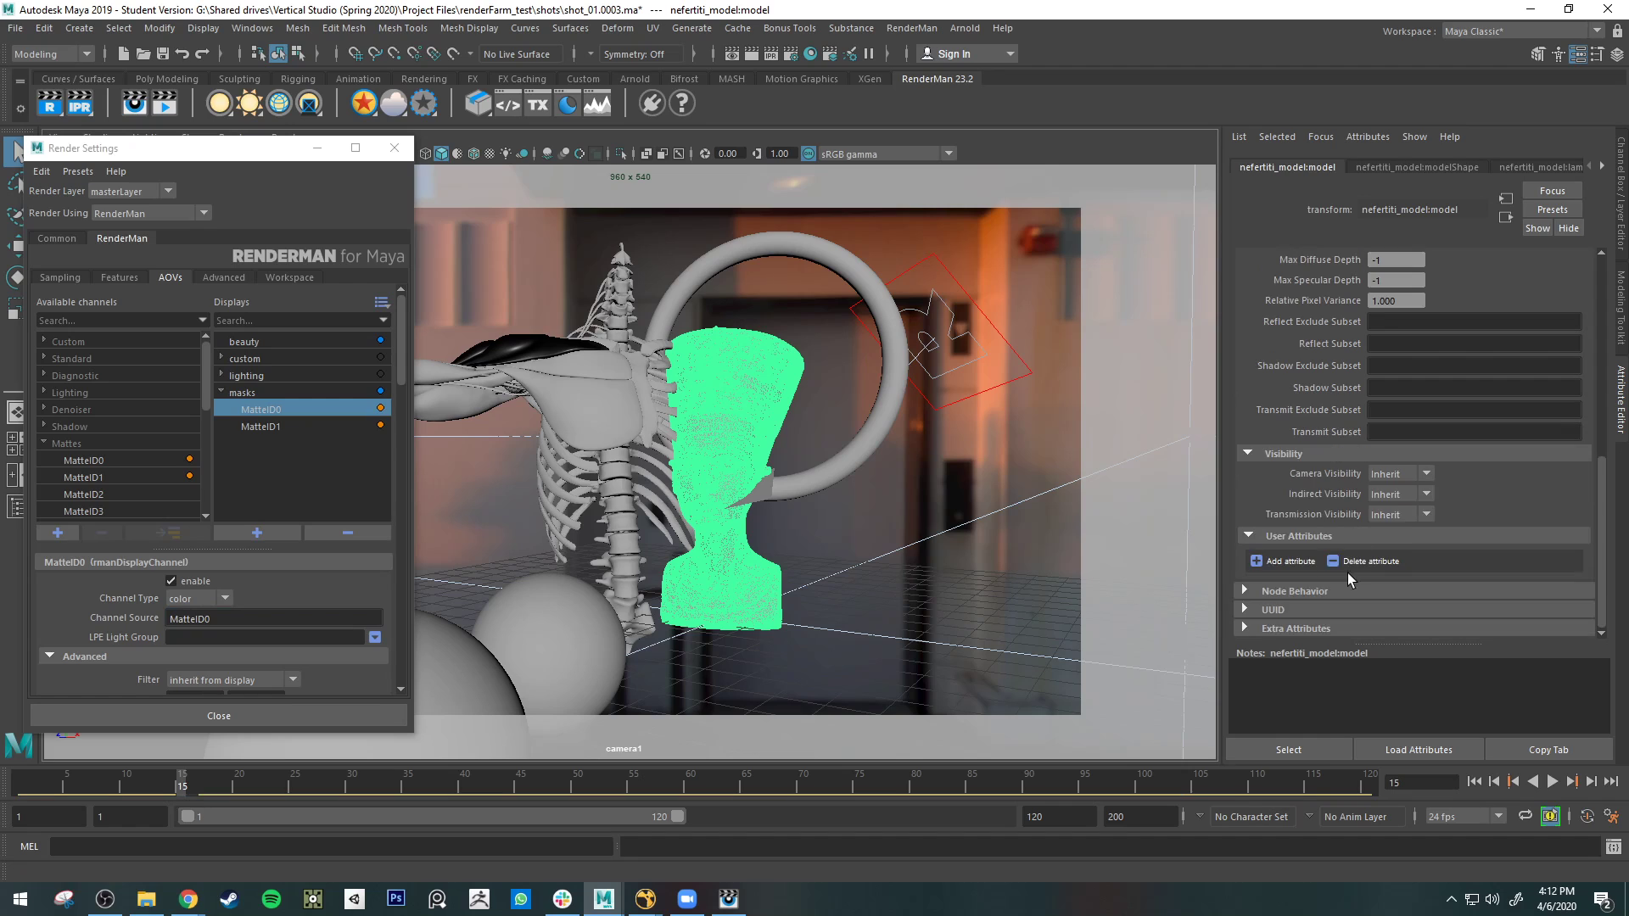
# - Examine where the User Attributes sit within the bust's RenderMan attributes, starting from its transform attributes
pyautogui.click(621, 395)
pyautogui.click(753, 454)
pyautogui.scroll(5, 1281, 316)
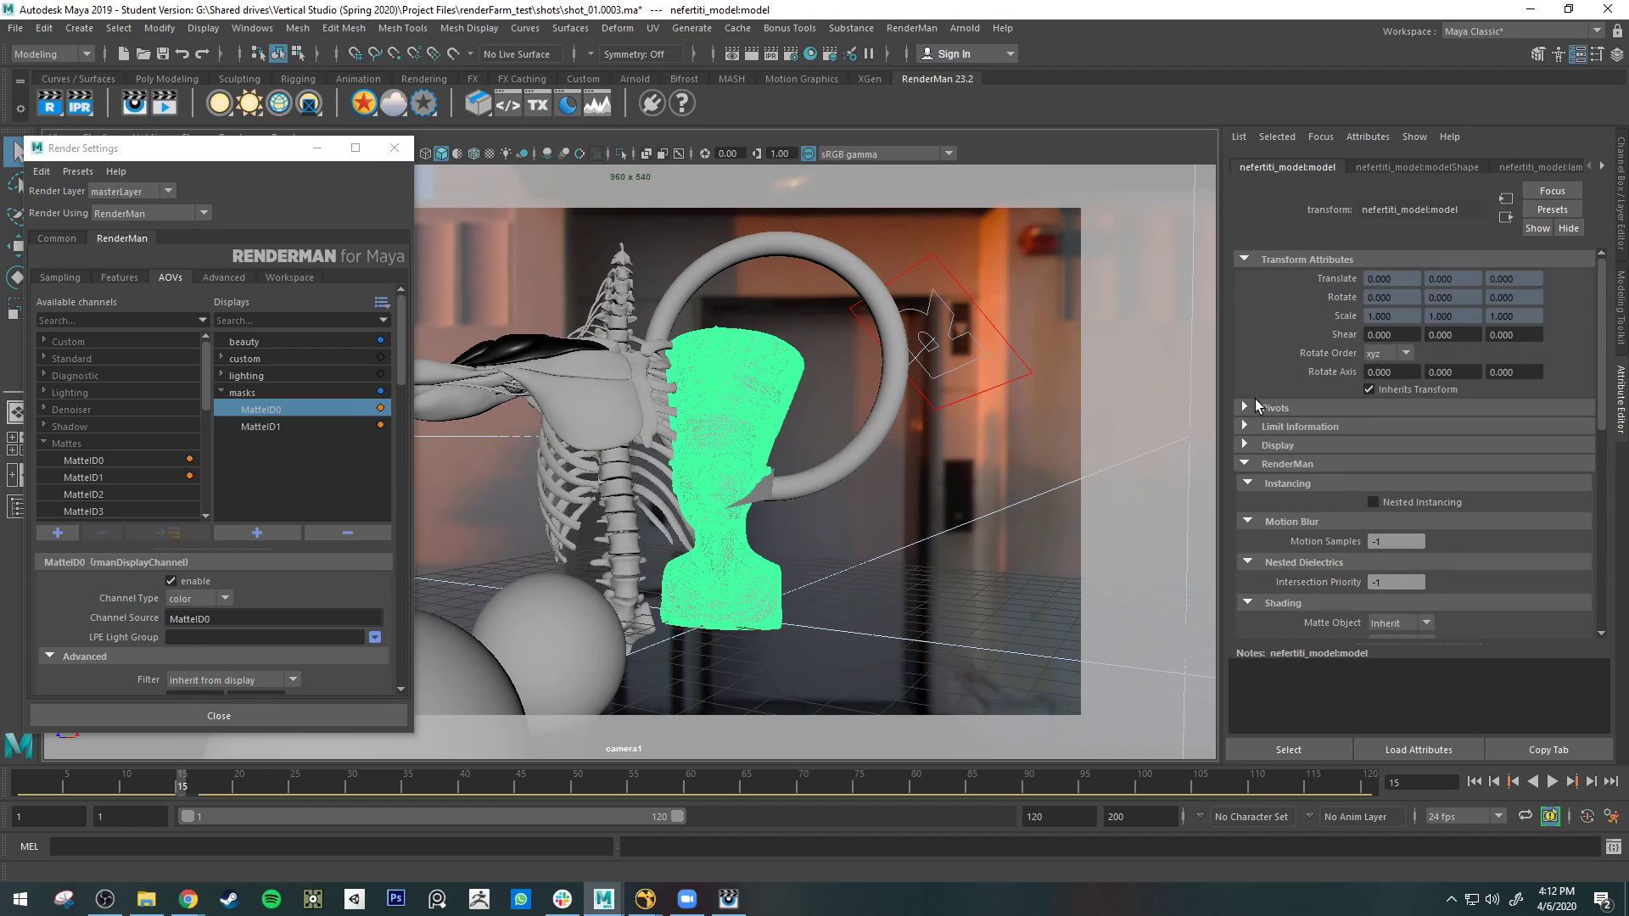
pyautogui.click(1244, 464)
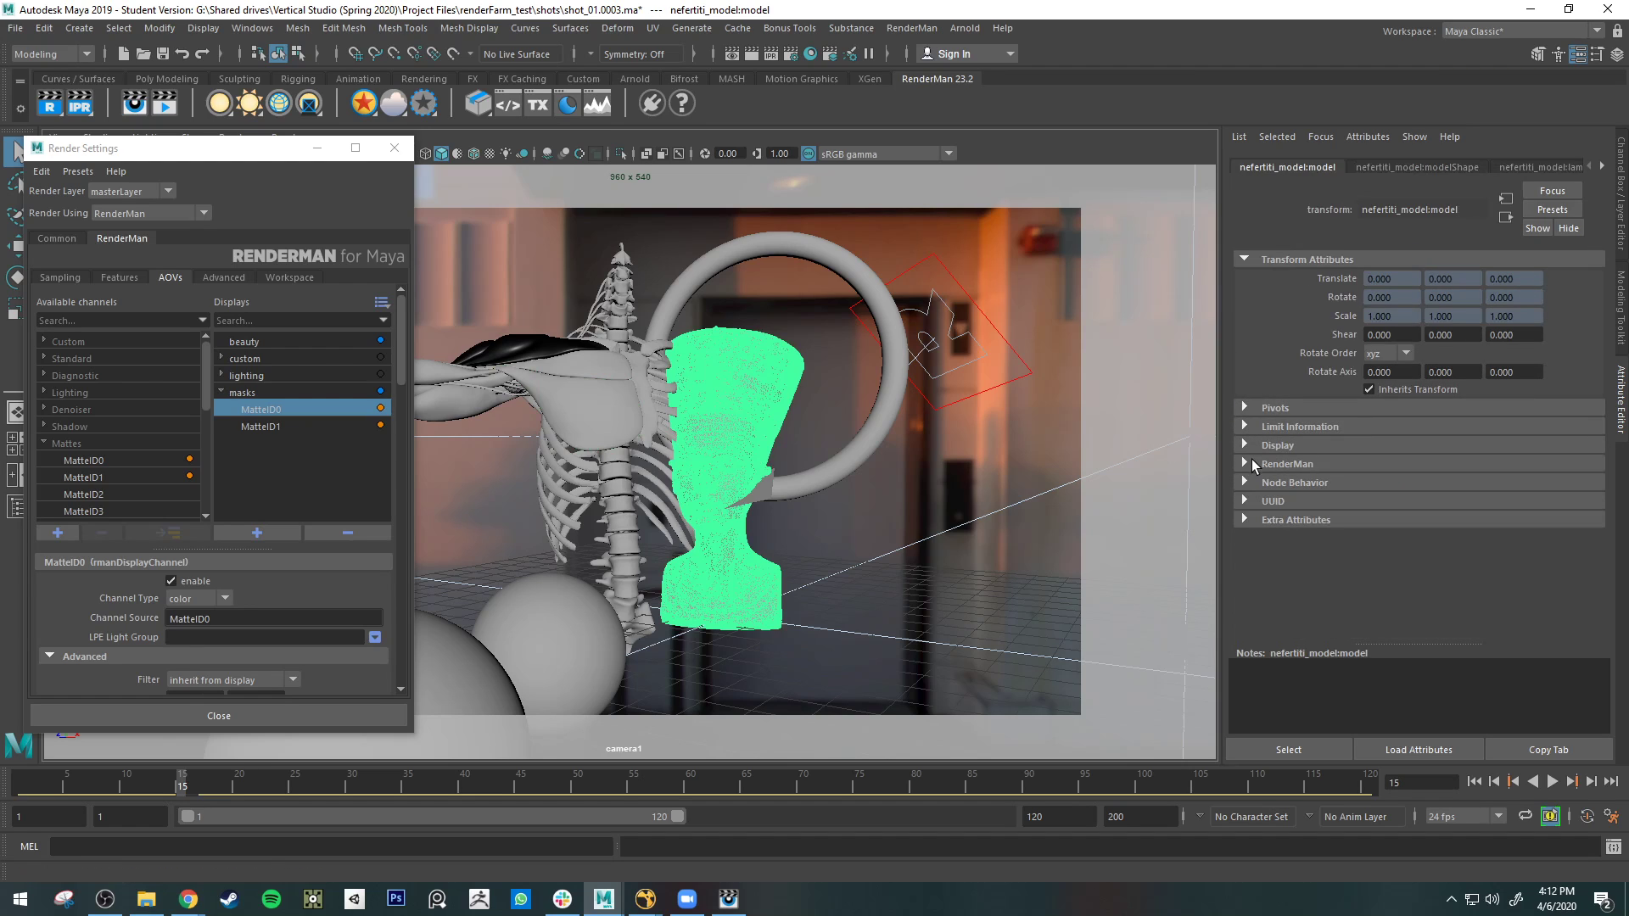
pyautogui.click(1245, 463)
pyautogui.scroll(-5, 1284, 460)
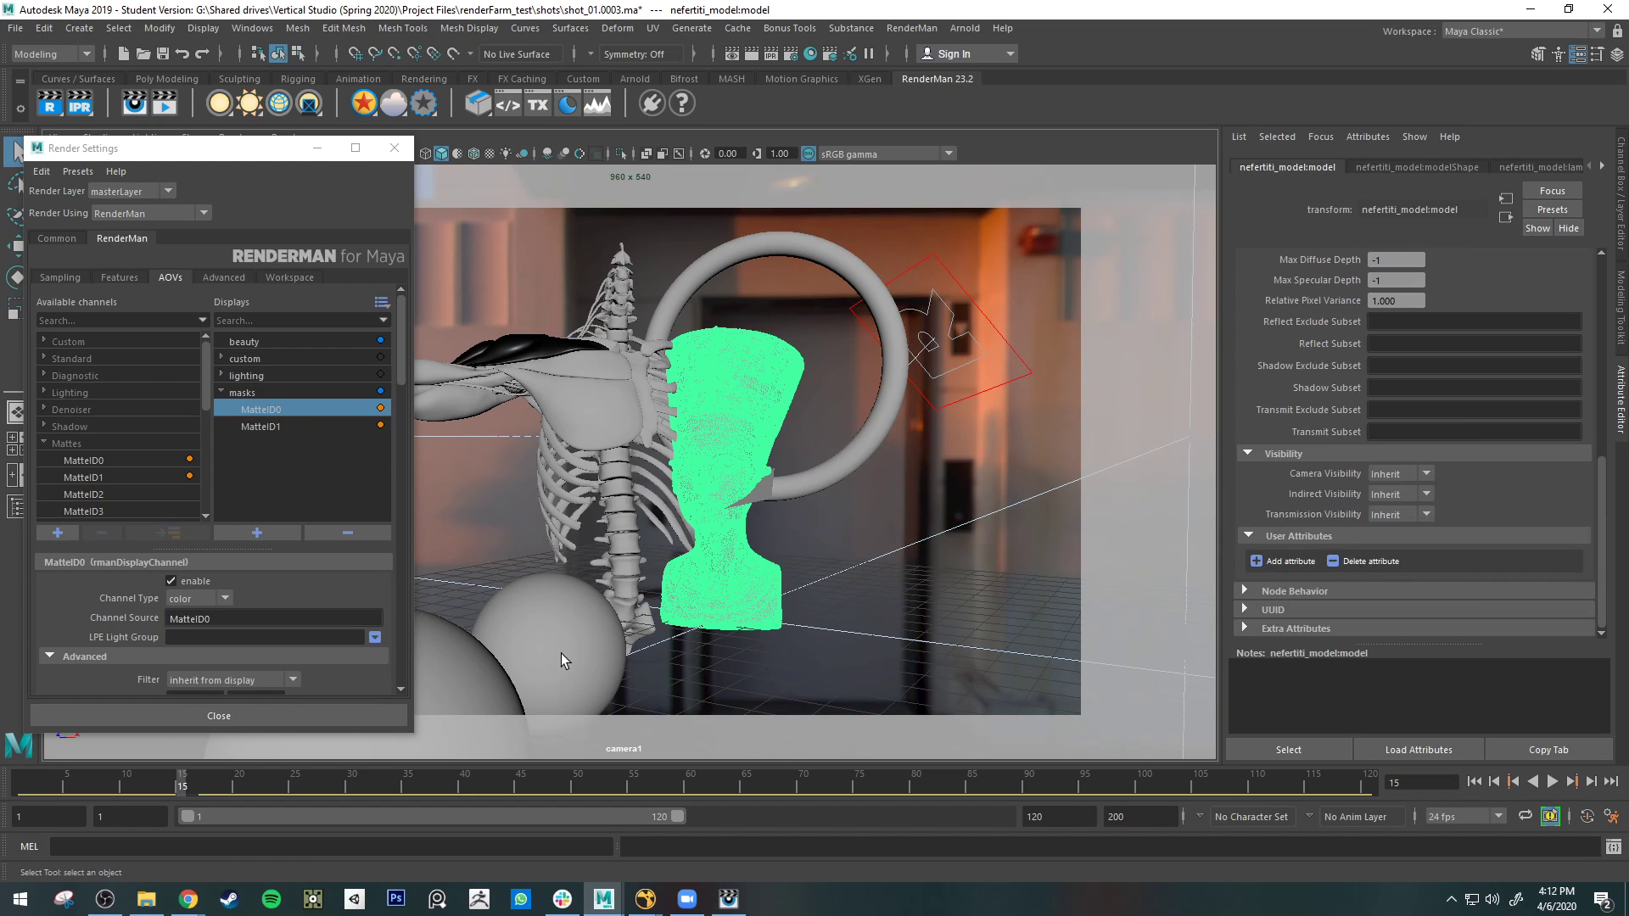
# - Start a new user attribute on the Nefertiti bust, naming it MatteID0 from the display's Channel Source and keeping the color type
pyautogui.click(1257, 562)
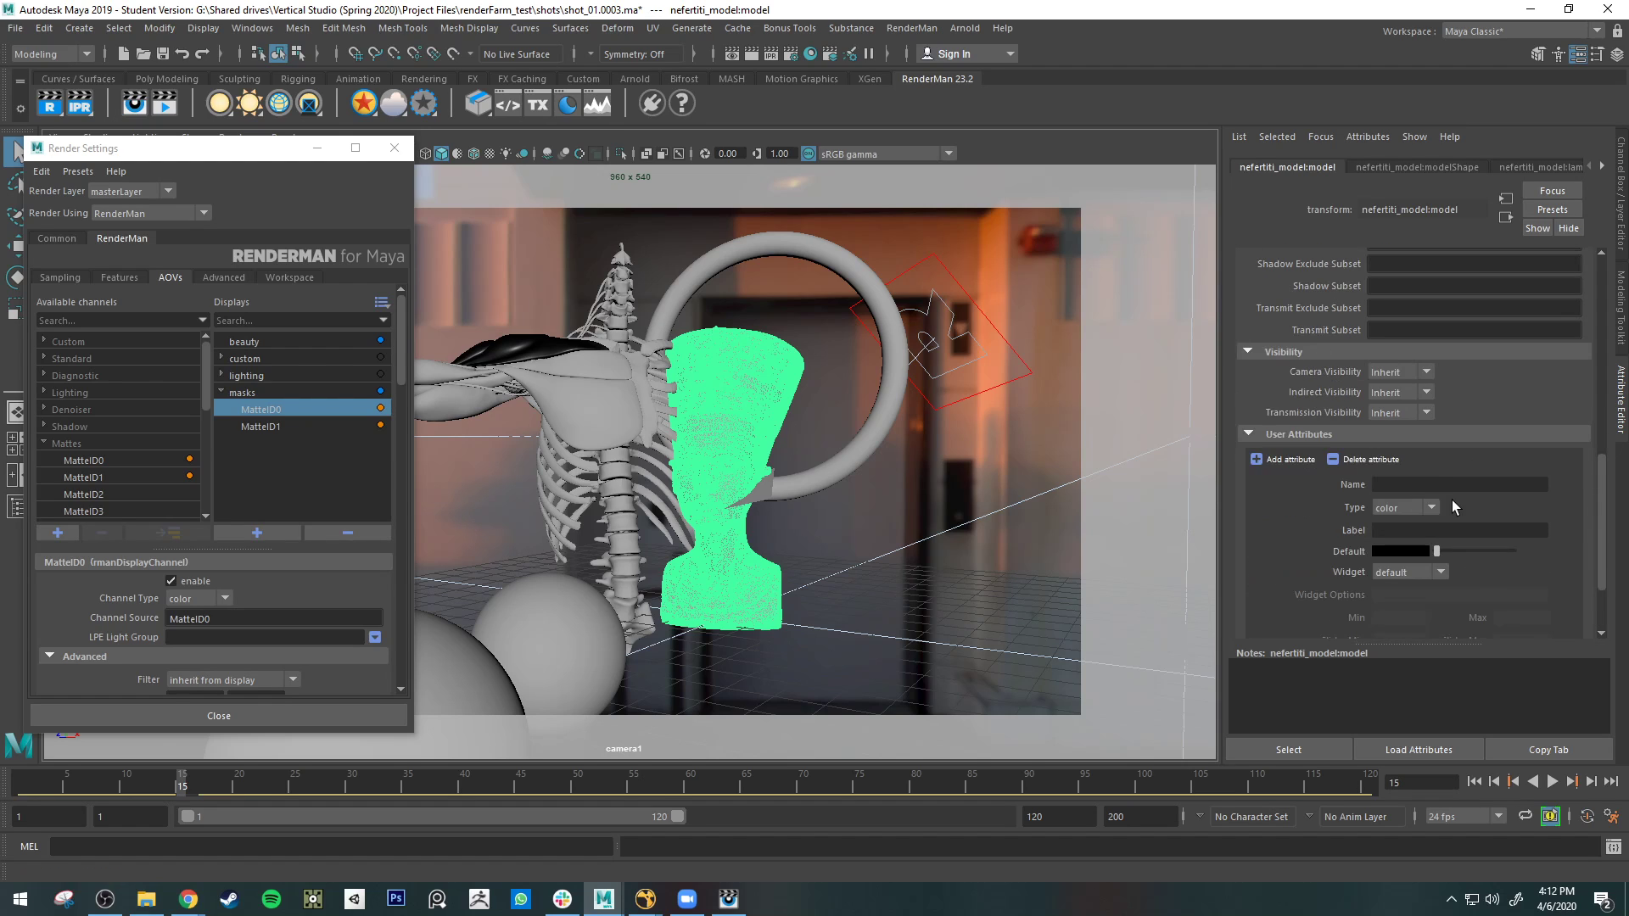
pyautogui.click(1393, 483)
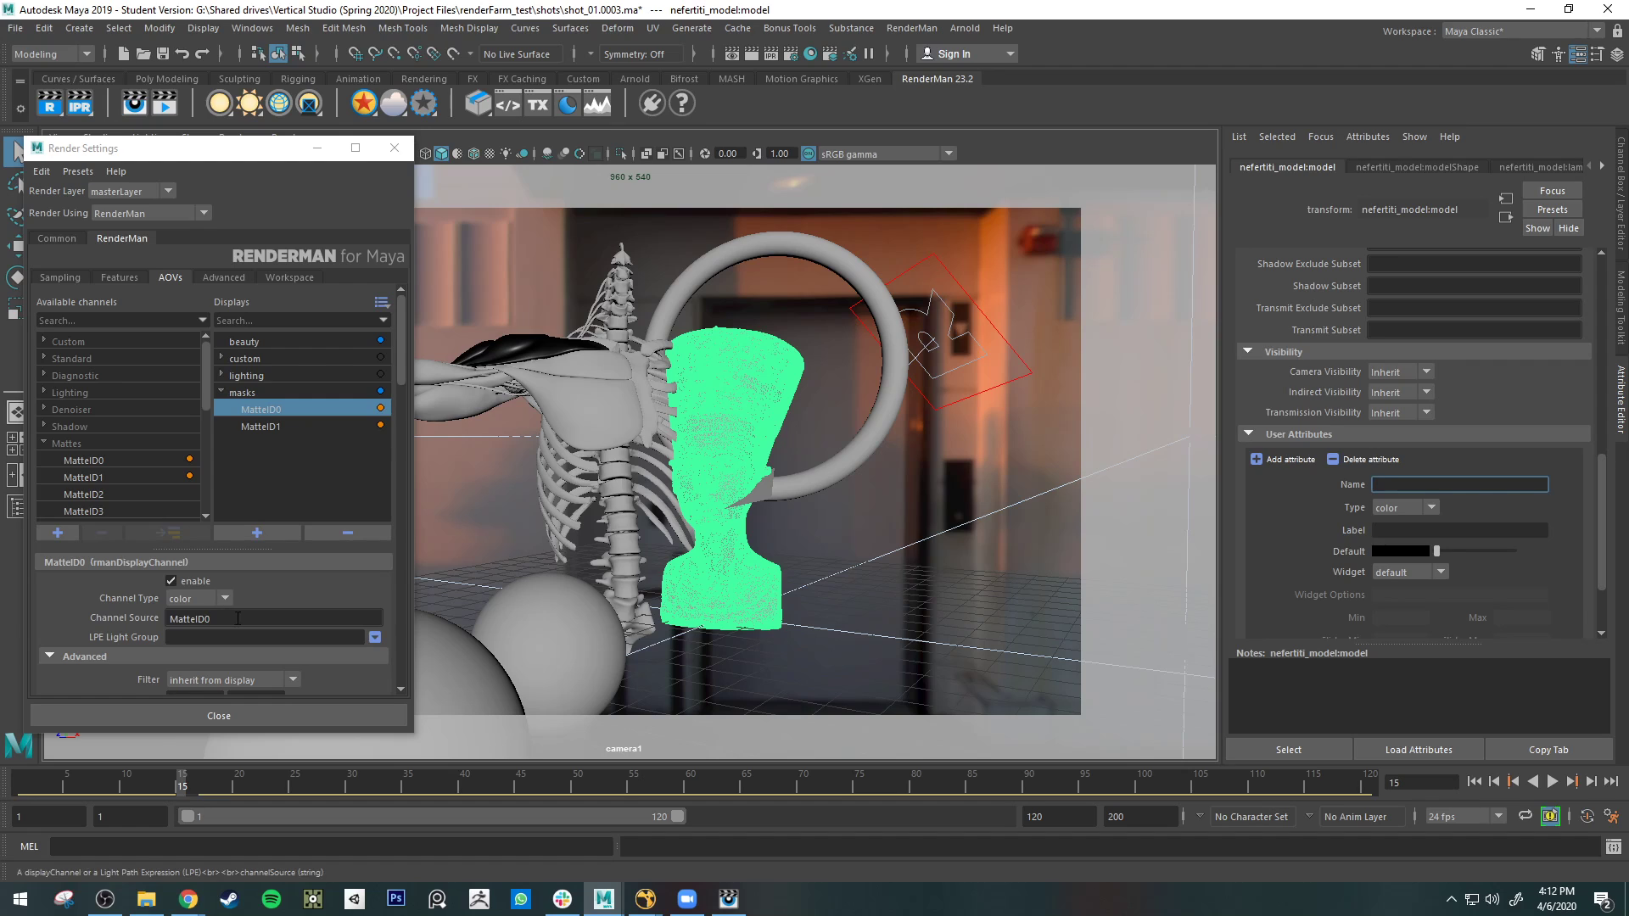
pyautogui.moveTo(237, 619); pyautogui.dragTo(106, 621)
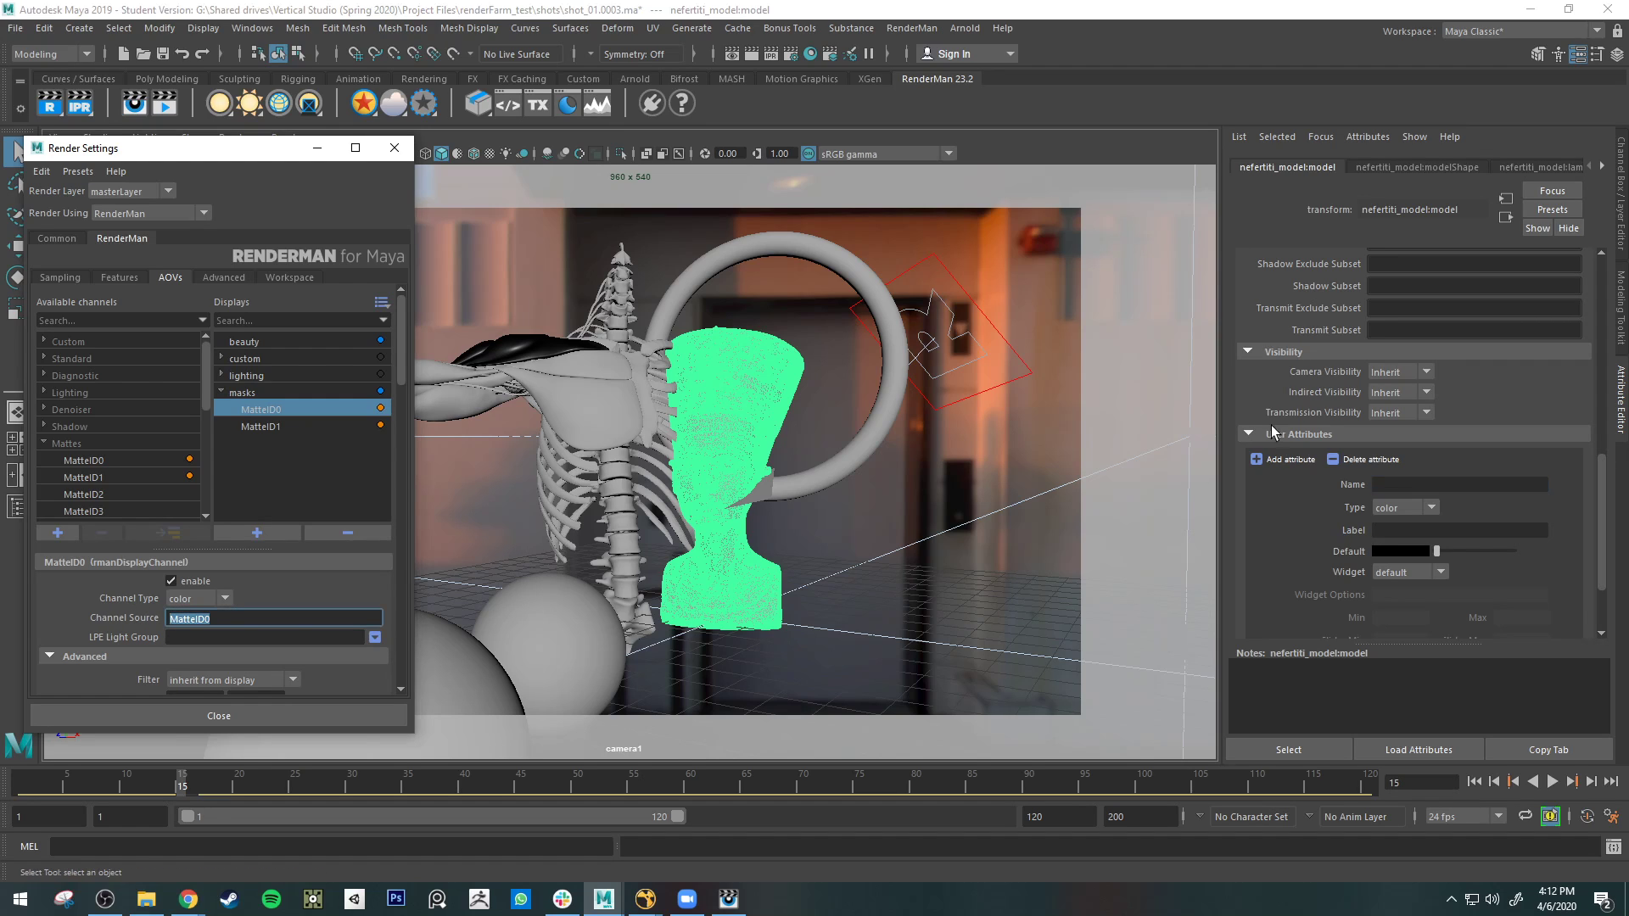
pyautogui.click(1433, 484)
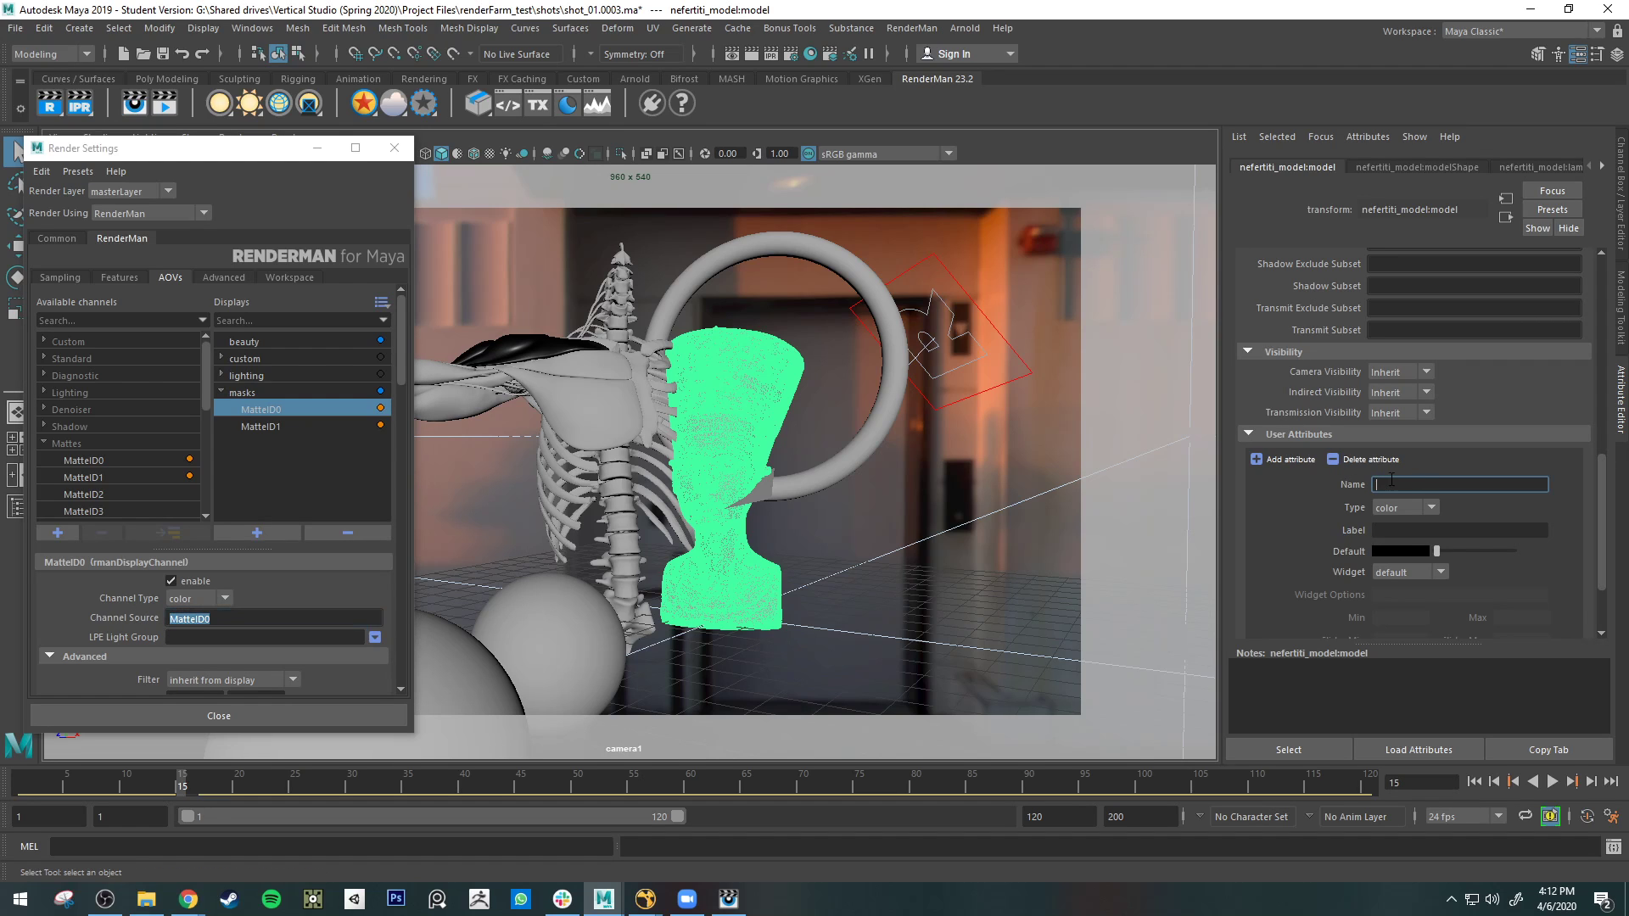
pyautogui.hotkey('ctrl', 'v')
pyautogui.press('Return')
pyautogui.click(1414, 506)
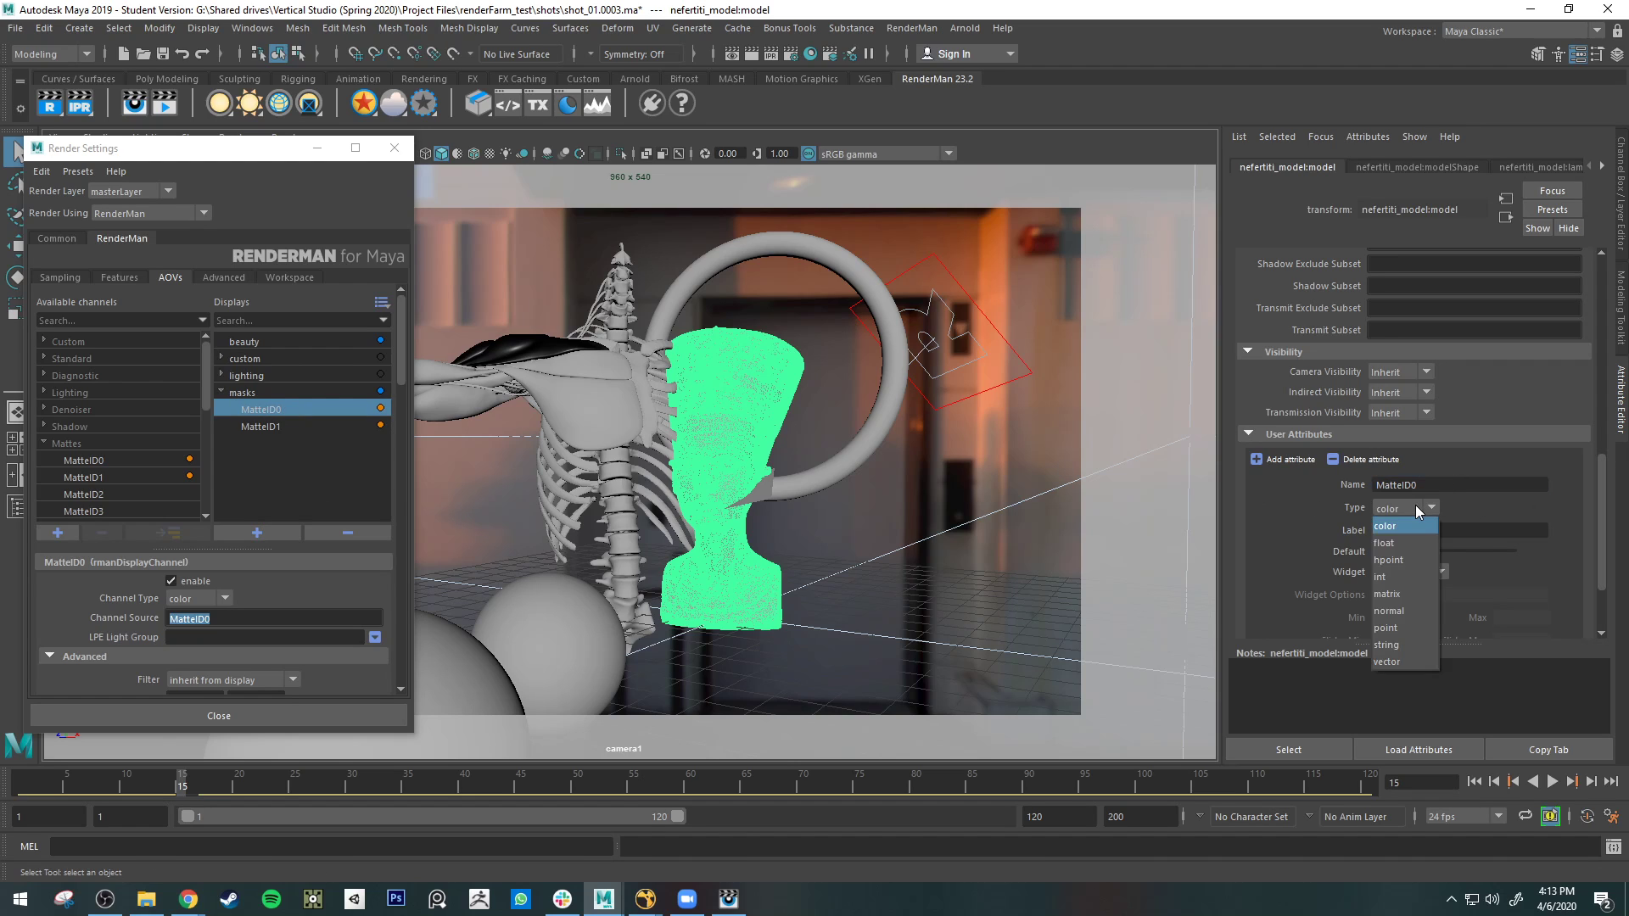
pyautogui.click(1484, 599)
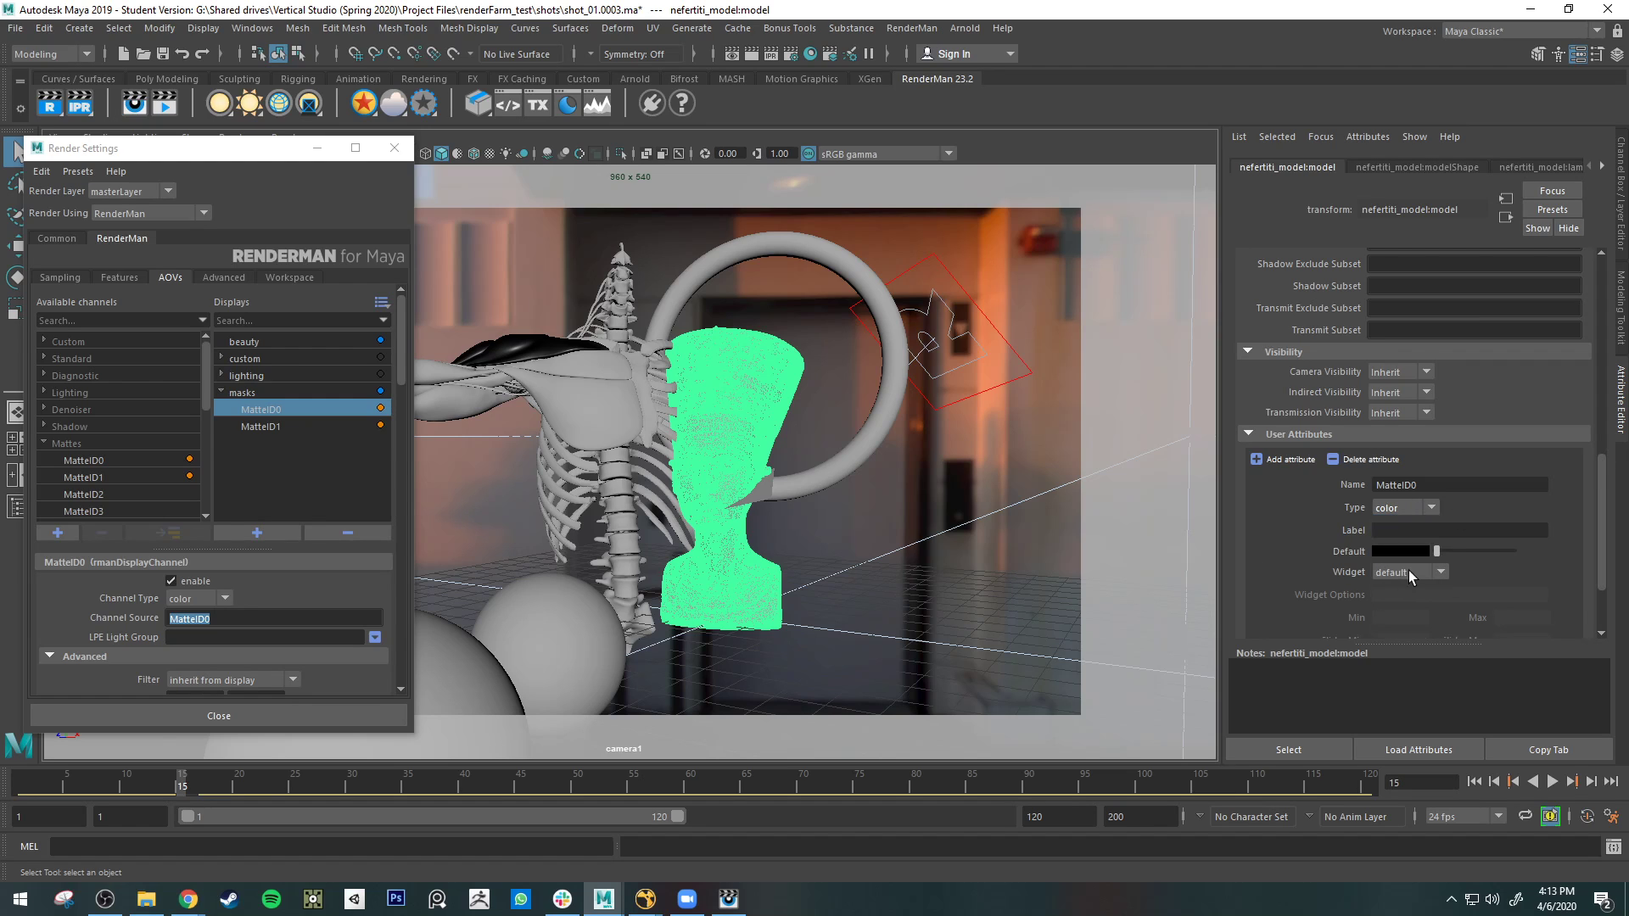
pyautogui.scroll(-3, 1358, 574)
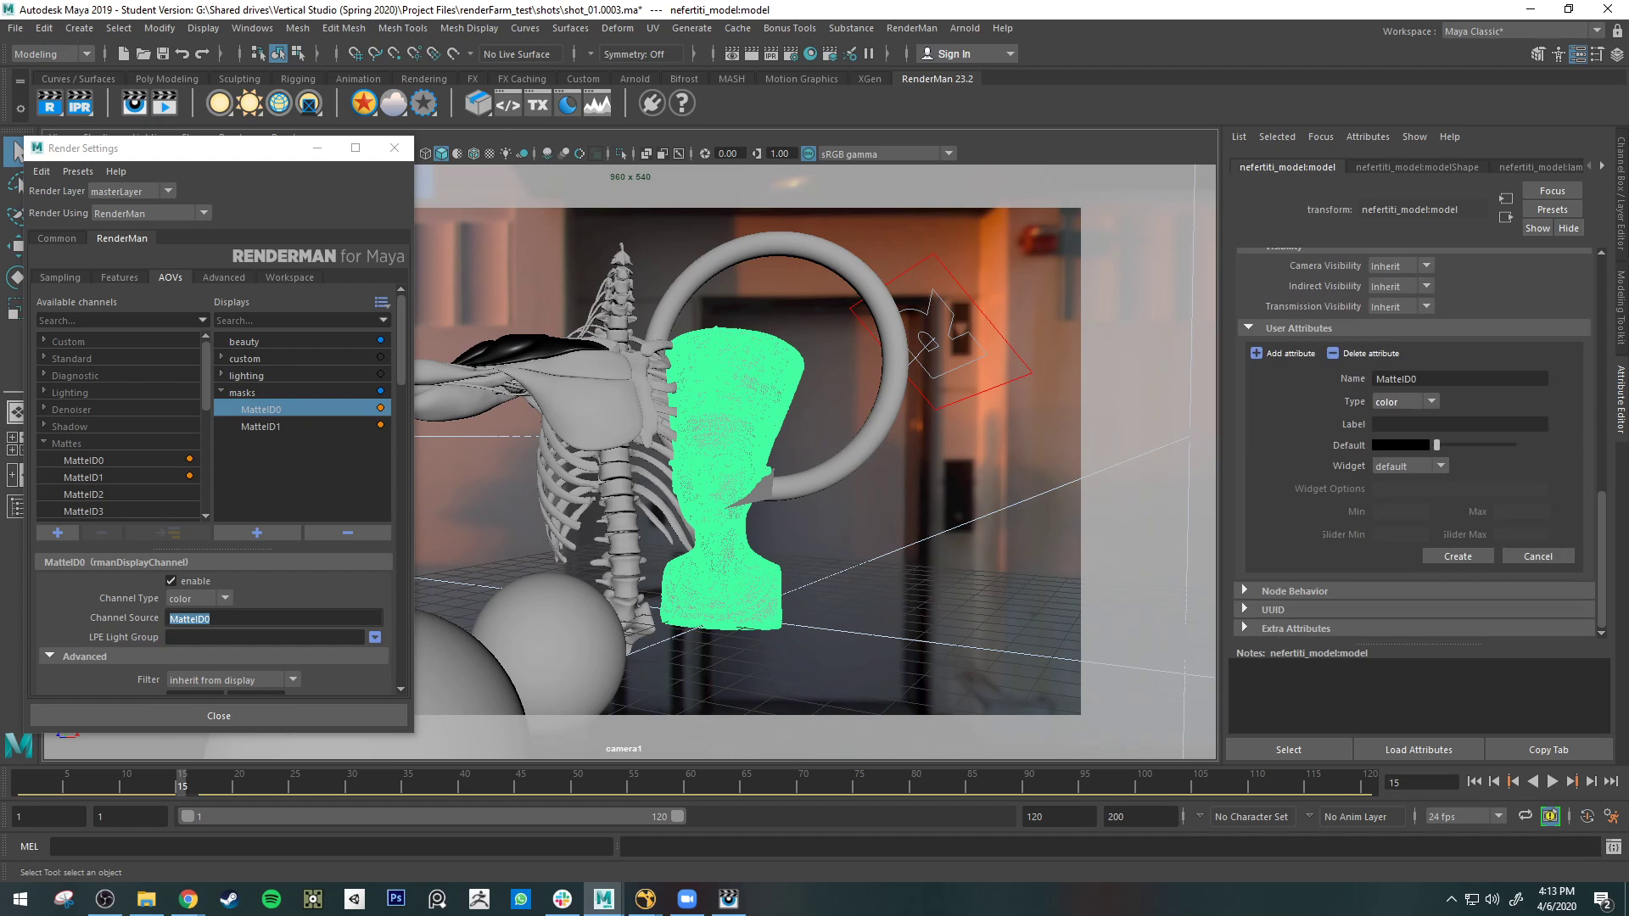
pyautogui.moveTo(1628, 331); pyautogui.dragTo(1628, 255)
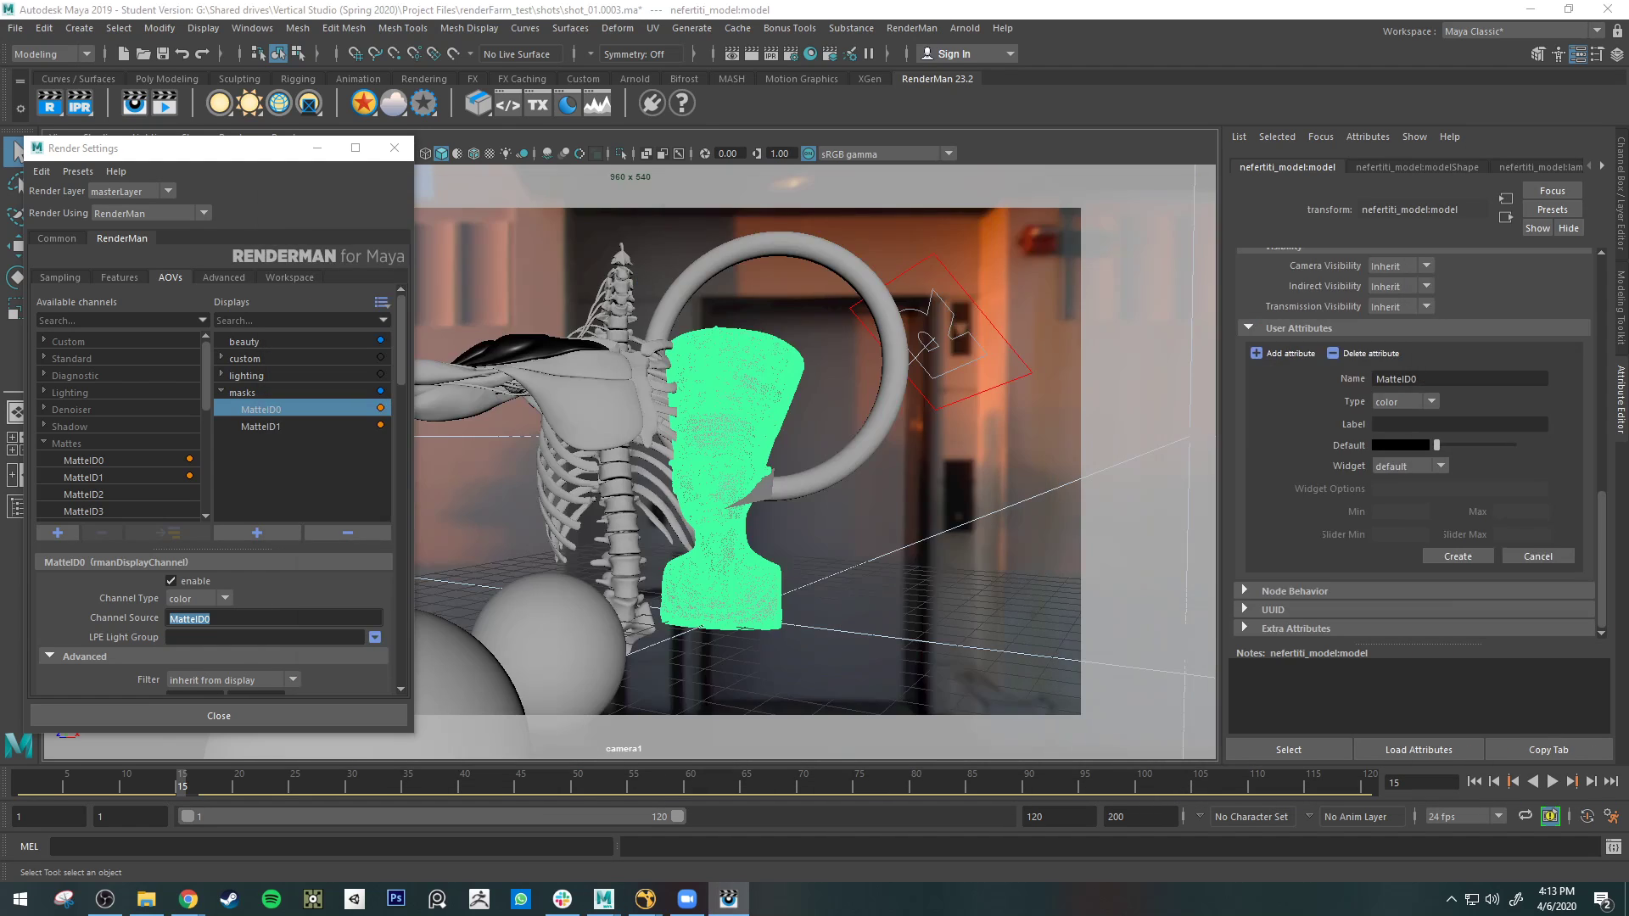
# - Try pure red, green, blue, yellow, cyan and magenta as default colors for the new MatteID0 attribute
pyautogui.click(1410, 444)
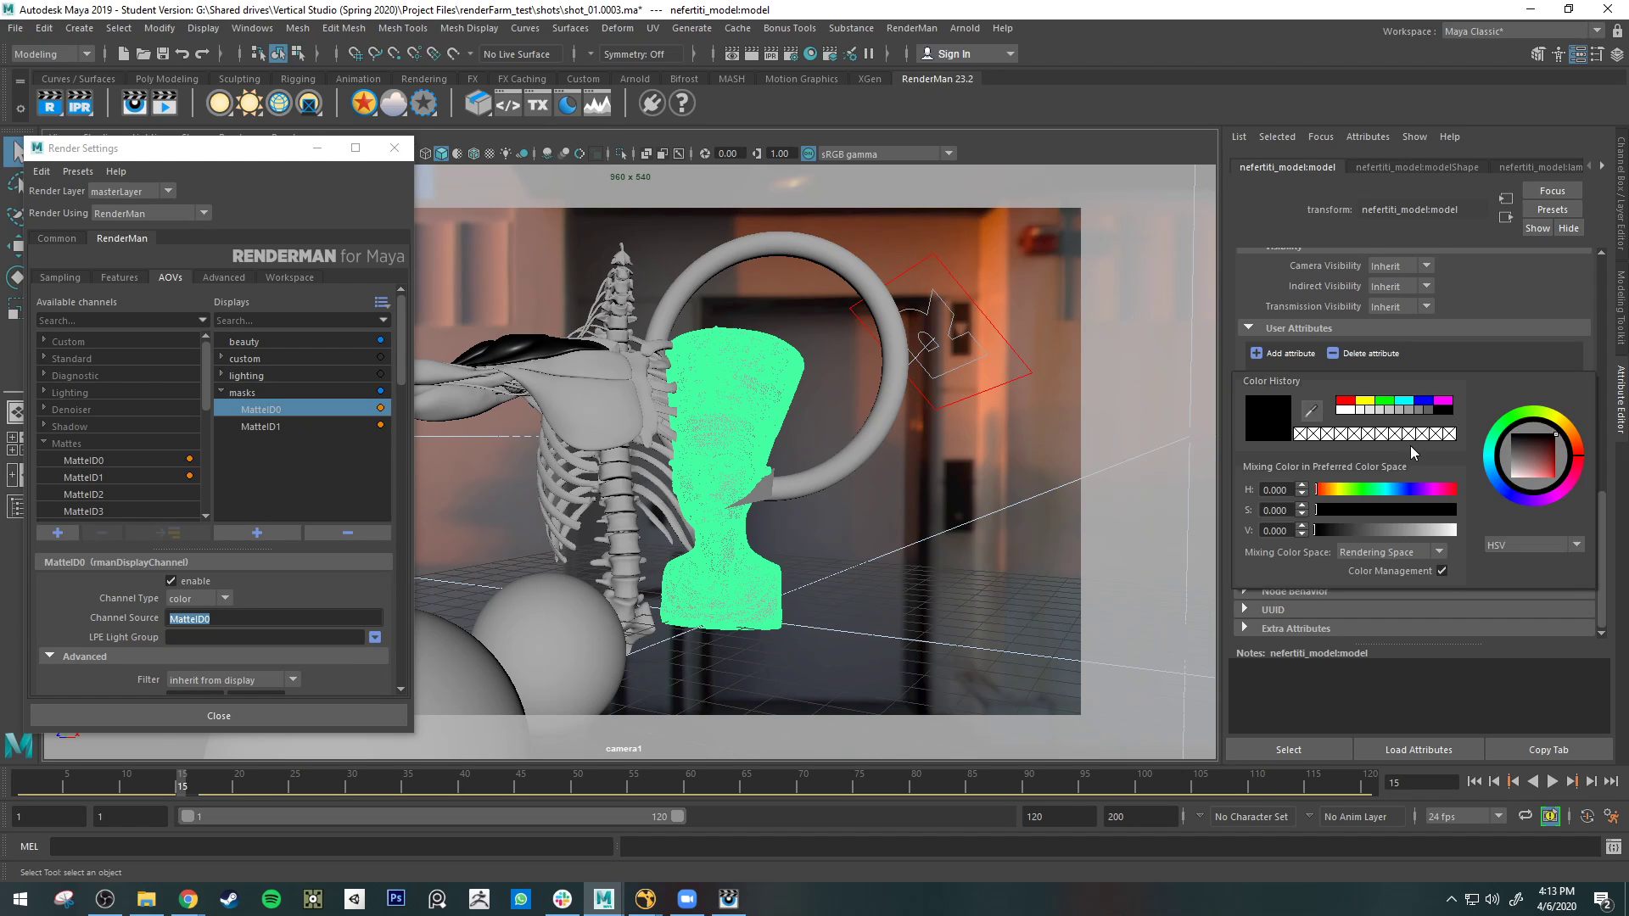
pyautogui.click(1391, 405)
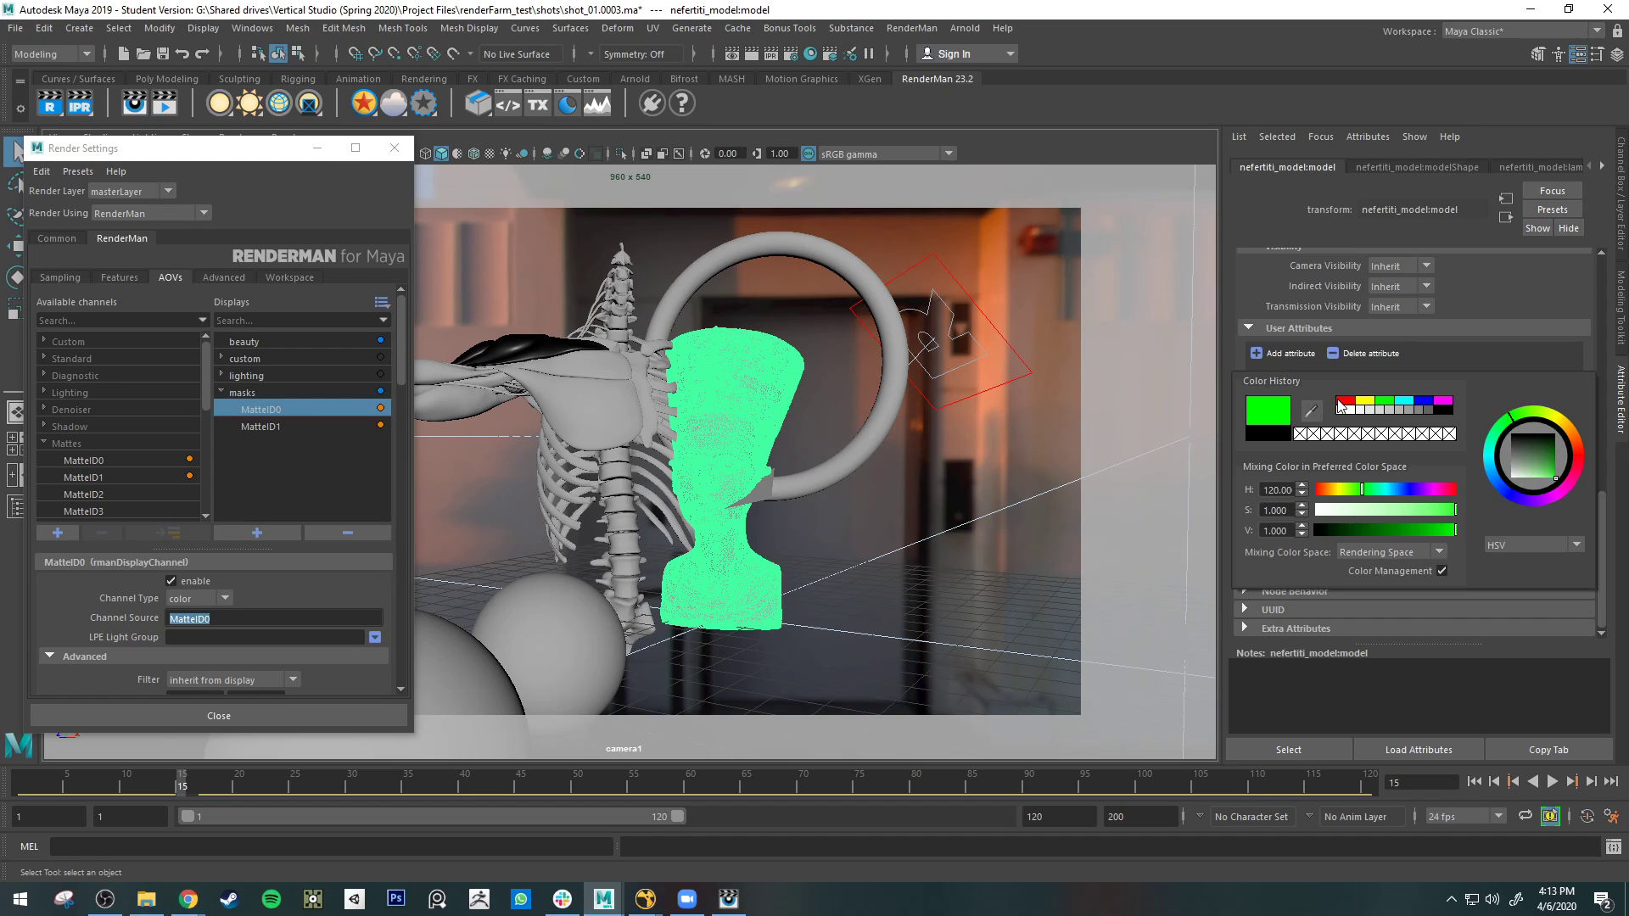
pyautogui.click(1424, 401)
pyautogui.click(1345, 401)
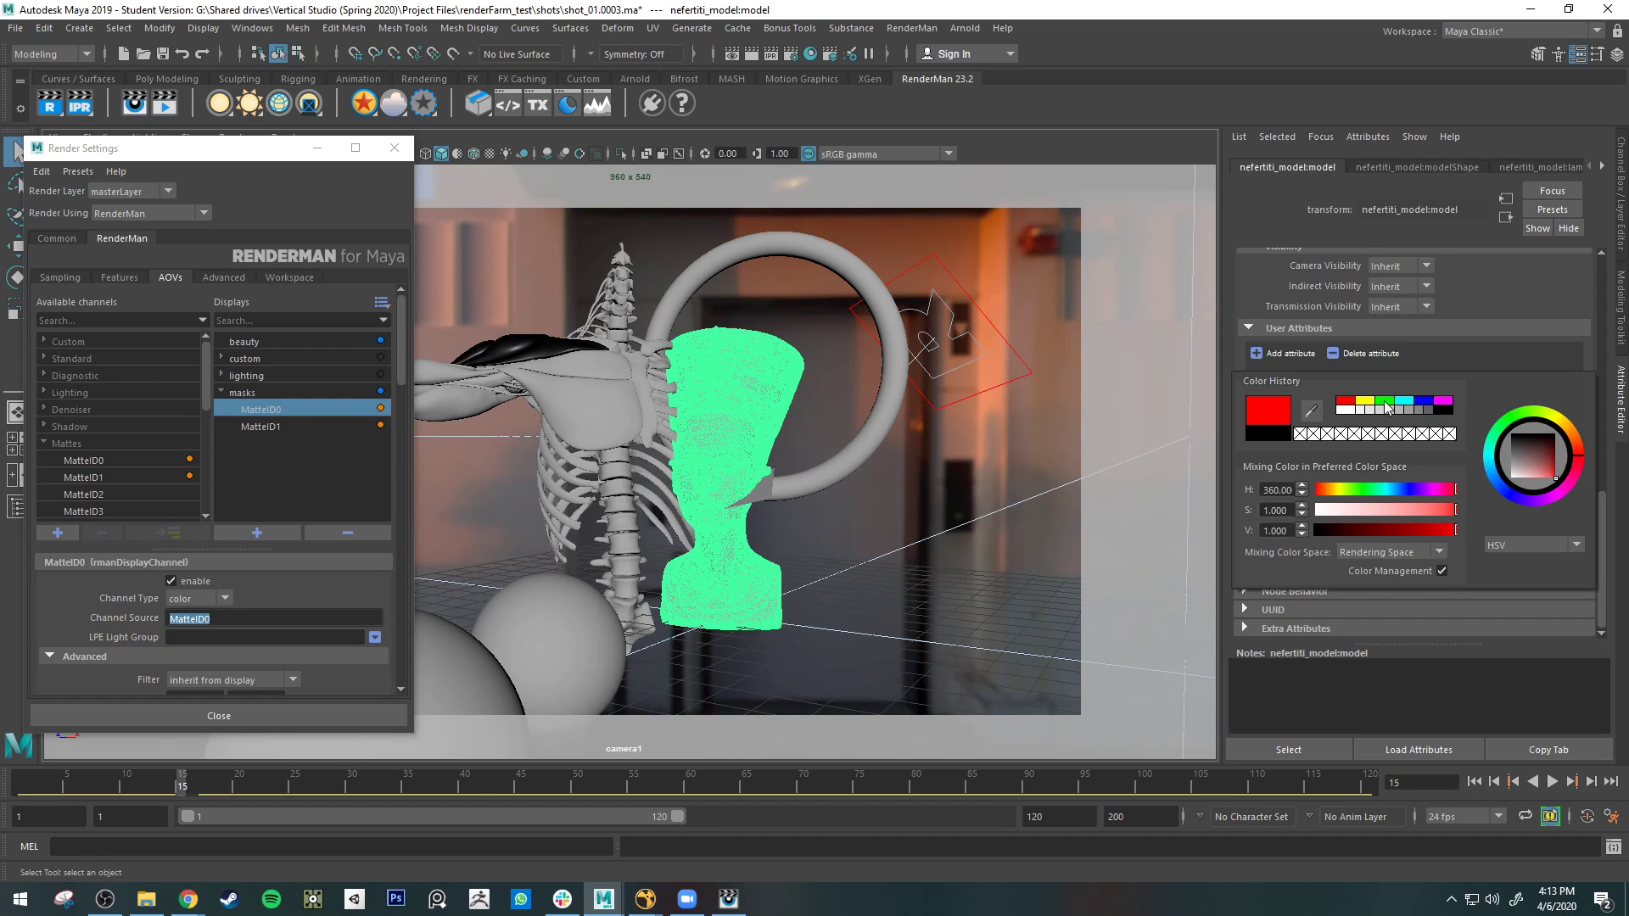
pyautogui.click(1386, 404)
pyautogui.click(1367, 402)
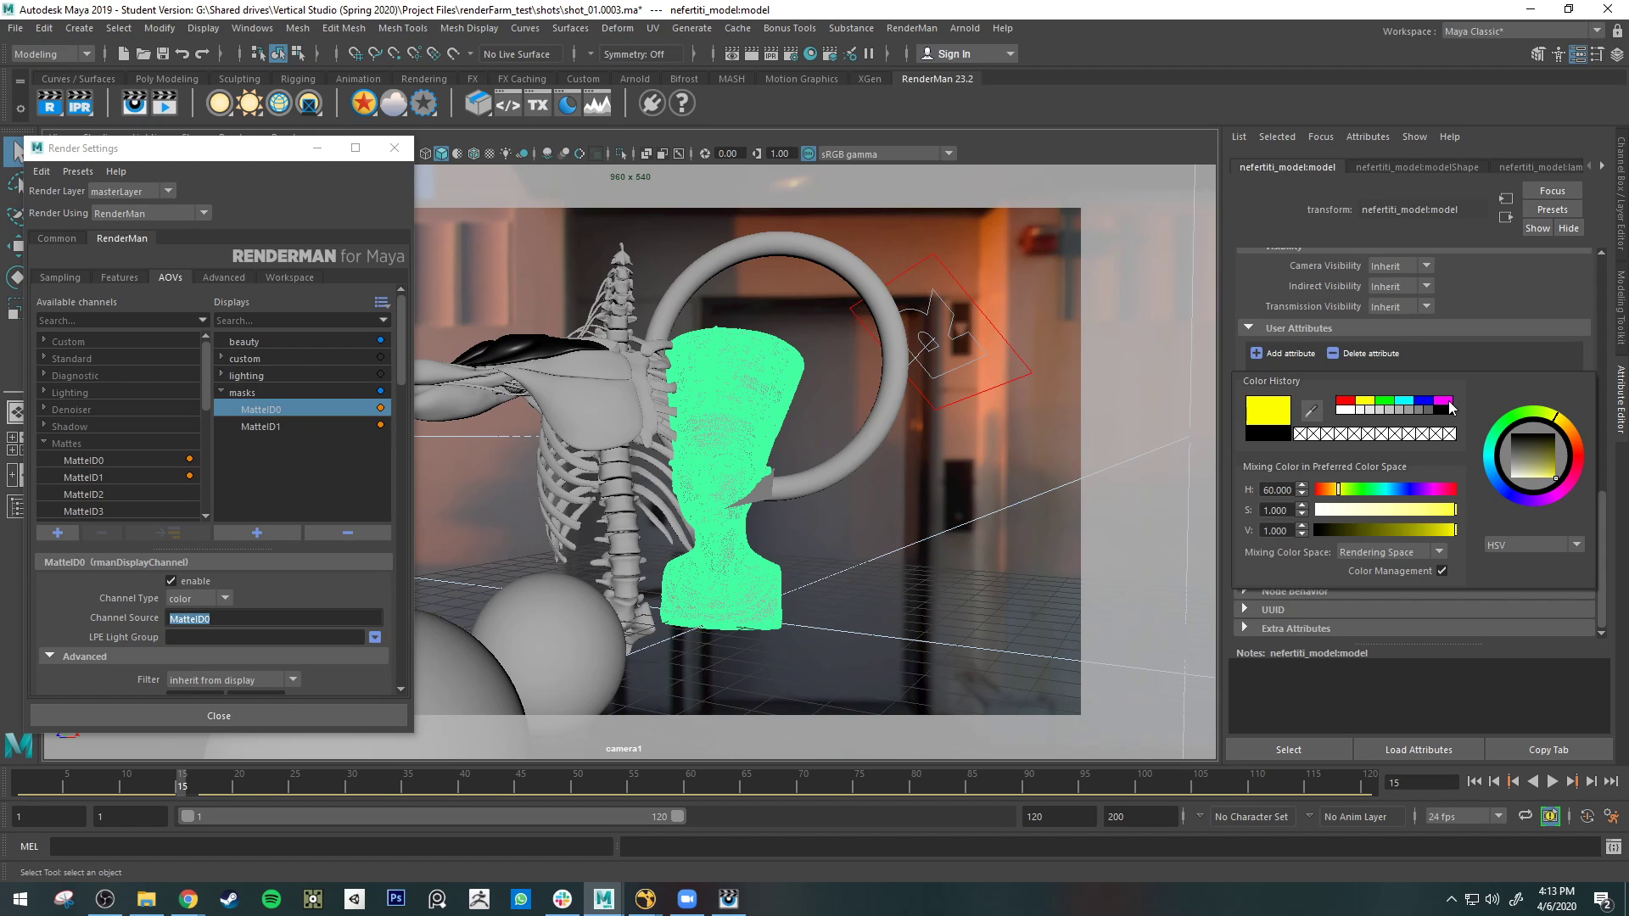
pyautogui.click(1448, 402)
pyautogui.click(1405, 402)
pyautogui.click(1370, 402)
pyautogui.click(1345, 400)
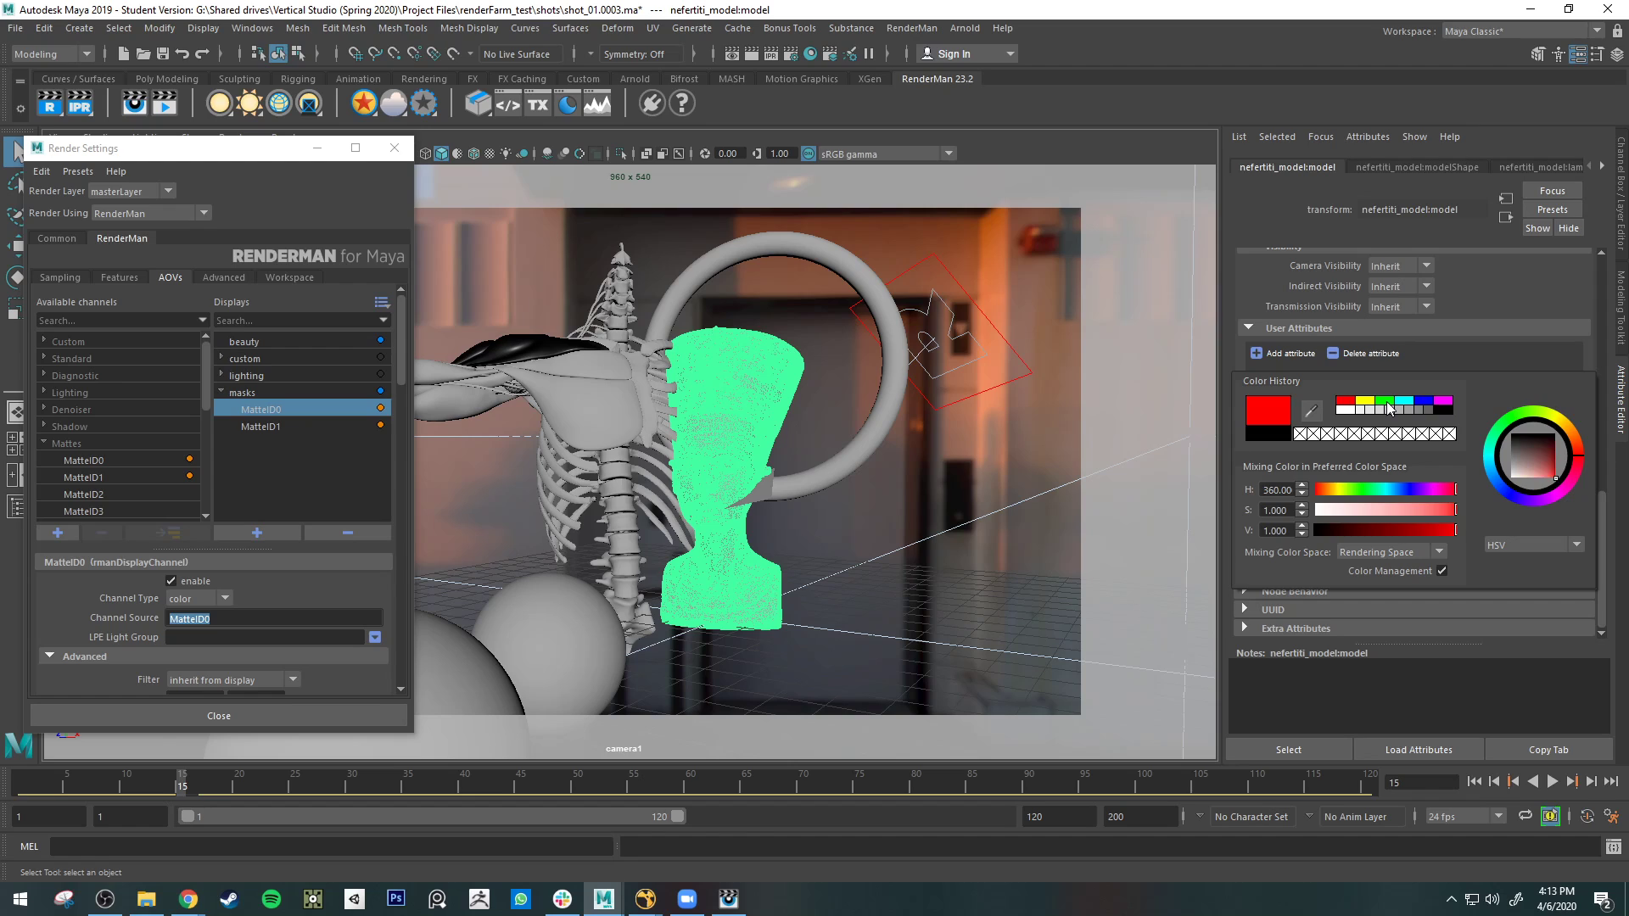
pyautogui.click(1386, 402)
pyautogui.click(1424, 403)
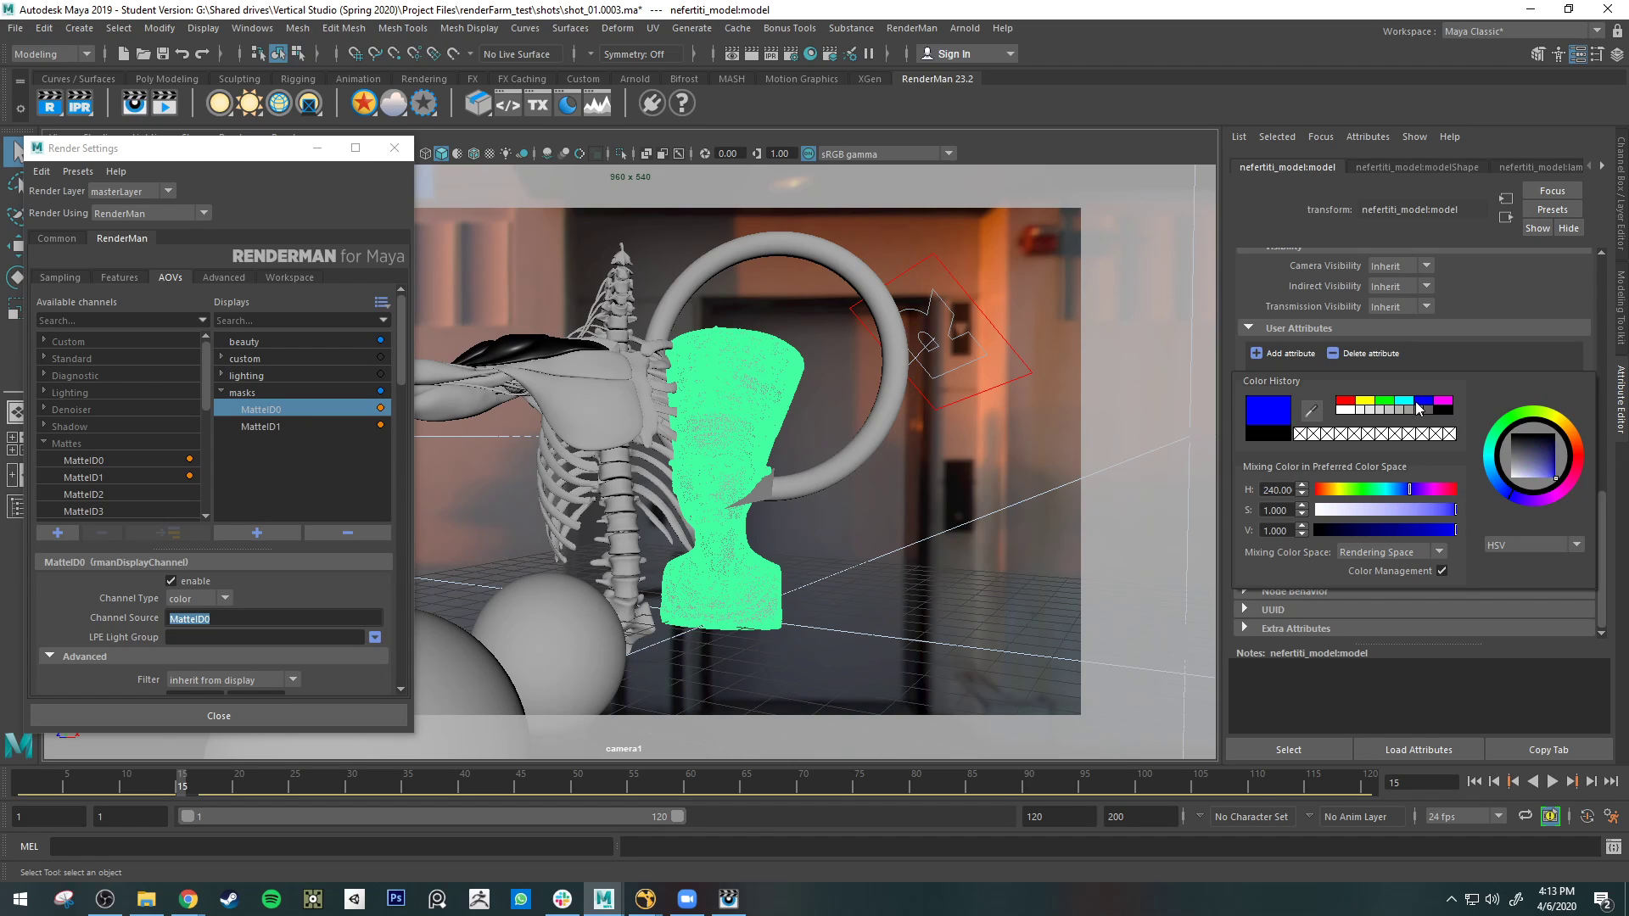
pyautogui.click(1341, 403)
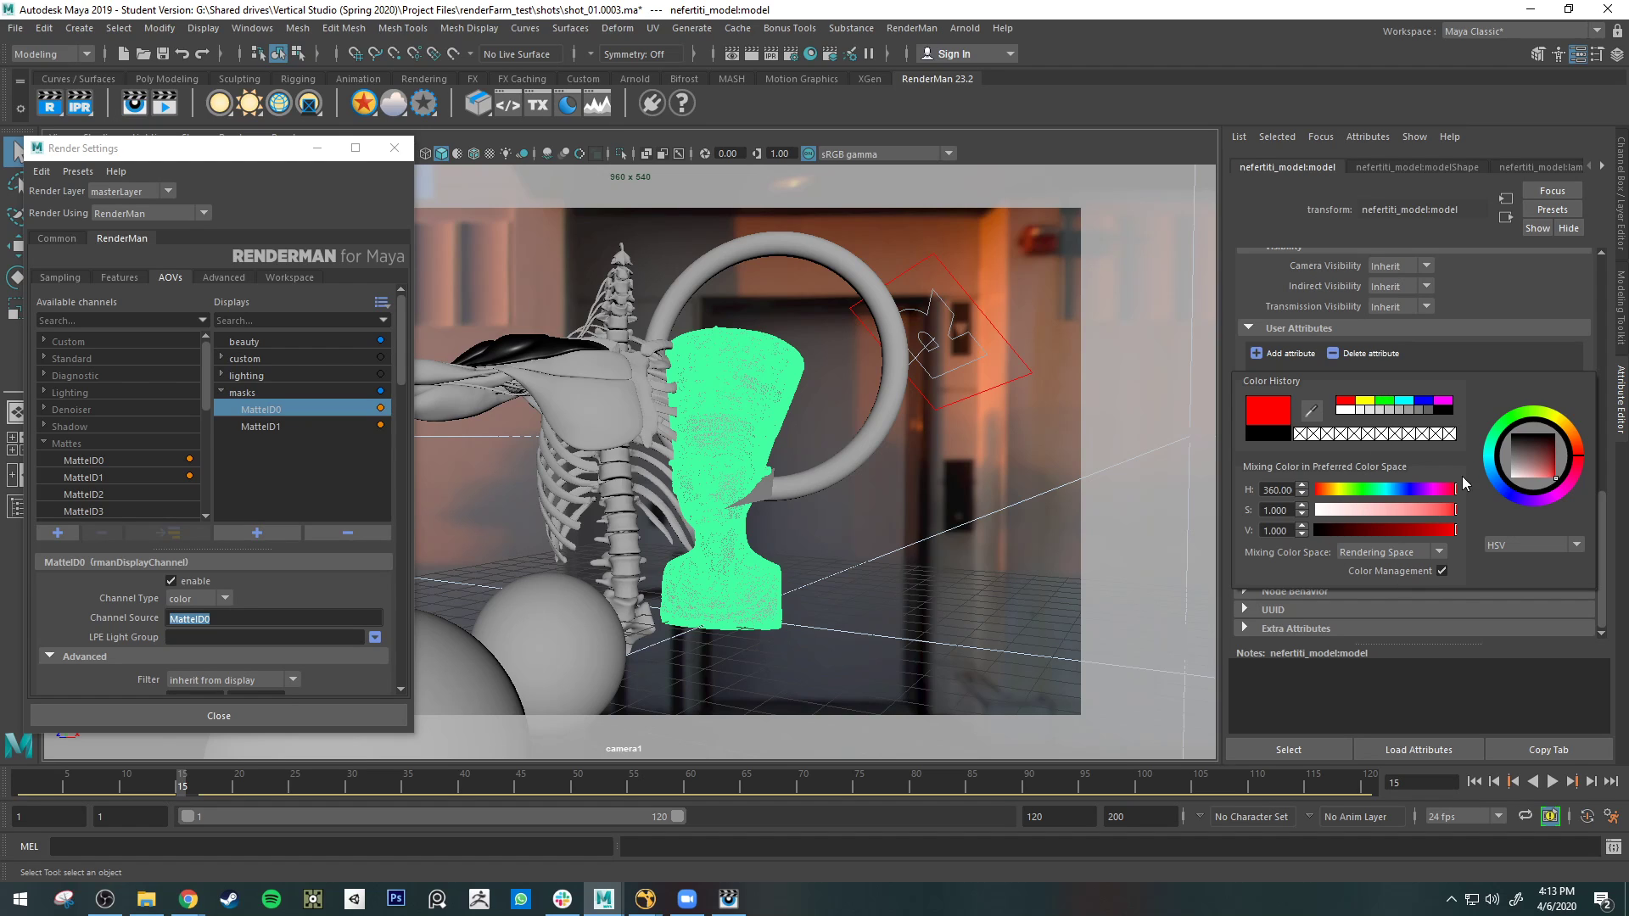
pyautogui.click(1384, 402)
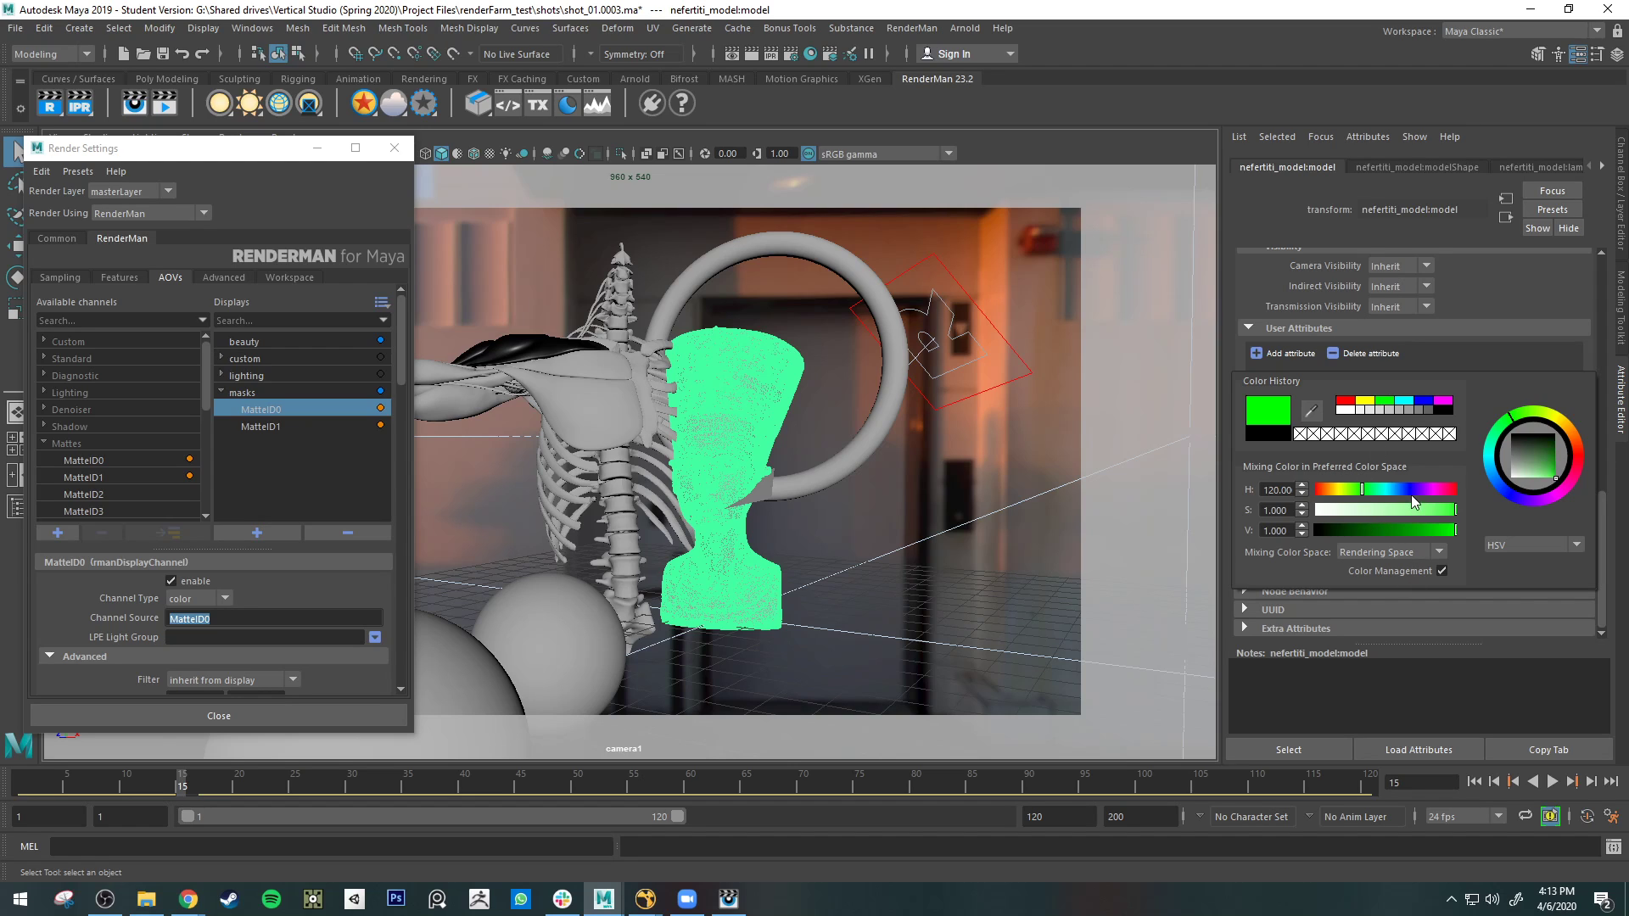
# - Set the default color of the MatteID0 attribute to pure blue and create the attribute
pyautogui.click(1424, 401)
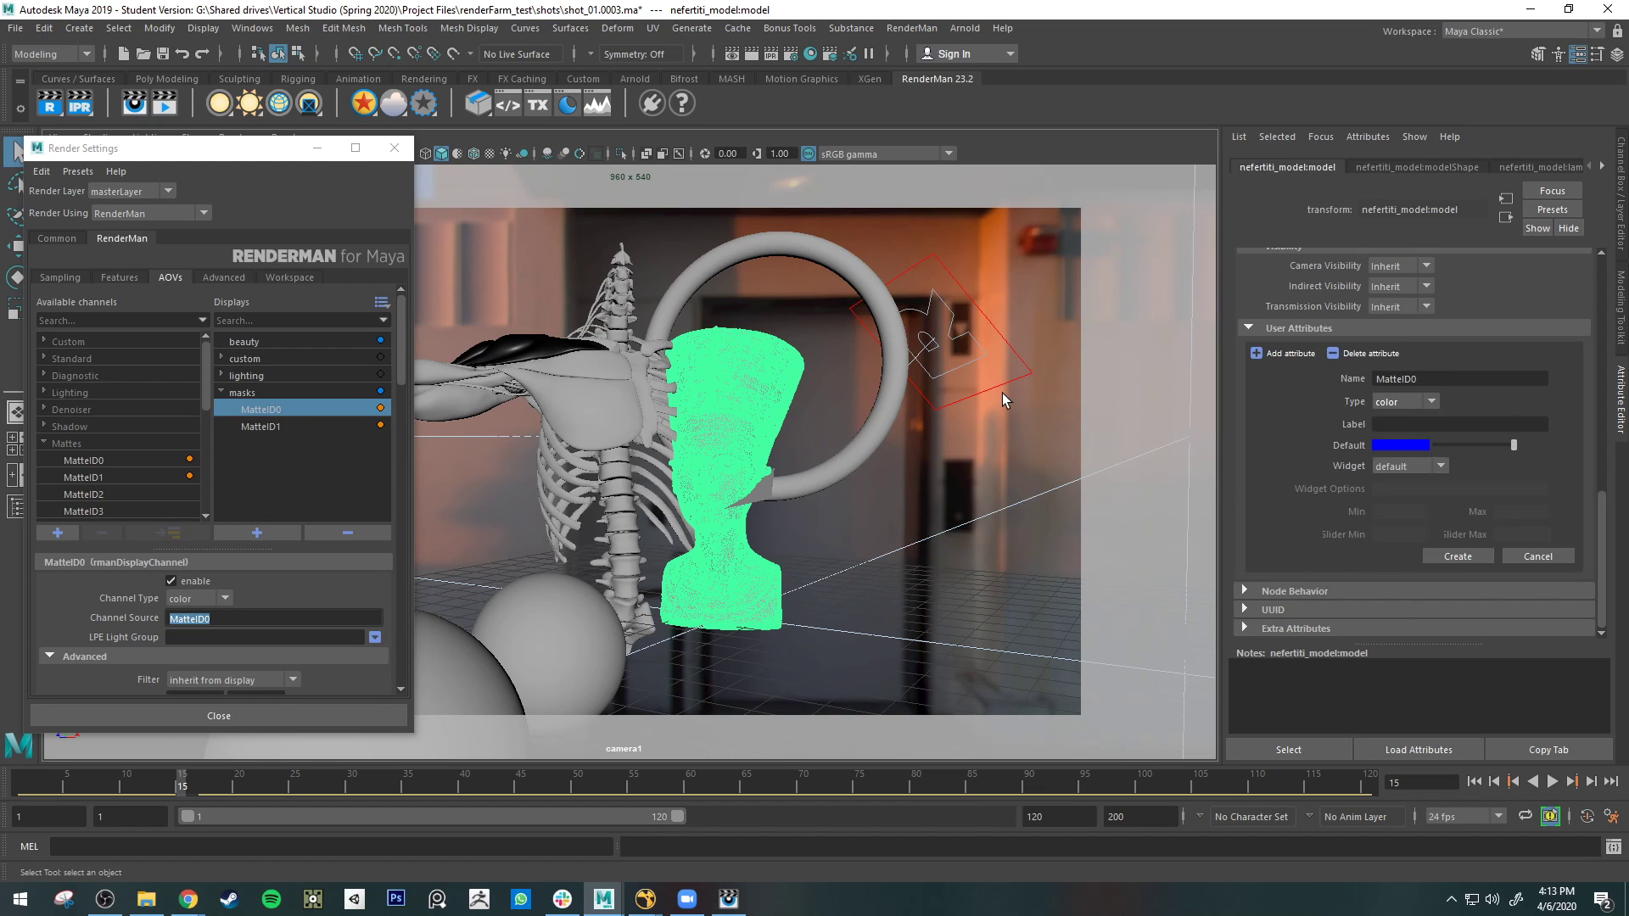
pyautogui.click(1407, 447)
pyautogui.click(1467, 560)
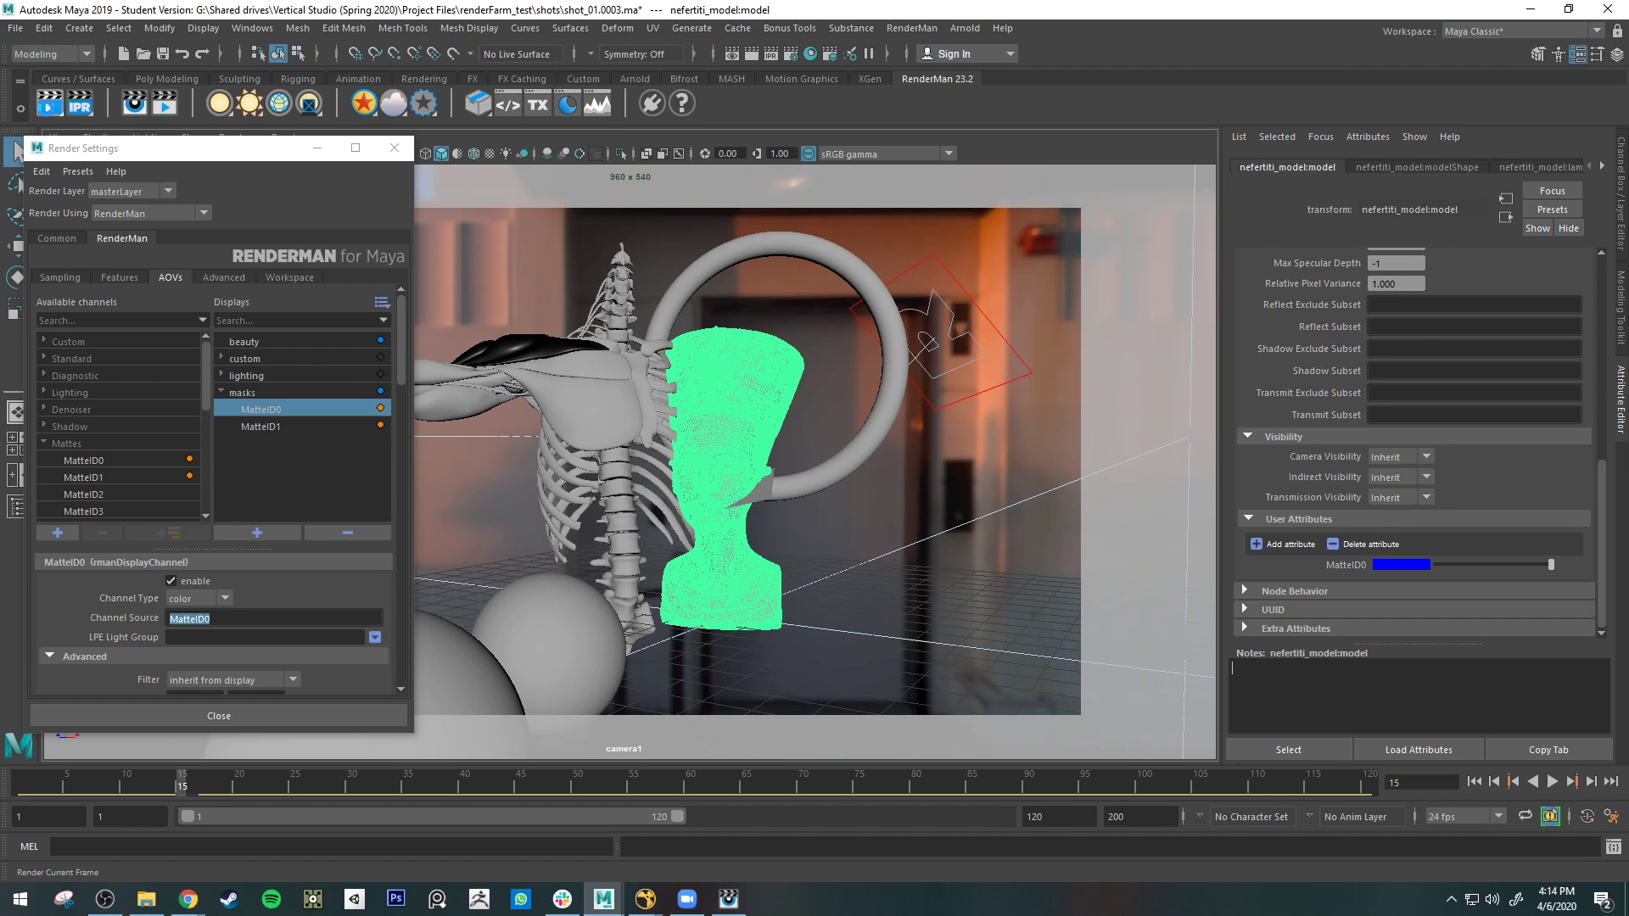
# - Render the current frame and view the masks image and its MatteID1 image in the widened render catalog
pyautogui.click(50, 103)
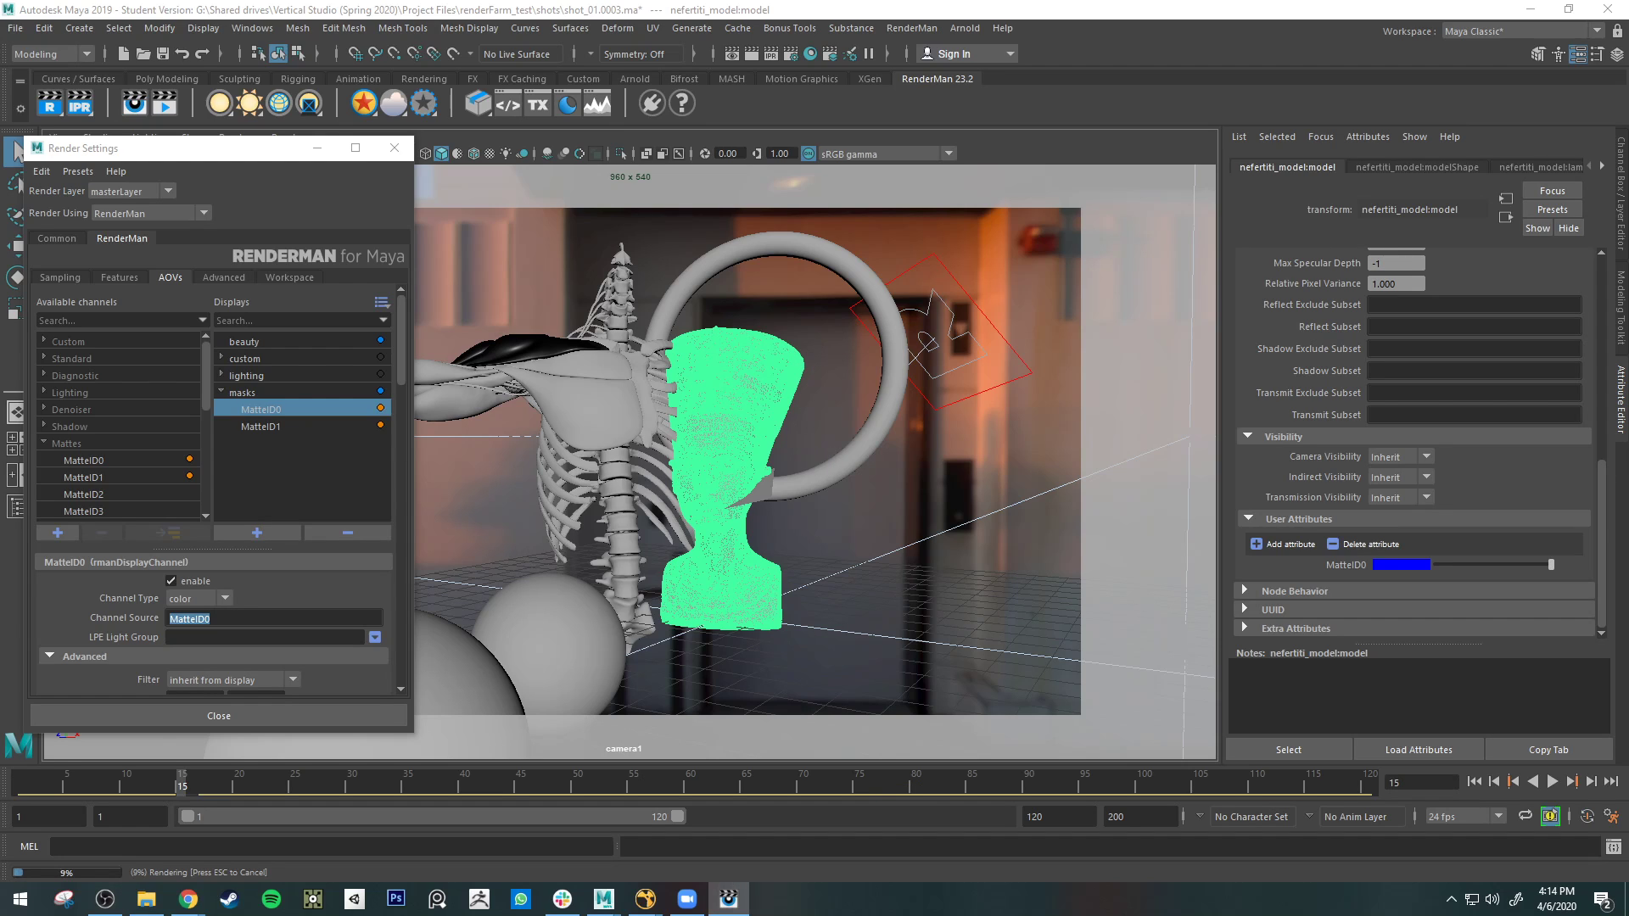
pyautogui.moveTo(1628, 195); pyautogui.dragTo(1003, 107)
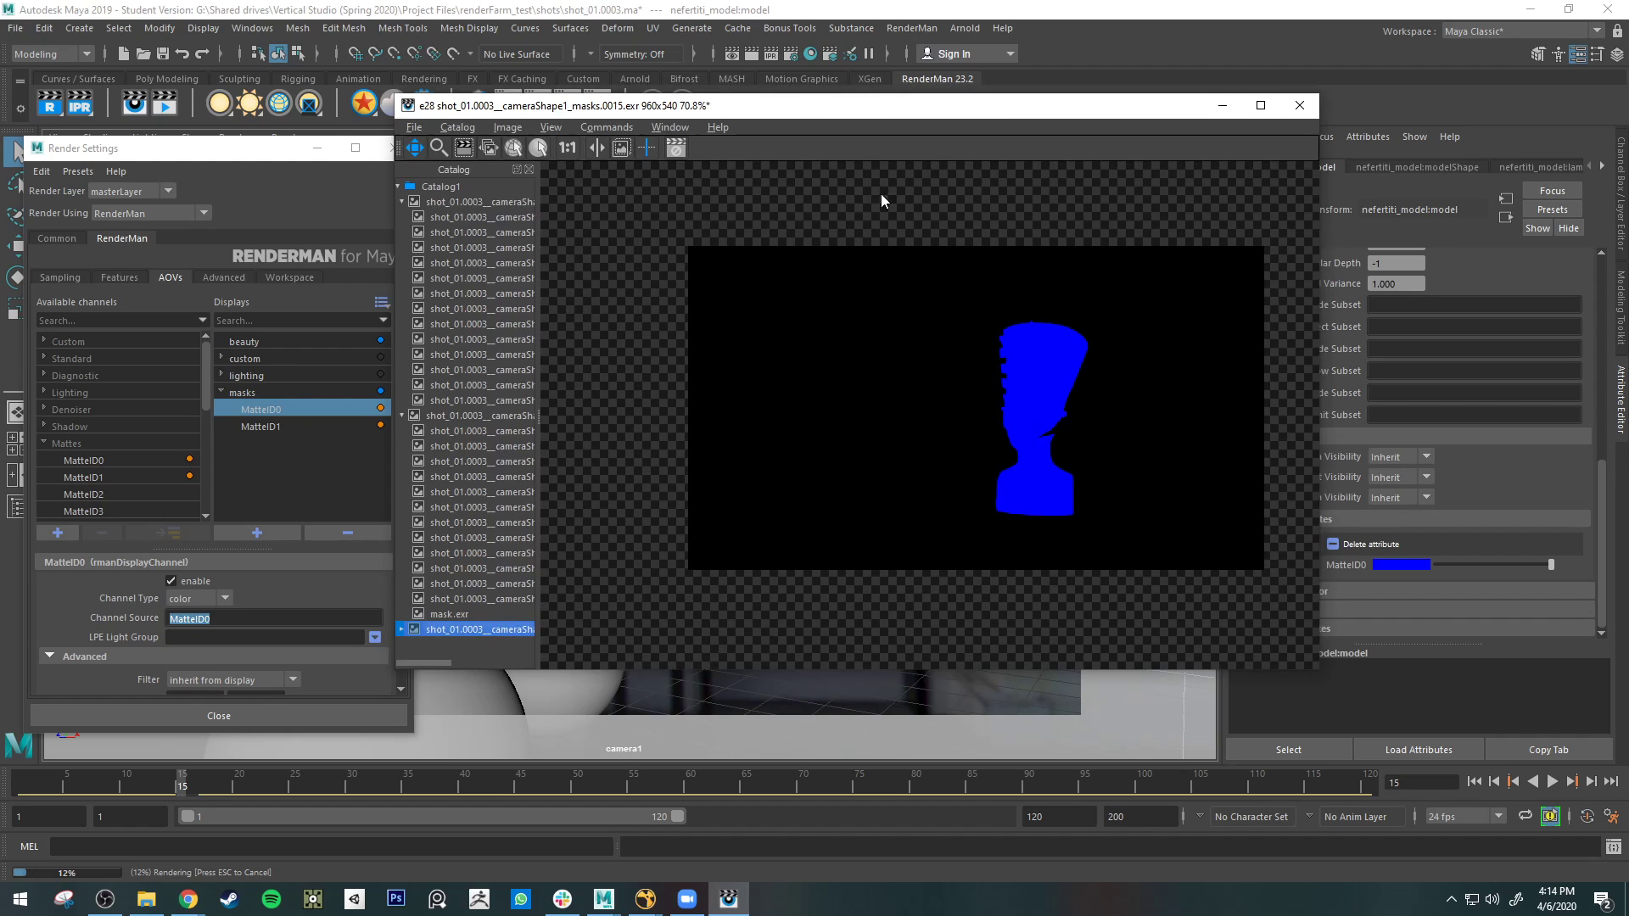
pyautogui.click(401, 628)
pyautogui.click(501, 644)
pyautogui.moveTo(536, 630); pyautogui.dragTo(751, 616)
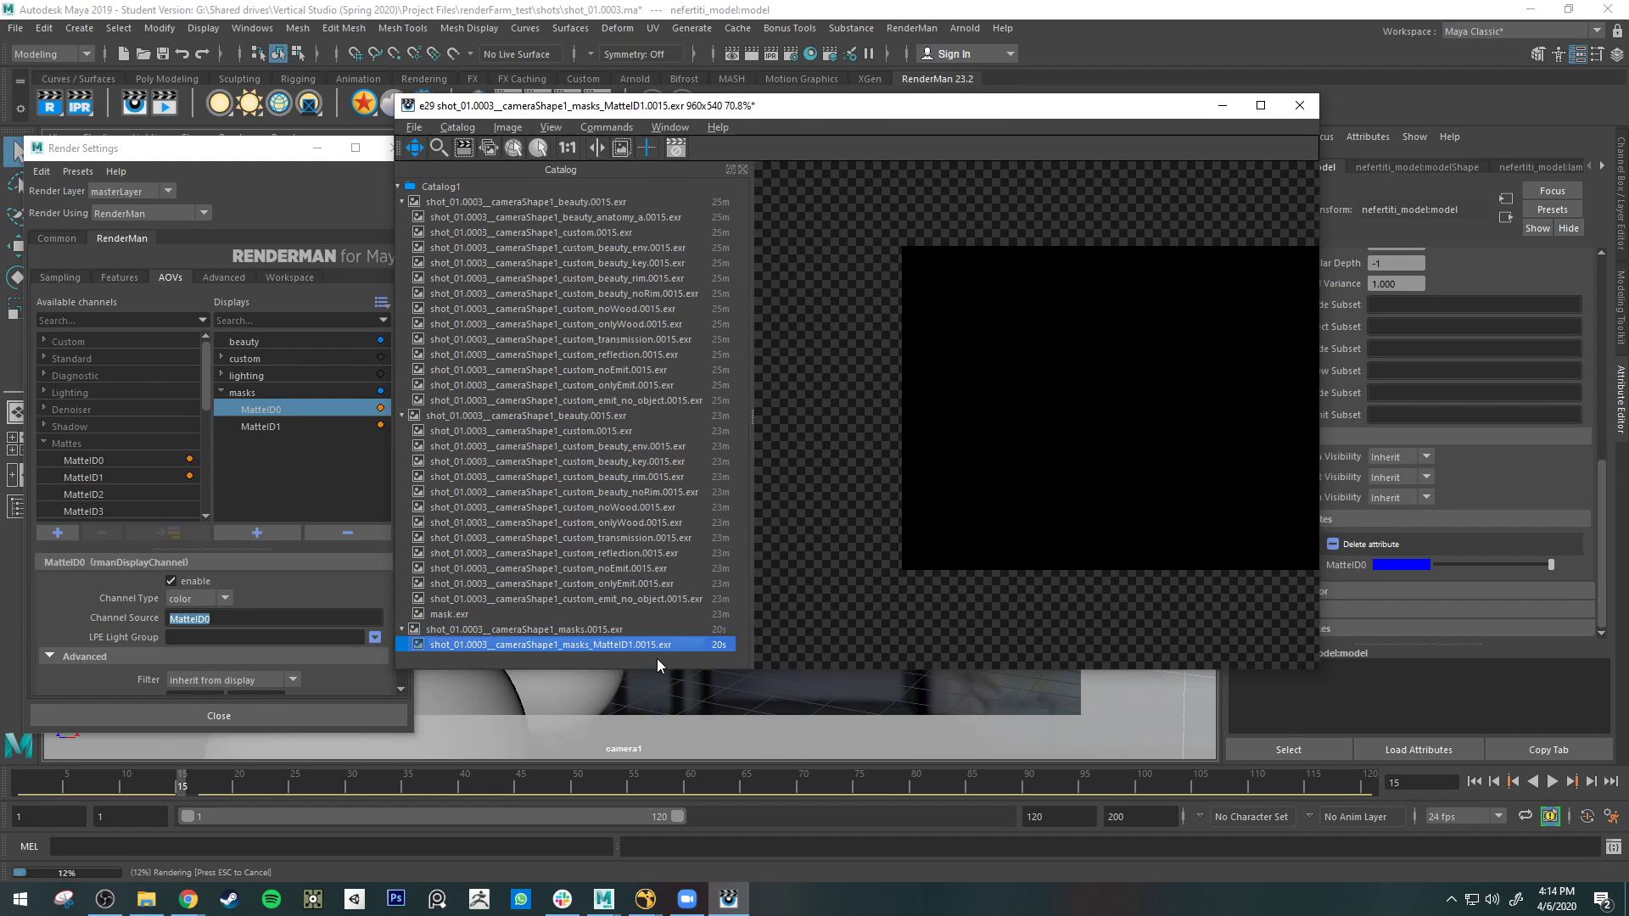
pyautogui.click(620, 630)
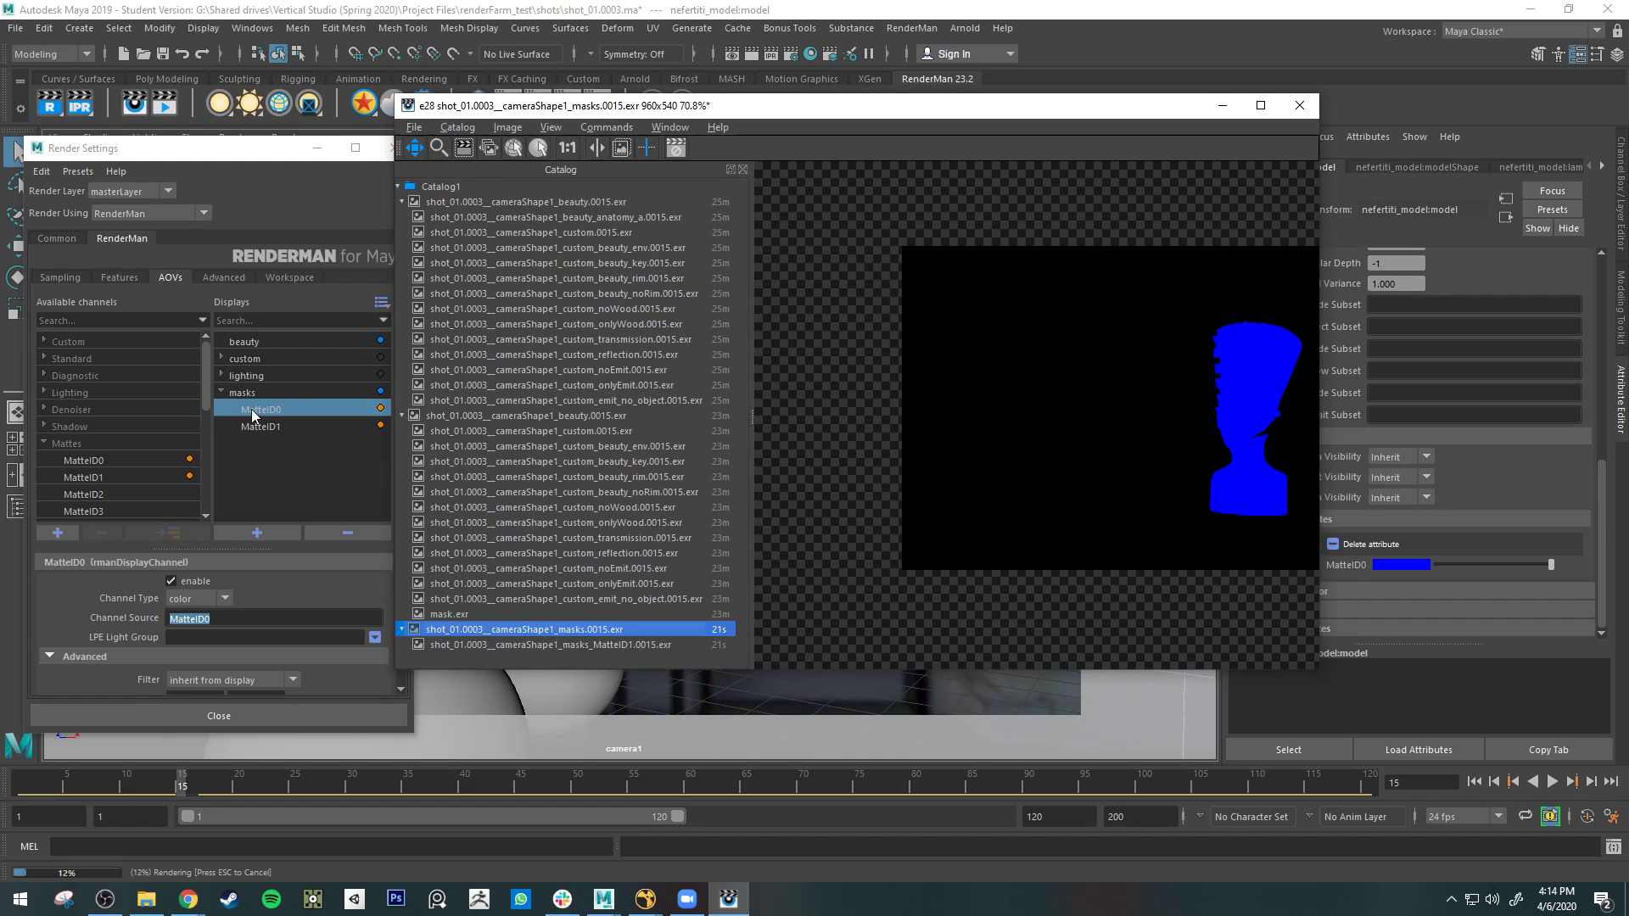
# - Compare the rendered masks image with the MatteID0 channel and the bust's MatteID0 color attribute
pyautogui.click(280, 413)
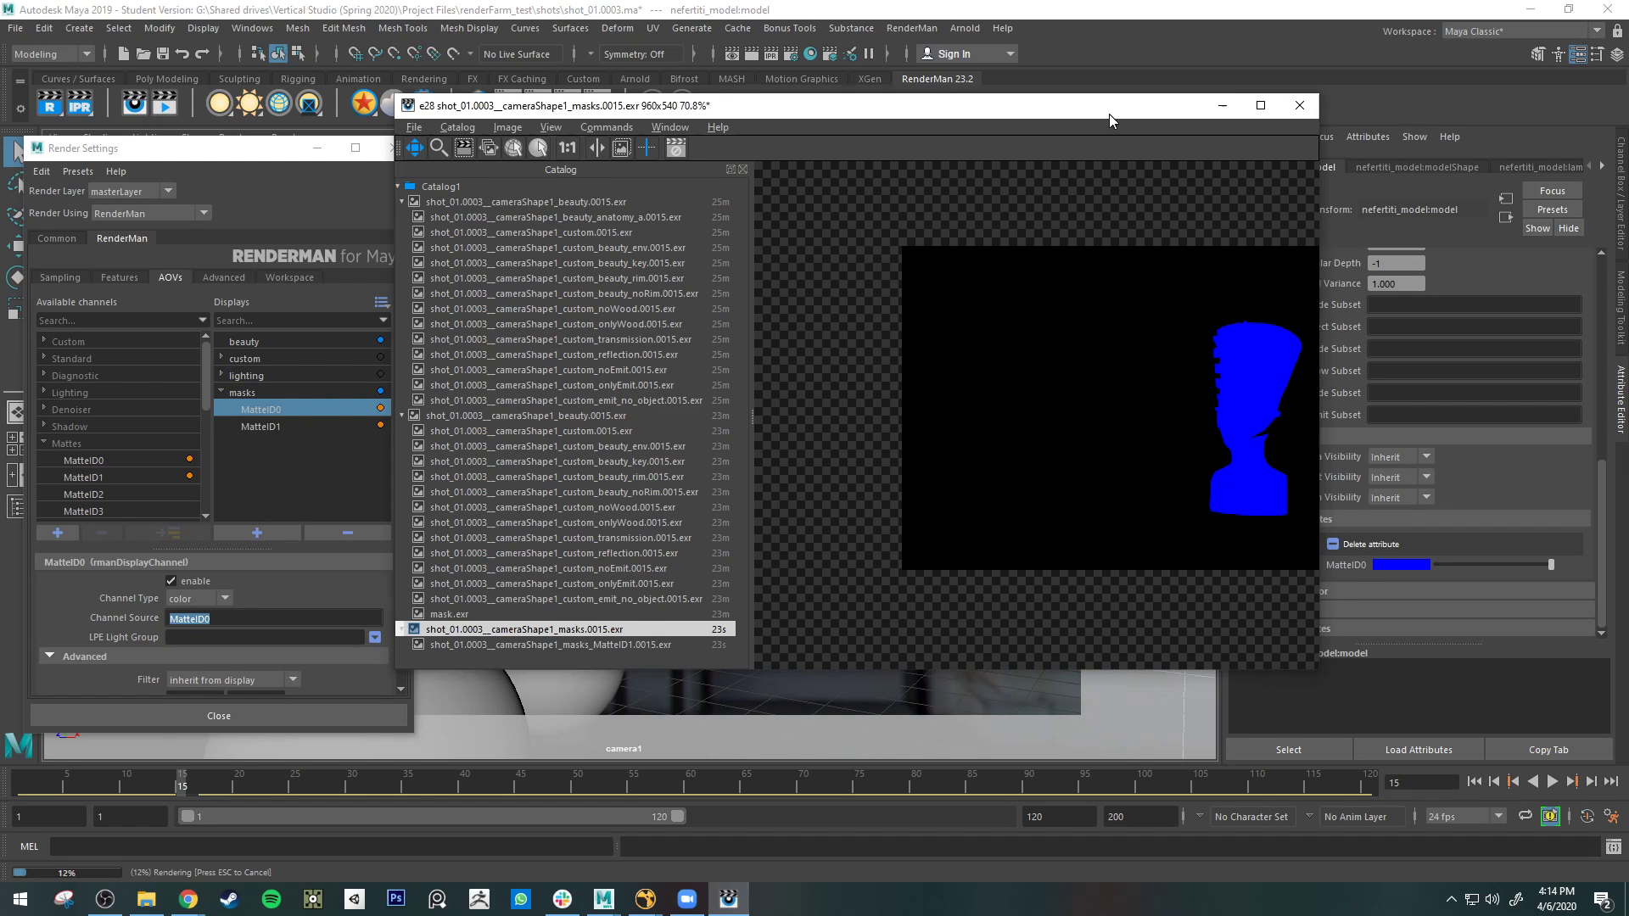
pyautogui.moveTo(1108, 114); pyautogui.dragTo(985, 117)
pyautogui.moveTo(963, 587); pyautogui.dragTo(796, 596)
pyautogui.click(1350, 586)
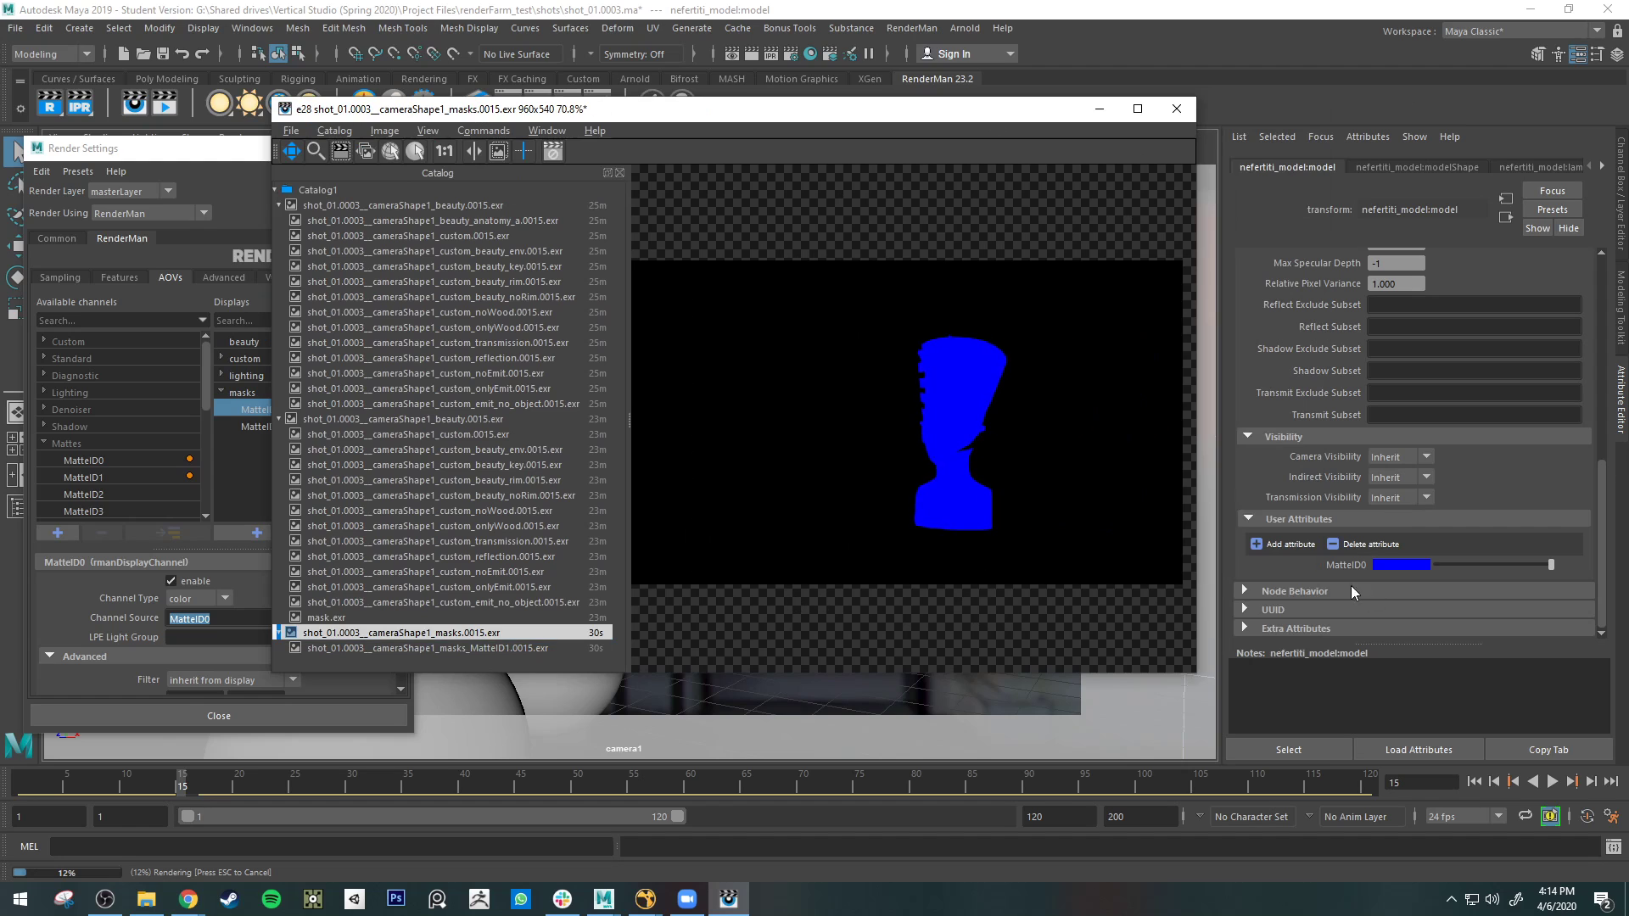
pyautogui.moveTo(929, 134); pyautogui.dragTo(306, 232)
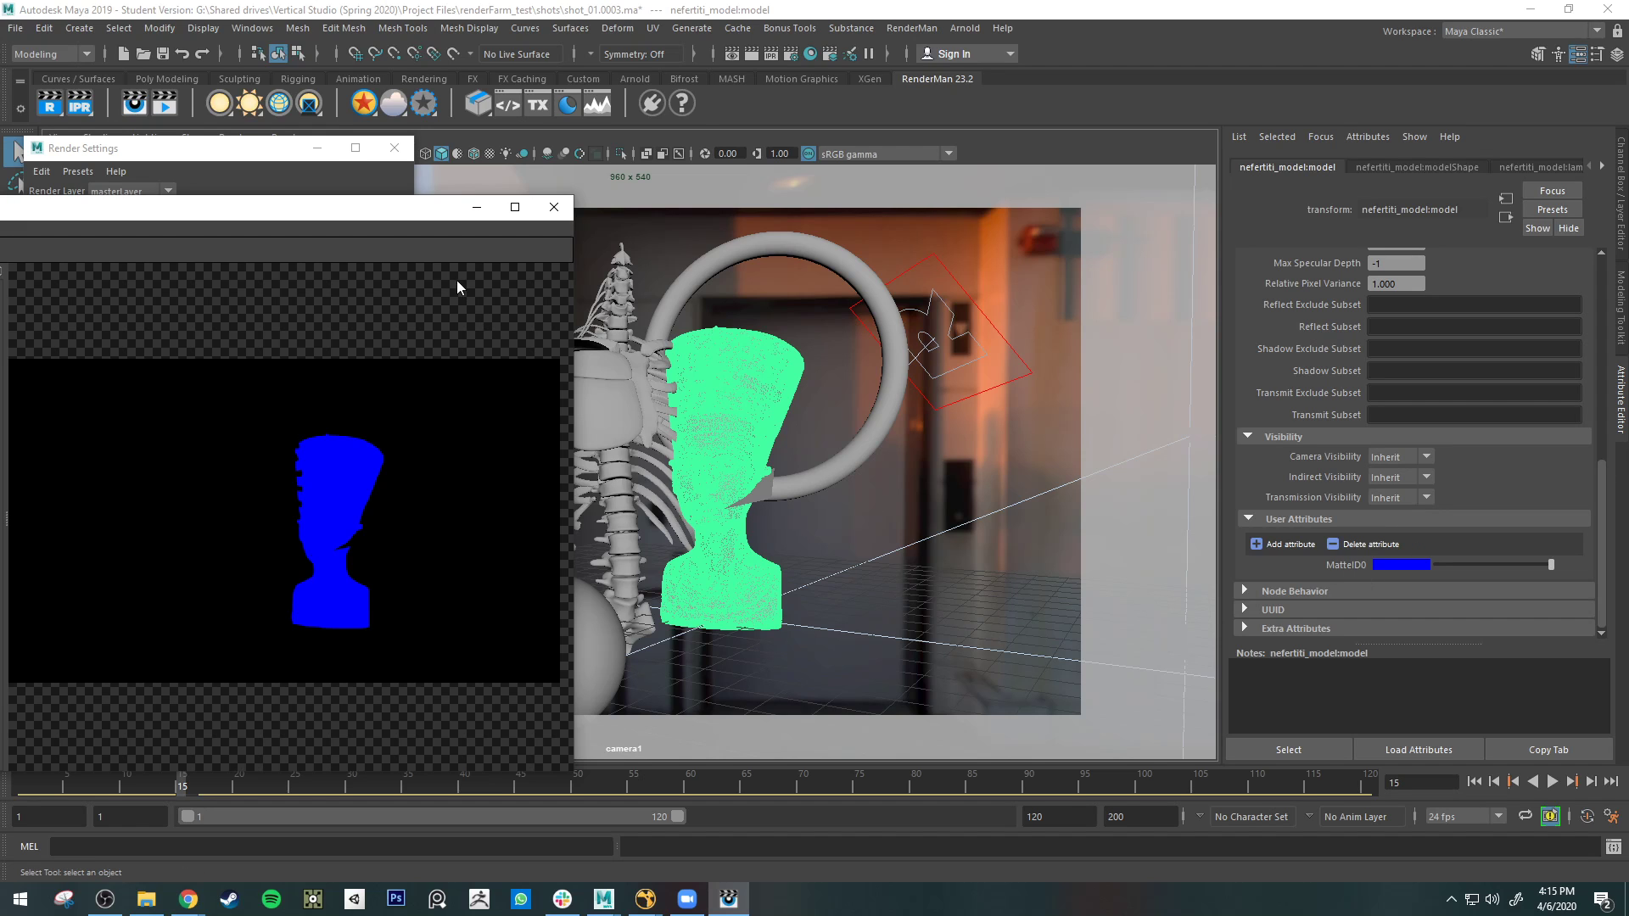
pyautogui.moveTo(329, 214); pyautogui.dragTo(933, 182)
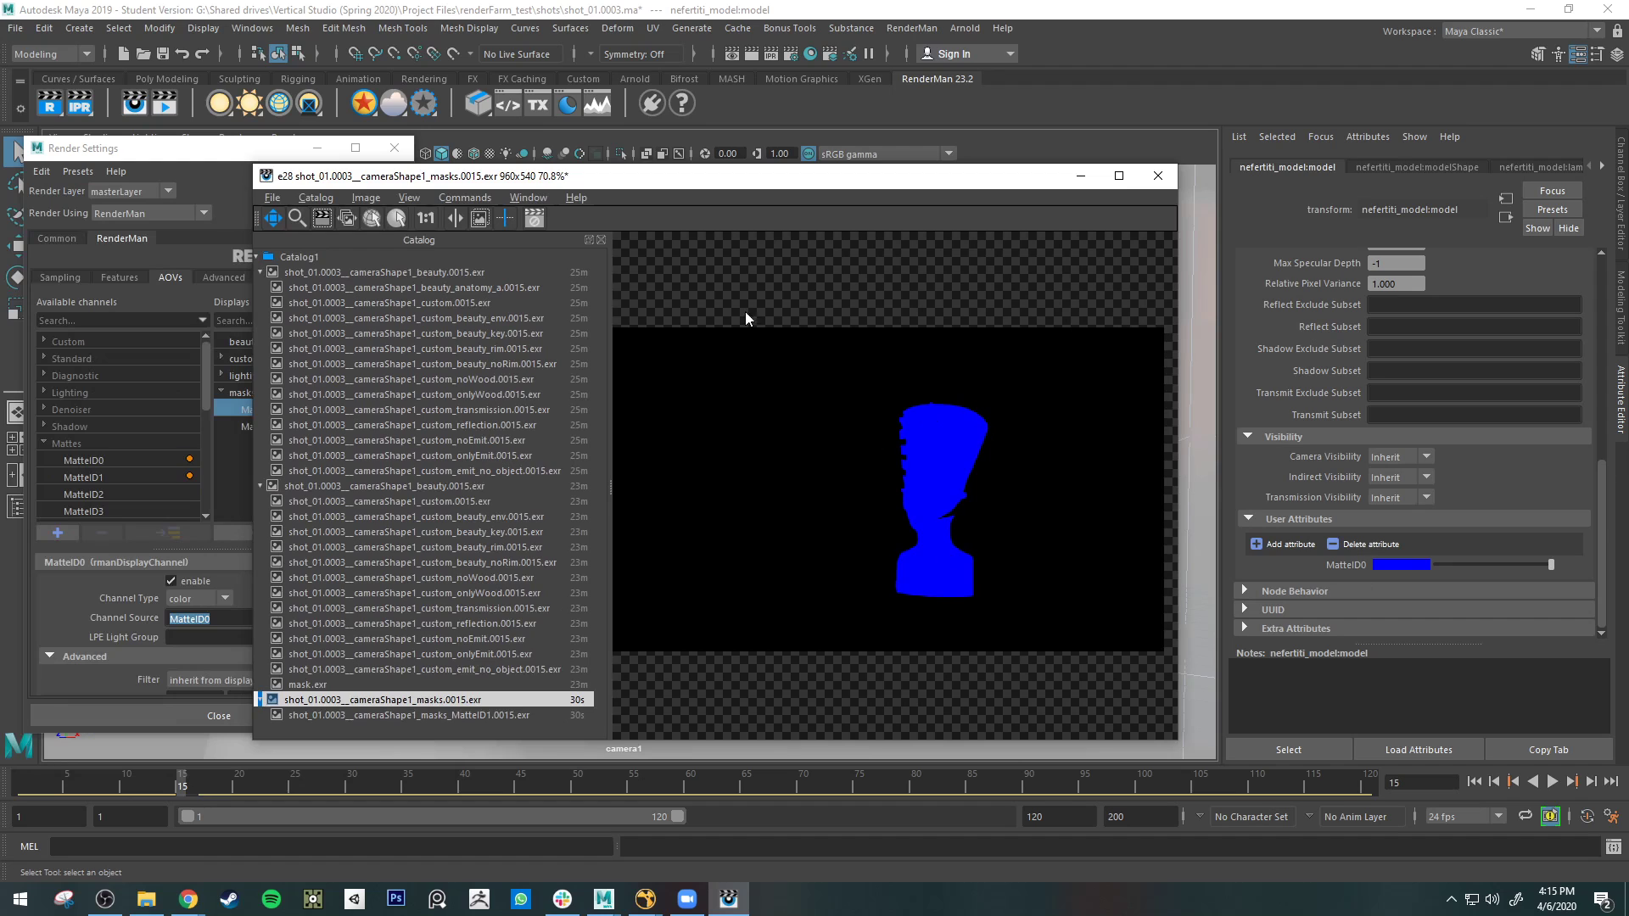
pyautogui.moveTo(772, 183); pyautogui.dragTo(1079, 171)
# - Alternate between the rendered masks and MatteID1 images to compare their mattes, and put the render viewer away
pyautogui.click(759, 706)
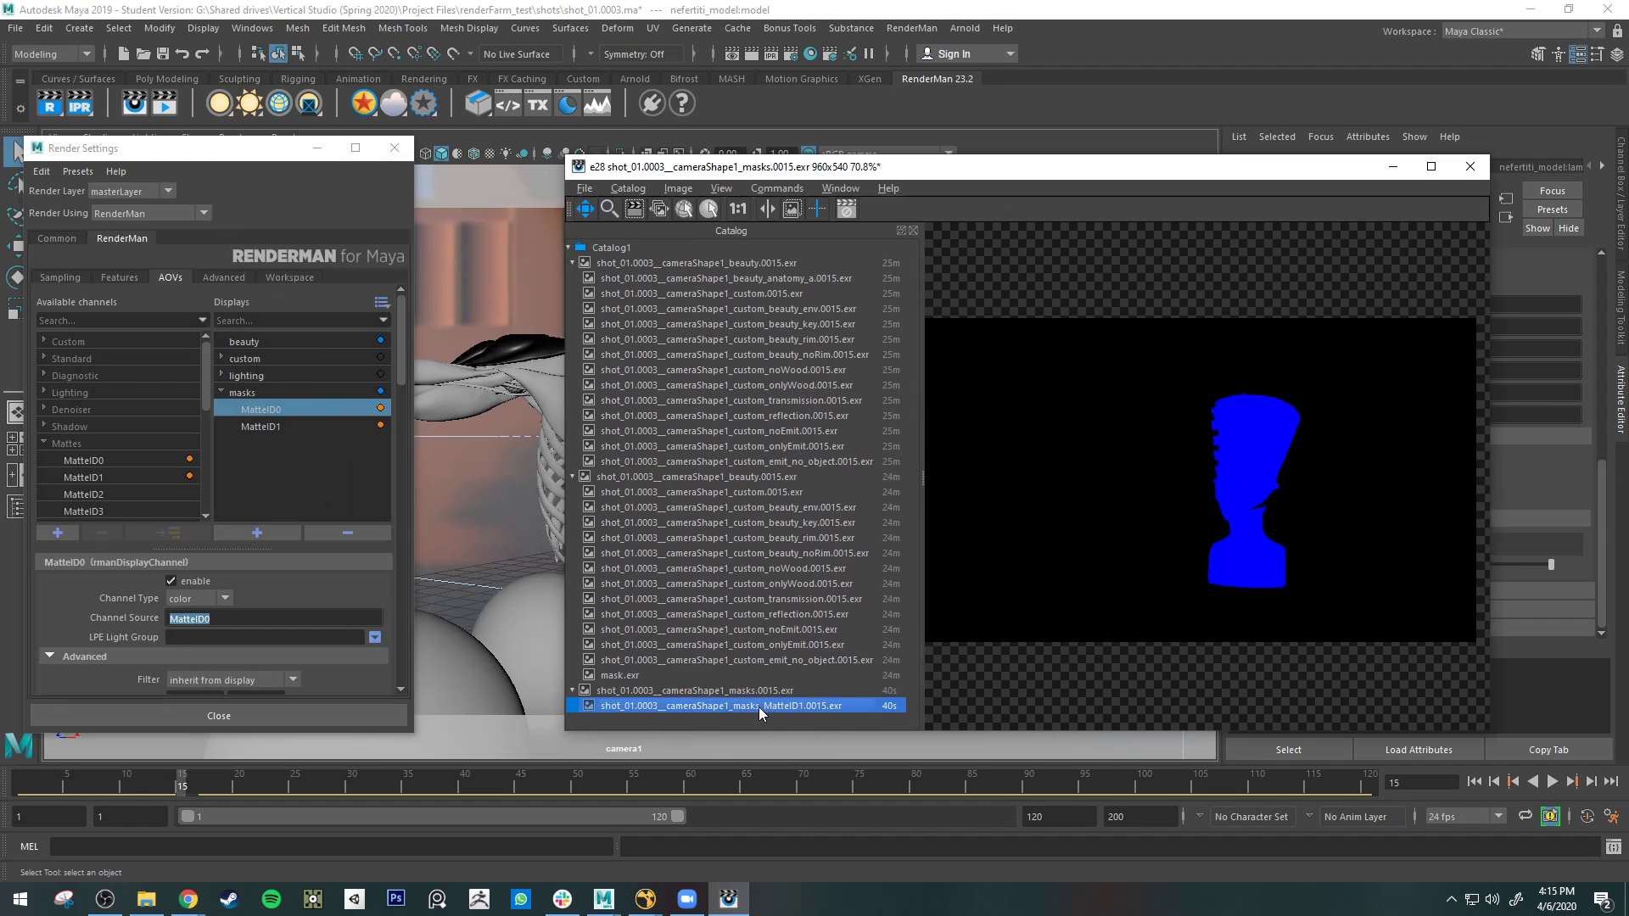
pyautogui.click(781, 690)
pyautogui.click(771, 707)
pyautogui.press('Up')
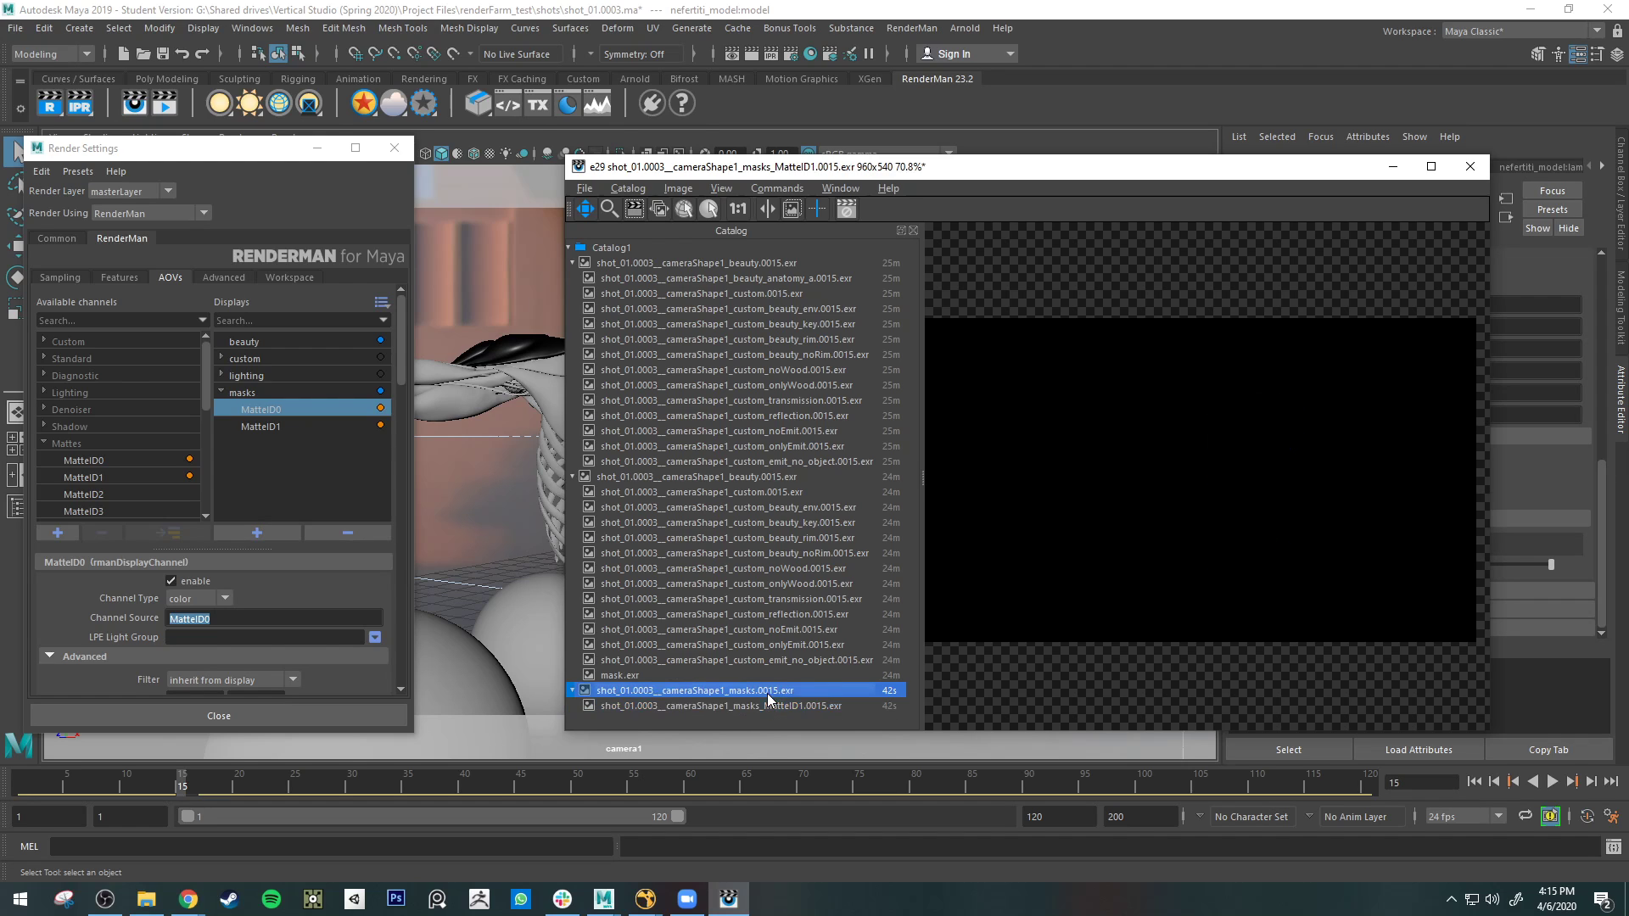
pyautogui.click(768, 706)
pyautogui.click(781, 691)
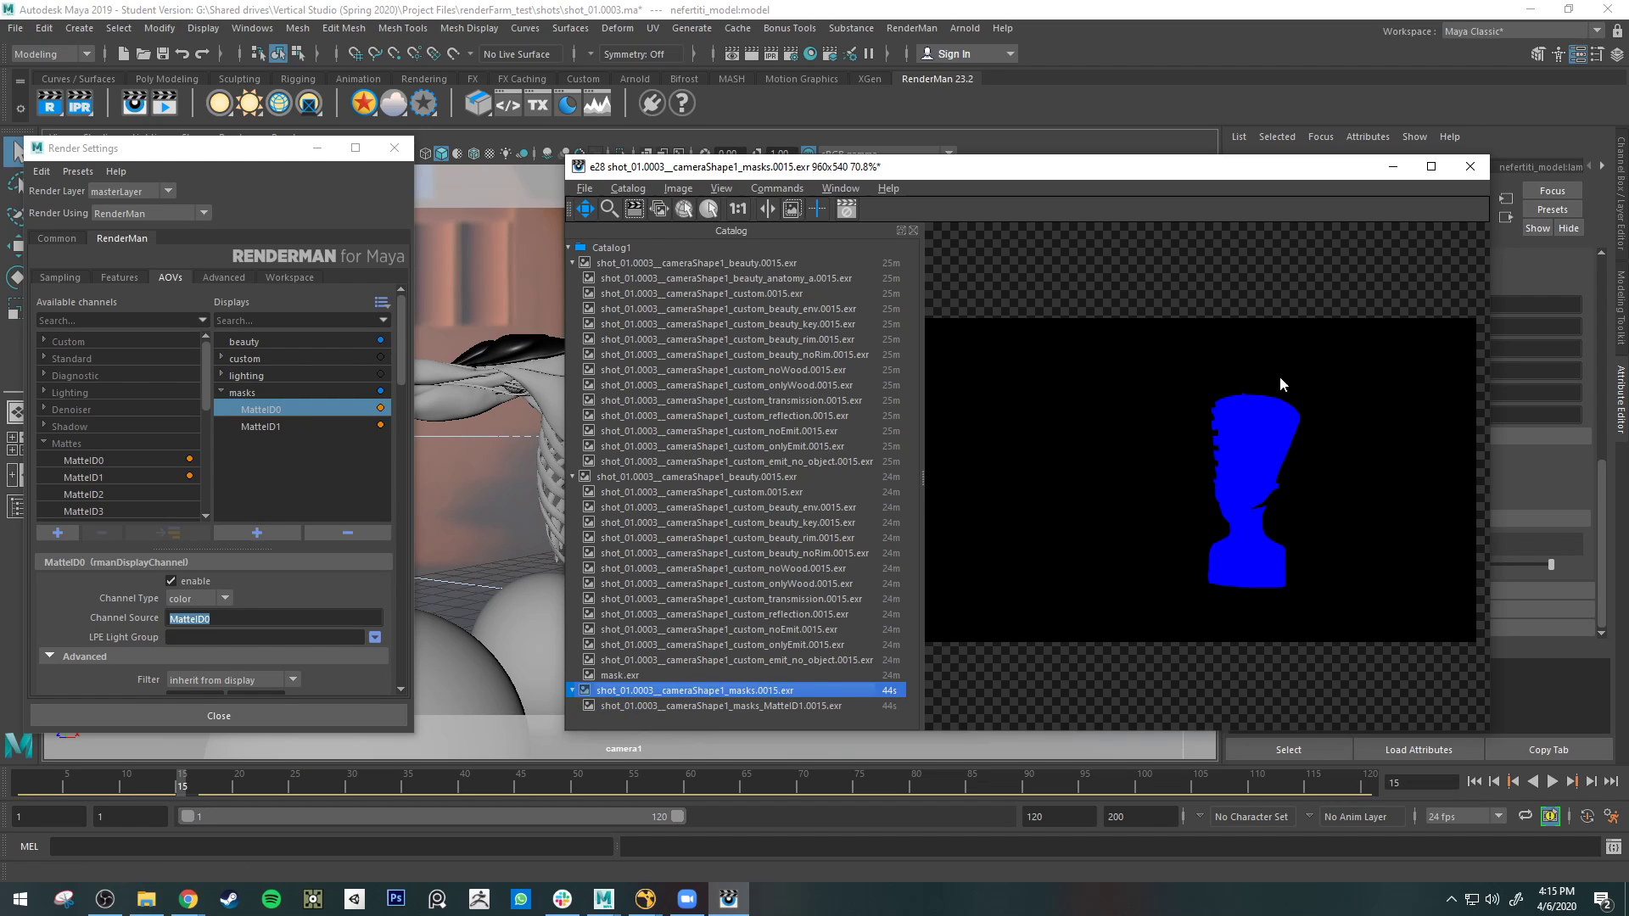
pyautogui.click(796, 708)
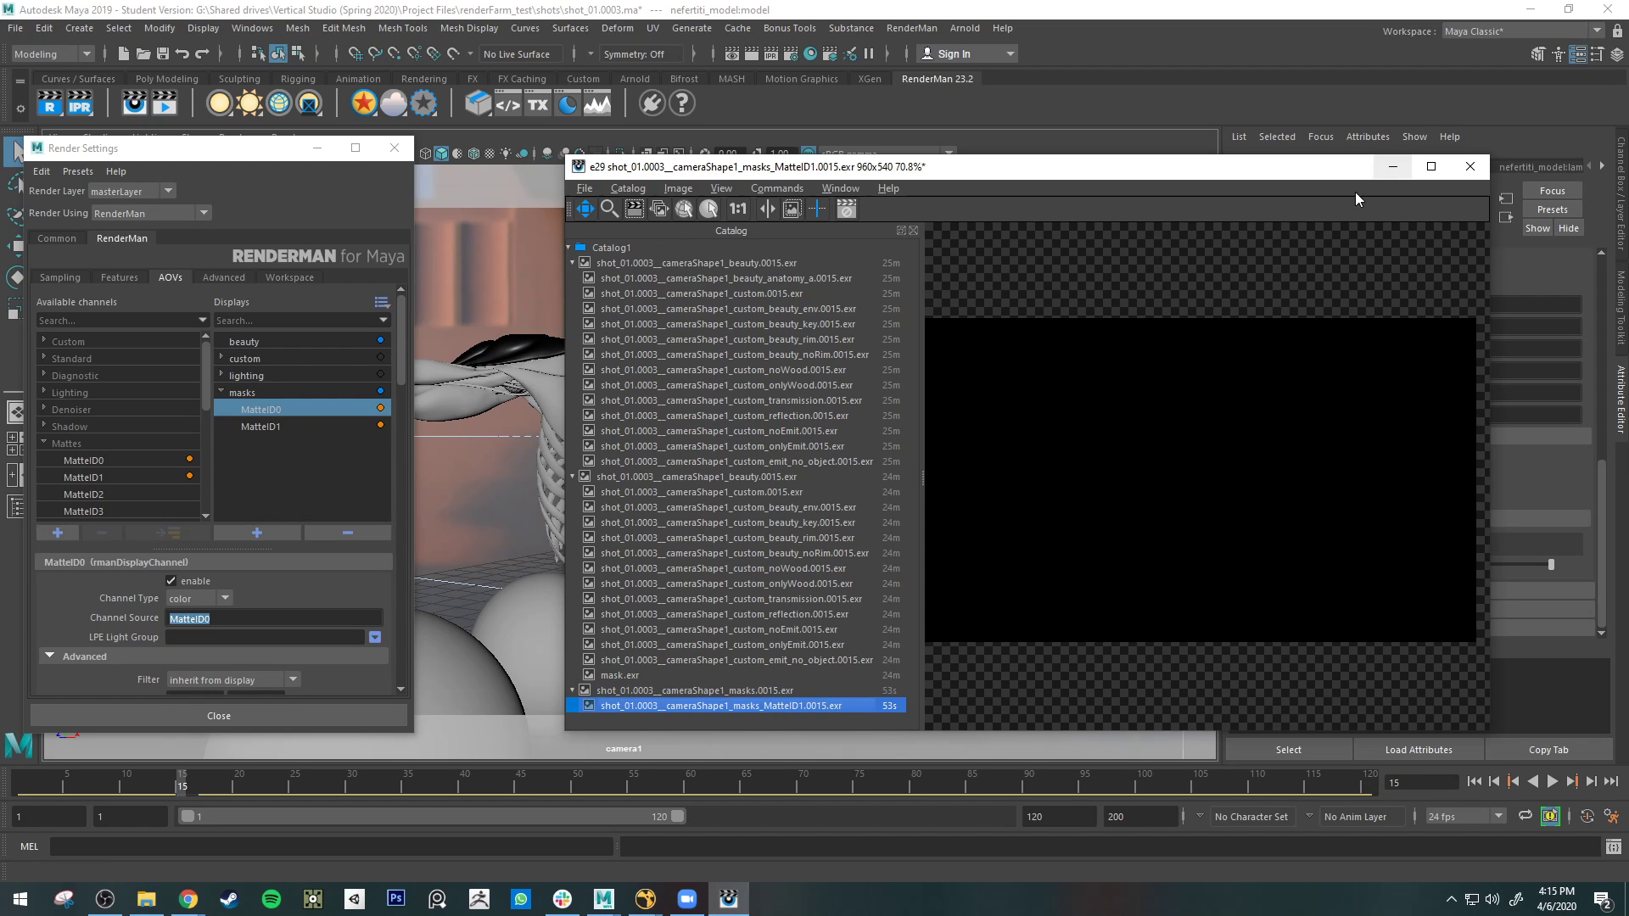
pyautogui.click(1396, 172)
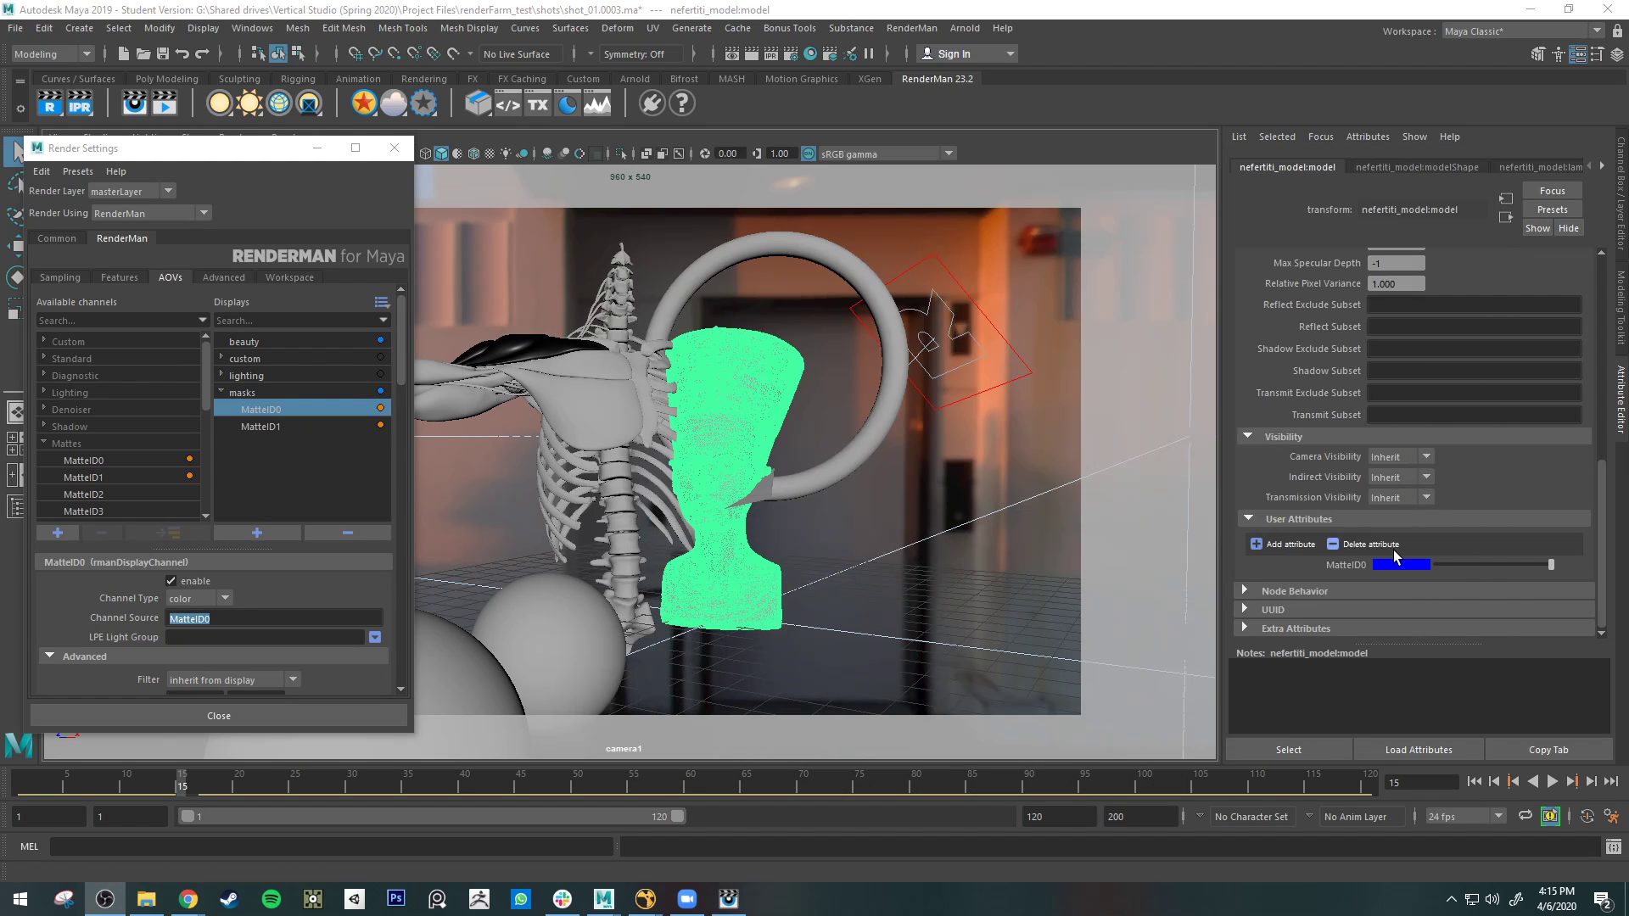
# - Add a MatteID1 color user attribute to the bust with pure red as its default color, keeping the bust selected
pyautogui.click(1254, 544)
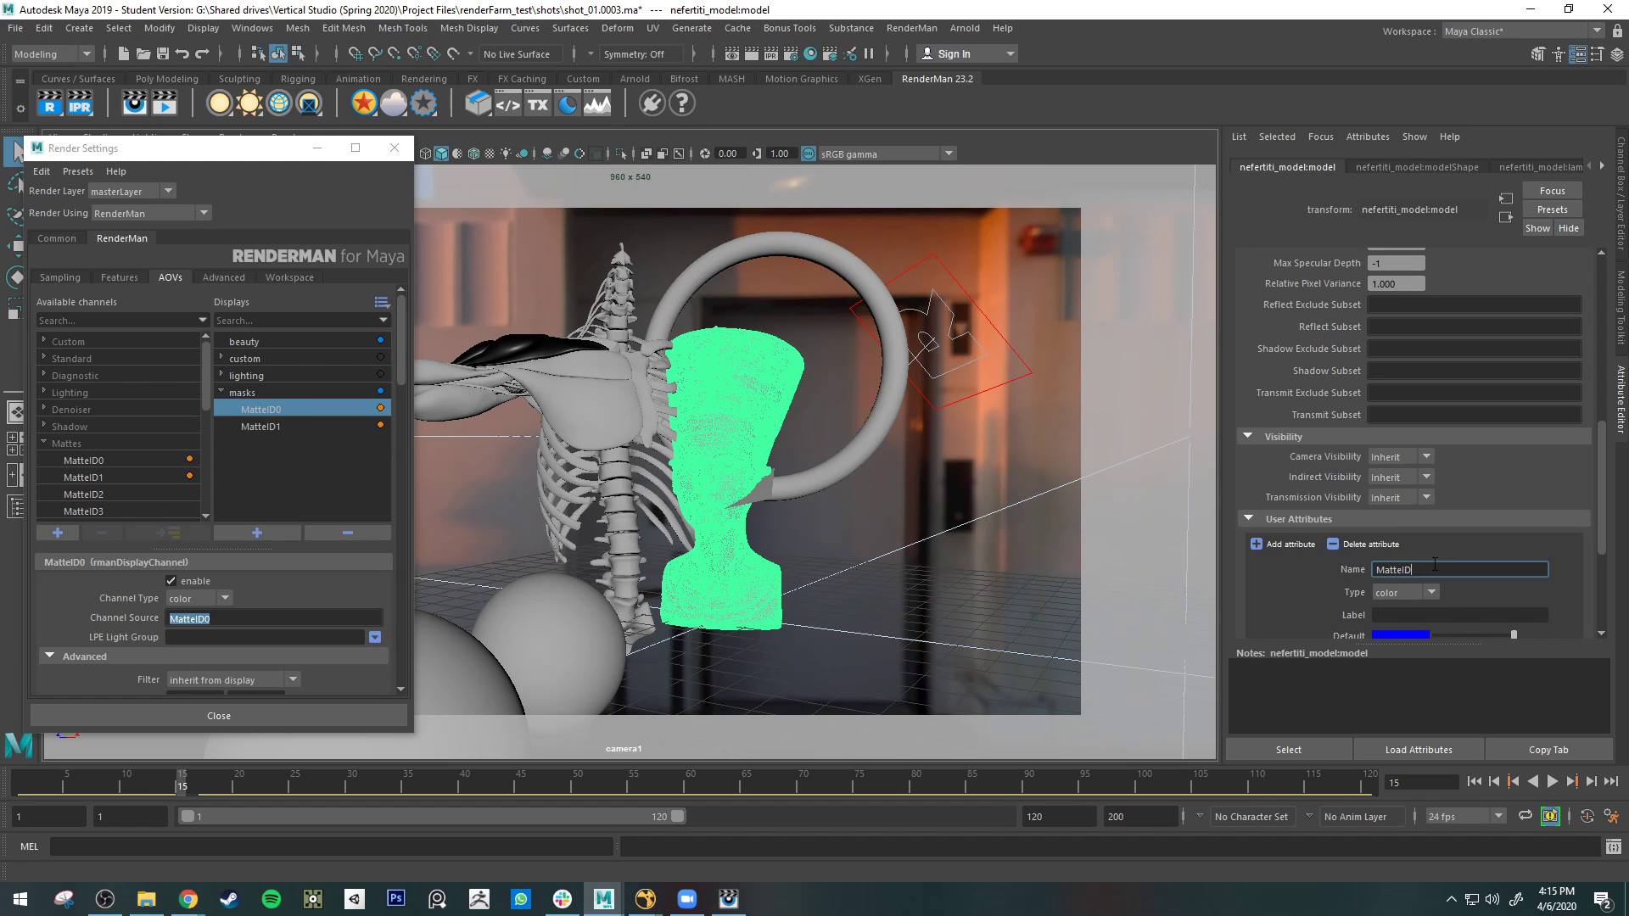
pyautogui.write('1')
pyautogui.press('Return')
pyautogui.scroll(-3, 1442, 563)
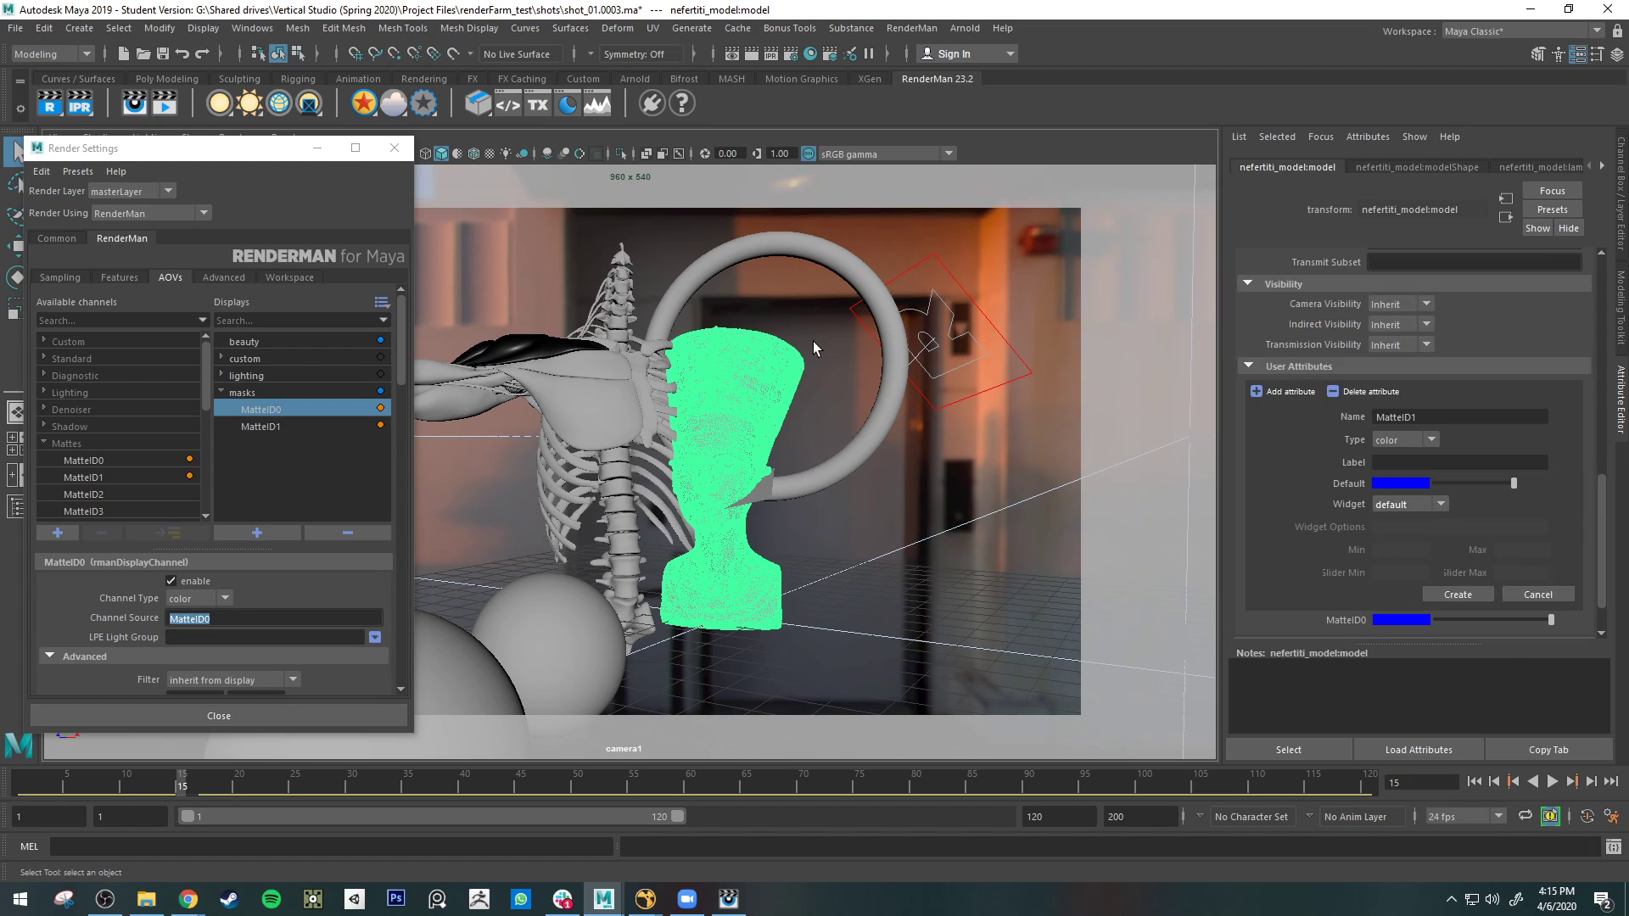
pyautogui.click(1398, 483)
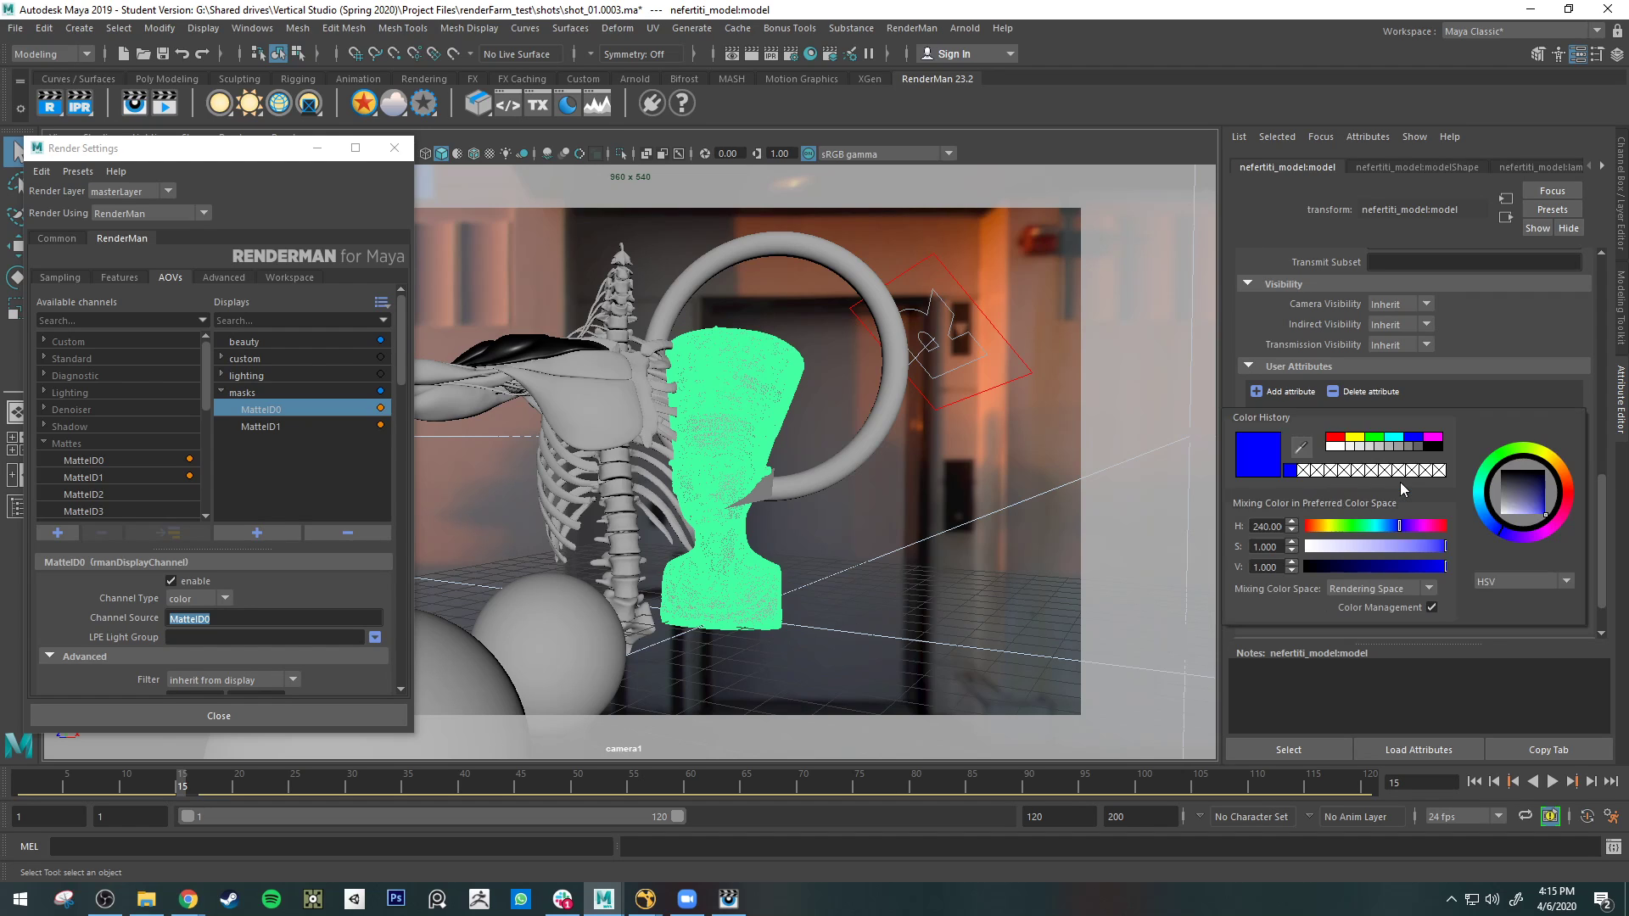
pyautogui.click(1339, 437)
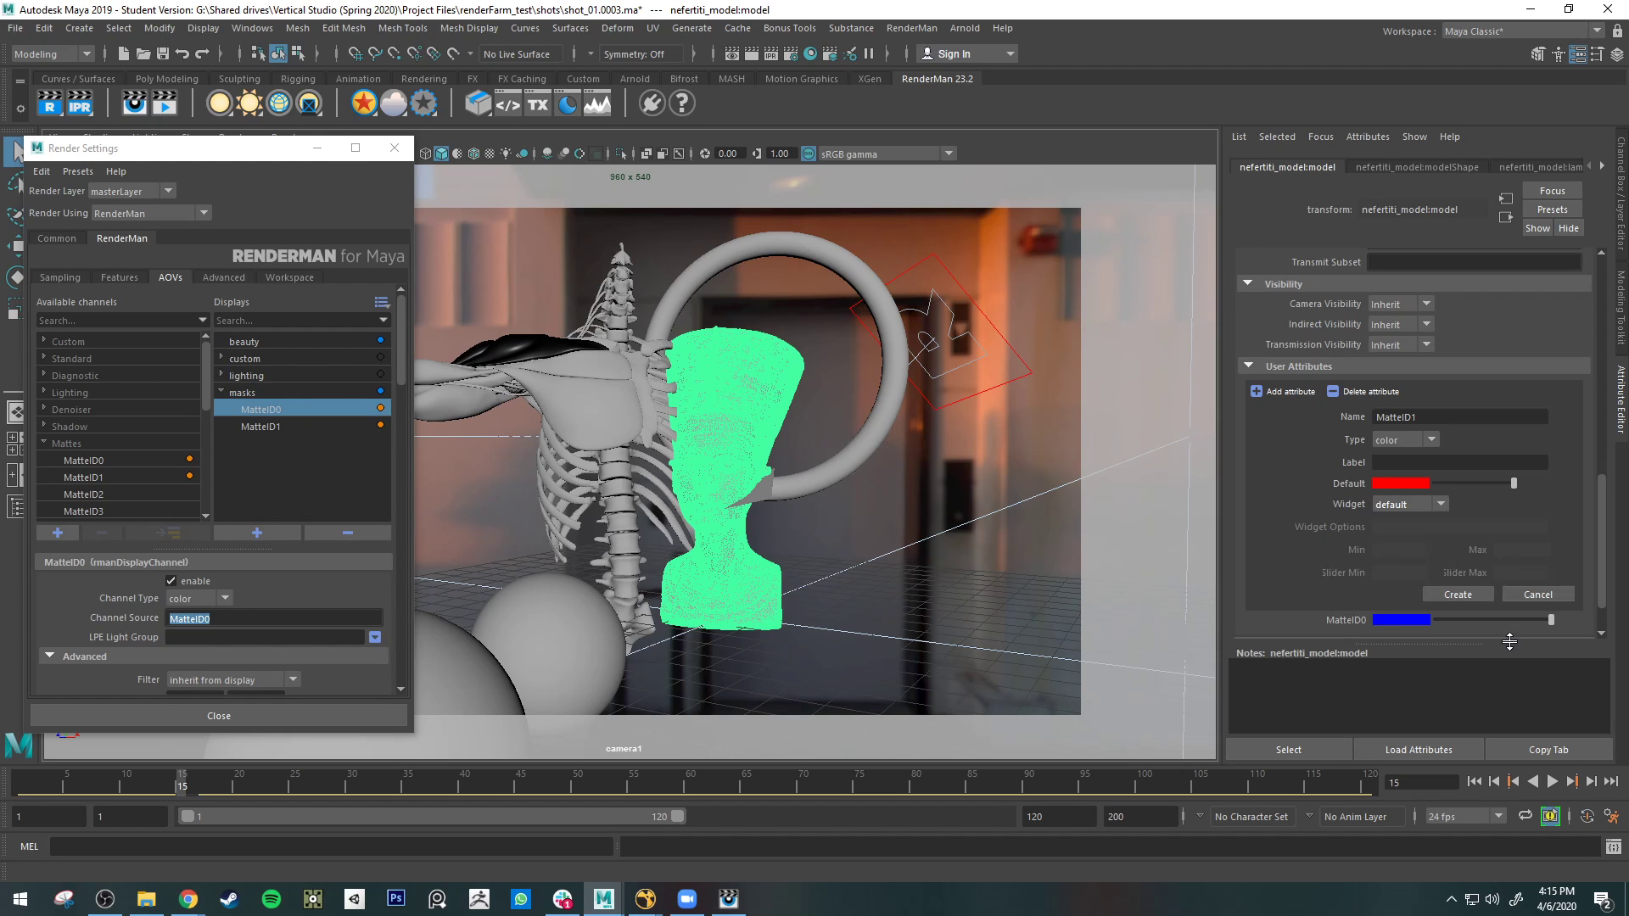
pyautogui.click(1471, 598)
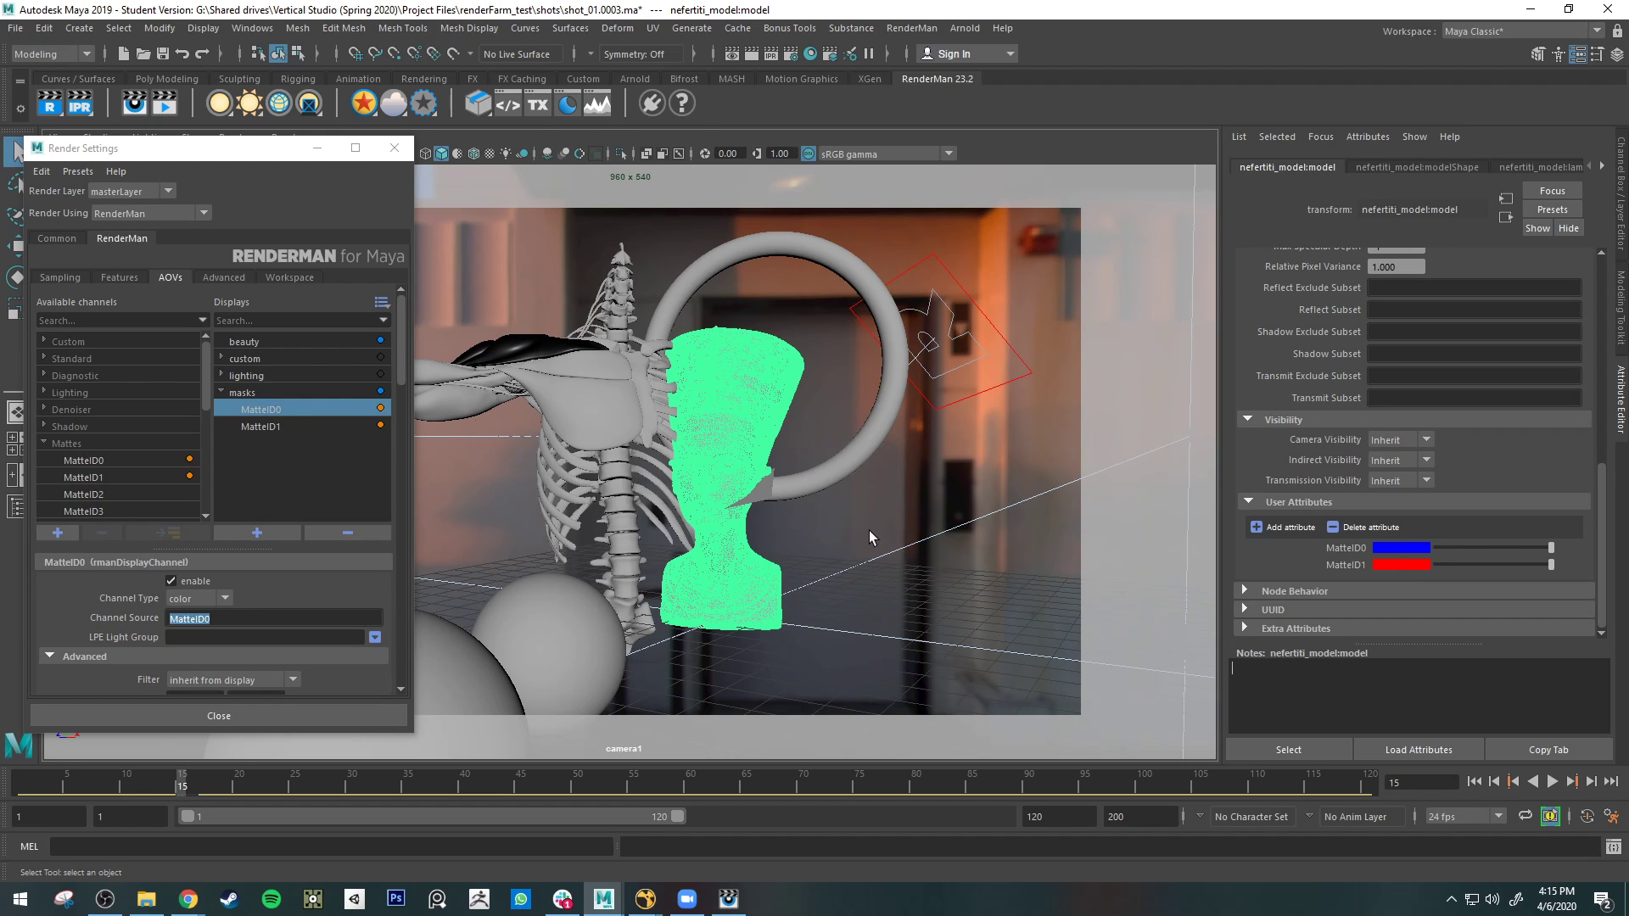
pyautogui.click(813, 576)
pyautogui.hotkey('ctrl', 'z')
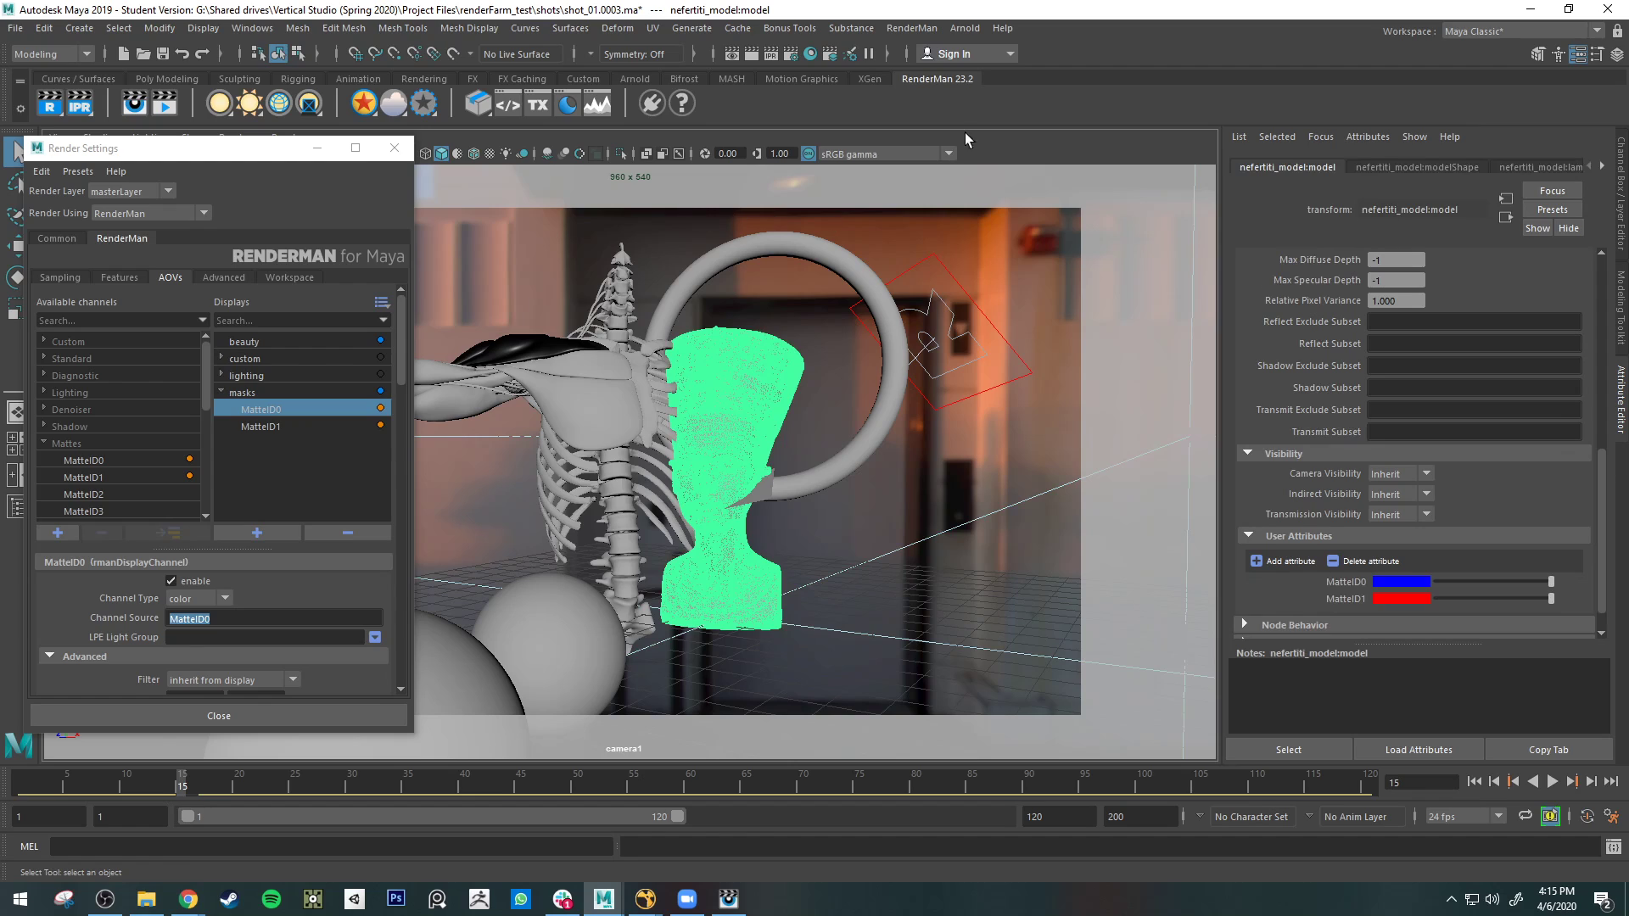
# - Open the Hypershade and delete the PxrMatteID2 node feeding the bust's render_MAT material
pyautogui.click(812, 54)
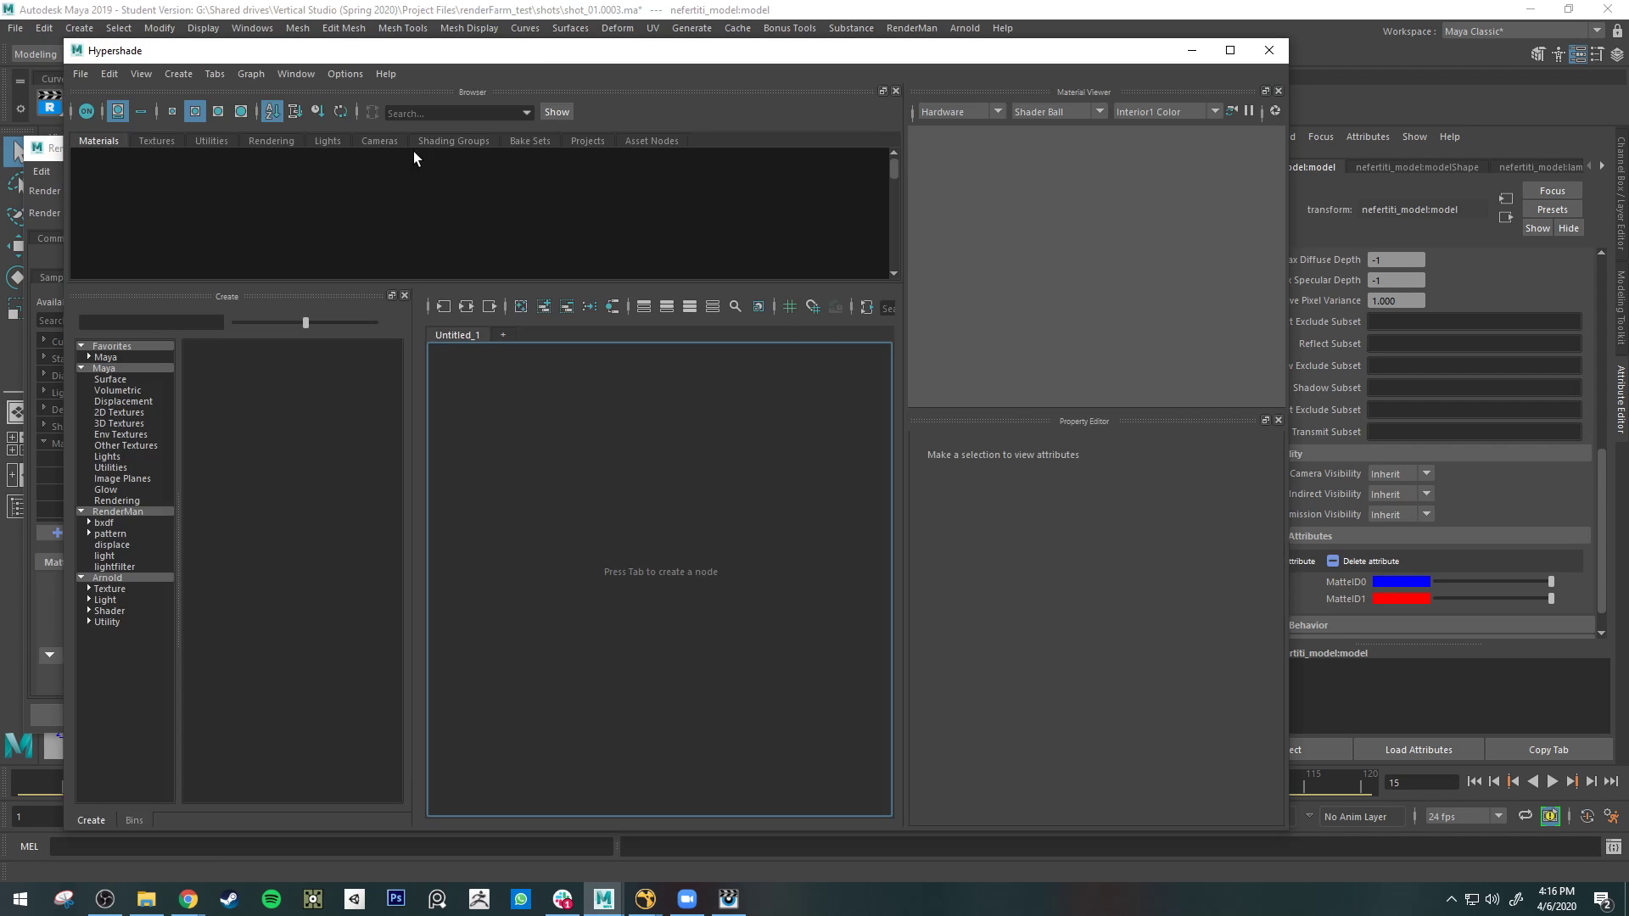
pyautogui.moveTo(522, 59); pyautogui.dragTo(1226, 93)
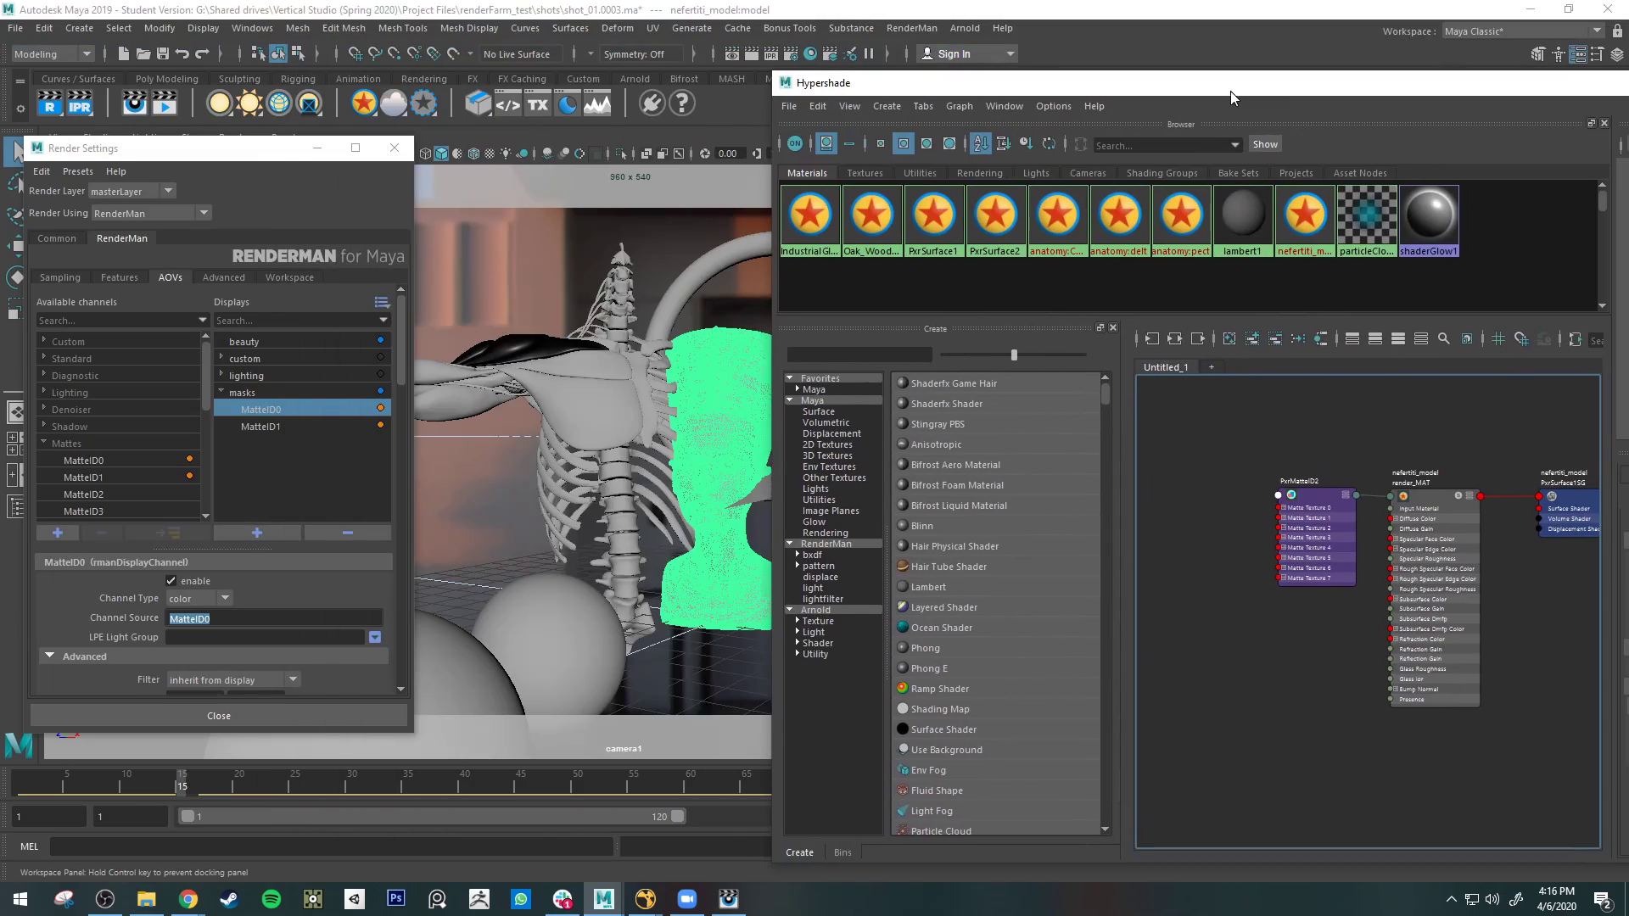
pyautogui.click(1303, 219)
pyautogui.moveTo(1382, 92); pyautogui.dragTo(654, 89)
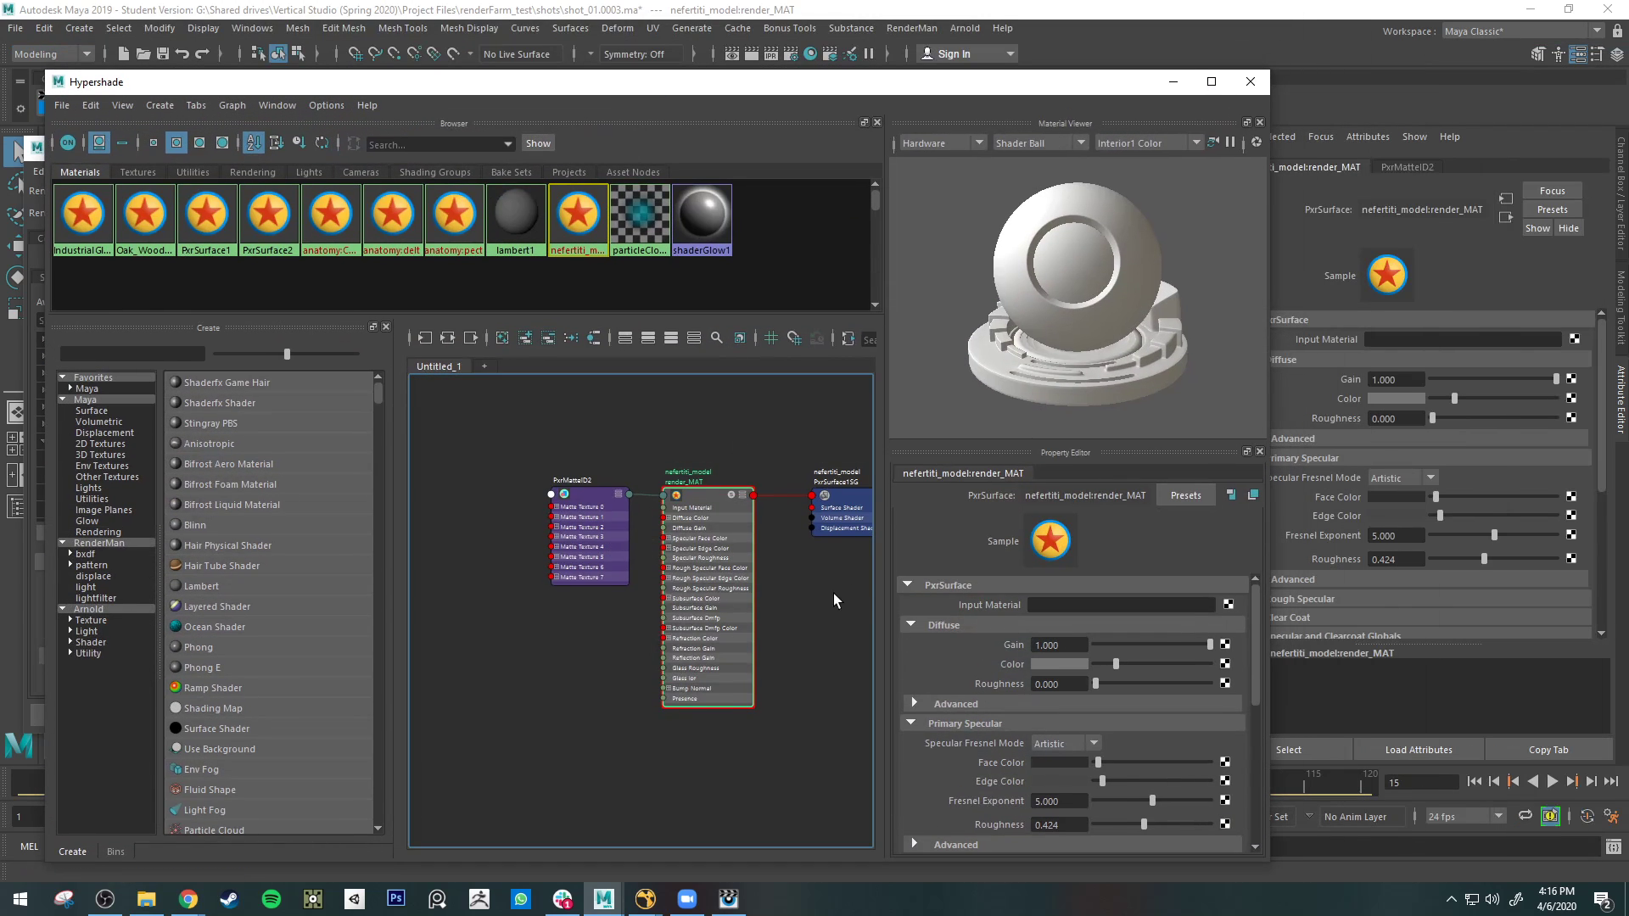
pyautogui.click(594, 495)
pyautogui.press('Delete')
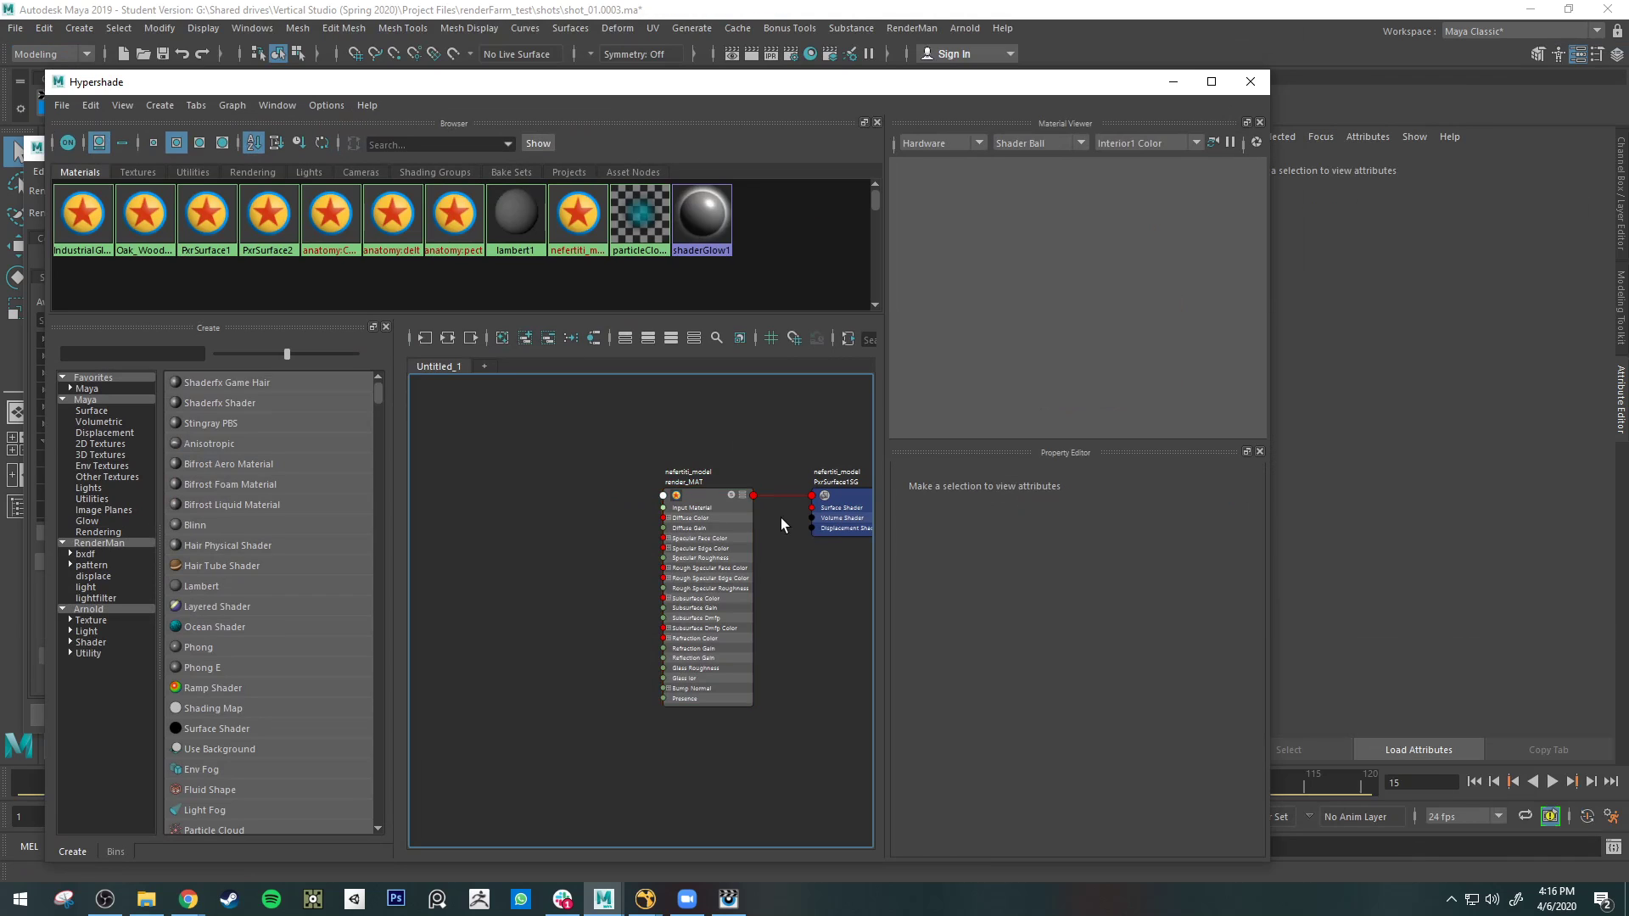
# - Make room in the node graph beside render_MAT and create a PxrMatteID node there
pyautogui.moveTo(735, 561)
pyautogui.mouseDown()
pyautogui.moveTo(738, 486)
pyautogui.moveTo(551, 563)
pyautogui.moveTo(603, 508)
pyautogui.moveTo(633, 509)
pyautogui.mouseUp()
pyautogui.click(757, 517)
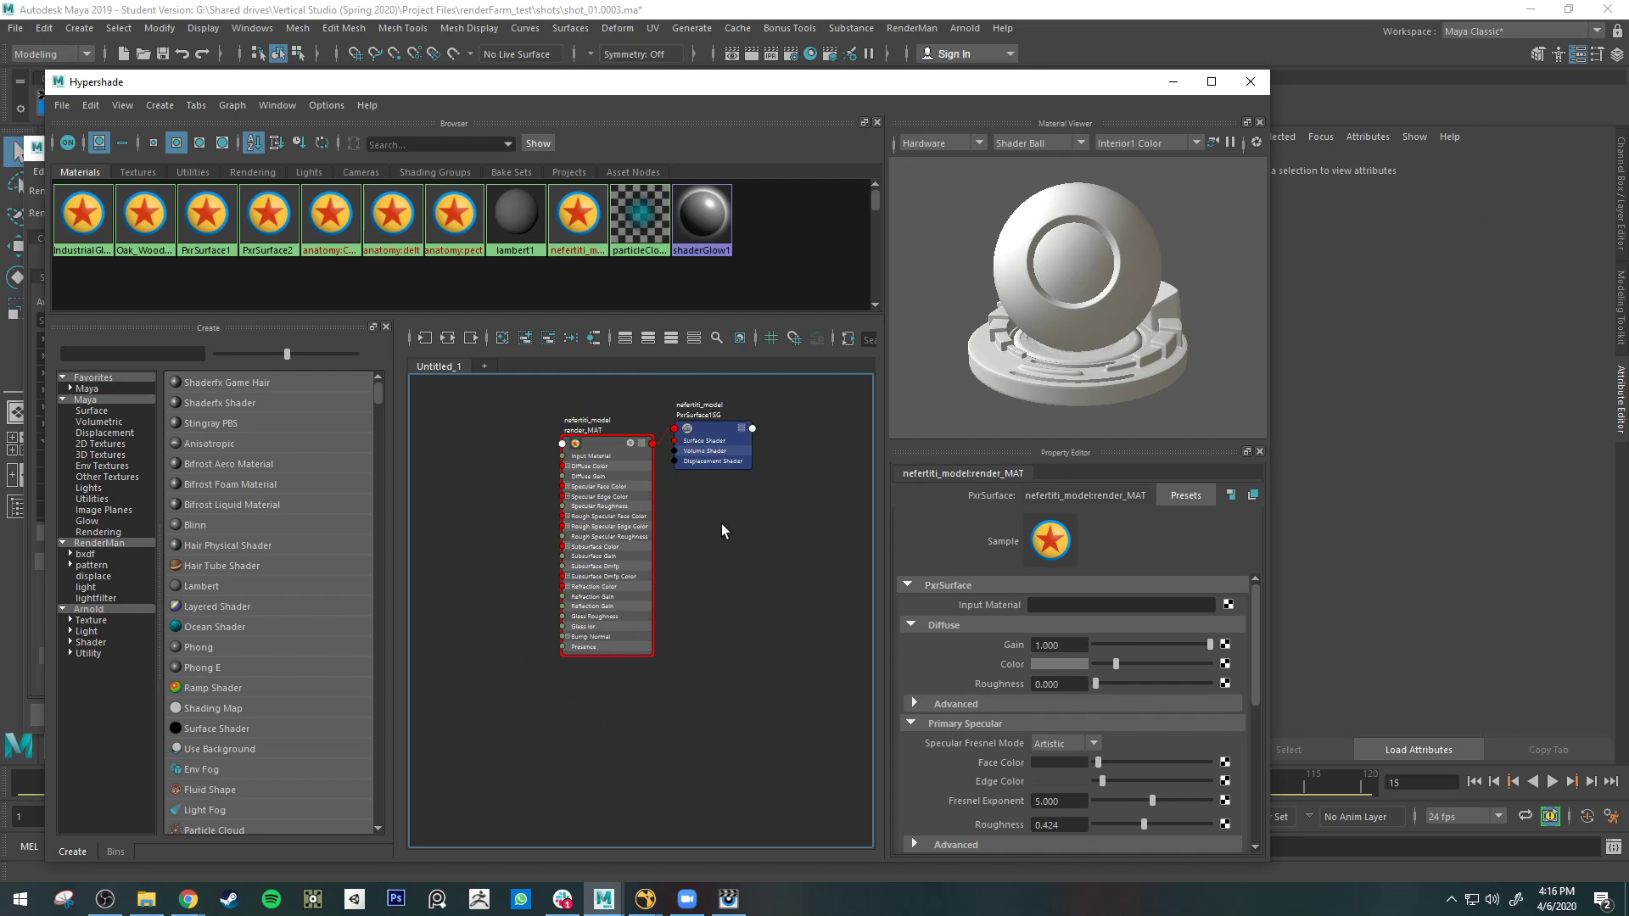
pyautogui.scroll(-1, 722, 525)
pyautogui.keyDown('alt'); pyautogui.moveTo(721, 526); pyautogui.dragTo(855, 591, button='middle'); pyautogui.keyUp('alt')
pyautogui.scroll(3, 715, 588)
pyautogui.scroll(-1, 728, 577)
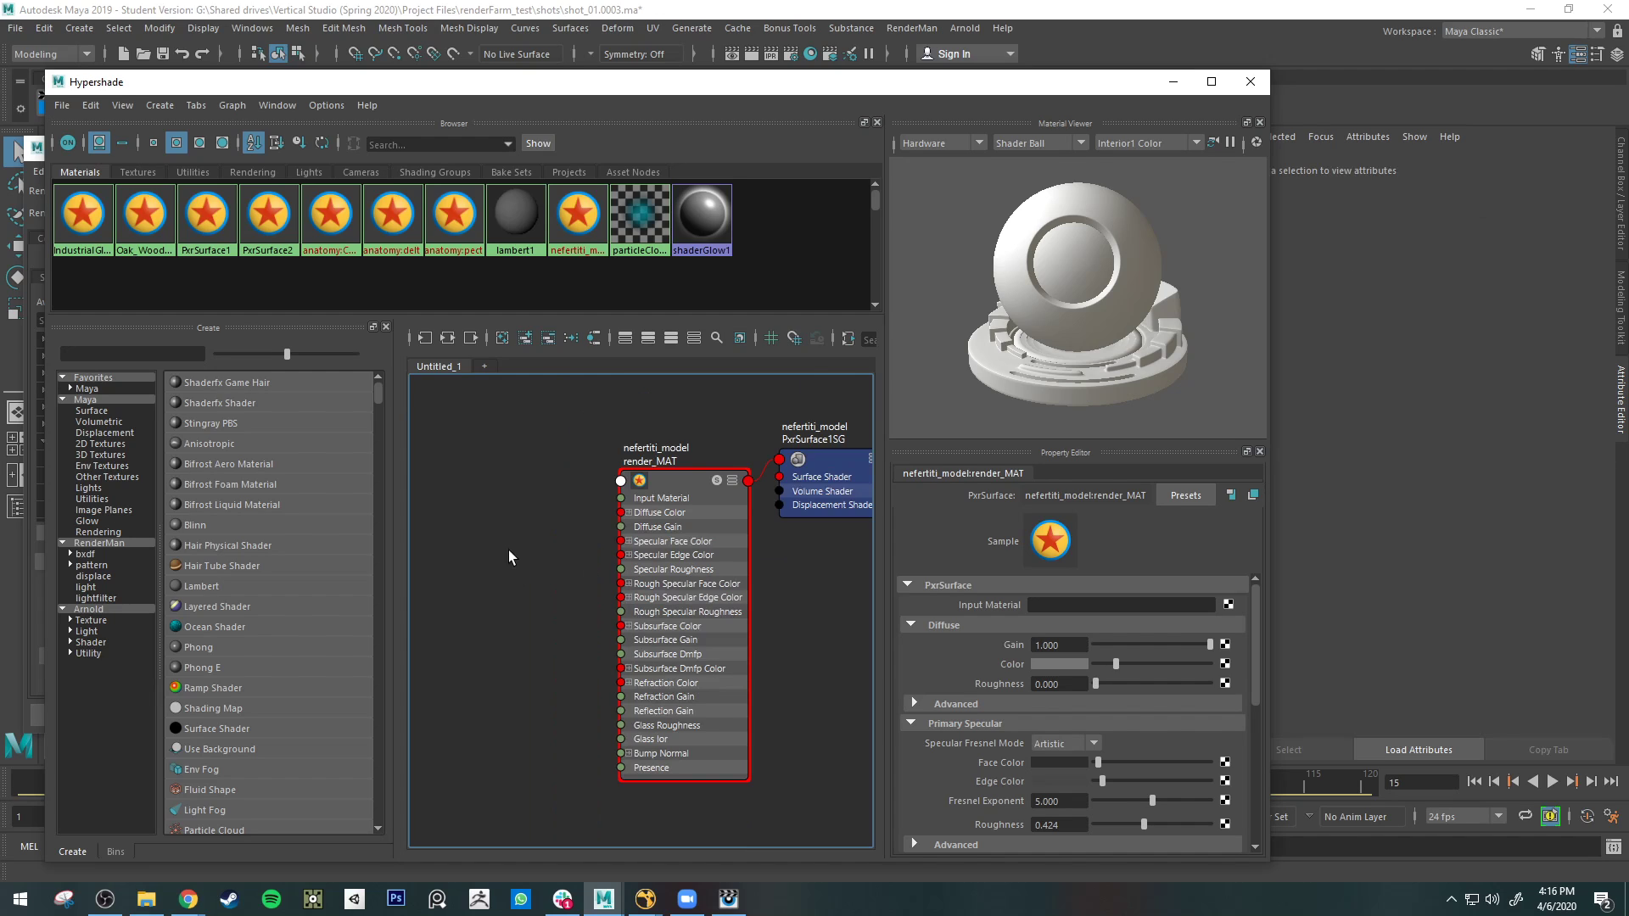
pyautogui.keyDown('alt'); pyautogui.moveTo(507, 550); pyautogui.dragTo(611, 550, button='middle'); pyautogui.keyUp('alt')
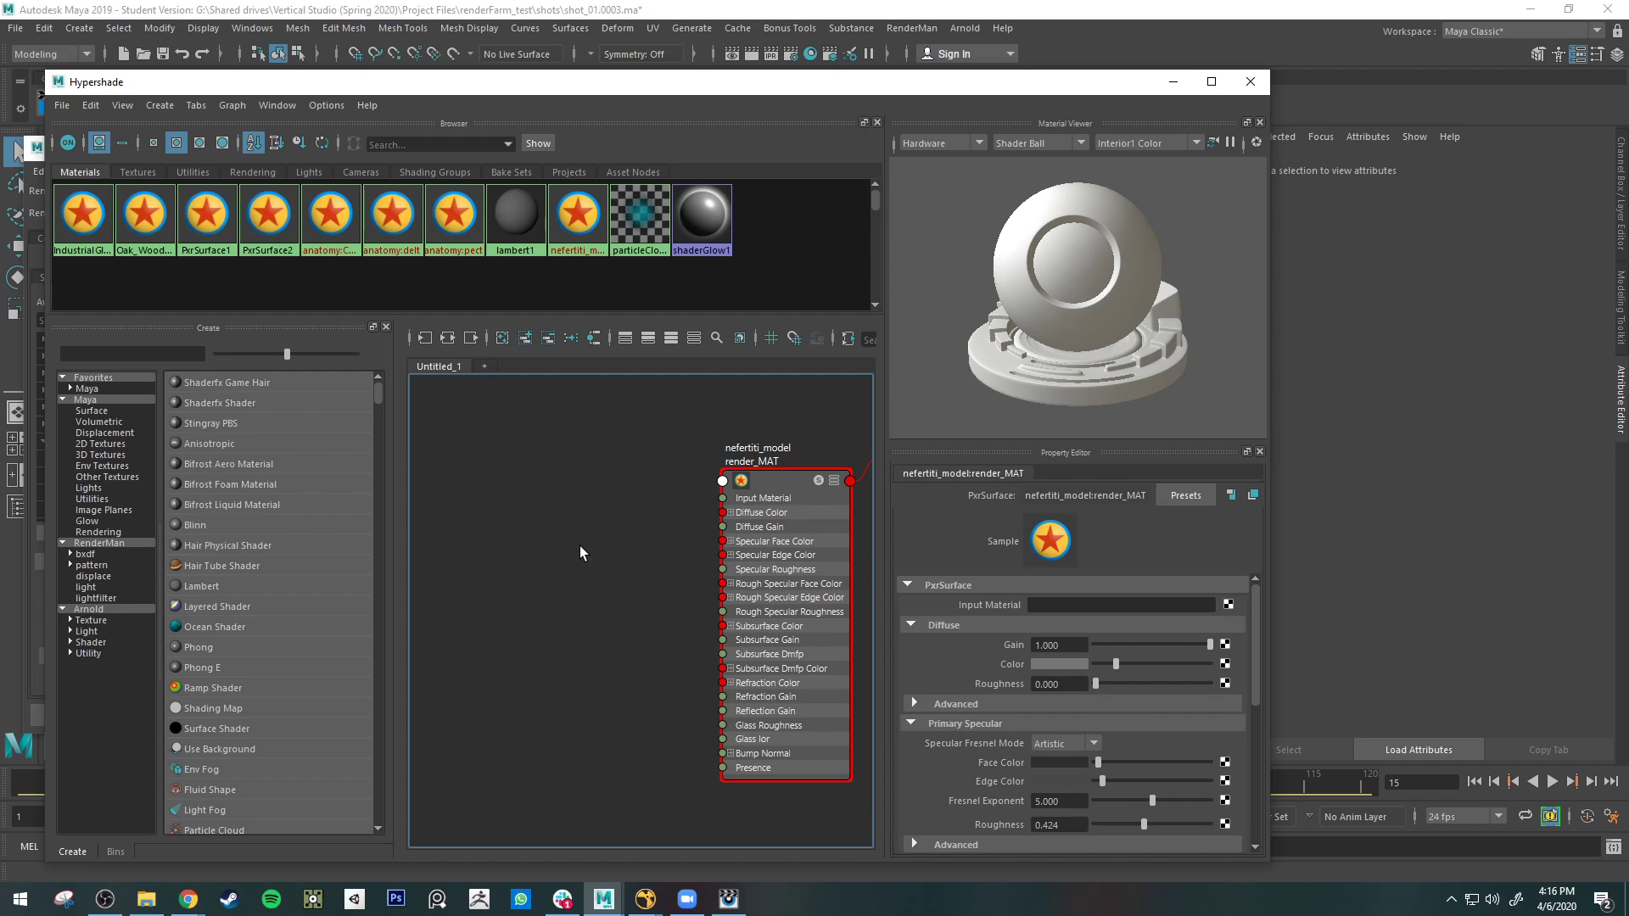
pyautogui.press('Tab')
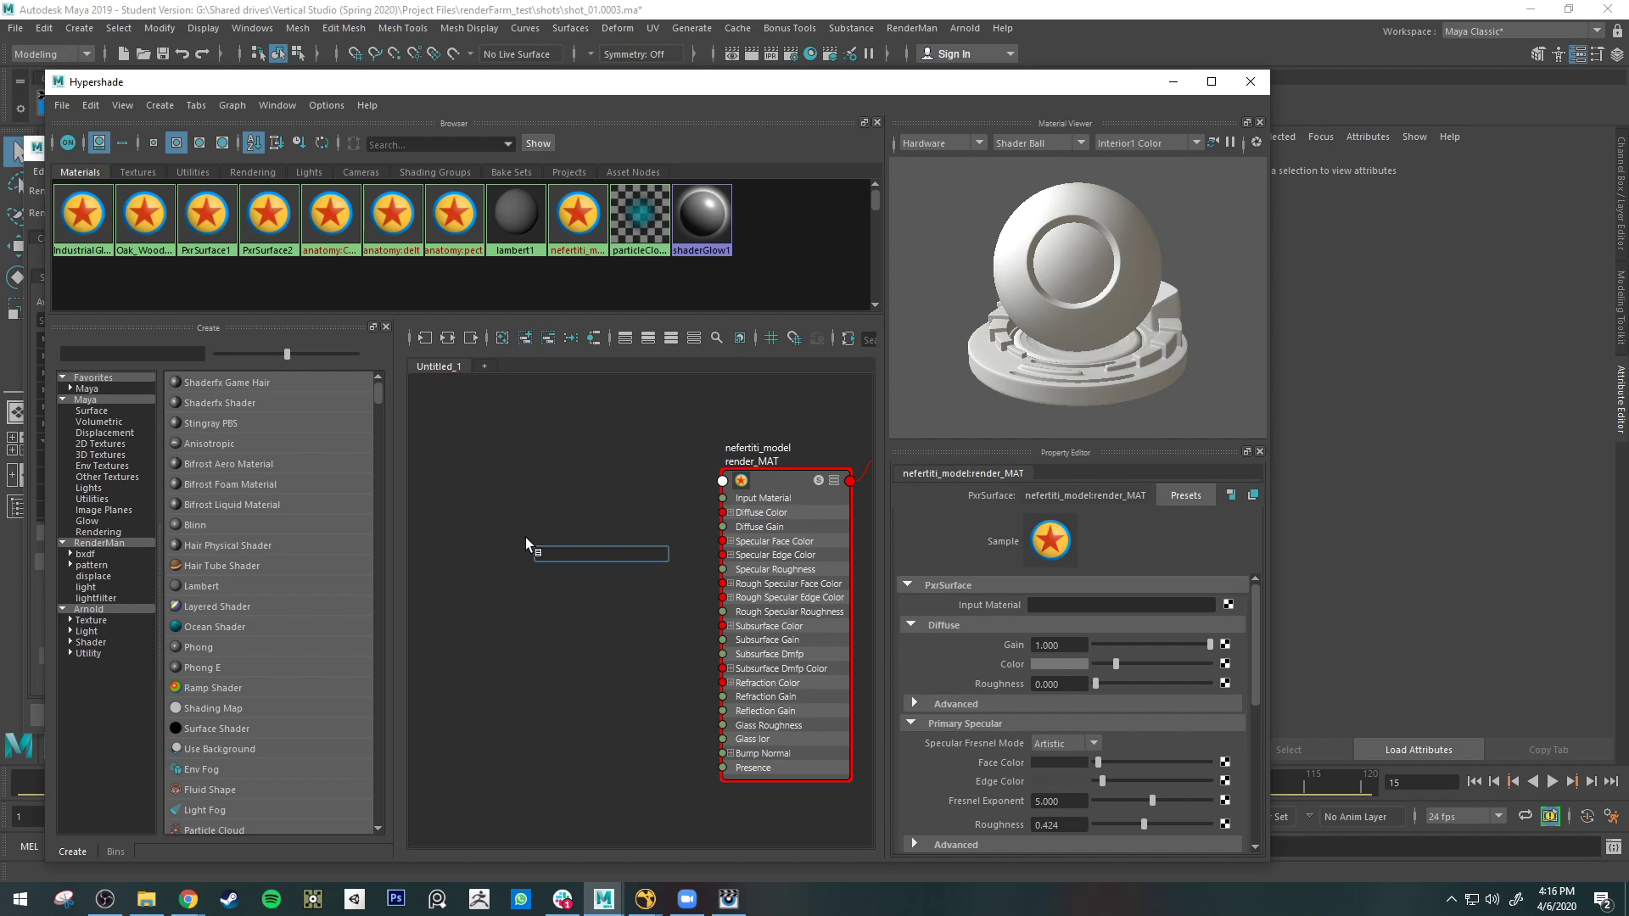
pyautogui.write('pxr')
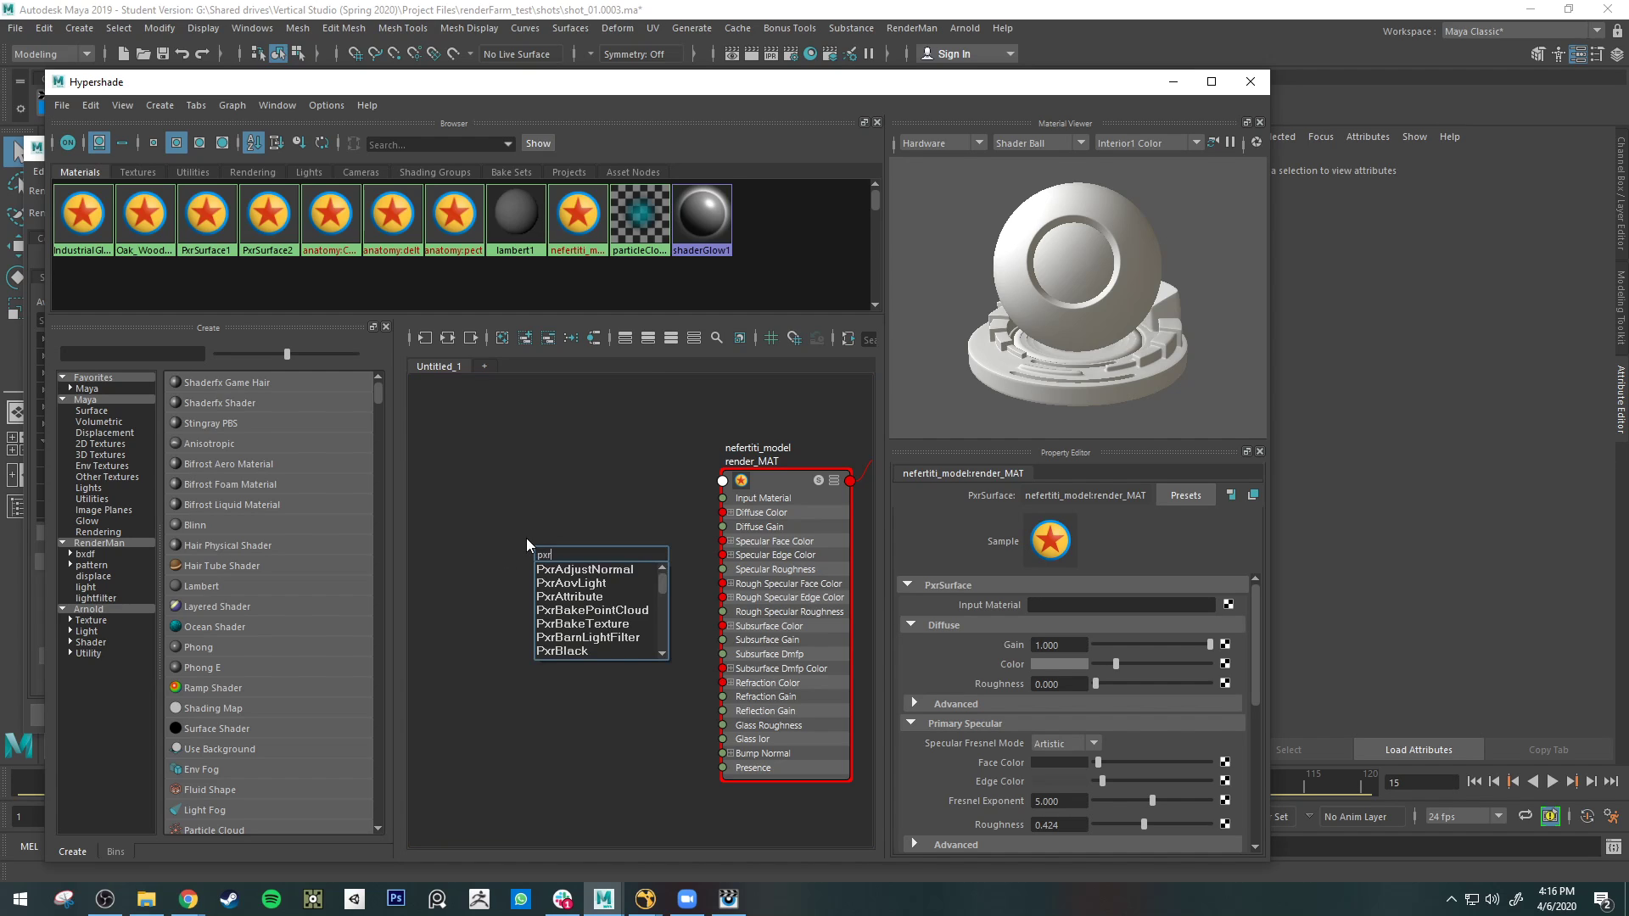
pyautogui.write('ma')
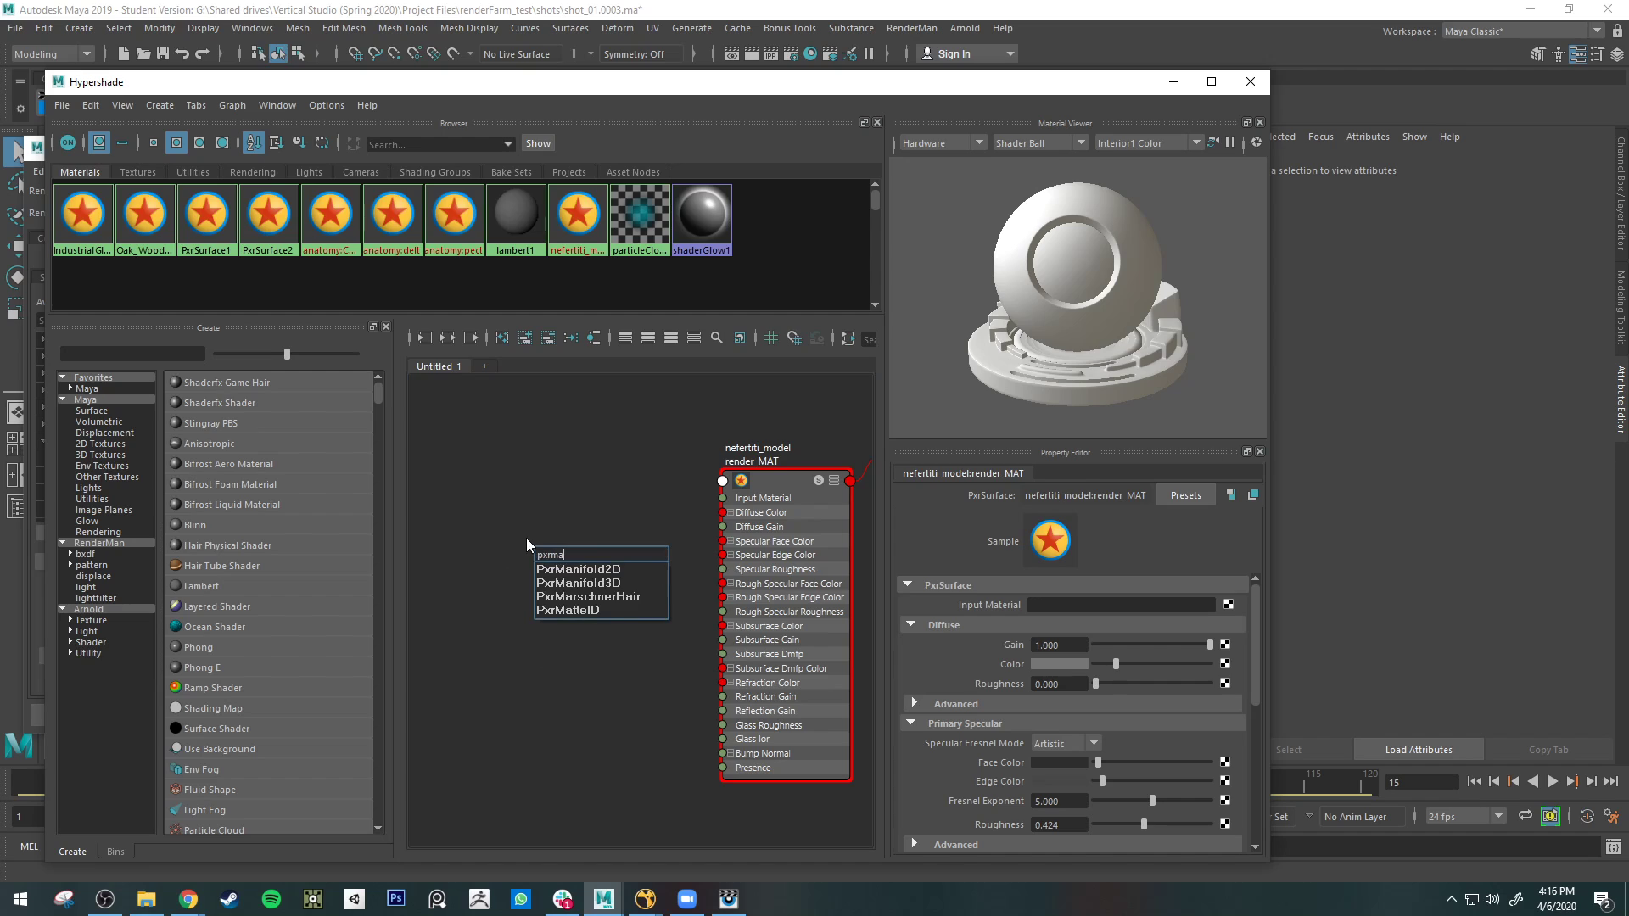
pyautogui.click(563, 609)
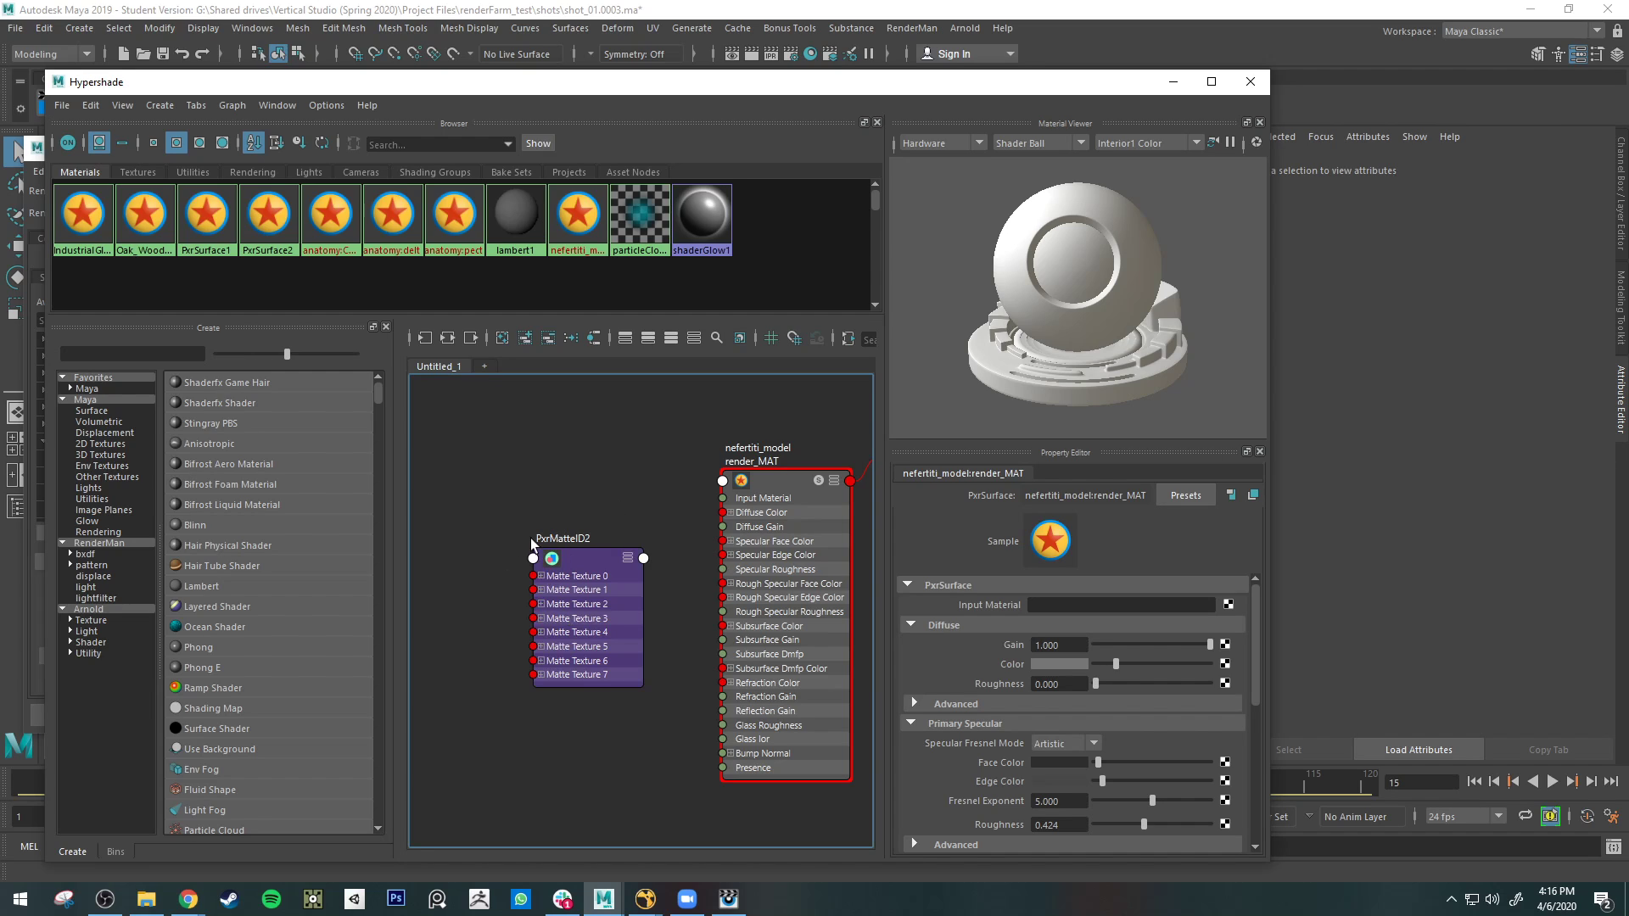
pyautogui.moveTo(622, 595); pyautogui.dragTo(598, 536)
# - Connect the PxrMatteID node's Result AOV output to Utility Pattern[0] of the render_MAT material
pyautogui.scroll(2, 665, 508)
pyautogui.scroll(2, 710, 495)
pyautogui.click(710, 495)
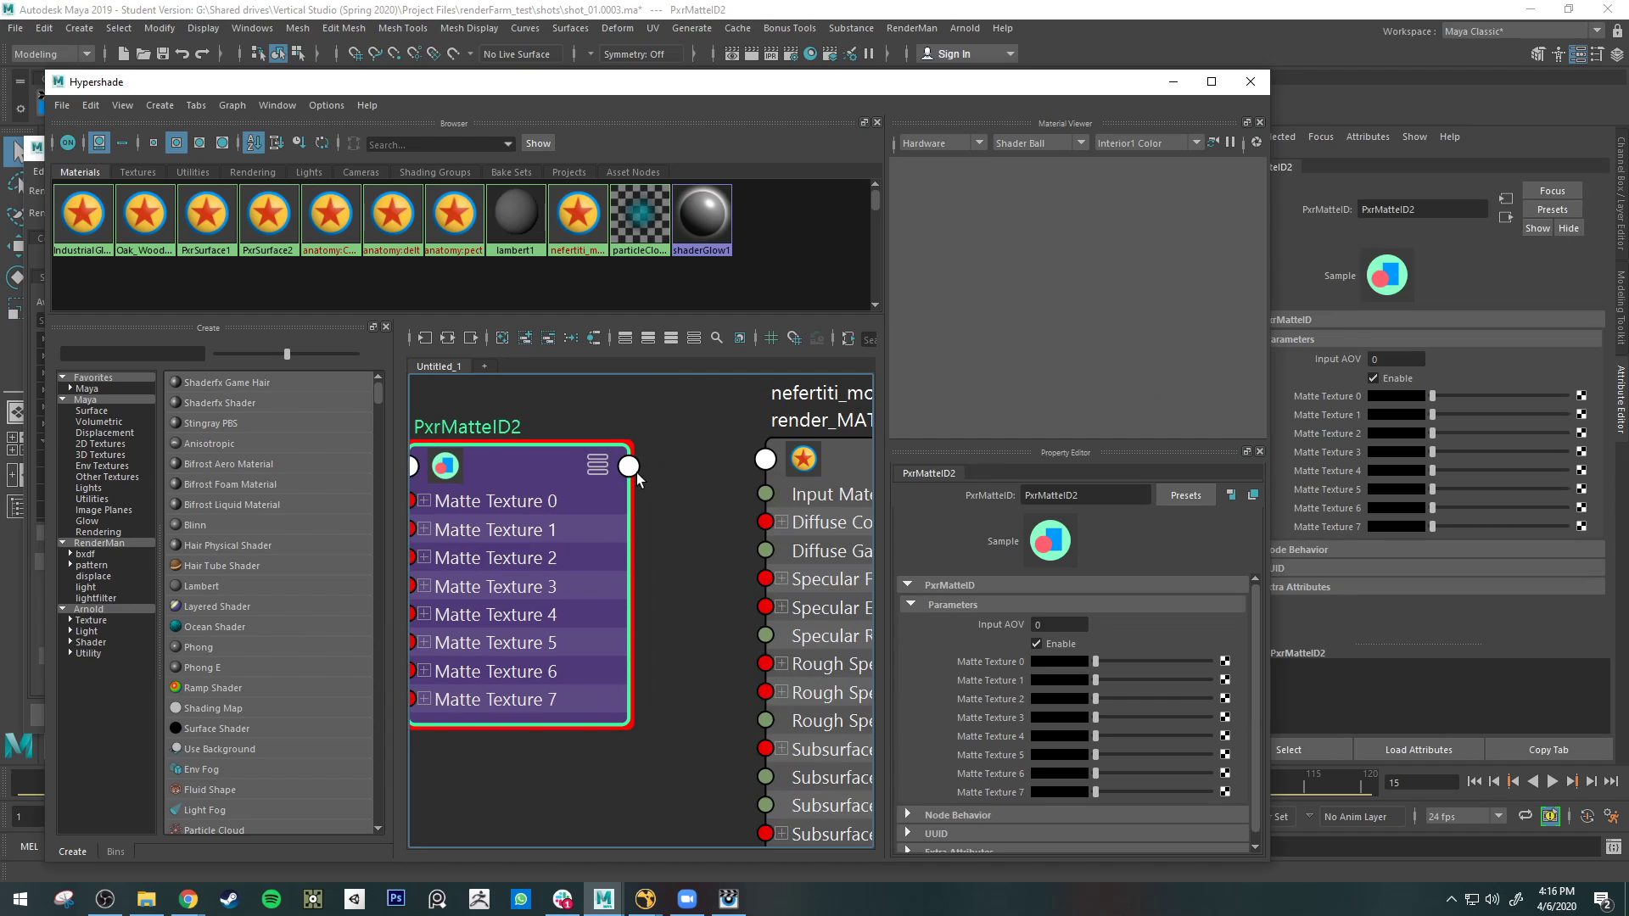
pyautogui.click(631, 466)
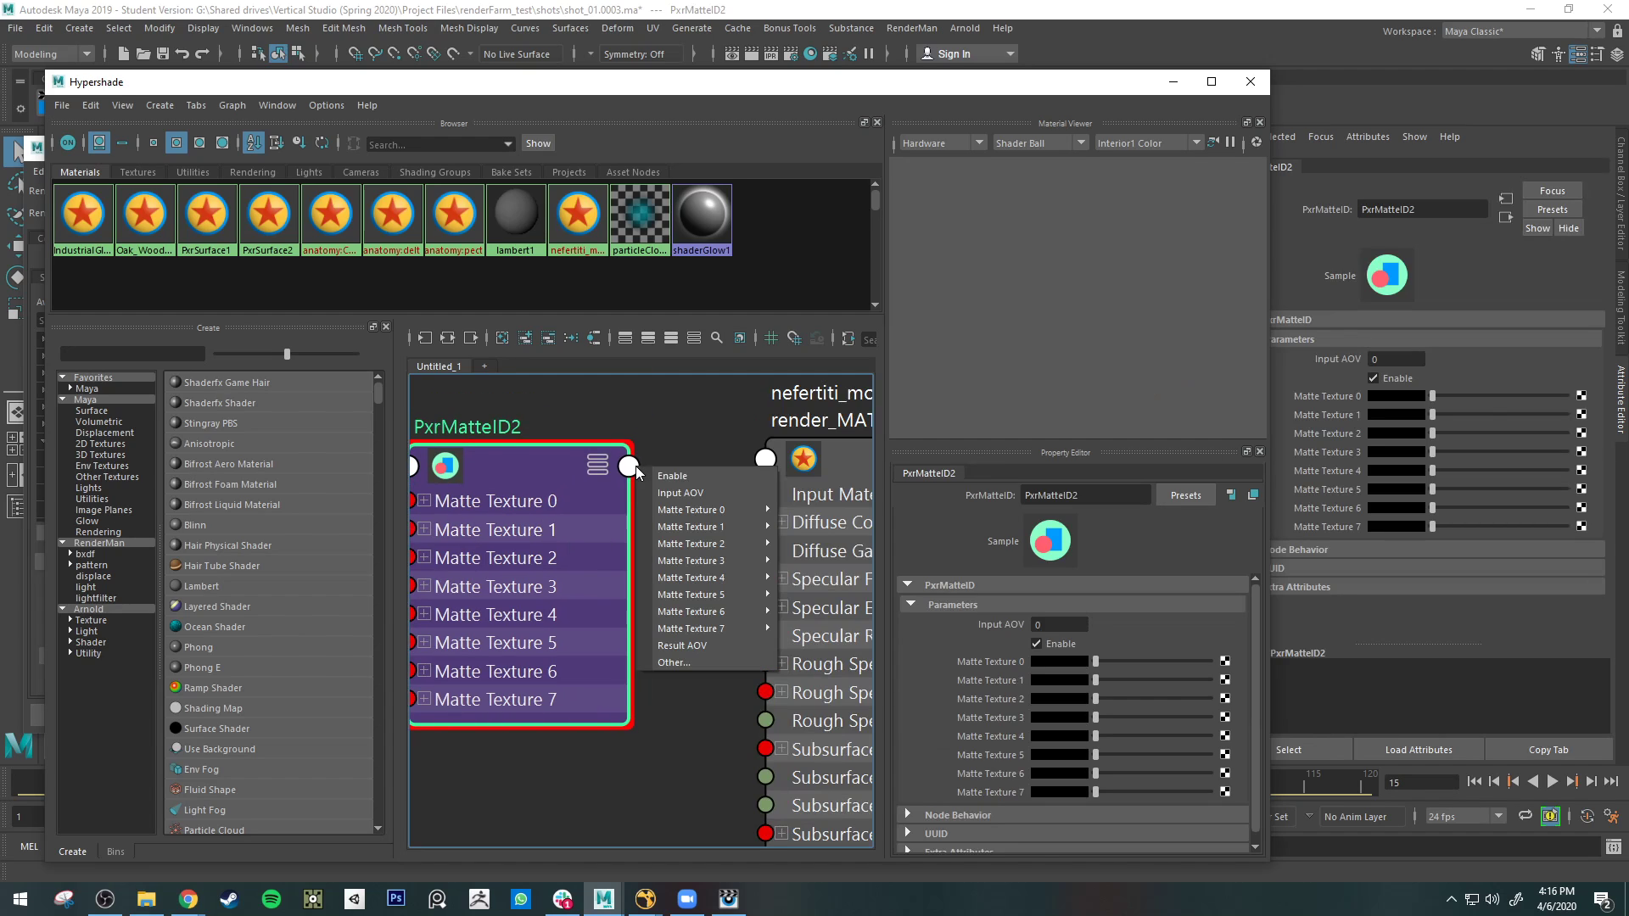
pyautogui.click(687, 646)
pyautogui.click(769, 465)
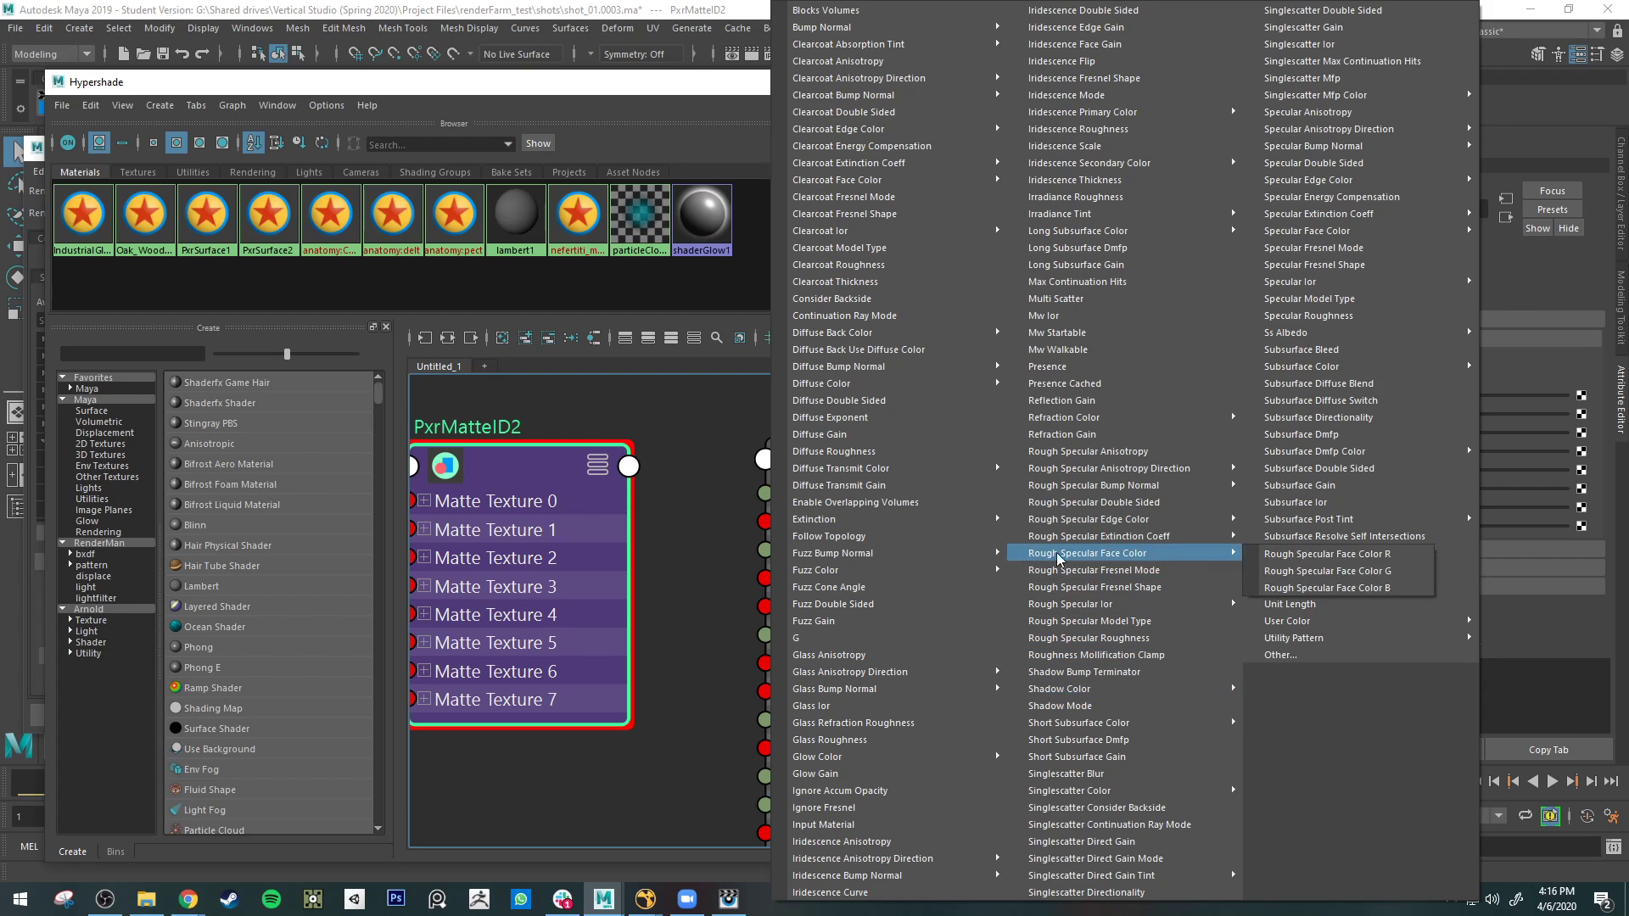
pyautogui.moveTo(1378, 643)
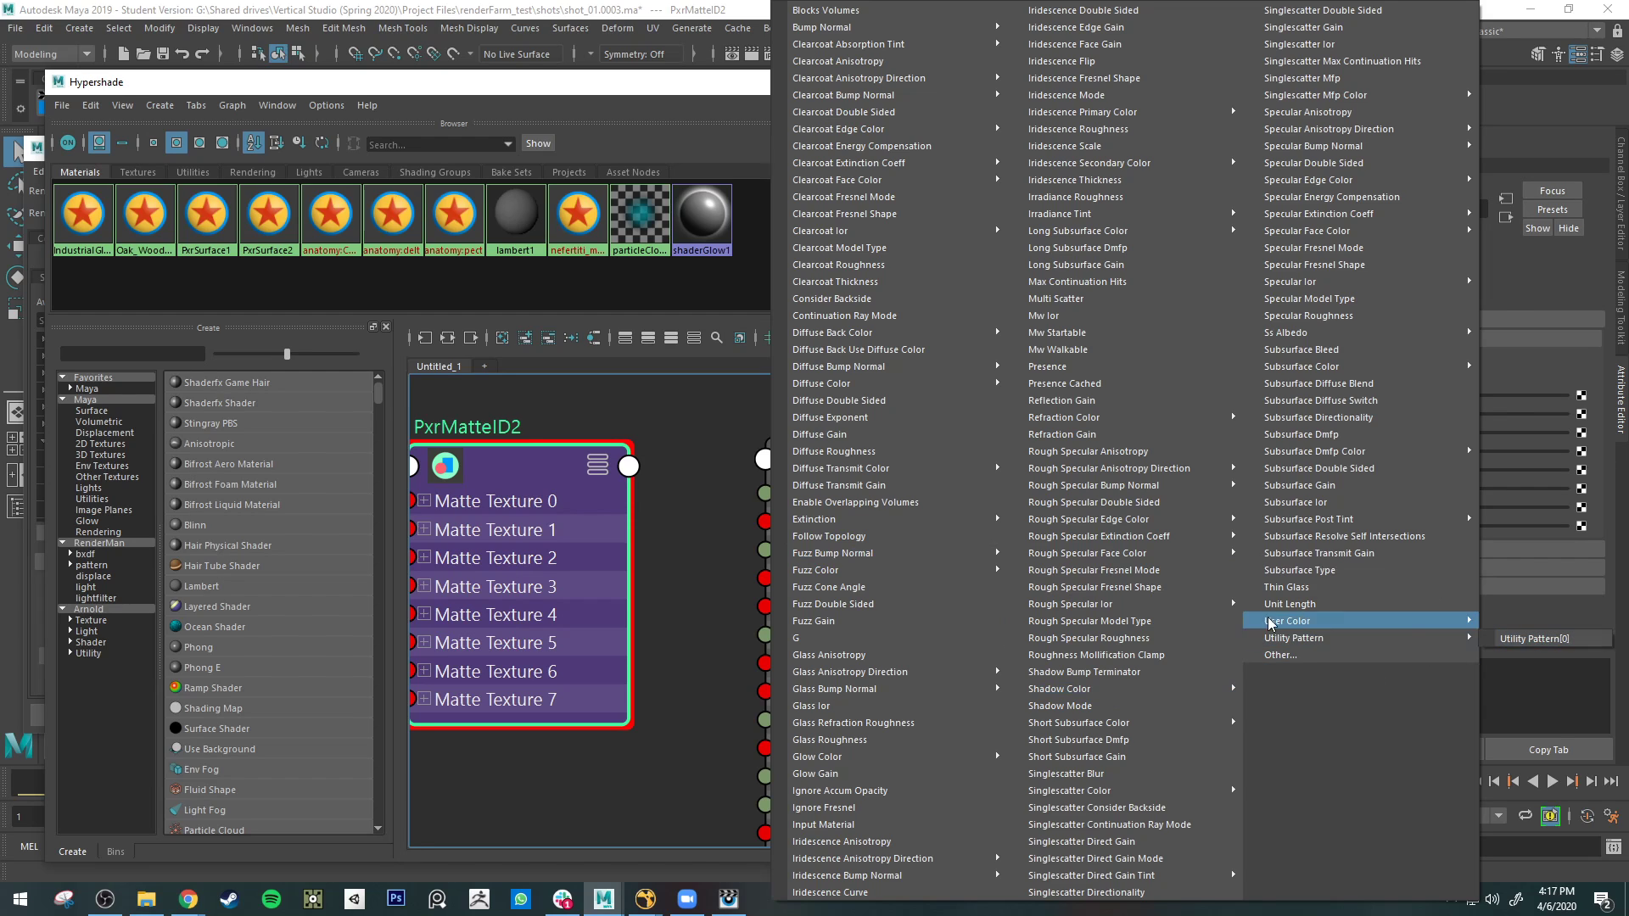
pyautogui.click(1534, 647)
pyautogui.scroll(-3, 728, 593)
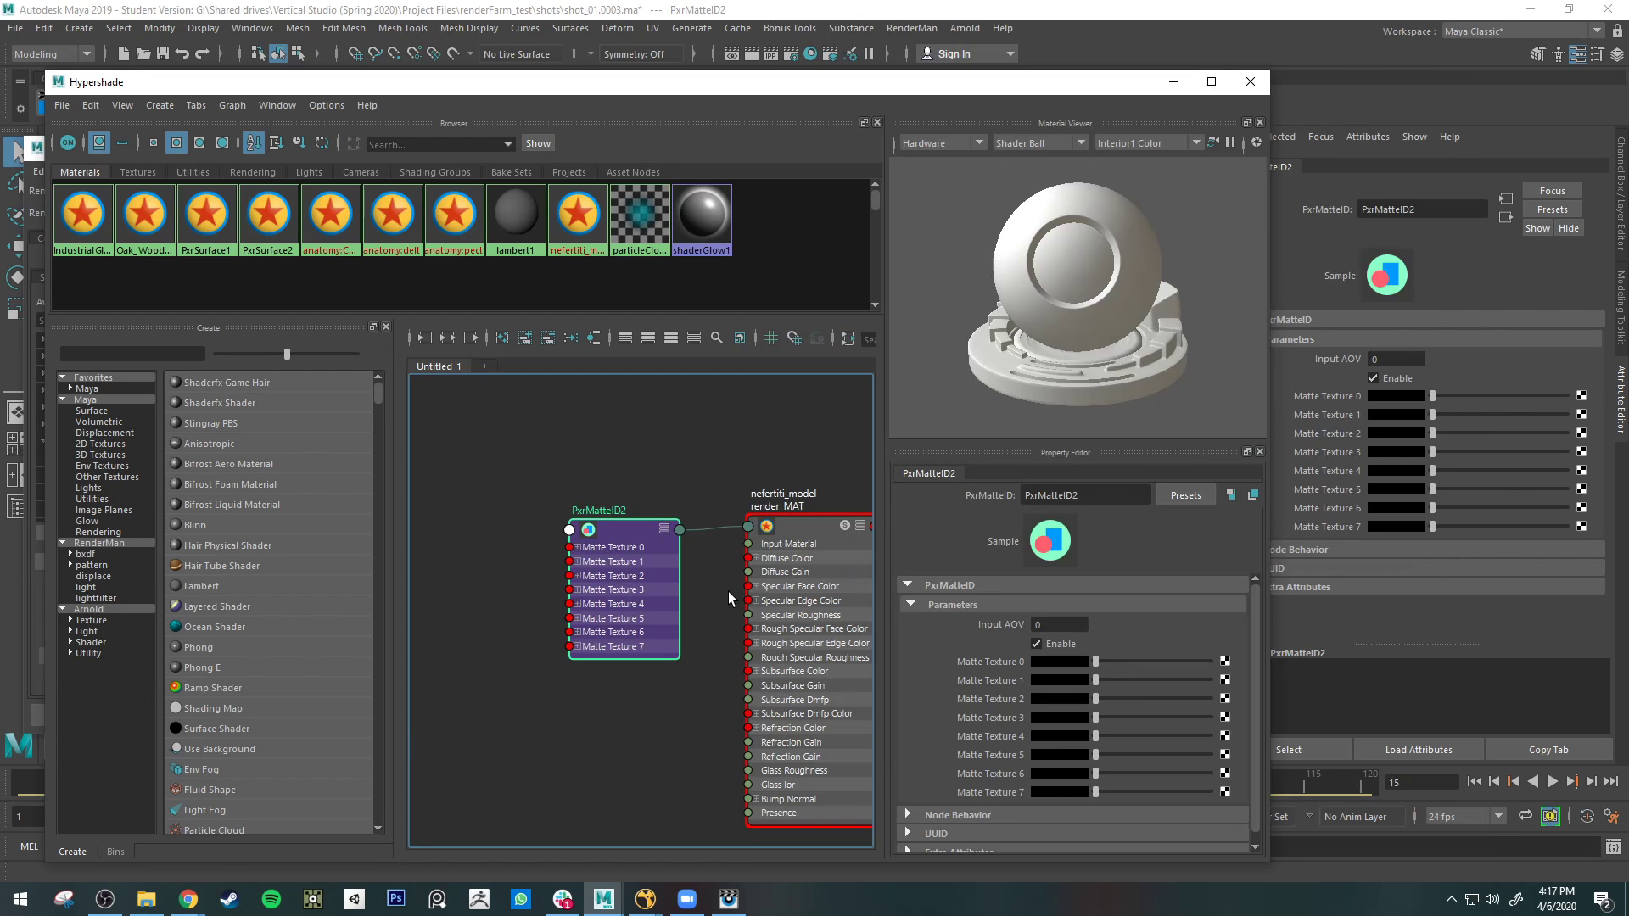
# - Move the PxrMatteID node farther from the render_MAT node and close the Hypershade
pyautogui.click(621, 475)
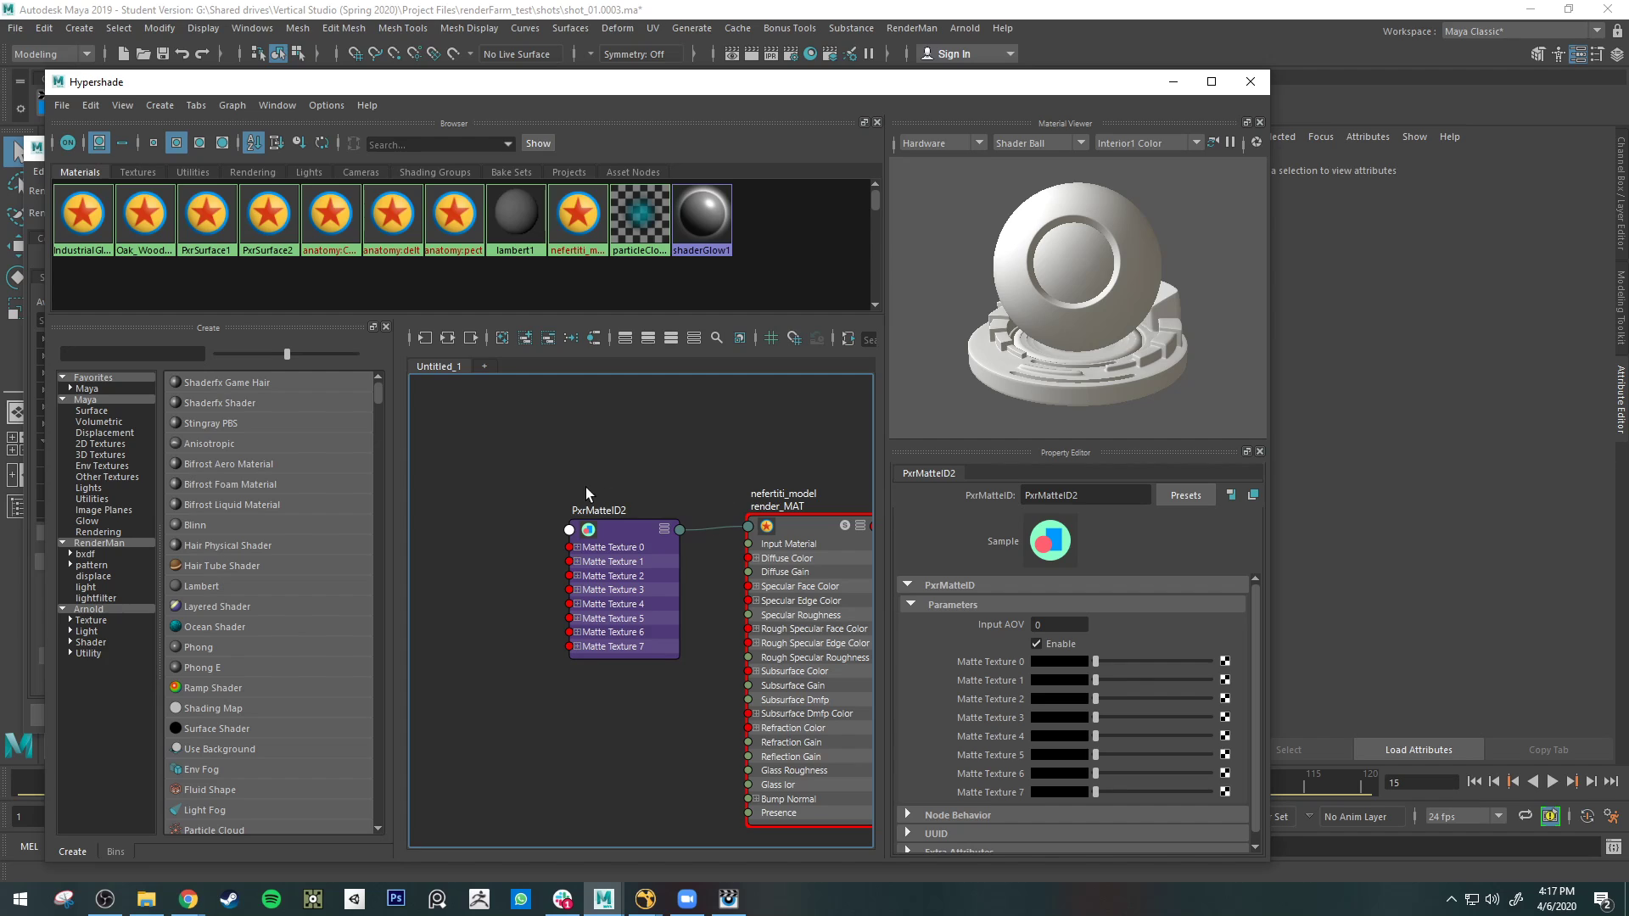
pyautogui.moveTo(640, 632); pyautogui.dragTo(587, 604)
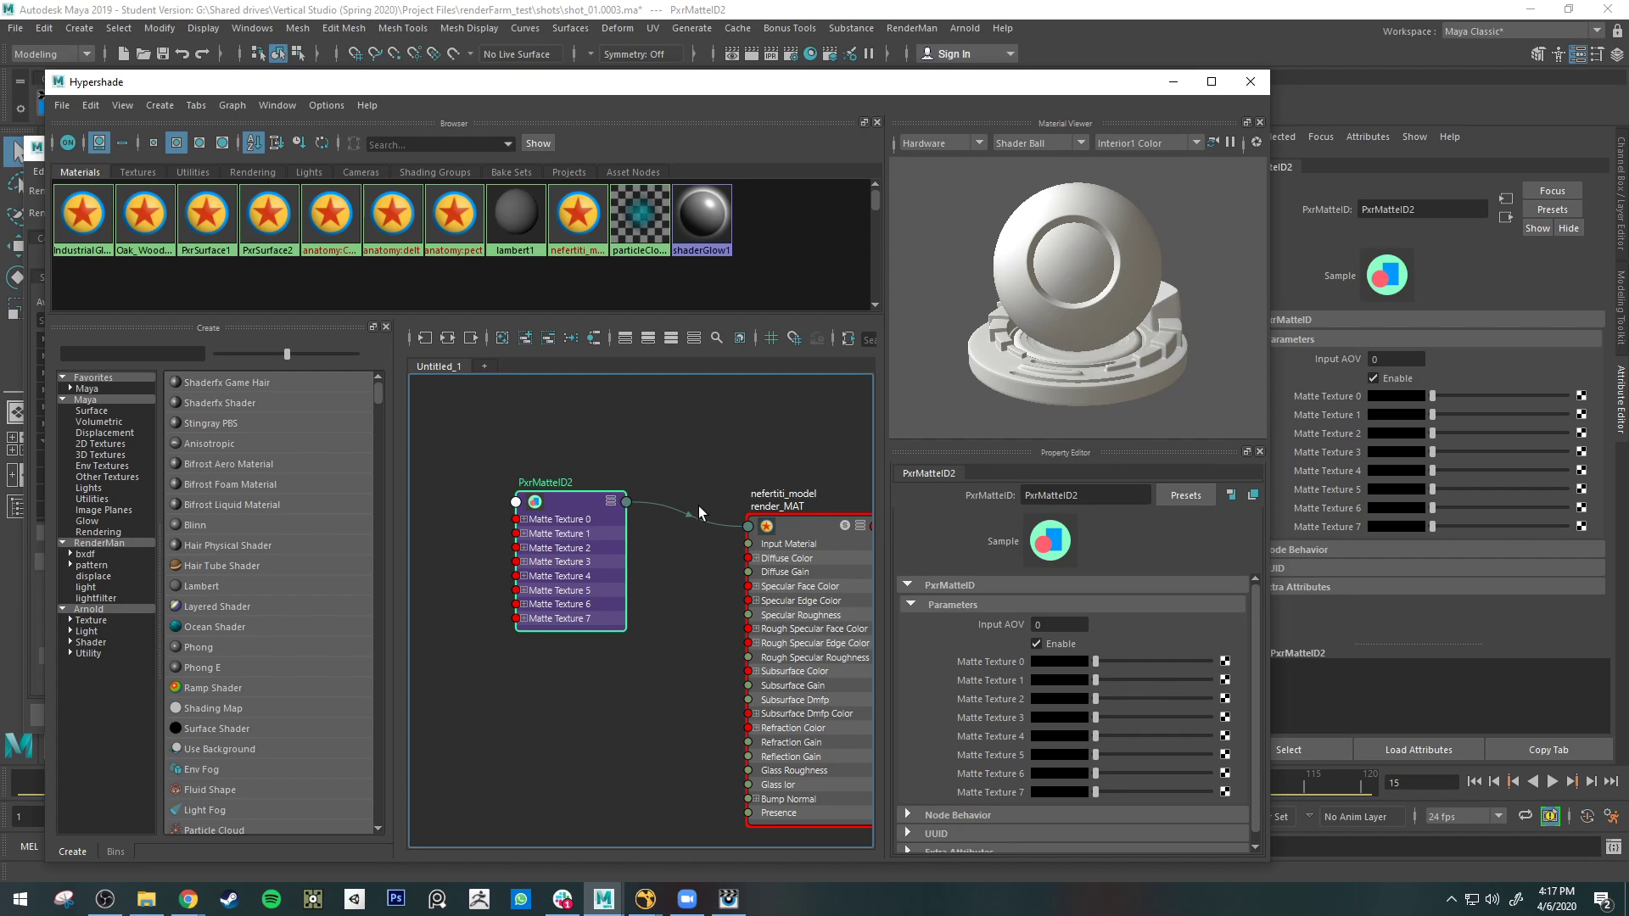
pyautogui.moveTo(608, 574); pyautogui.dragTo(551, 579)
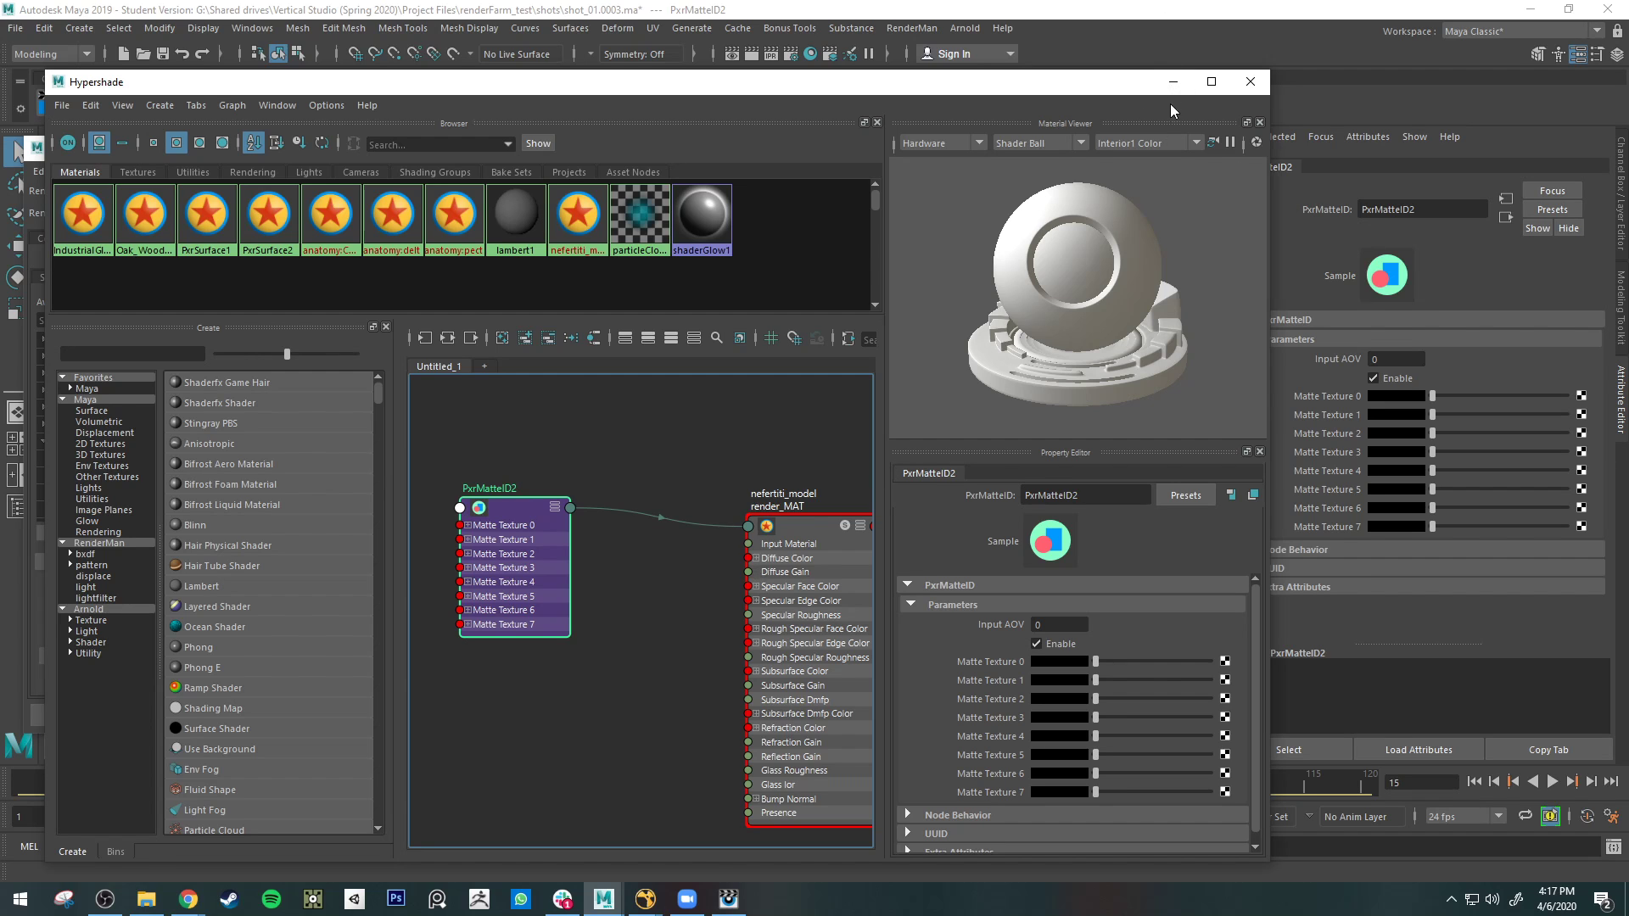
pyautogui.click(1251, 82)
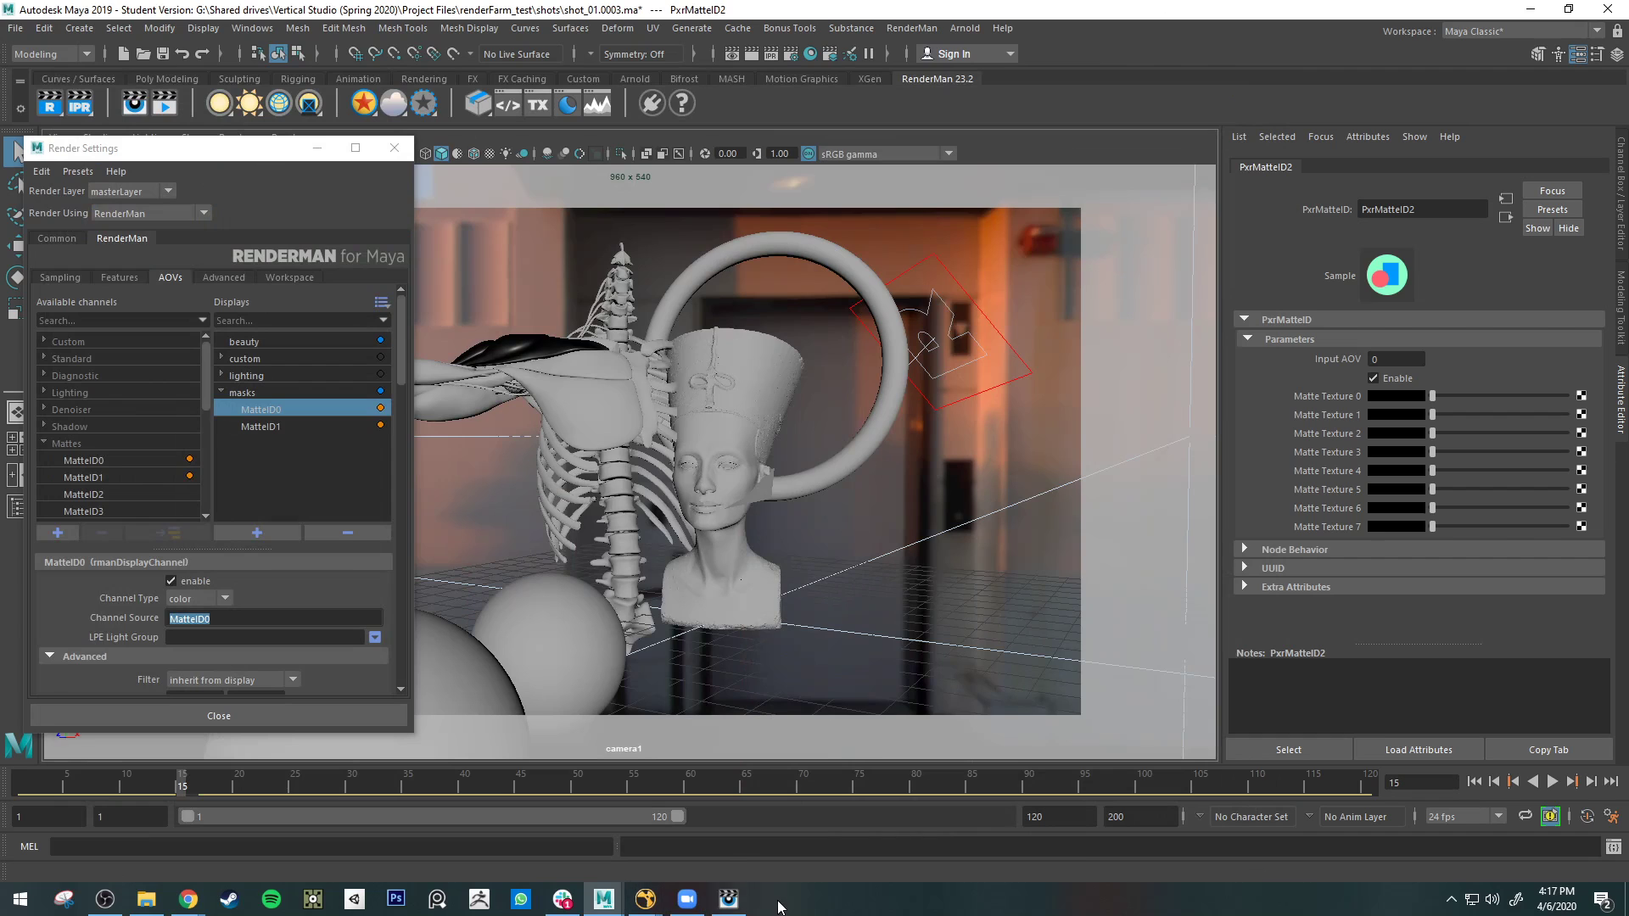
# - Render the current frame, compare the new masks and MatteID1 images with the bust's matte color attributes, and move the render viewer aside
pyautogui.click(728, 899)
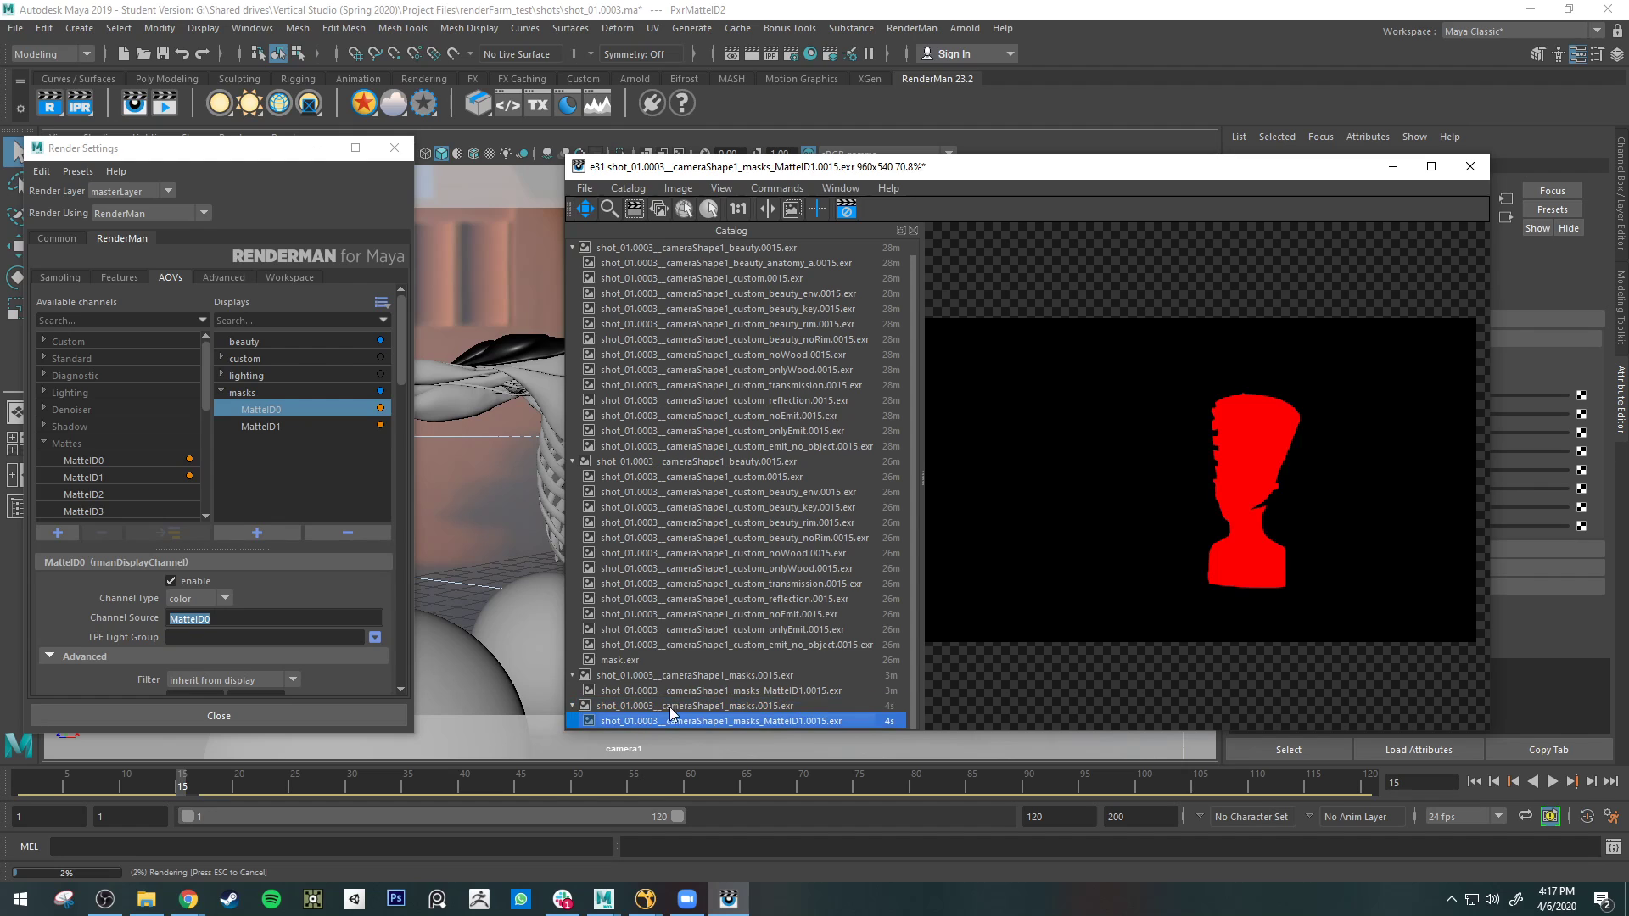
pyautogui.click(670, 706)
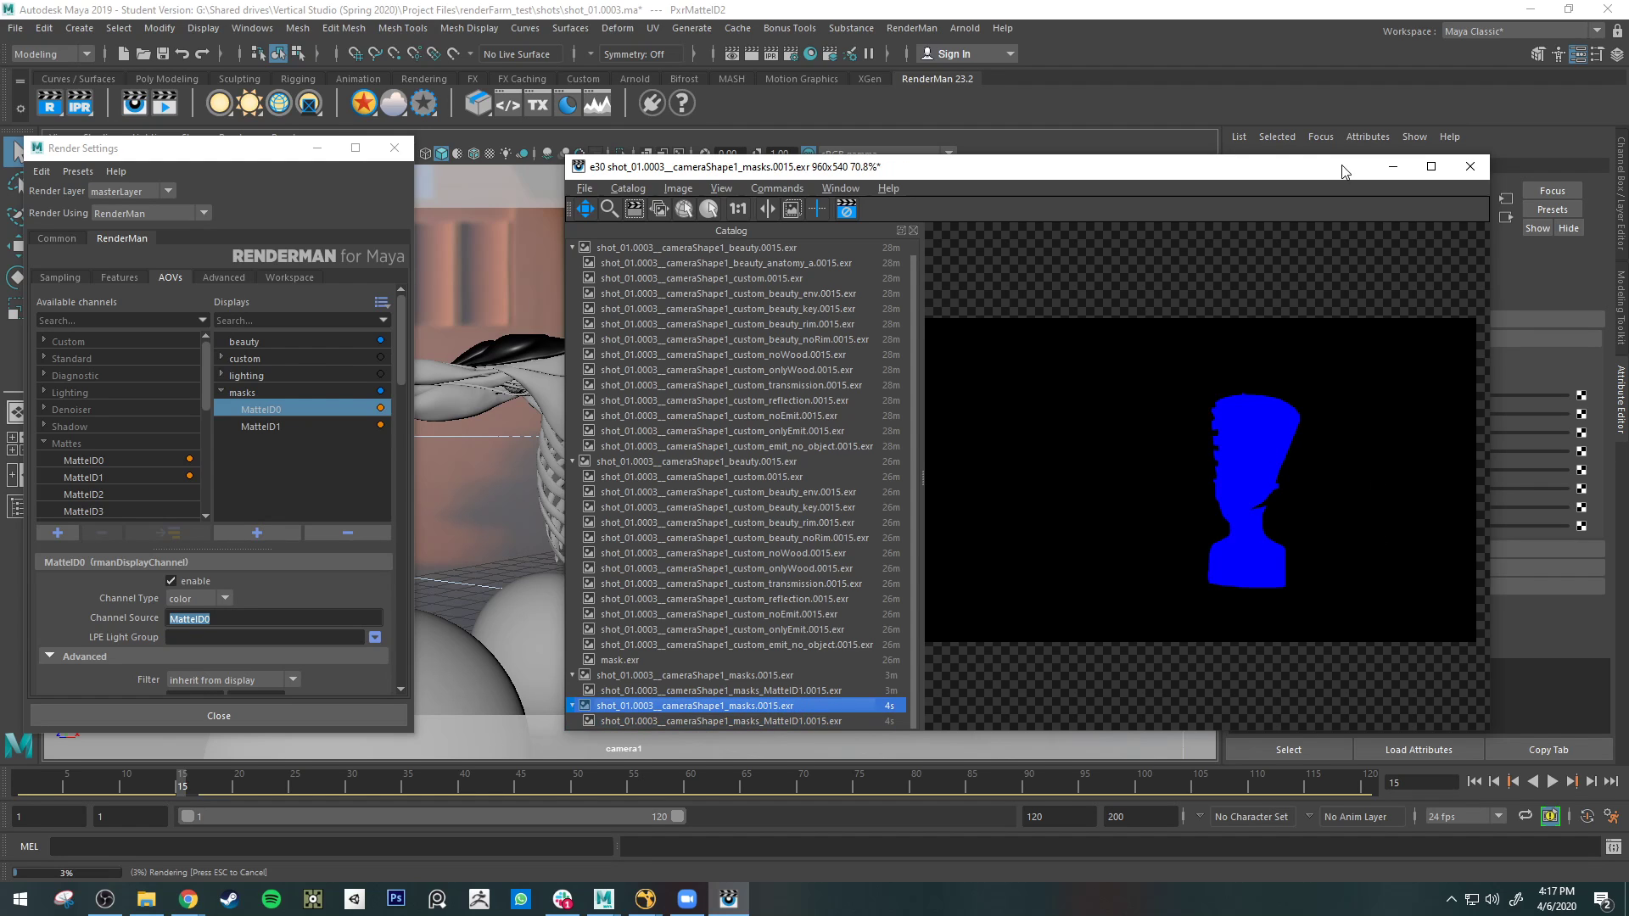
pyautogui.moveTo(1250, 174); pyautogui.dragTo(522, 184)
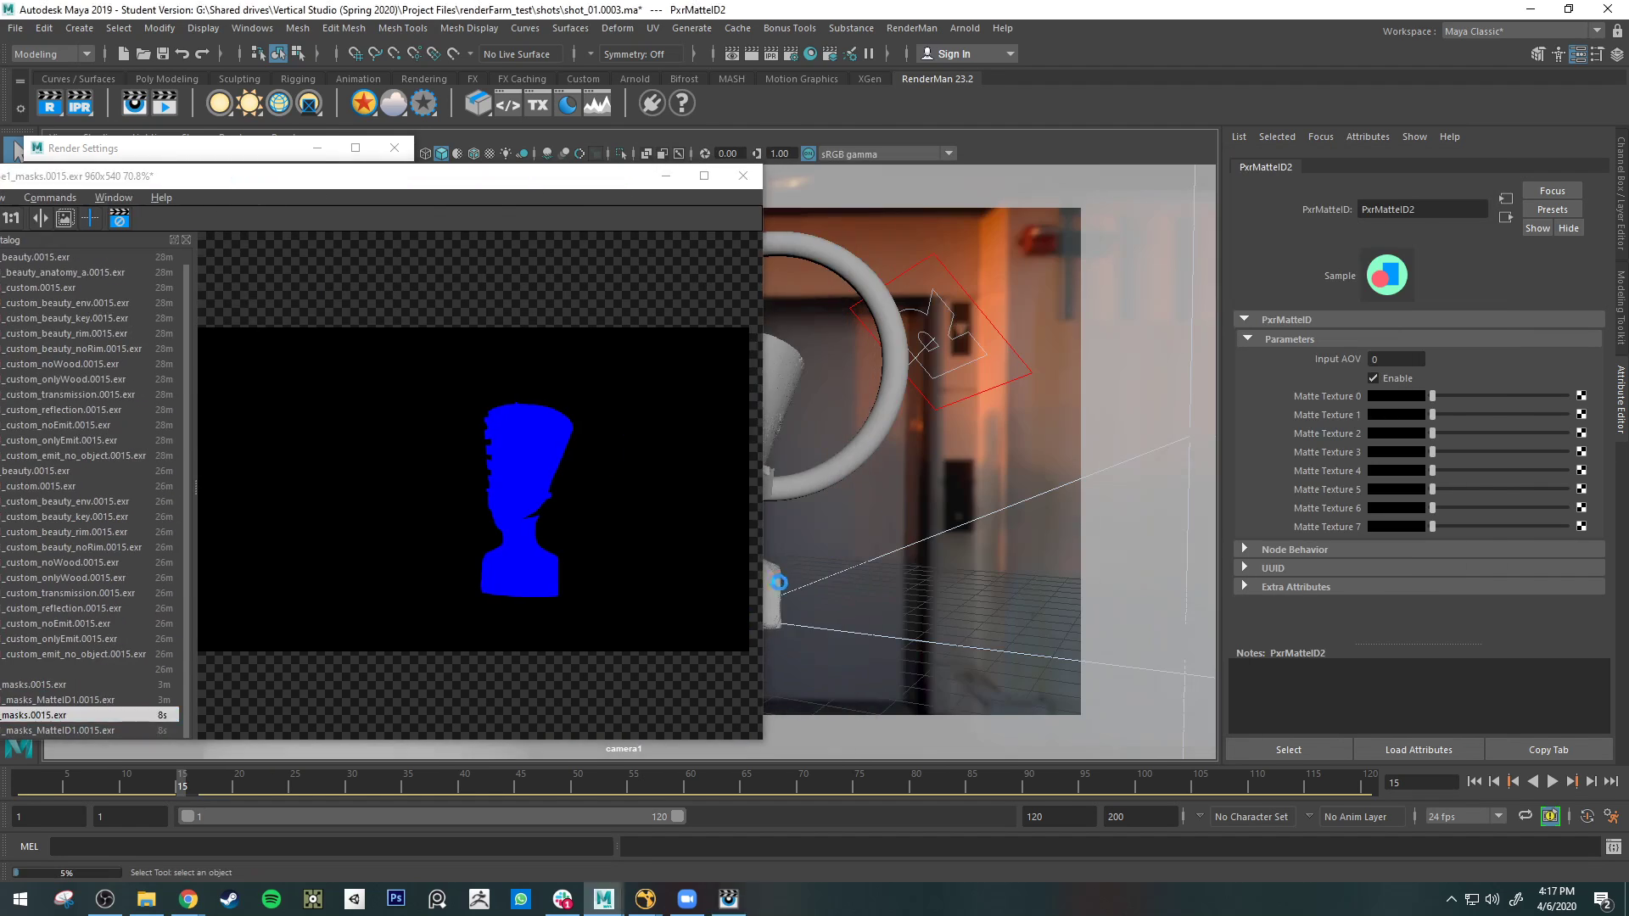
pyautogui.click(779, 583)
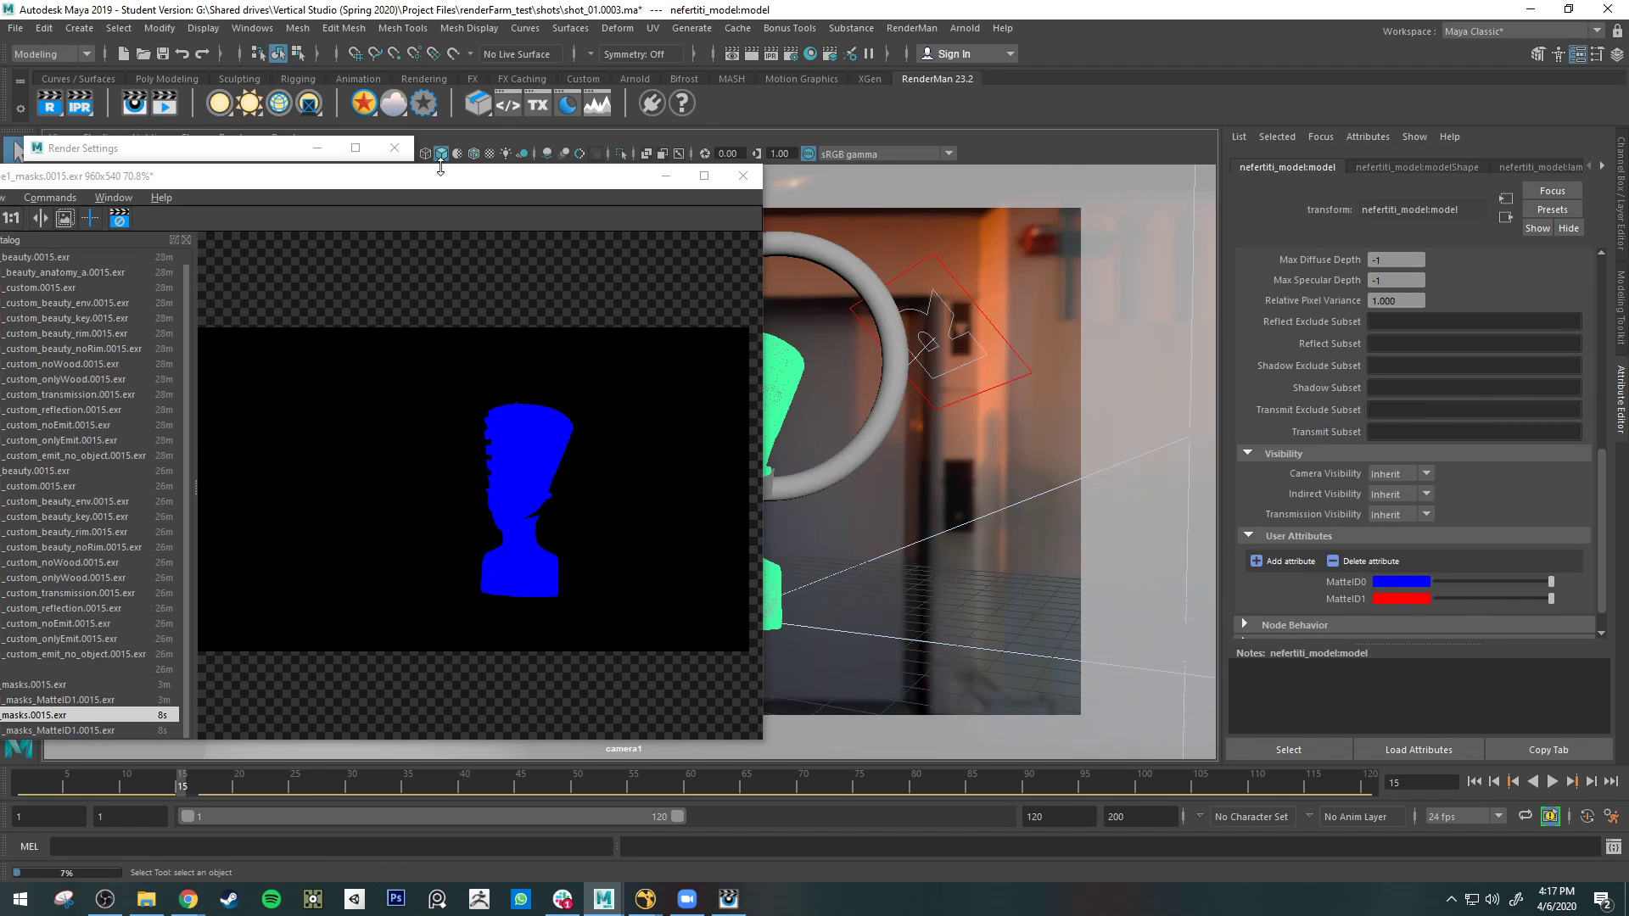
pyautogui.moveTo(441, 166); pyautogui.dragTo(750, 157)
pyautogui.click(339, 722)
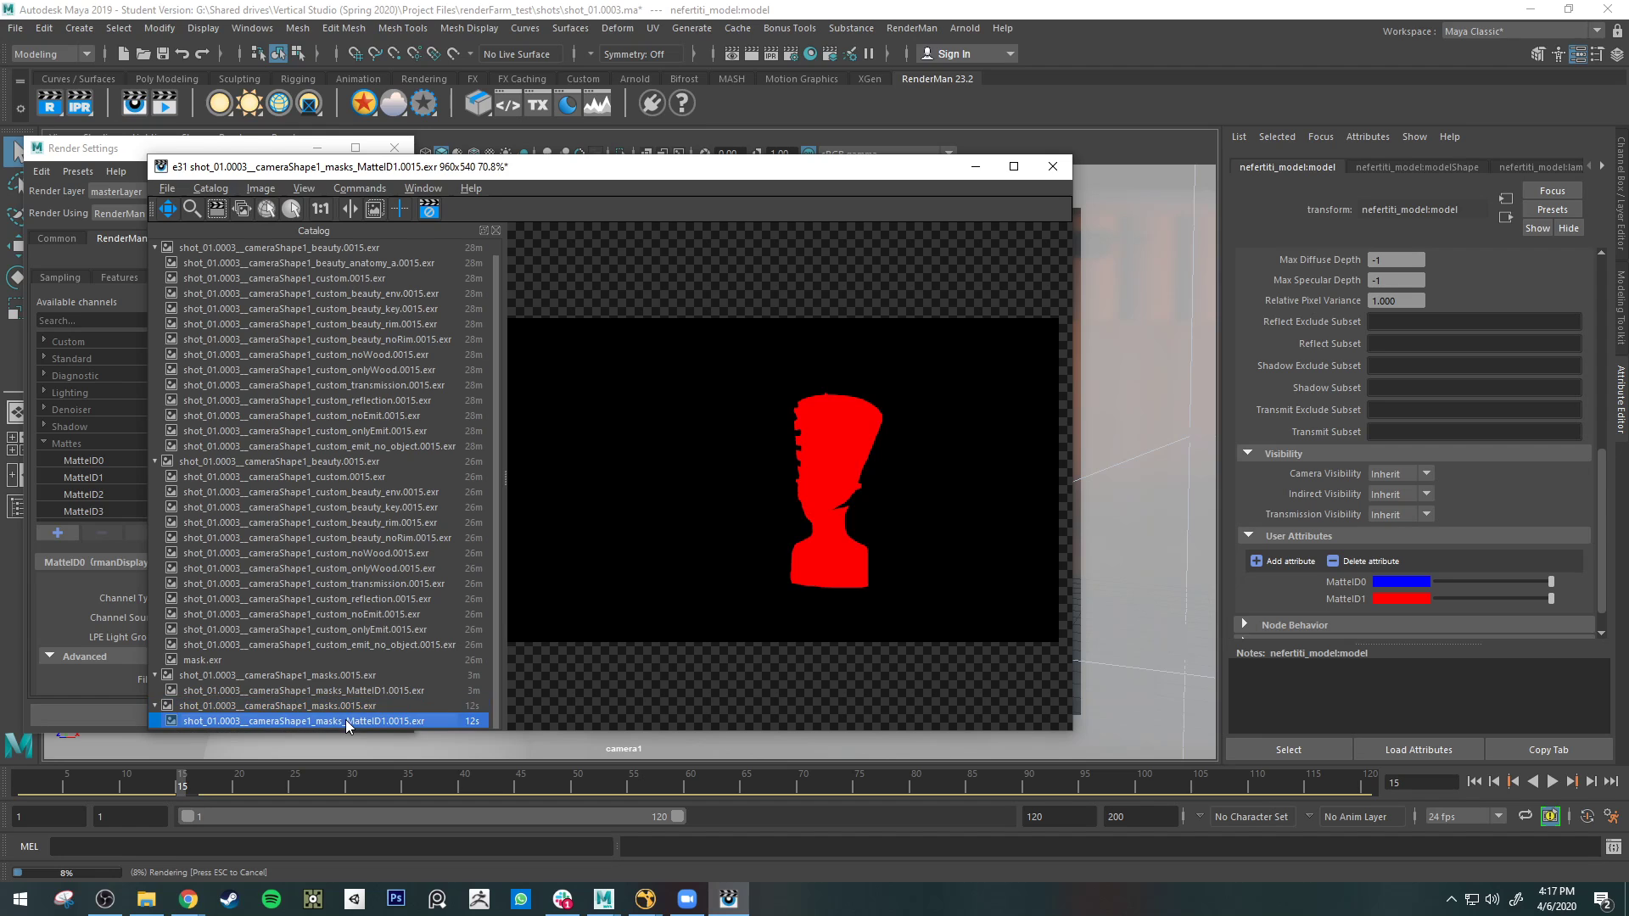
pyautogui.moveTo(625, 167); pyautogui.dragTo(759, 176)
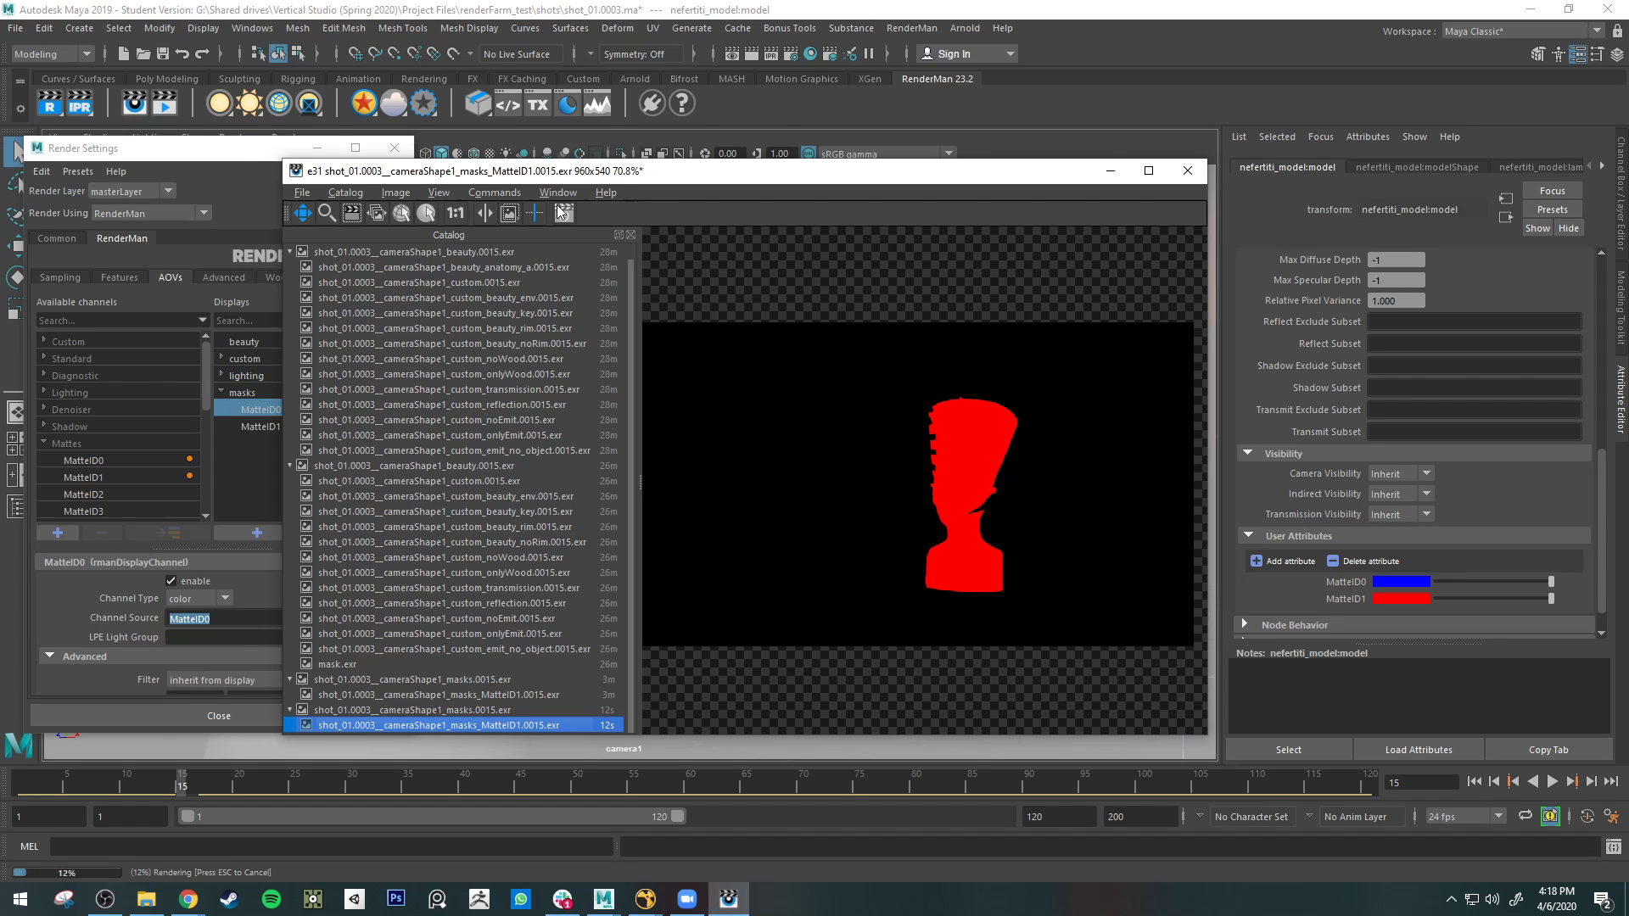
pyautogui.moveTo(654, 177); pyautogui.dragTo(1628, 323)
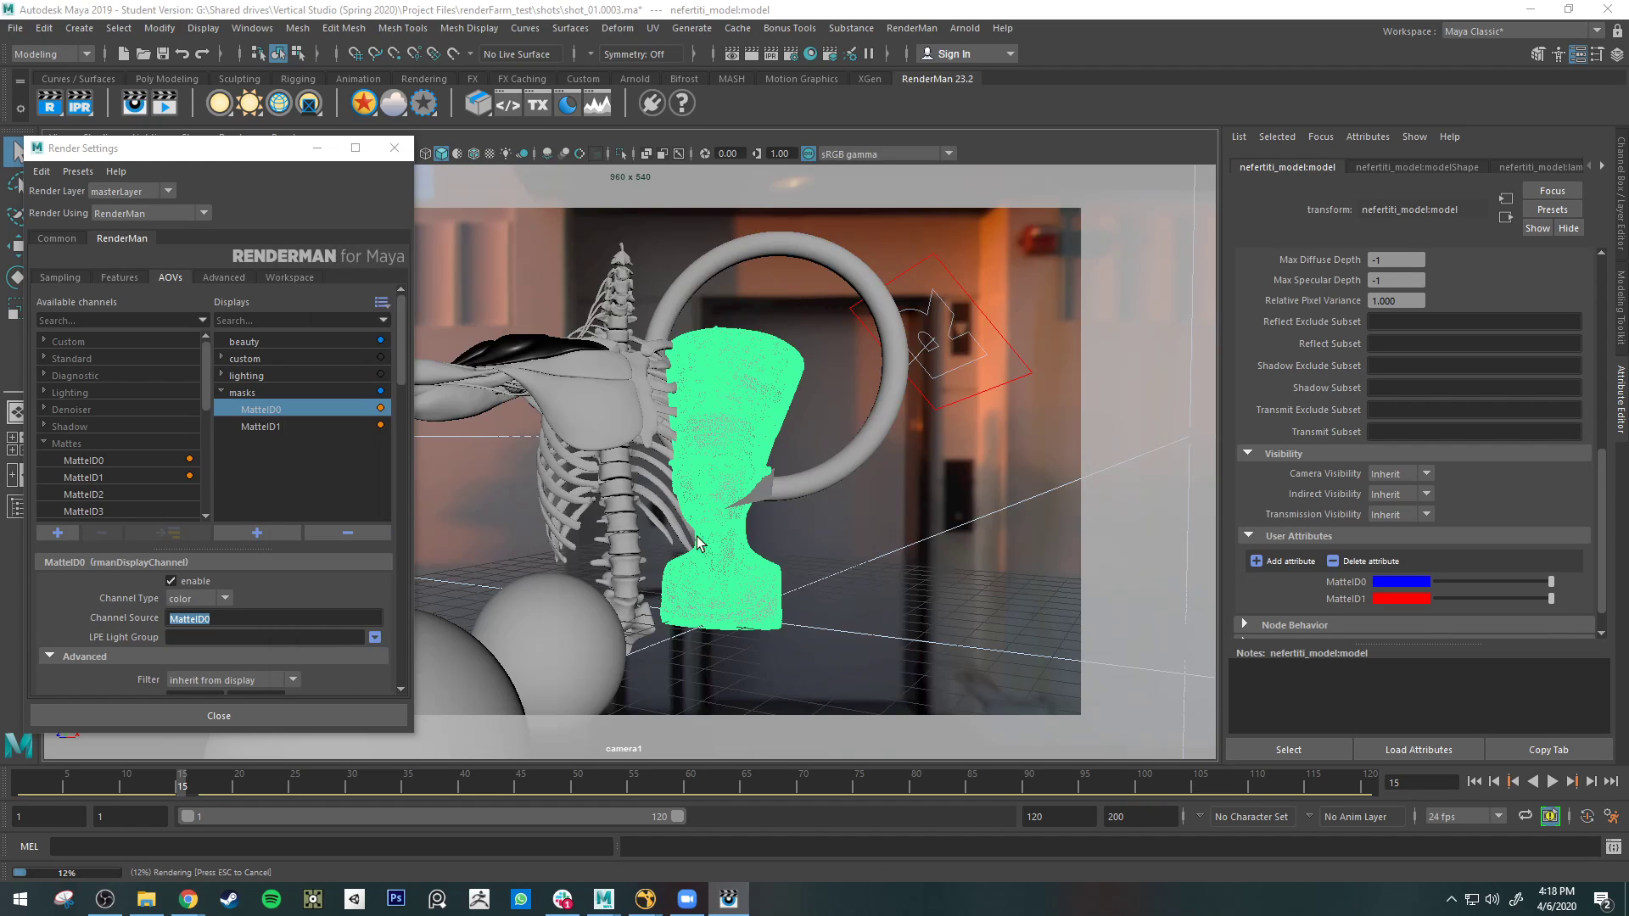
# - Add a red color user attribute named MatteID0 to the pPlane1 plane behind the bust
pyautogui.click(770, 493)
pyautogui.click(1271, 561)
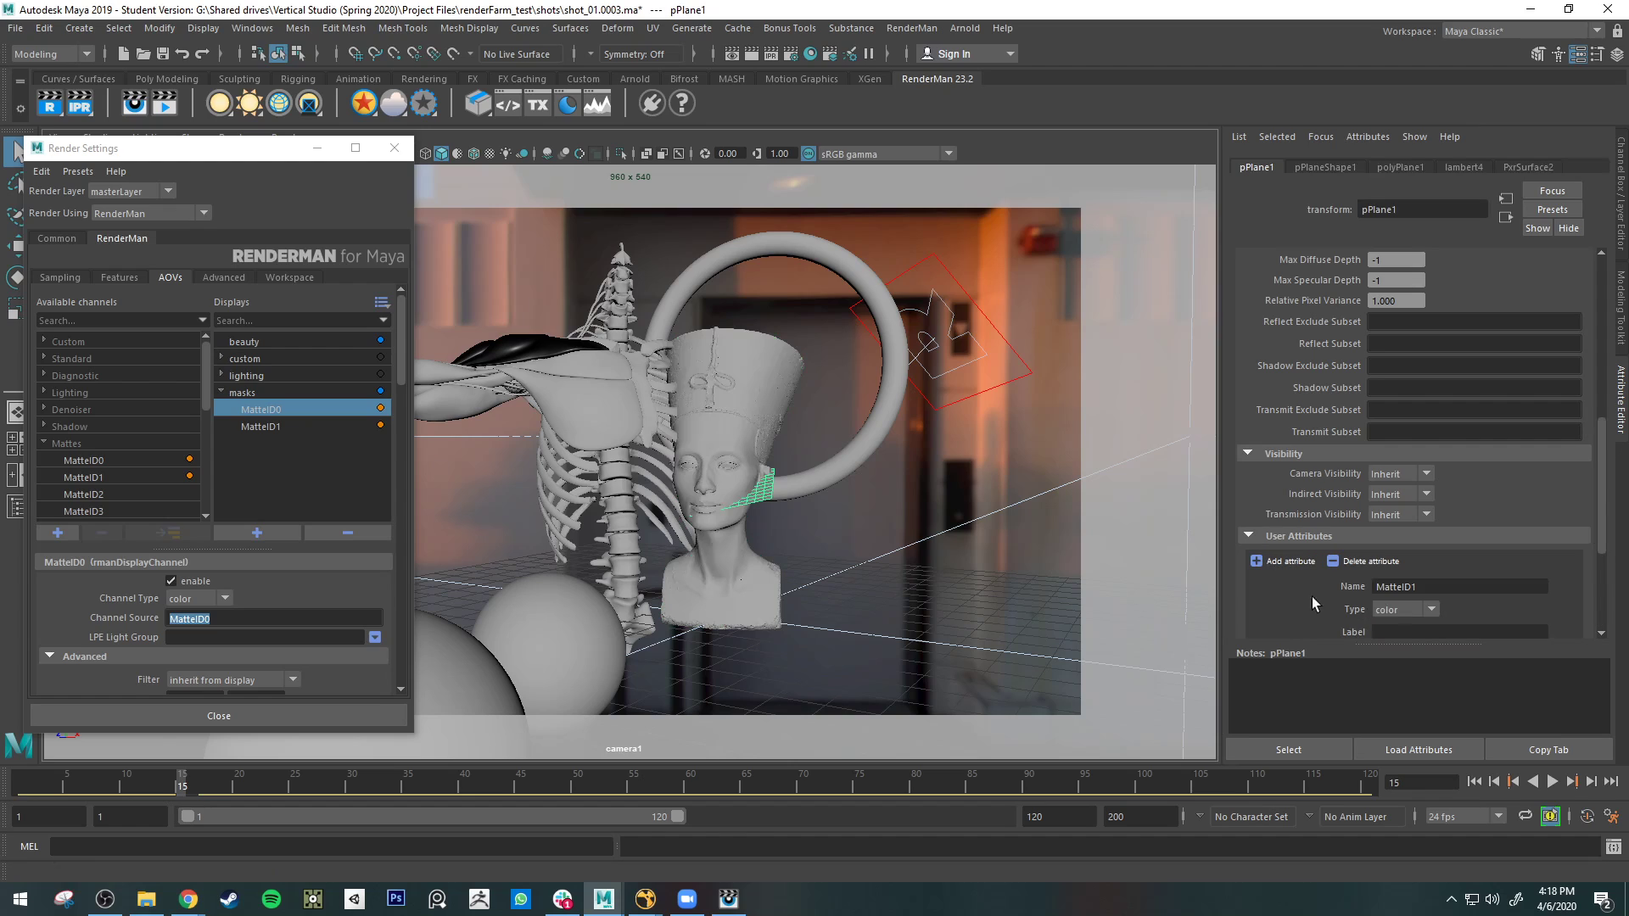
pyautogui.click(1434, 585)
pyautogui.scroll(-3, 1549, 585)
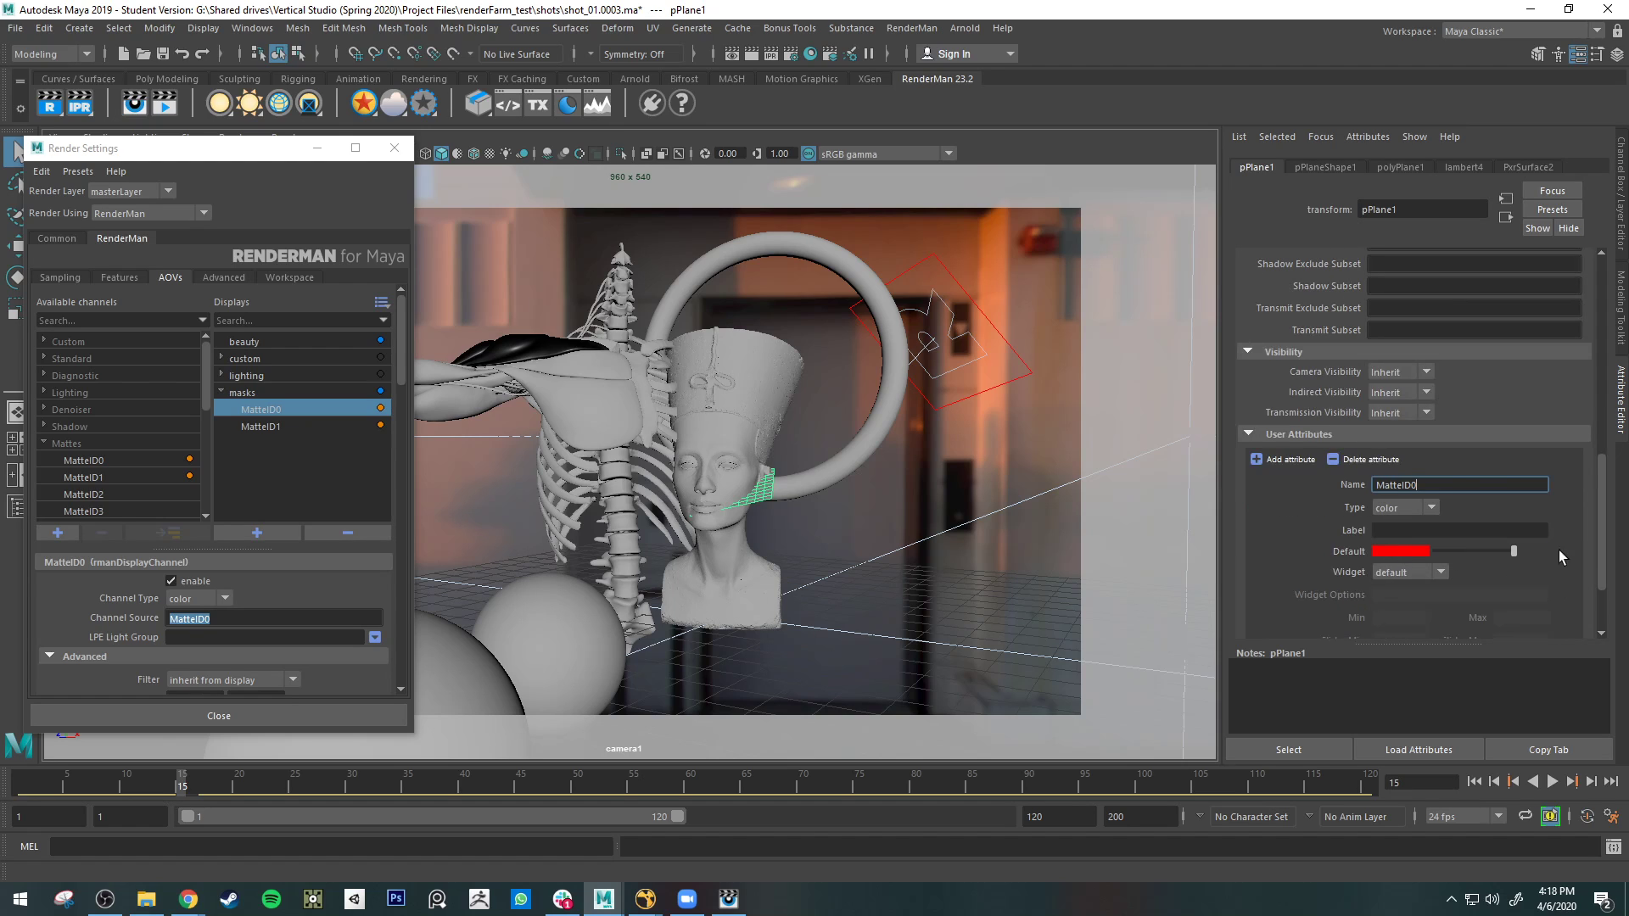
pyautogui.press('Return')
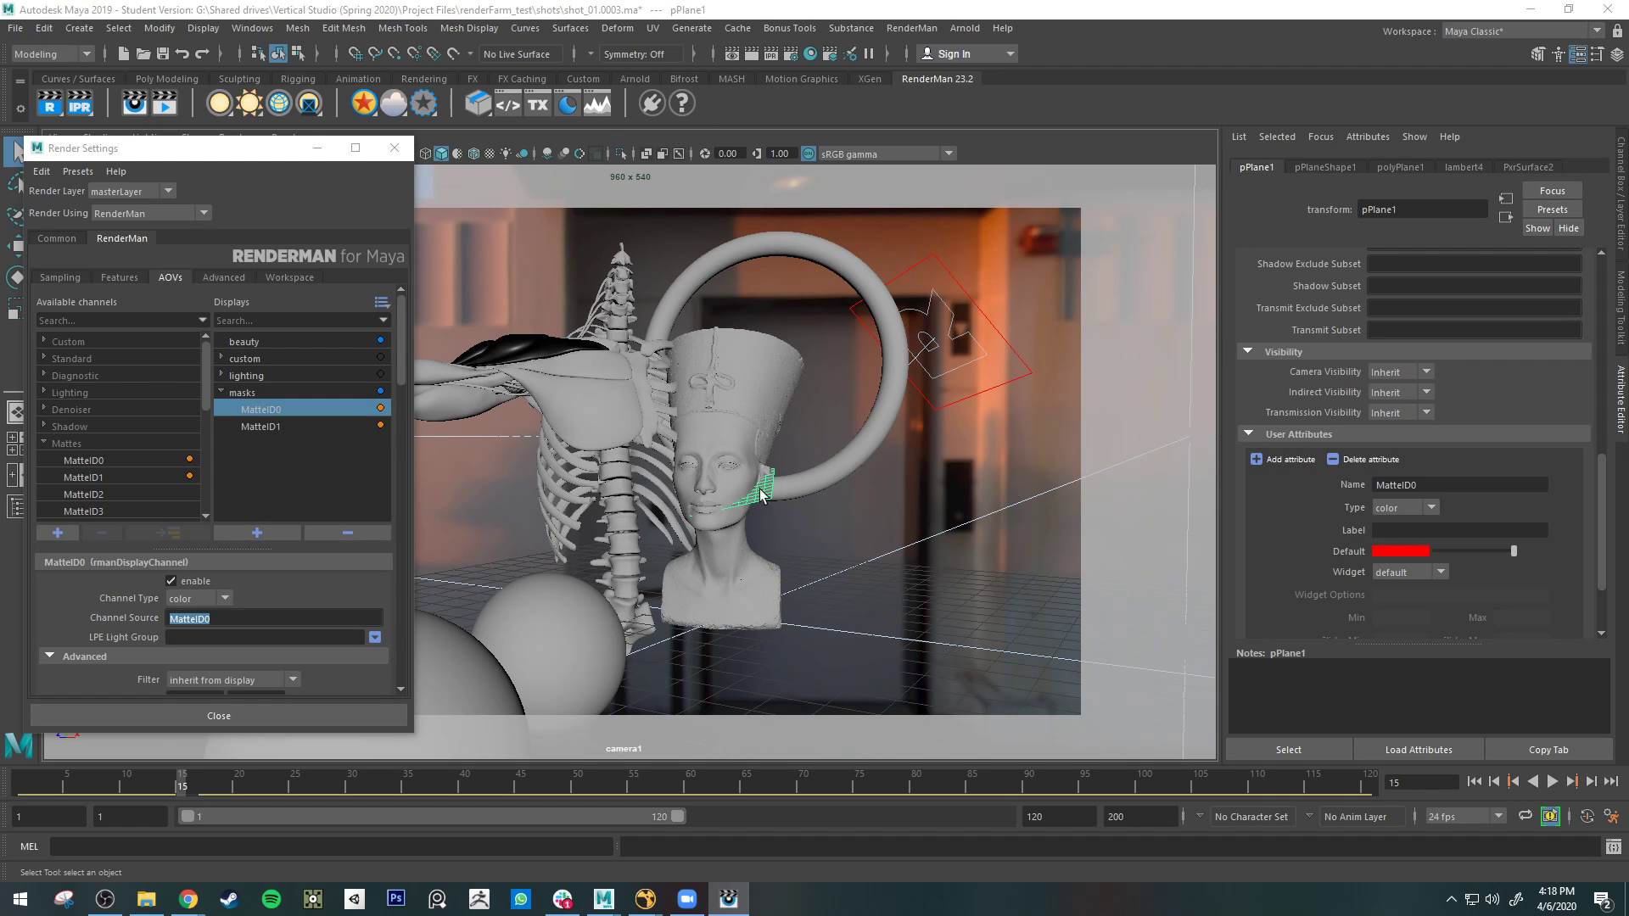
pyautogui.scroll(-3, 1486, 532)
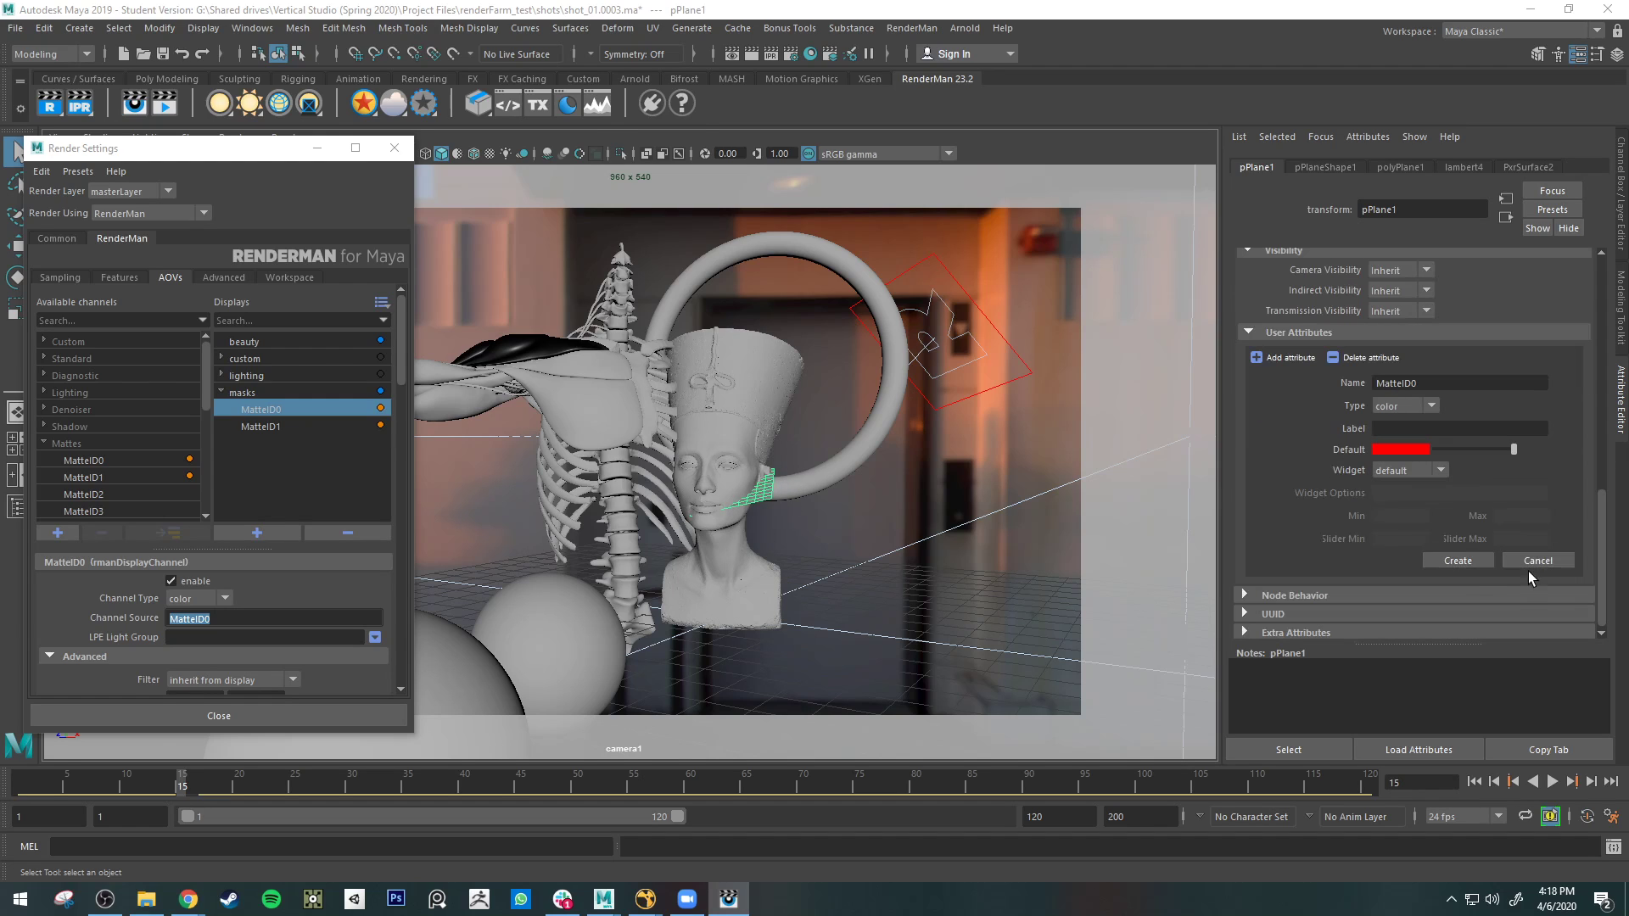
pyautogui.click(1457, 563)
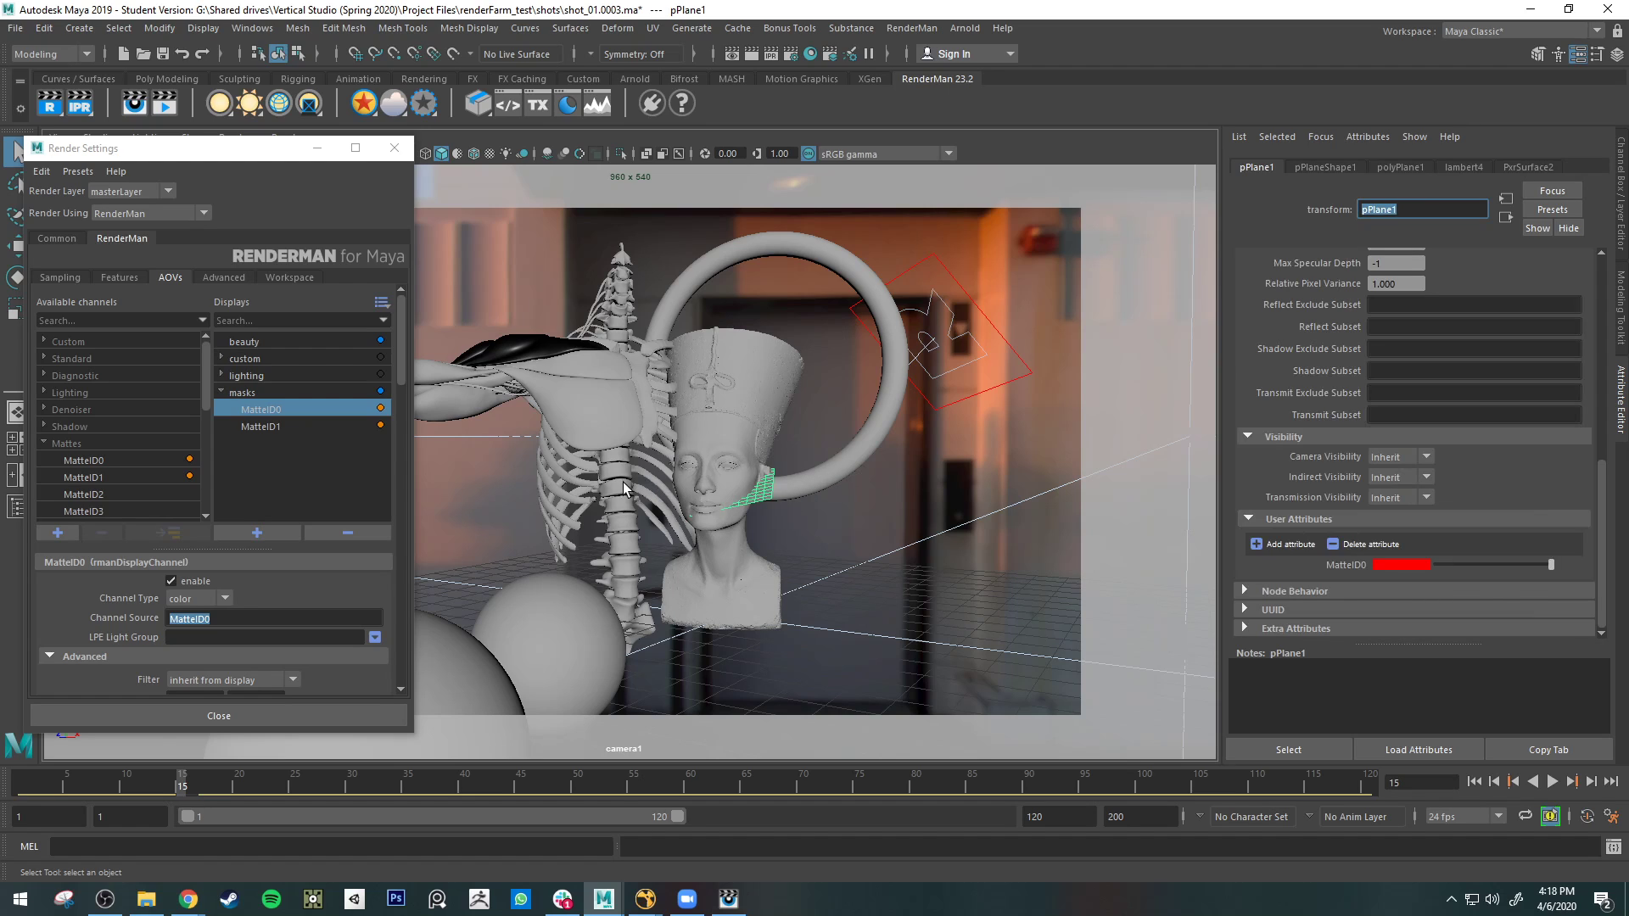
# - Add a color user attribute named MatteID0 with a pure green default to the large torus
pyautogui.click(666, 443)
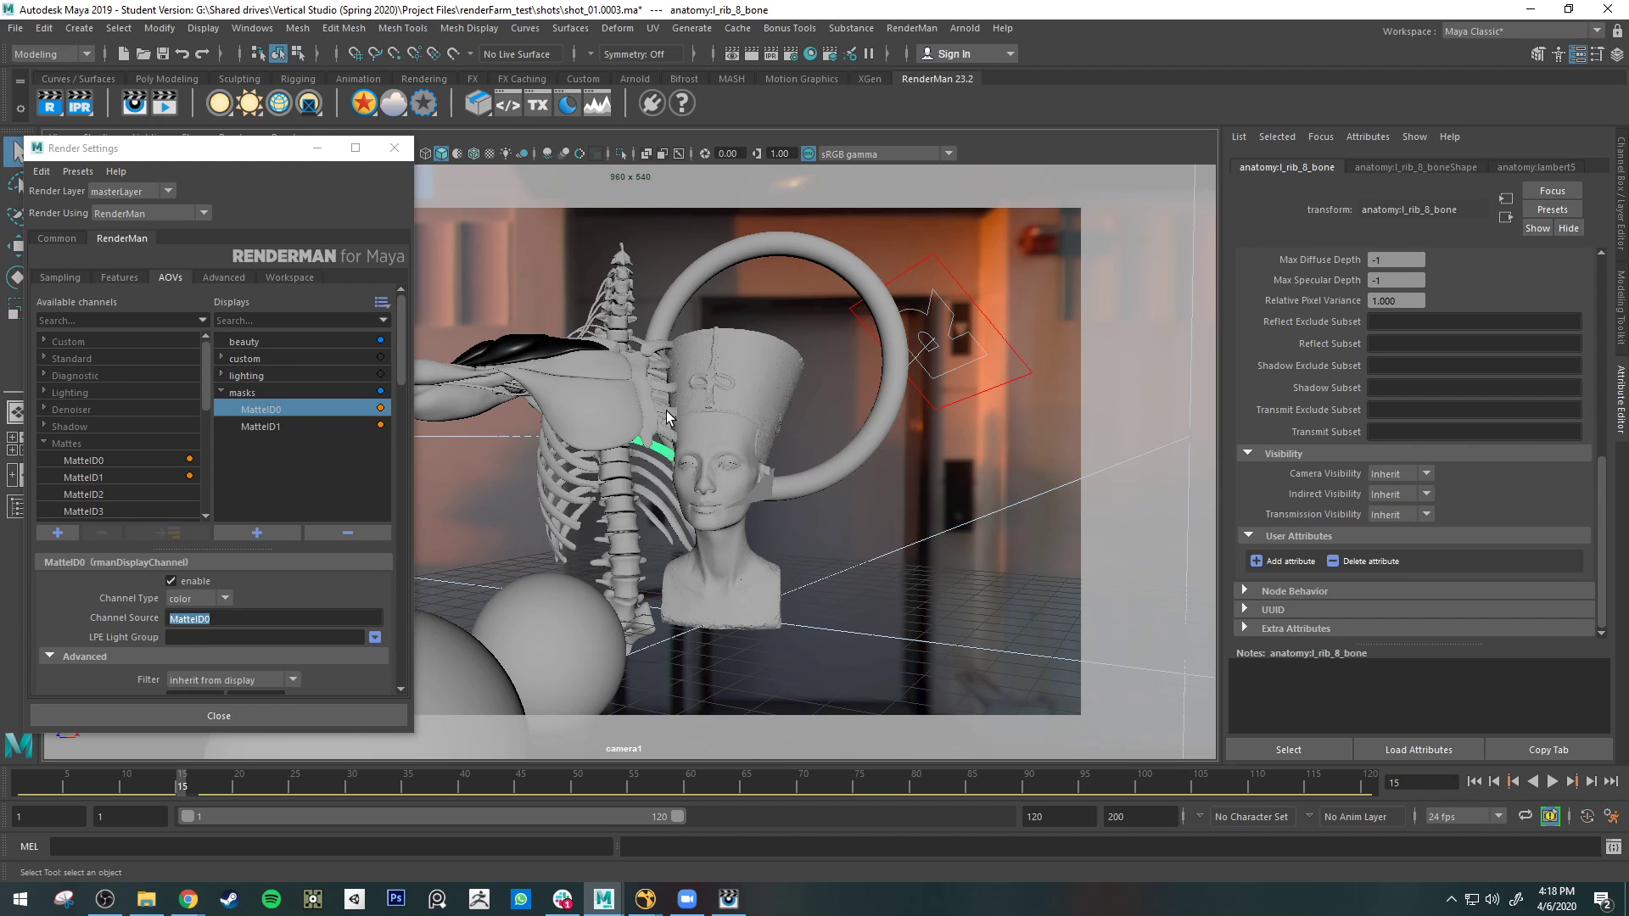
pyautogui.click(664, 454)
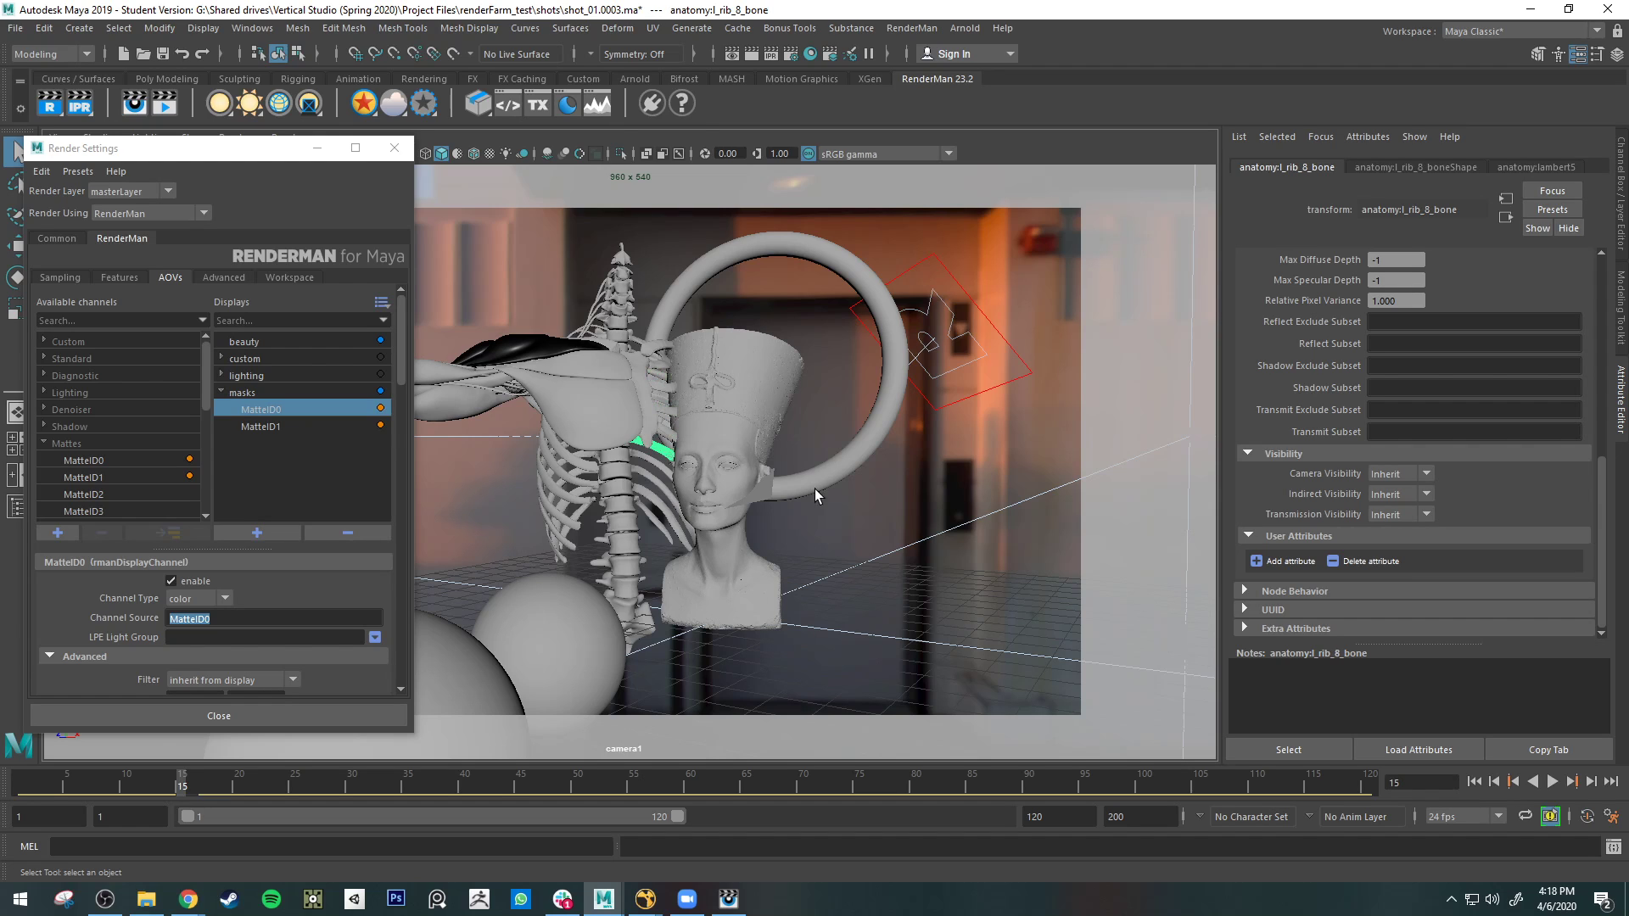
pyautogui.click(861, 476)
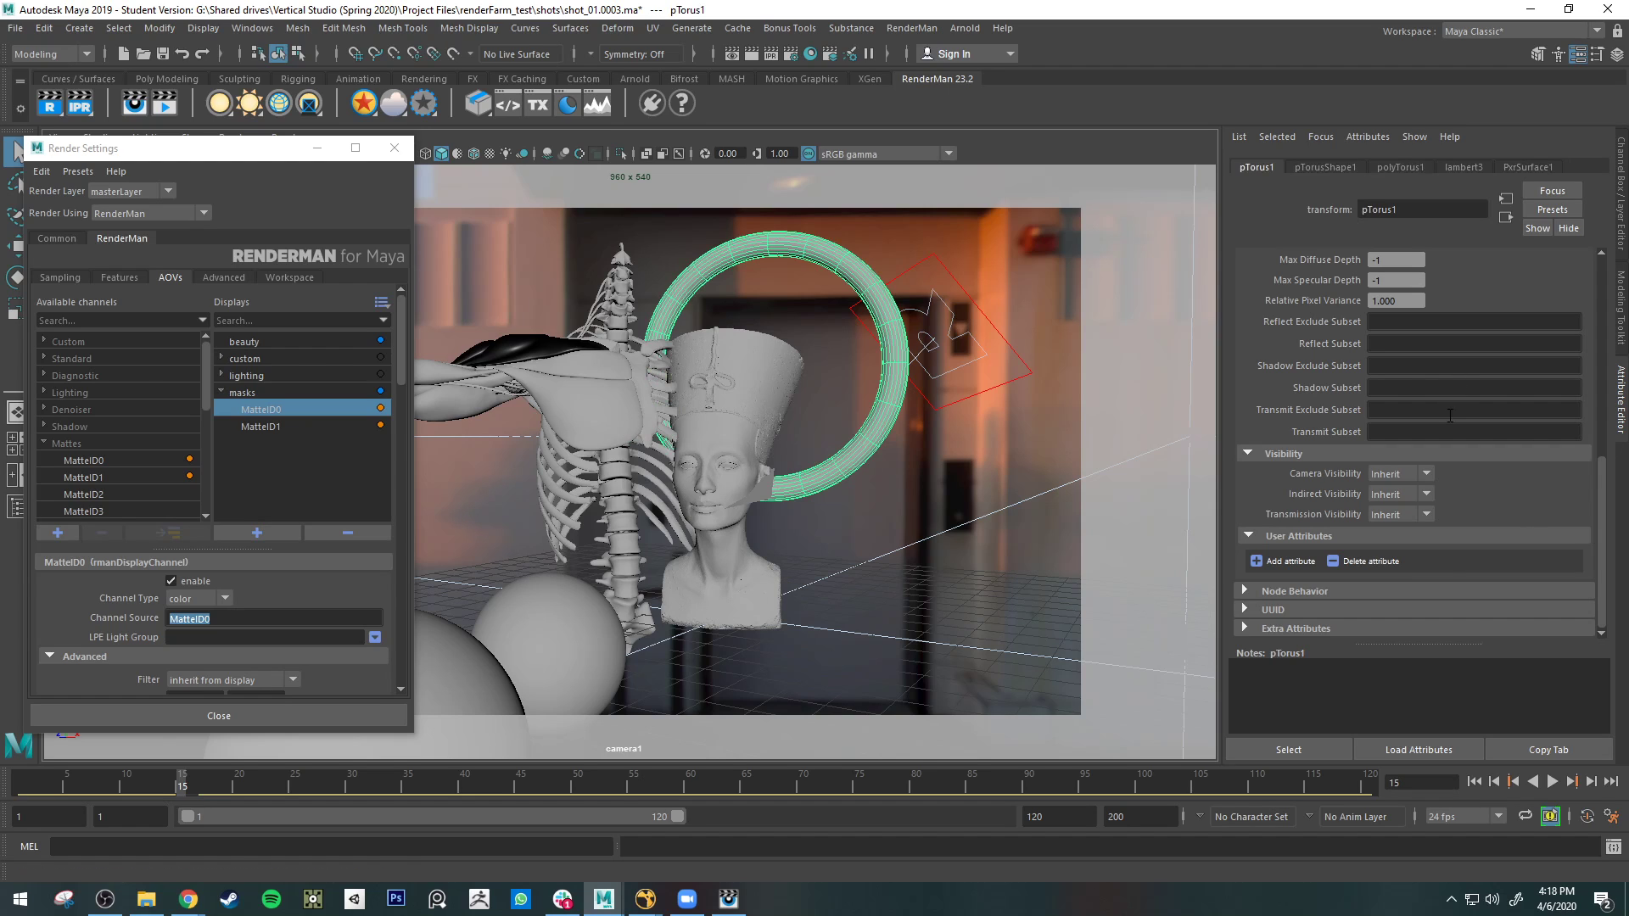
pyautogui.click(1264, 562)
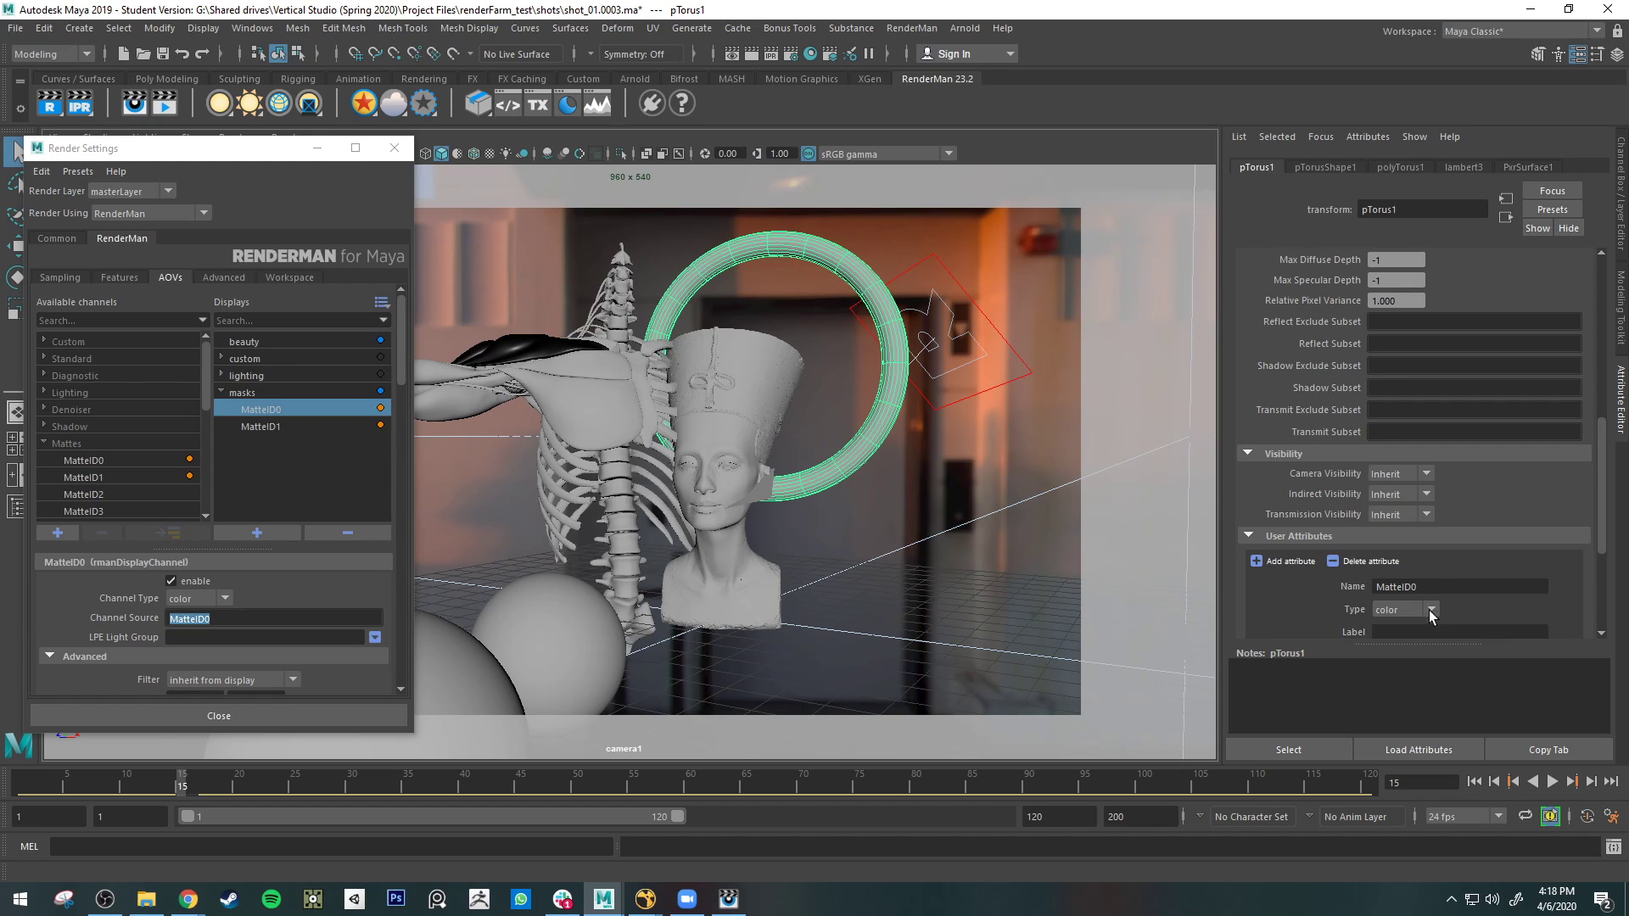
pyautogui.scroll(-3, 1479, 598)
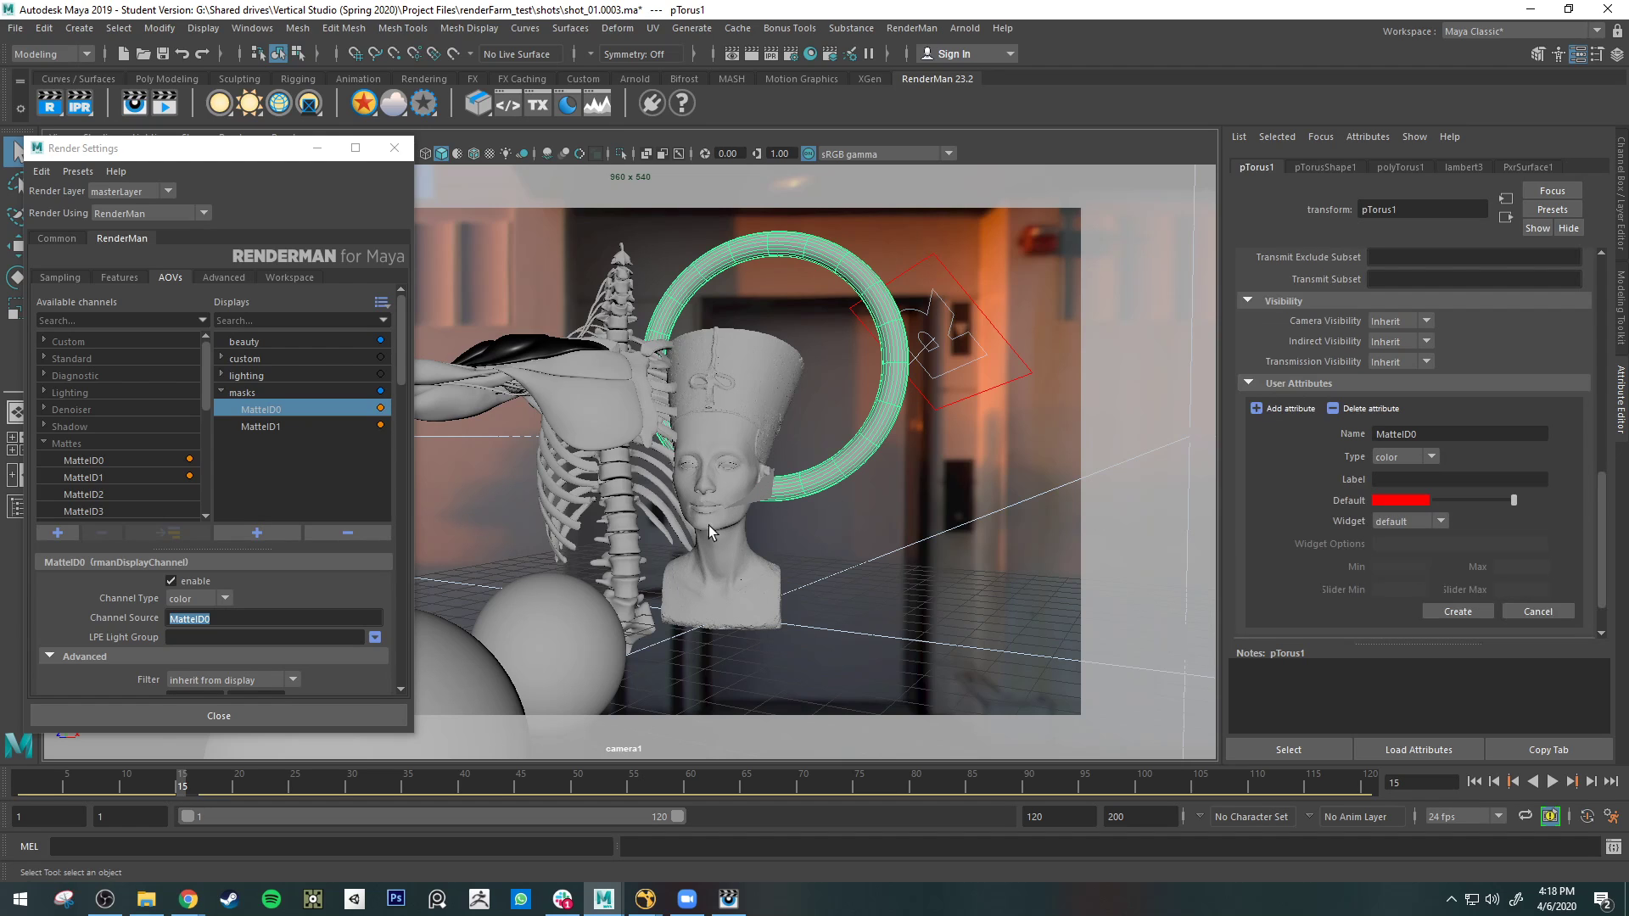
pyautogui.click(1398, 500)
pyautogui.click(1379, 458)
pyautogui.click(1436, 609)
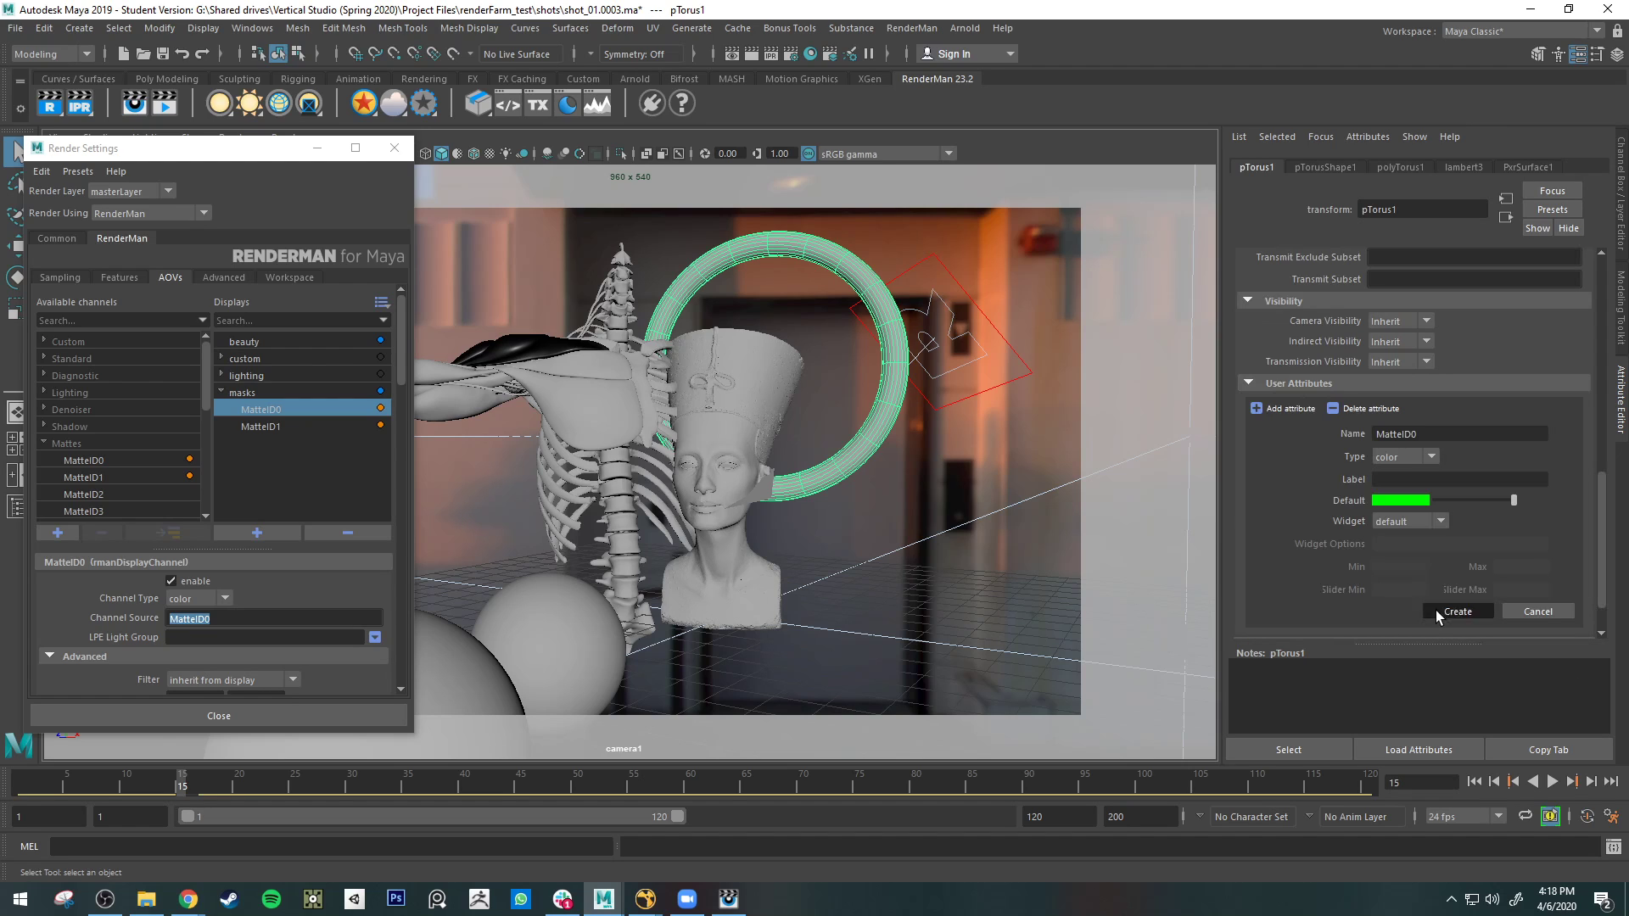
# - Add a color user attribute named MatteID0 with a dark orange default to the pSphere2 sphere
pyautogui.click(623, 660)
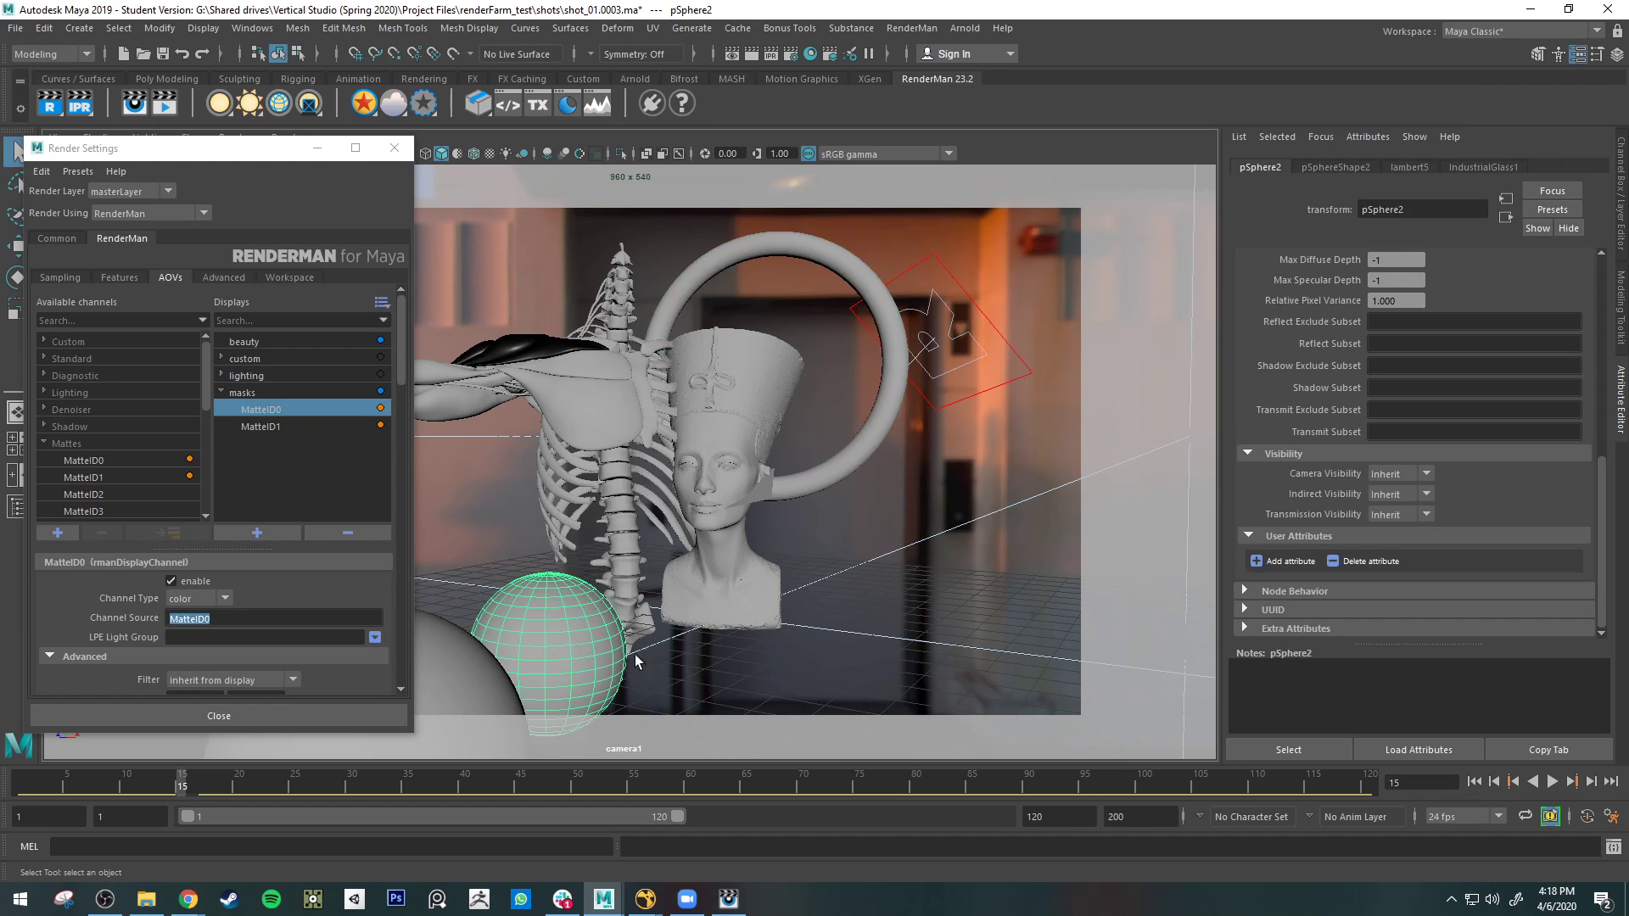
pyautogui.click(1257, 561)
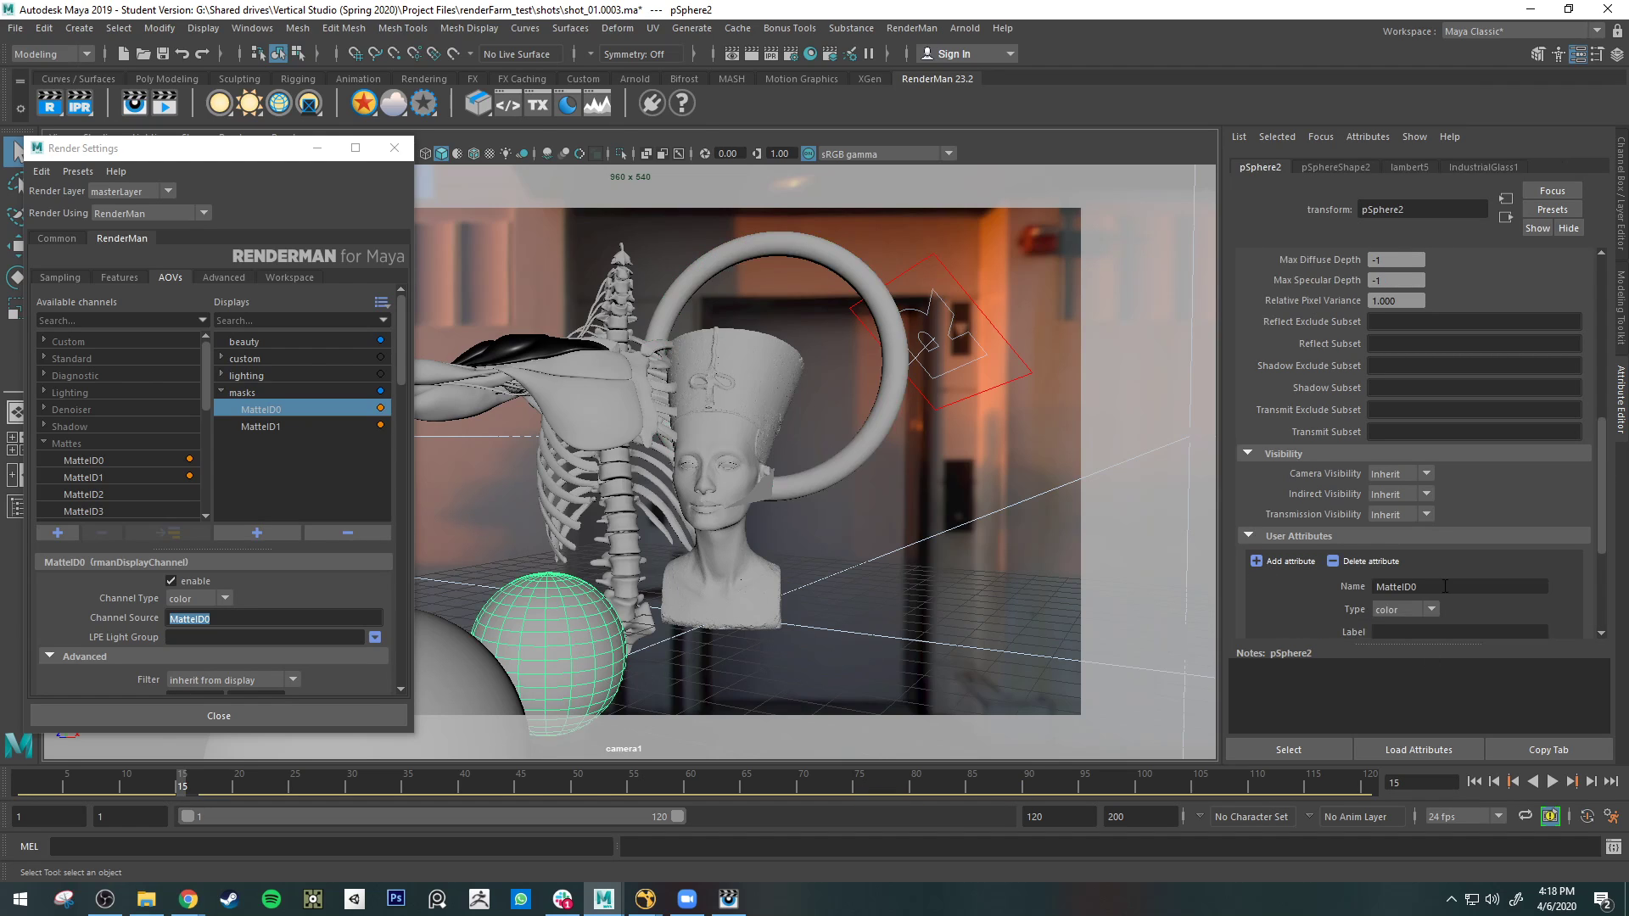
pyautogui.click(1417, 500)
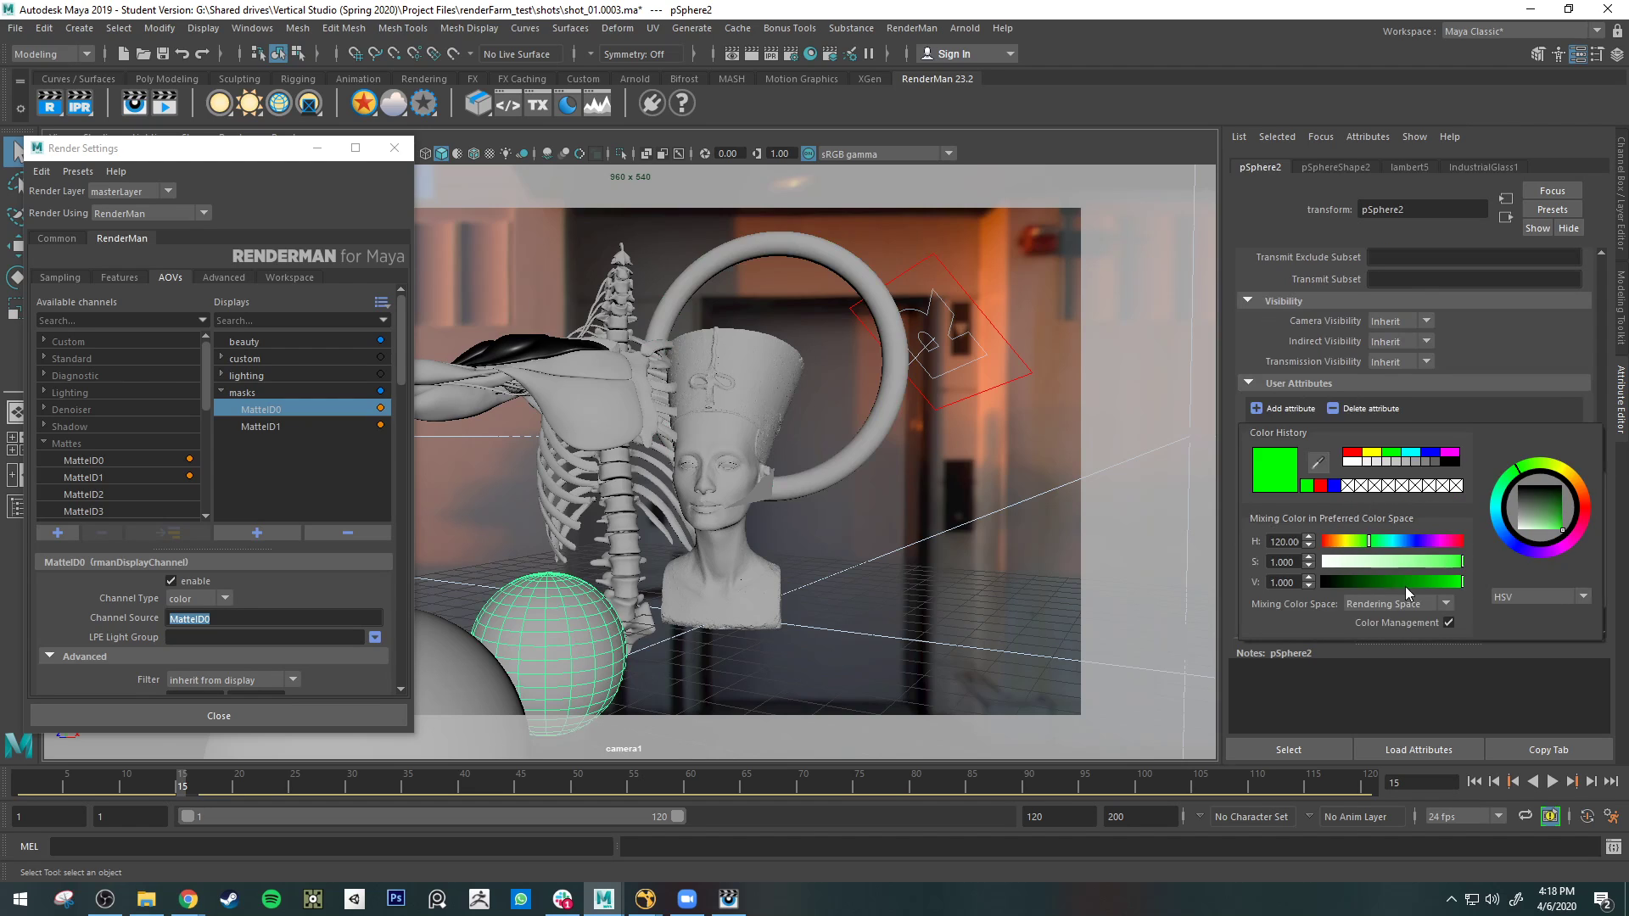
pyautogui.moveTo(1415, 541); pyautogui.dragTo(1415, 584)
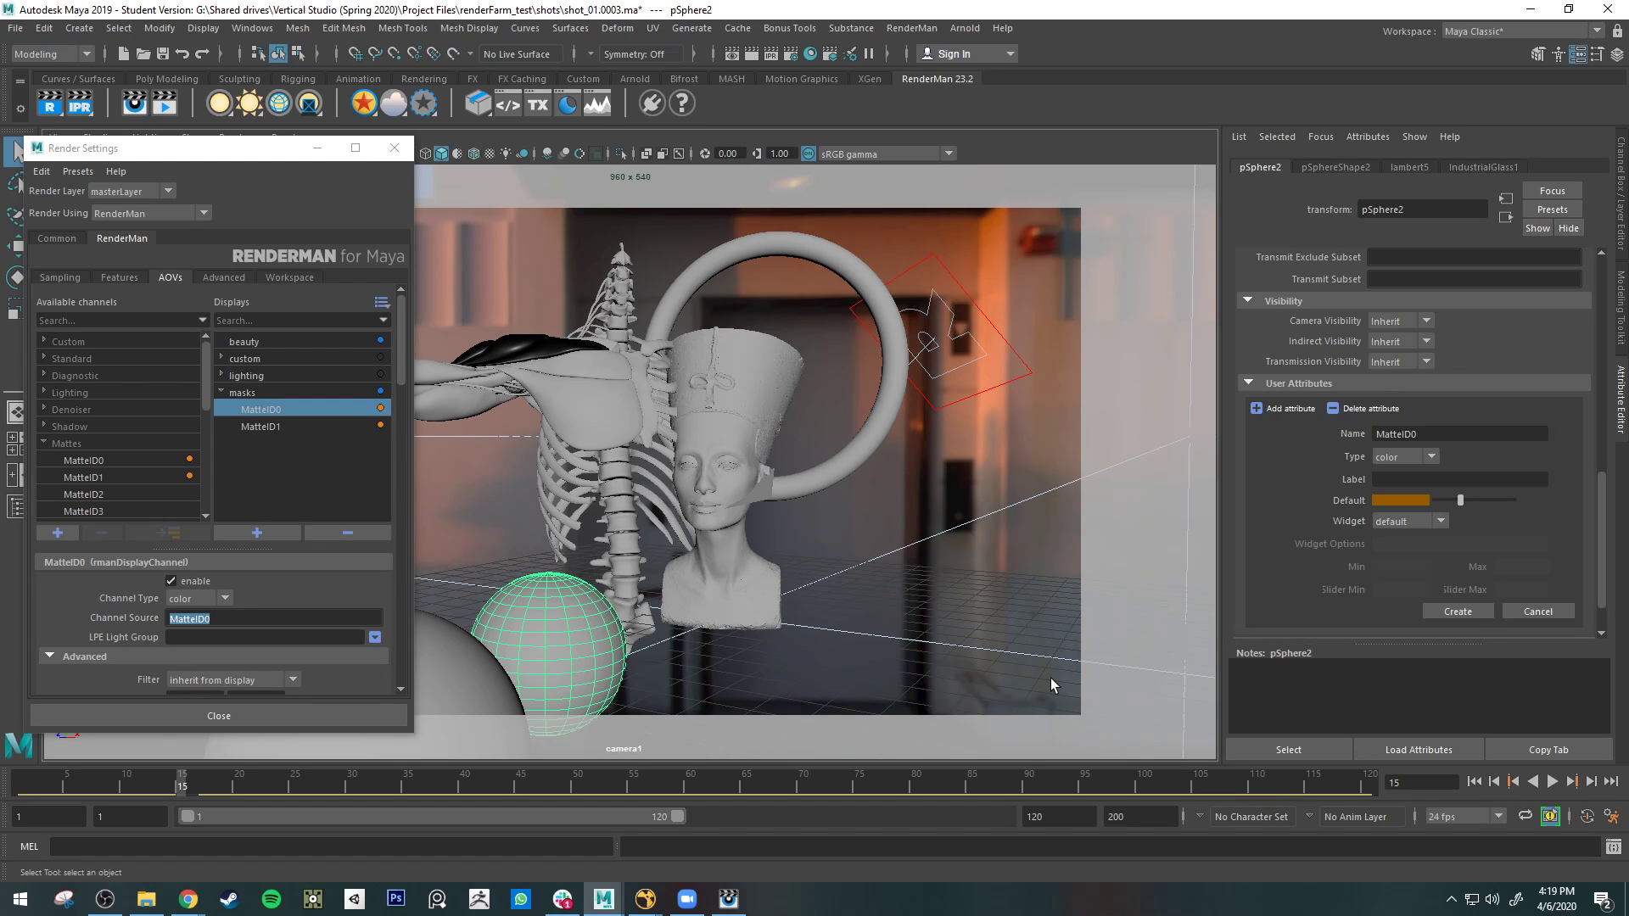
pyautogui.click(1457, 611)
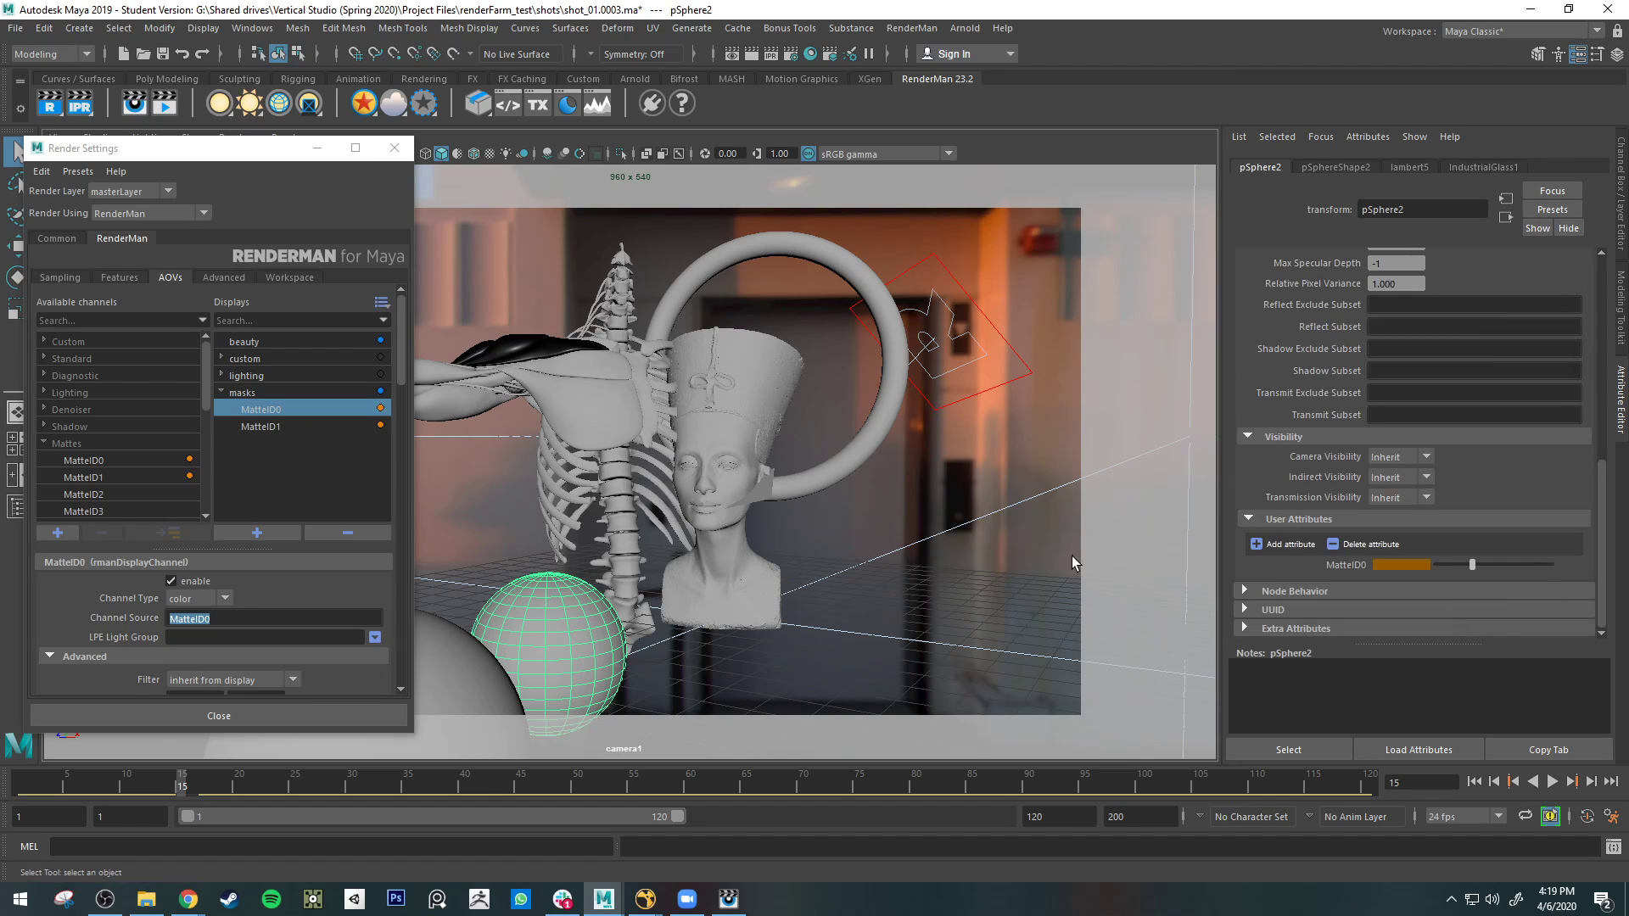
pyautogui.click(1201, 582)
pyautogui.click(575, 640)
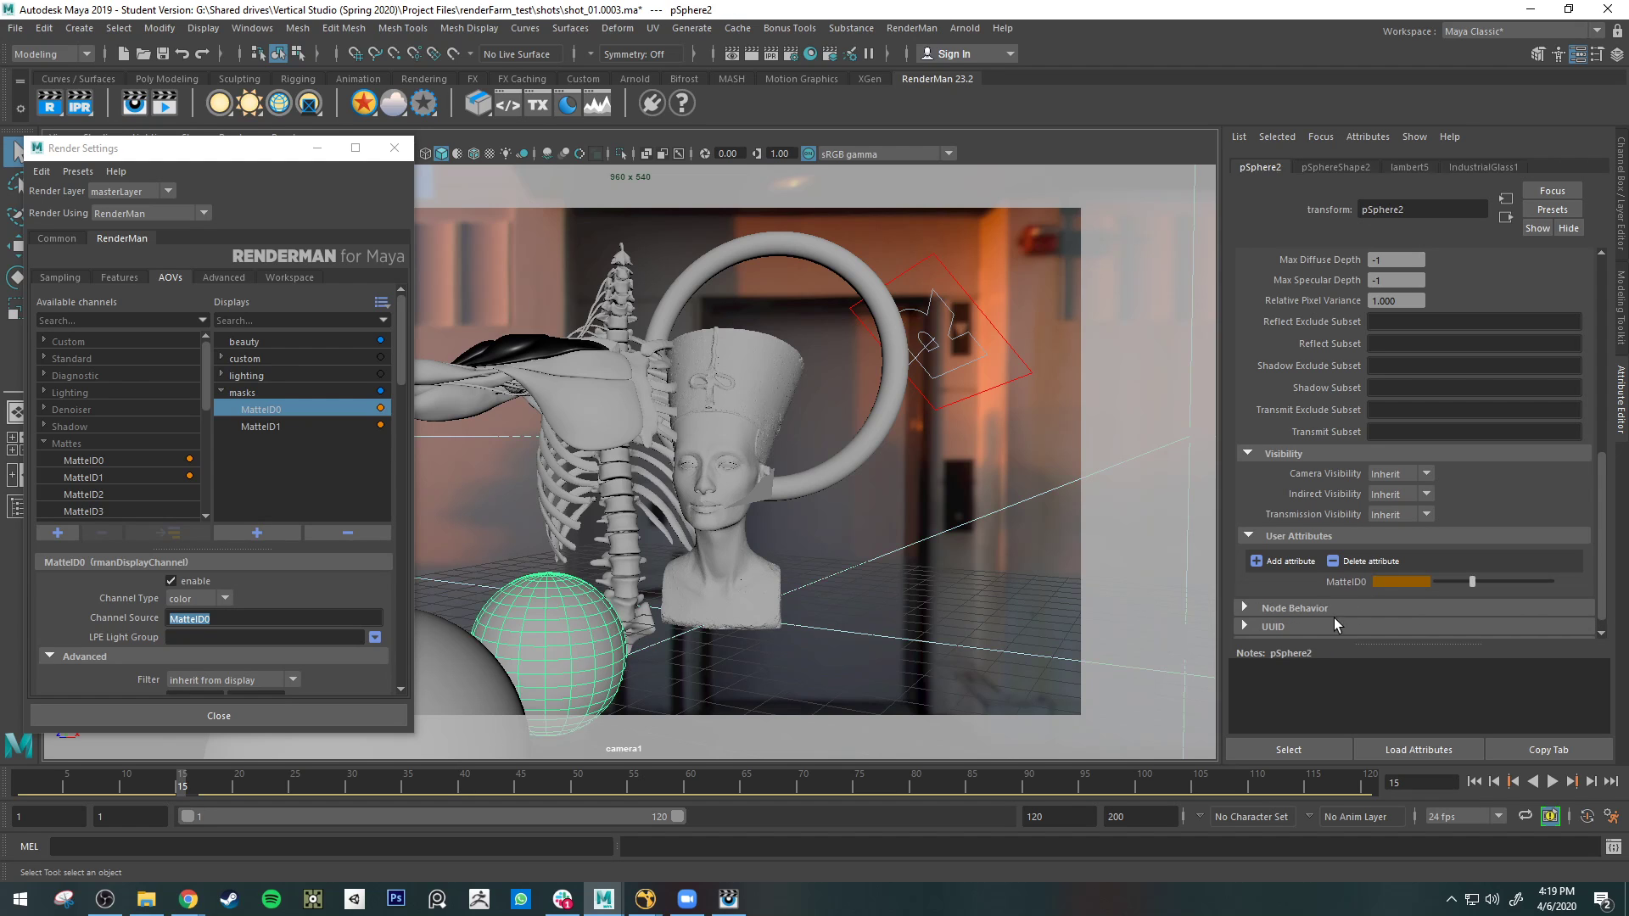
# - Select the torus and graph the network of its PxrSurface1 material in the Hypershade
pyautogui.click(955, 490)
pyautogui.click(842, 467)
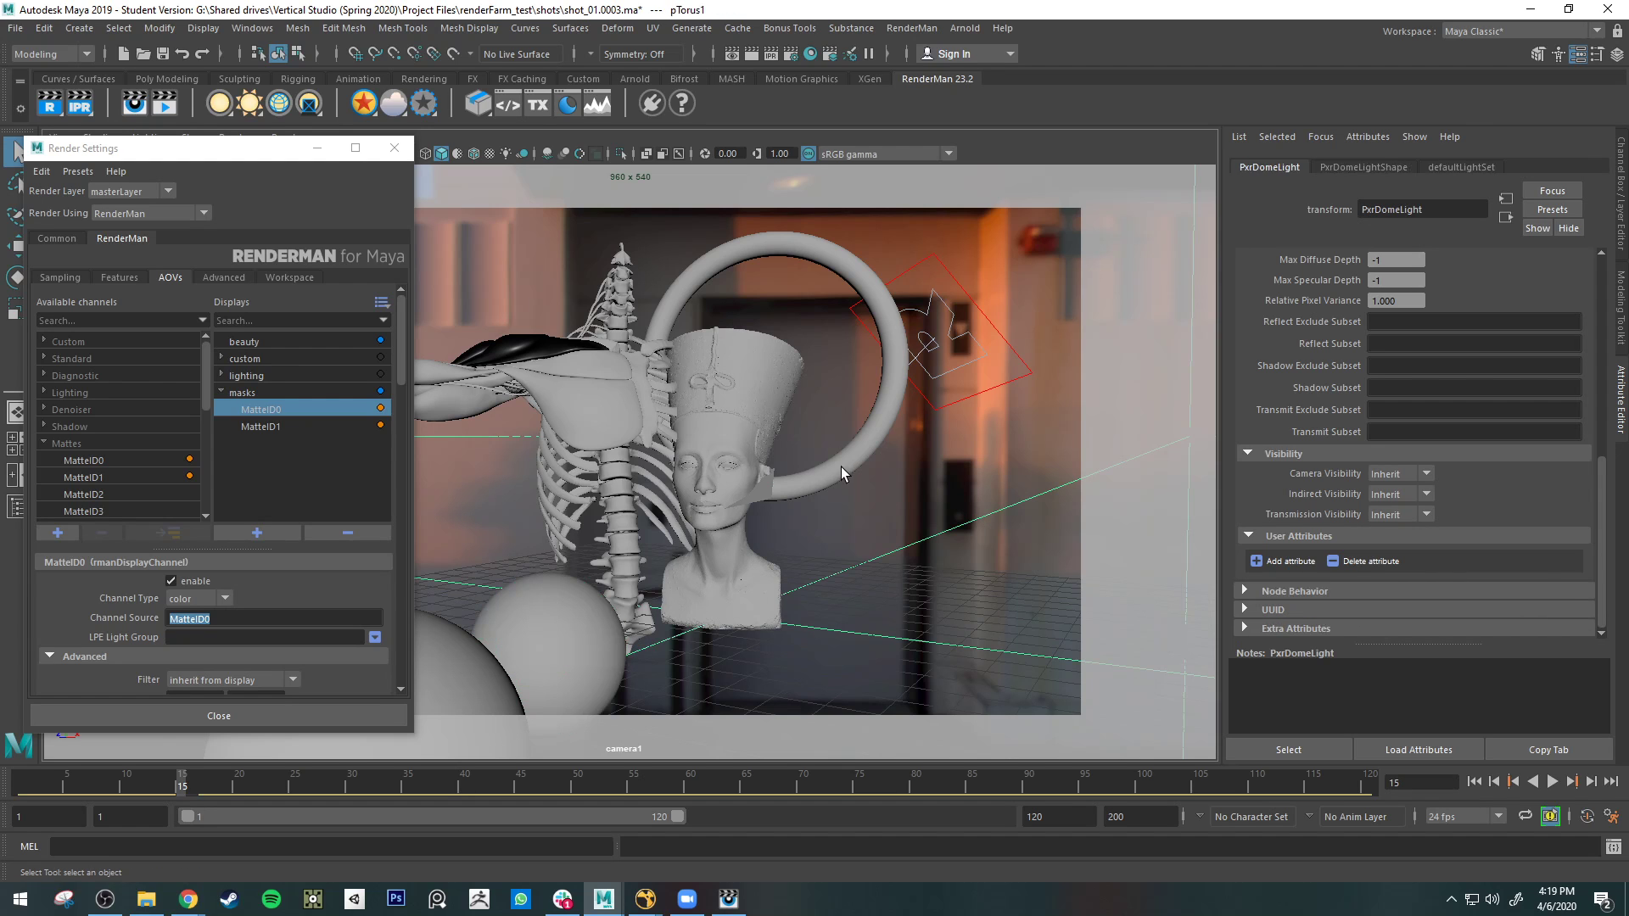
pyautogui.click(810, 54)
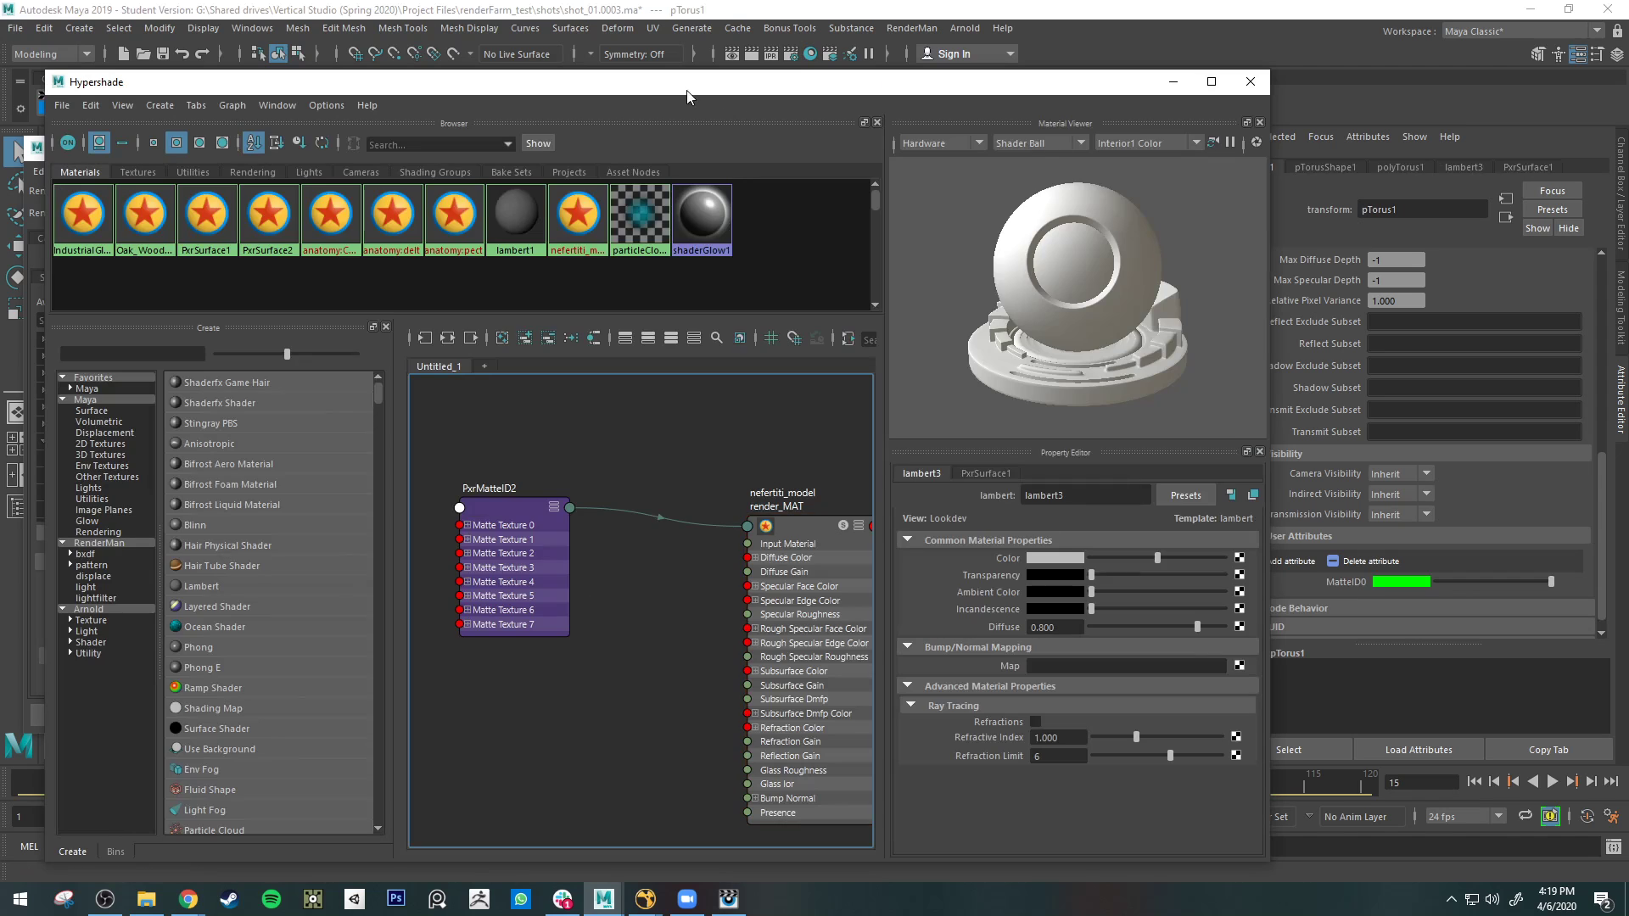
pyautogui.moveTo(826, 80); pyautogui.dragTo(1054, 185)
pyautogui.click(391, 318)
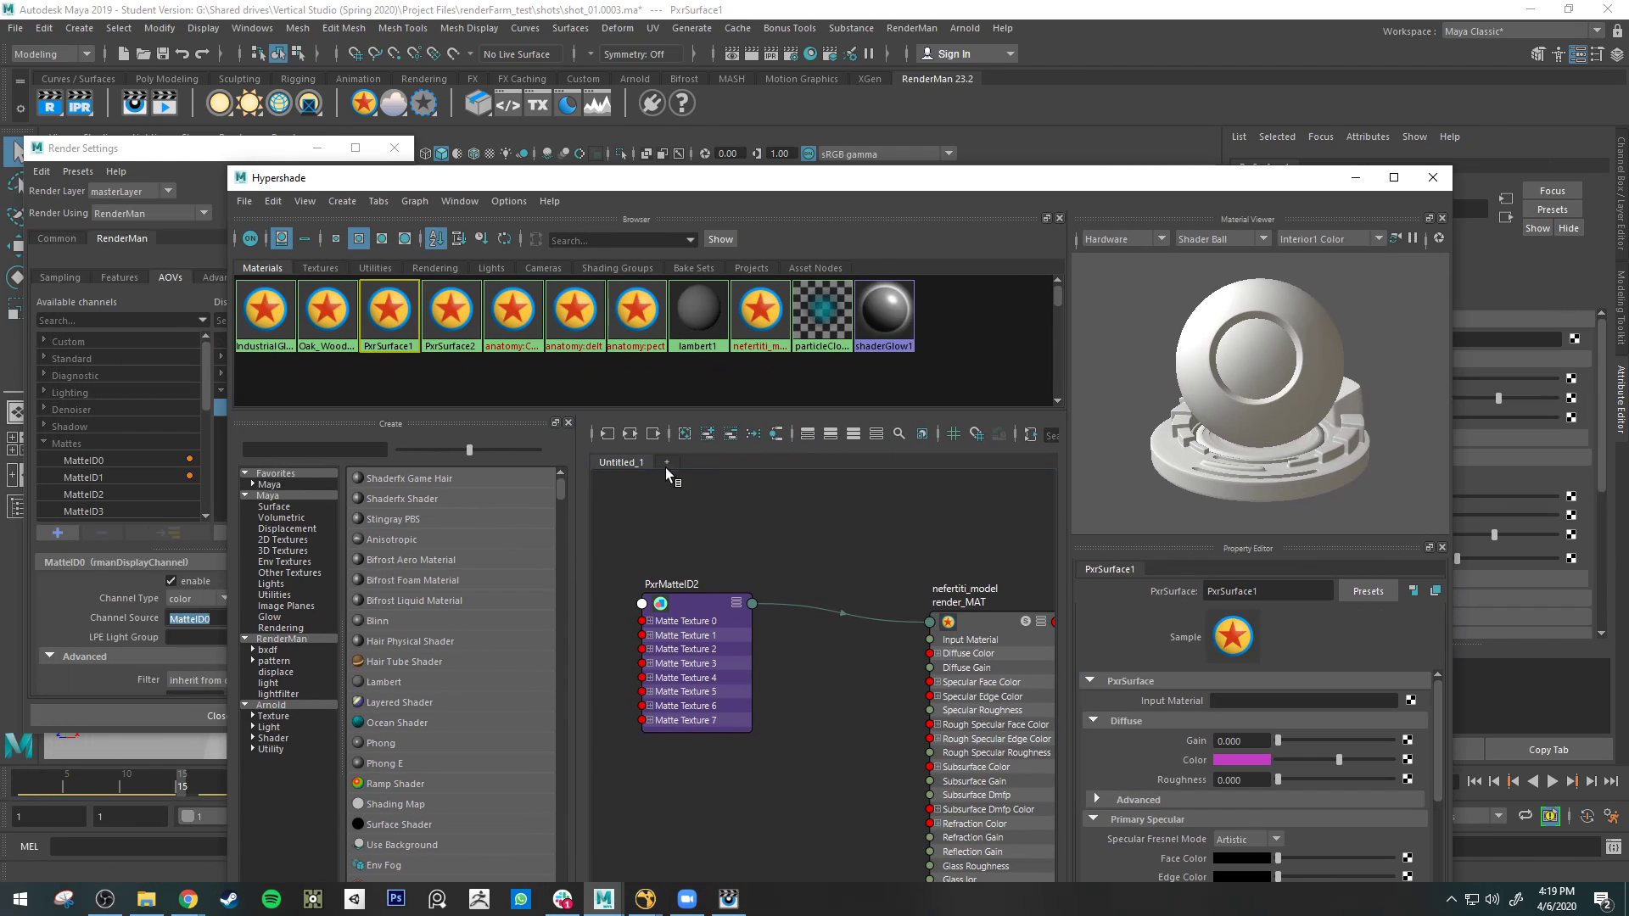
pyautogui.click(629, 433)
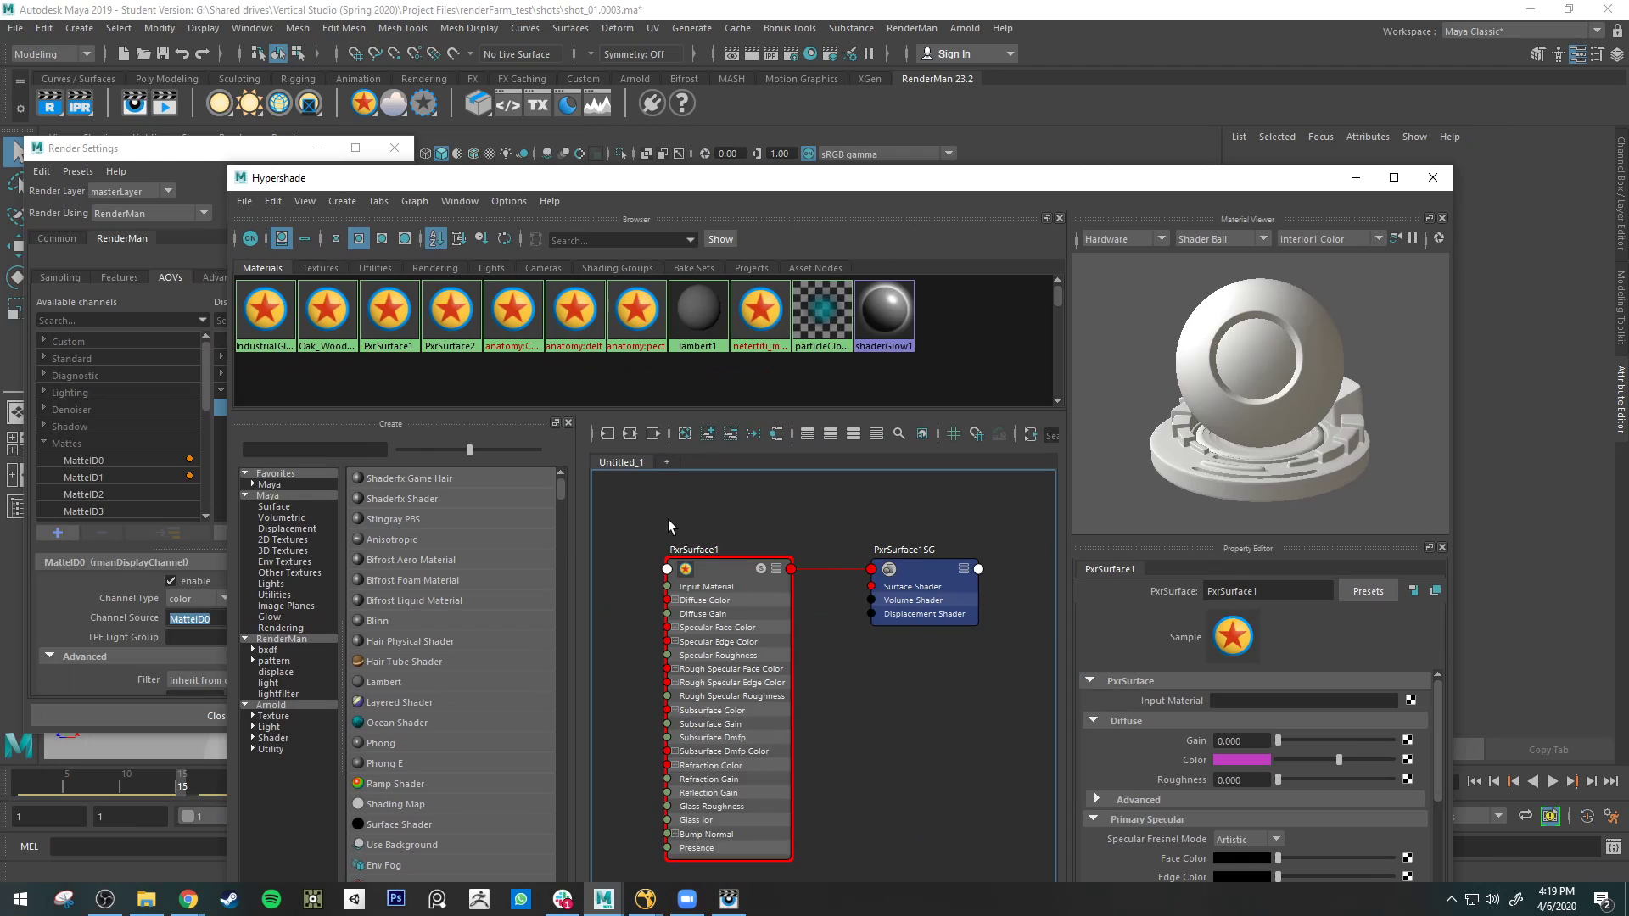
# - Make room in the node graph beside PxrSurface1 and create a PxrMatteID node there
pyautogui.keyDown('alt'); pyautogui.moveTo(668, 520); pyautogui.dragTo(855, 528, button='middle'); pyautogui.keyUp('alt')
pyautogui.press('Tab')
pyautogui.write('matt')
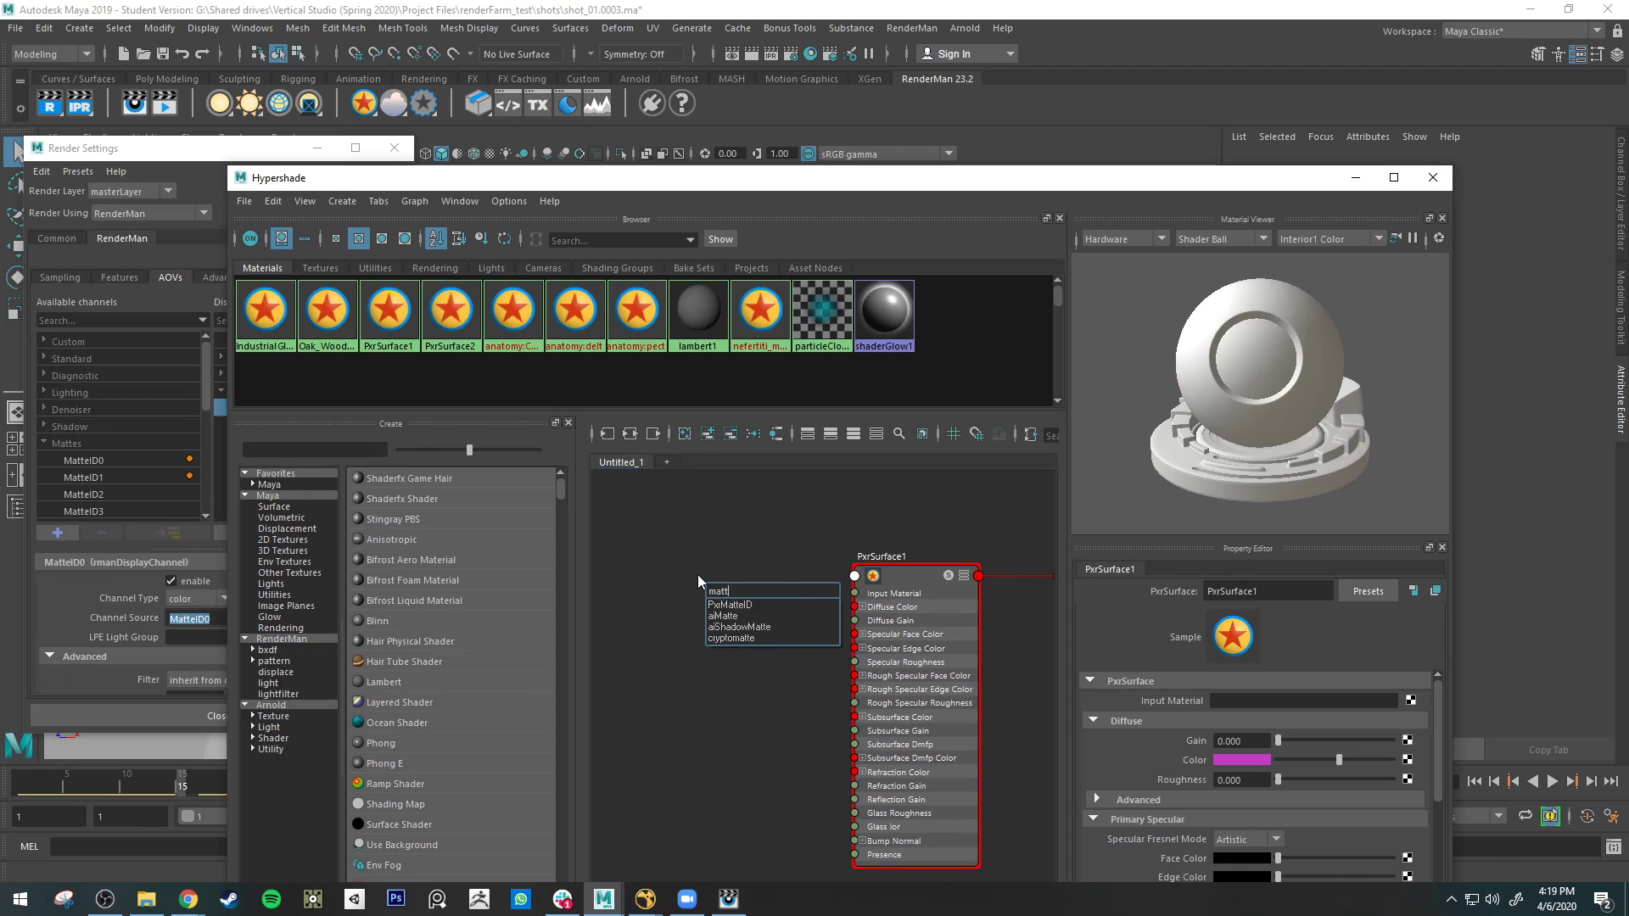
pyautogui.press('Return')
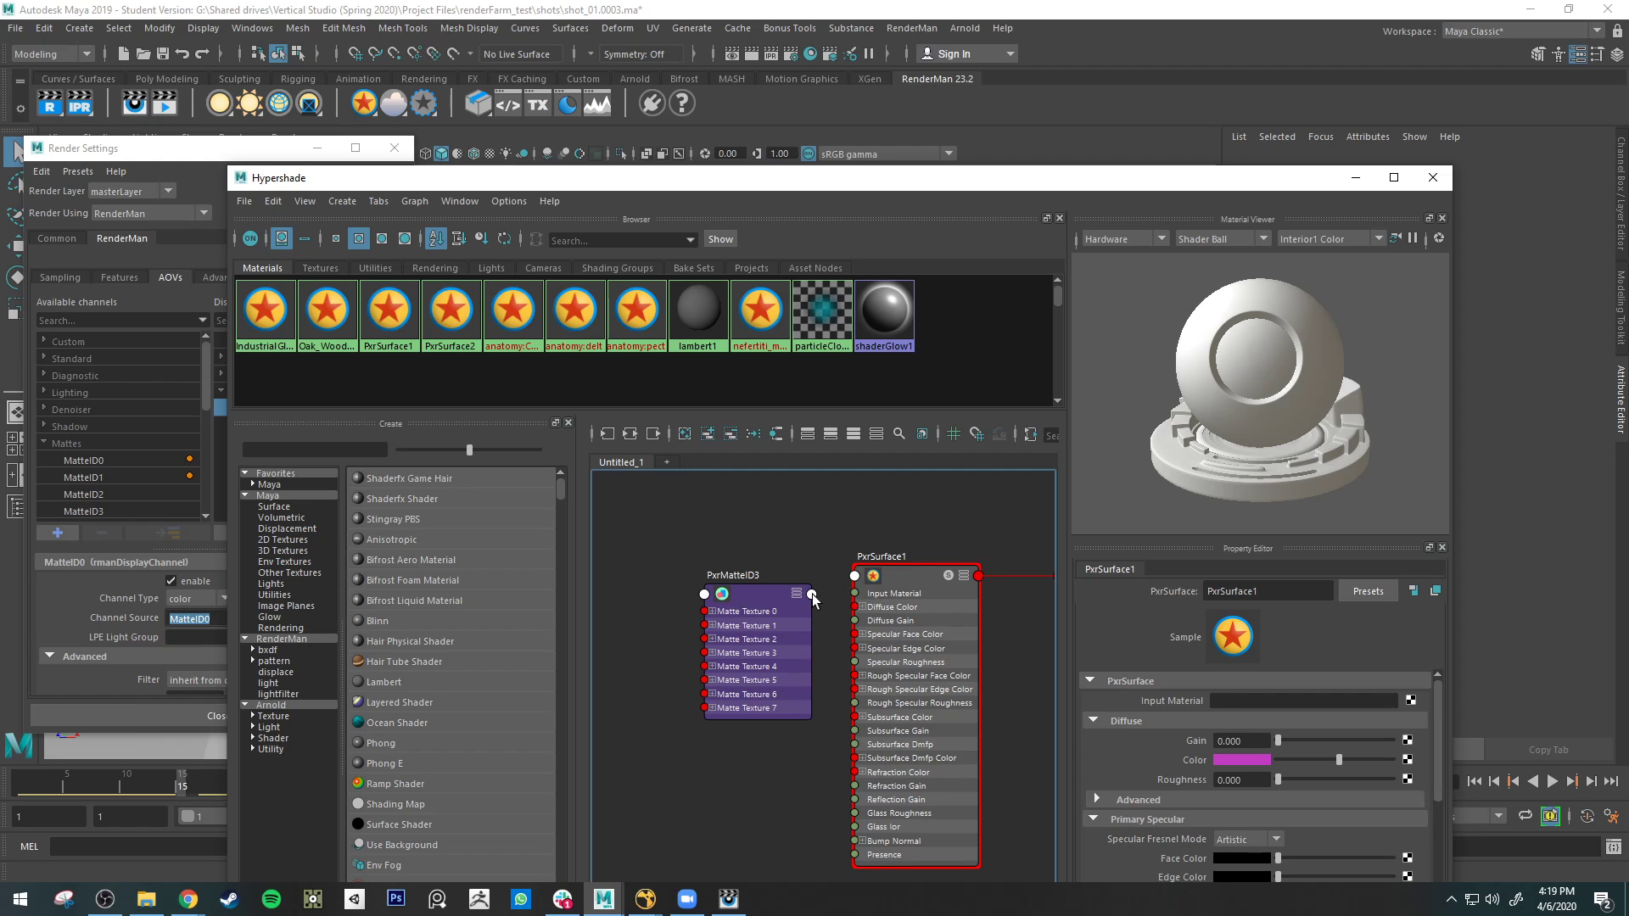
# - Connect the new PxrMatteID node's output to Utility Pattern[0] of PxrSurface1 and move the node farther from the material
pyautogui.moveTo(813, 599); pyautogui.dragTo(856, 581)
pyautogui.moveTo(1387, 642)
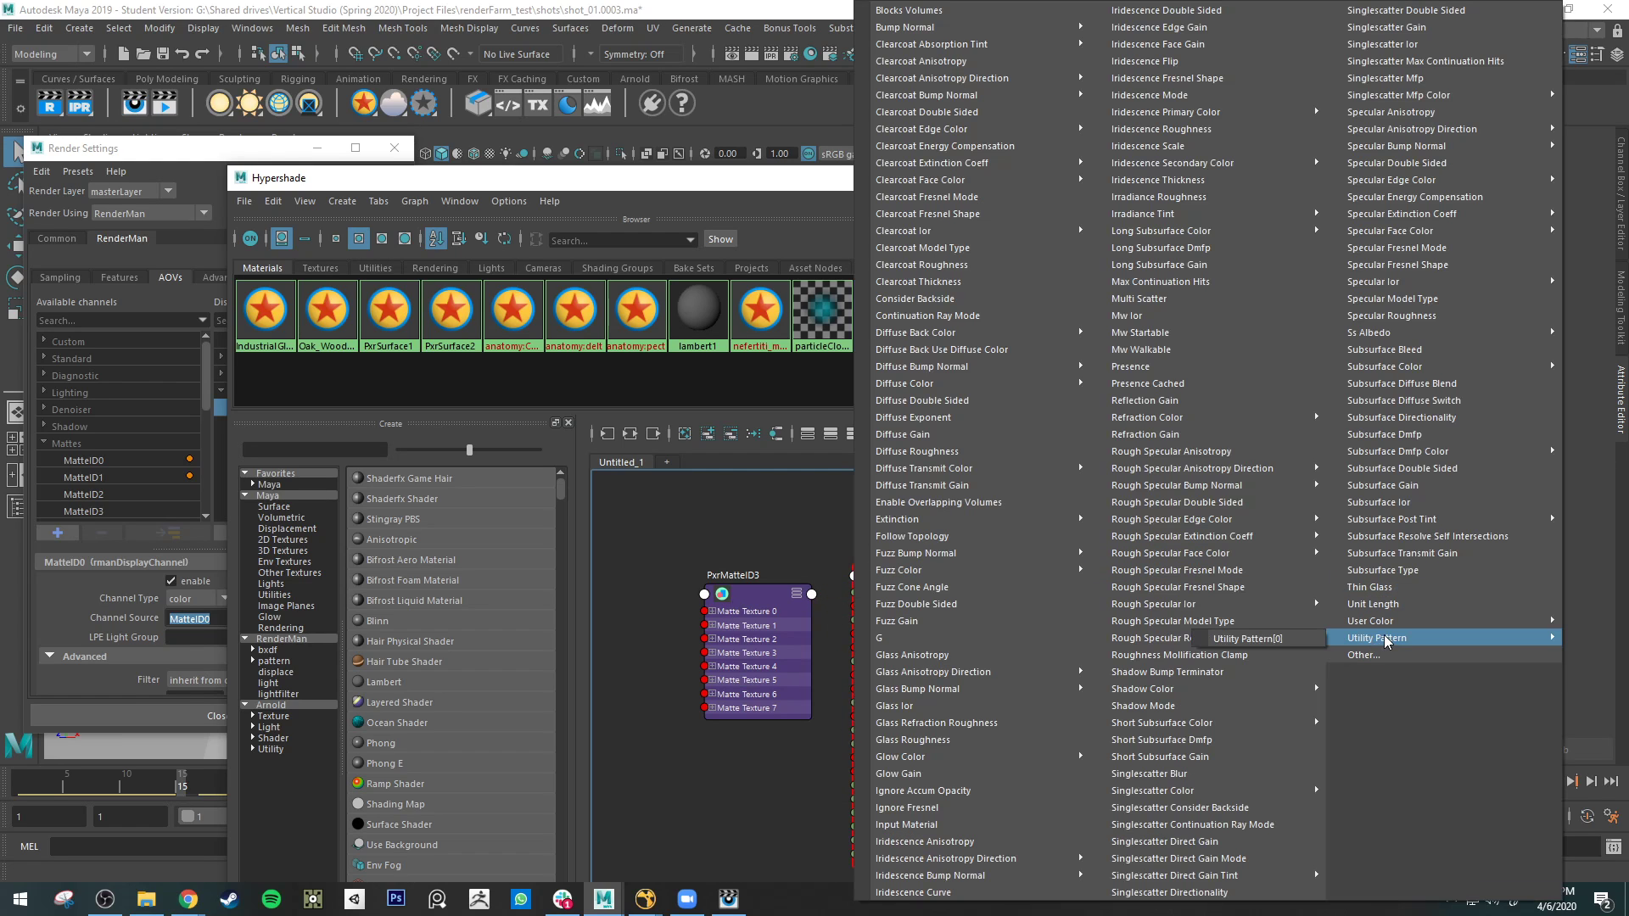
pyautogui.click(1281, 640)
pyautogui.moveTo(781, 624); pyautogui.dragTo(662, 560)
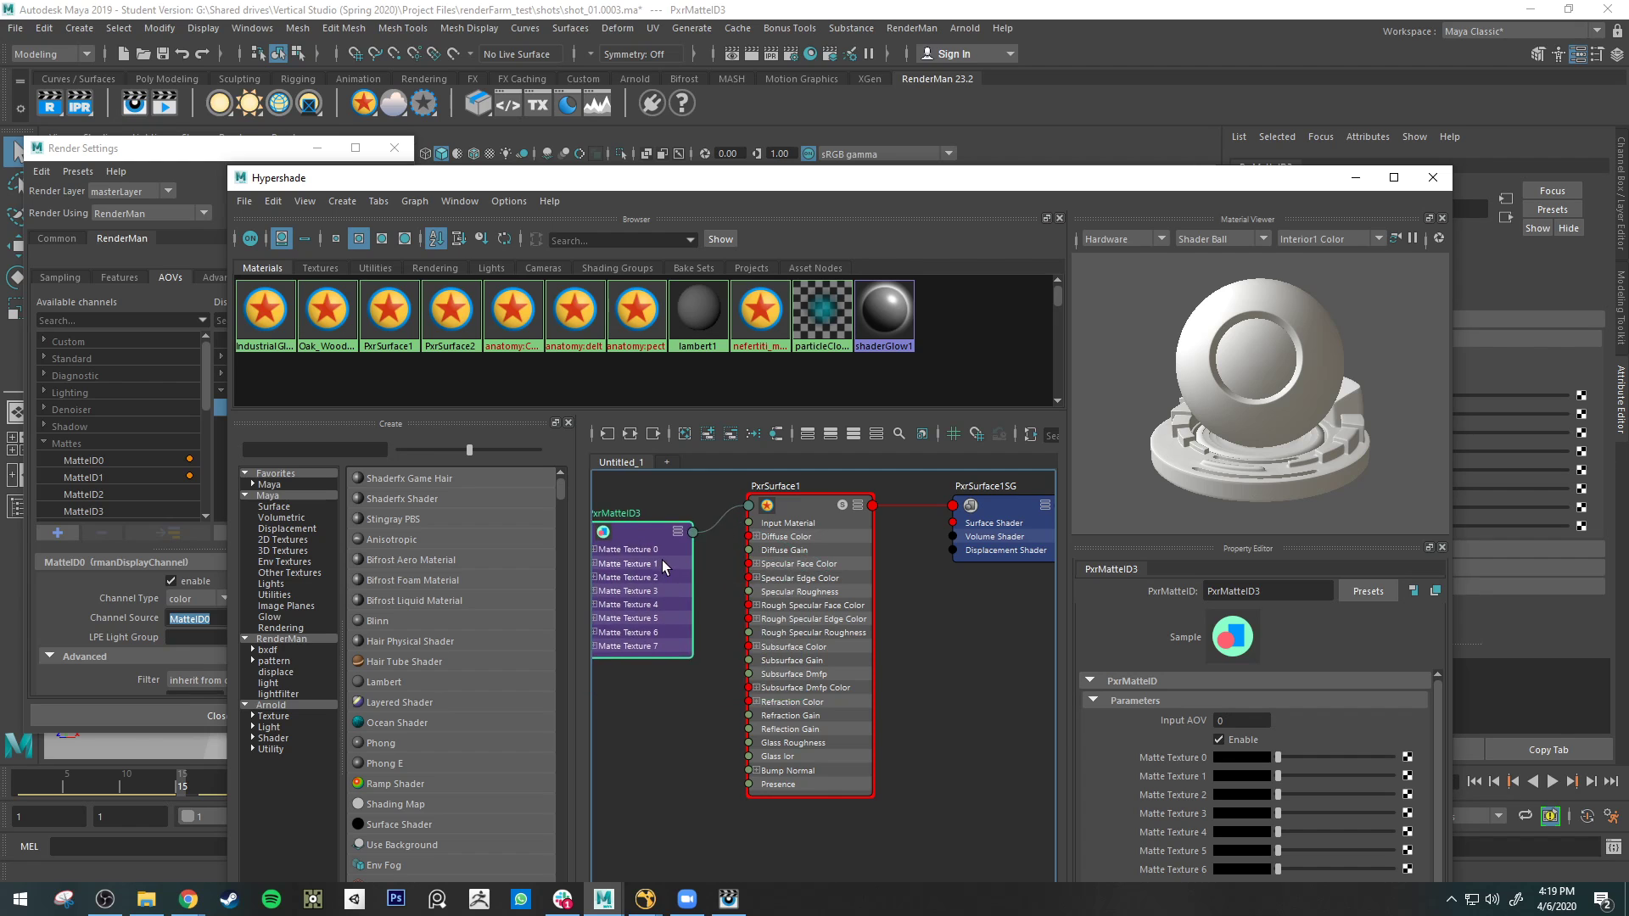
# - Select the pSphere2 sphere and graph the network of its IndustrialGlass1 material in the Hypershade
pyautogui.moveTo(917, 180); pyautogui.dragTo(537, 766)
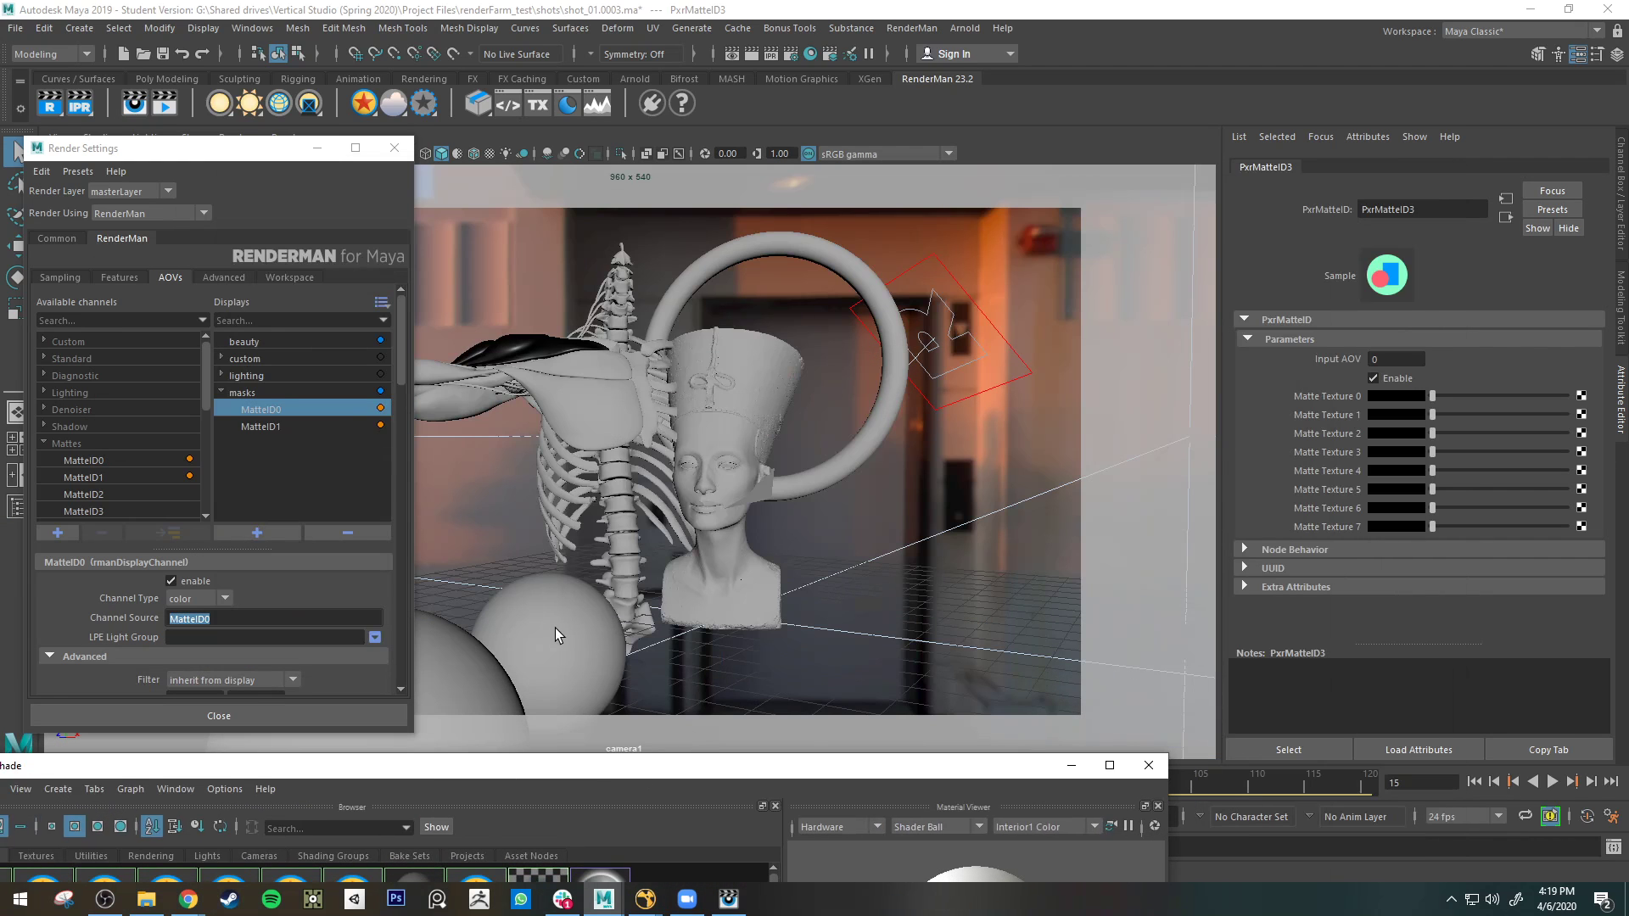
pyautogui.click(555, 628)
pyautogui.moveTo(796, 750); pyautogui.dragTo(1033, 97)
pyautogui.click(257, 263)
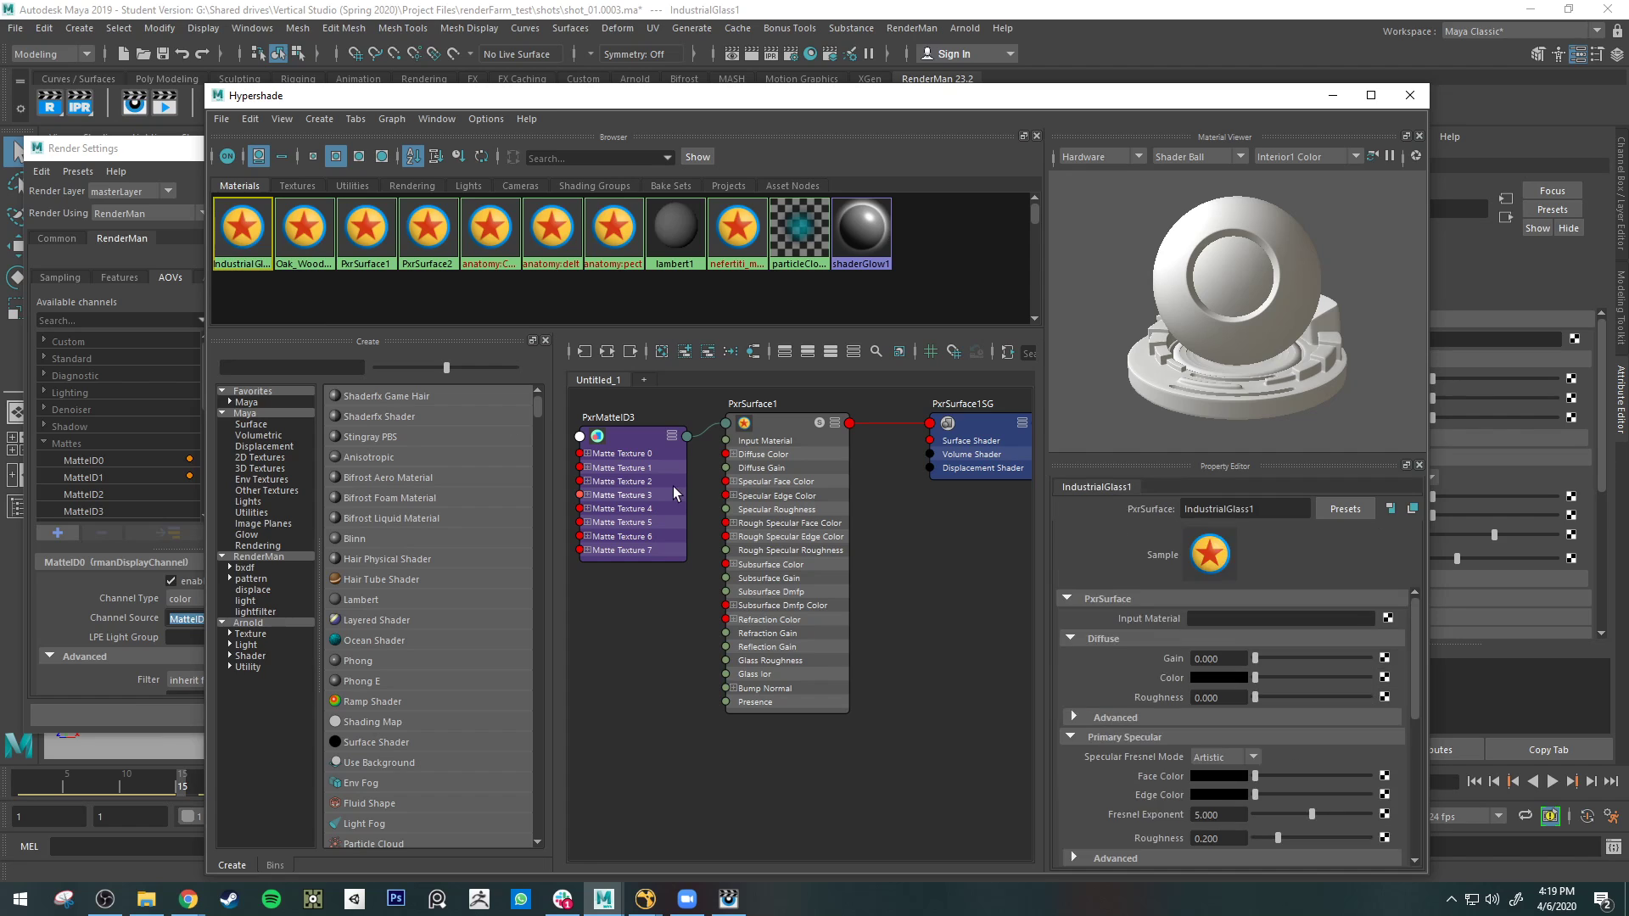
pyautogui.click(607, 351)
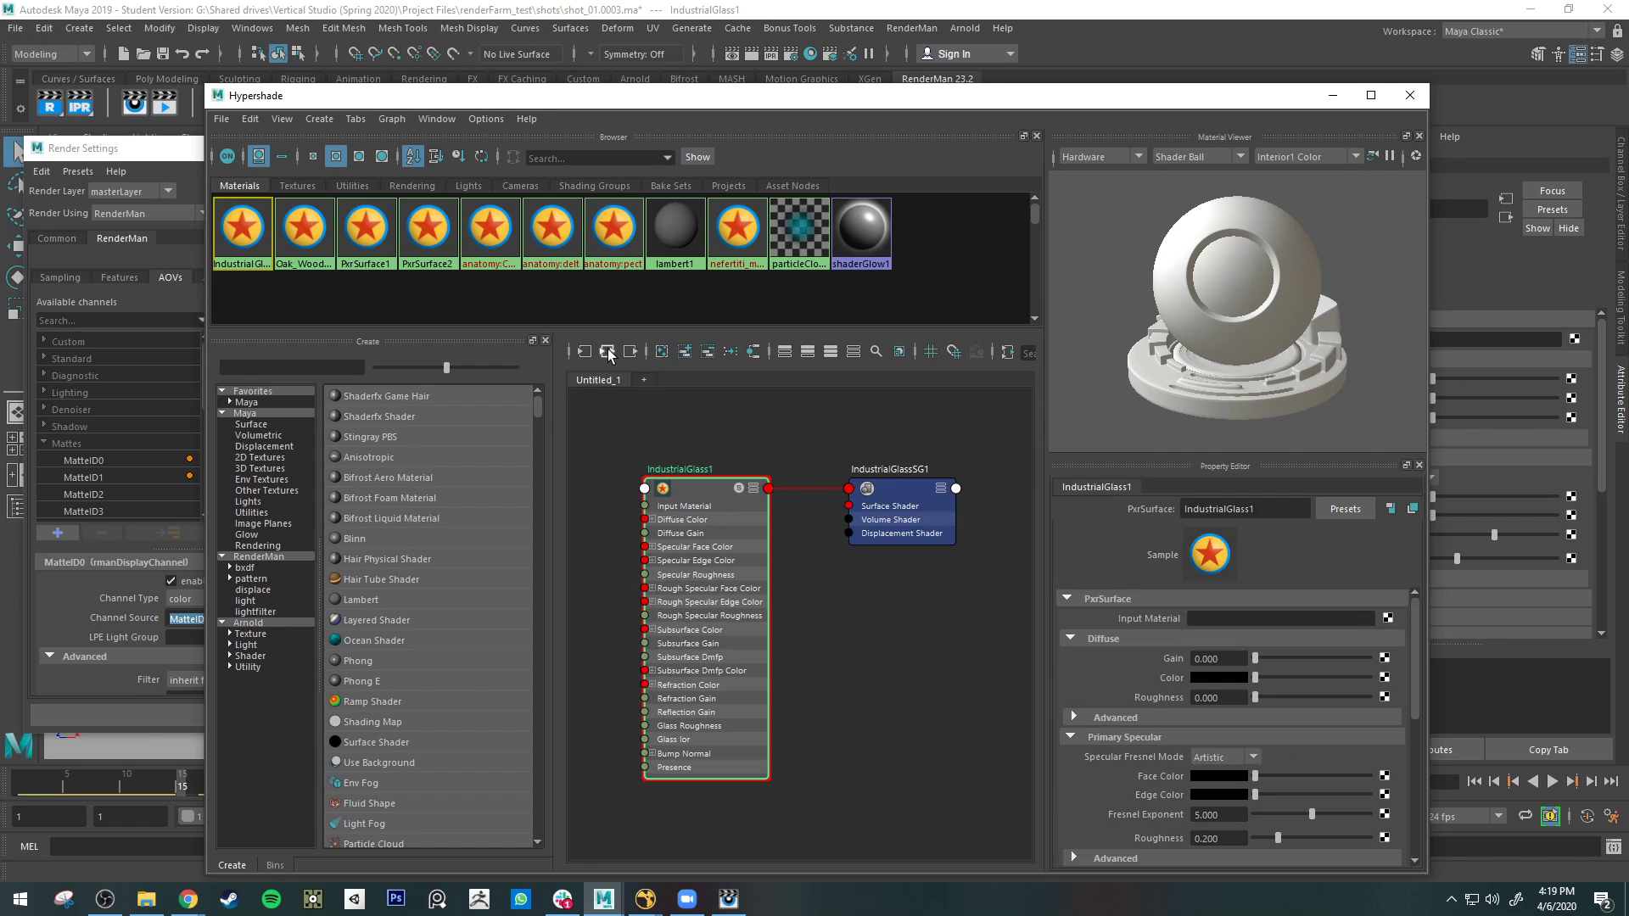
# - Create a PxrMatteID node beside IndustrialGlass1 and place it clear of the material node
pyautogui.click(651, 443)
pyautogui.keyDown('alt'); pyautogui.moveTo(649, 469); pyautogui.dragTo(862, 483, button='middle'); pyautogui.keyUp('alt')
pyautogui.moveTo(891, 509); pyautogui.dragTo(724, 522)
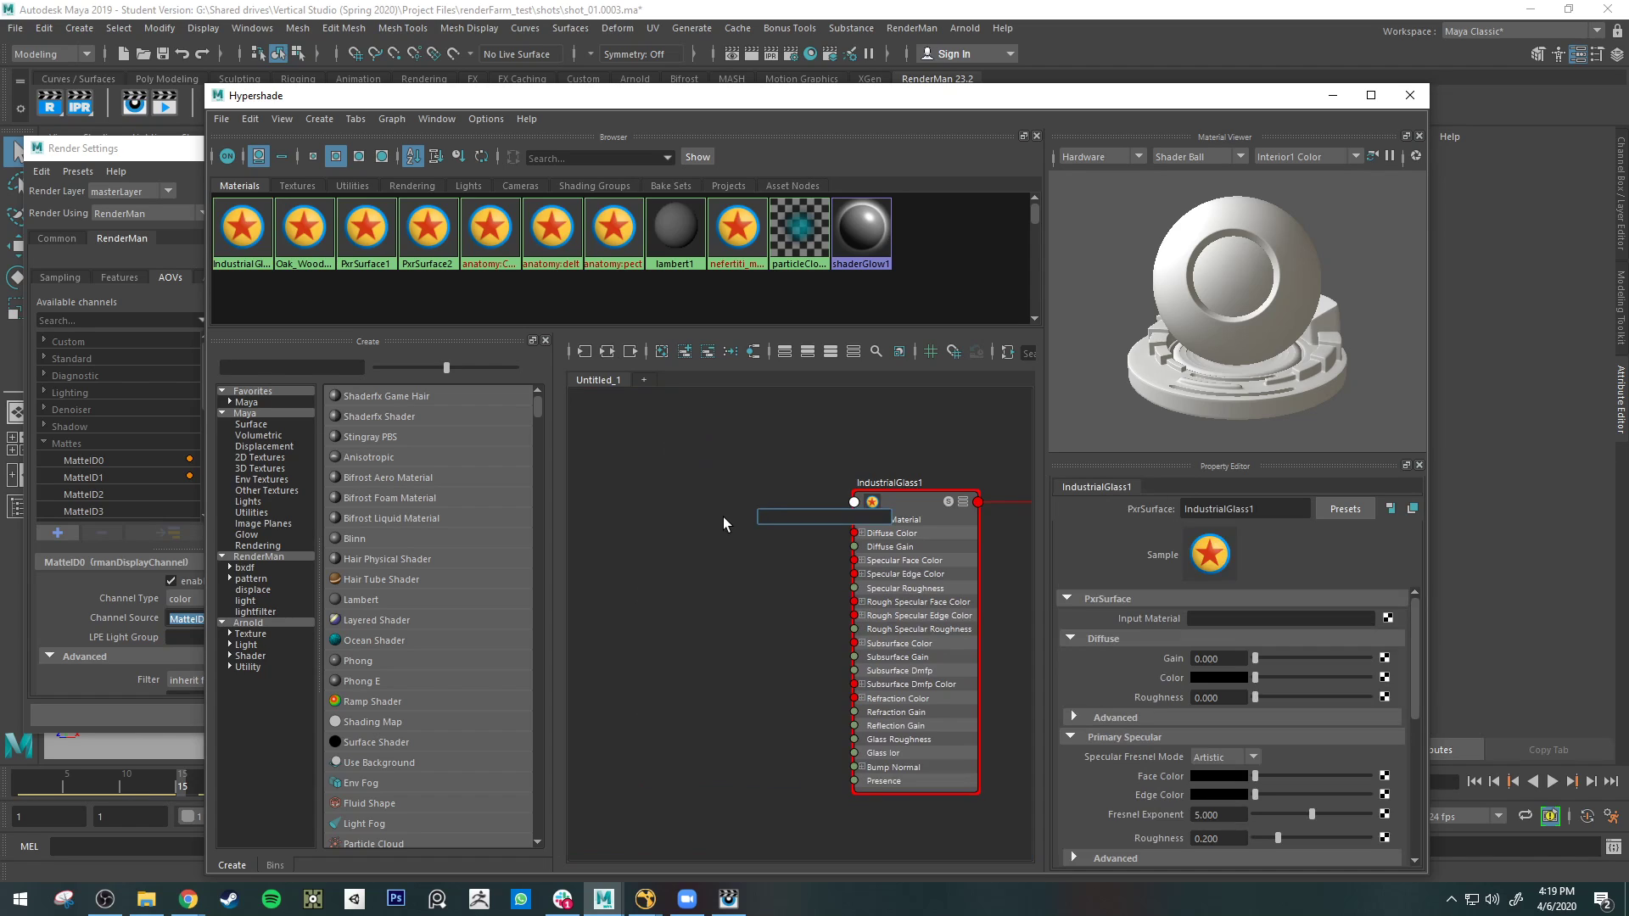
pyautogui.write('matt')
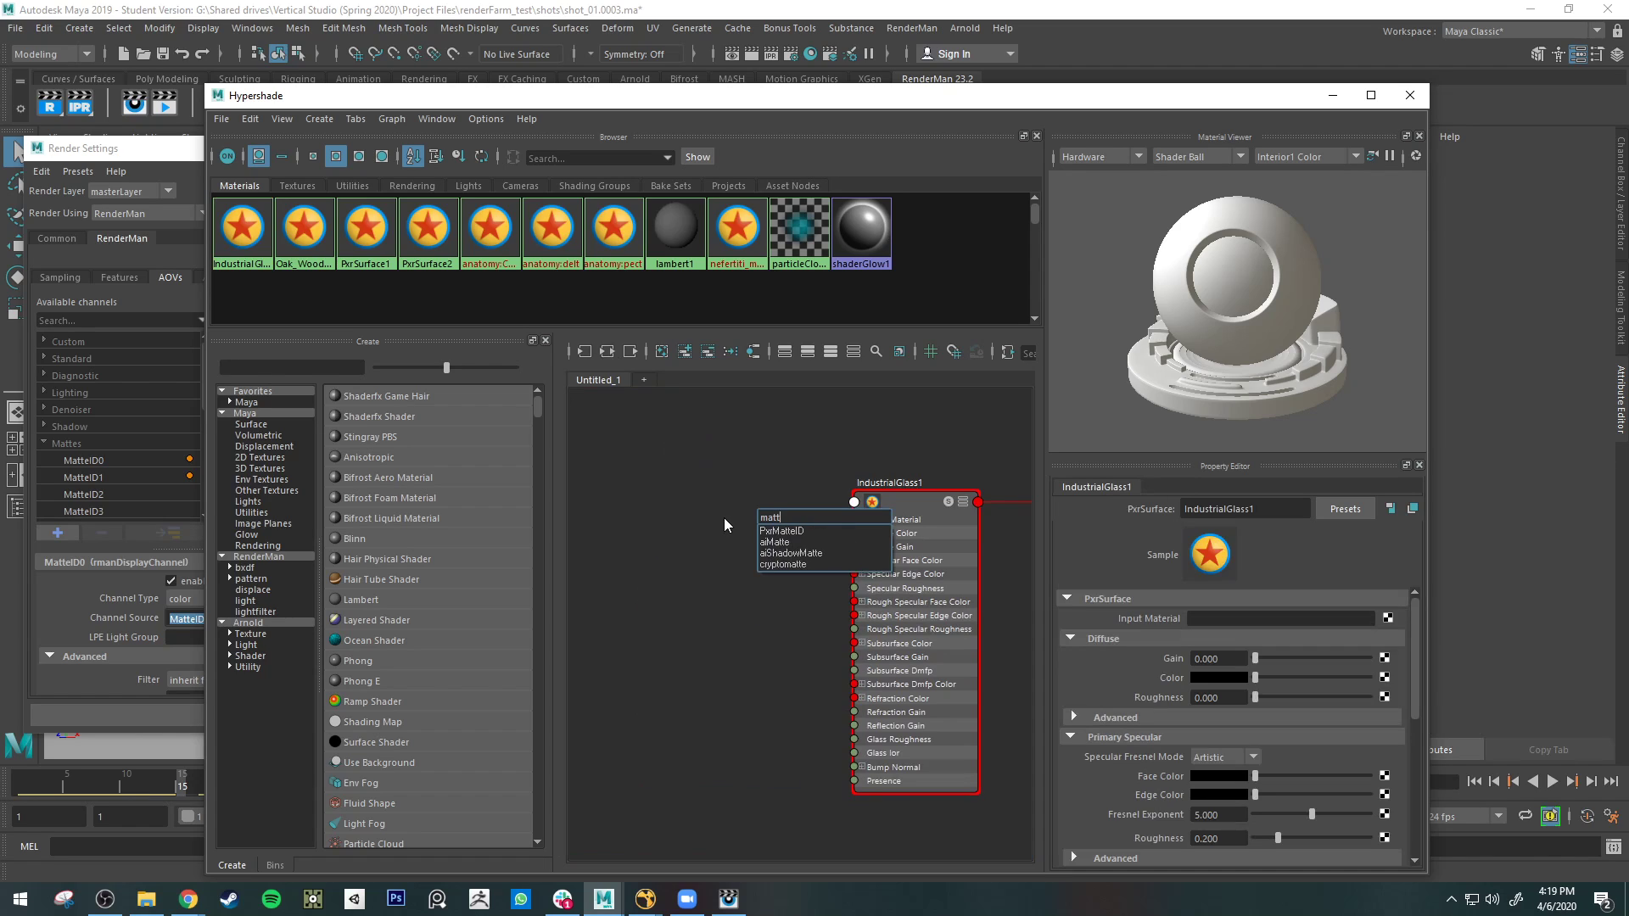
pyautogui.click(804, 533)
pyautogui.moveTo(796, 523); pyautogui.dragTo(680, 522)
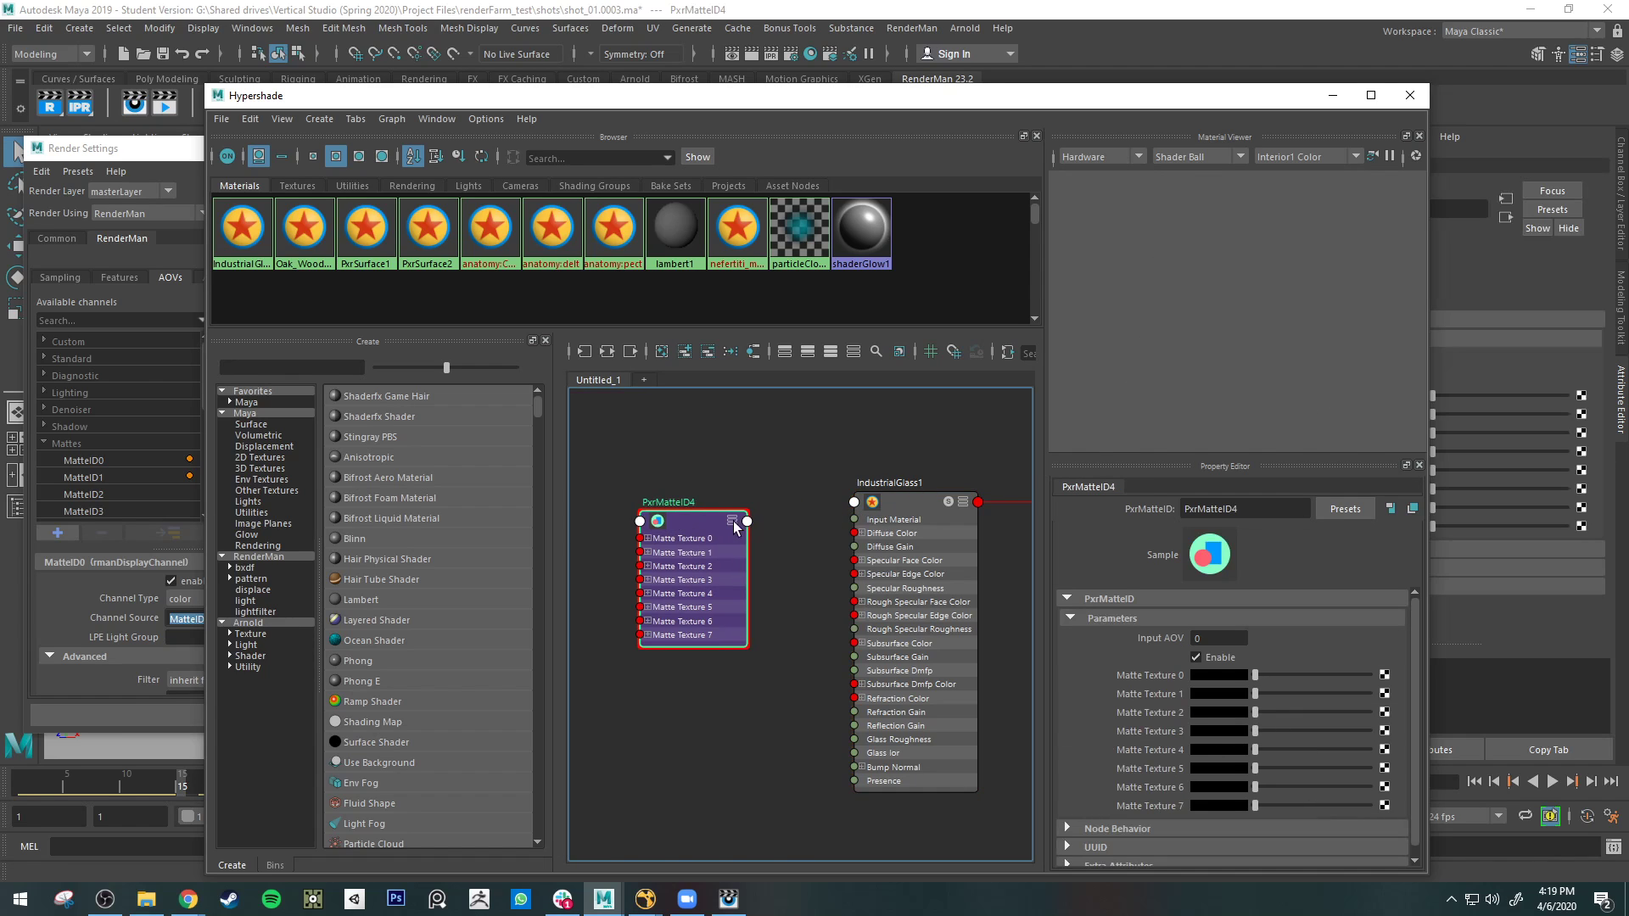
# - Connect the new PxrMatteID node's output to the Utility Pattern input of IndustrialGlass1 and reposition the node closer to the material
pyautogui.click(747, 526)
pyautogui.click(840, 713)
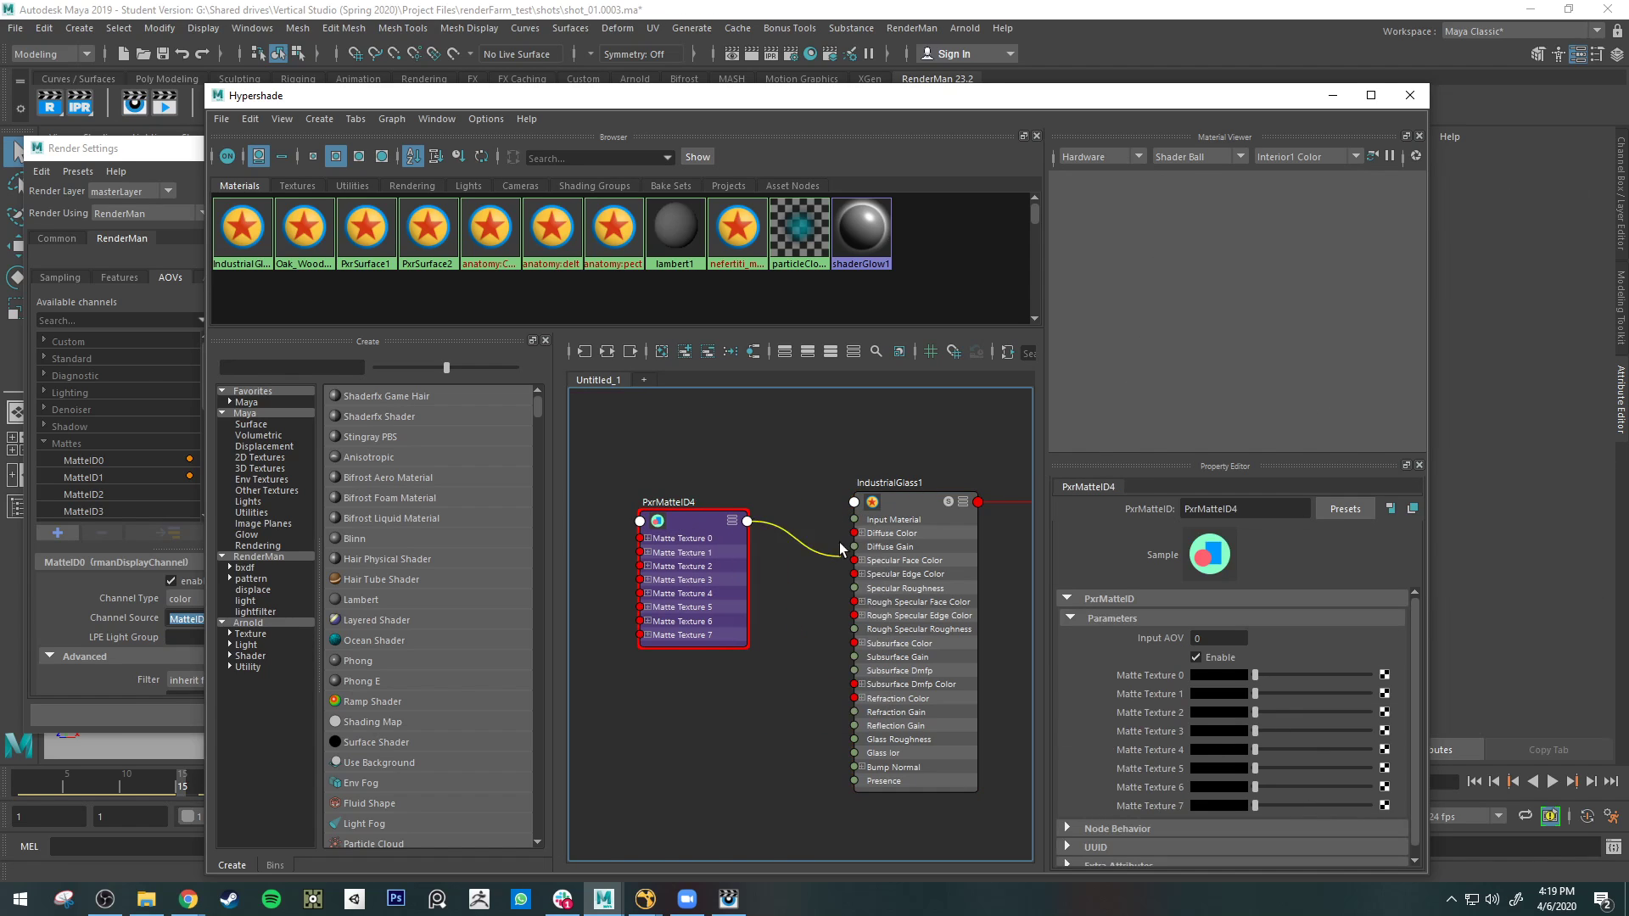
pyautogui.click(854, 504)
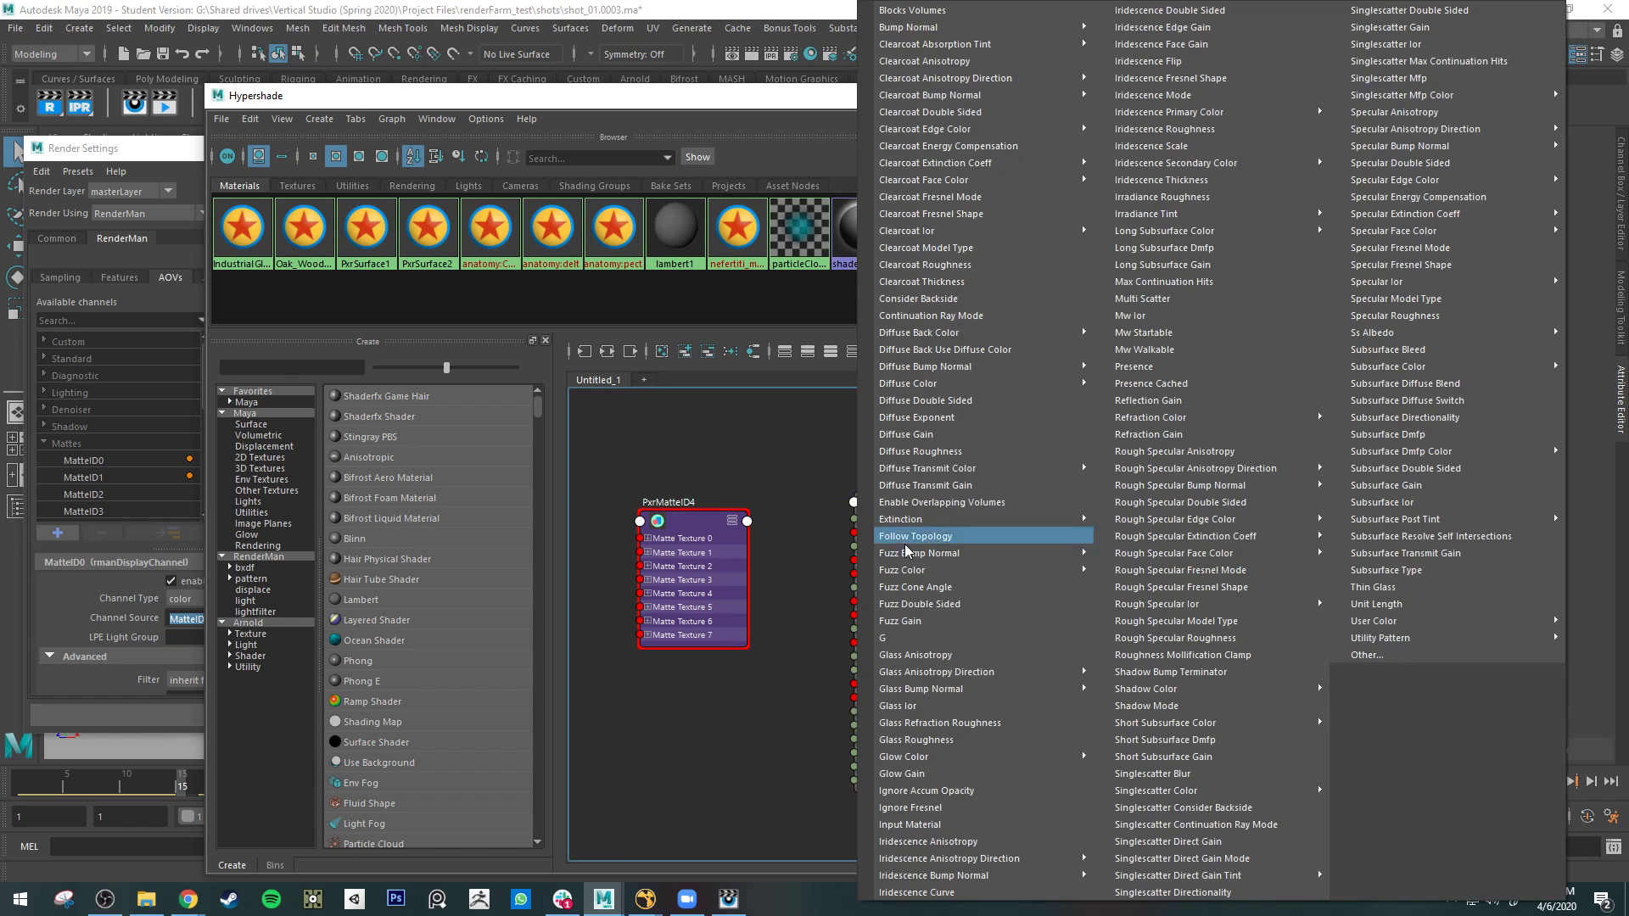
pyautogui.click(1414, 653)
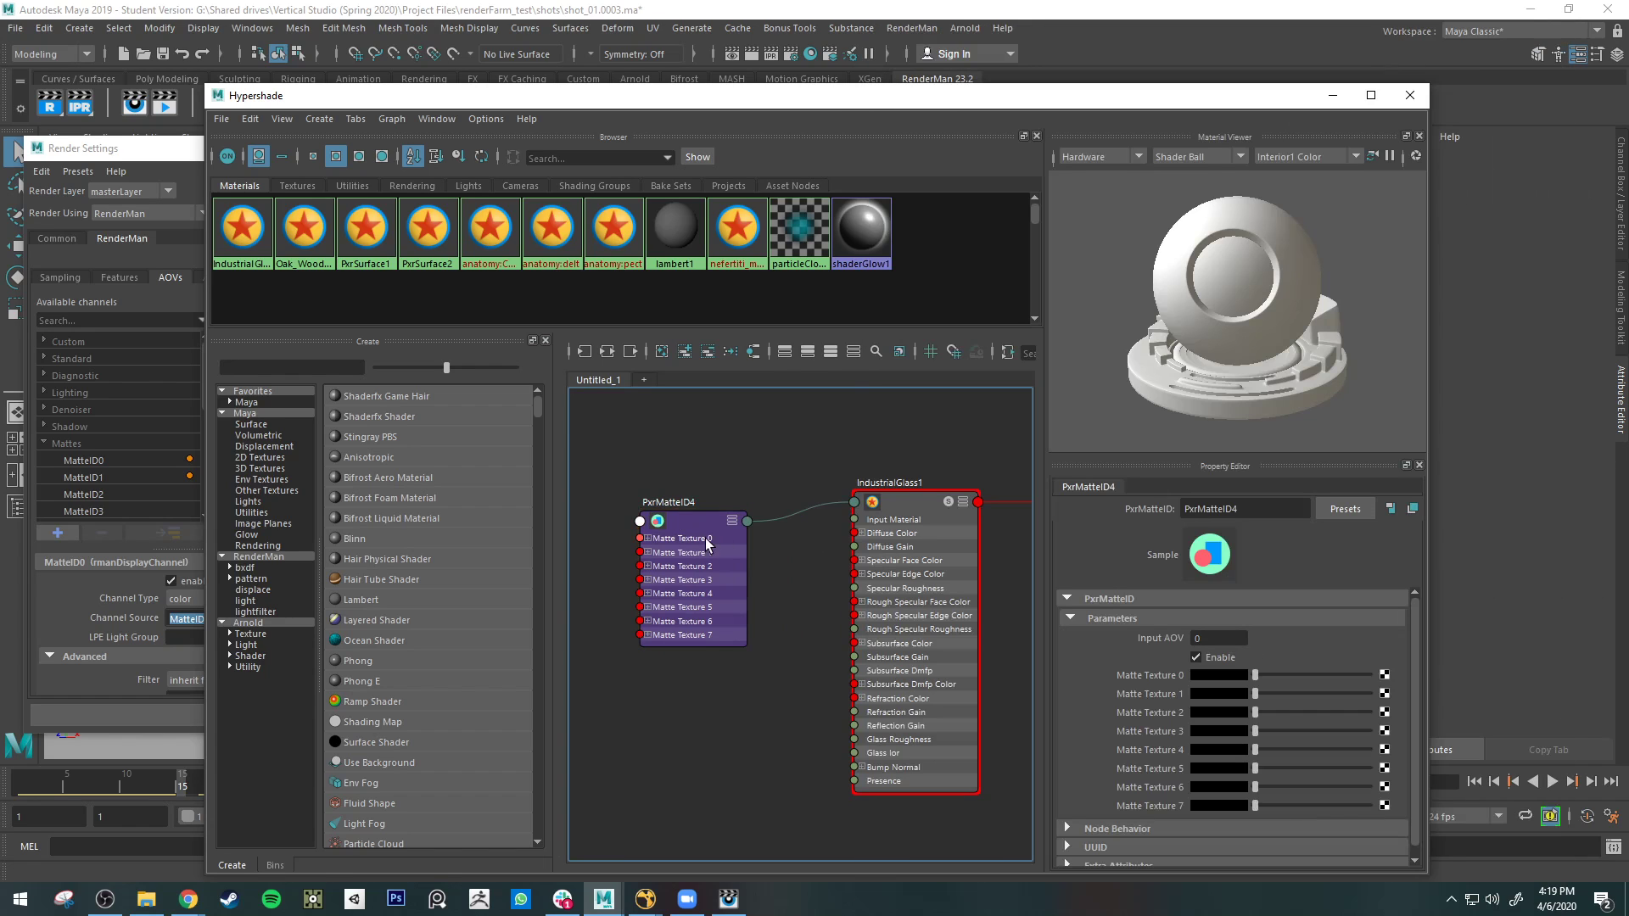
pyautogui.moveTo(693, 559); pyautogui.dragTo(726, 540)
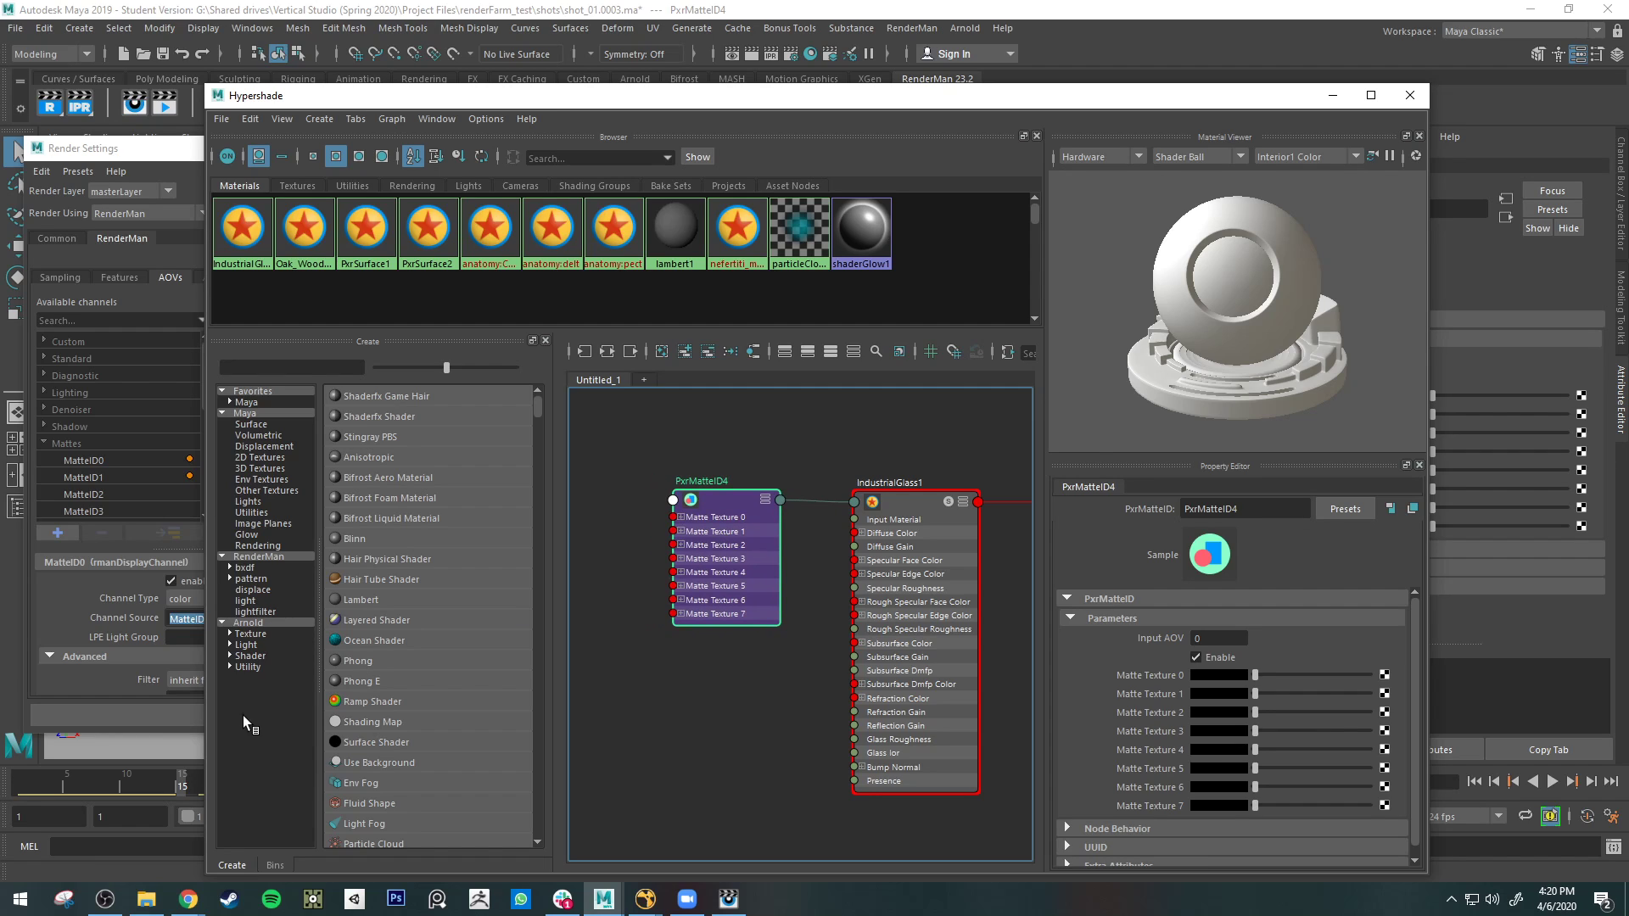
pyautogui.click(644, 693)
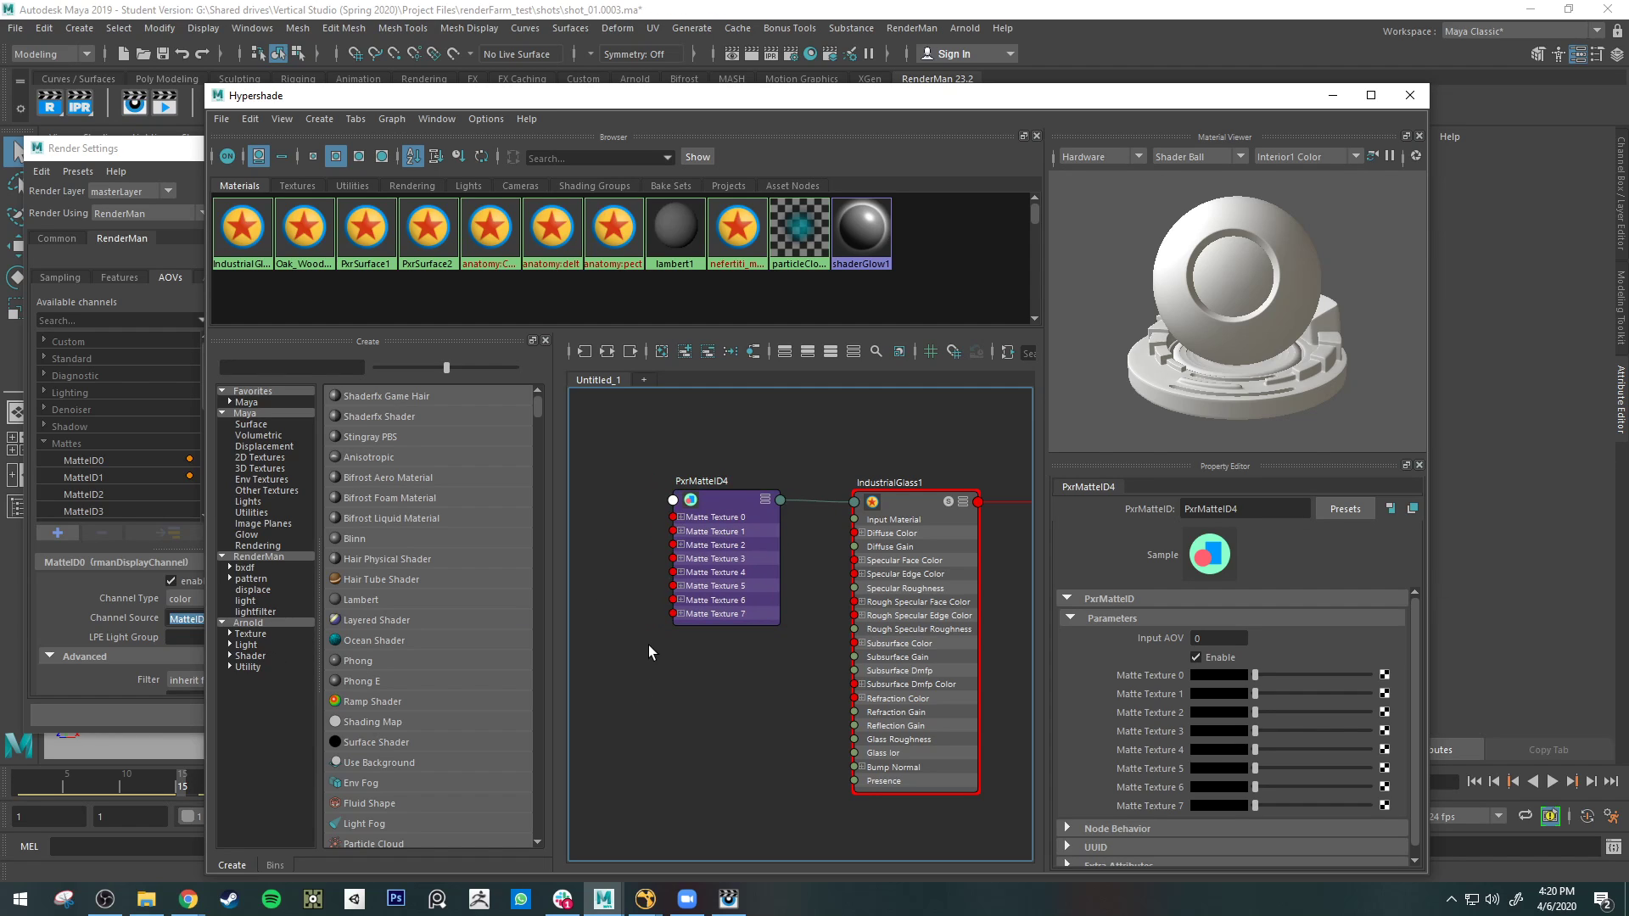
pyautogui.press('Tab')
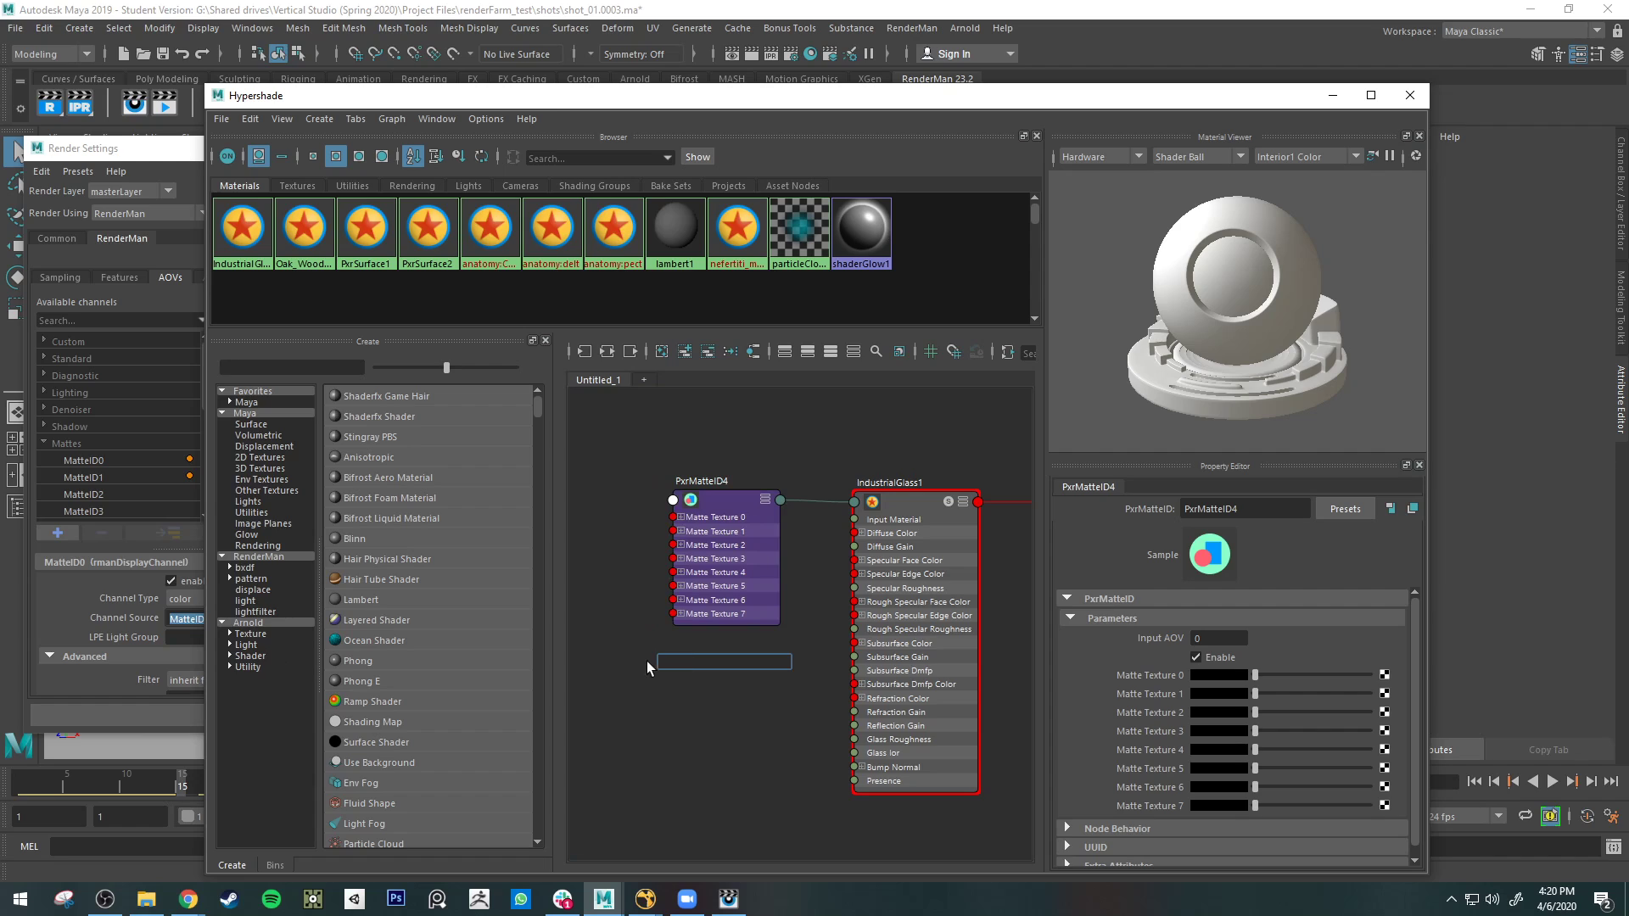
pyautogui.press('Tab')
pyautogui.press('Tab')
pyautogui.press('Tab')
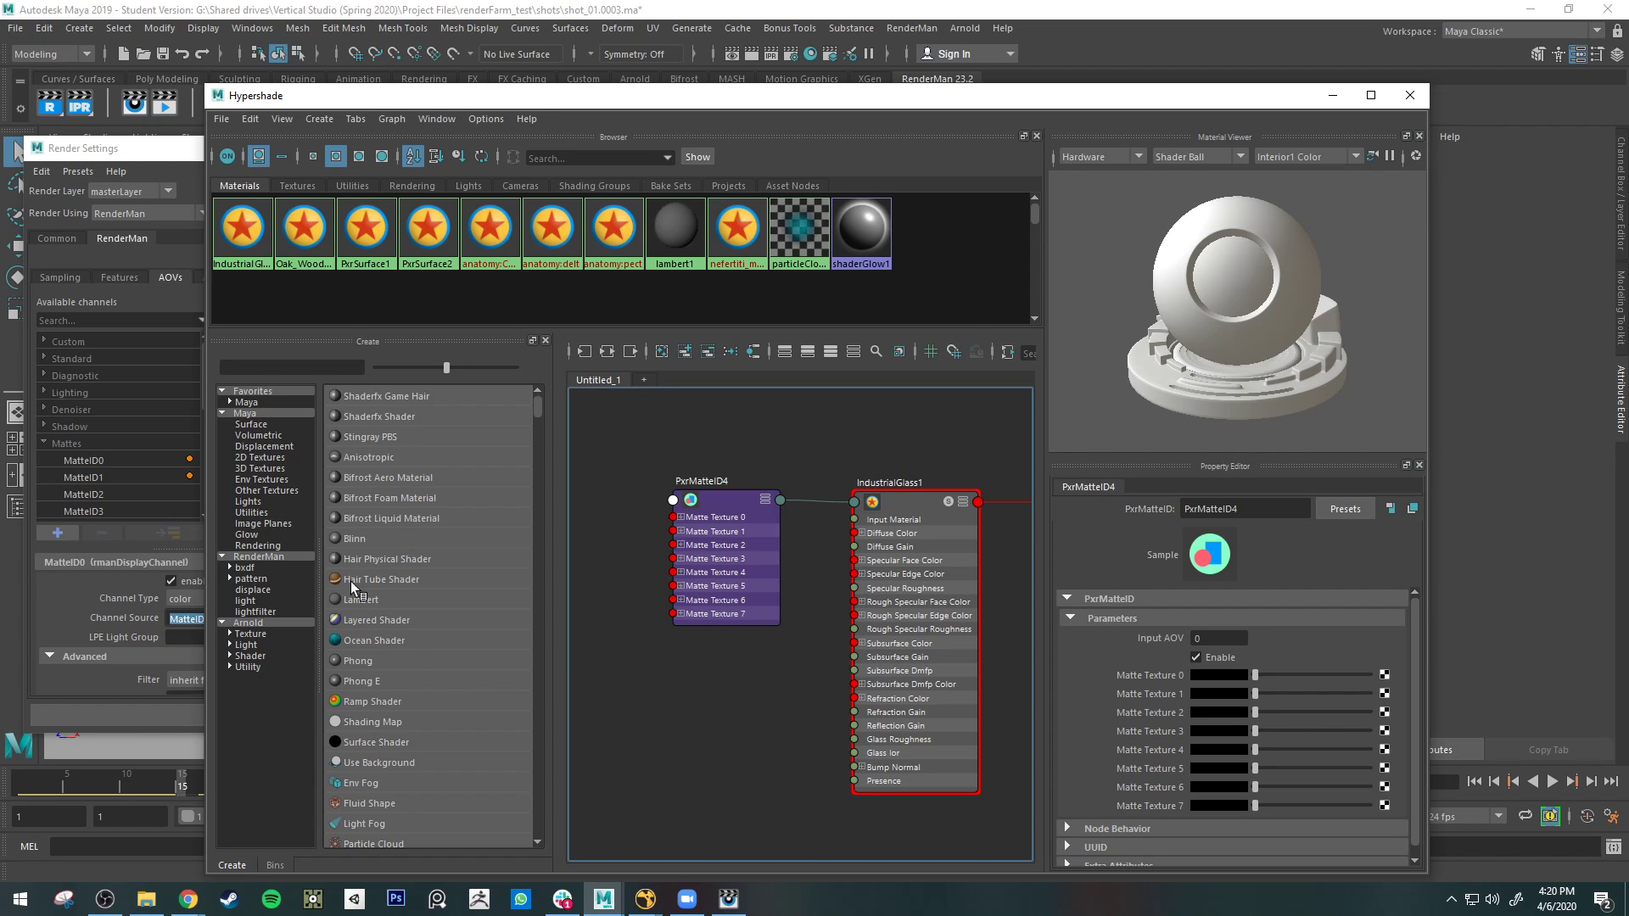
# - Filter the RenderMan nodes in the Hypershade's create list with "matt"
pyautogui.click(260, 557)
pyautogui.click(304, 364)
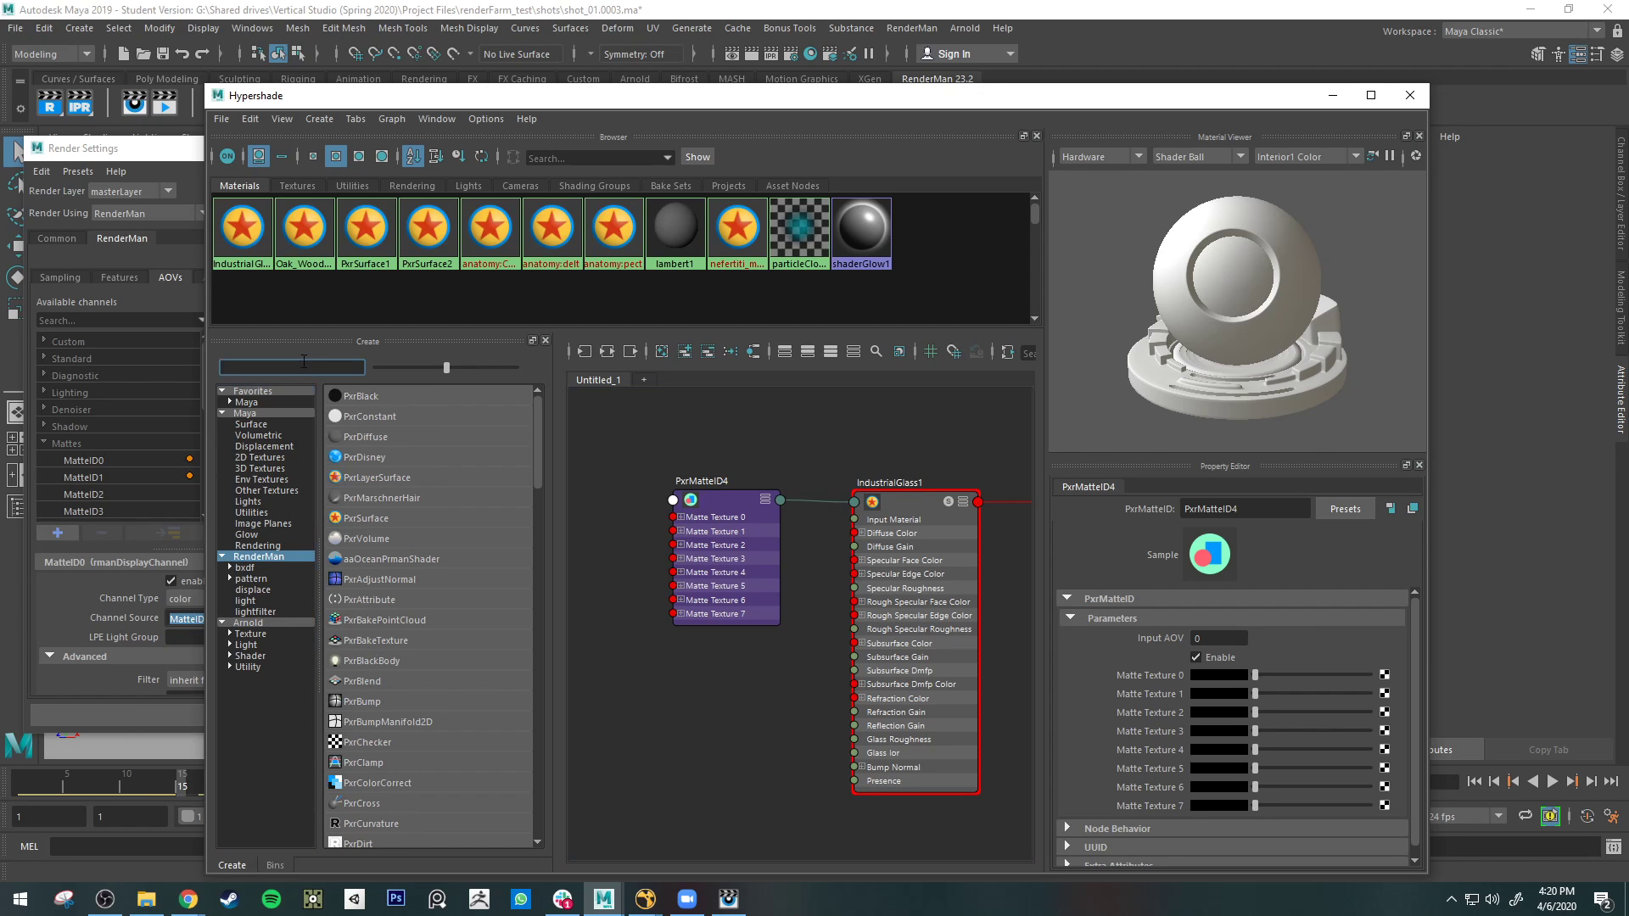
pyautogui.write('matt')
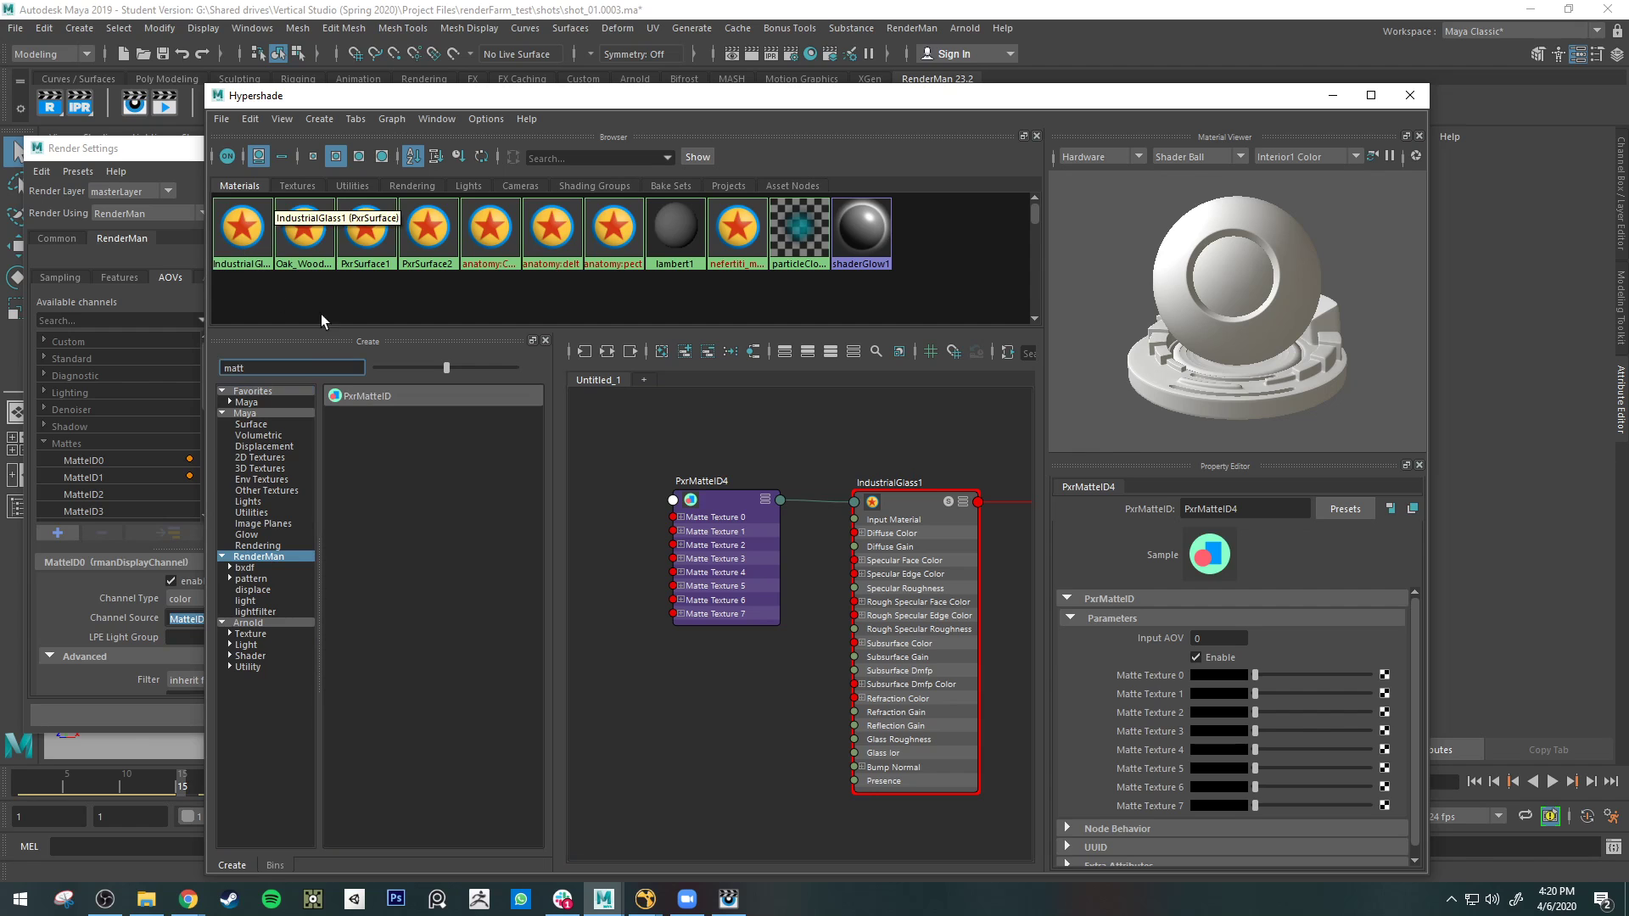
# - Select the PxrSurface2 material and graph its input and output connections in the Hypershade
pyautogui.click(959, 587)
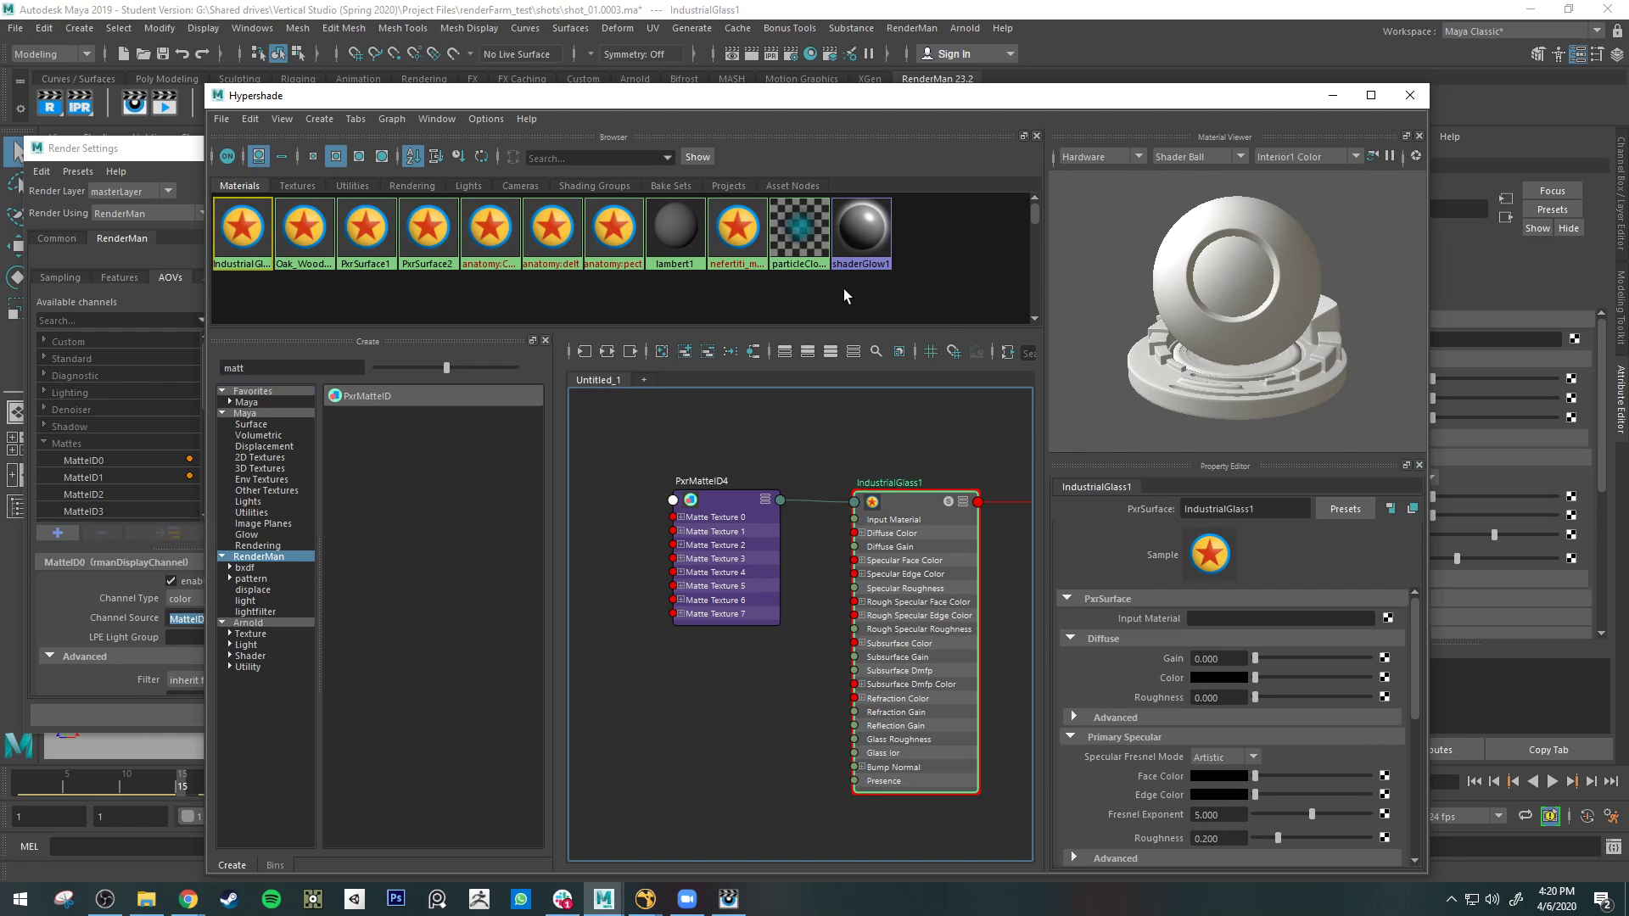
pyautogui.moveTo(933, 96); pyautogui.dragTo(850, 113)
pyautogui.click(750, 476)
pyautogui.click(768, 492)
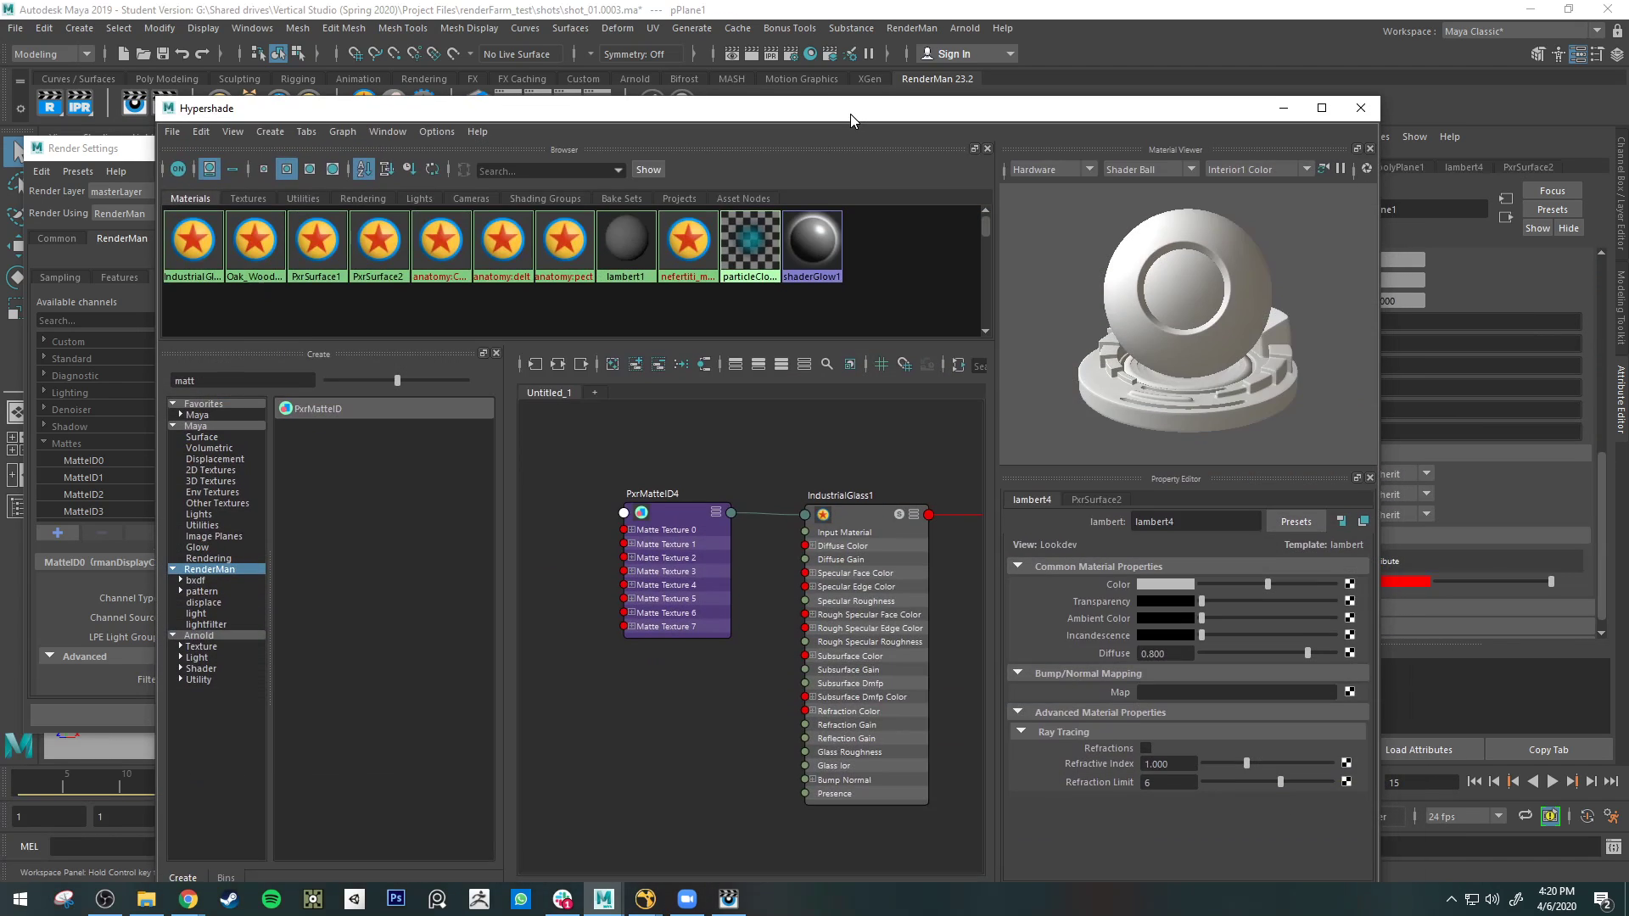
pyautogui.click(378, 250)
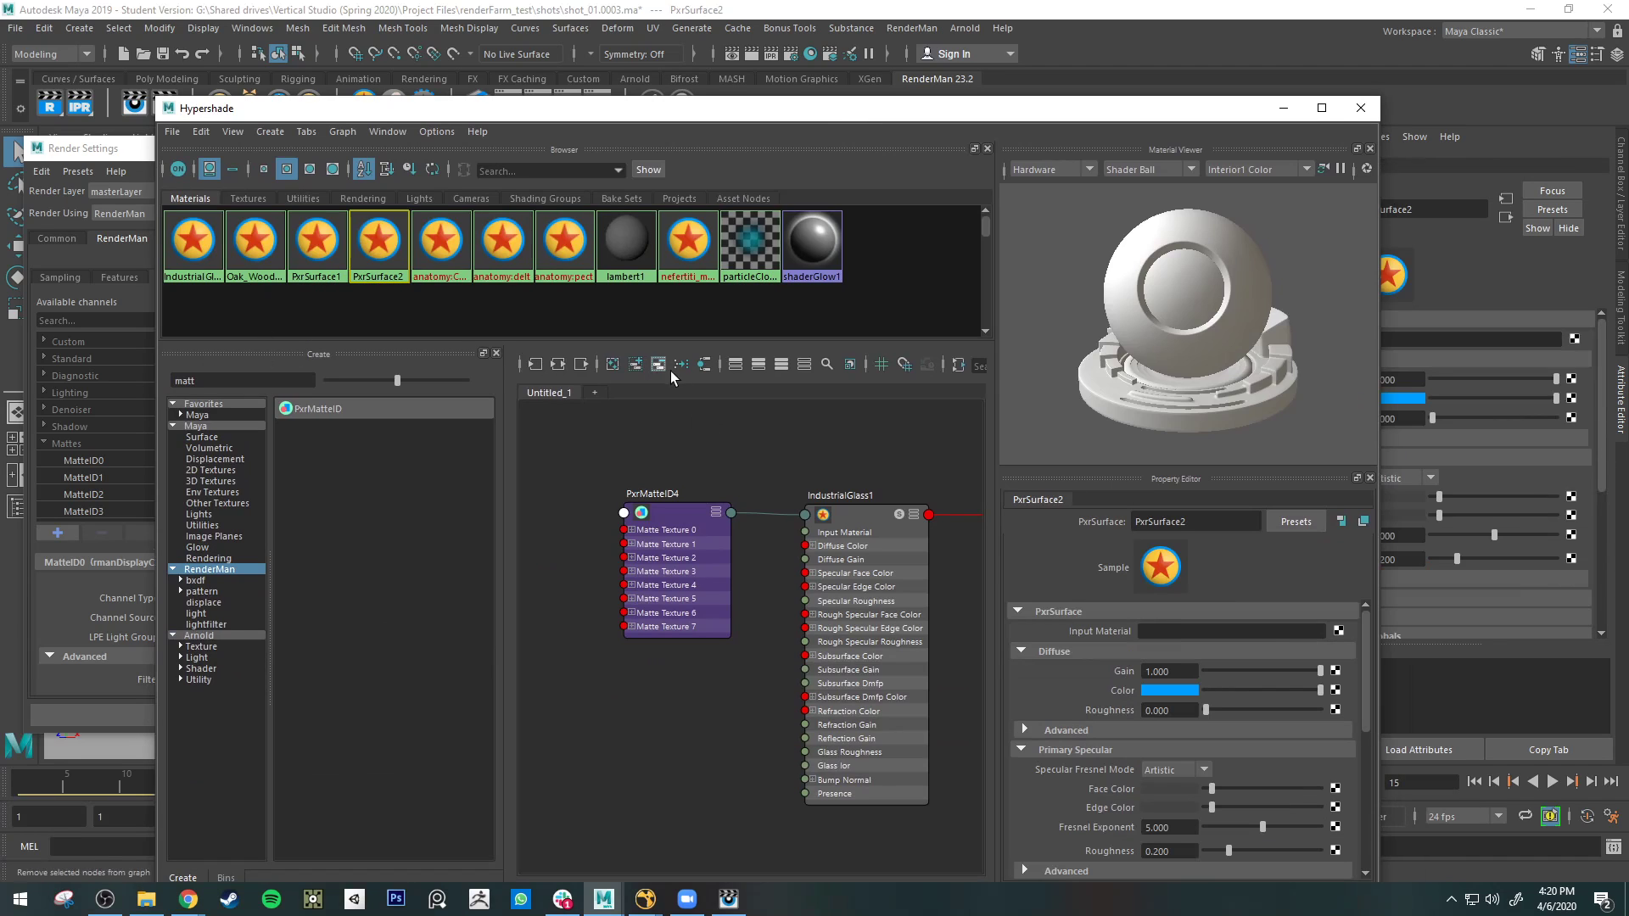
pyautogui.click(560, 365)
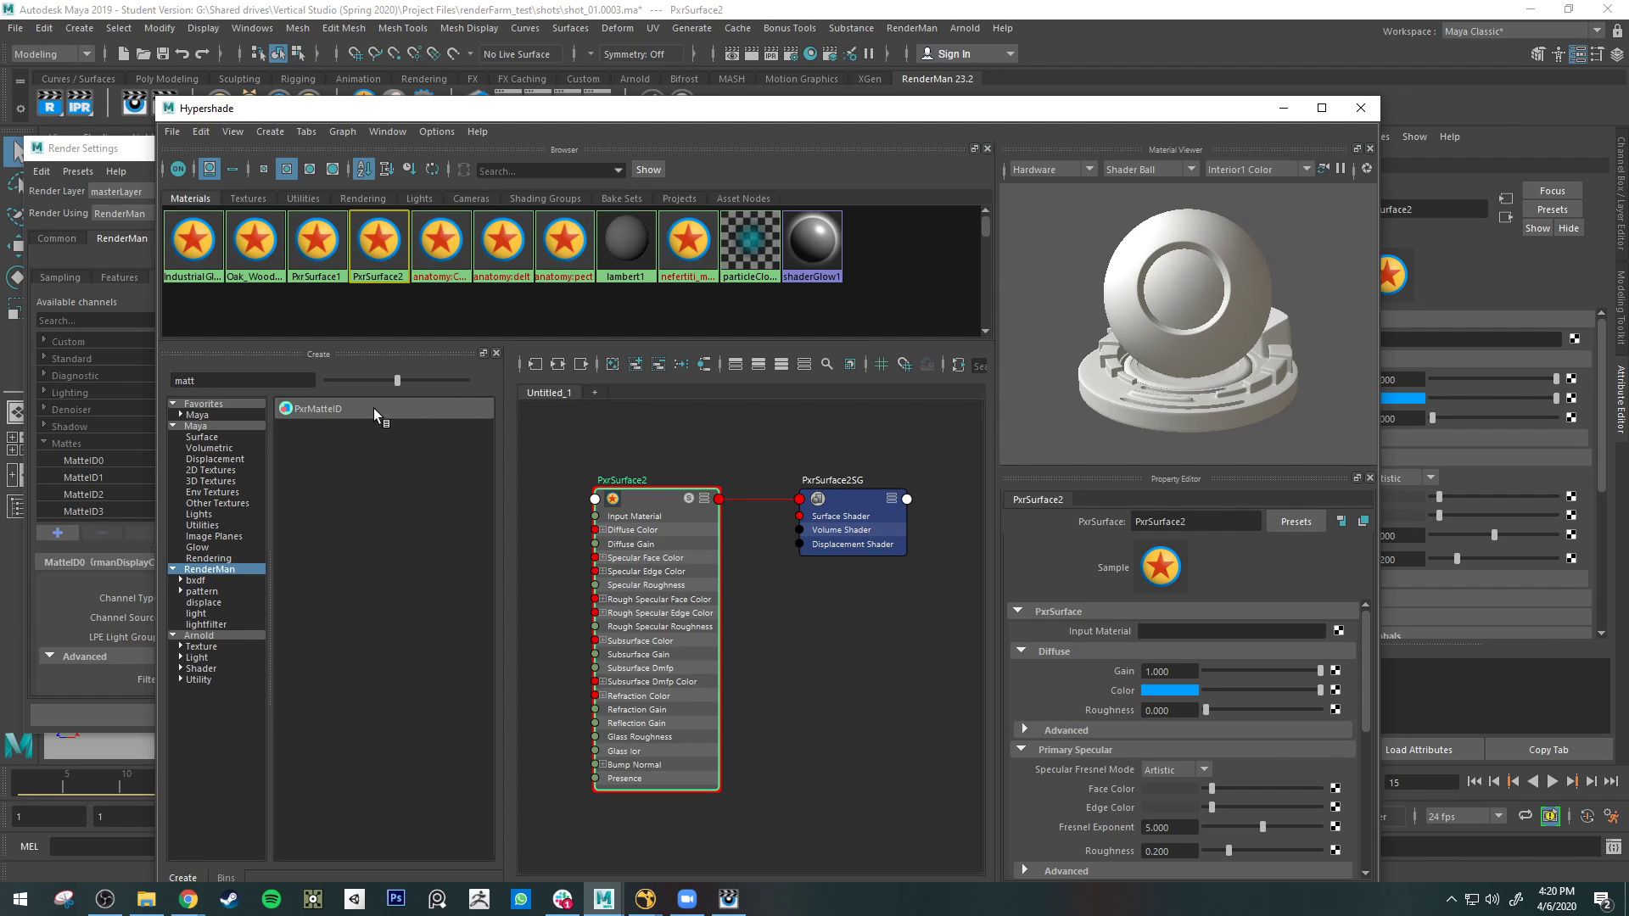
# - Create a PxrMatteID node in the PxrSurface2 graph and place it clear of the material node on its input side
pyautogui.moveTo(373, 409); pyautogui.dragTo(513, 596)
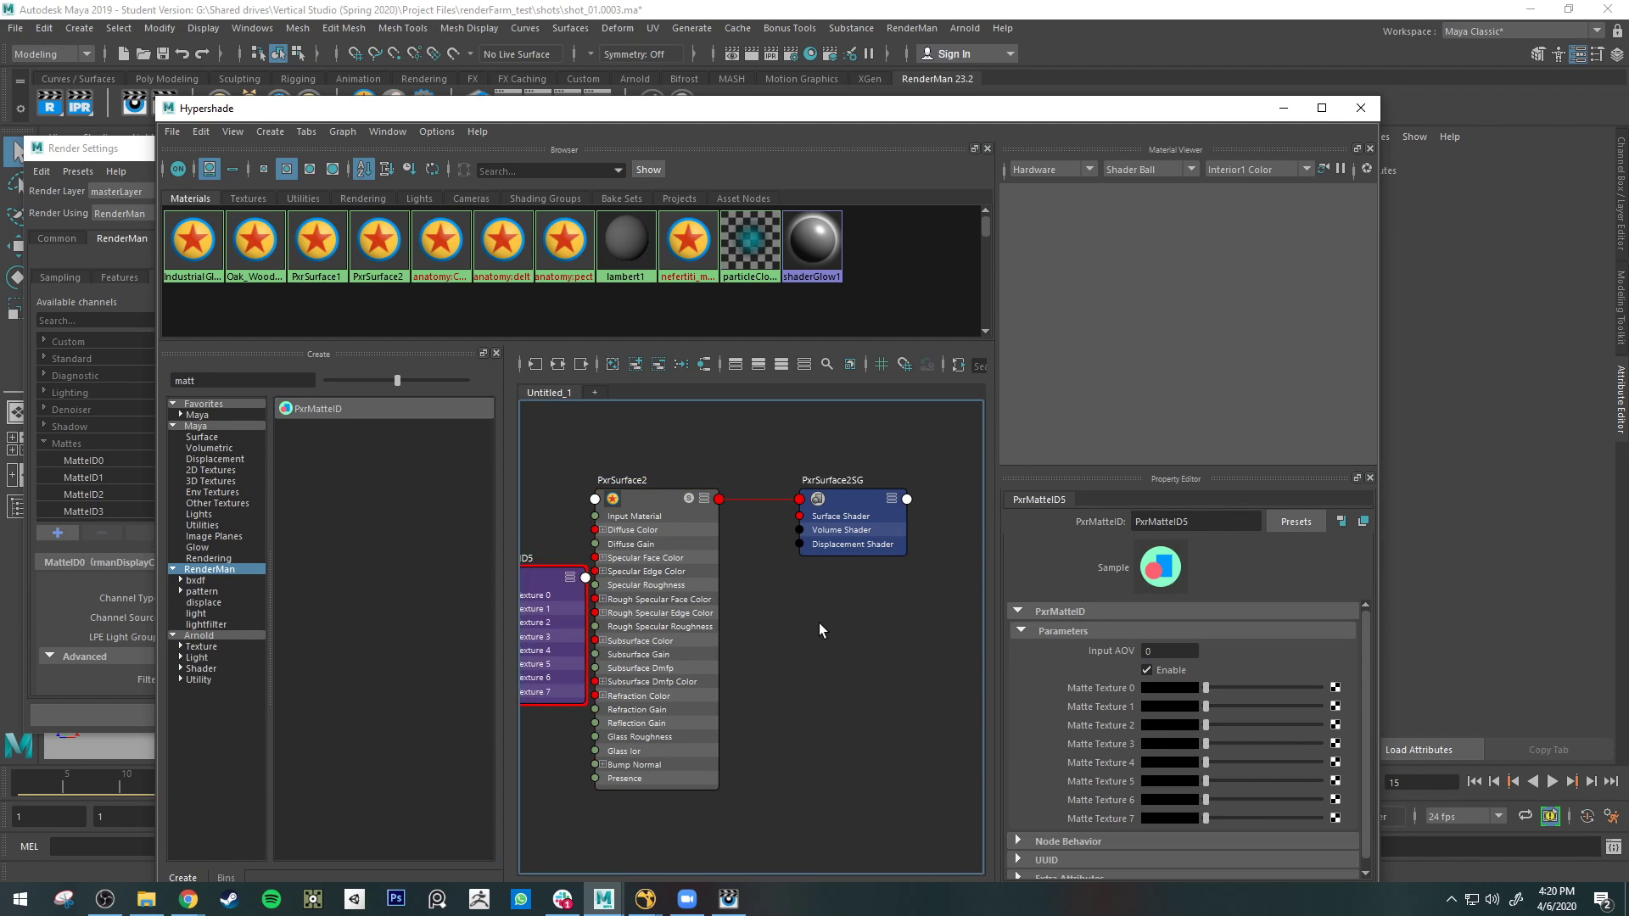
pyautogui.press('f')
pyautogui.moveTo(732, 623); pyautogui.dragTo(636, 561)
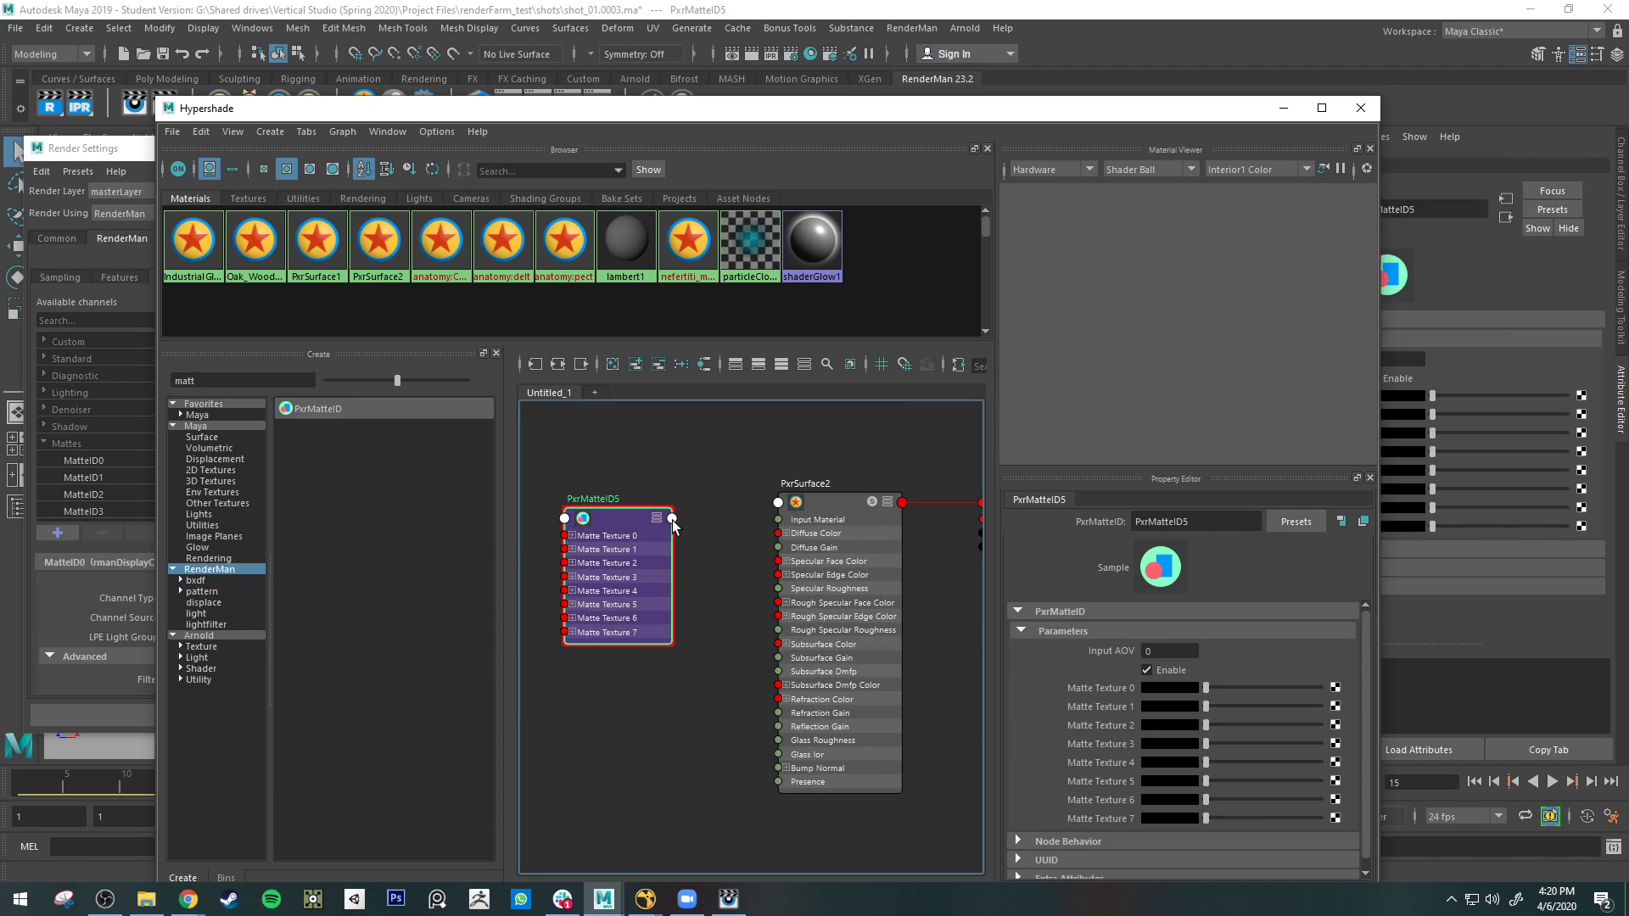
# - Connect the new PxrMatteID node's Result AOV to the Utility Pattern input of PxrSurface2 and close the Hypershade
pyautogui.click(675, 519)
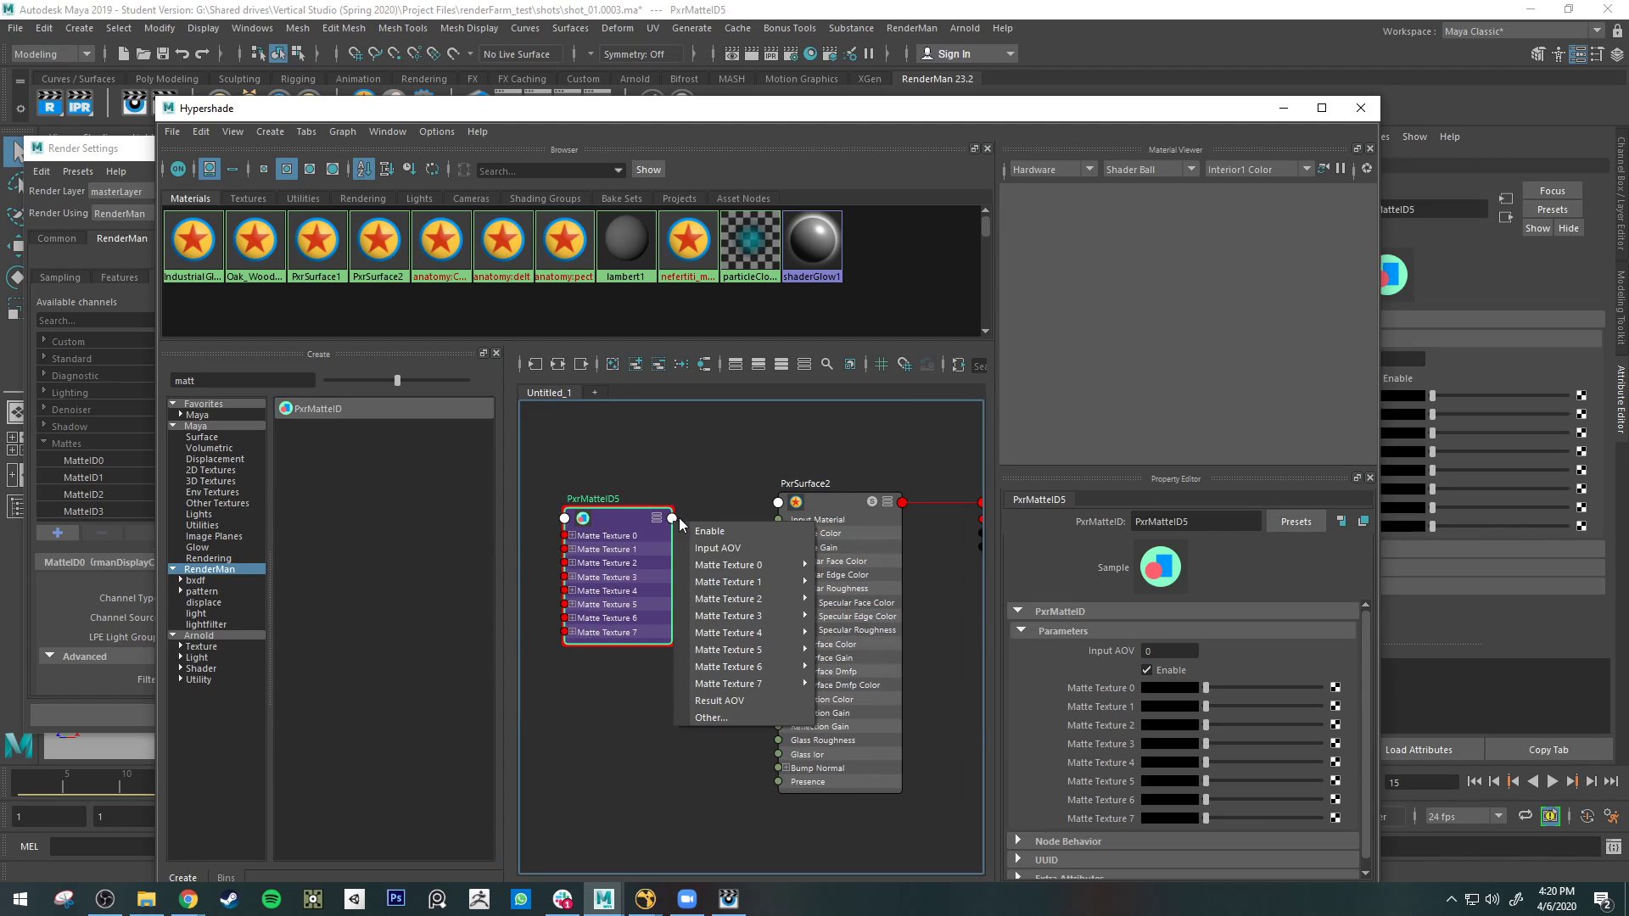
pyautogui.click(713, 703)
pyautogui.click(778, 503)
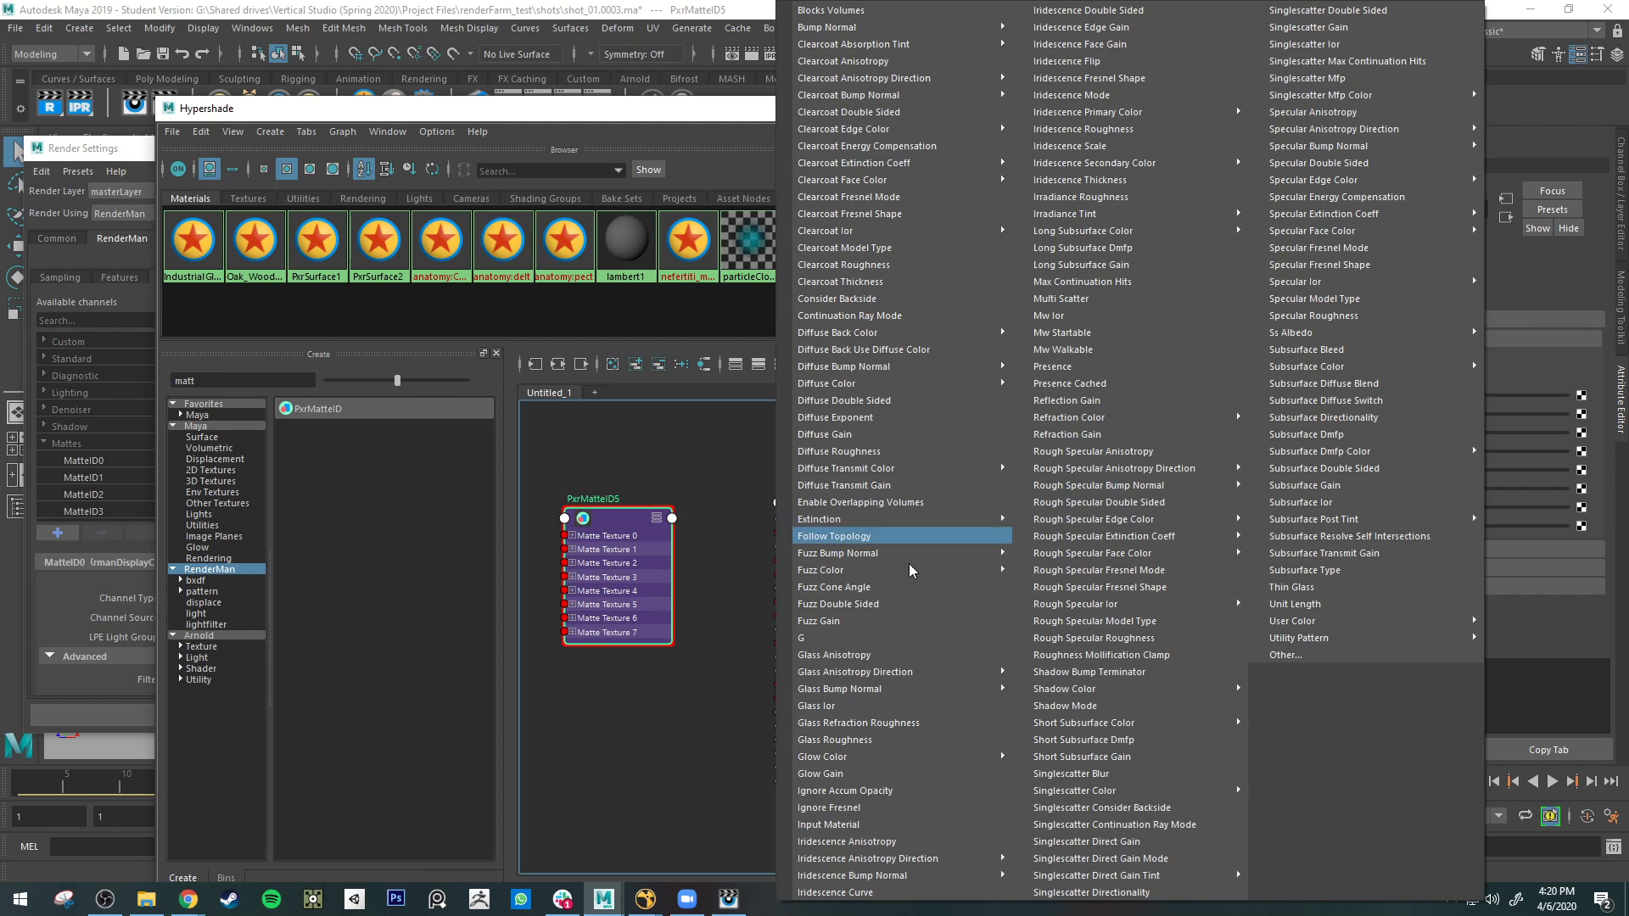
pyautogui.moveTo(1353, 644)
pyautogui.click(1508, 641)
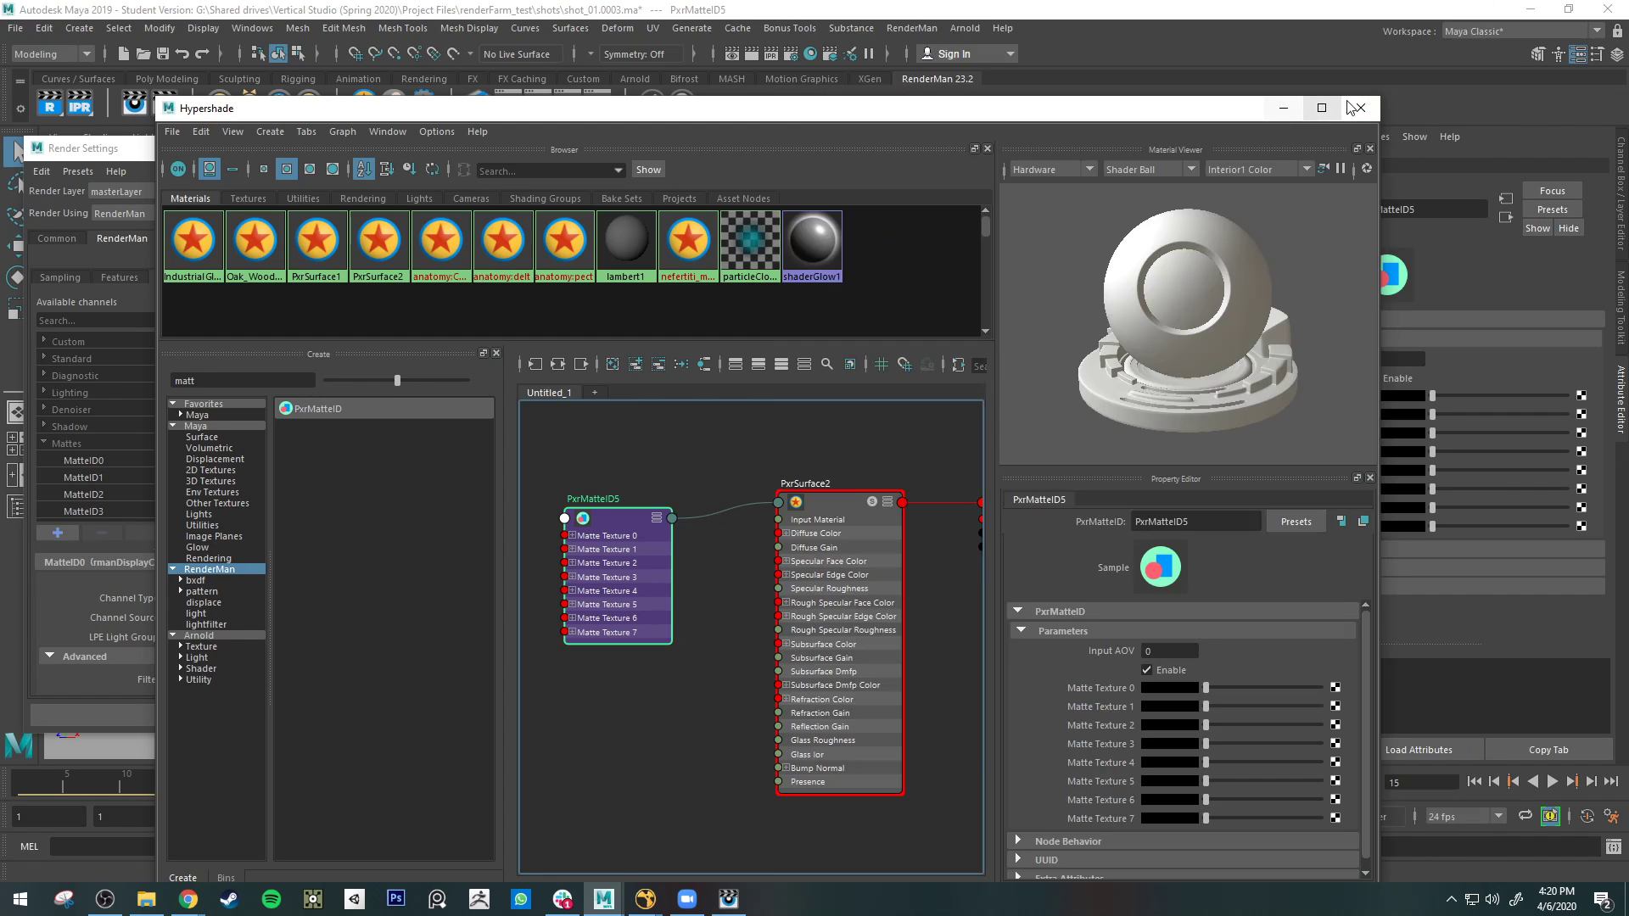
pyautogui.click(1358, 109)
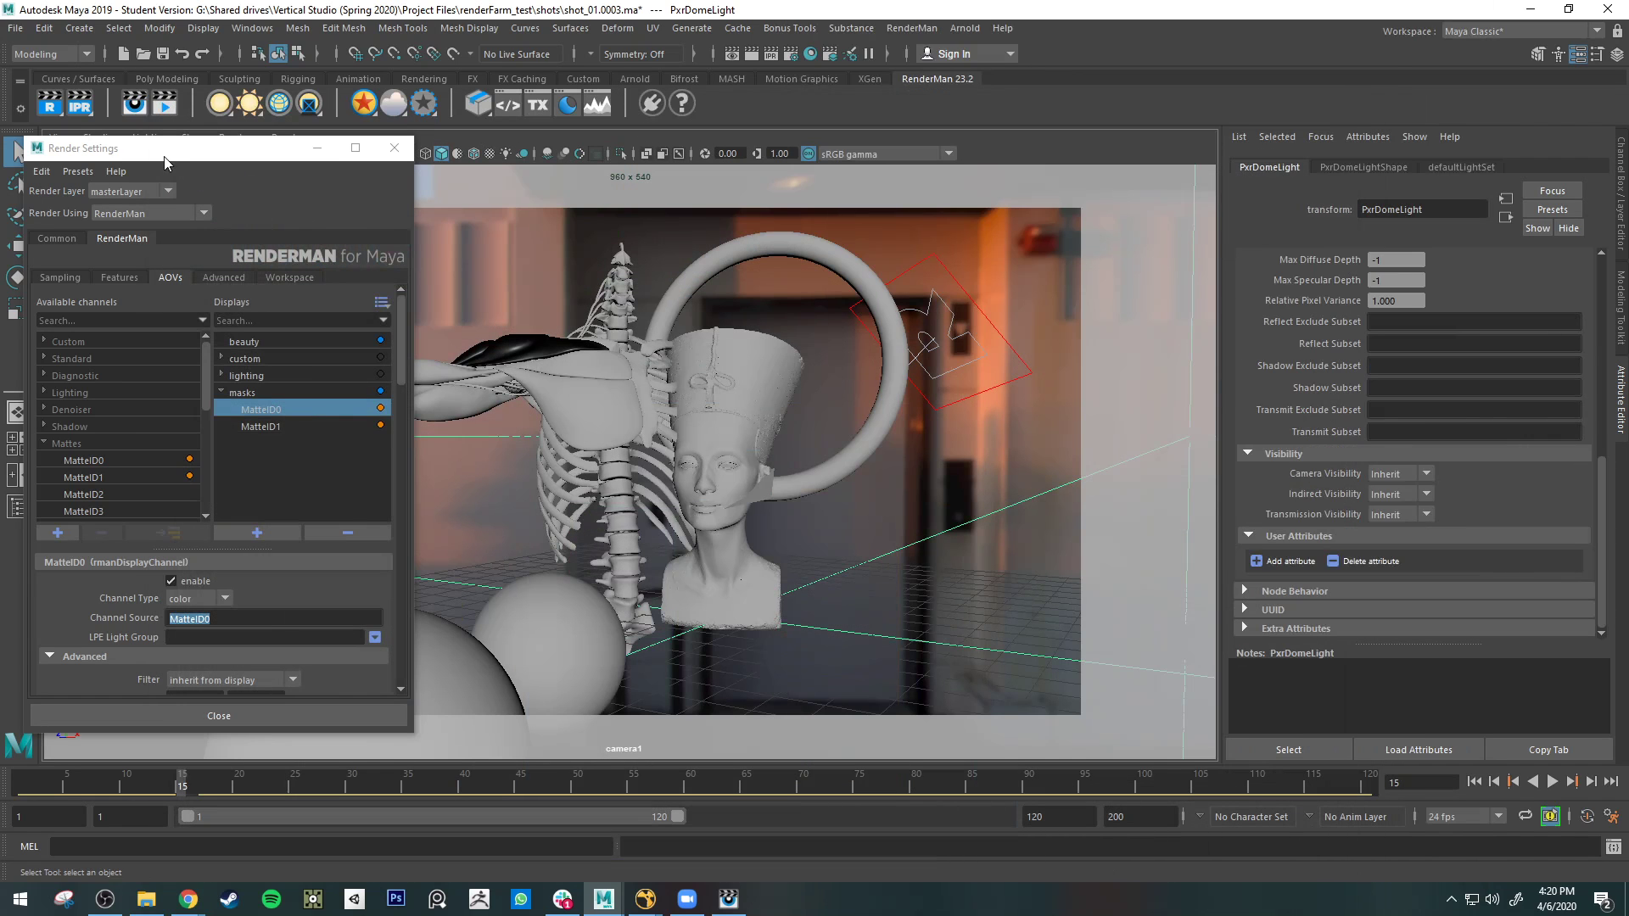
# - Render the current frame, collapse the earlier render groups in the image viewer's catalog and display the newest masks image
pyautogui.moveTo(164, 156); pyautogui.dragTo(248, 188)
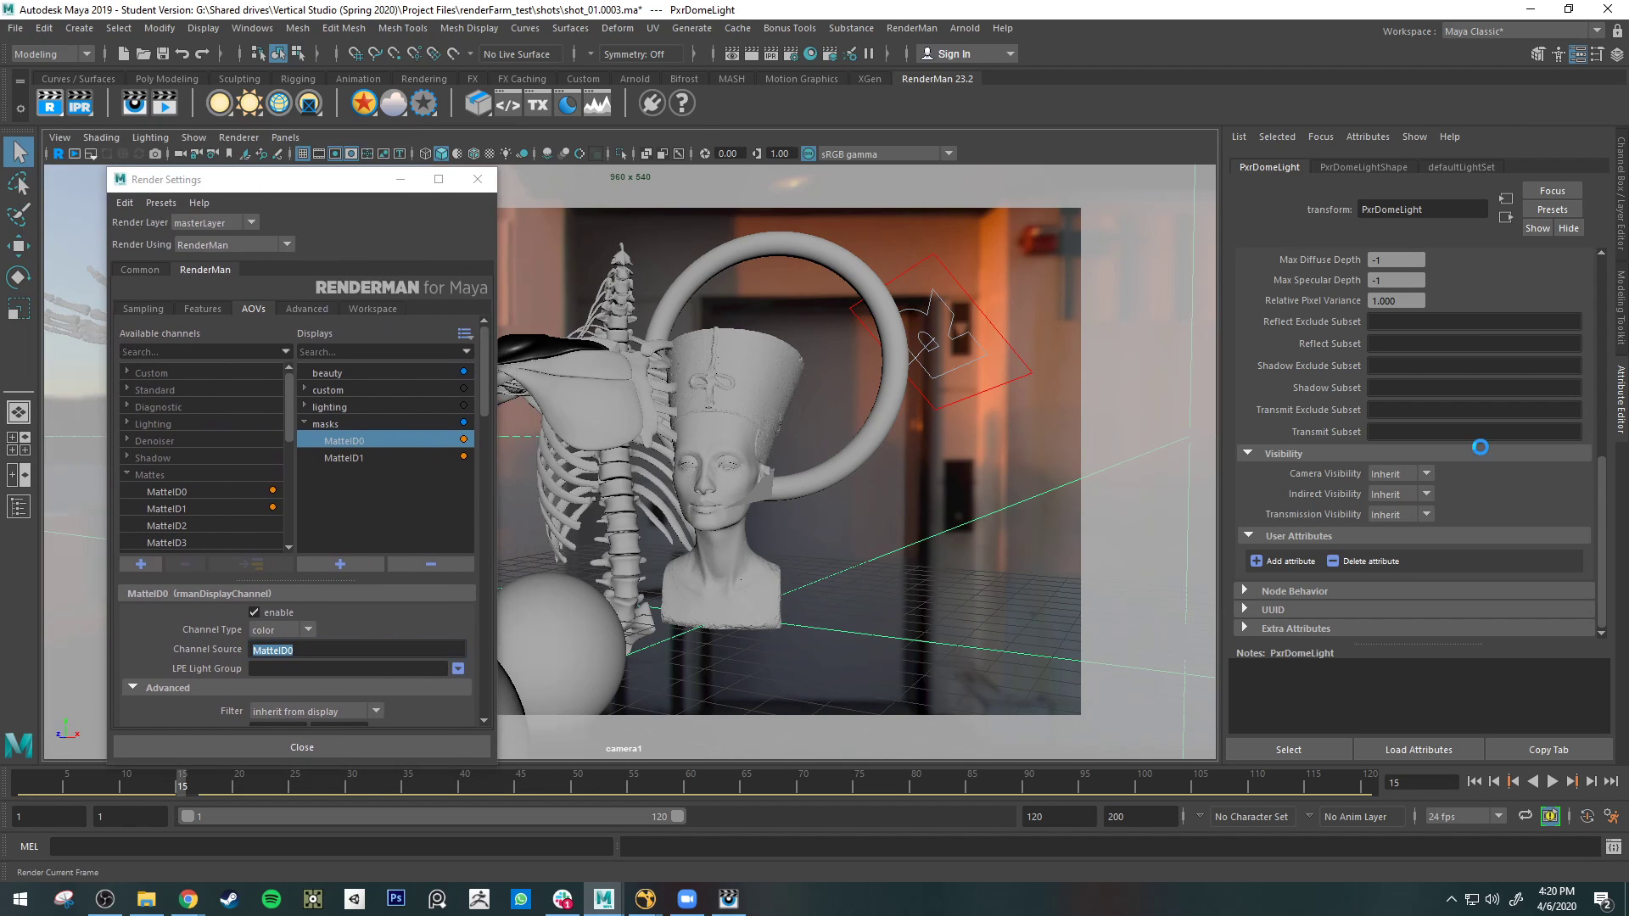
pyautogui.click(728, 899)
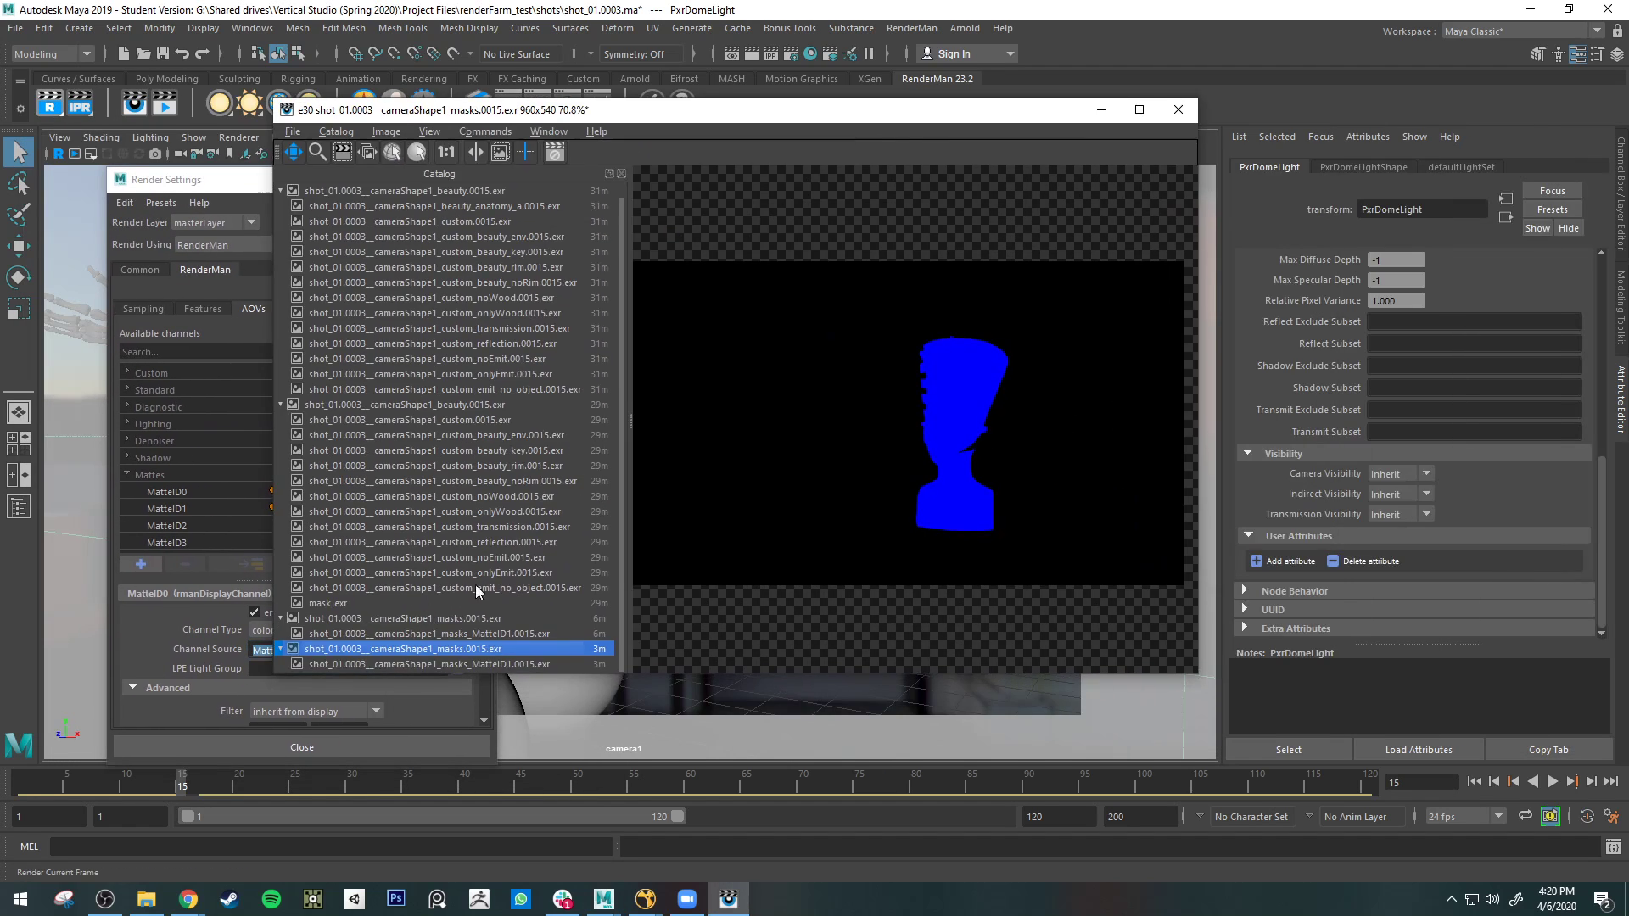
pyautogui.click(279, 649)
pyautogui.click(280, 631)
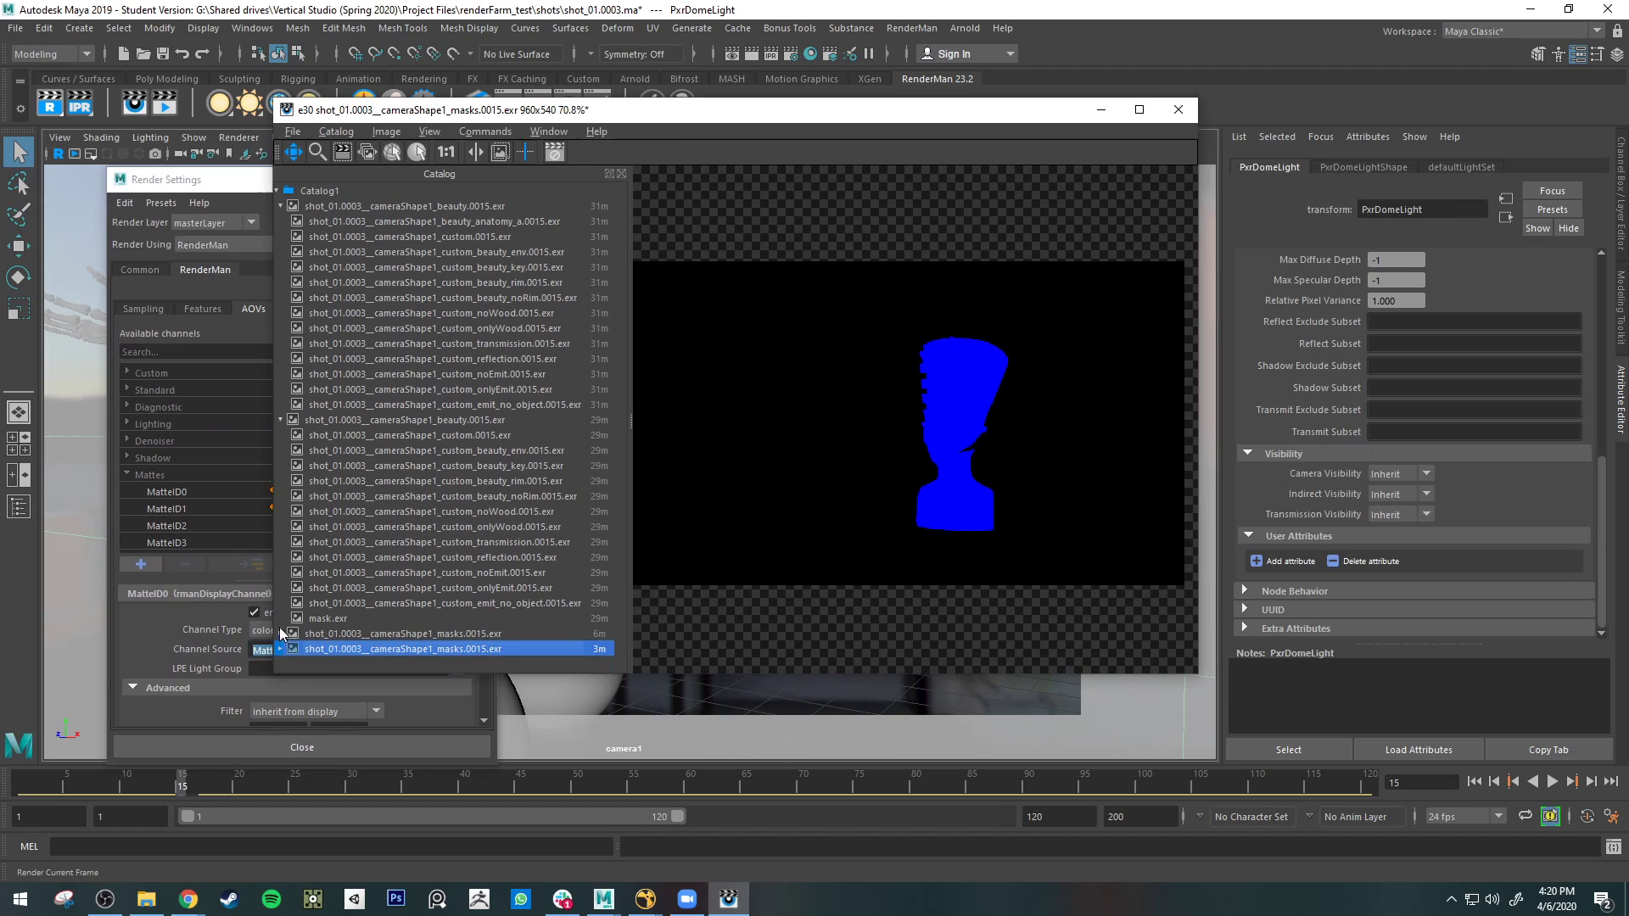
pyautogui.click(281, 420)
pyautogui.click(280, 207)
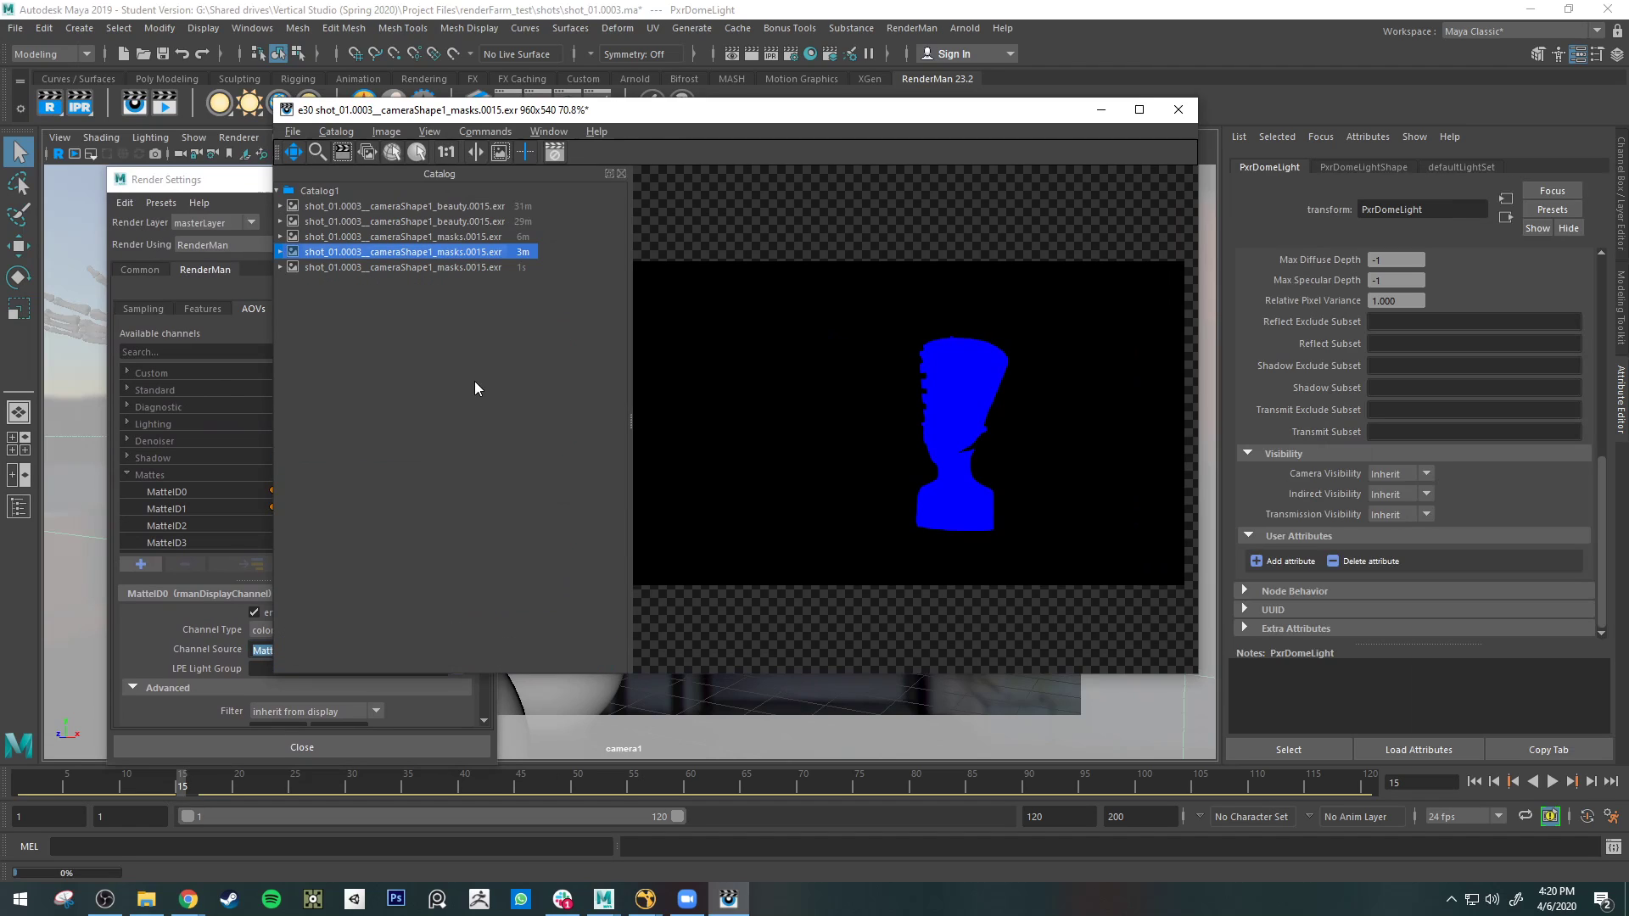
pyautogui.click(407, 267)
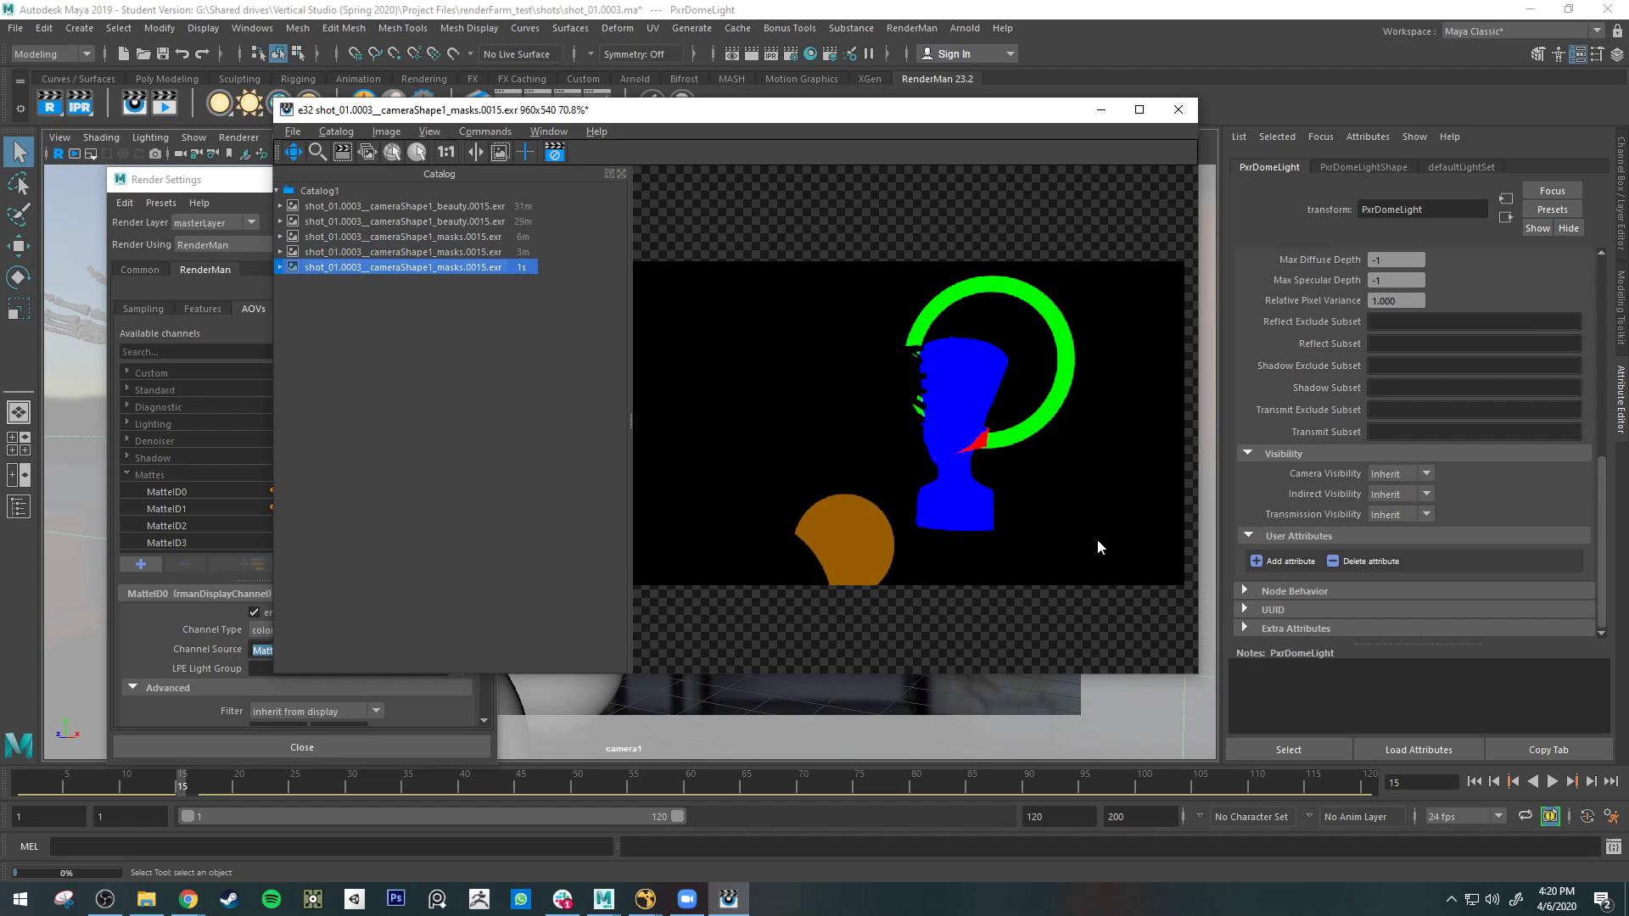
# - Examine the matte colors in the new masks render and compare them with the torus's MatteID0 attribute in the scene
pyautogui.scroll(5, 1094, 537)
pyautogui.scroll(-2, 963, 473)
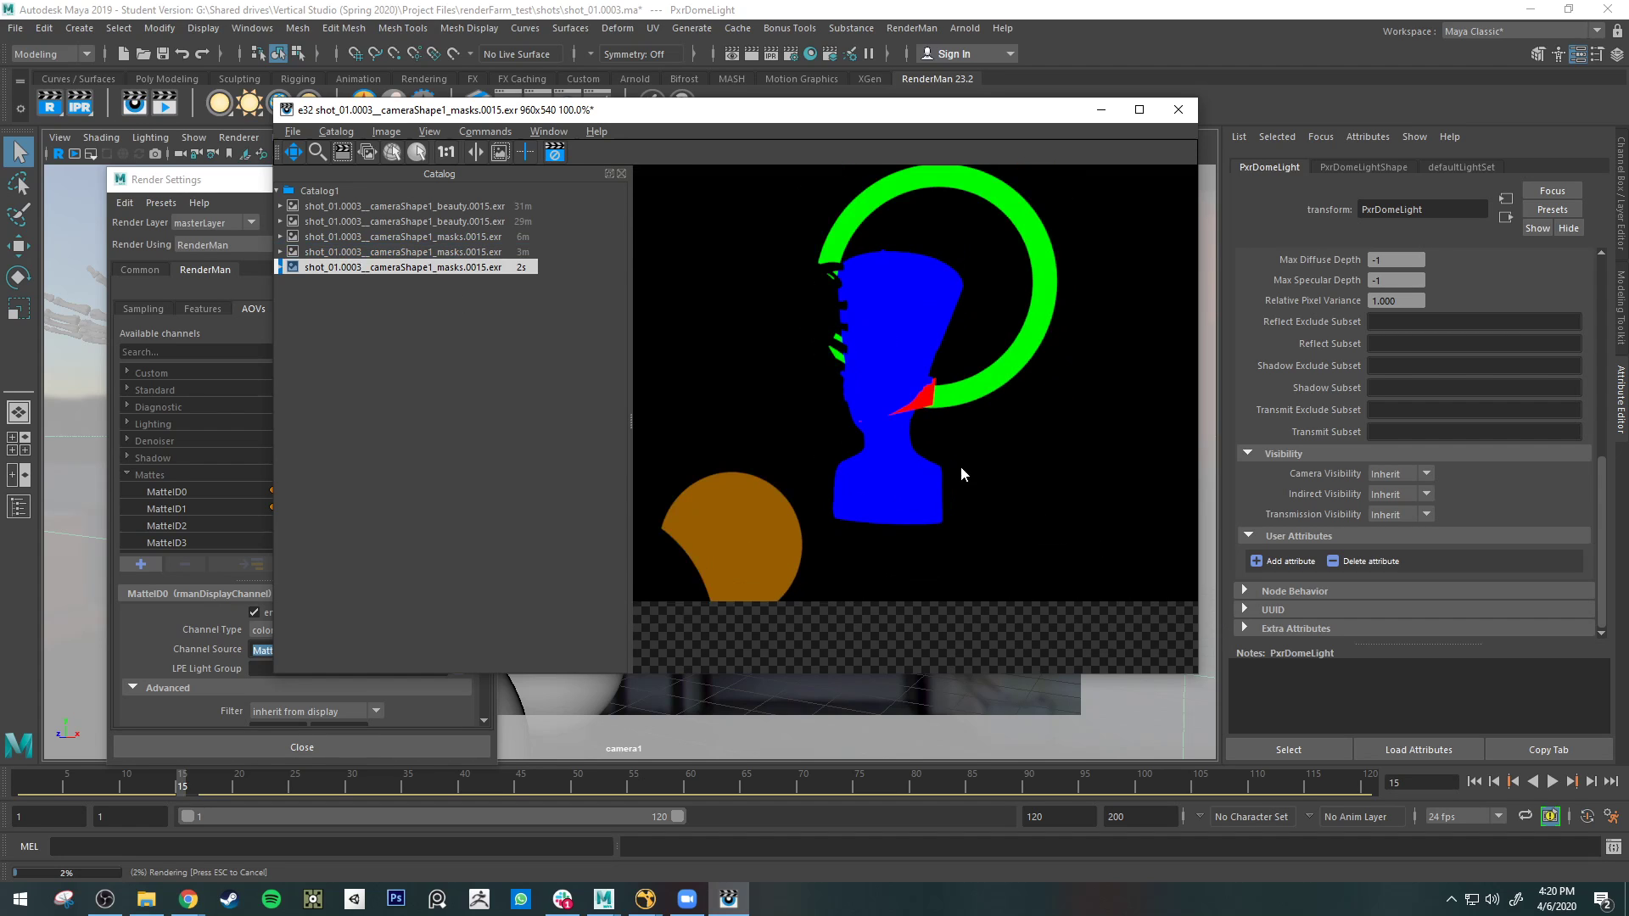
pyautogui.moveTo(957, 437); pyautogui.dragTo(925, 416, button='right')
pyautogui.moveTo(925, 416); pyautogui.dragTo(1010, 451)
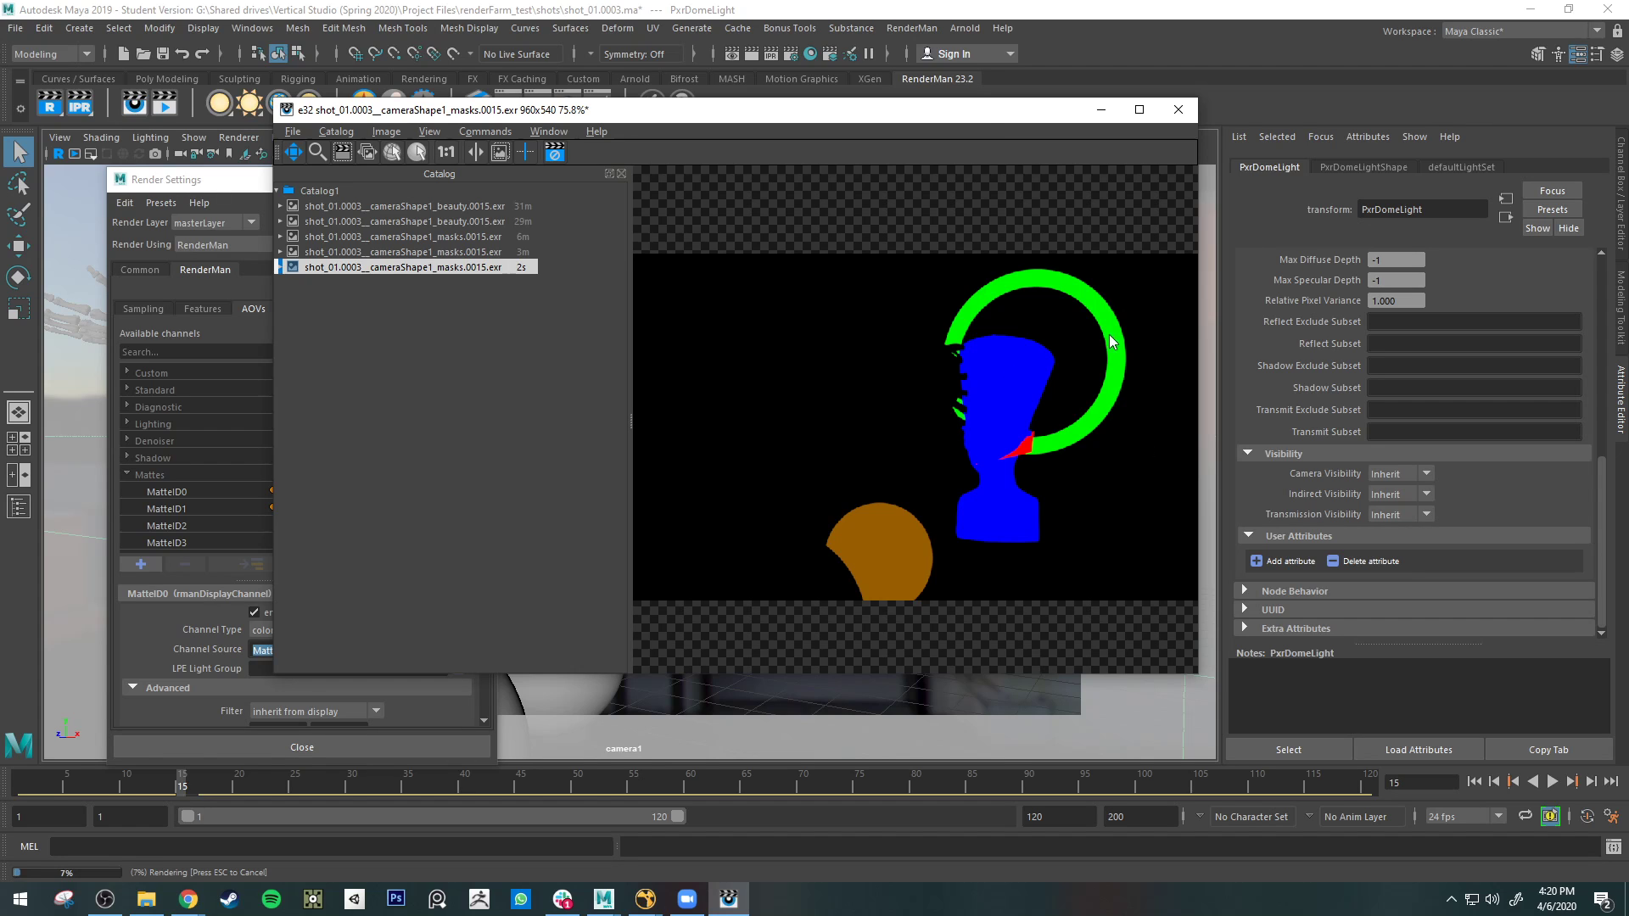
pyautogui.moveTo(963, 112); pyautogui.dragTo(500, 122)
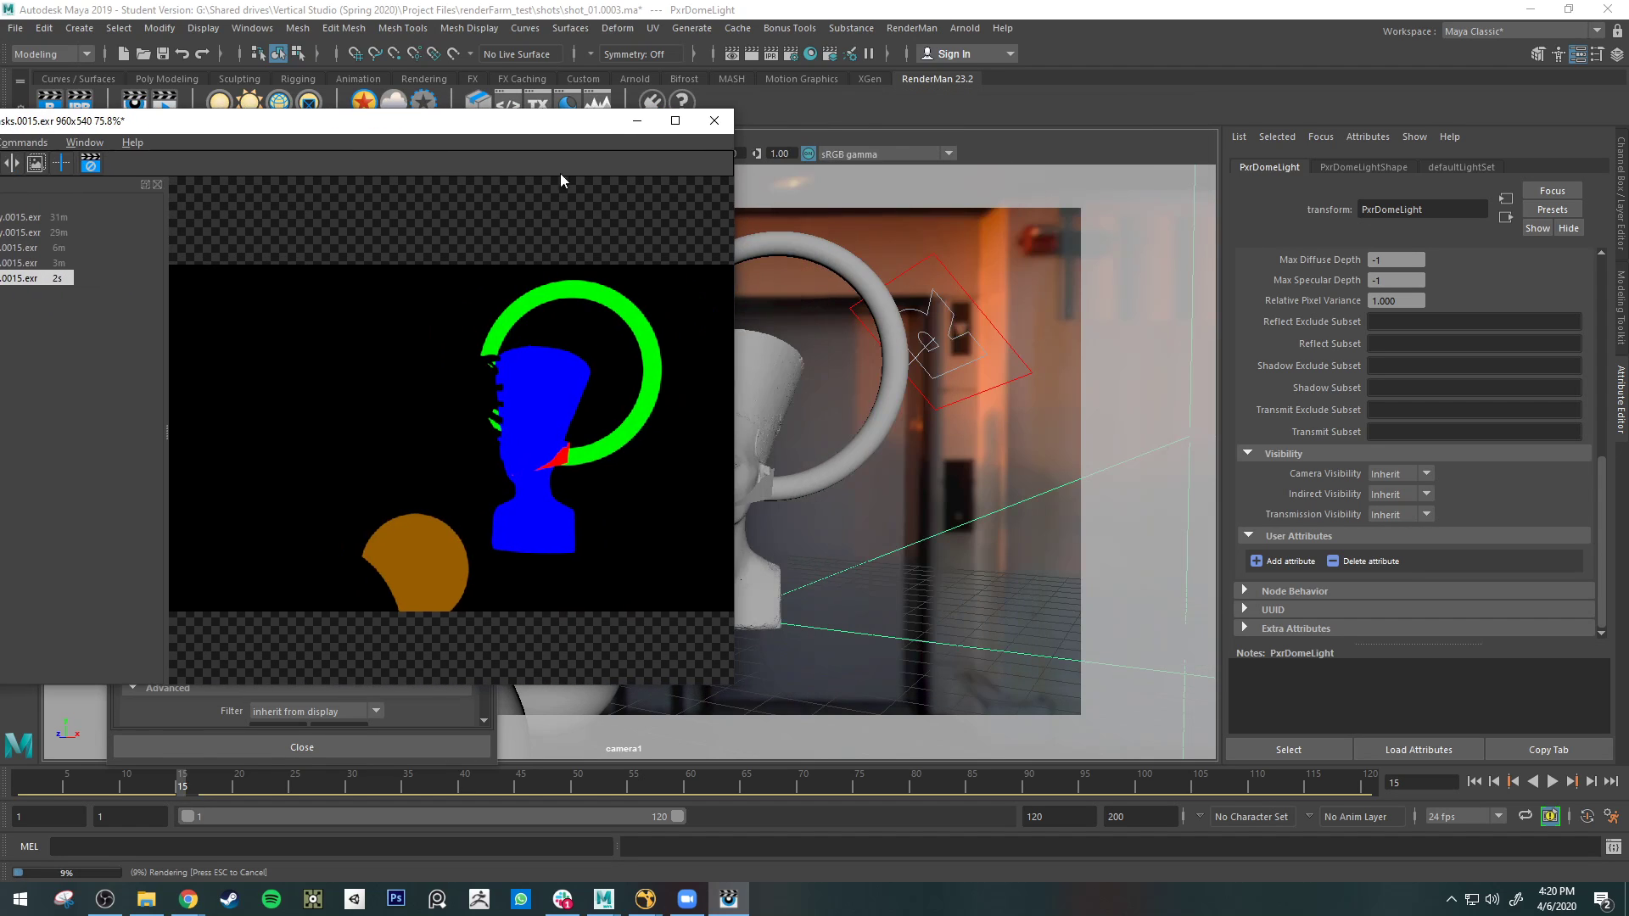
pyautogui.click(852, 450)
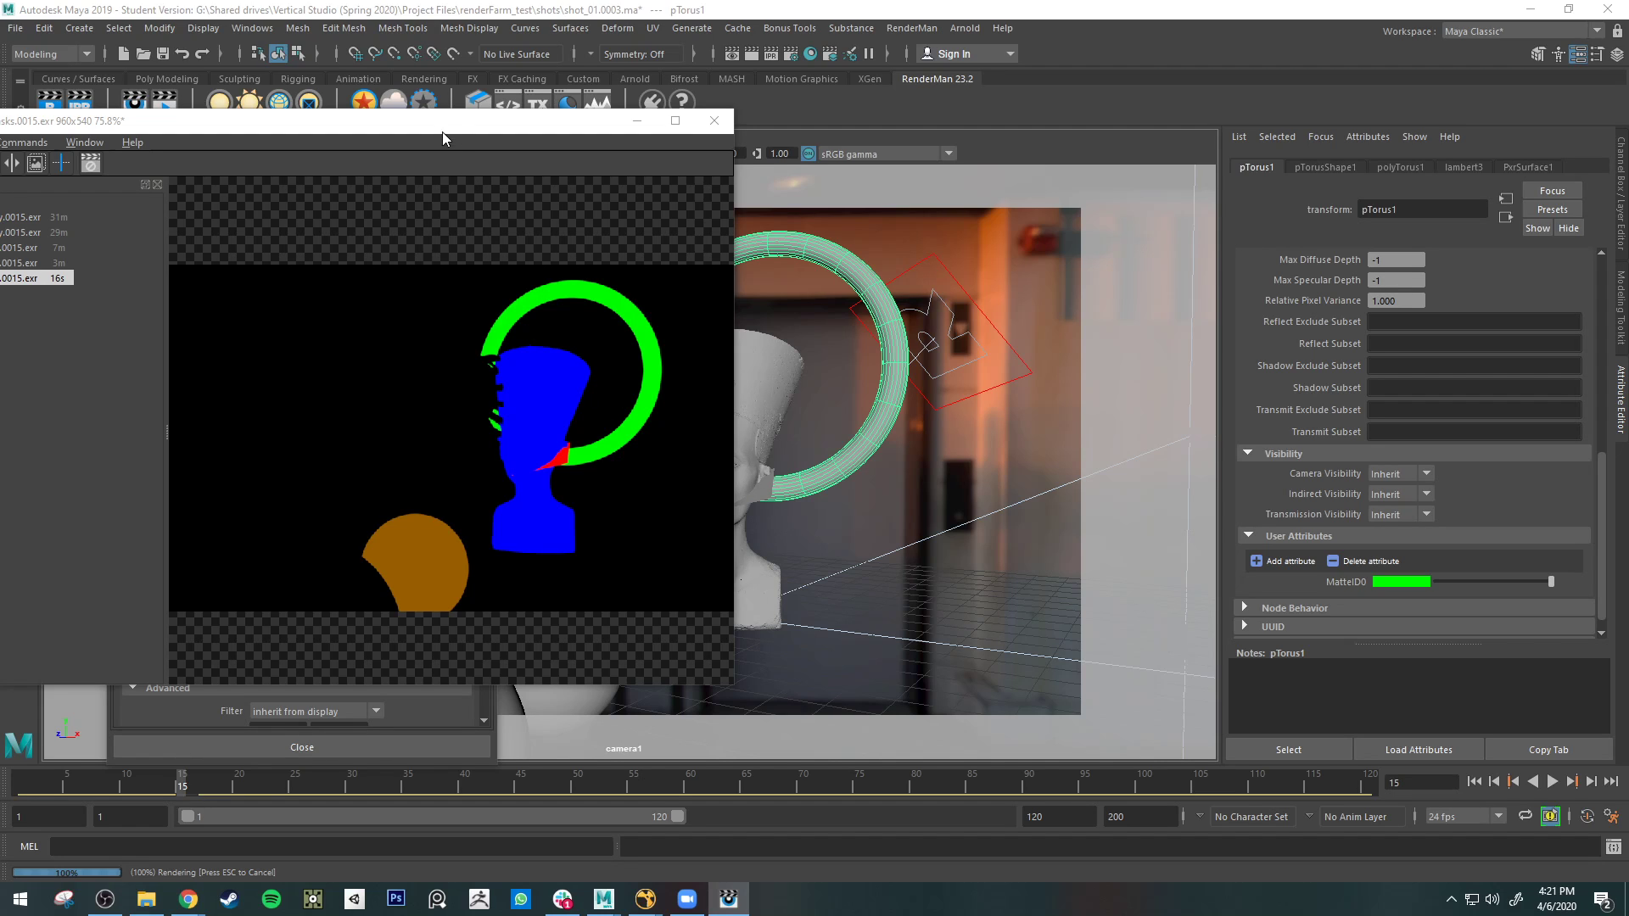
pyautogui.moveTo(428, 129); pyautogui.dragTo(879, 176)
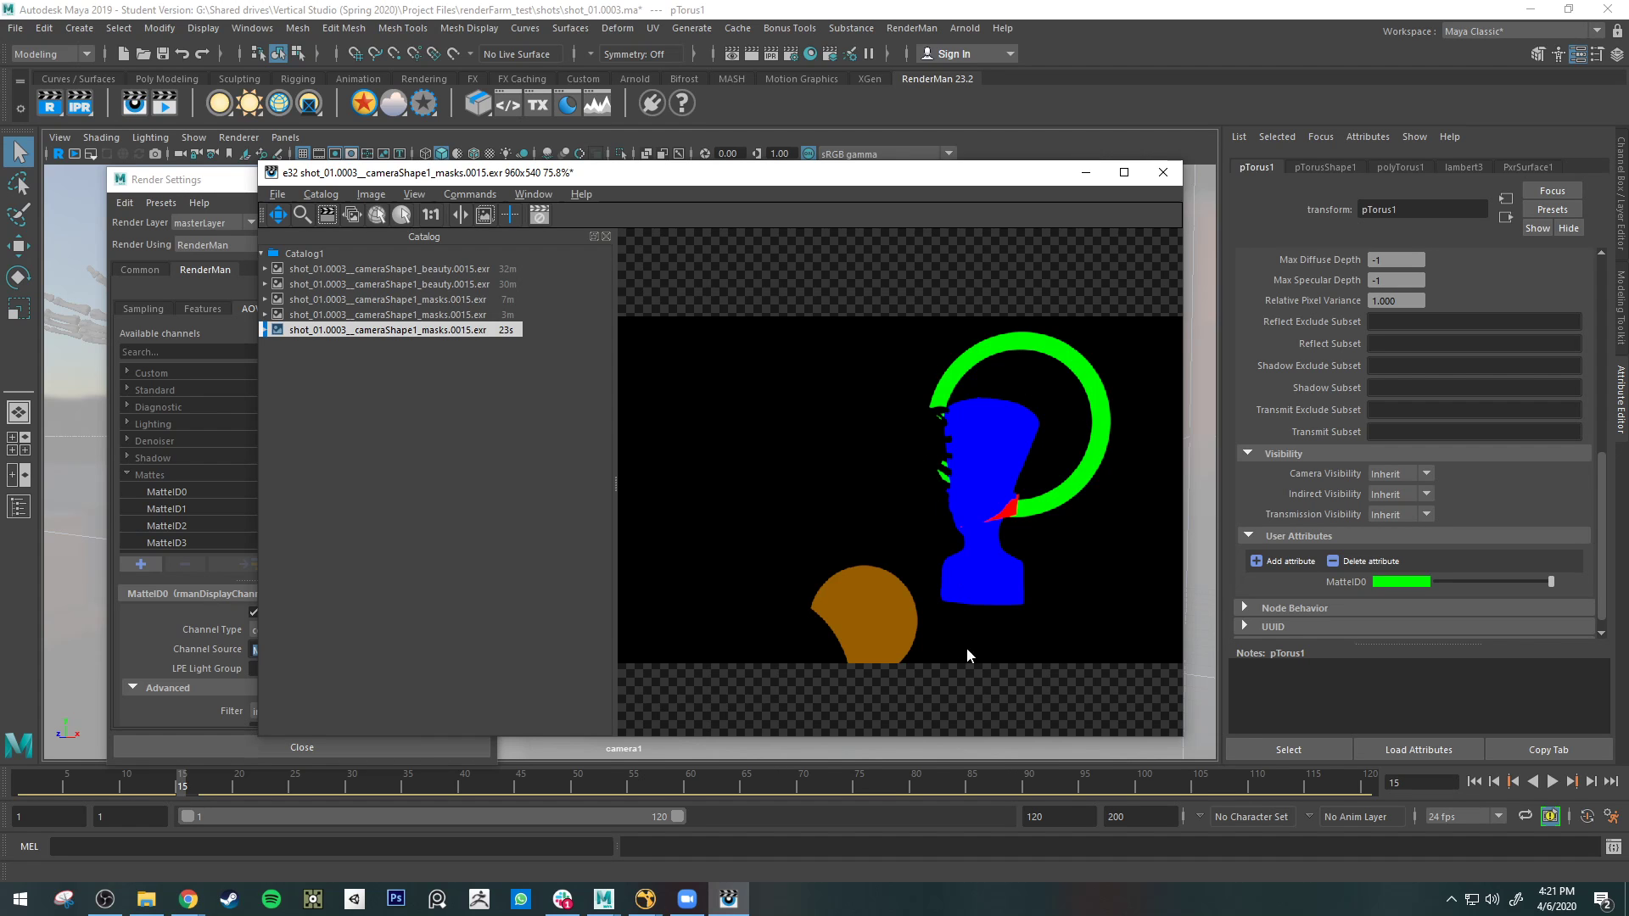
pyautogui.moveTo(965, 181); pyautogui.dragTo(1419, 312)
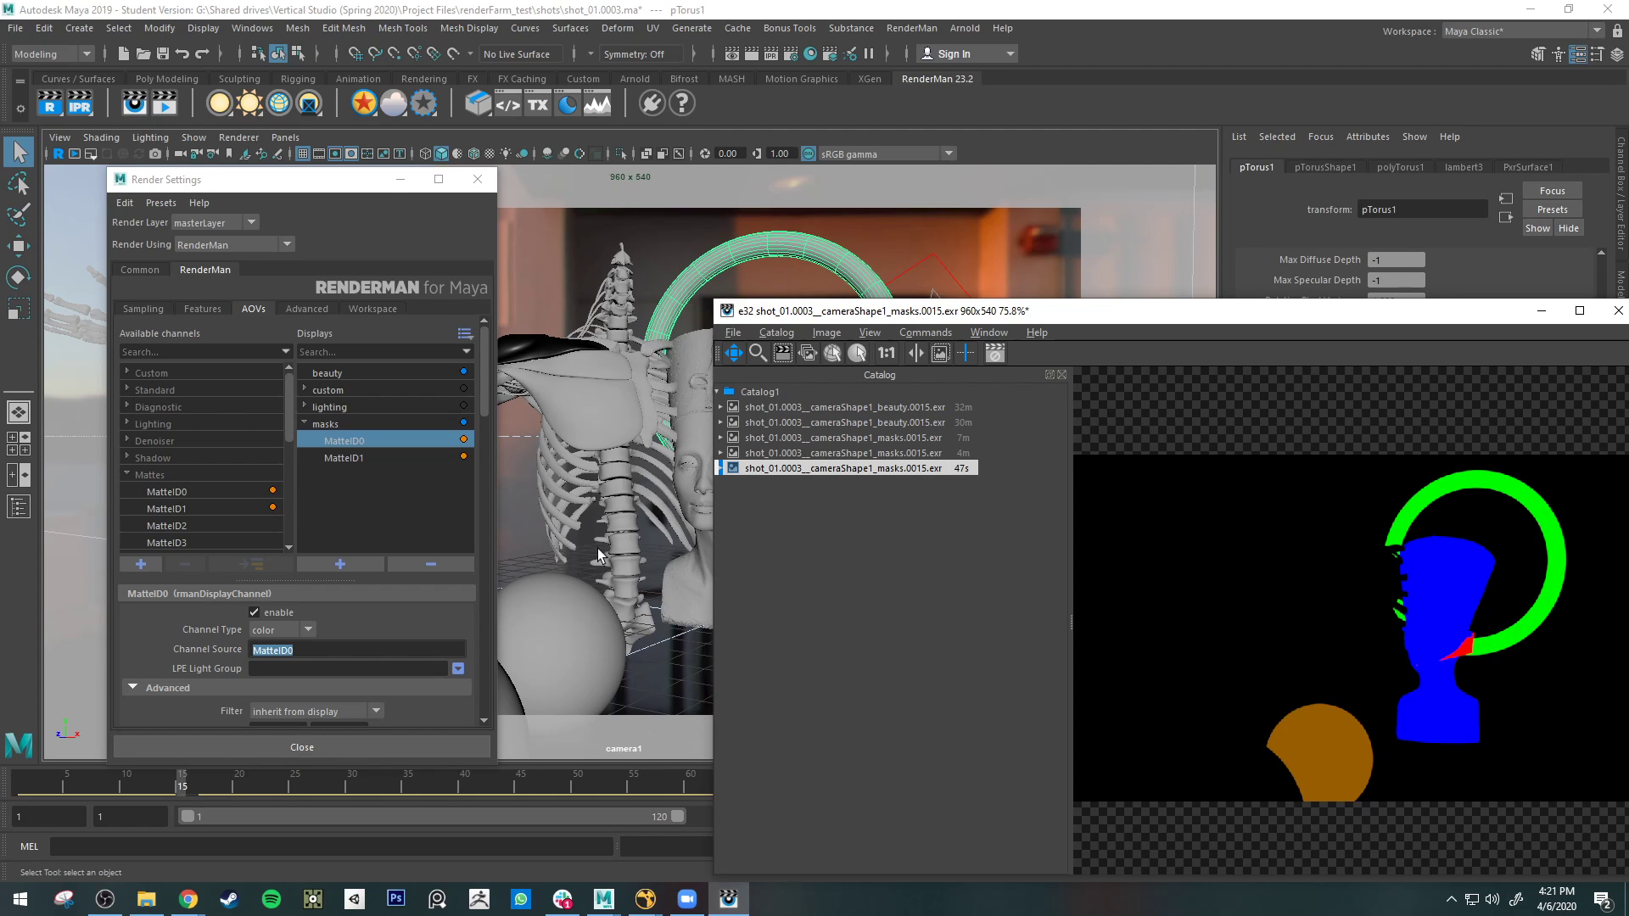
# - Export the newest masks render to Downloads as mask.exr in OpenExr Half format, overwriting the existing file
pyautogui.click(722, 469)
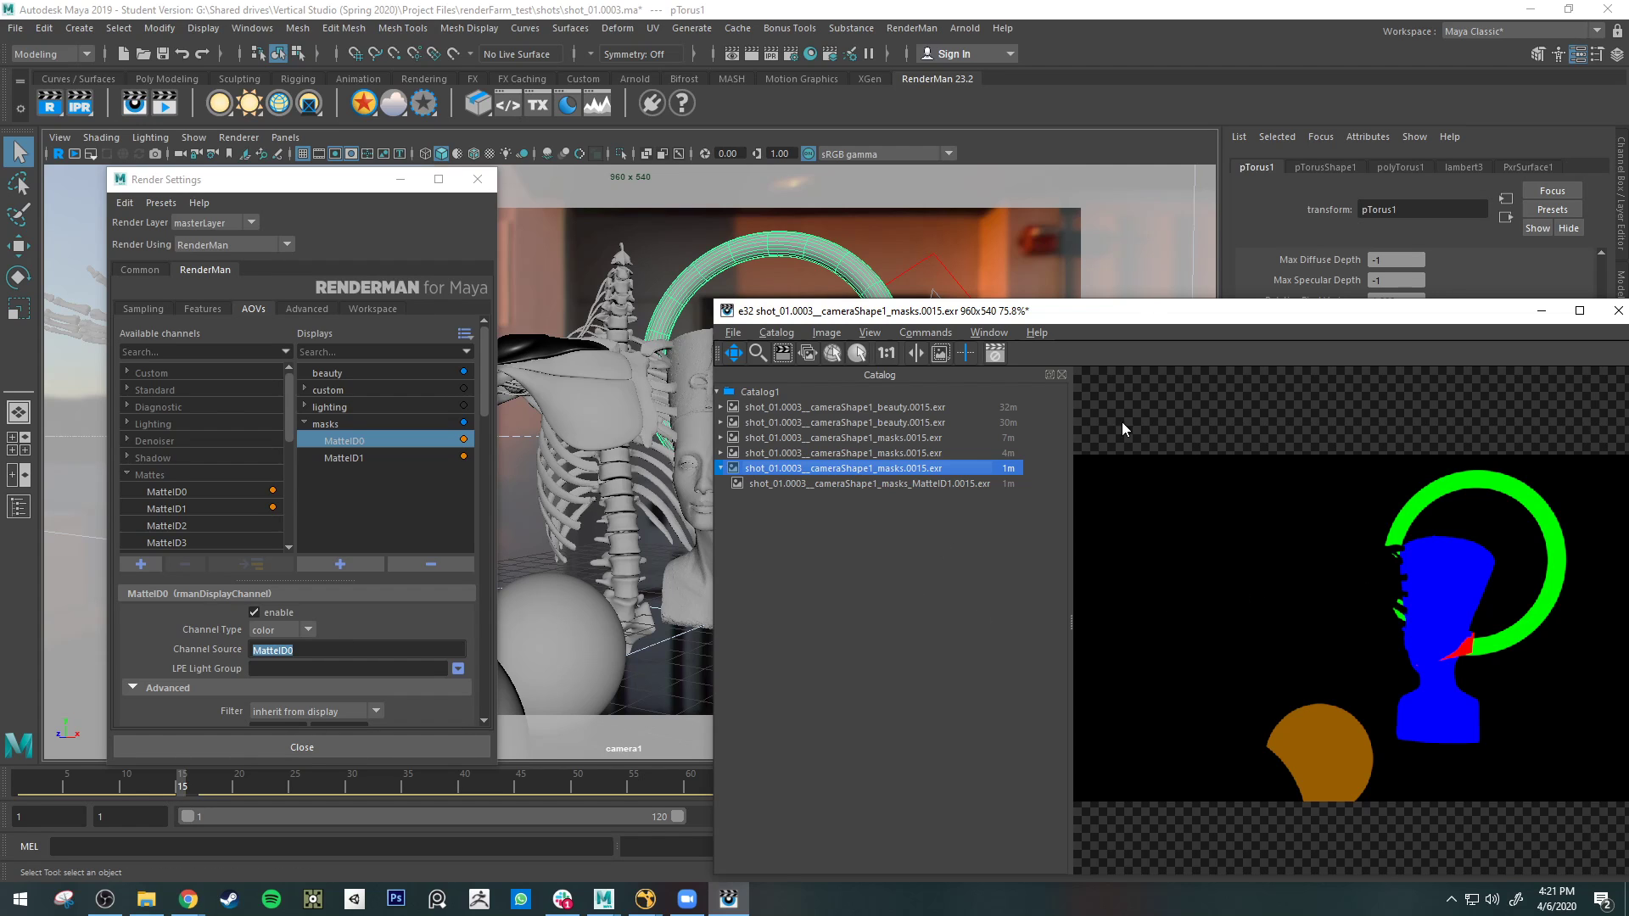
pyautogui.moveTo(1139, 314); pyautogui.dragTo(935, 194)
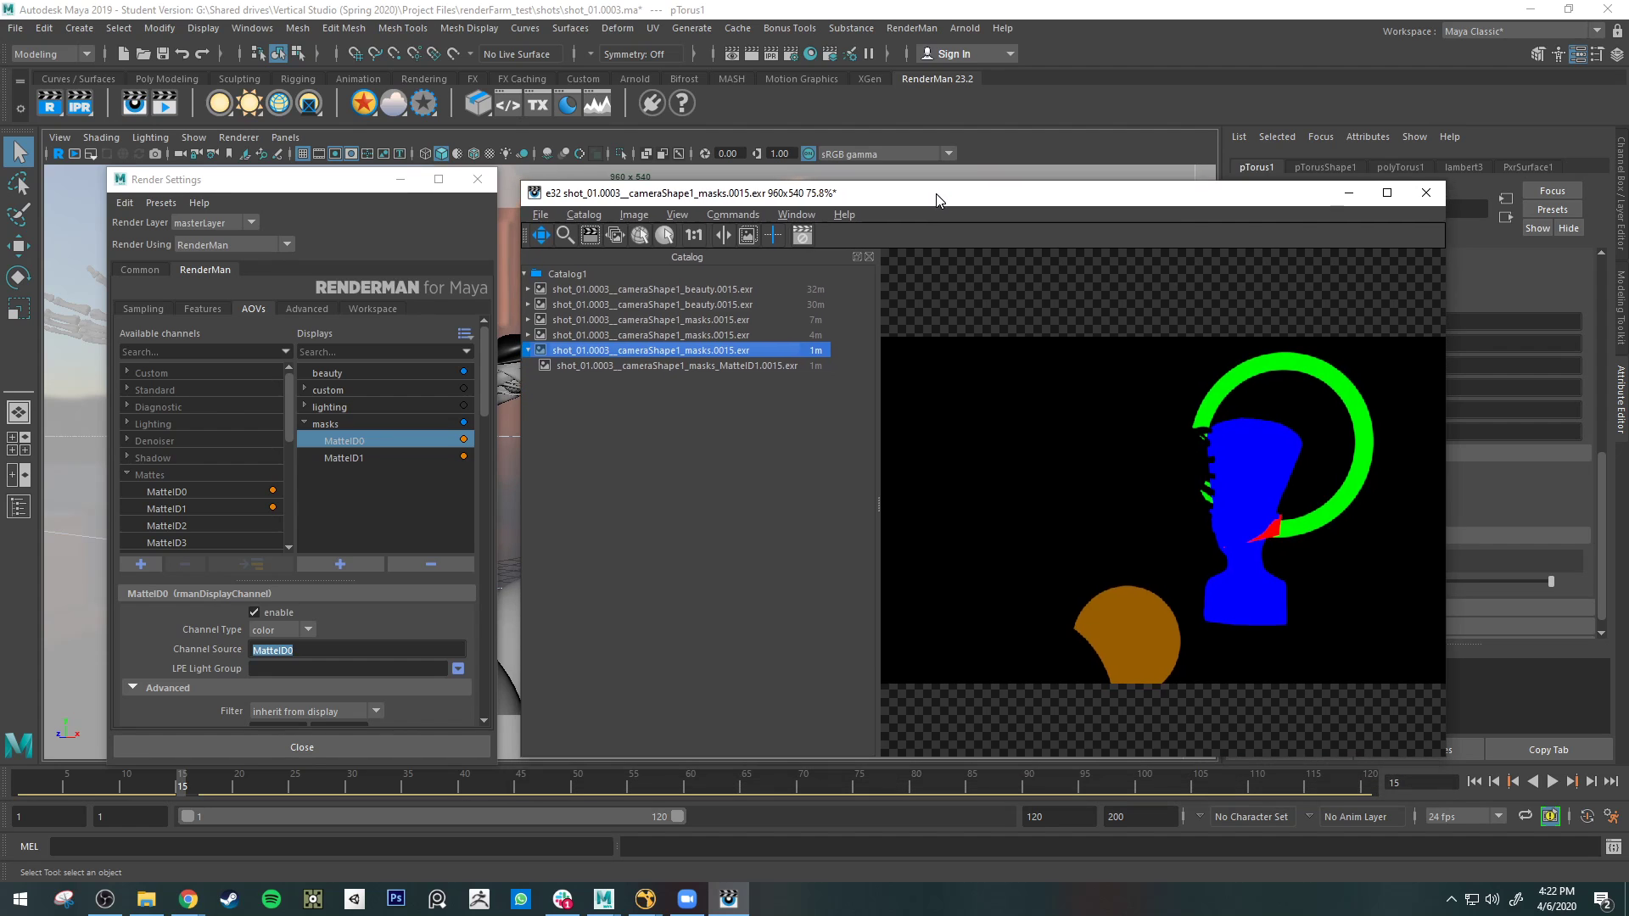
pyautogui.click(540, 214)
pyautogui.click(602, 270)
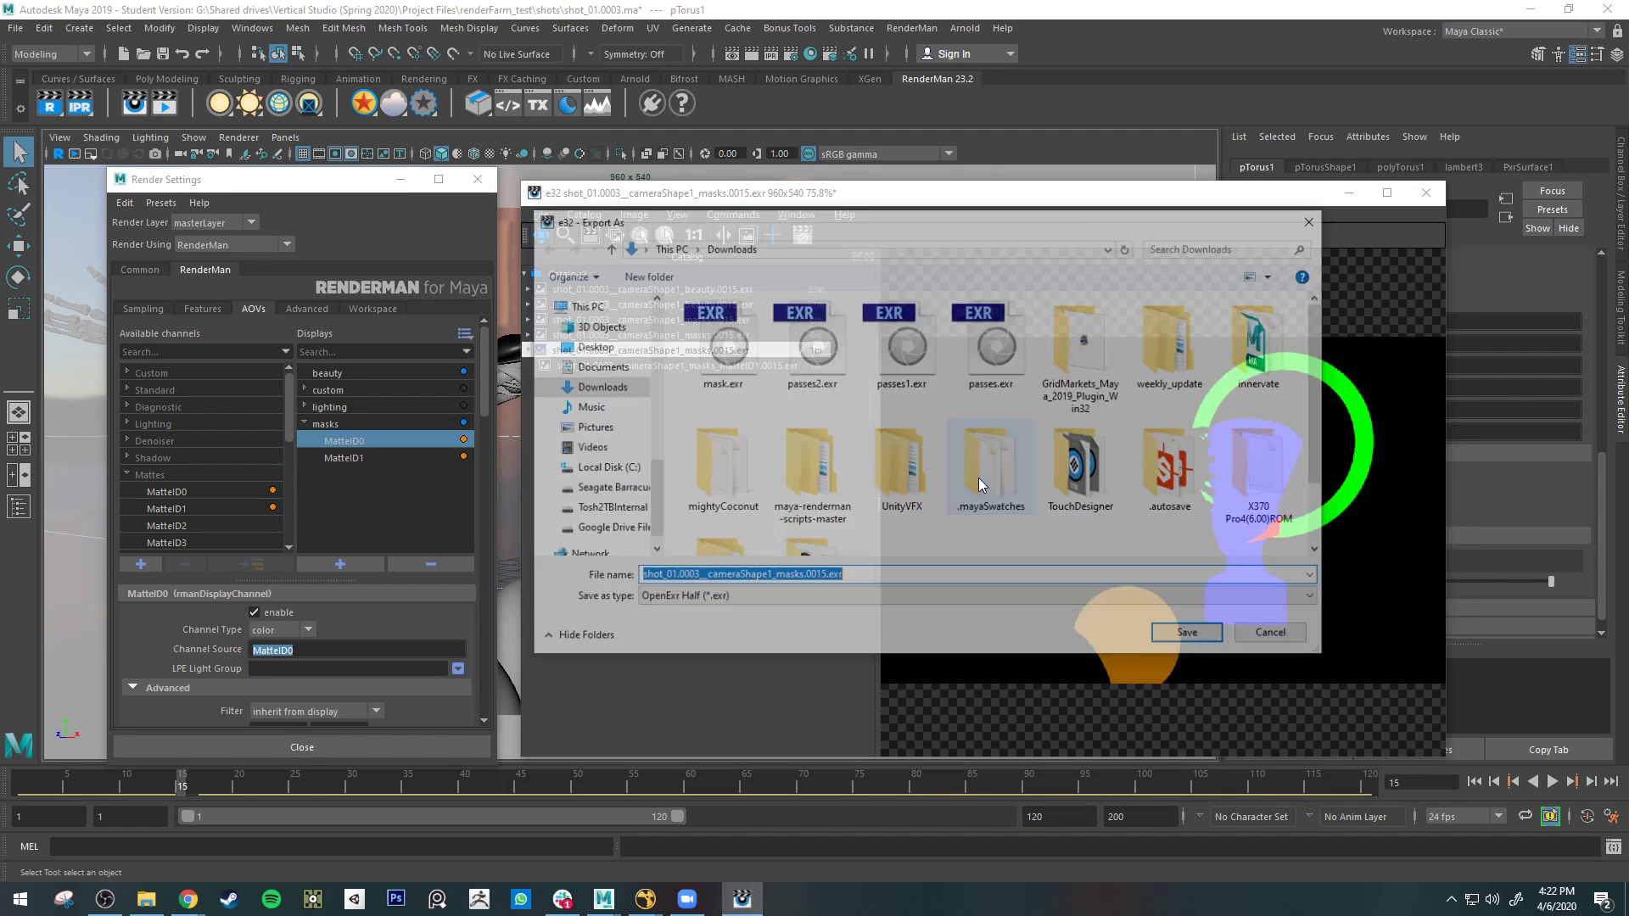
pyautogui.click(738, 375)
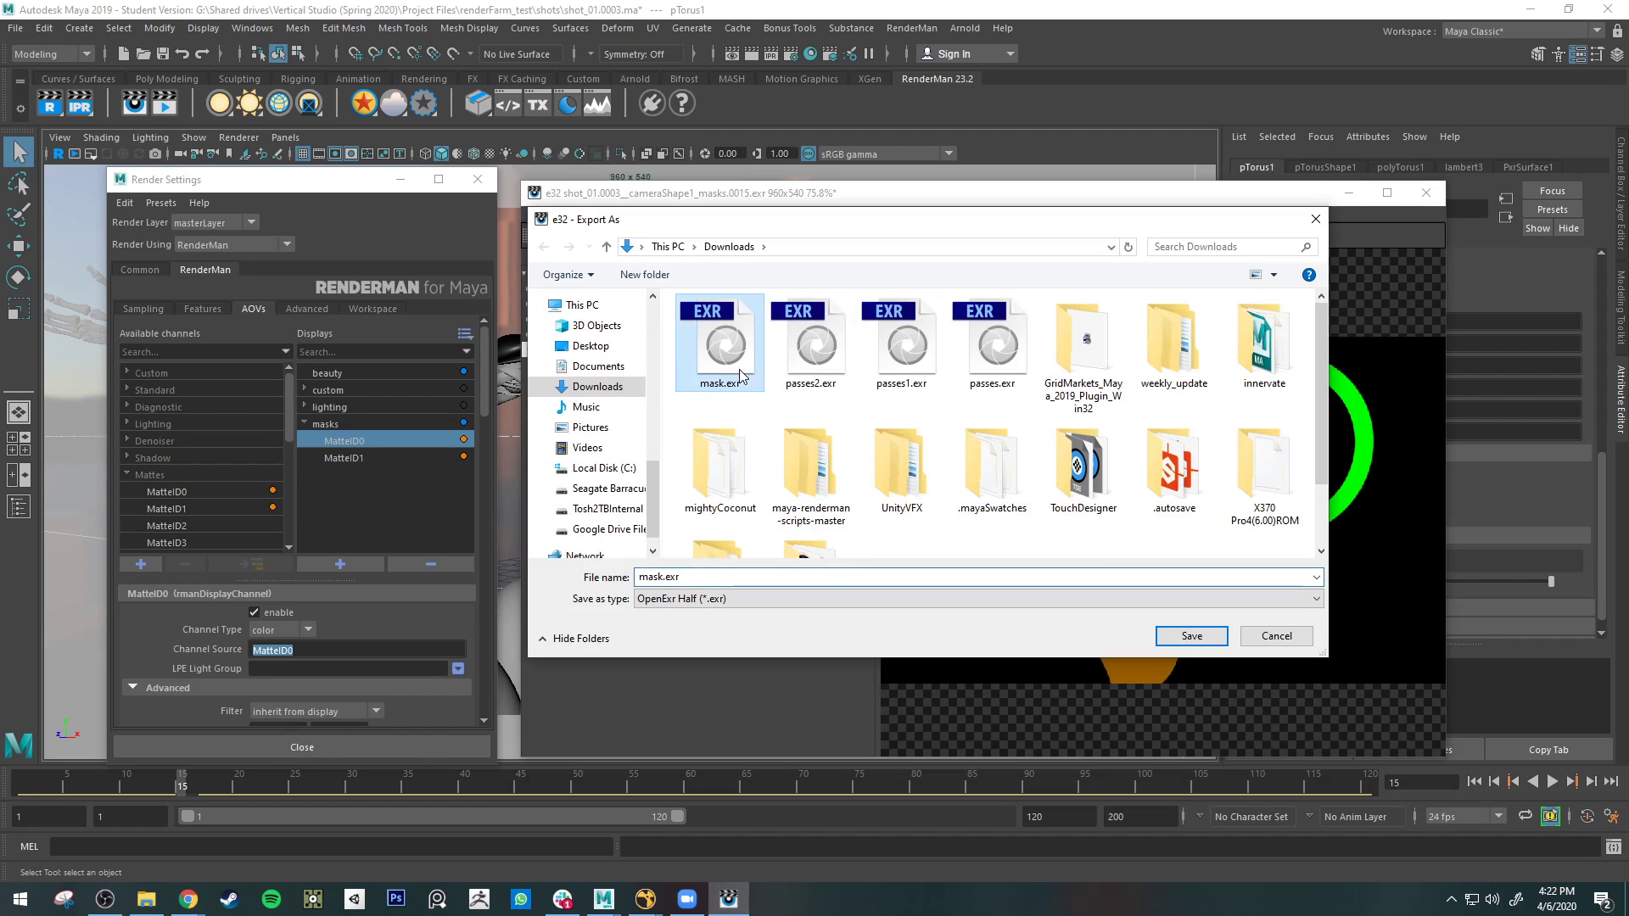
pyautogui.click(1191, 636)
pyautogui.click(852, 449)
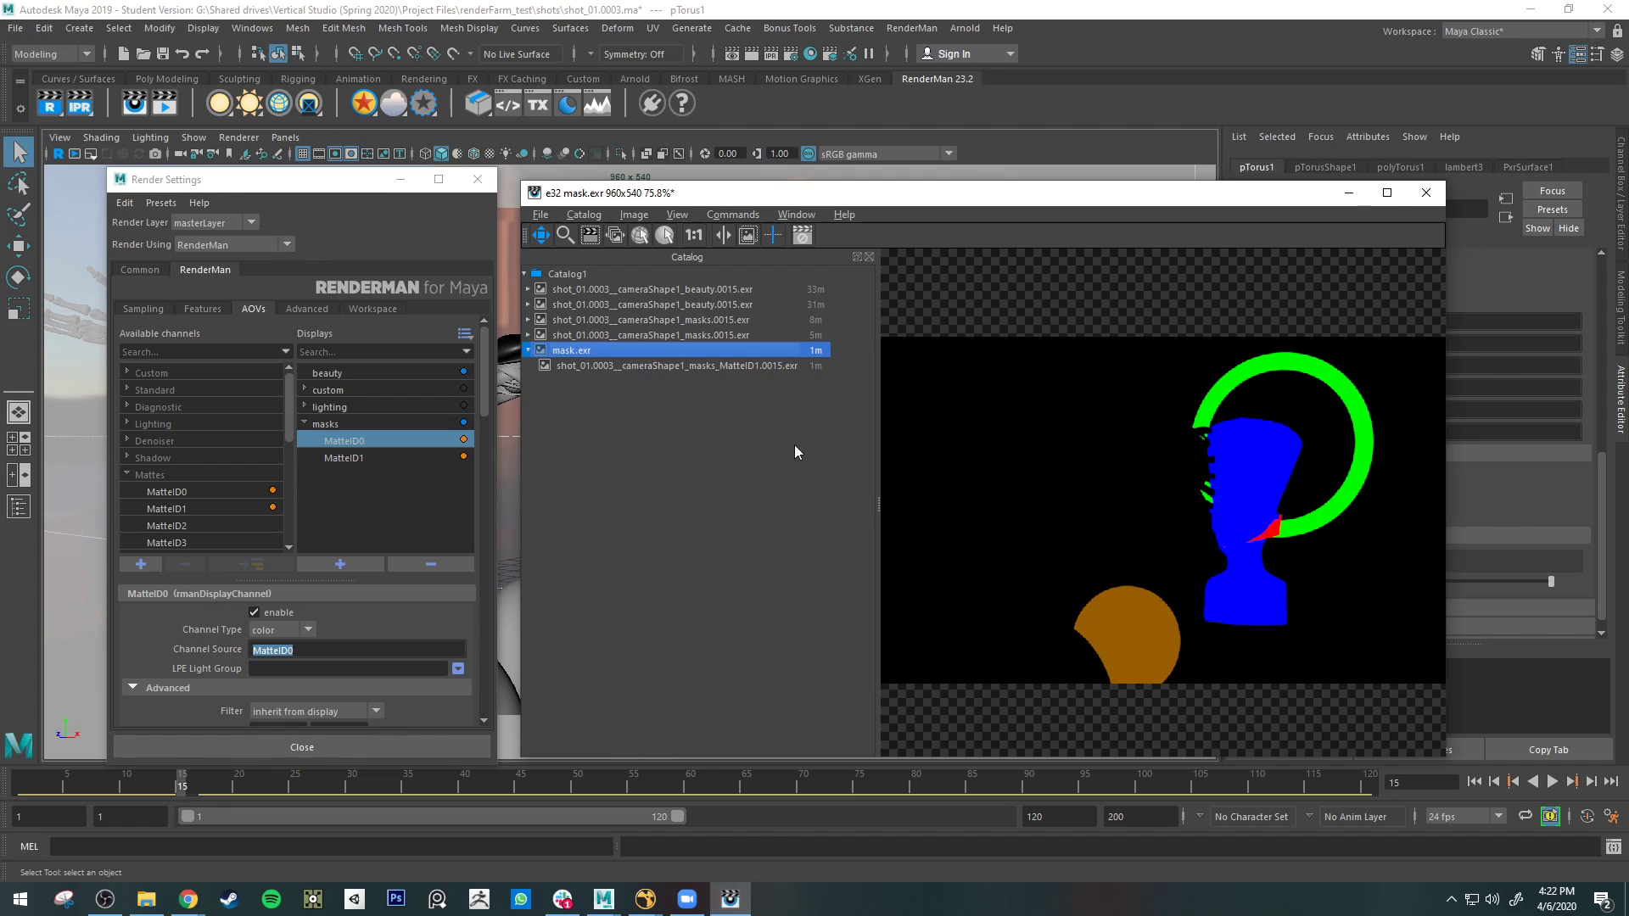
# - View the MatteID1 mask under mask.exr, return to the main mask image and minimize the render viewer
pyautogui.click(629, 368)
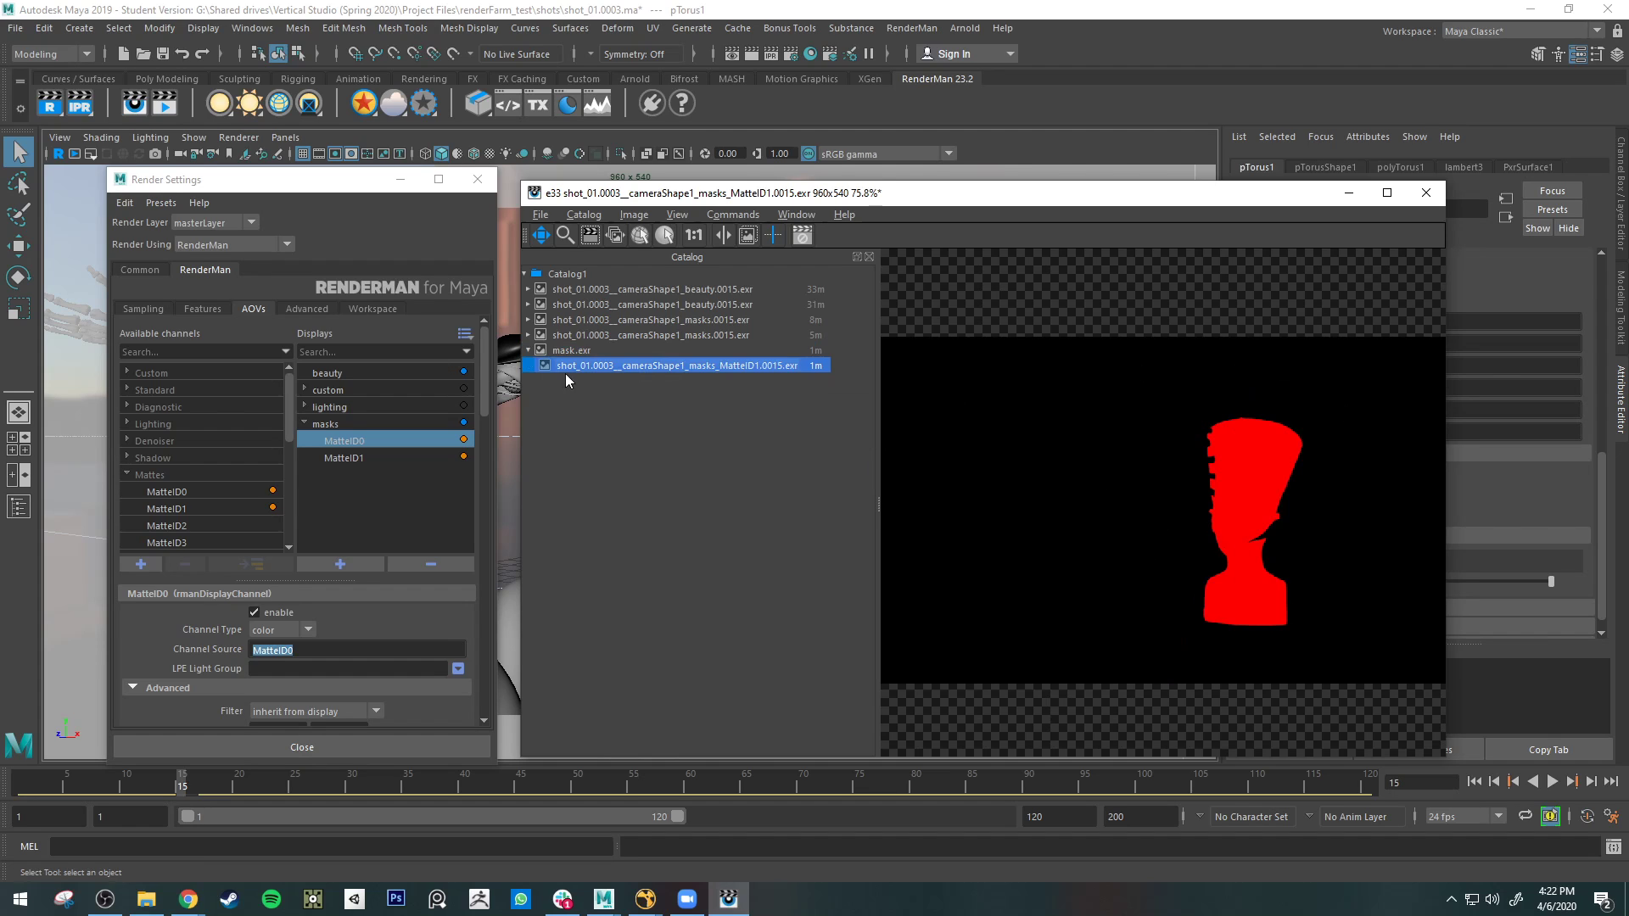
pyautogui.click(571, 351)
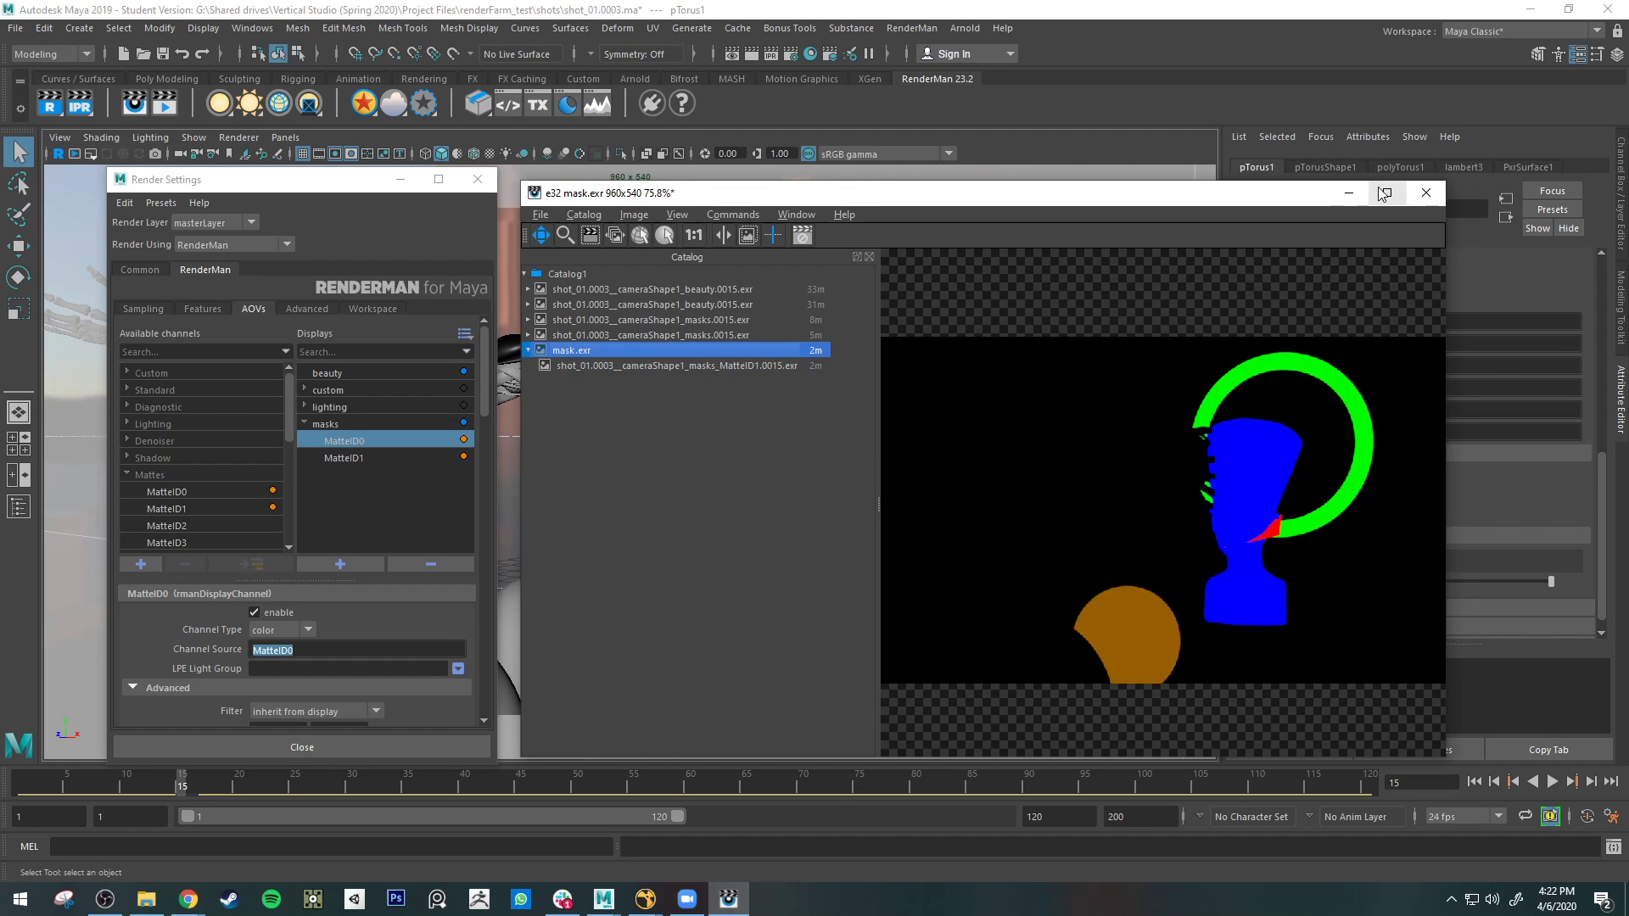
pyautogui.click(1345, 198)
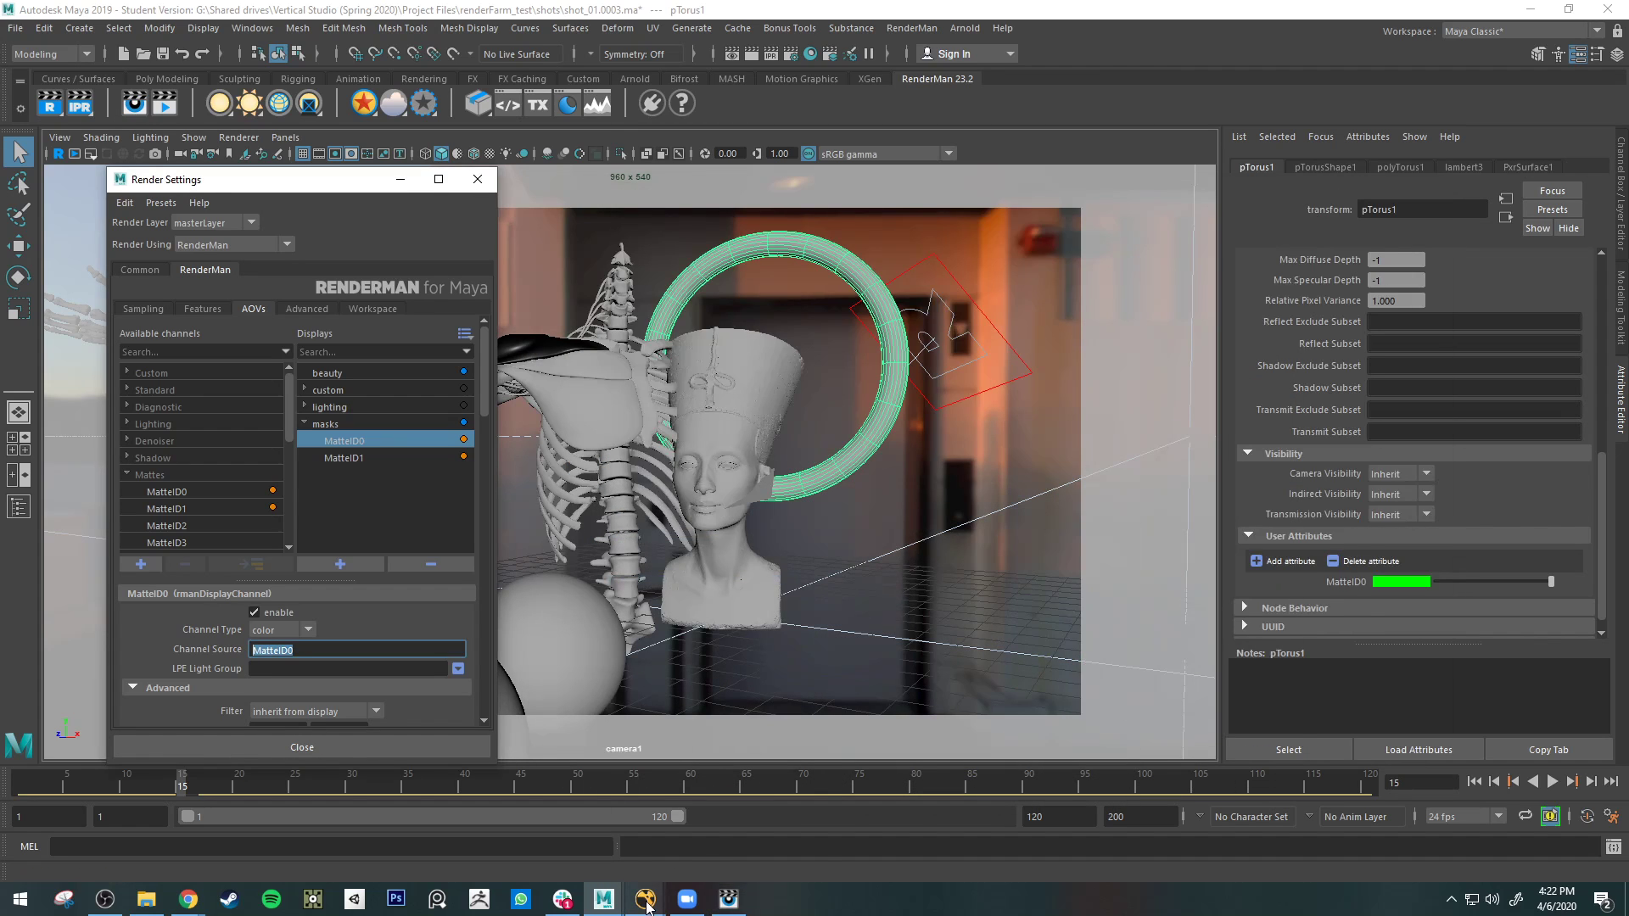
# - Switch to Nuke, open the Read6 node's properties and try to re-select mask.exr from Downloads as its file
pyautogui.moveTo(646, 898)
pyautogui.click(766, 850)
pyautogui.click(679, 671)
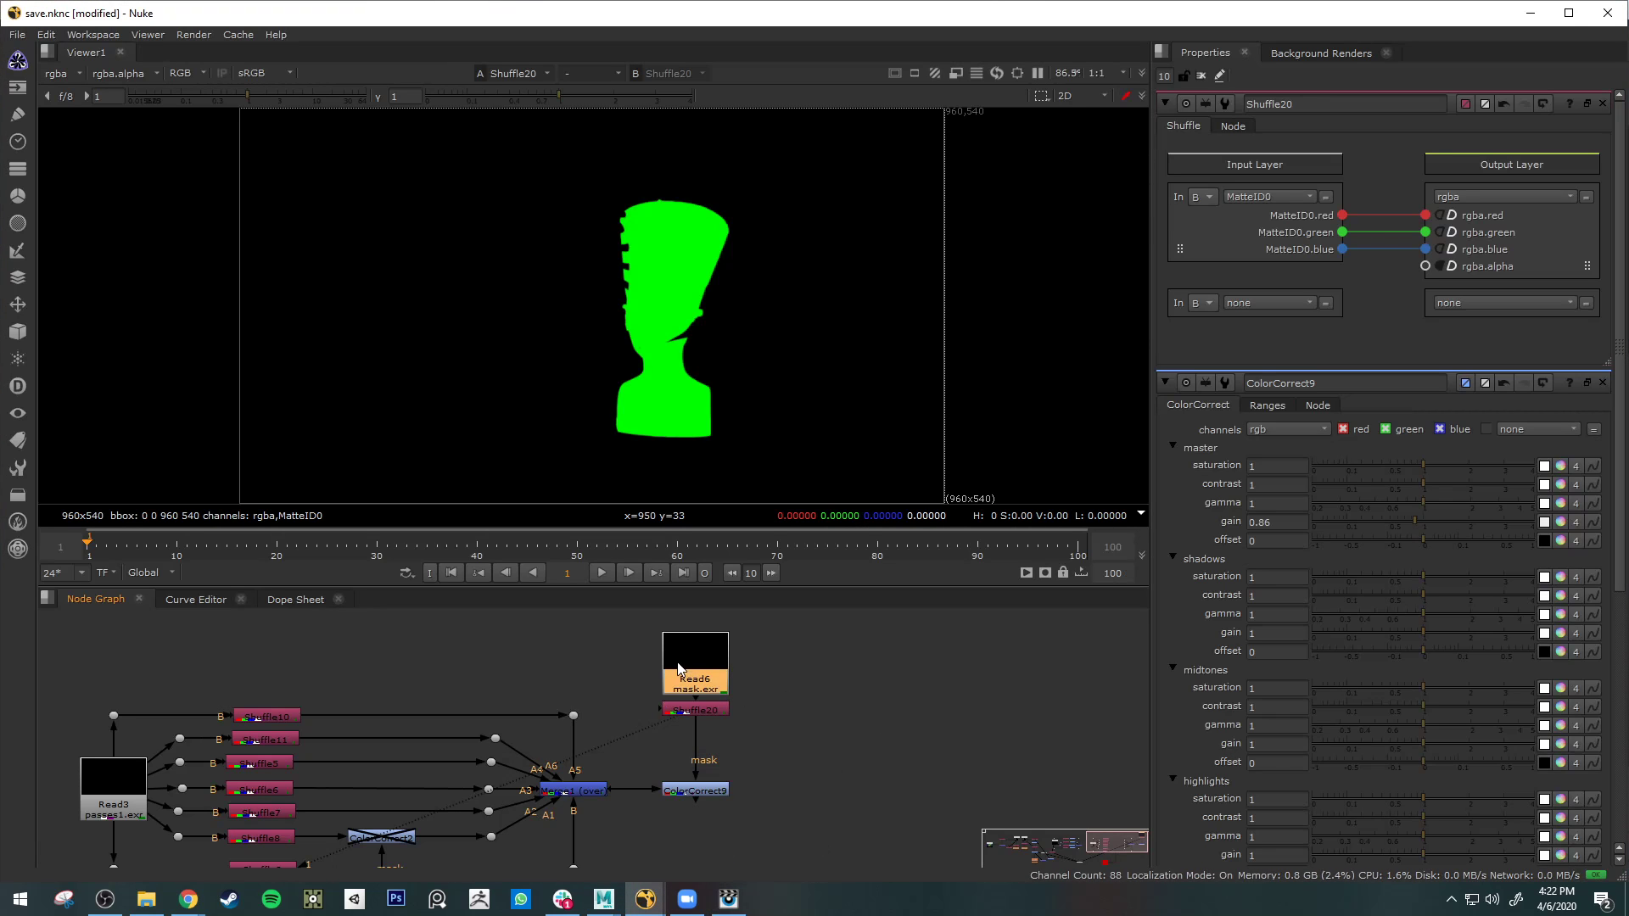
pyautogui.doubleClick(680, 671)
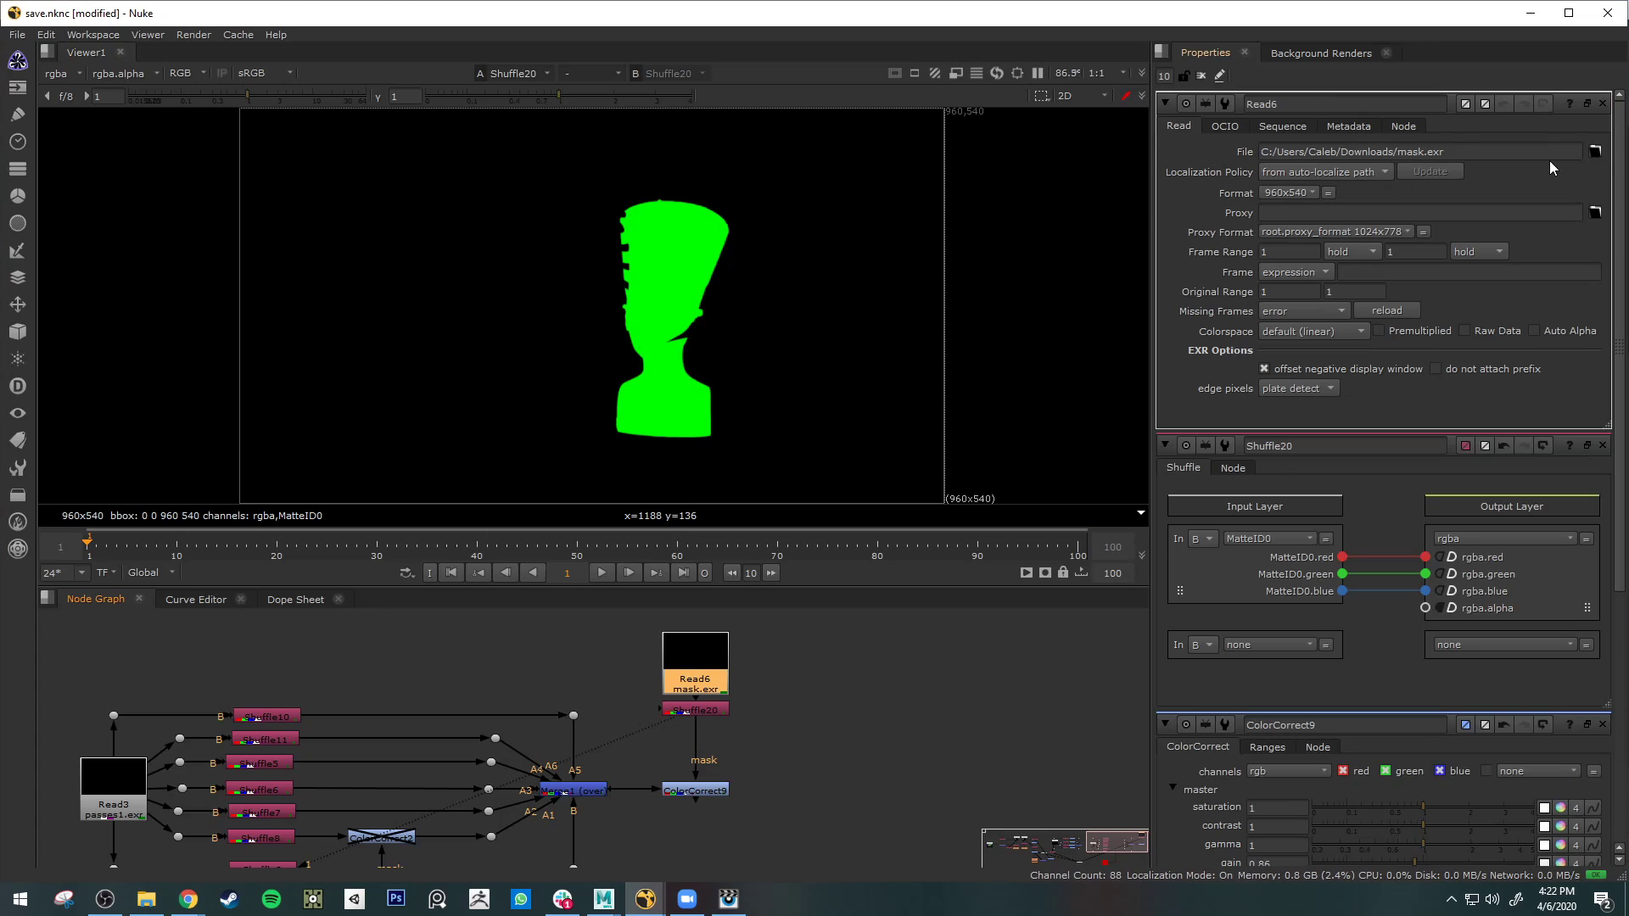
pyautogui.click(1595, 151)
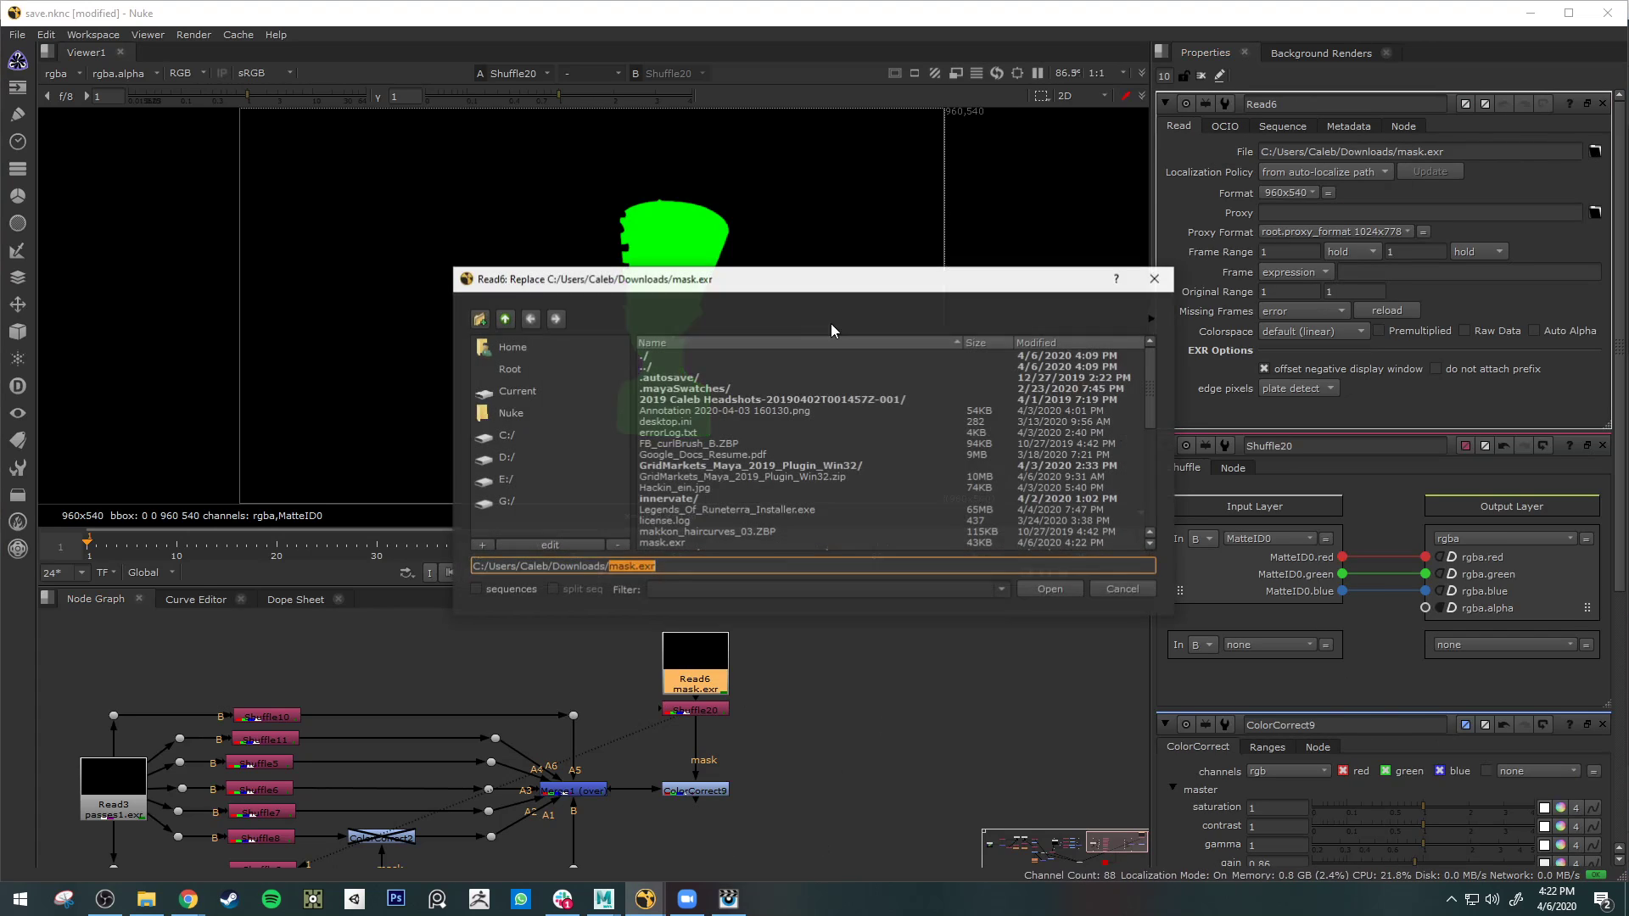
pyautogui.scroll(-5, 719, 521)
pyautogui.scroll(5, 705, 521)
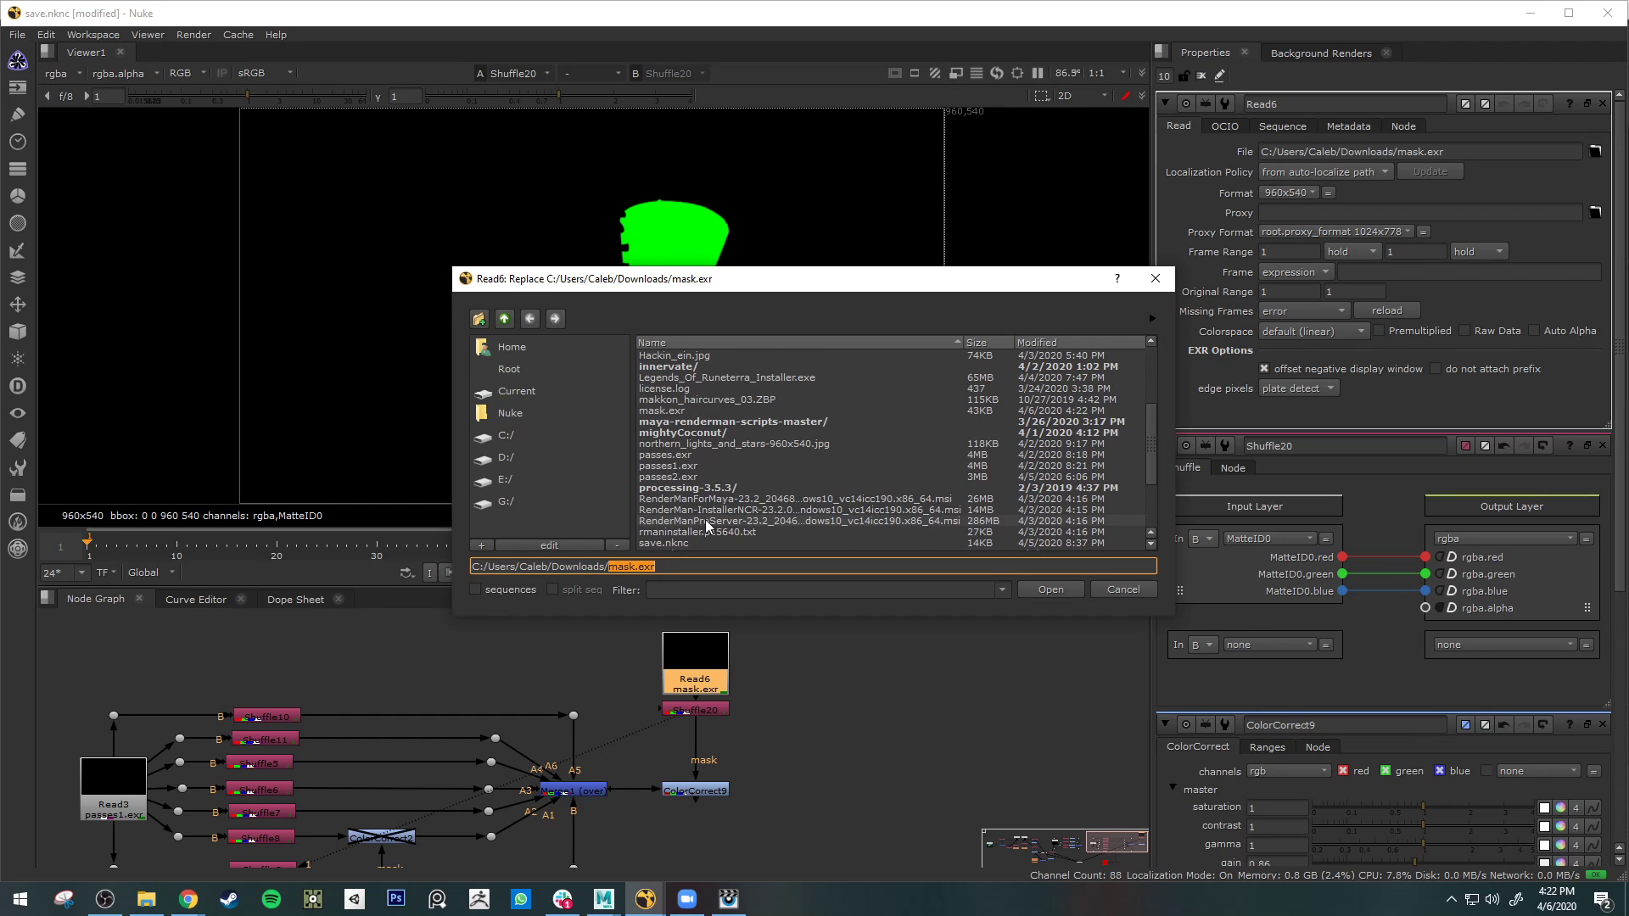
pyautogui.scroll(-2, 706, 445)
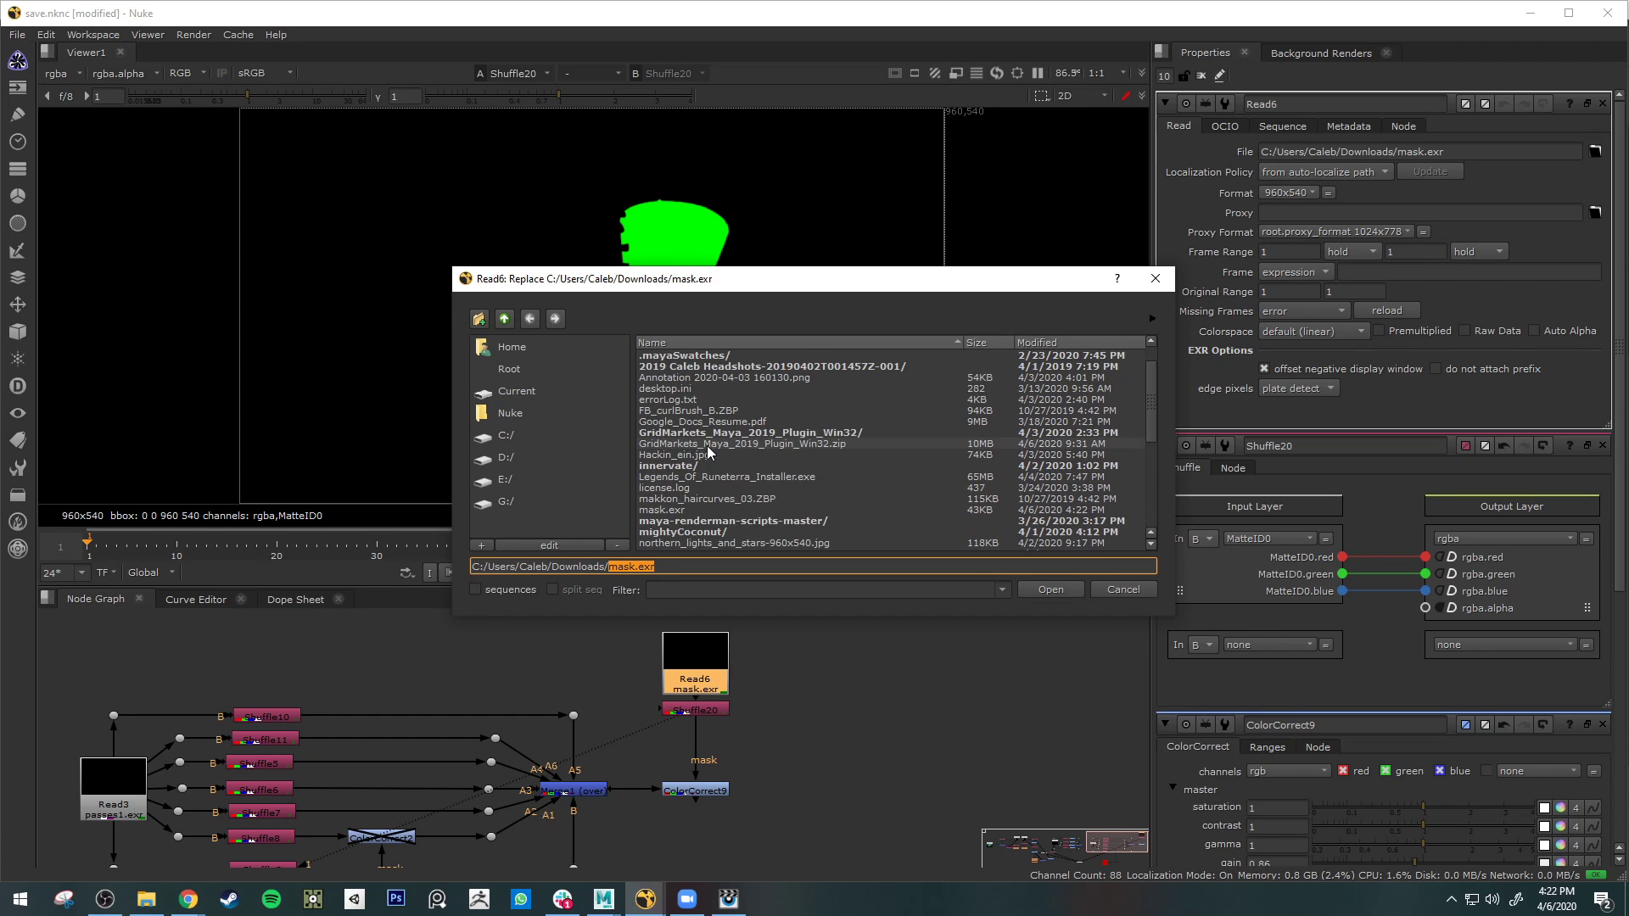
pyautogui.doubleClick(689, 477)
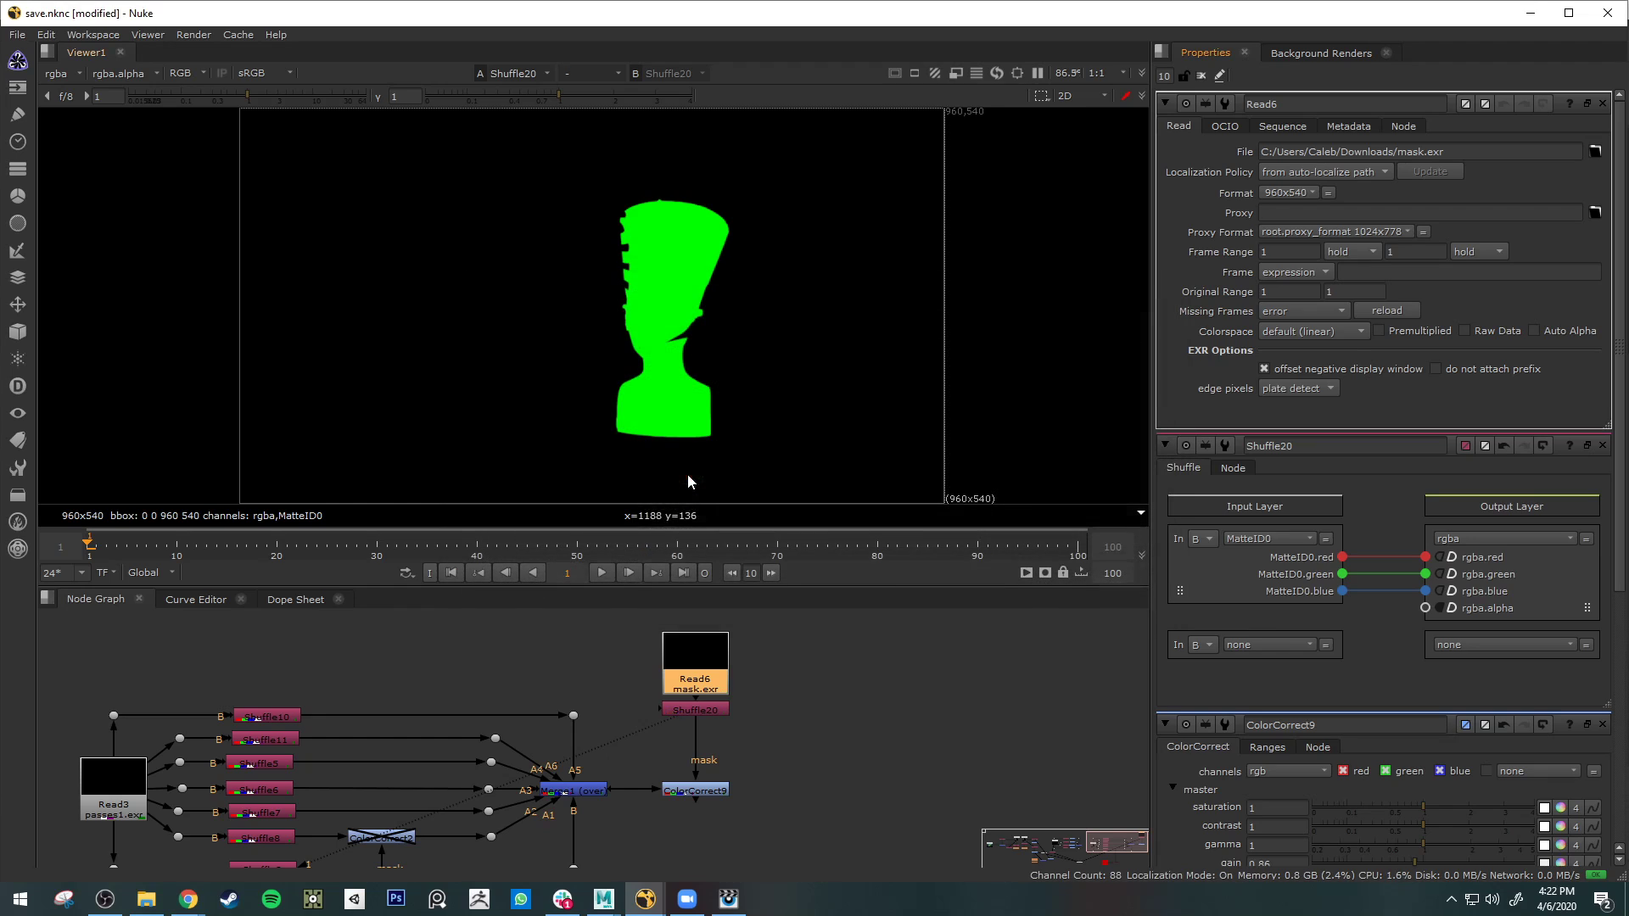
# - Force Read6 to reload by switching its file to passes1.exr and back to mask.exr in Downloads
pyautogui.click(716, 709)
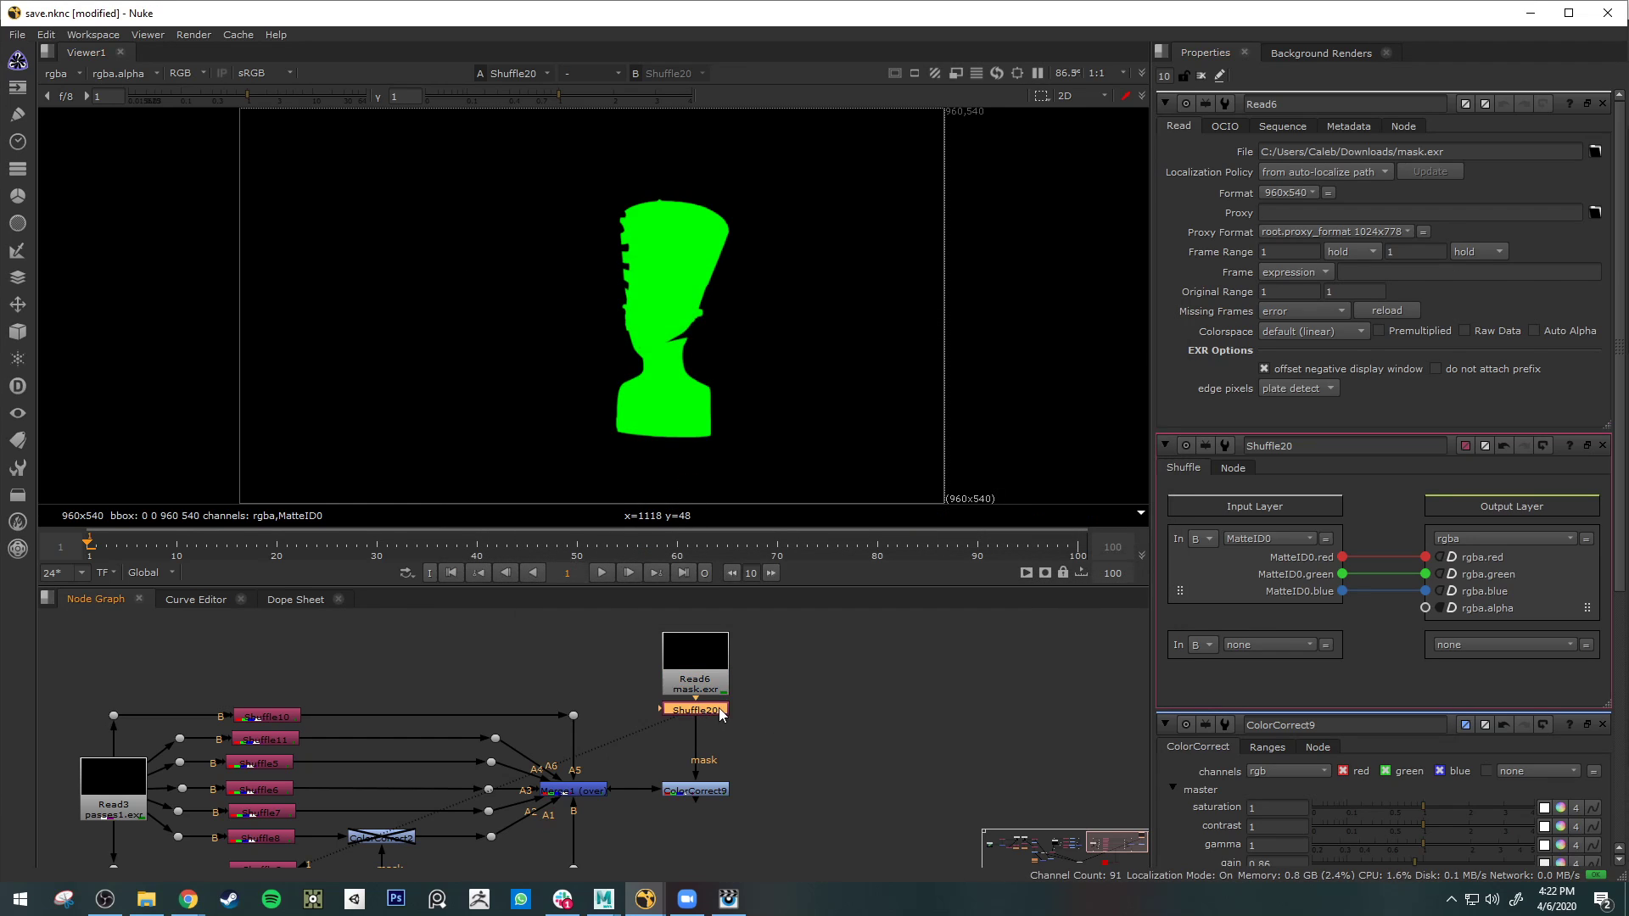
pyautogui.click(747, 716)
pyautogui.click(710, 708)
pyautogui.click(722, 689)
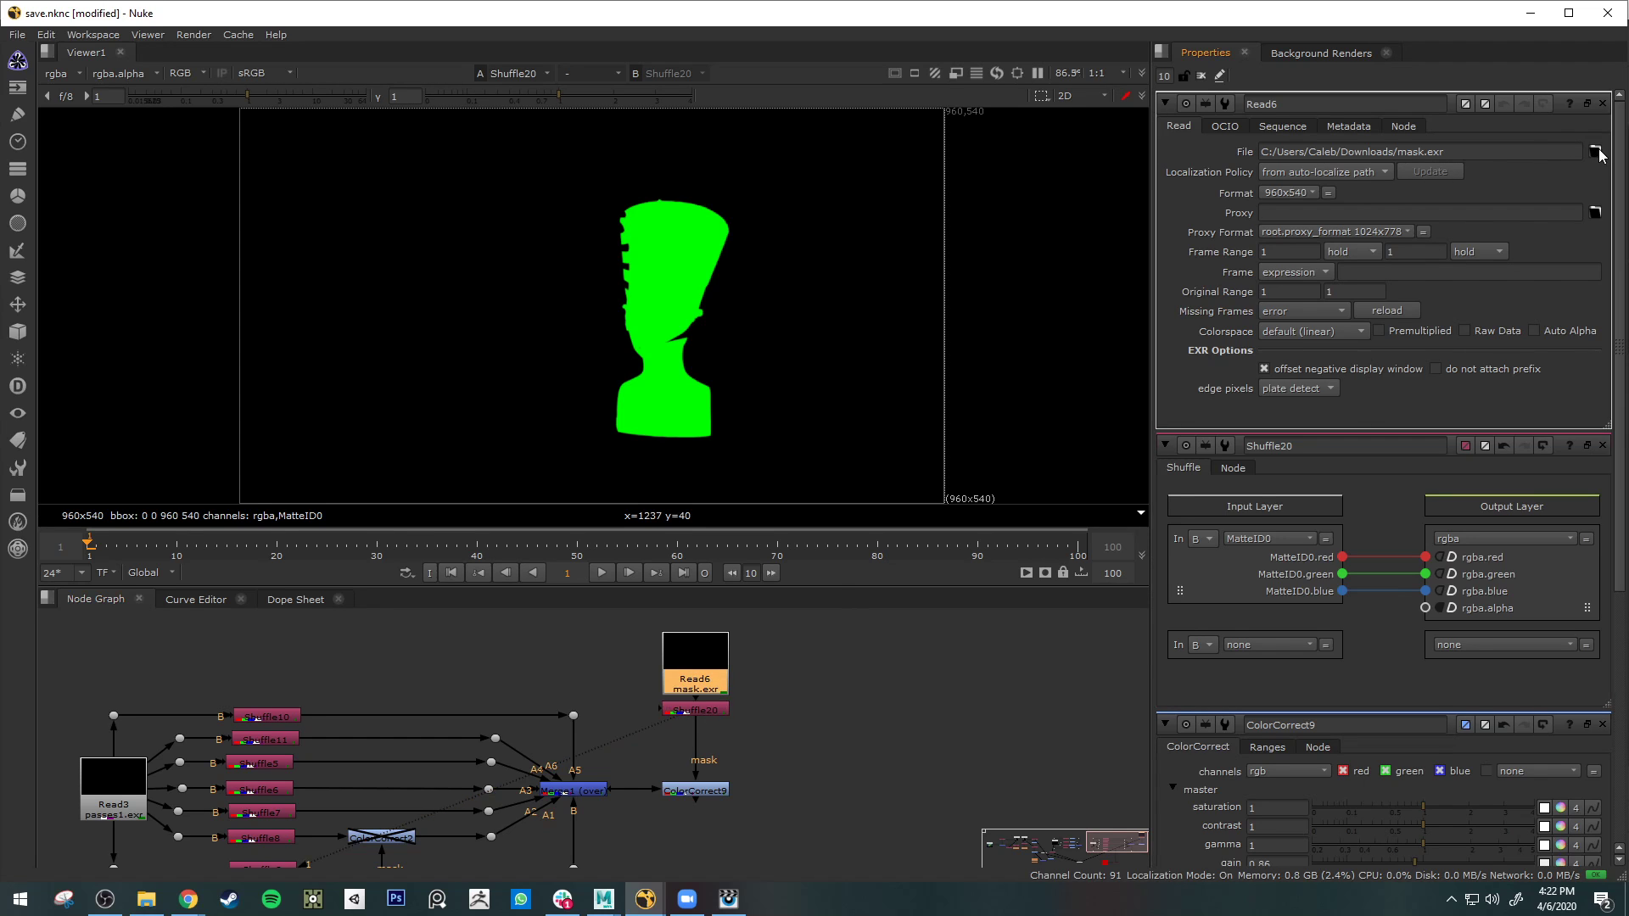
pyautogui.click(1595, 151)
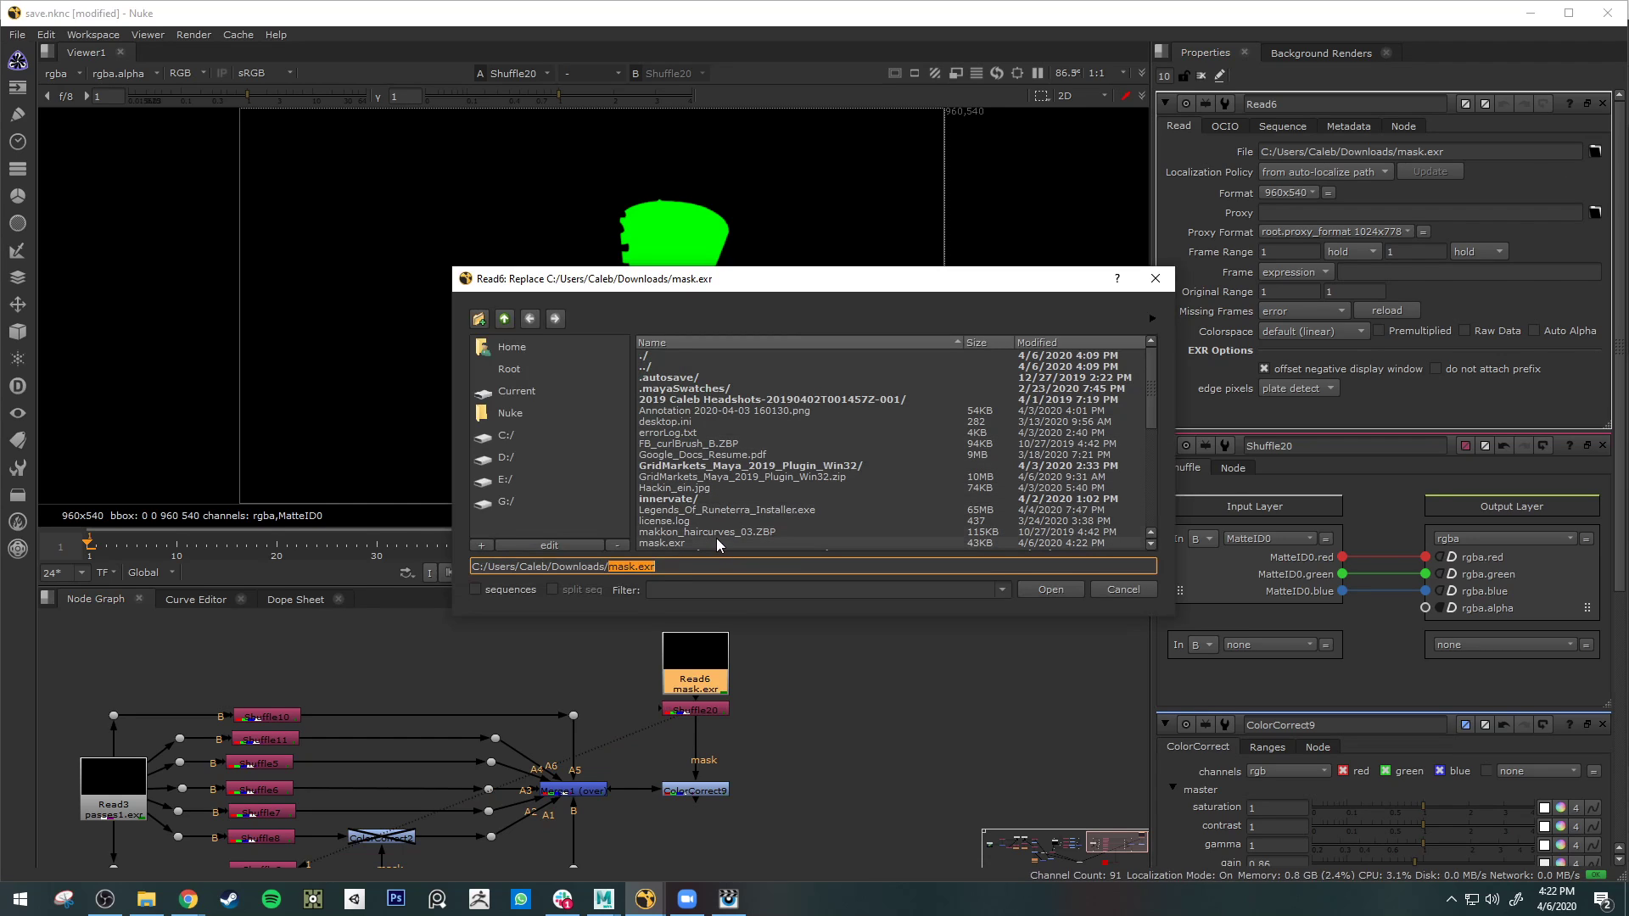
pyautogui.scroll(-4, 728, 538)
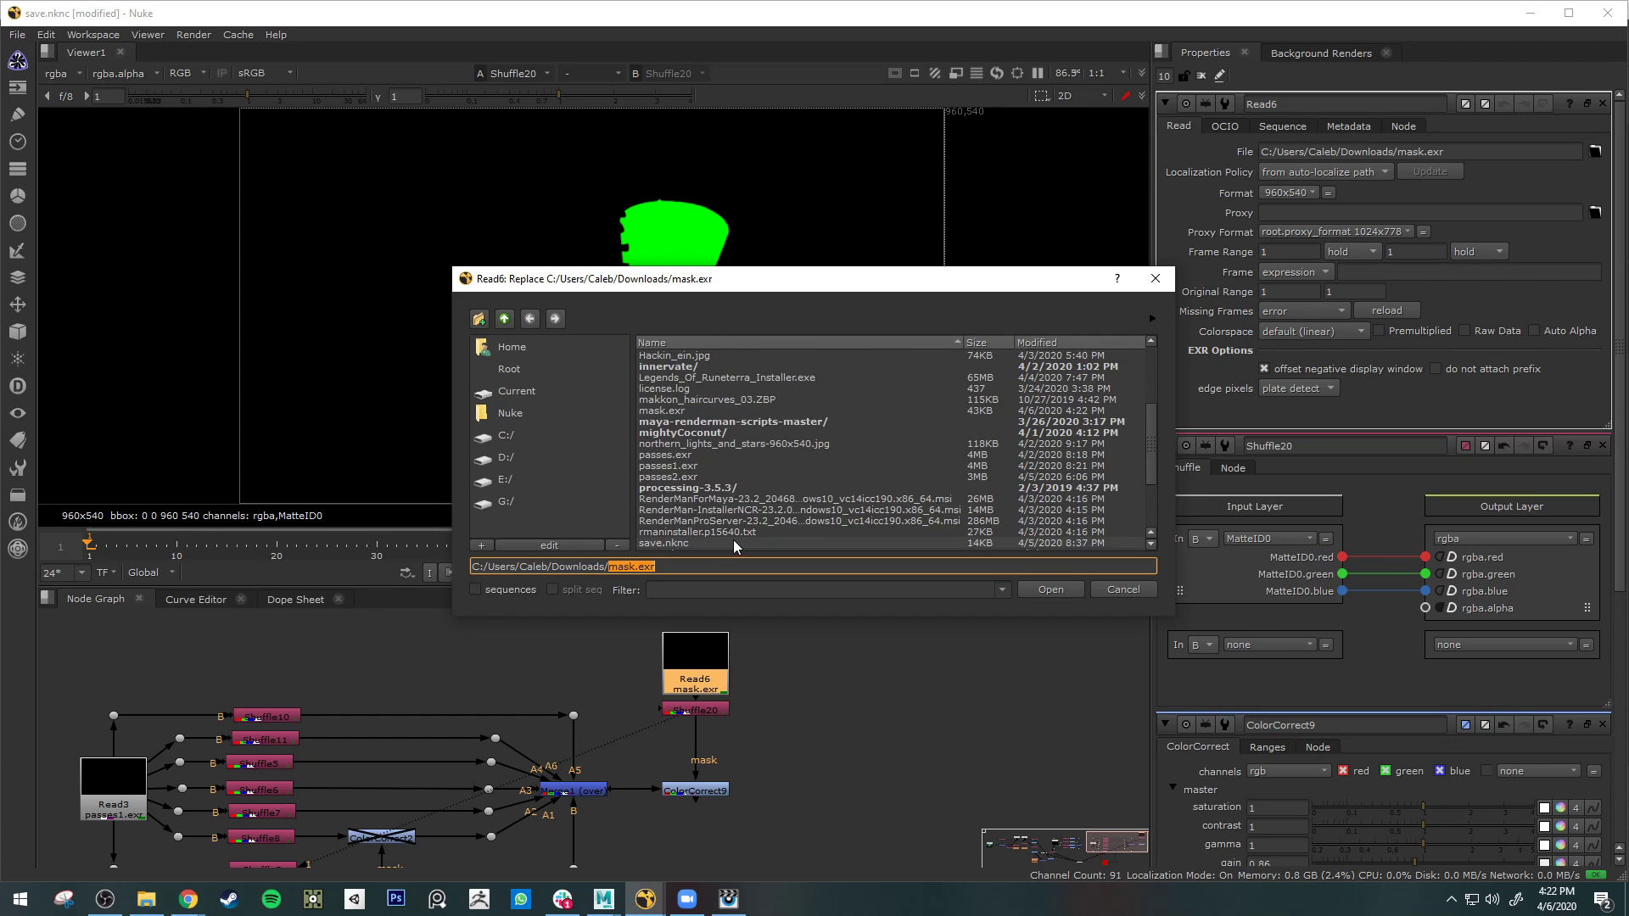
pyautogui.doubleClick(705, 466)
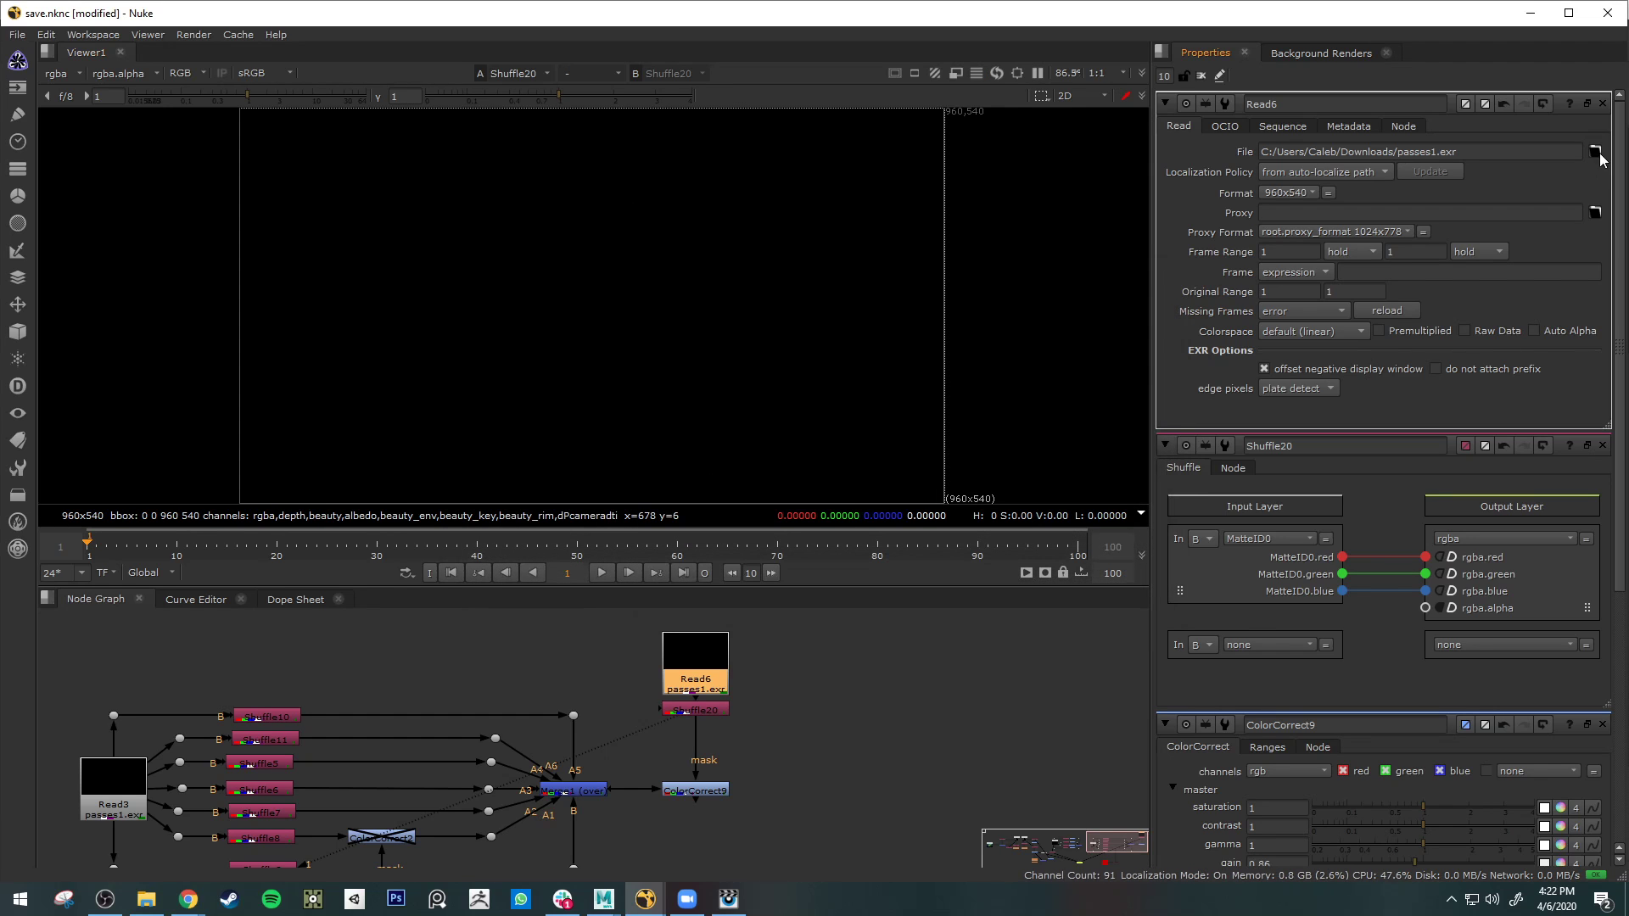
pyautogui.click(1597, 153)
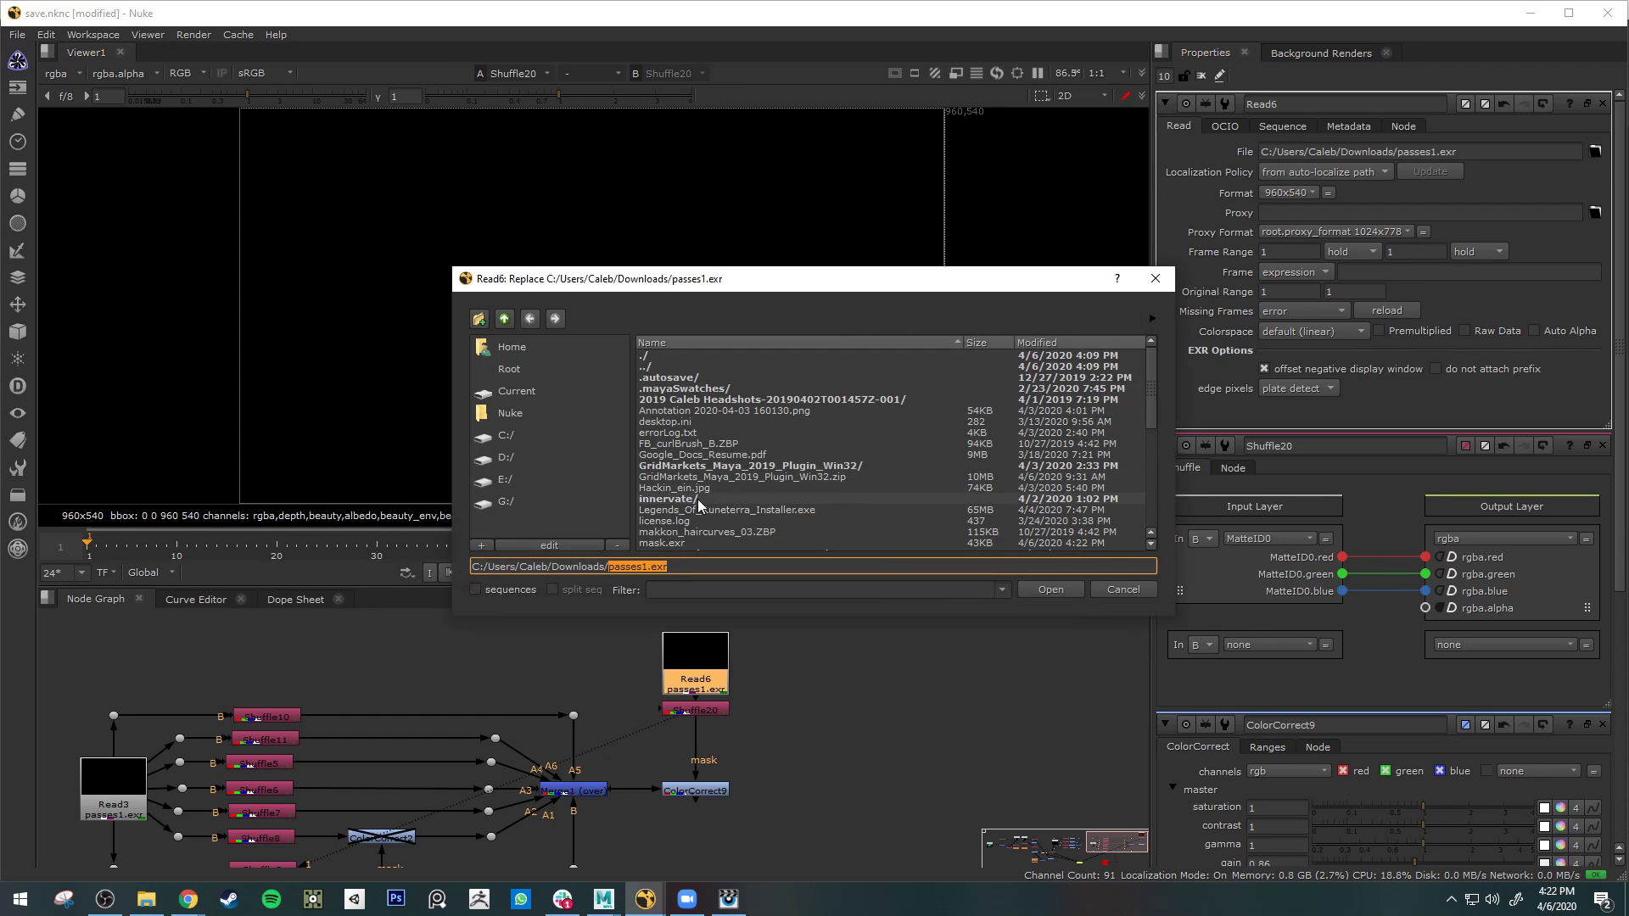
pyautogui.doubleClick(670, 543)
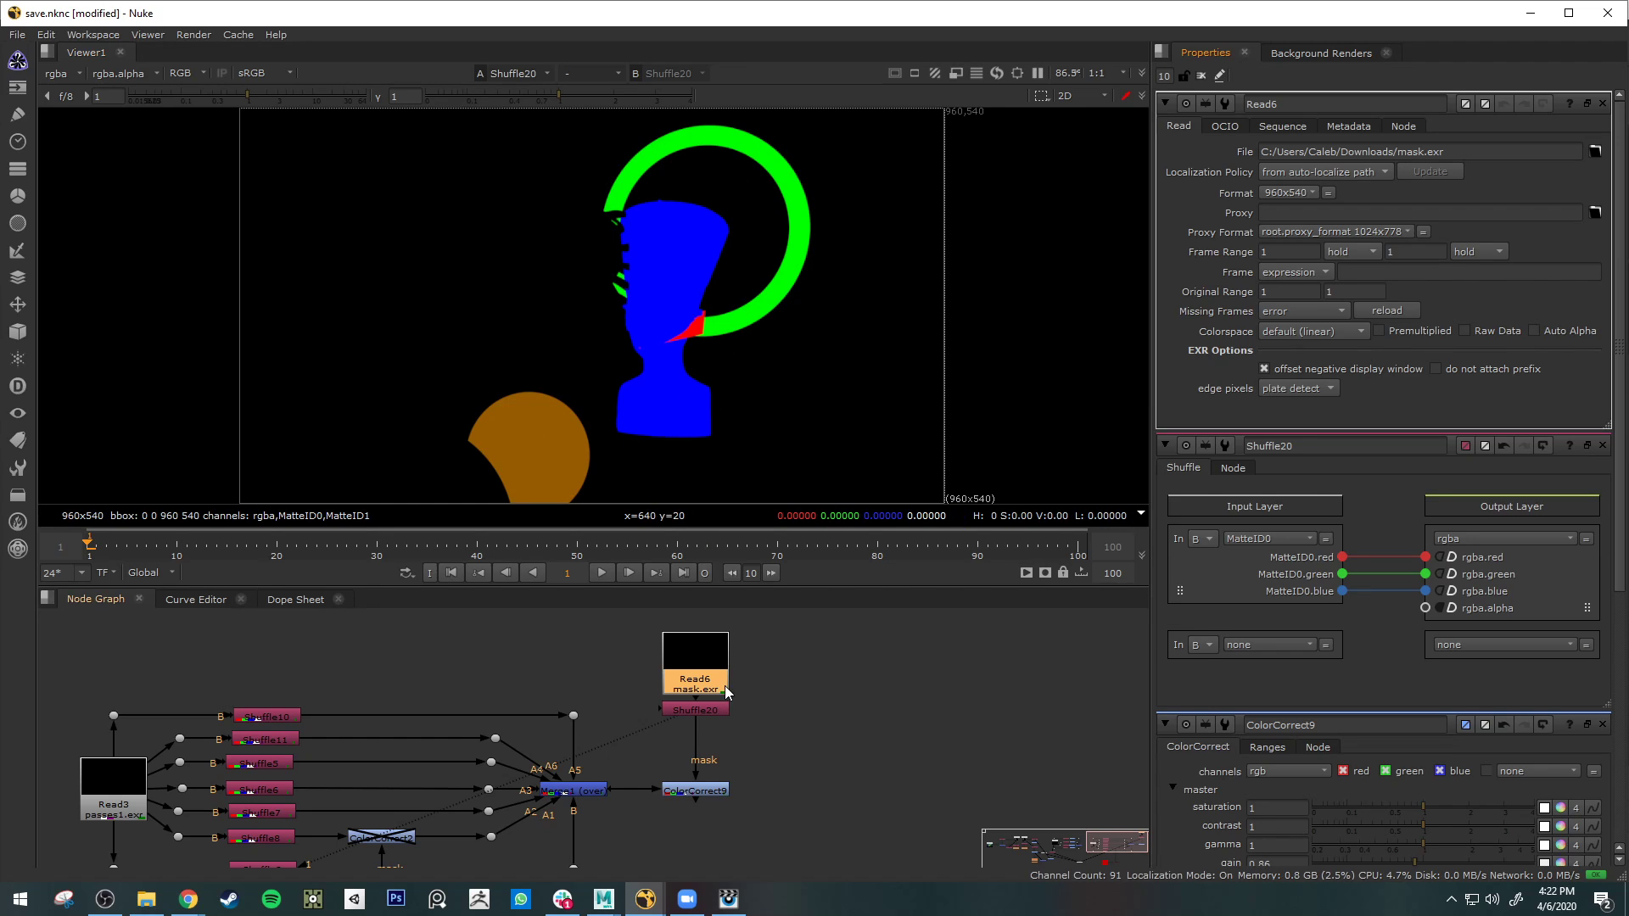
# - Open the Shuffle20 properties, enlarge the node graph slightly and place Shuffle20 lower beneath the Read6 node
pyautogui.click(723, 710)
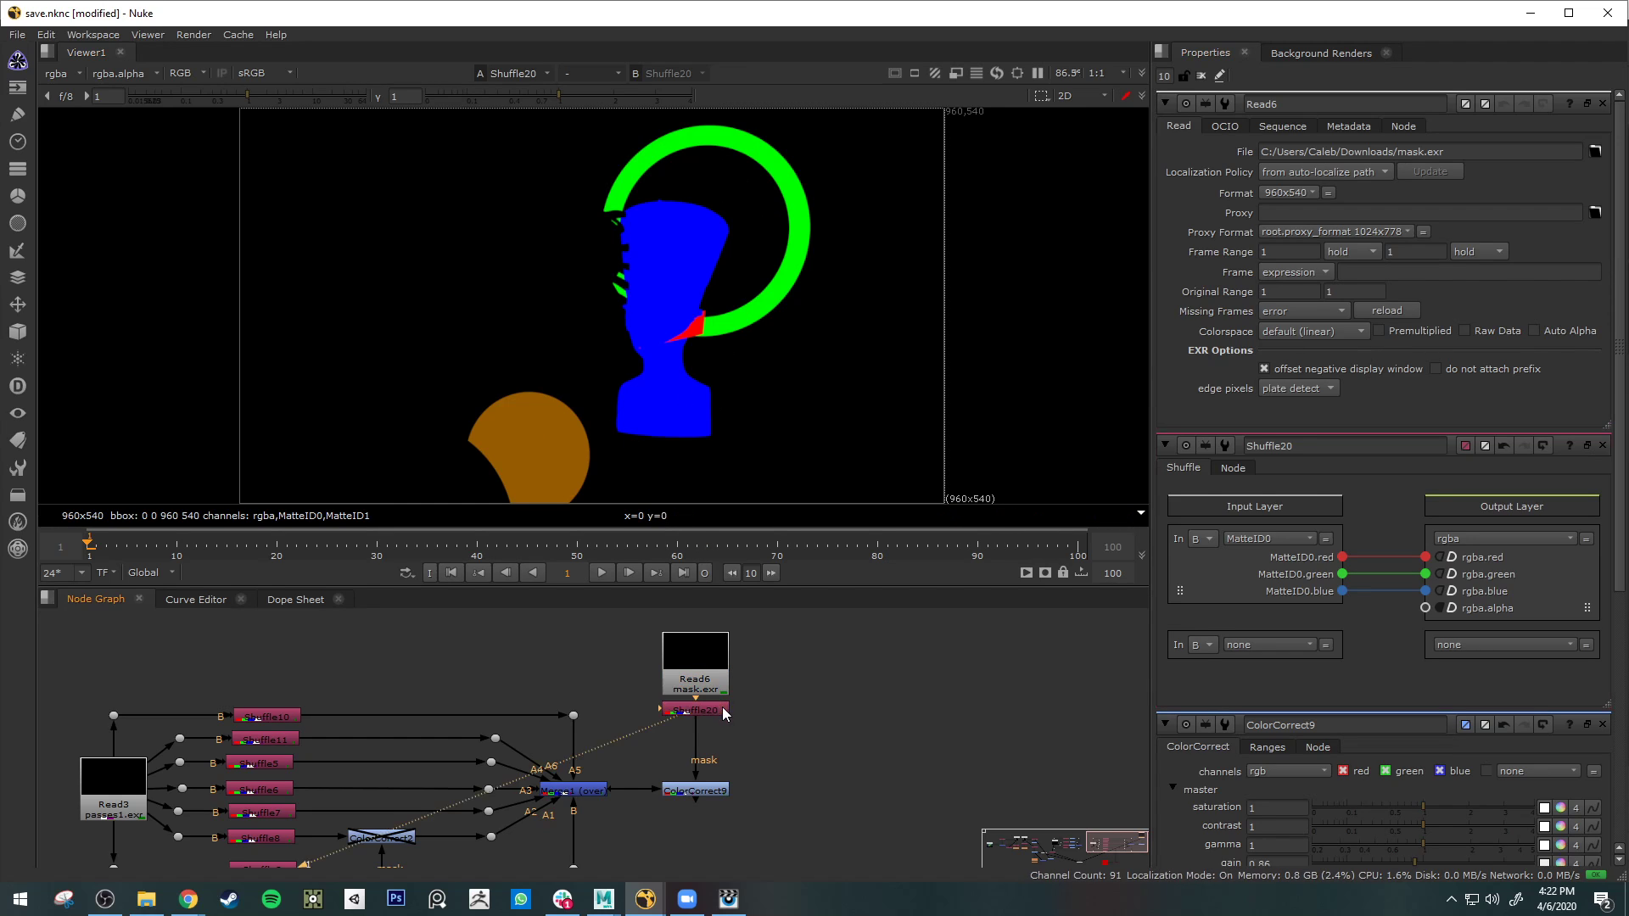
pyautogui.doubleClick(720, 708)
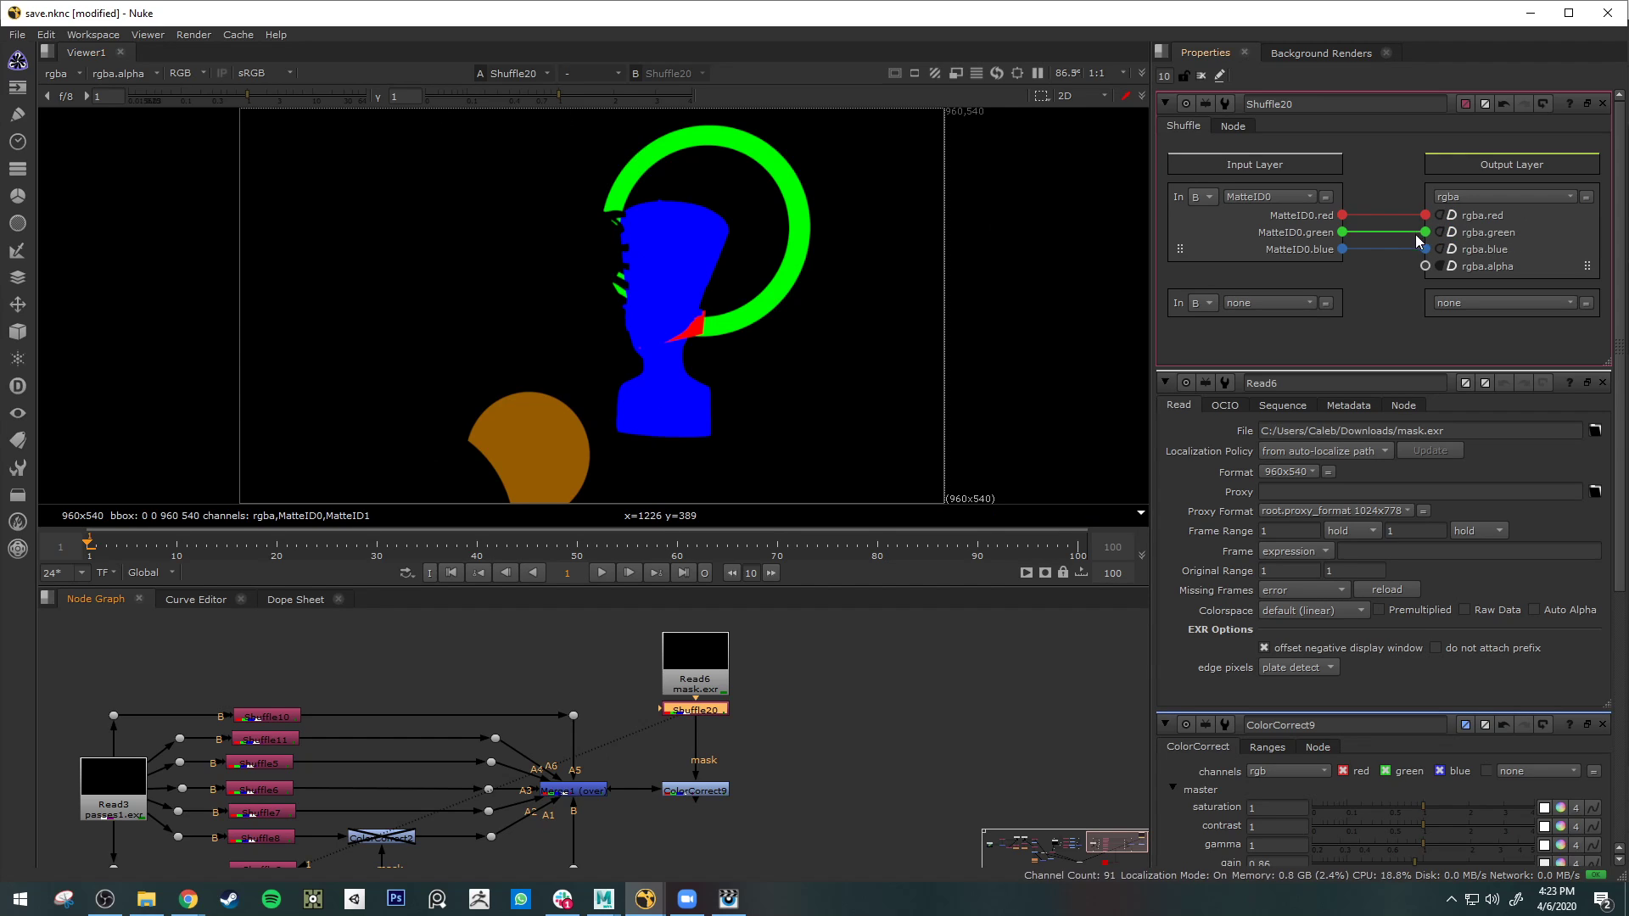
pyautogui.moveTo(711, 713)
pyautogui.mouseDown()
pyautogui.moveTo(719, 738)
pyautogui.moveTo(707, 704)
pyautogui.moveTo(733, 720)
pyautogui.moveTo(717, 716)
pyautogui.mouseUp()
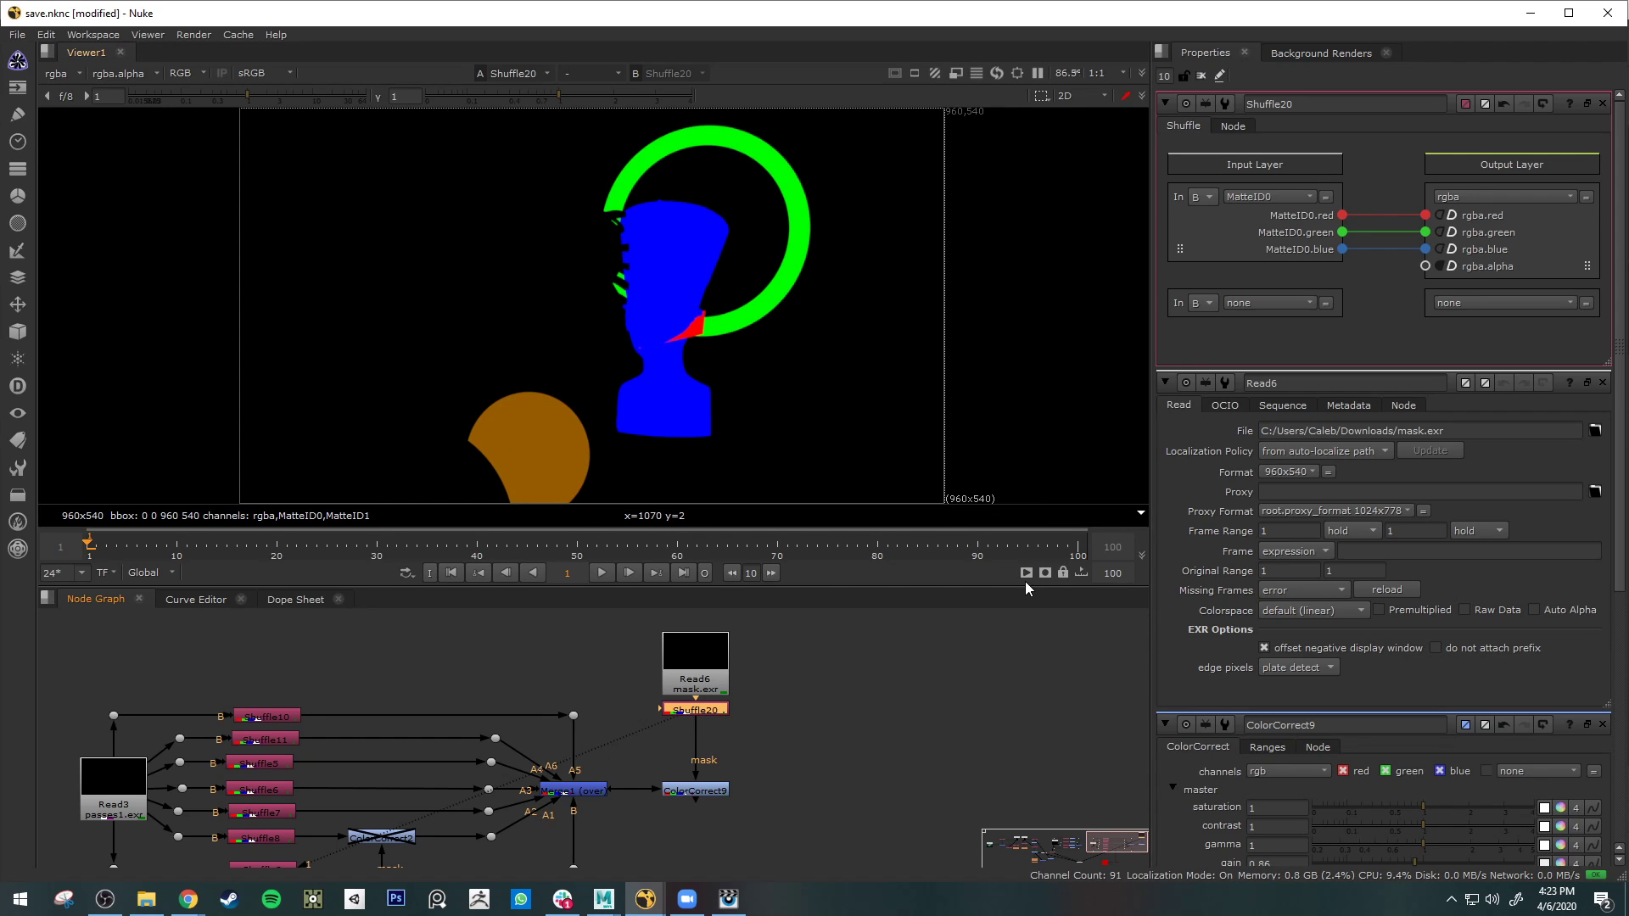
pyautogui.moveTo(1028, 588)
pyautogui.mouseDown()
pyautogui.moveTo(1019, 647)
pyautogui.moveTo(1018, 549)
pyautogui.moveTo(1016, 571)
pyautogui.mouseUp()
pyautogui.scroll(2, 892, 431)
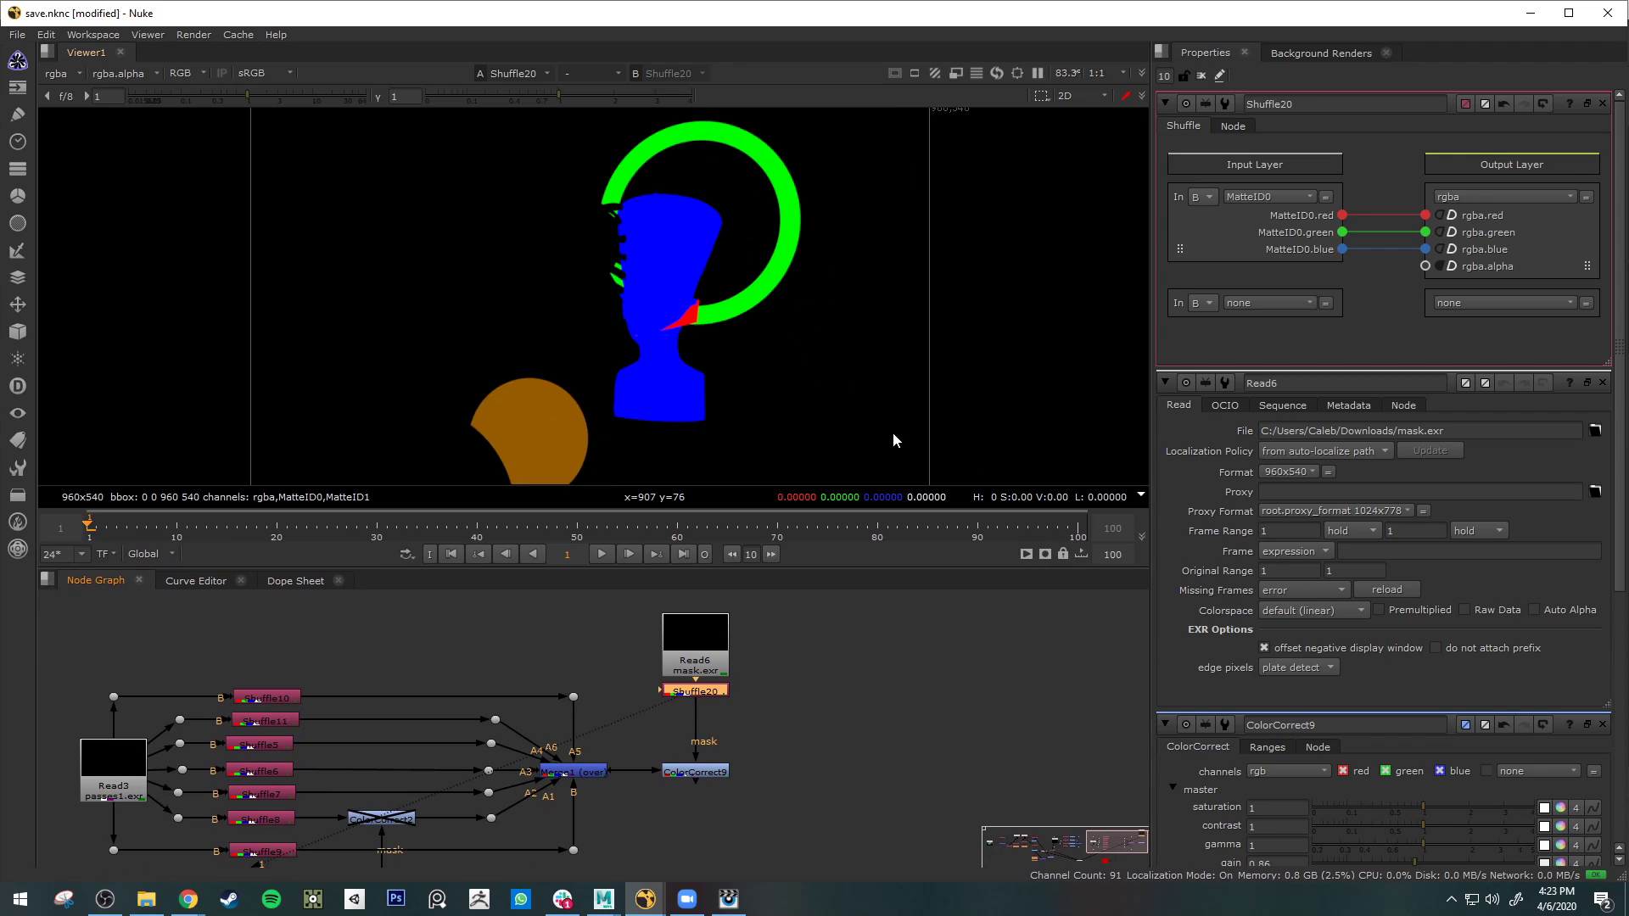
pyautogui.moveTo(837, 415); pyautogui.dragTo(901, 384, button='middle')
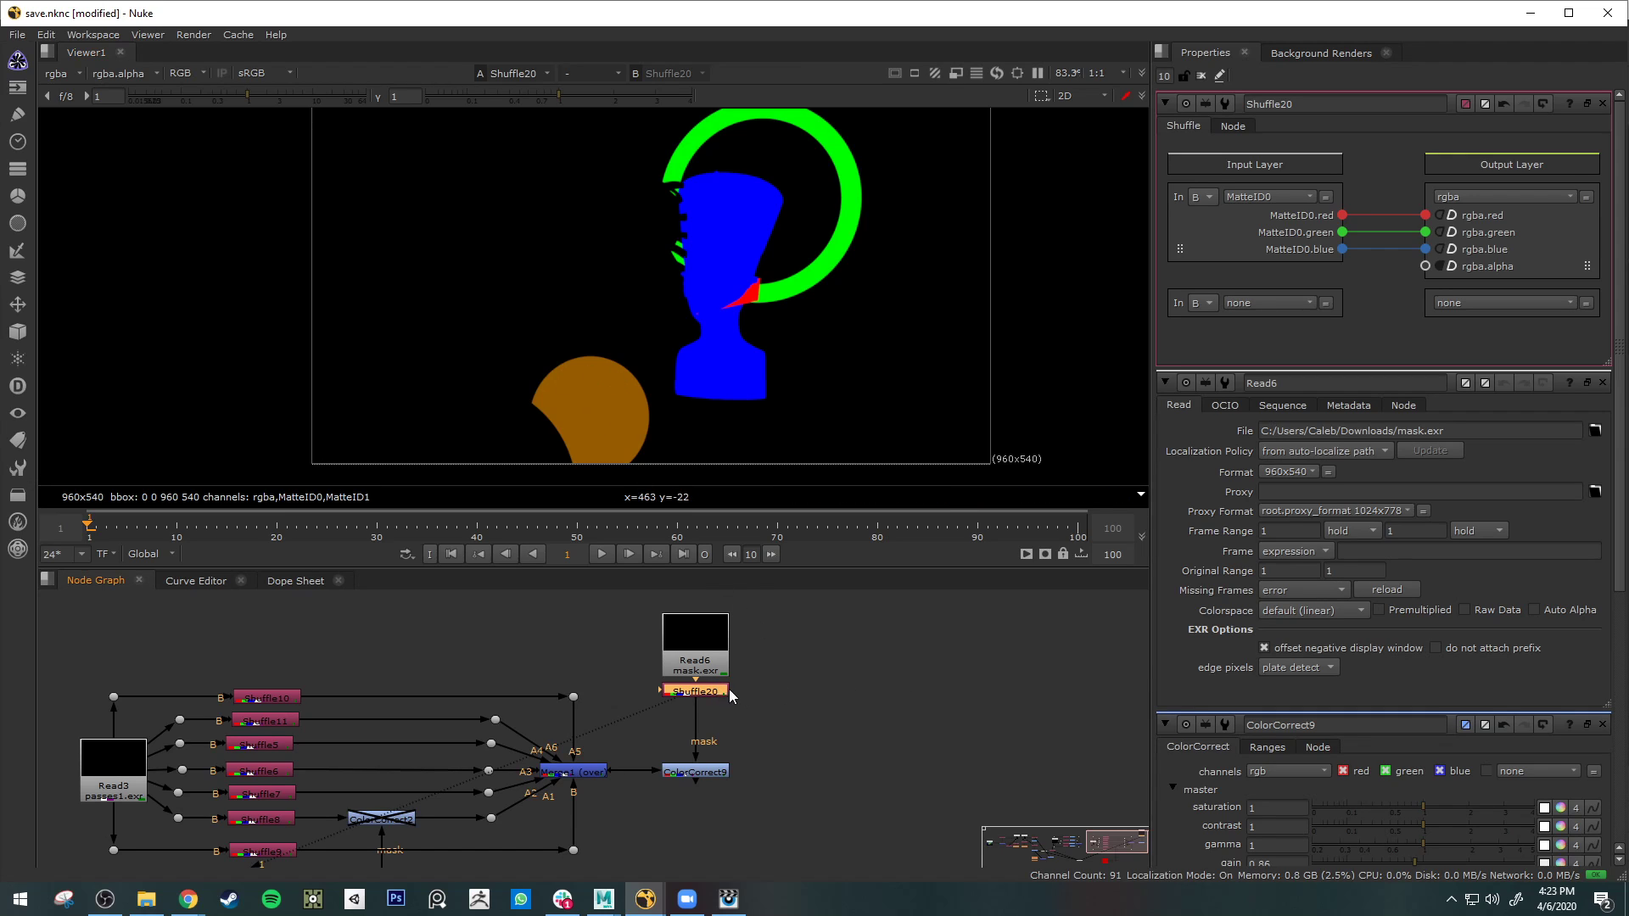
pyautogui.moveTo(719, 699); pyautogui.dragTo(724, 719)
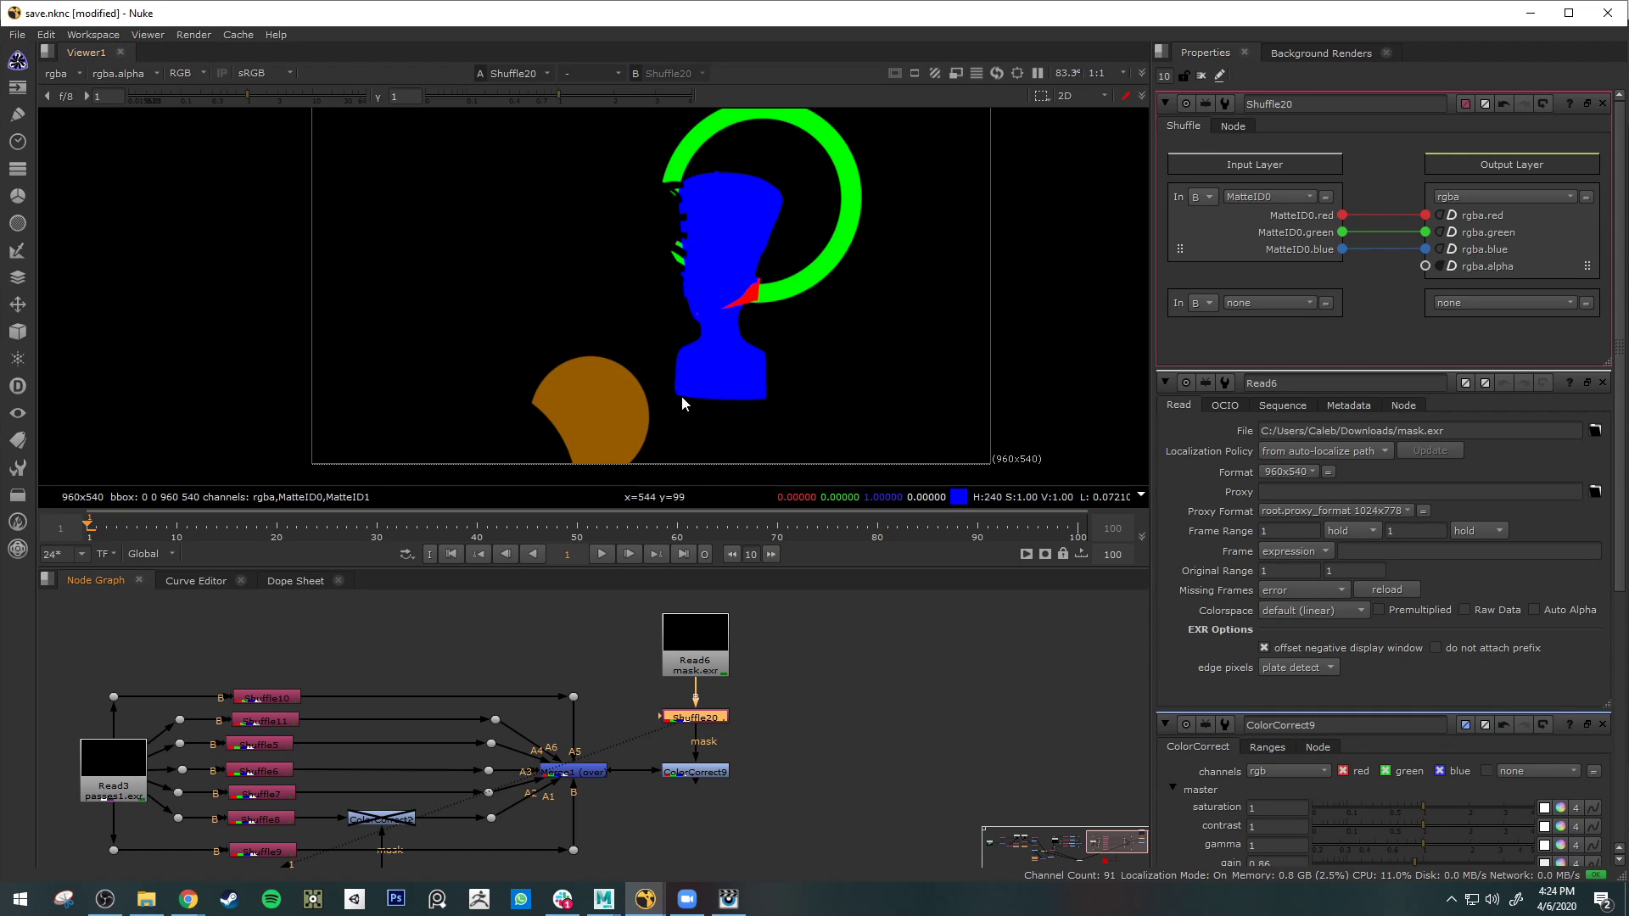
# - View the northern lights background from Read7, the Shuffle17 output and the Merge4 composite in turn
pyautogui.moveTo(842, 685); pyautogui.dragTo(700, 716, button='middle')
pyautogui.moveTo(557, 677)
pyautogui.mouseDown()
pyautogui.moveTo(485, 675)
pyautogui.moveTo(556, 672)
pyautogui.mouseUp()
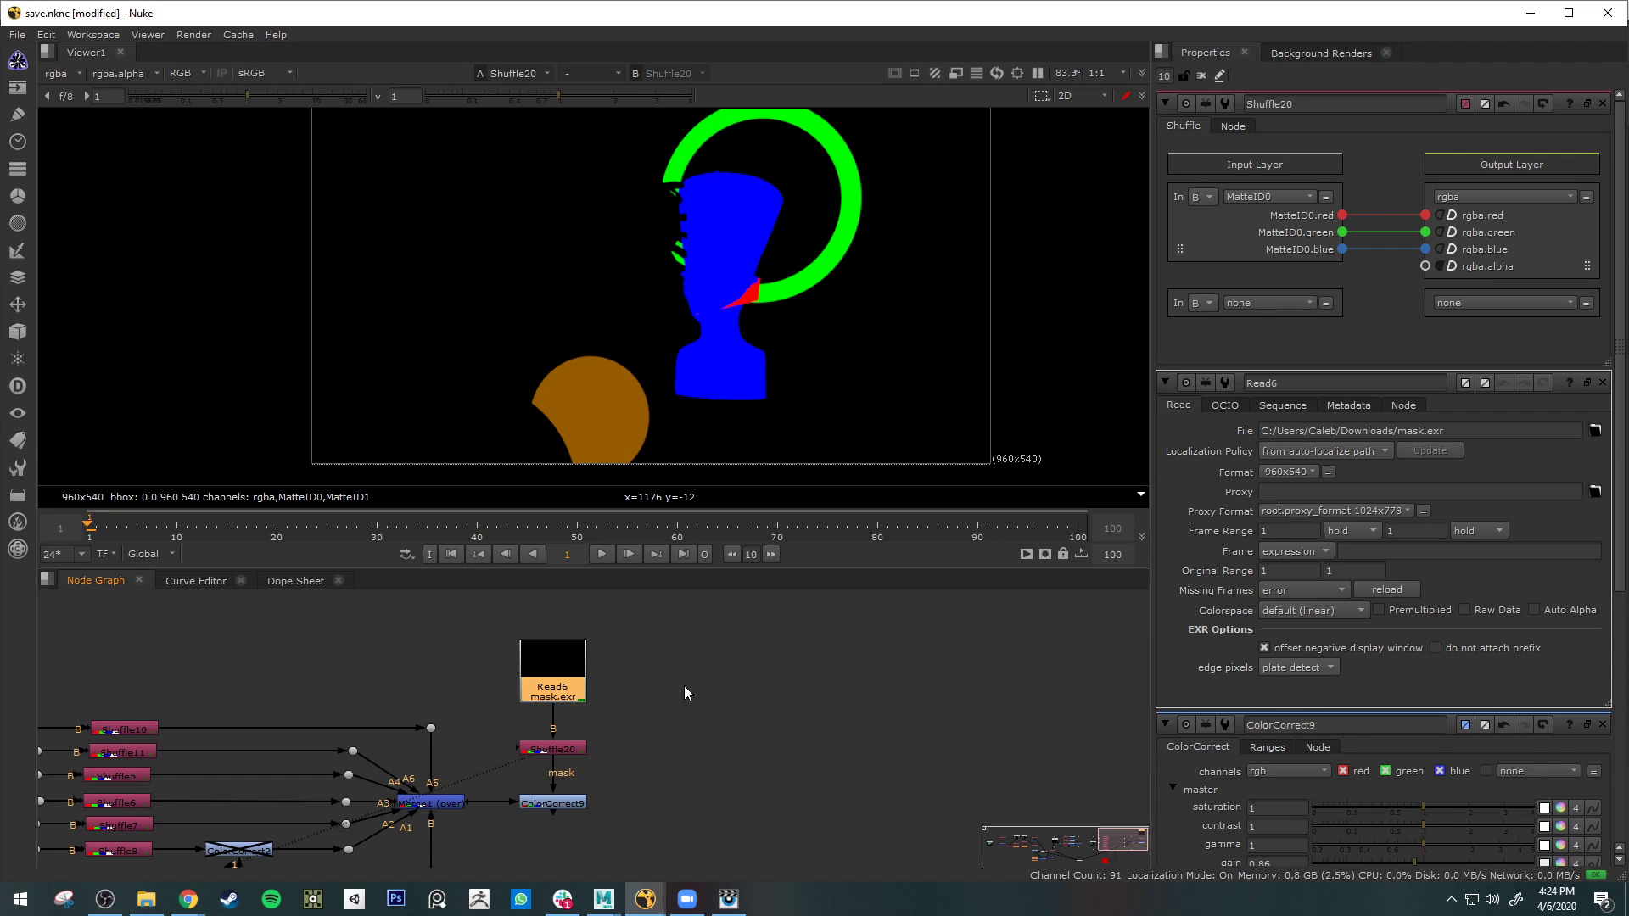
pyautogui.moveTo(694, 728); pyautogui.dragTo(1120, 687, button='middle')
pyautogui.moveTo(582, 673); pyautogui.dragTo(1188, 627, button='middle')
pyautogui.moveTo(402, 752); pyautogui.dragTo(1197, 744, button='middle')
pyautogui.click(547, 721)
pyautogui.press('1')
pyautogui.click(683, 638)
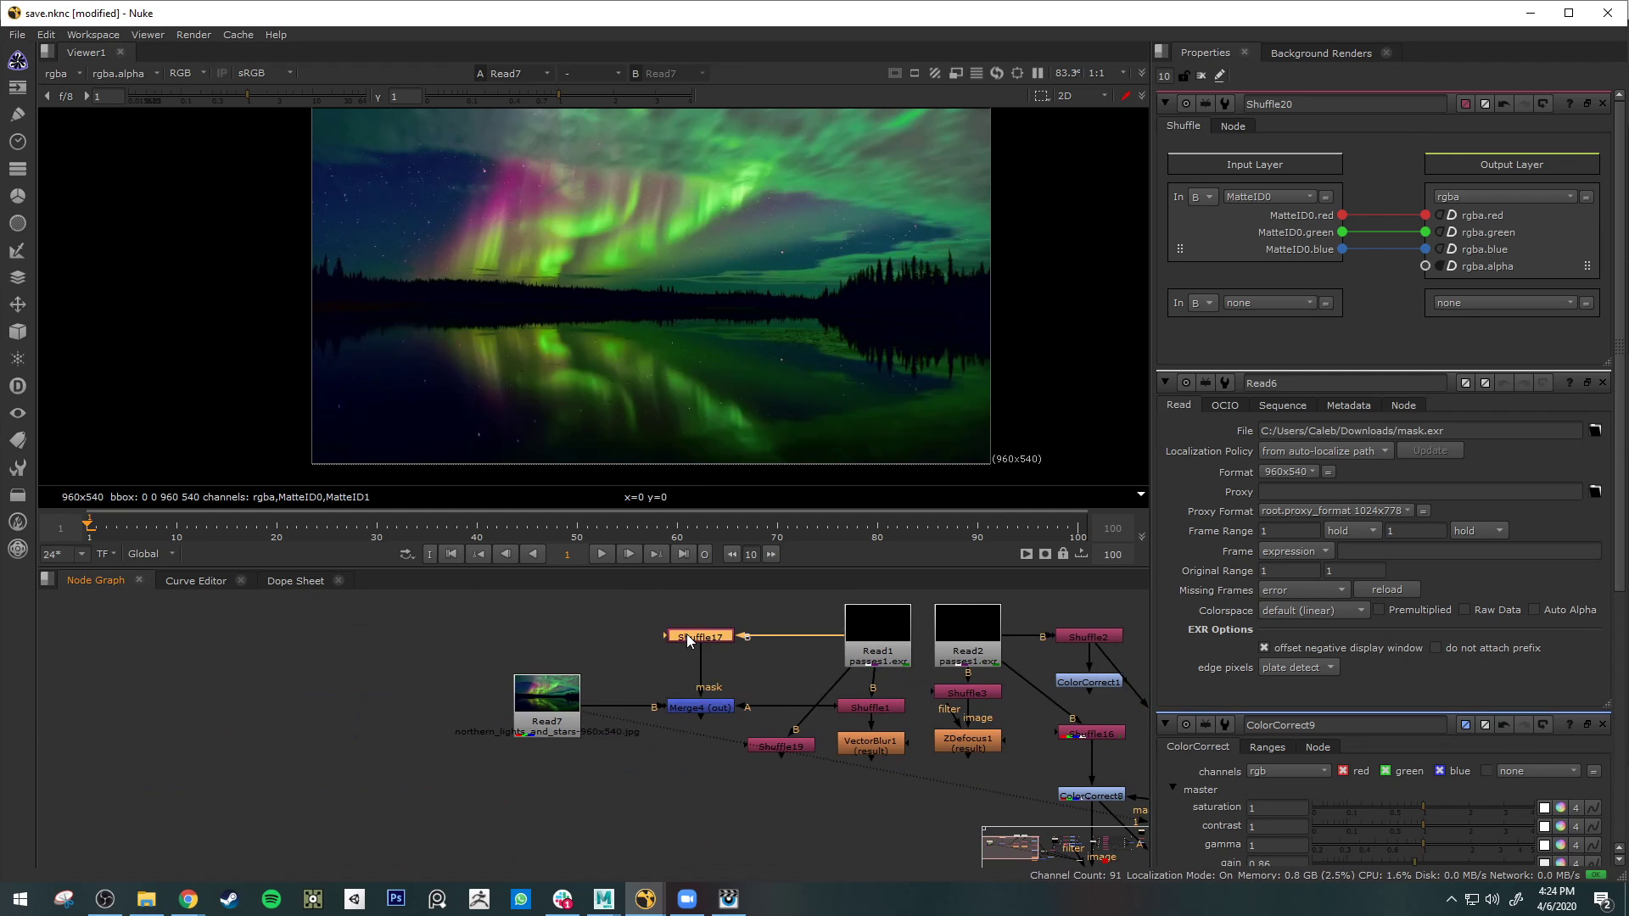
pyautogui.press('1')
pyautogui.click(706, 711)
pyautogui.press('1')
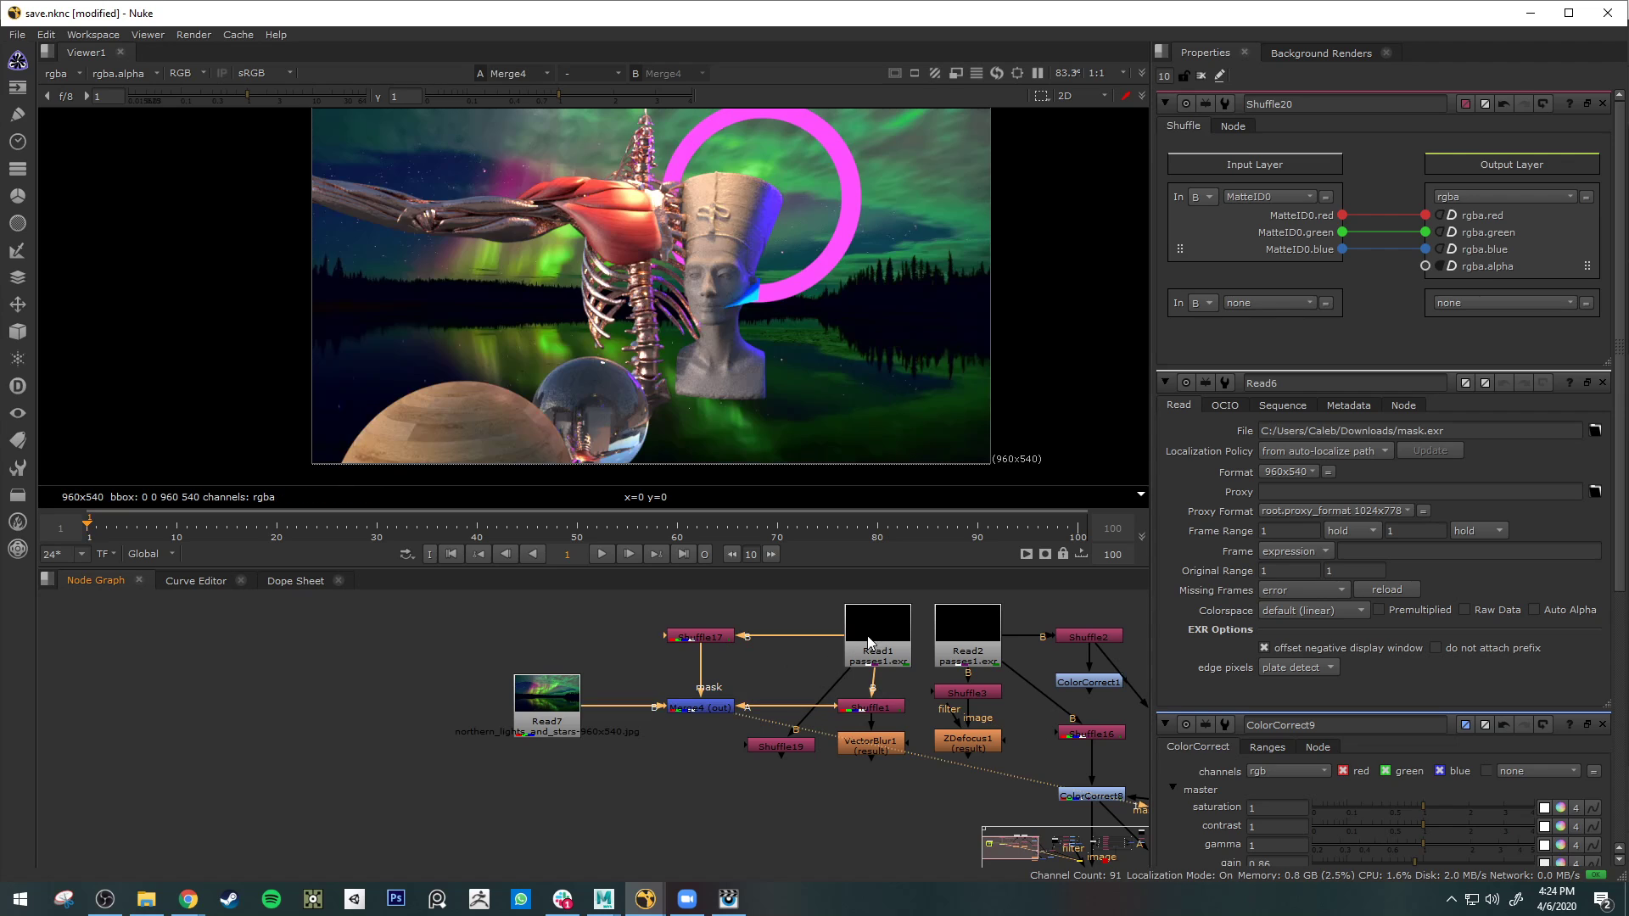
# - Compare the Shuffle17 mask with the masked composite from Merge4
pyautogui.click(721, 636)
pyautogui.press('1')
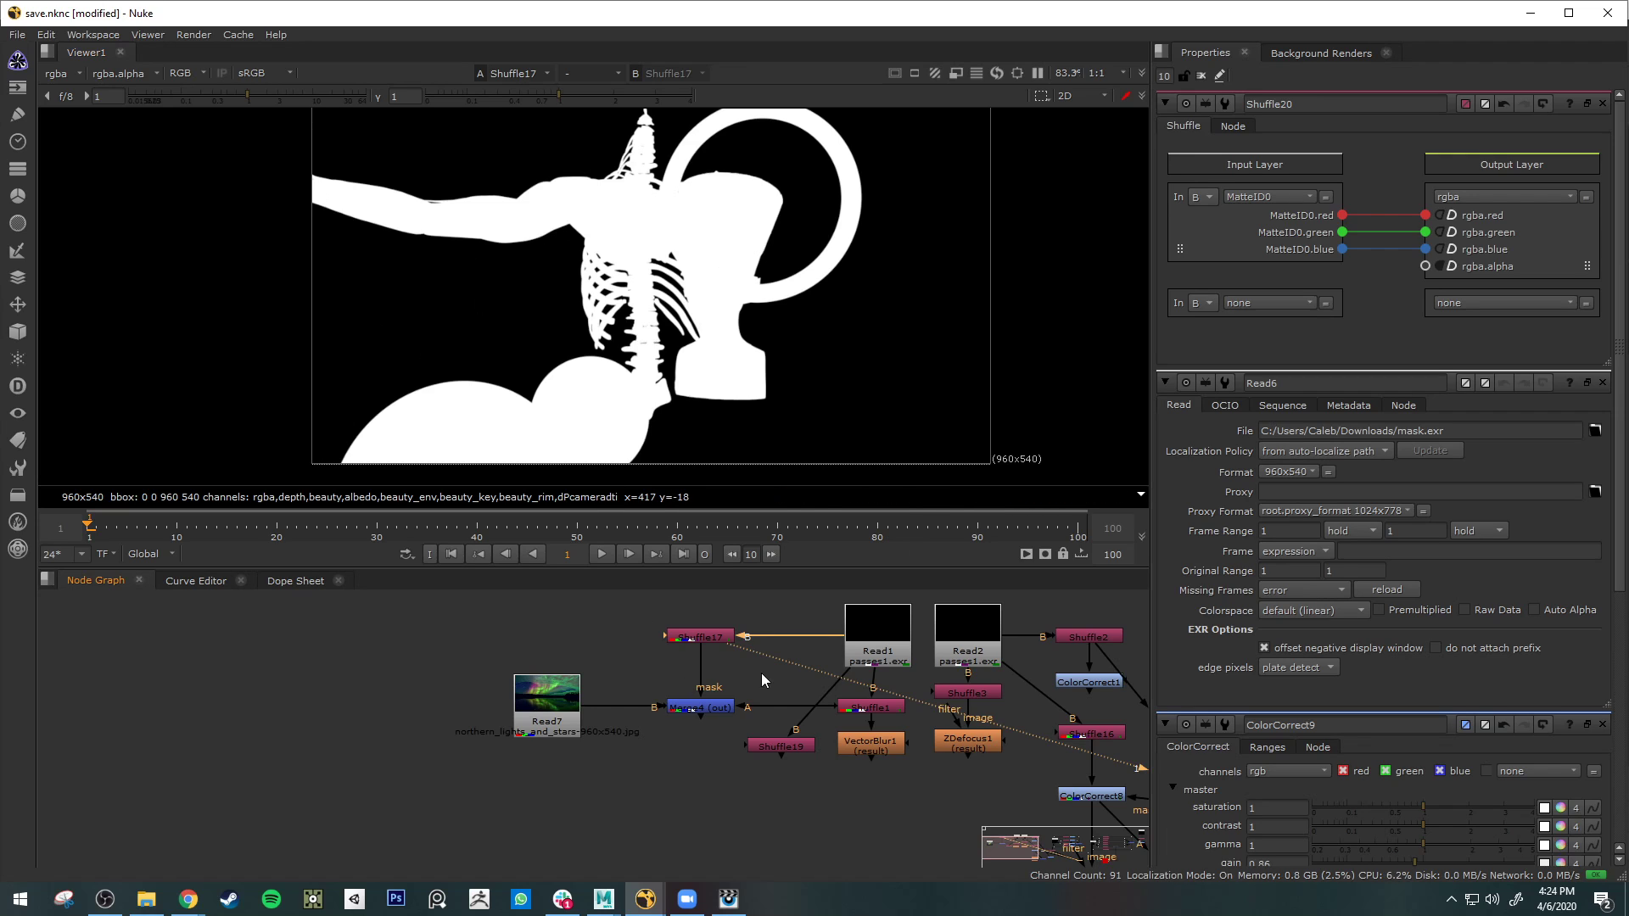
pyautogui.click(716, 709)
pyautogui.press('1')
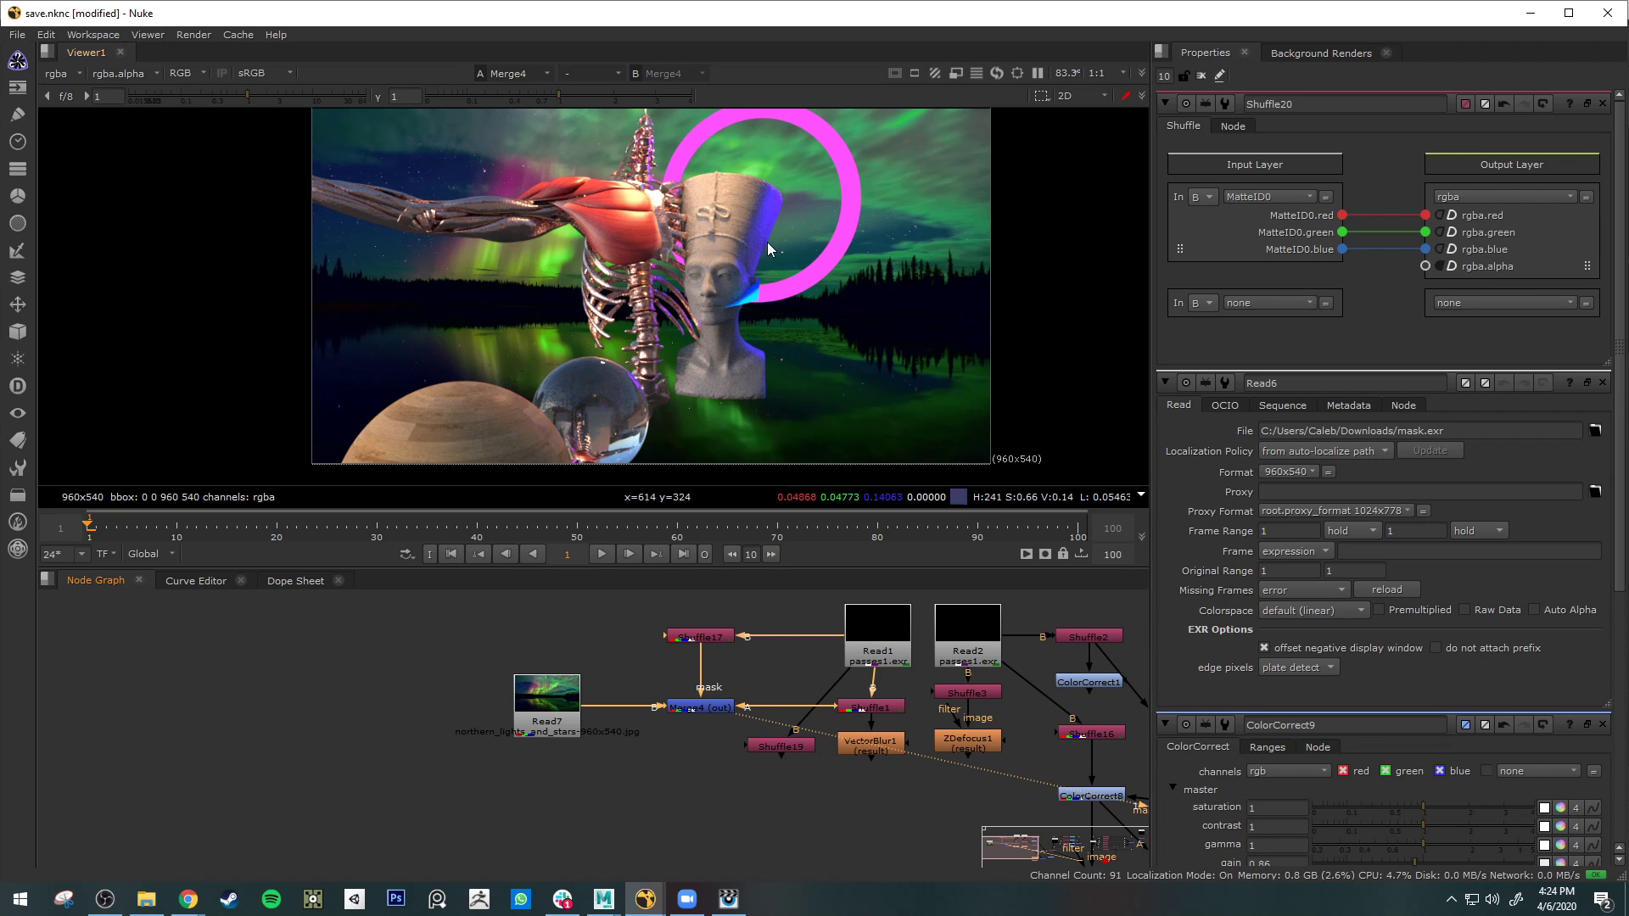
# - Return to the mask branch and view the outputs of ColorCorrect9, Shuffle20 and Read6 in turn
pyautogui.moveTo(904, 696); pyautogui.dragTo(250, 645, button='middle')
pyautogui.moveTo(1022, 675); pyautogui.dragTo(598, 710, button='middle')
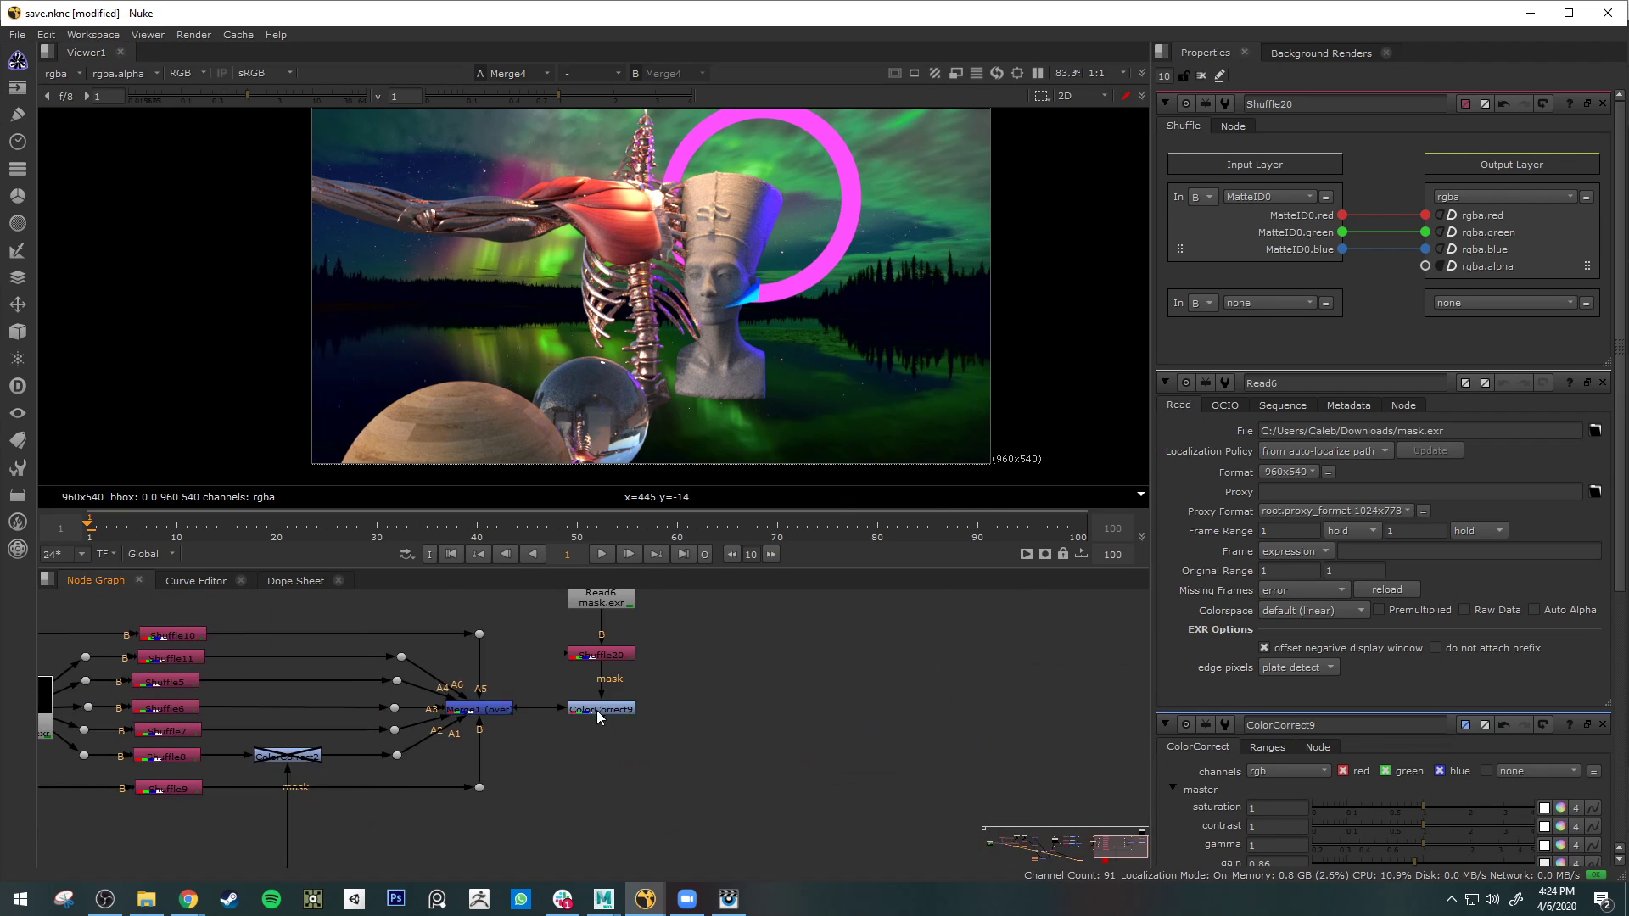
pyautogui.moveTo(768, 669)
pyautogui.mouseDown(button='middle')
pyautogui.moveTo(813, 740)
pyautogui.moveTo(772, 699)
pyautogui.mouseUp(button='middle')
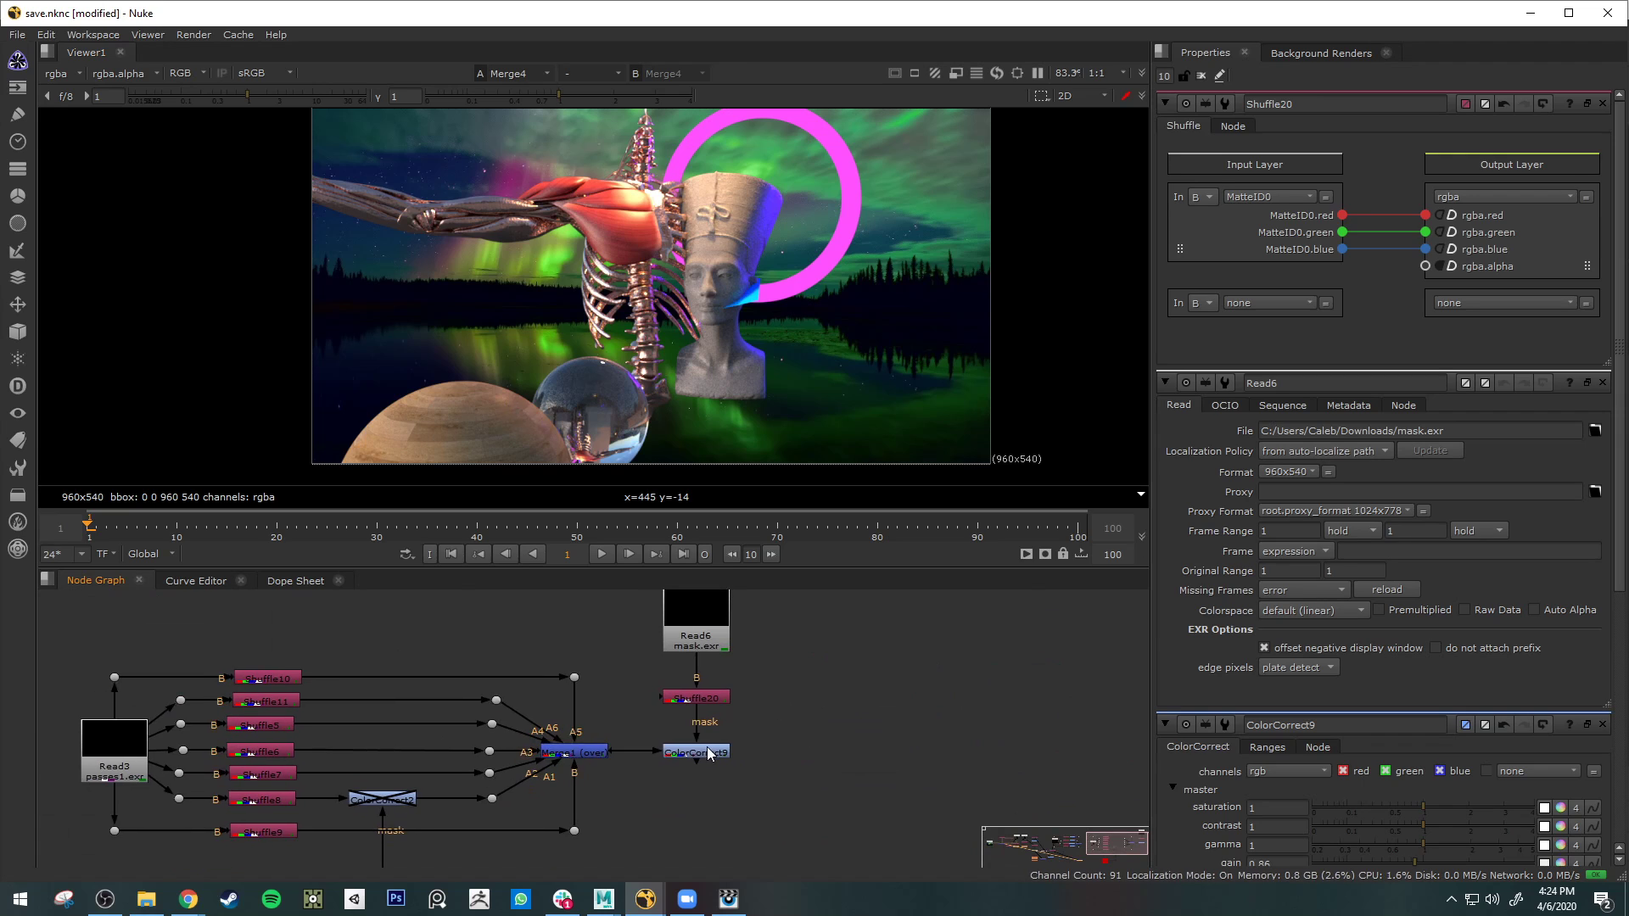
pyautogui.click(719, 755)
pyautogui.press('1')
pyautogui.click(705, 698)
pyautogui.press('1')
pyautogui.click(793, 676)
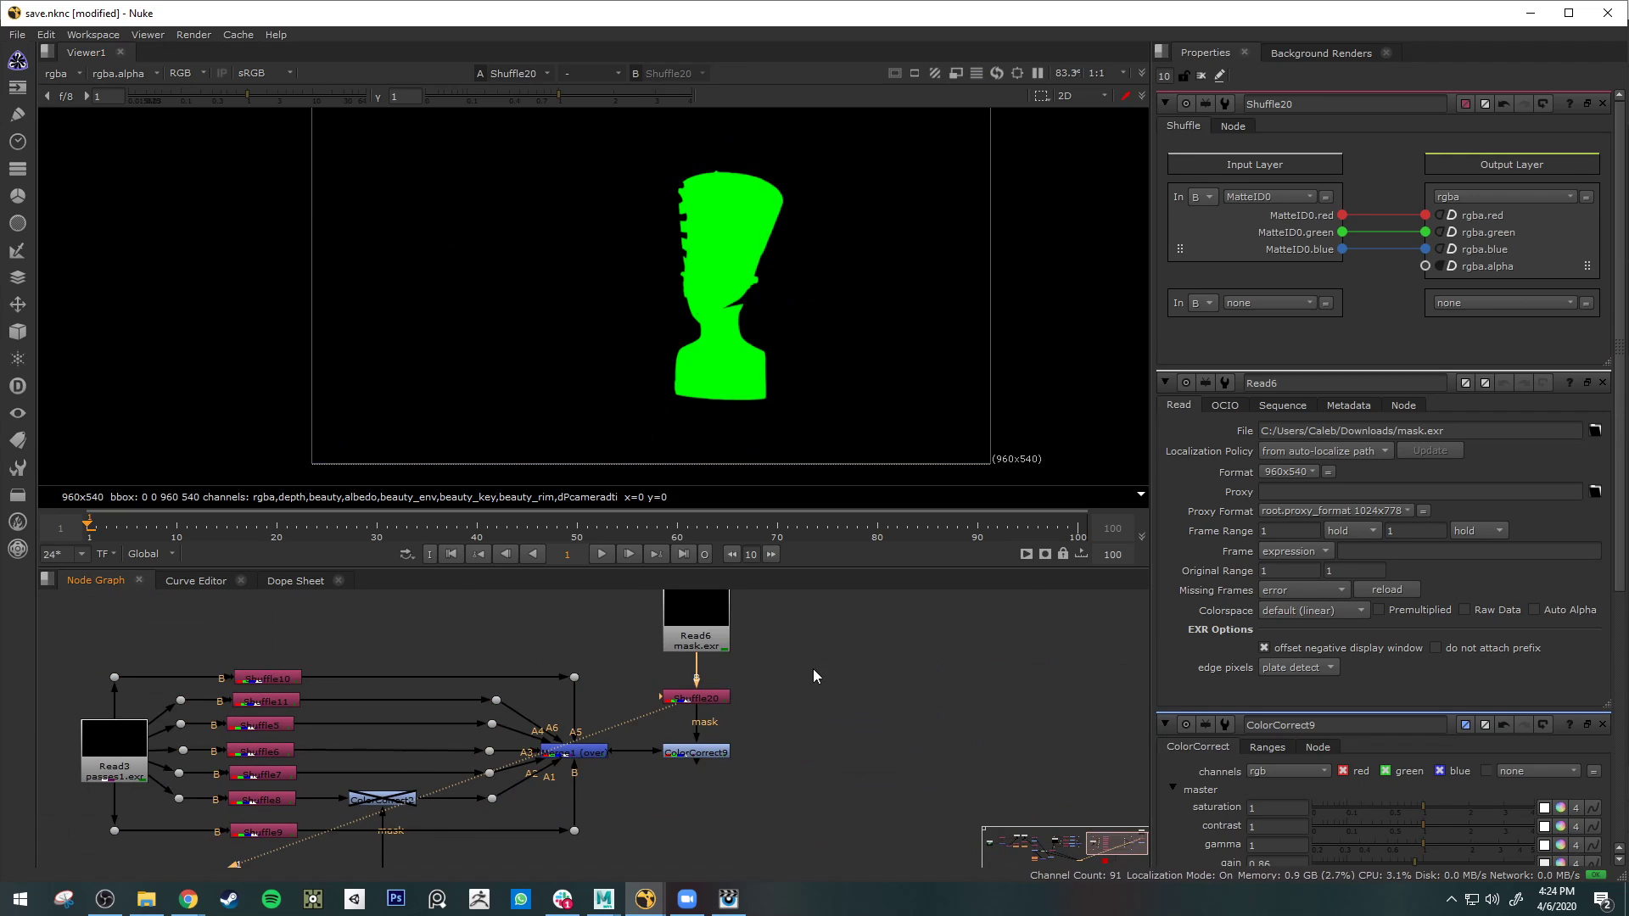
pyautogui.moveTo(834, 665); pyautogui.dragTo(825, 720, button='middle')
pyautogui.click(695, 684)
pyautogui.press('1')
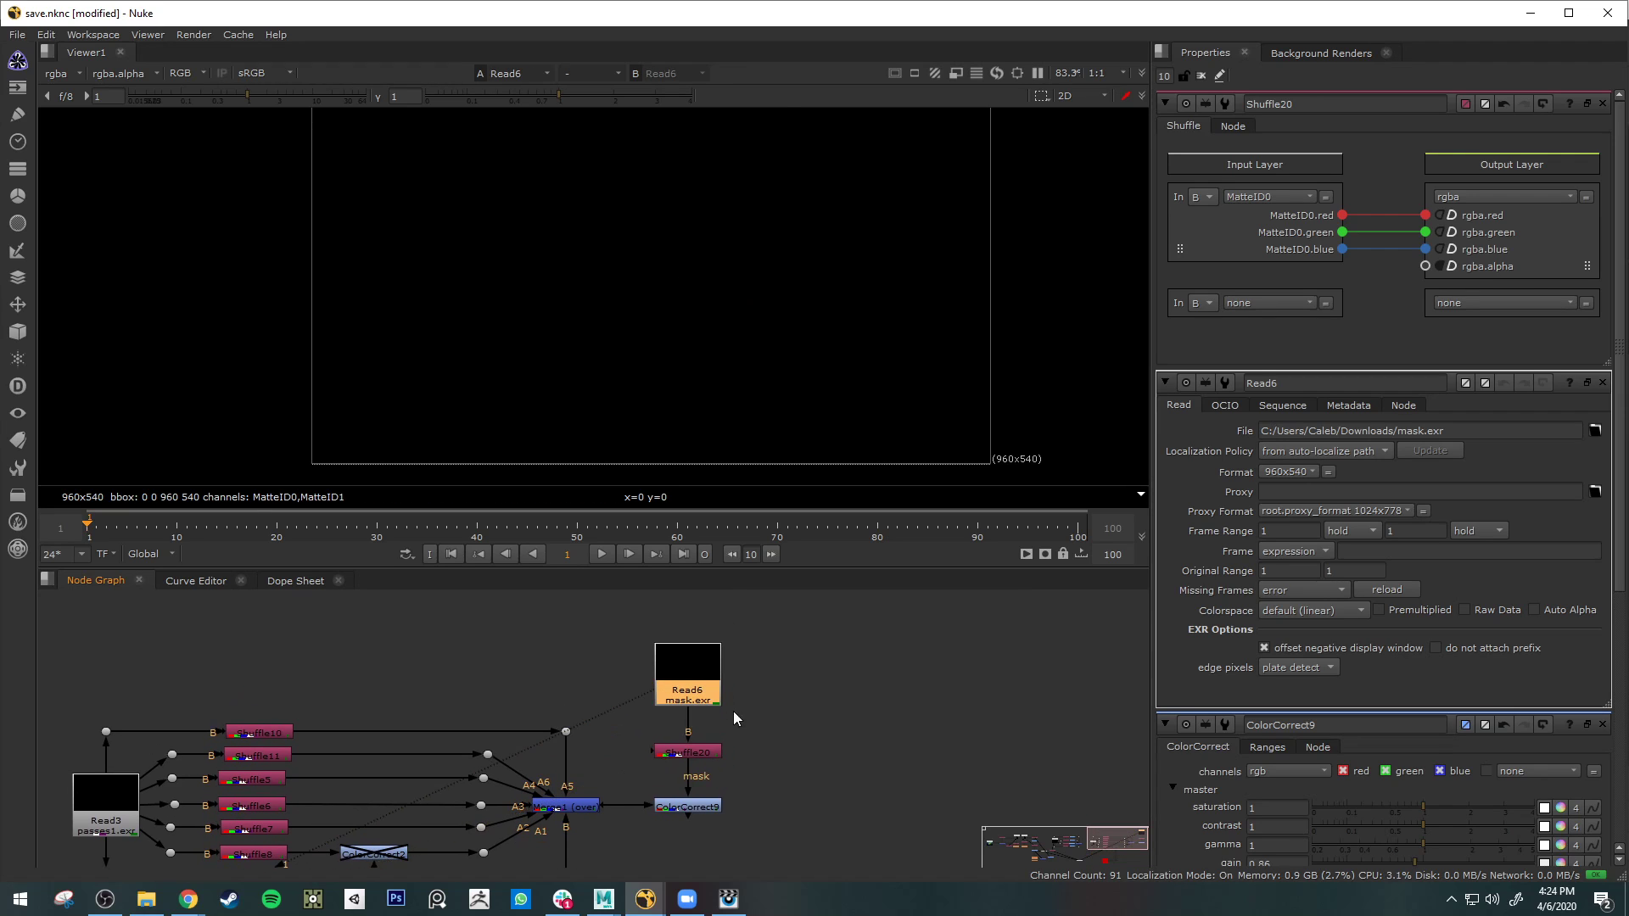
# - Display Shuffle20's output again and inspect the bust's matte up close
pyautogui.scroll(-3, 699, 690)
pyautogui.moveTo(699, 692); pyautogui.dragTo(831, 731, button='middle')
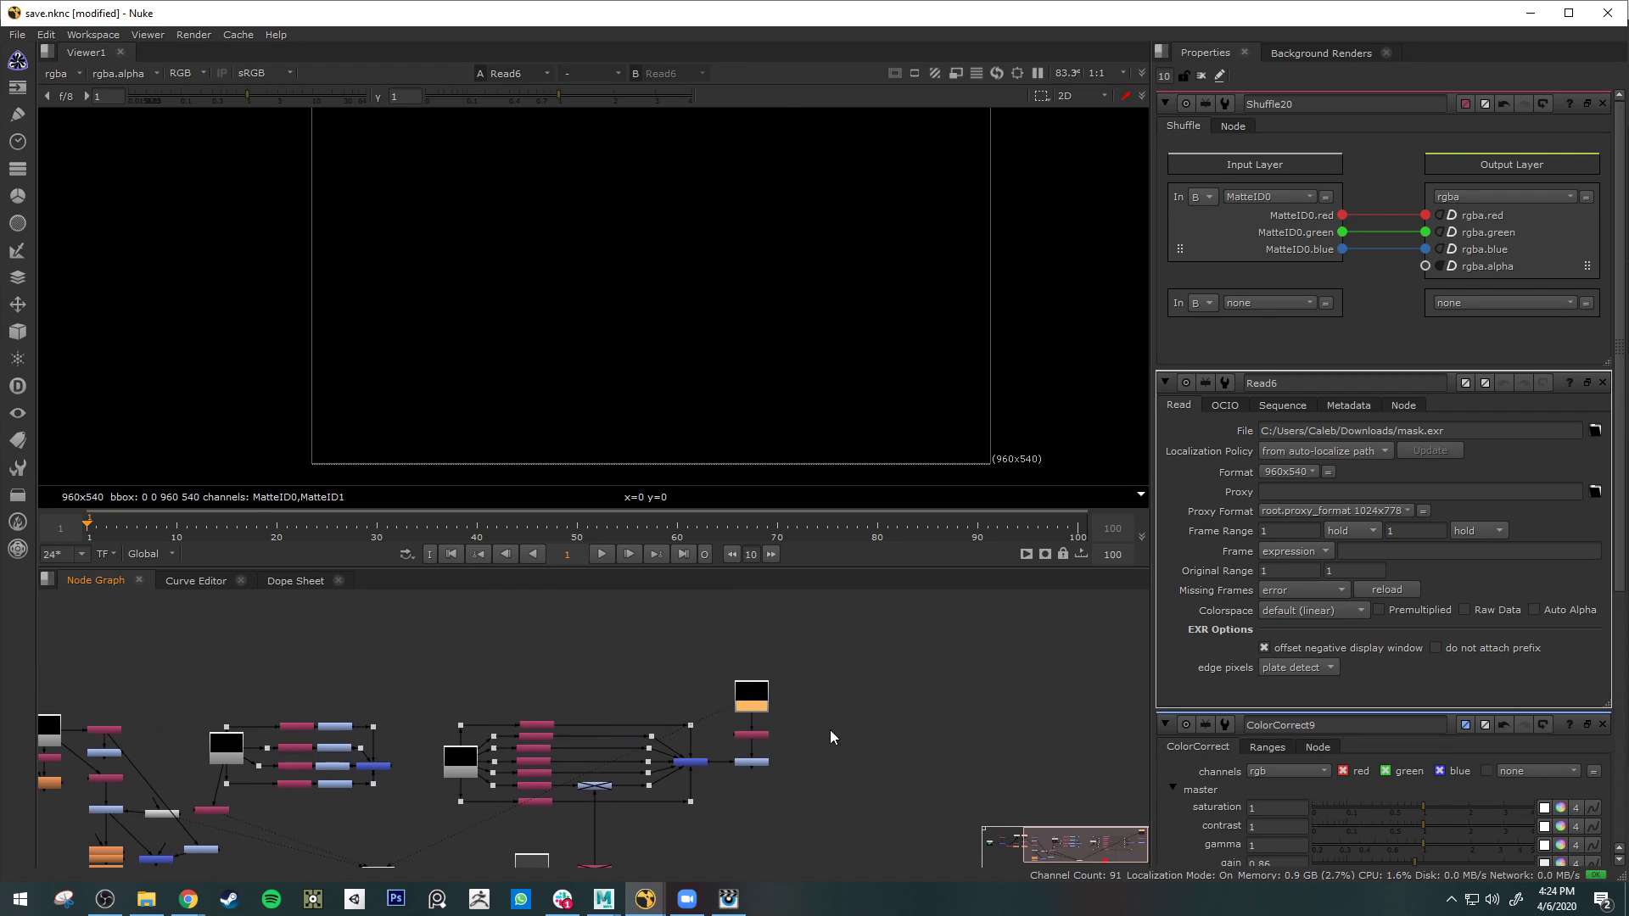
pyautogui.click(750, 735)
pyautogui.press('1')
pyautogui.scroll(-1, 756, 368)
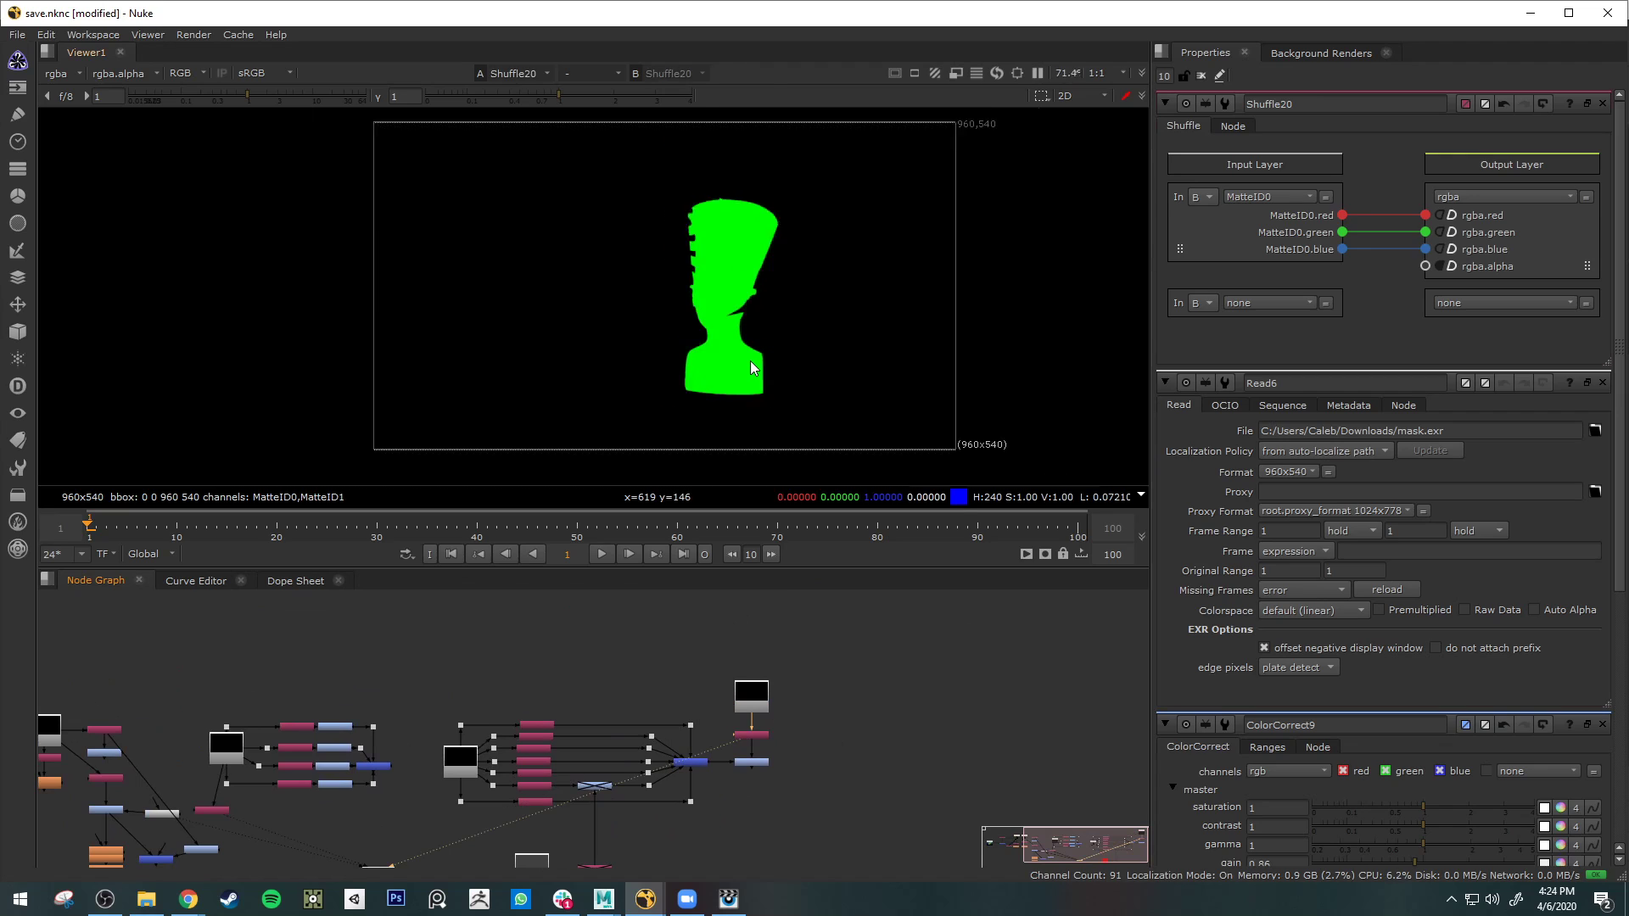
pyautogui.scroll(2, 751, 368)
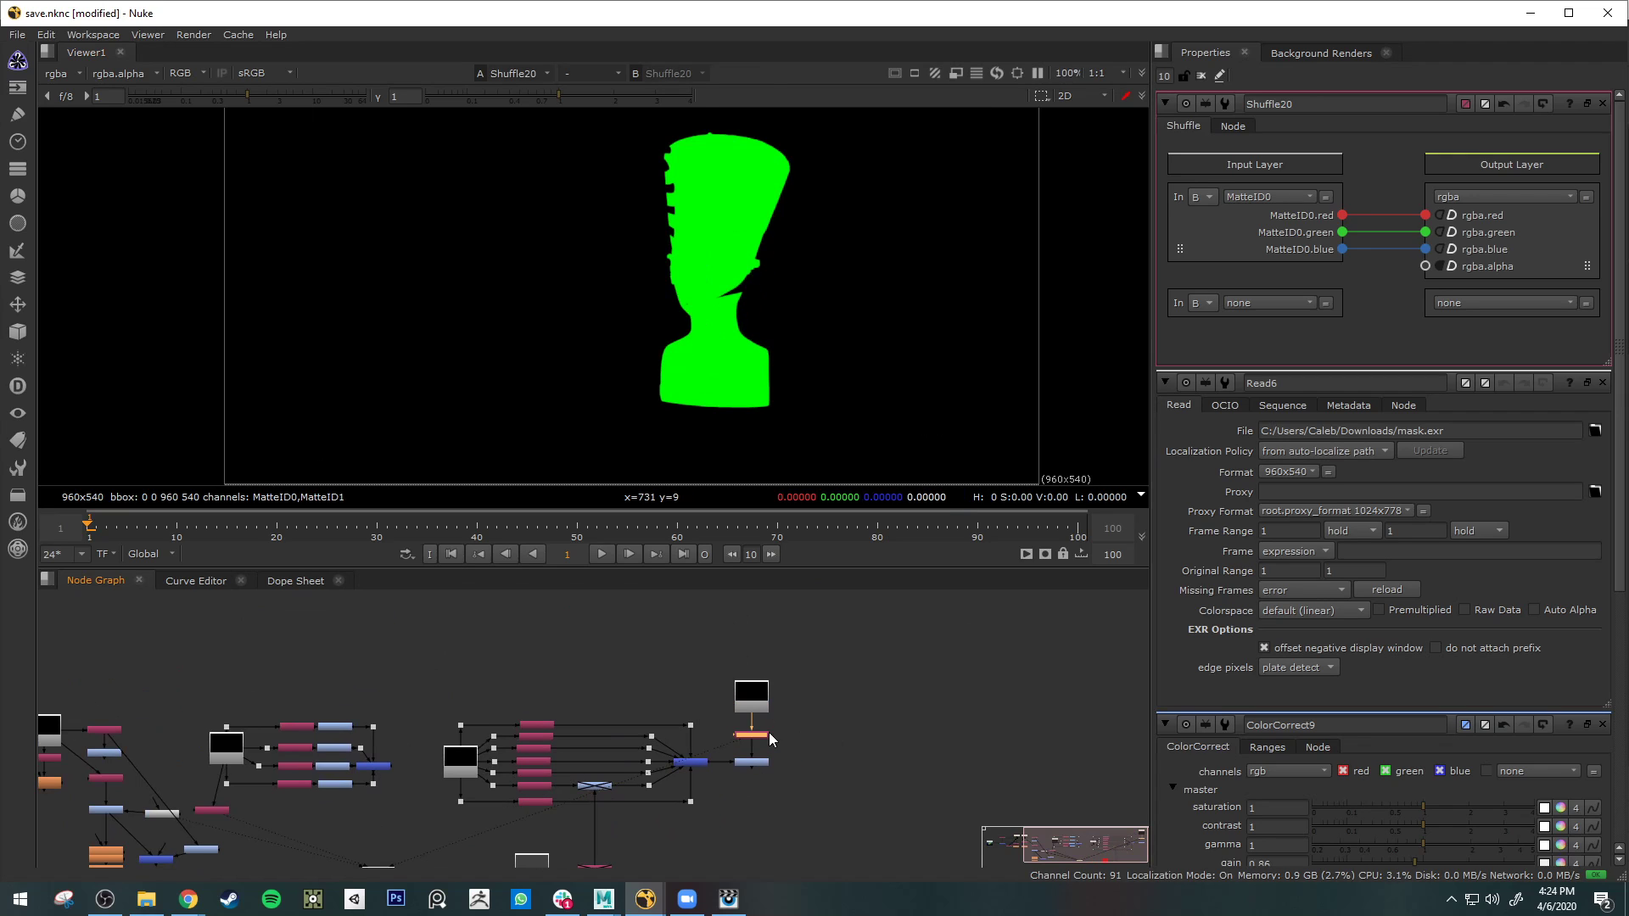
# - Bring up Read6, inspect the matte colors from Shuffle20 and look over the cache-clearing commands
pyautogui.click(758, 698)
pyautogui.doubleClick(759, 697)
pyautogui.scroll(5, 777, 710)
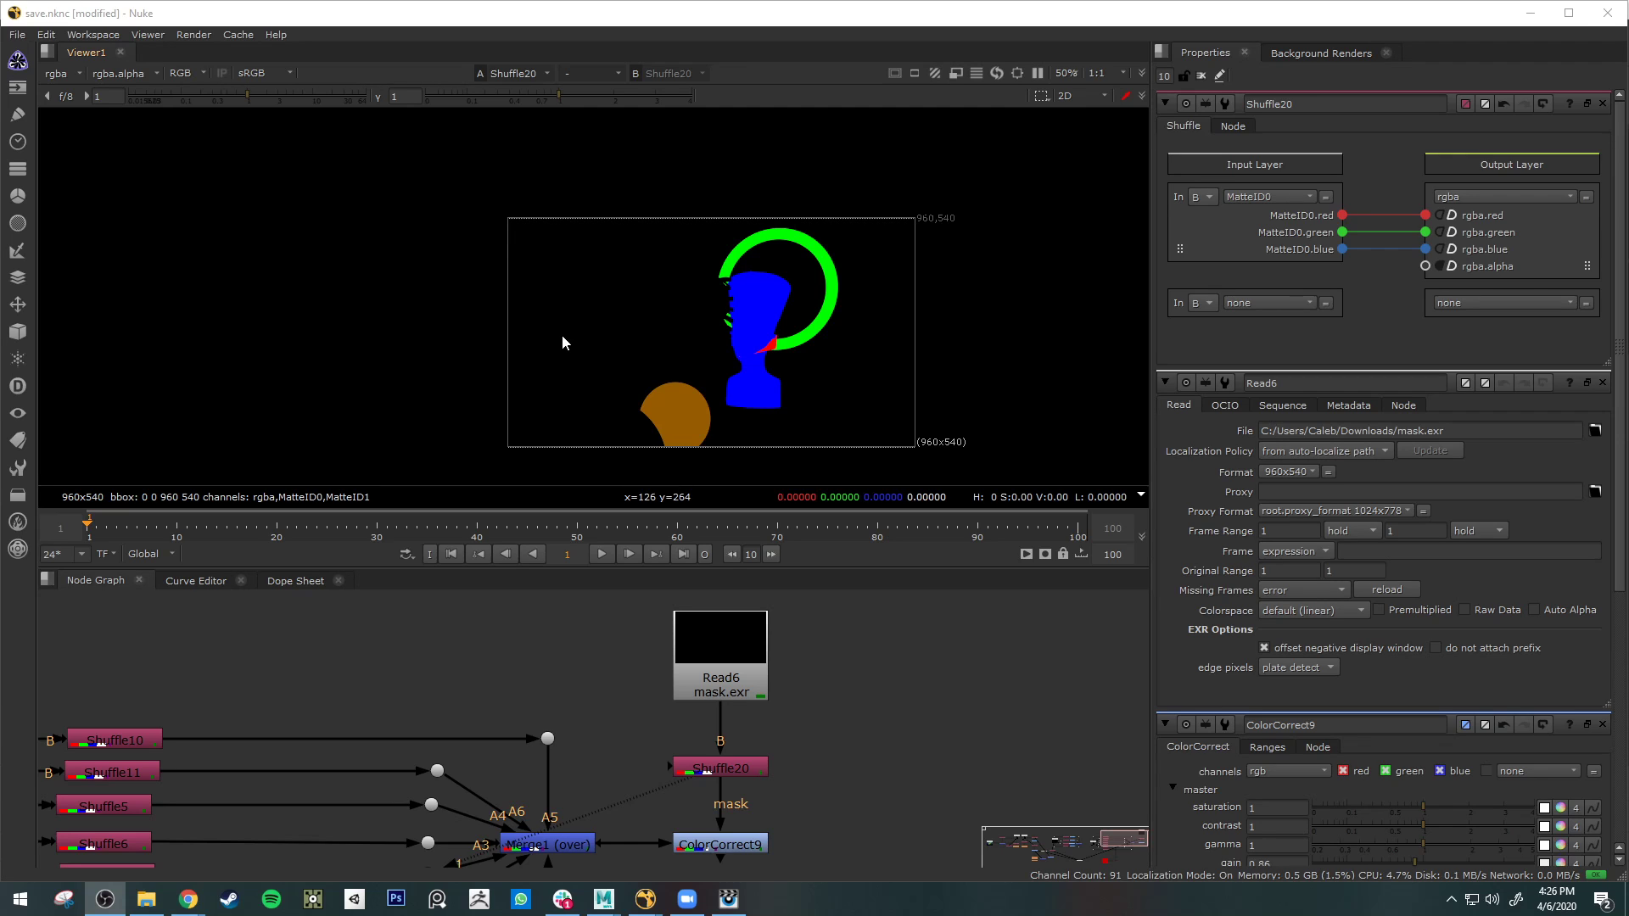
pyautogui.scroll(2, 714, 348)
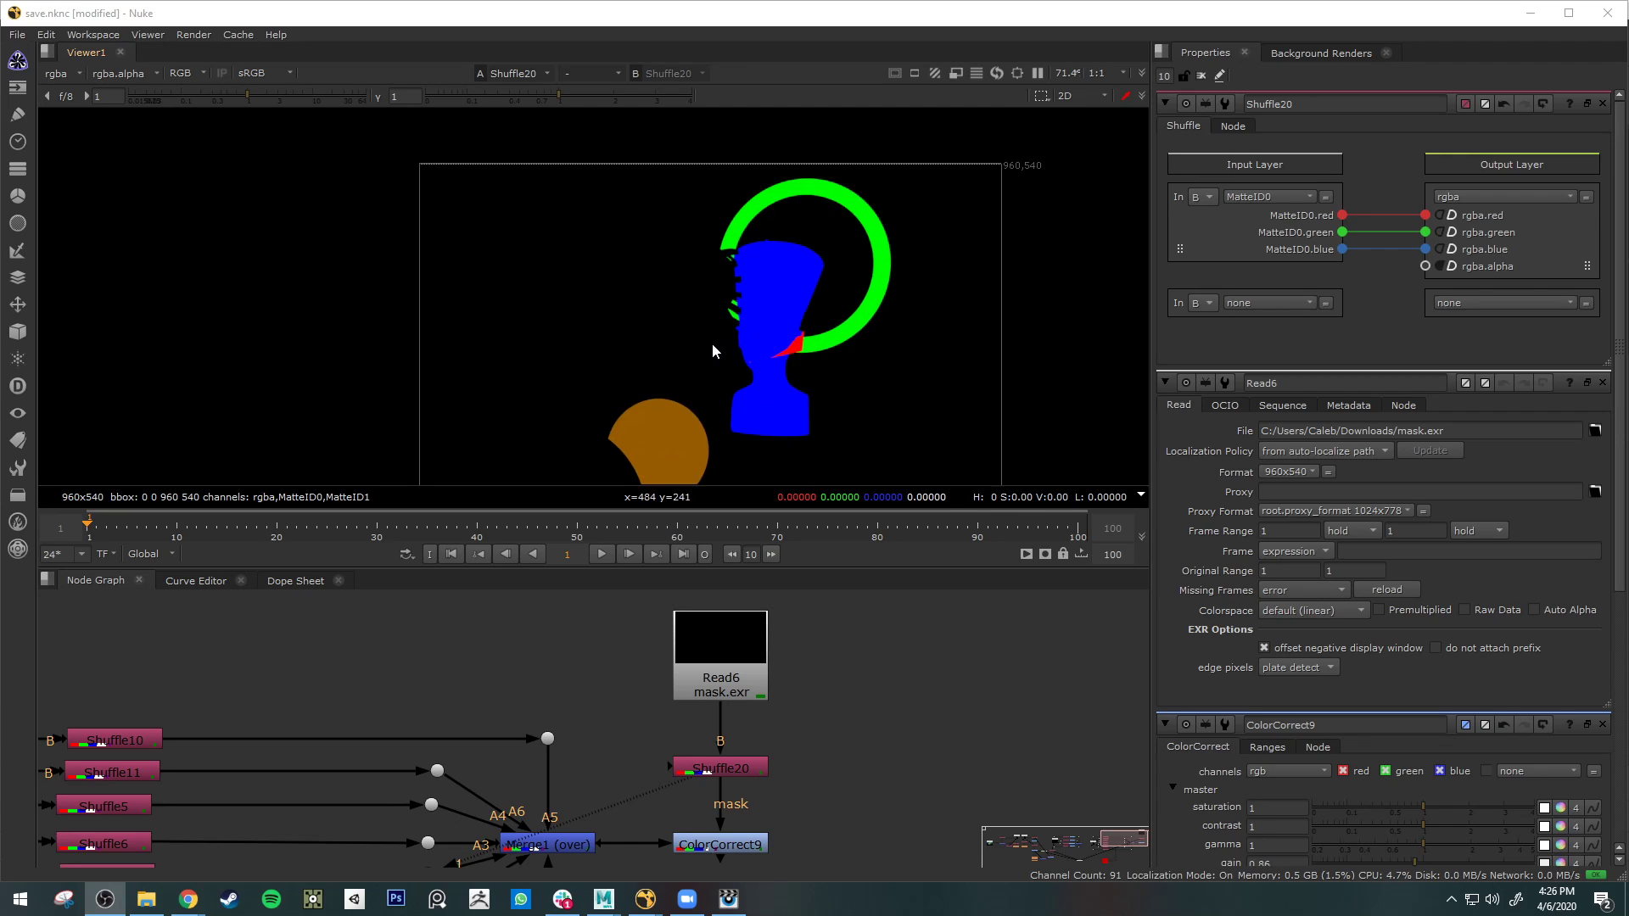
pyautogui.click(237, 35)
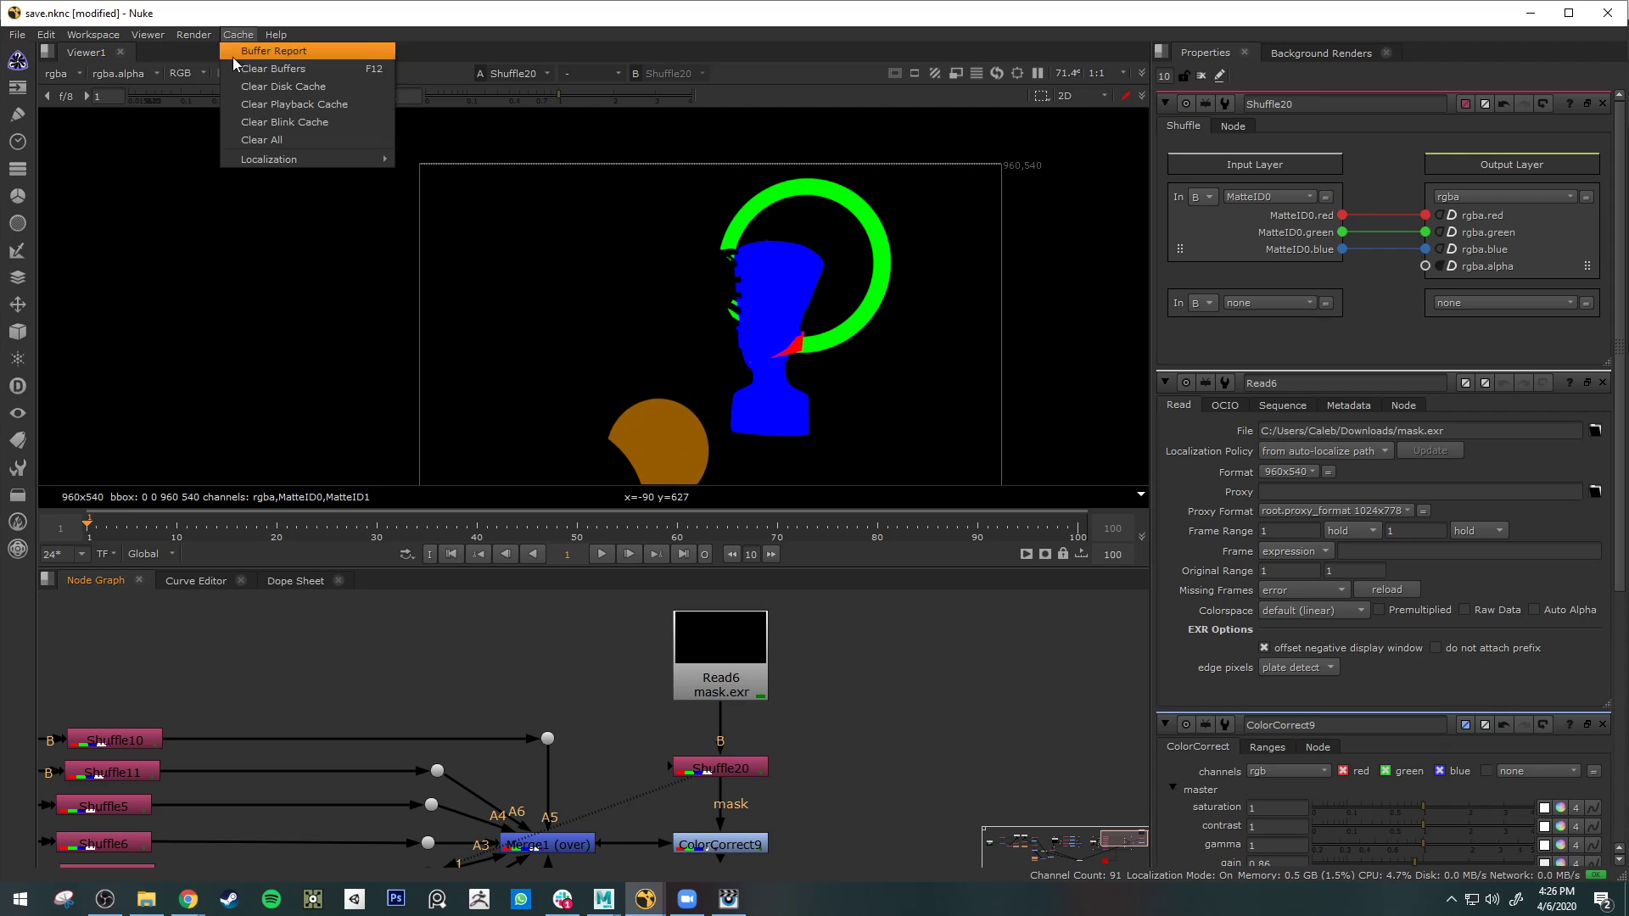
pyautogui.click(1000, 731)
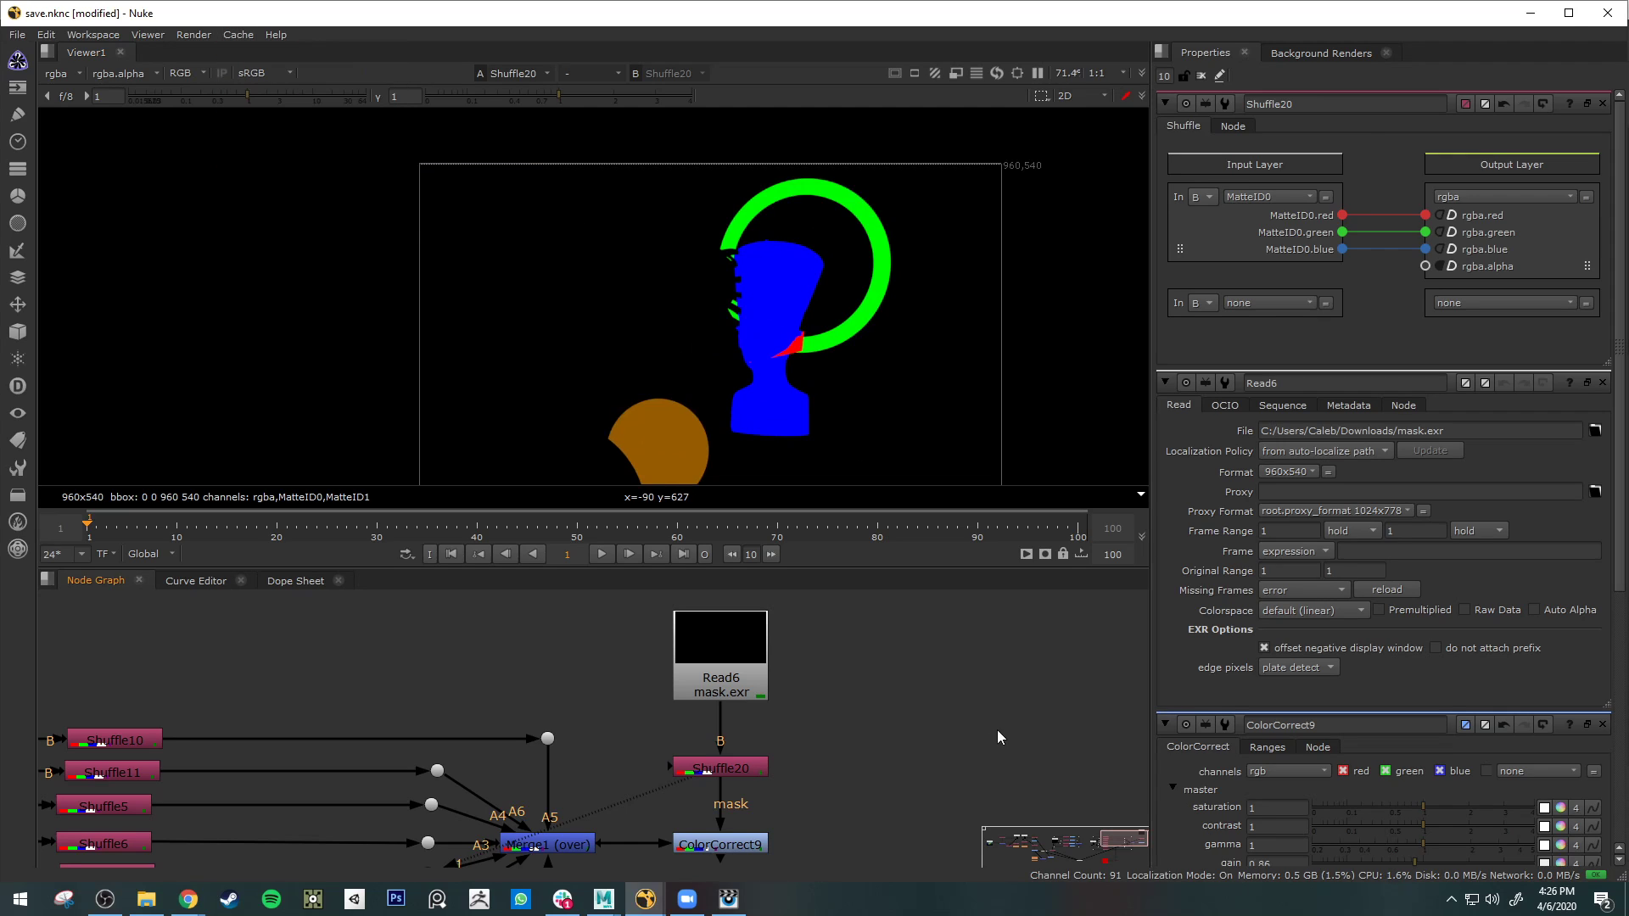
# - Route MatteID0.blue to the red, green, blue and alpha outputs of Shuffle20 to isolate the bust's matte
pyautogui.moveTo(994, 714); pyautogui.dragTo(972, 684, button='middle')
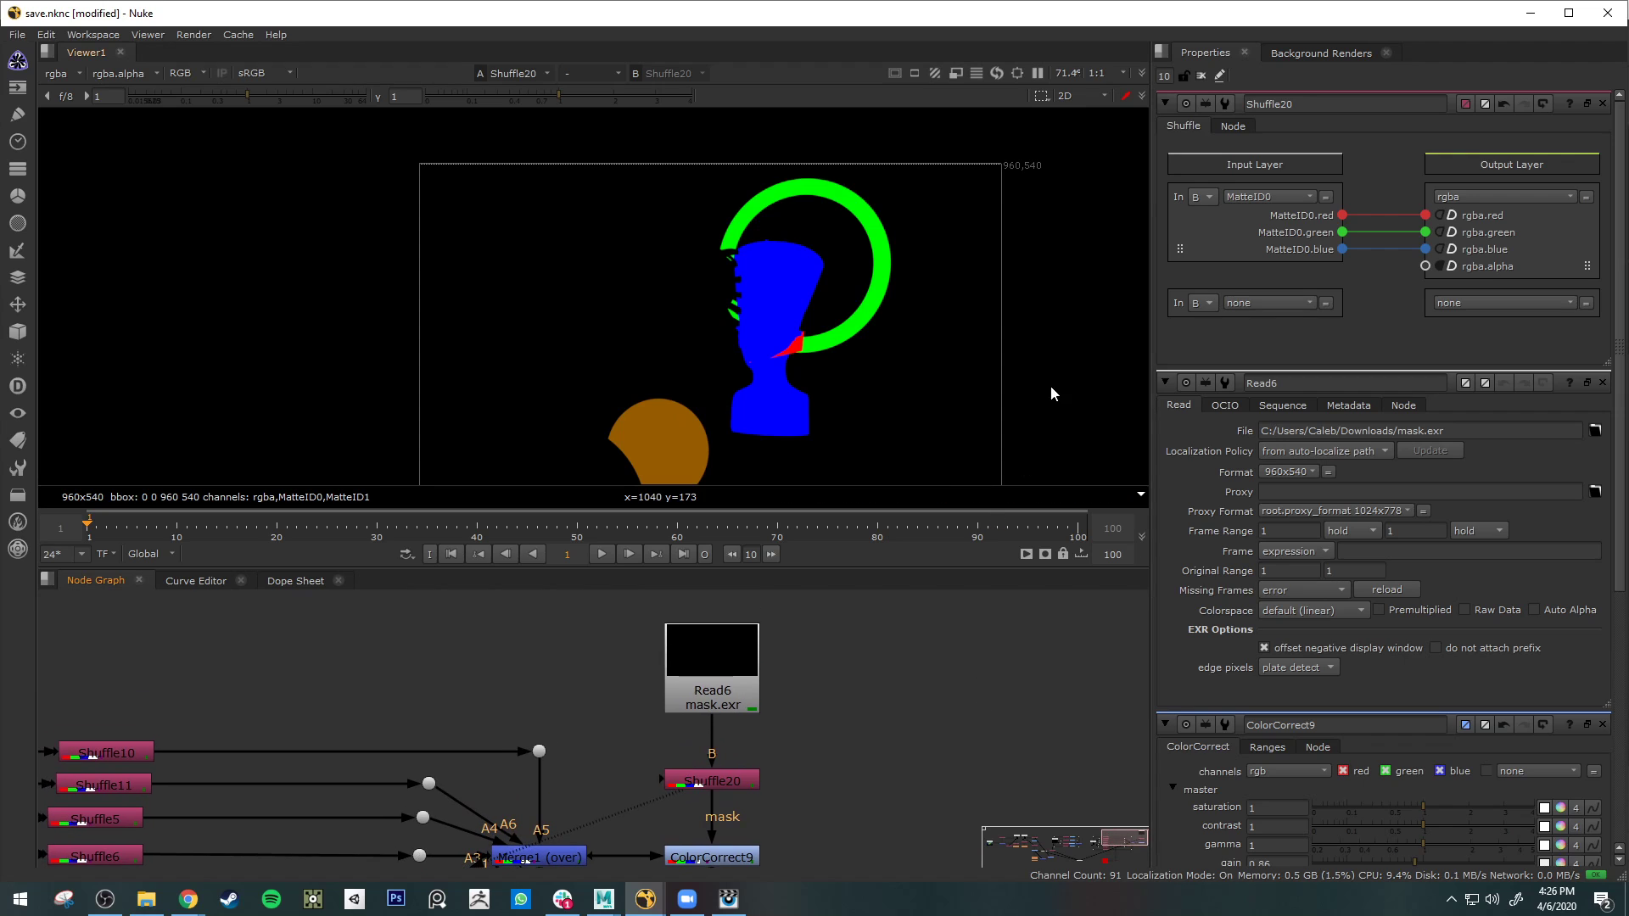
pyautogui.scroll(2, 1050, 386)
pyautogui.scroll(-3, 1041, 336)
pyautogui.moveTo(1022, 397); pyautogui.dragTo(963, 356, button='middle')
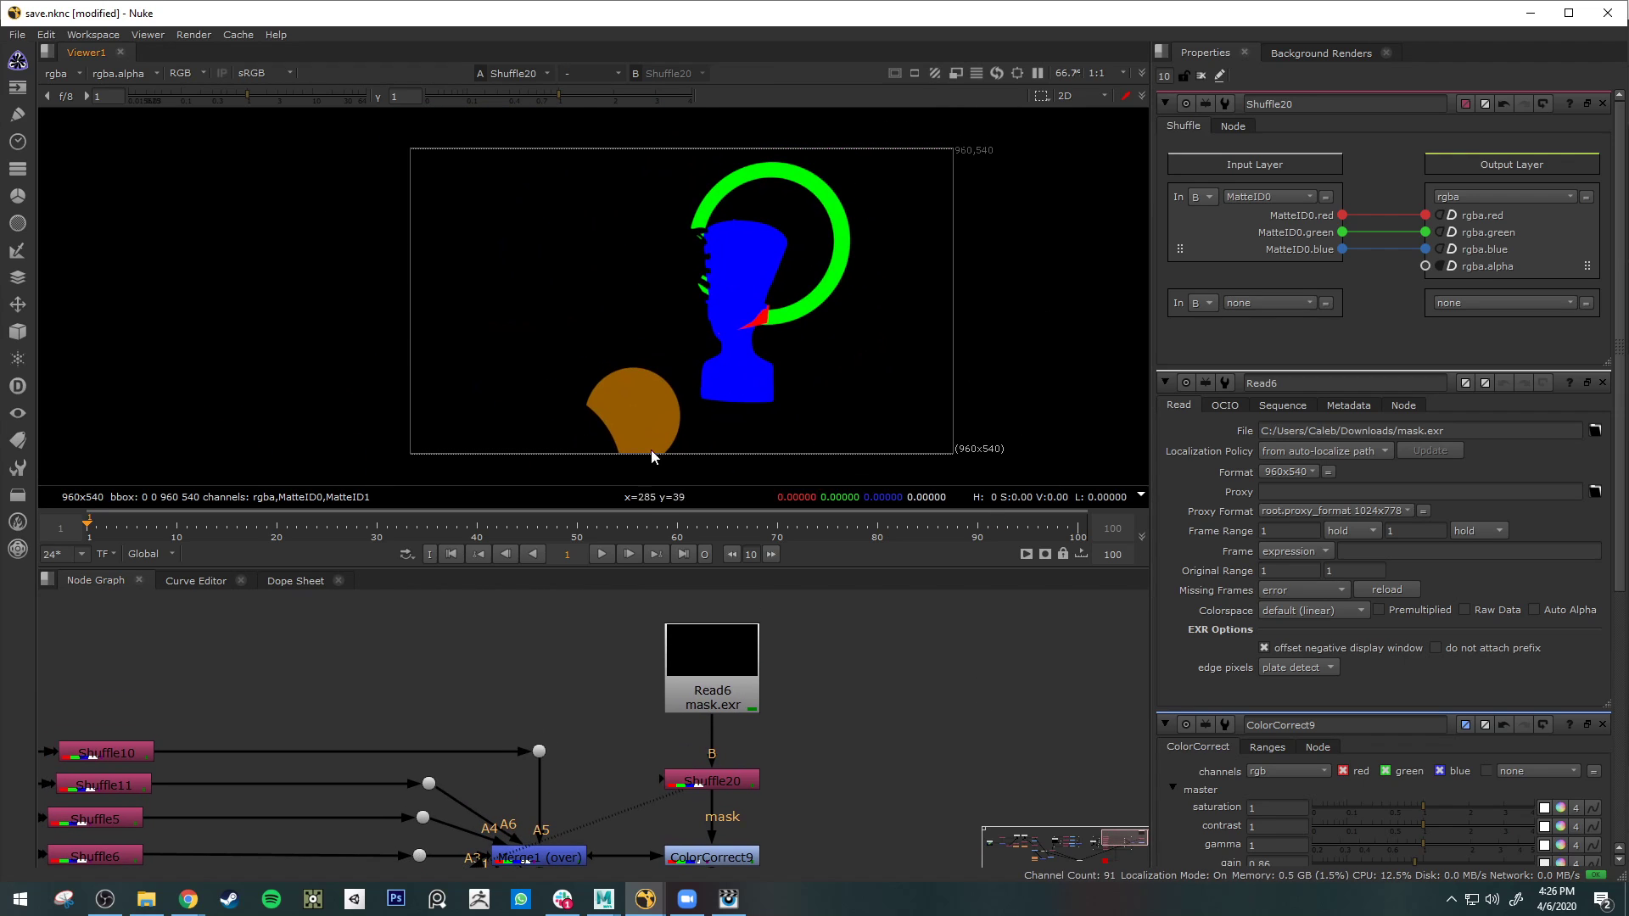
pyautogui.click(750, 783)
pyautogui.moveTo(889, 796); pyautogui.dragTo(893, 752, button='middle')
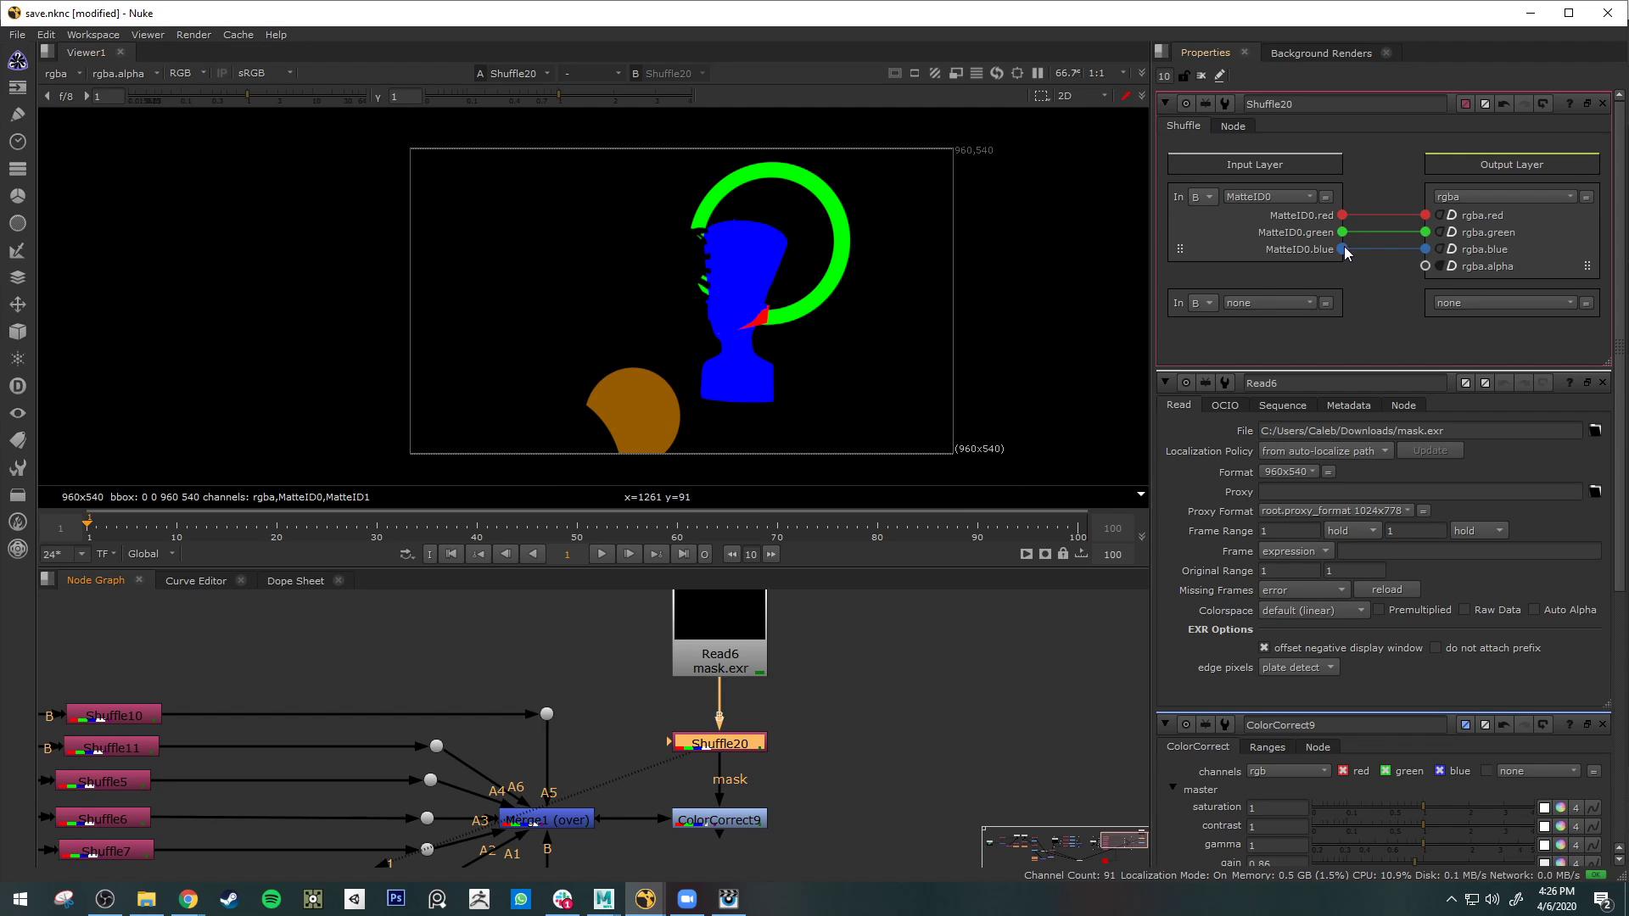
pyautogui.moveTo(1343, 250); pyautogui.dragTo(1423, 217)
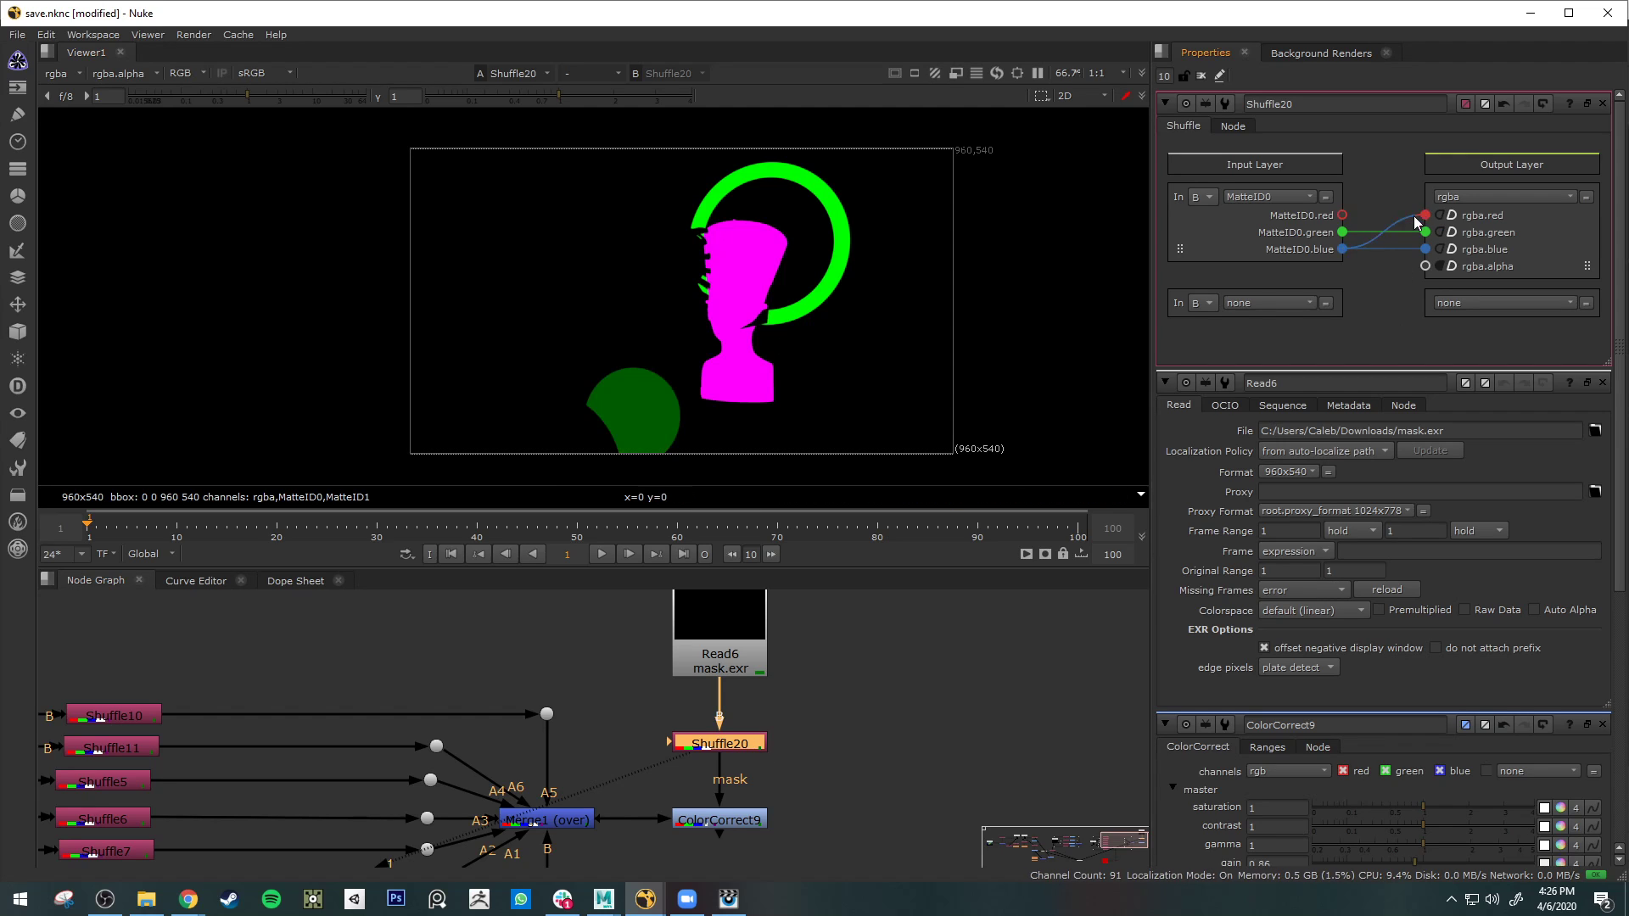
pyautogui.moveTo(1343, 249); pyautogui.dragTo(1425, 232)
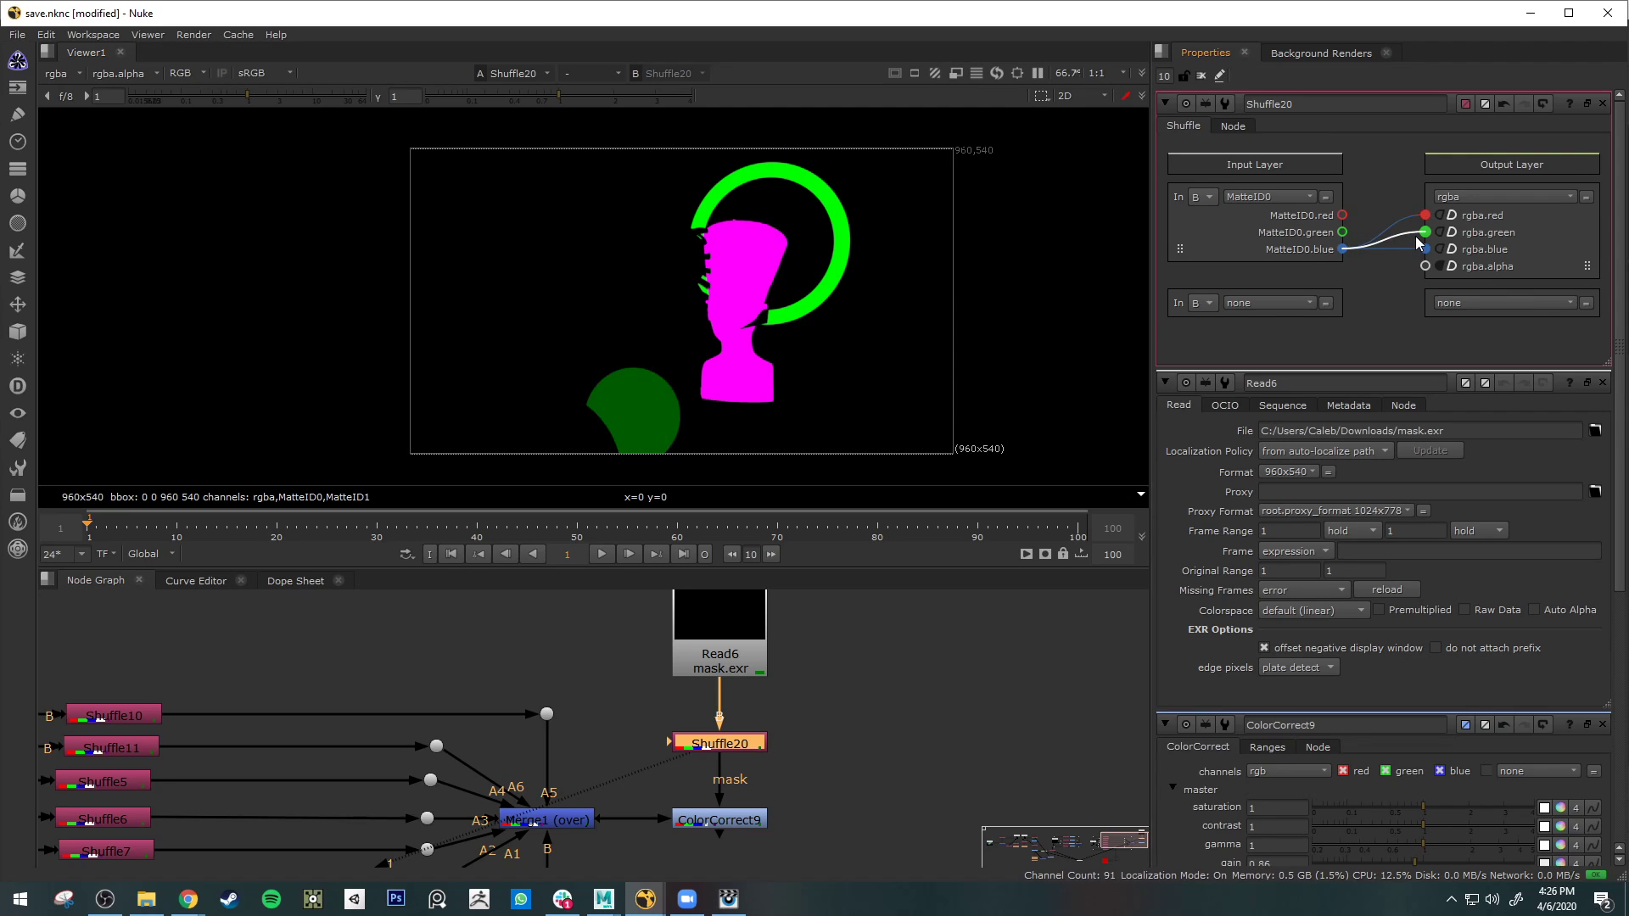
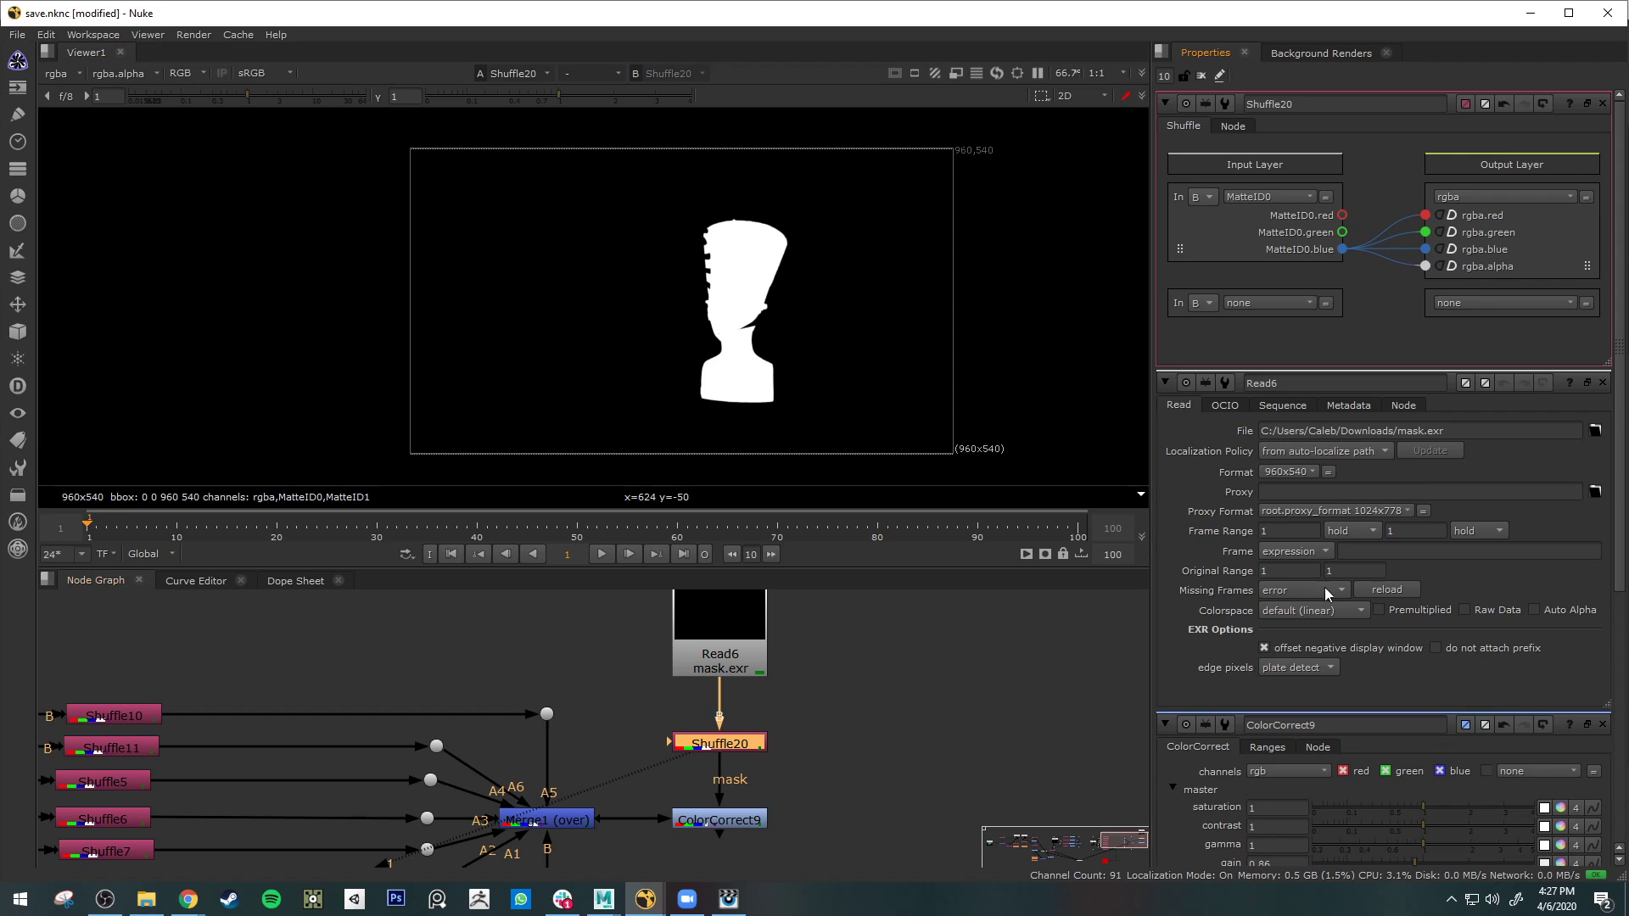
# - Try MatteID0.green in Shuffle20's color outputs, and restore the matching red, green and blue routing with MatteID0.blue feeding alpha
pyautogui.moveTo(1342, 231); pyautogui.dragTo(1425, 266)
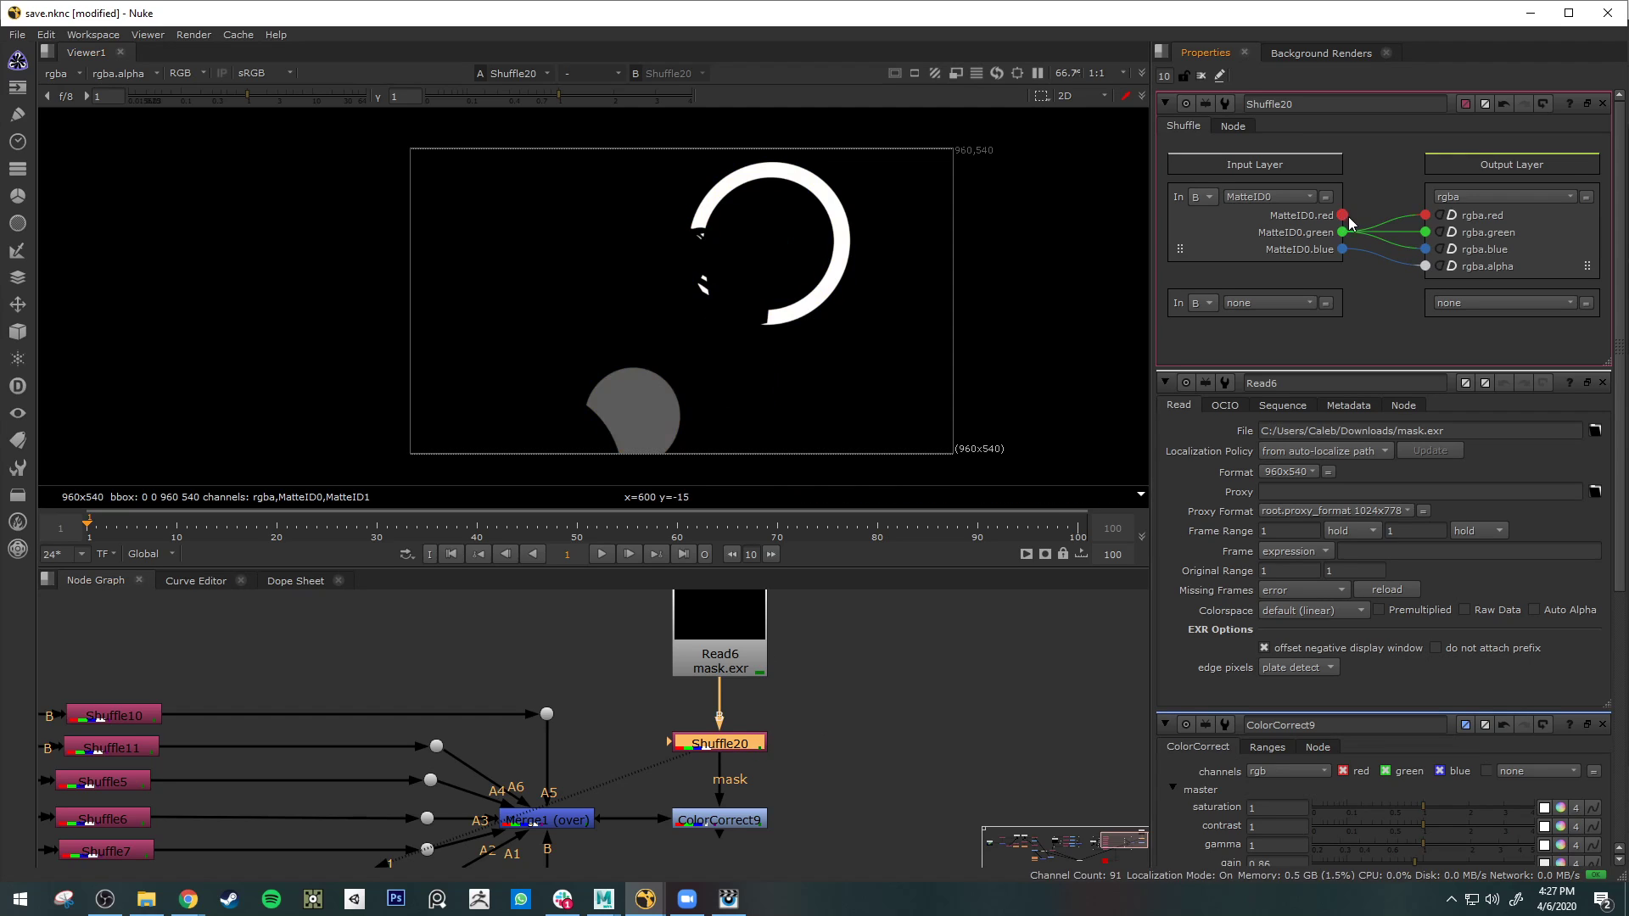
pyautogui.moveTo(1342, 215); pyautogui.dragTo(1425, 215)
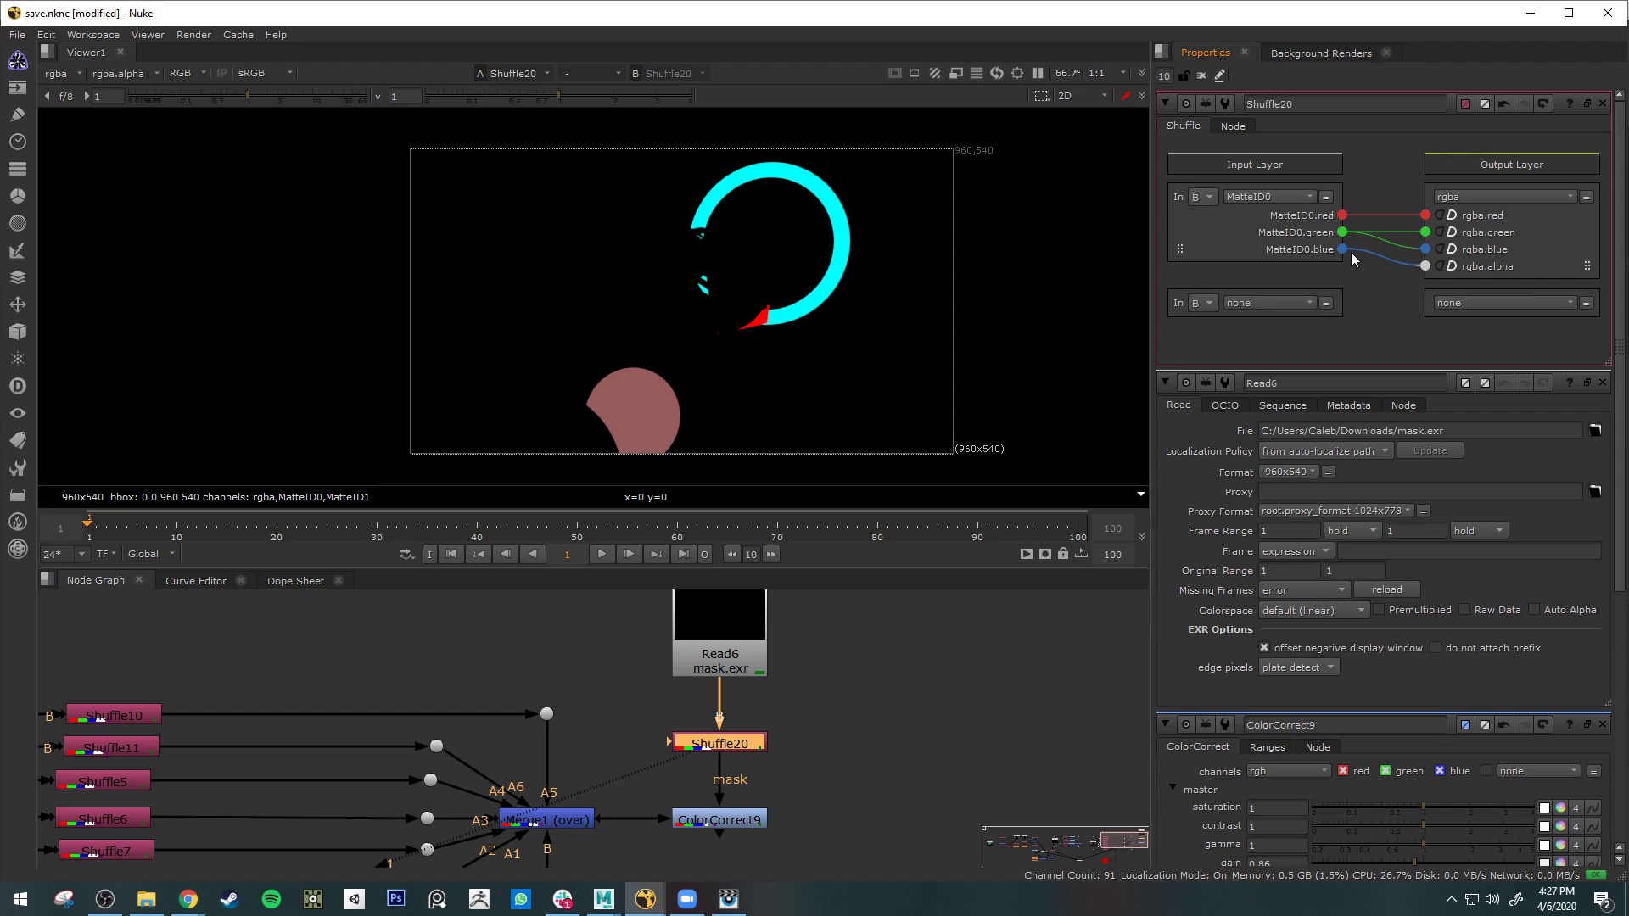
pyautogui.moveTo(1342, 249); pyautogui.dragTo(1425, 248)
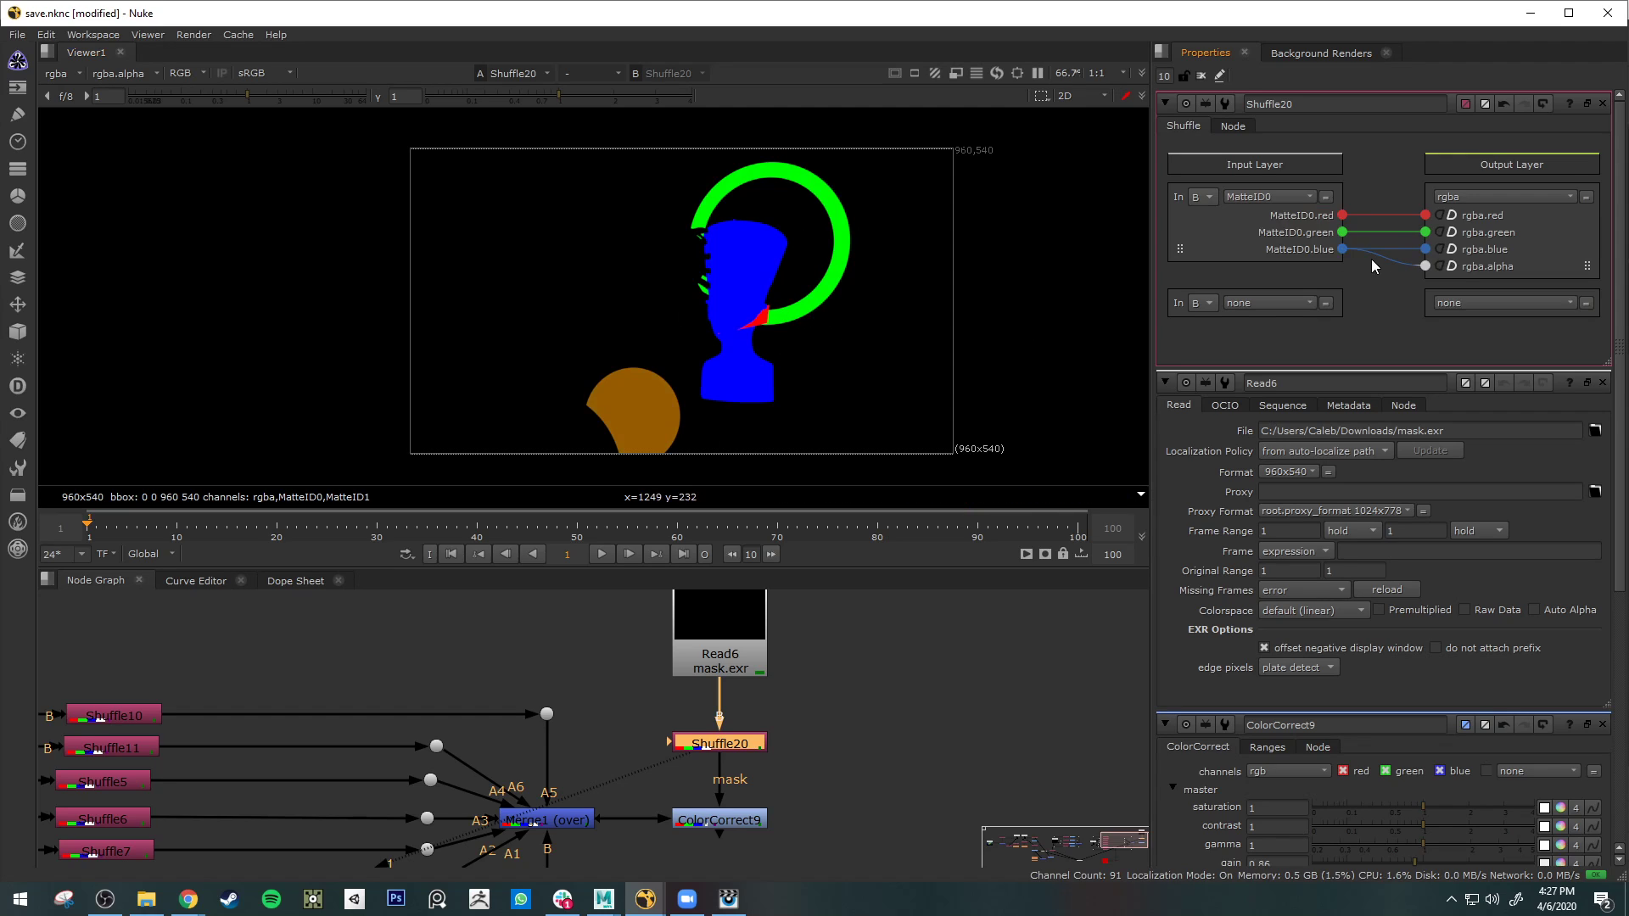
# - Try routing MatteID0.green to all four Shuffle20 outputs, and undo the routing changes
pyautogui.moveTo(1342, 231); pyautogui.dragTo(1425, 266)
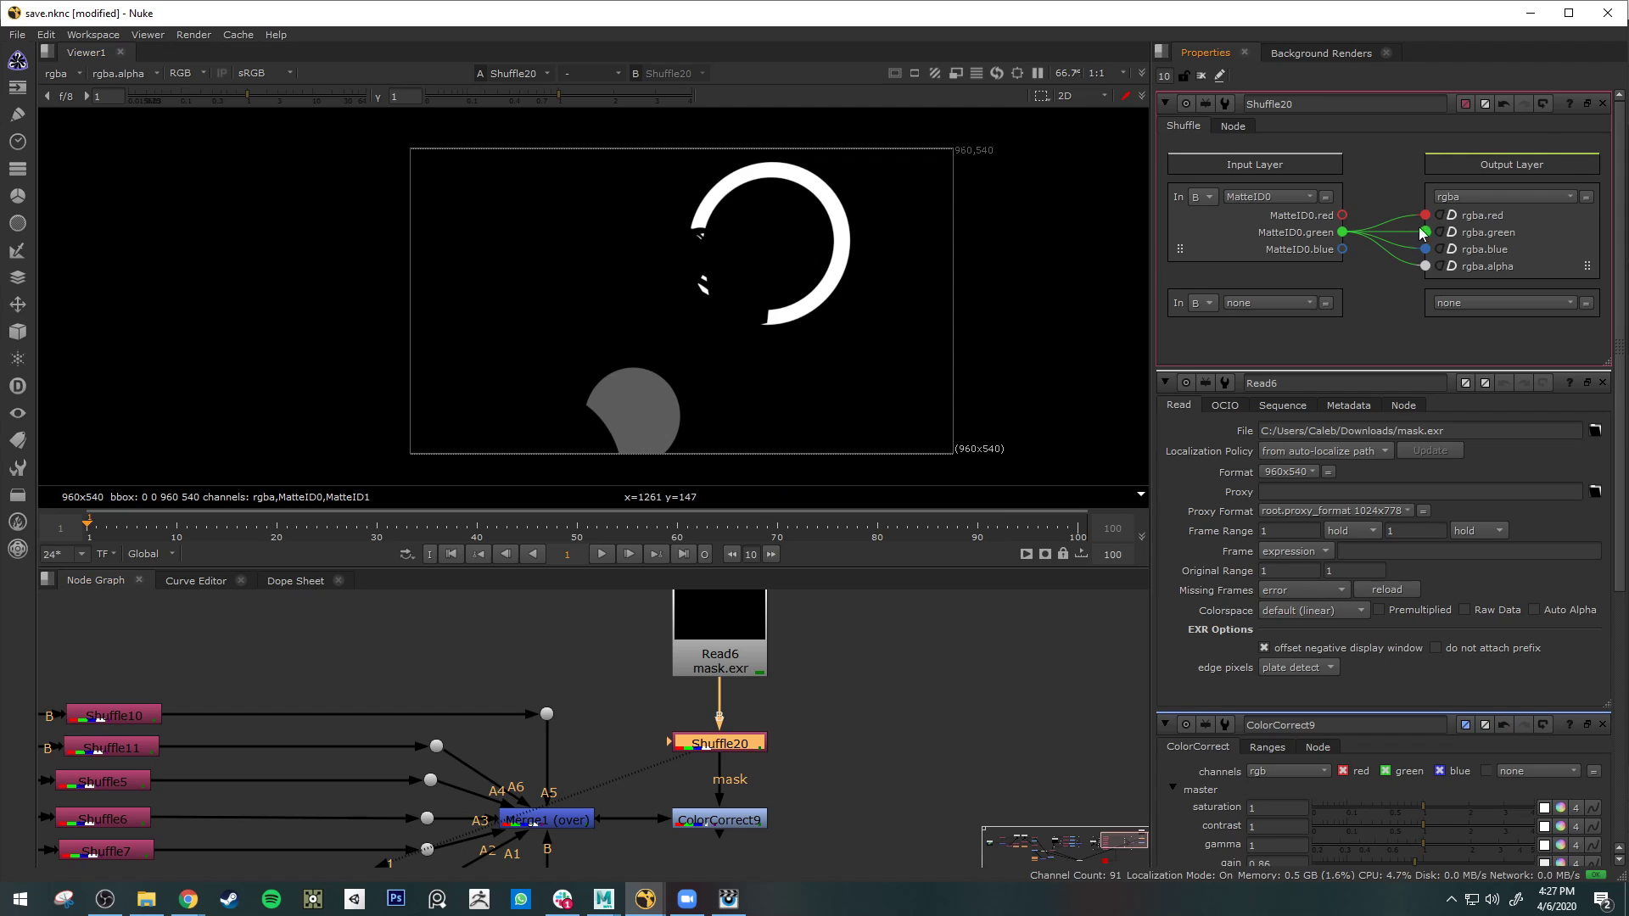
pyautogui.click(905, 704)
pyautogui.hotkey('ctrl', 'z')
pyautogui.hotkey('ctrl', 'z')
pyautogui.hotkey('ctrl', 'z')
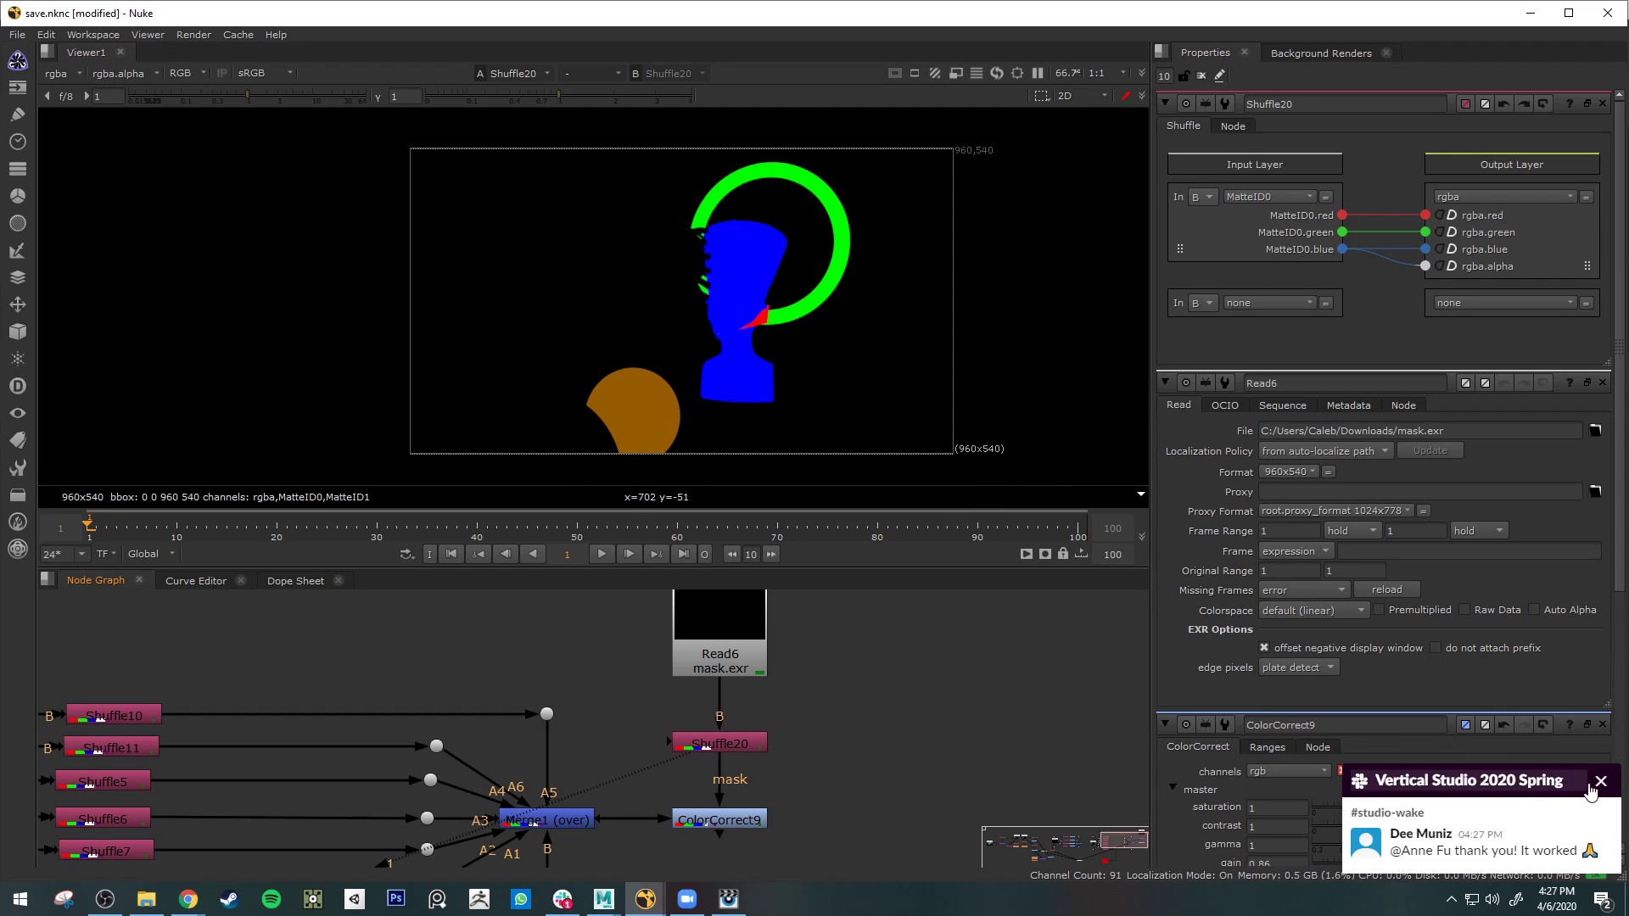
# - Route MatteID0.green to all four Shuffle20 outputs, view ColorCorrect9 and set its master gain to 1.52
pyautogui.moveTo(1342, 231); pyautogui.dragTo(1425, 265)
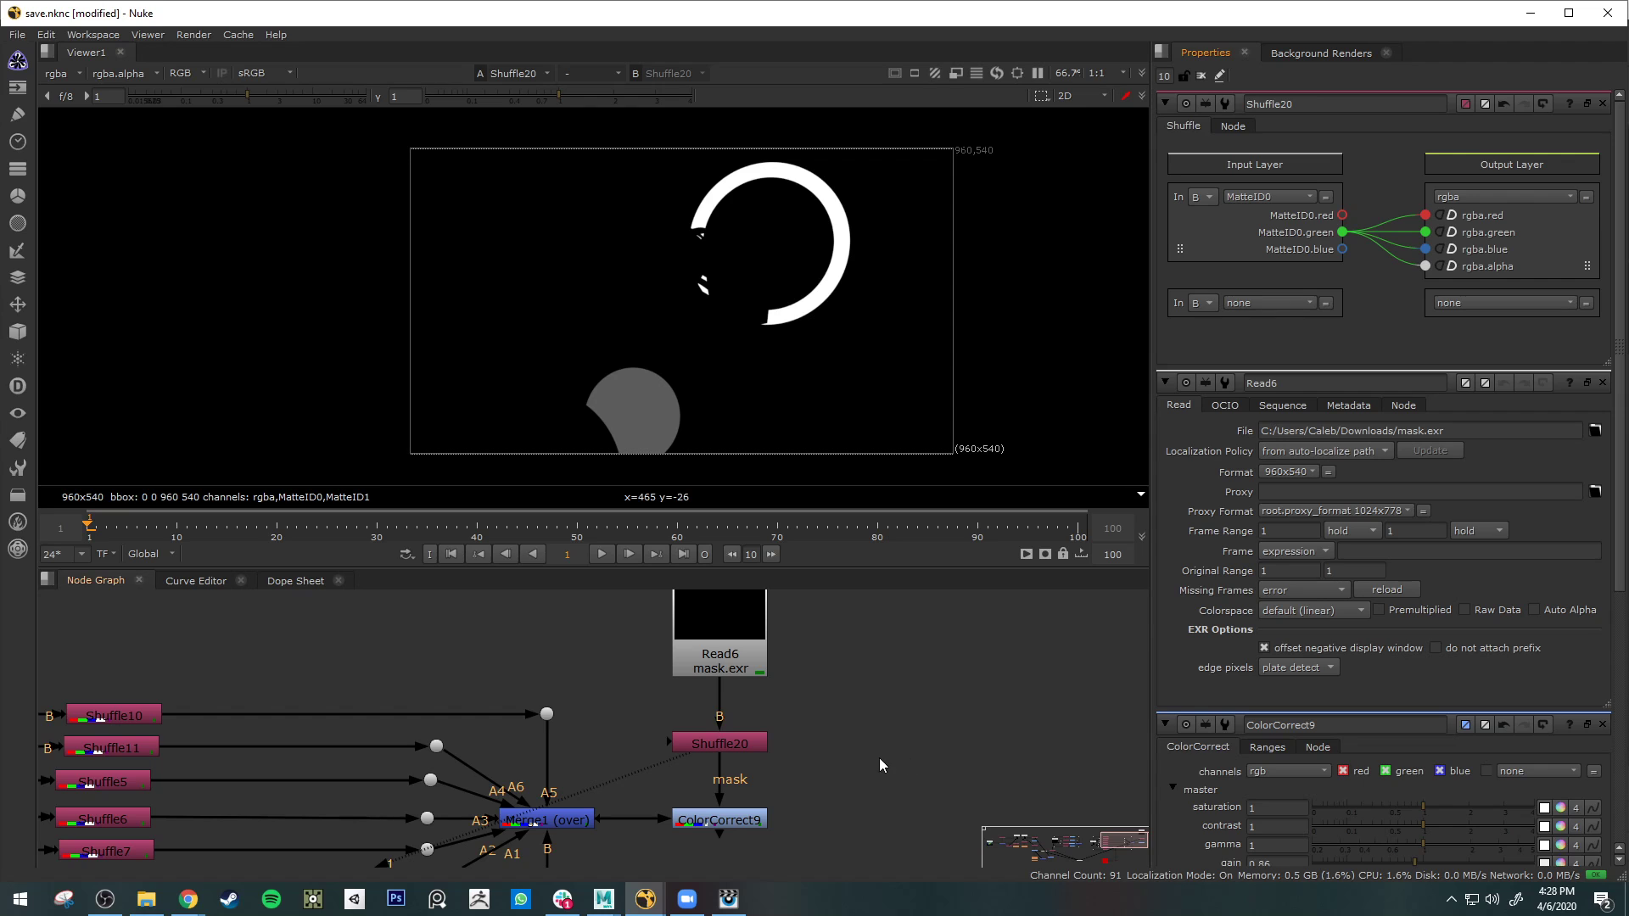
pyautogui.moveTo(877, 753); pyautogui.dragTo(932, 700, button='middle')
pyautogui.click(799, 765)
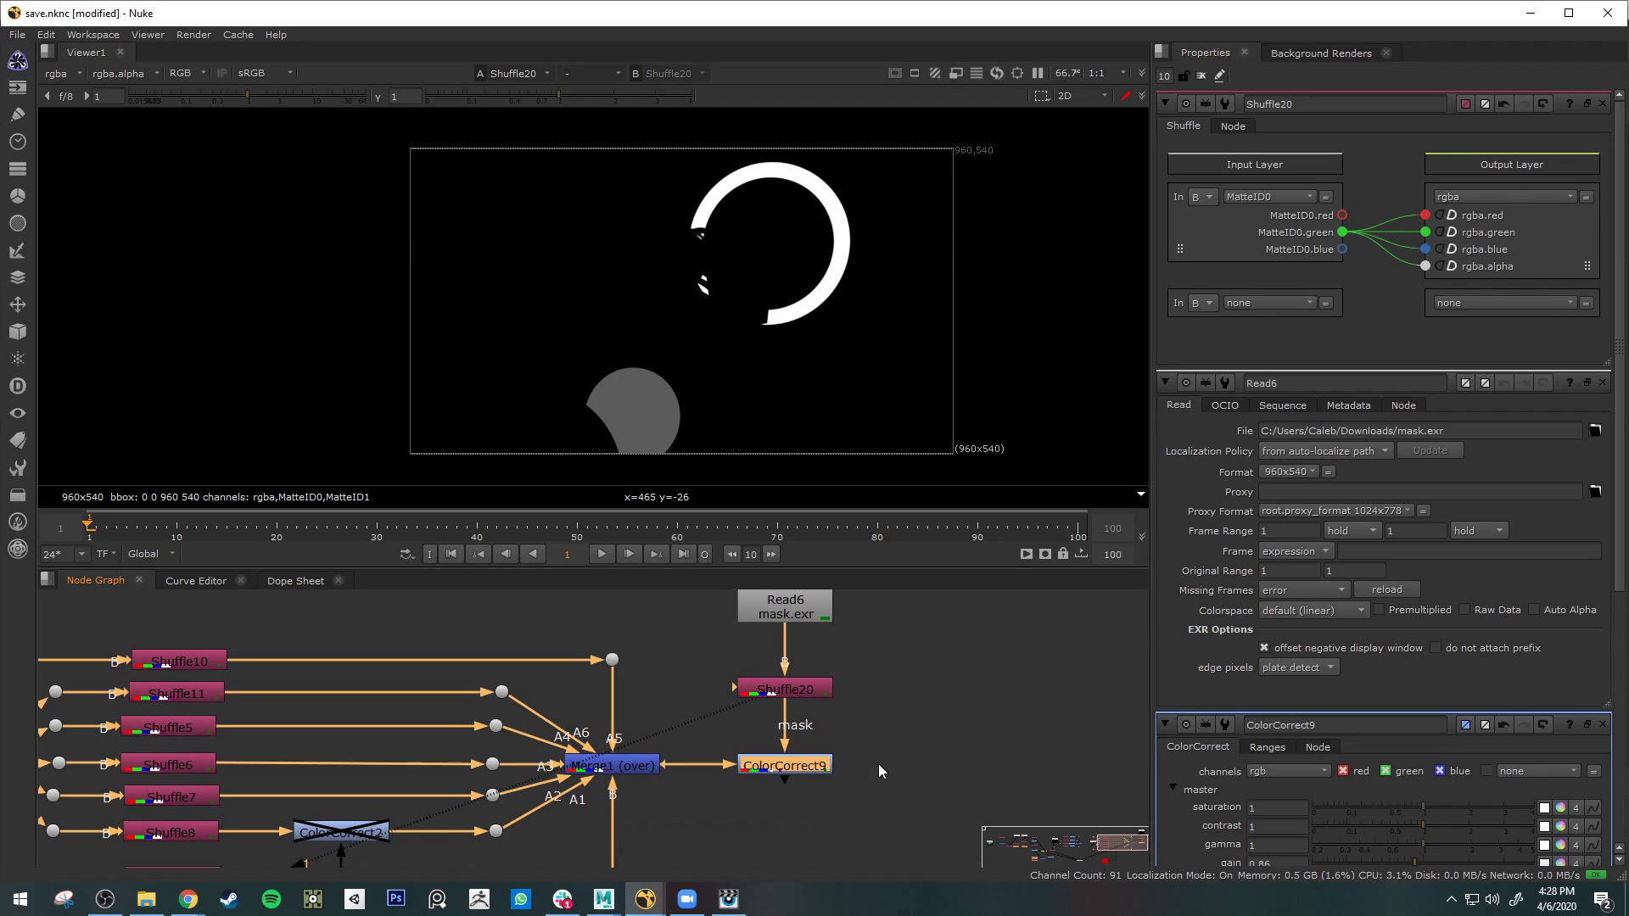
pyautogui.press('1')
pyautogui.doubleClick(821, 767)
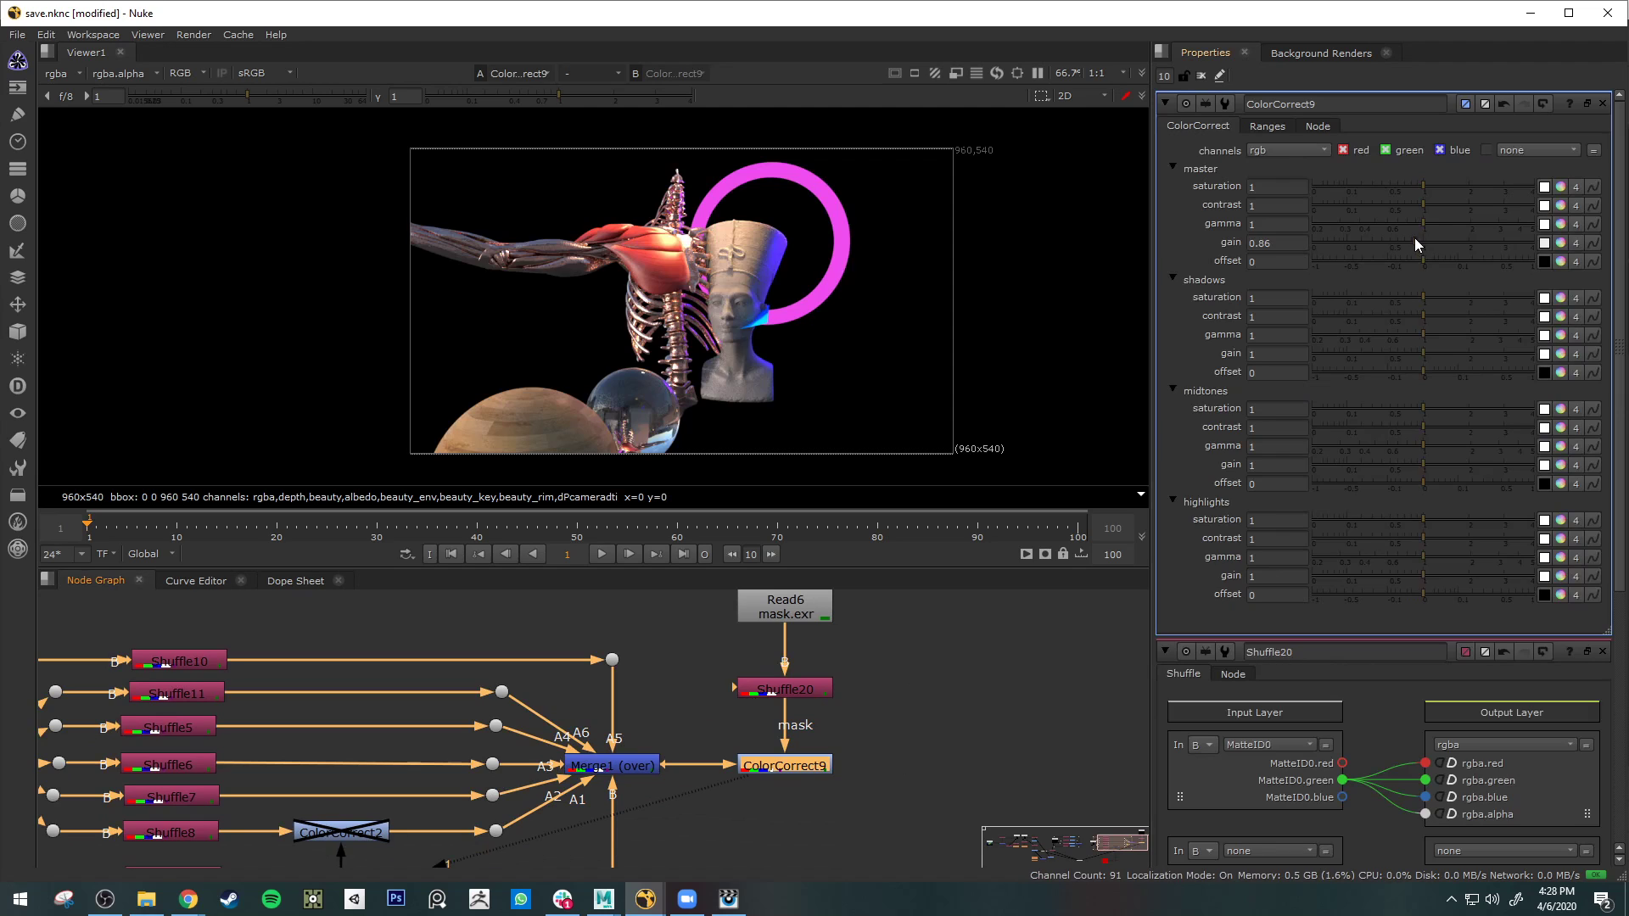
pyautogui.moveTo(1414, 242); pyautogui.dragTo(1449, 243)
# - Display Shuffle20 and route MatteID0.red to its red, green, blue and alpha outputs
pyautogui.click(826, 690)
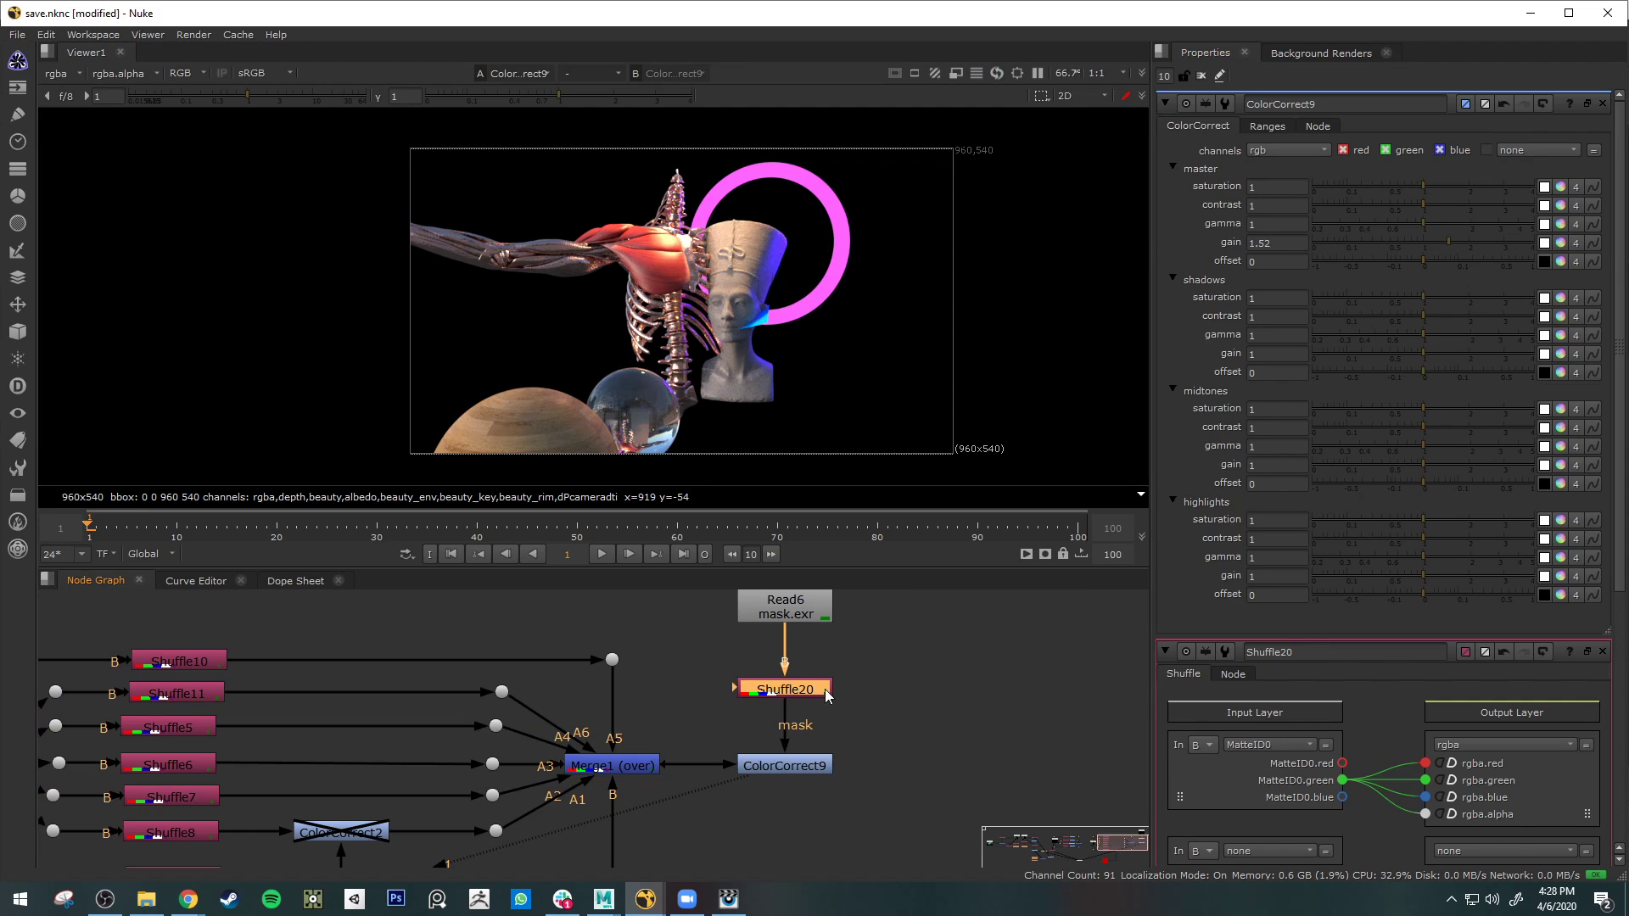
pyautogui.press('1')
pyautogui.click(847, 700)
pyautogui.doubleClick(818, 697)
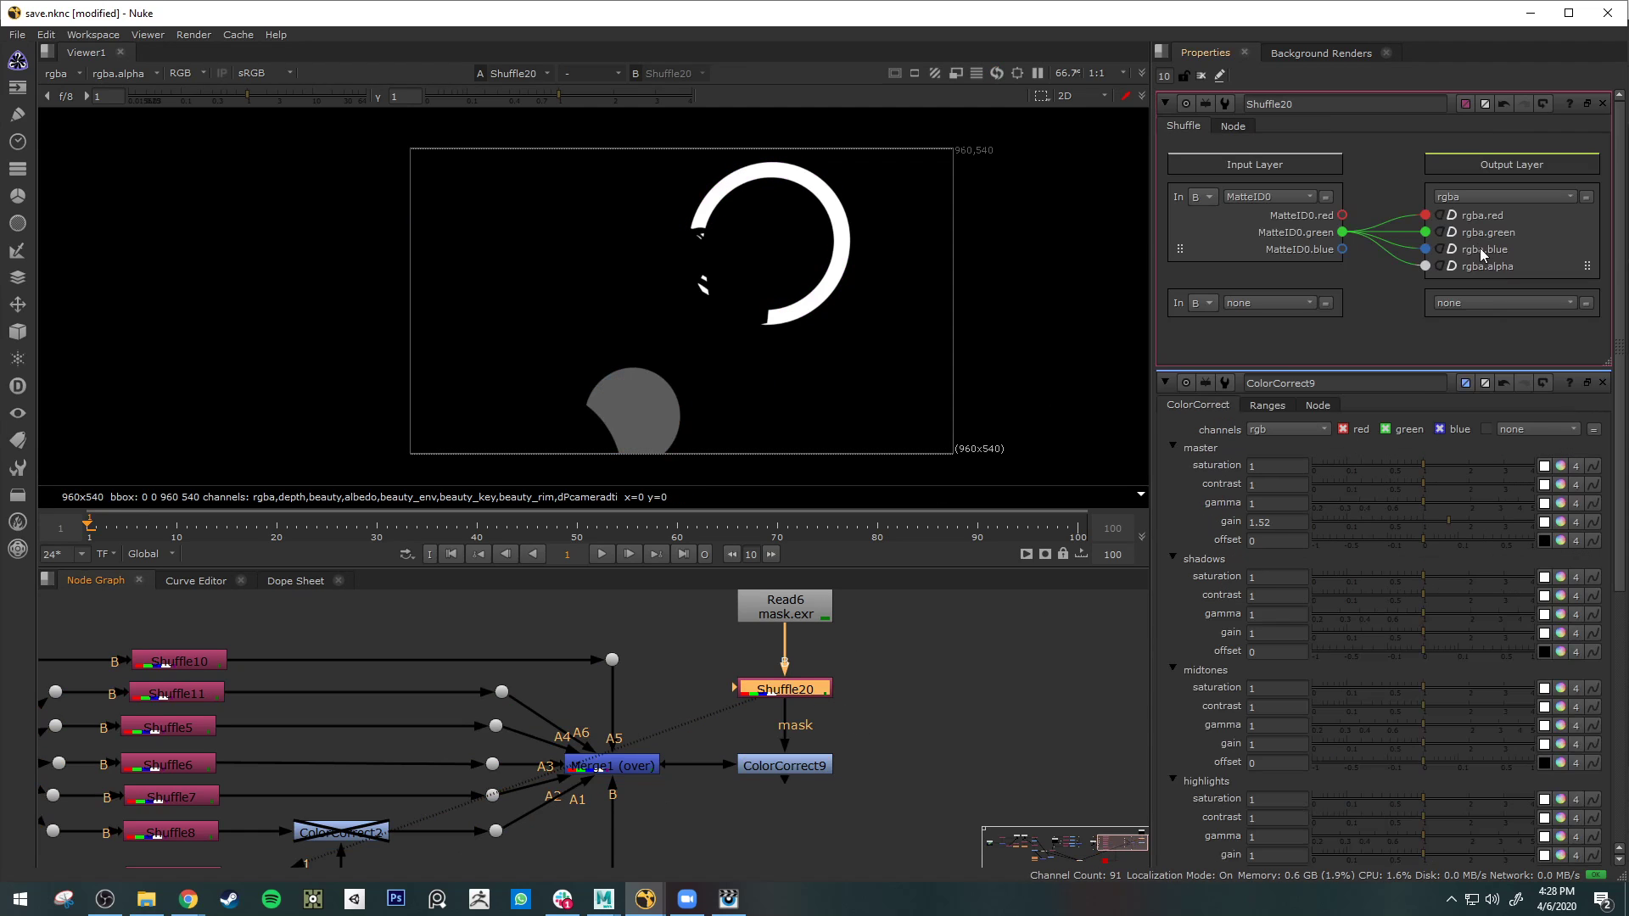
pyautogui.moveTo(1343, 214); pyautogui.dragTo(1425, 249)
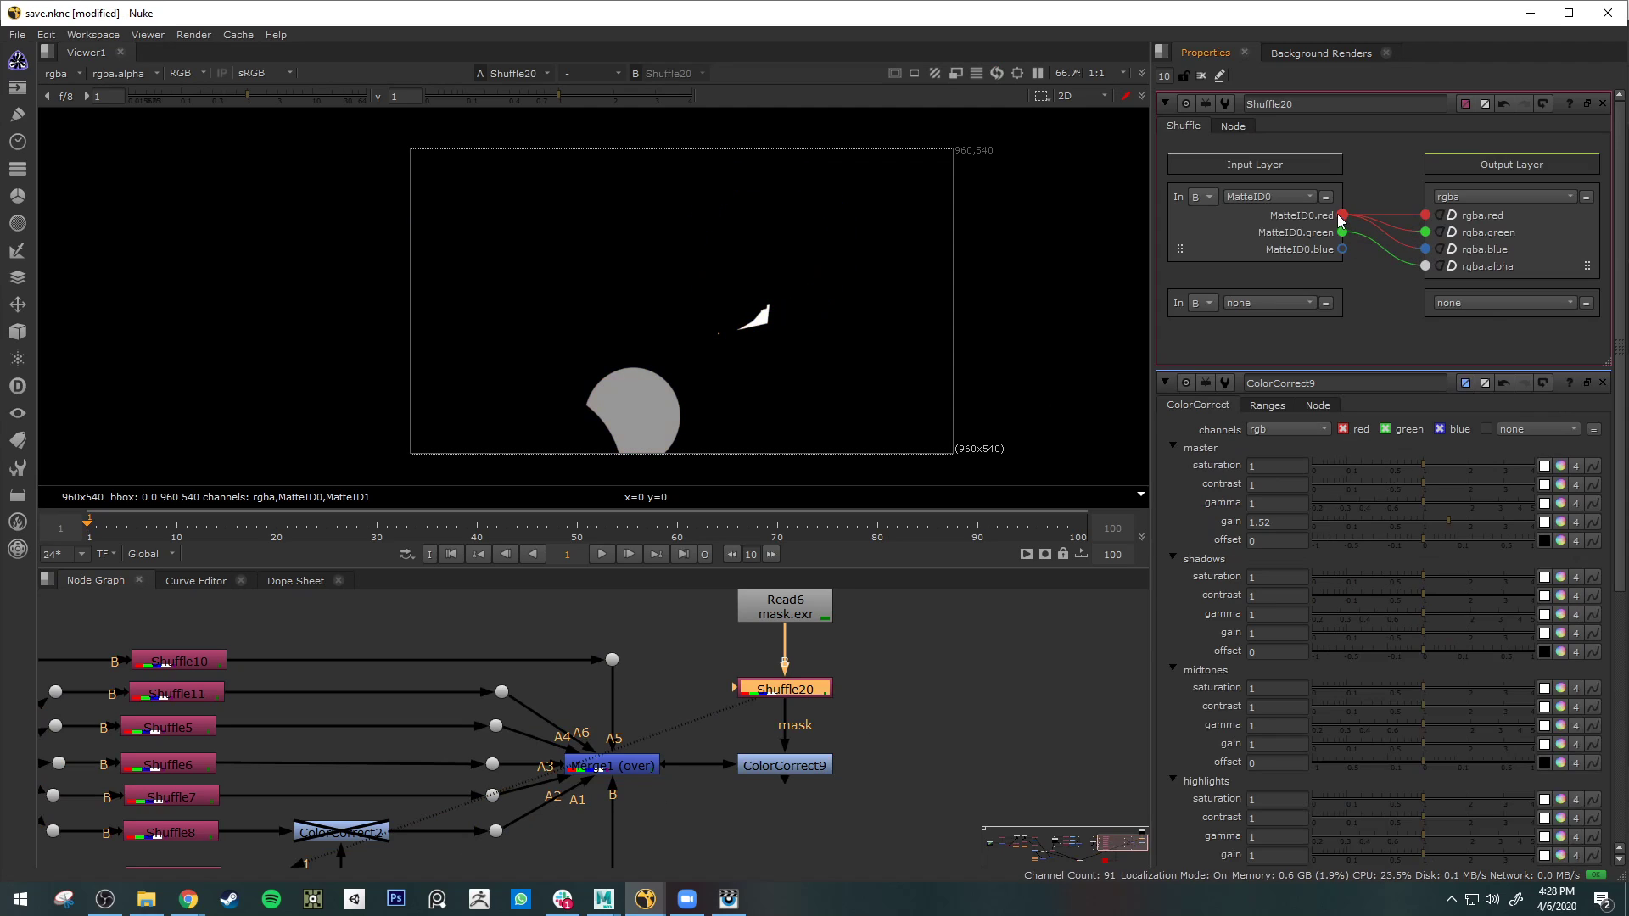
pyautogui.moveTo(1342, 215); pyautogui.dragTo(1425, 265)
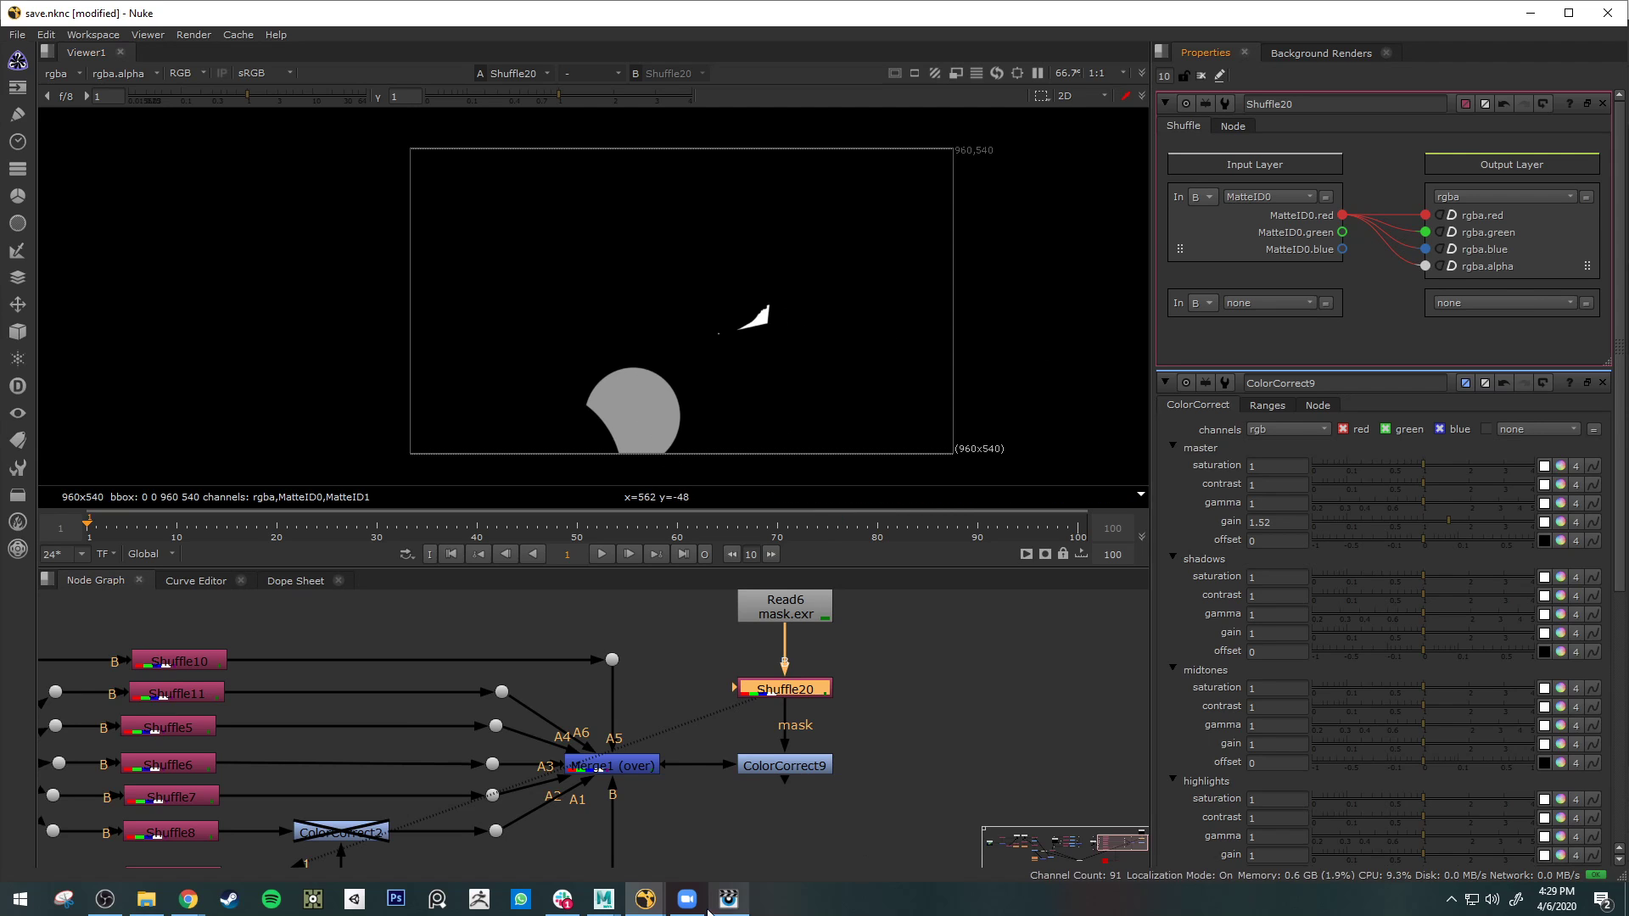
# - Switch to Maya and inspect the MatteID user attributes of the bust, the torus ring and neighbouring scene objects
pyautogui.moveTo(603, 899)
pyautogui.click(719, 846)
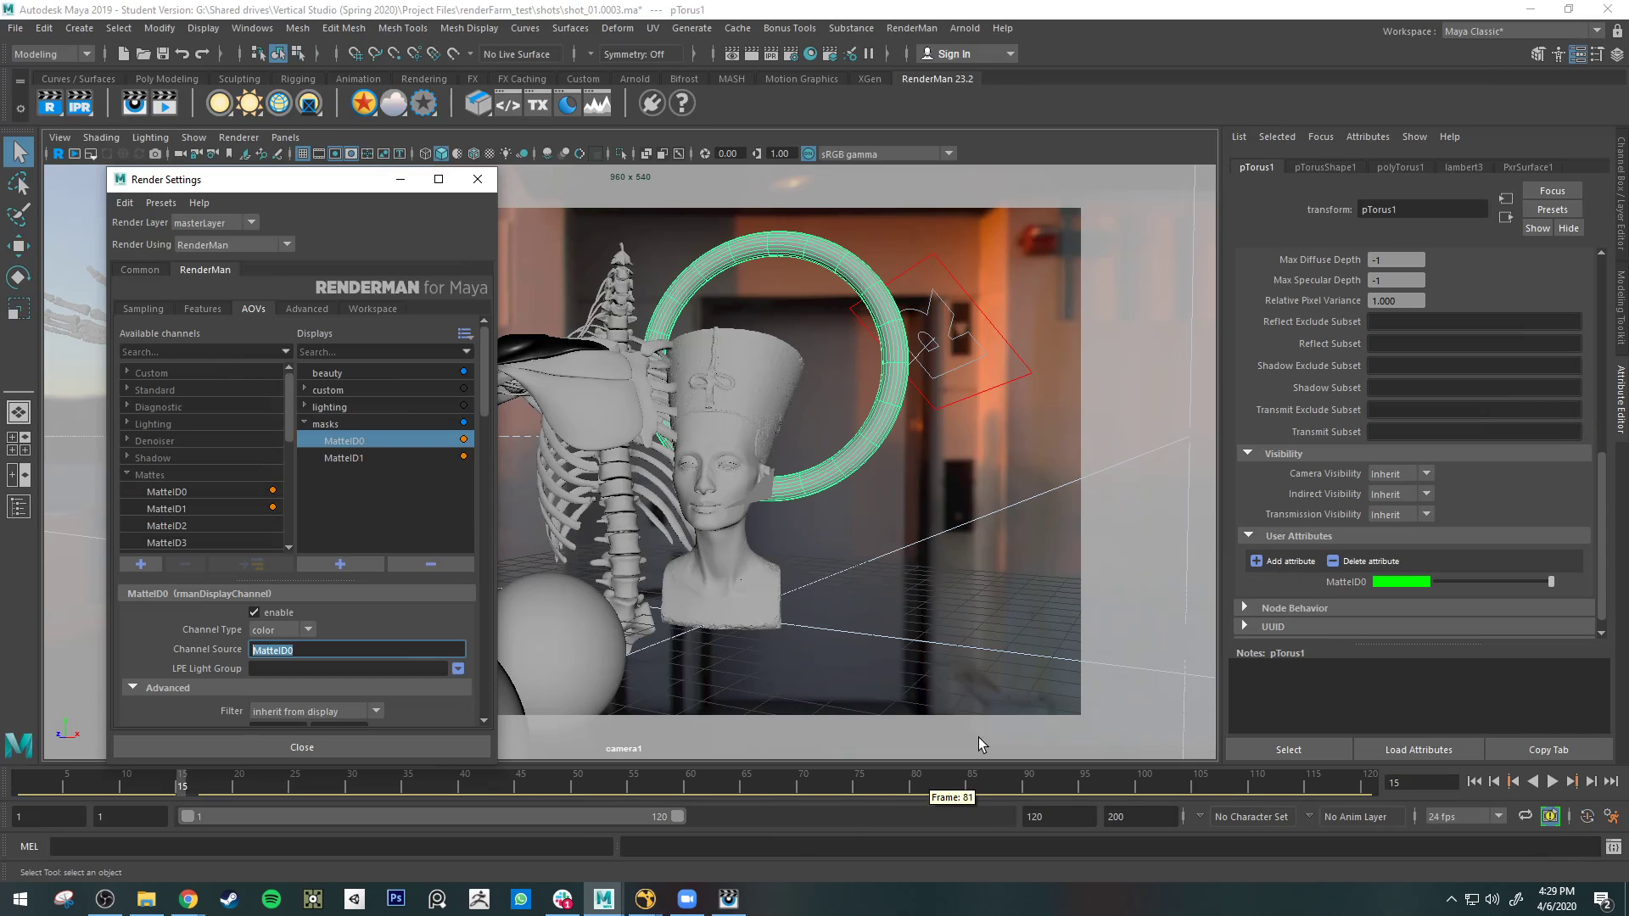
pyautogui.click(923, 620)
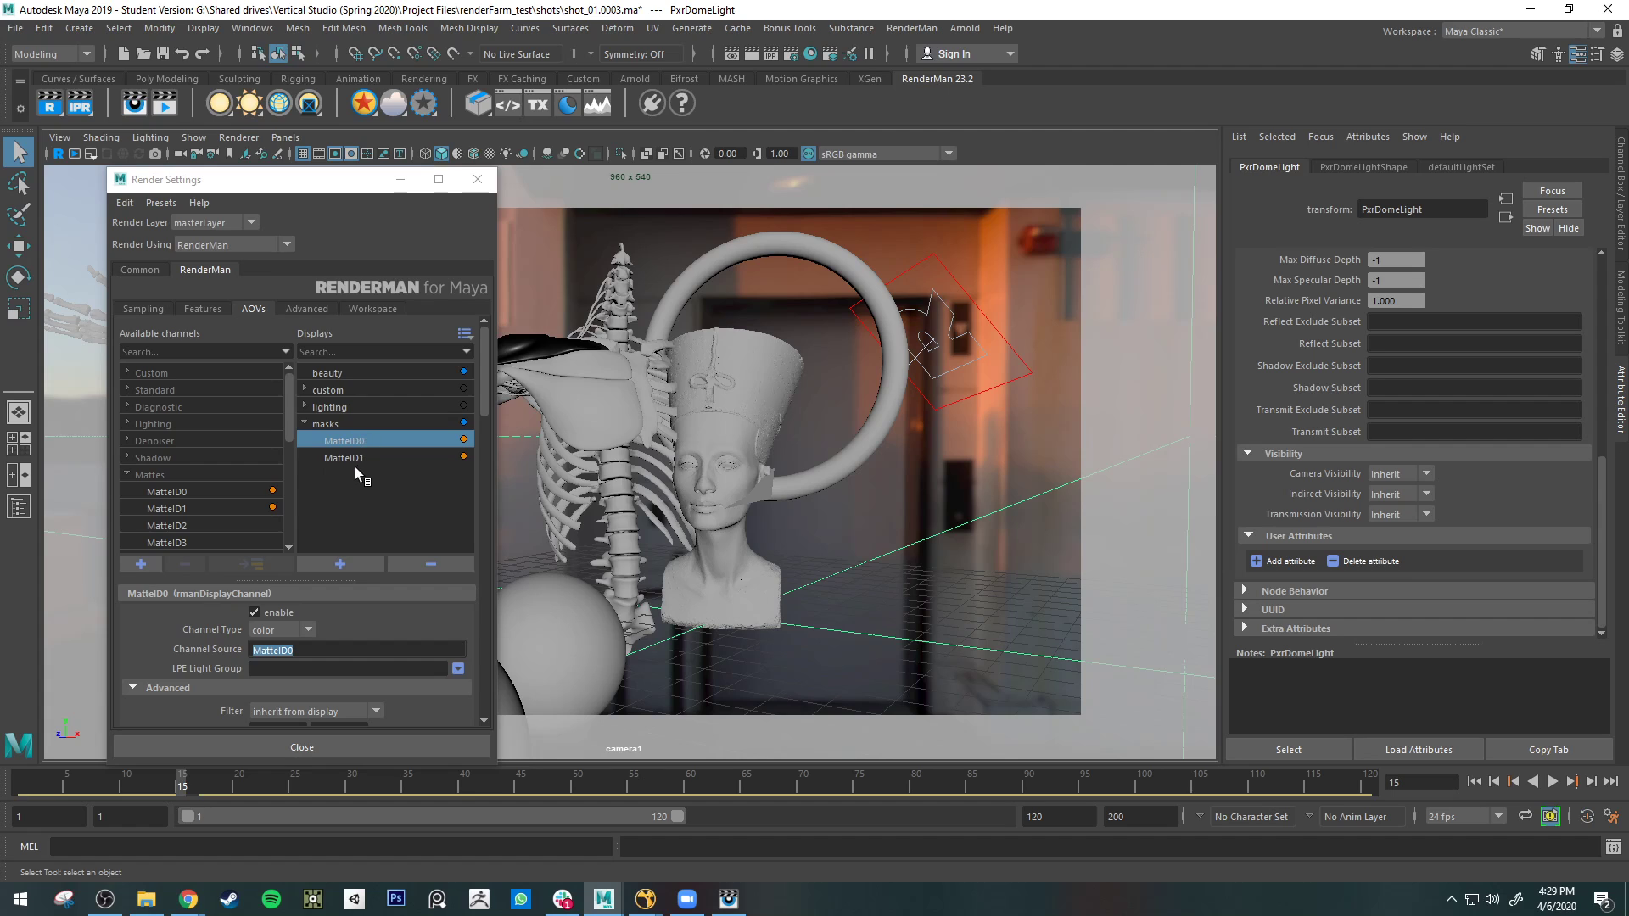
pyautogui.click(759, 587)
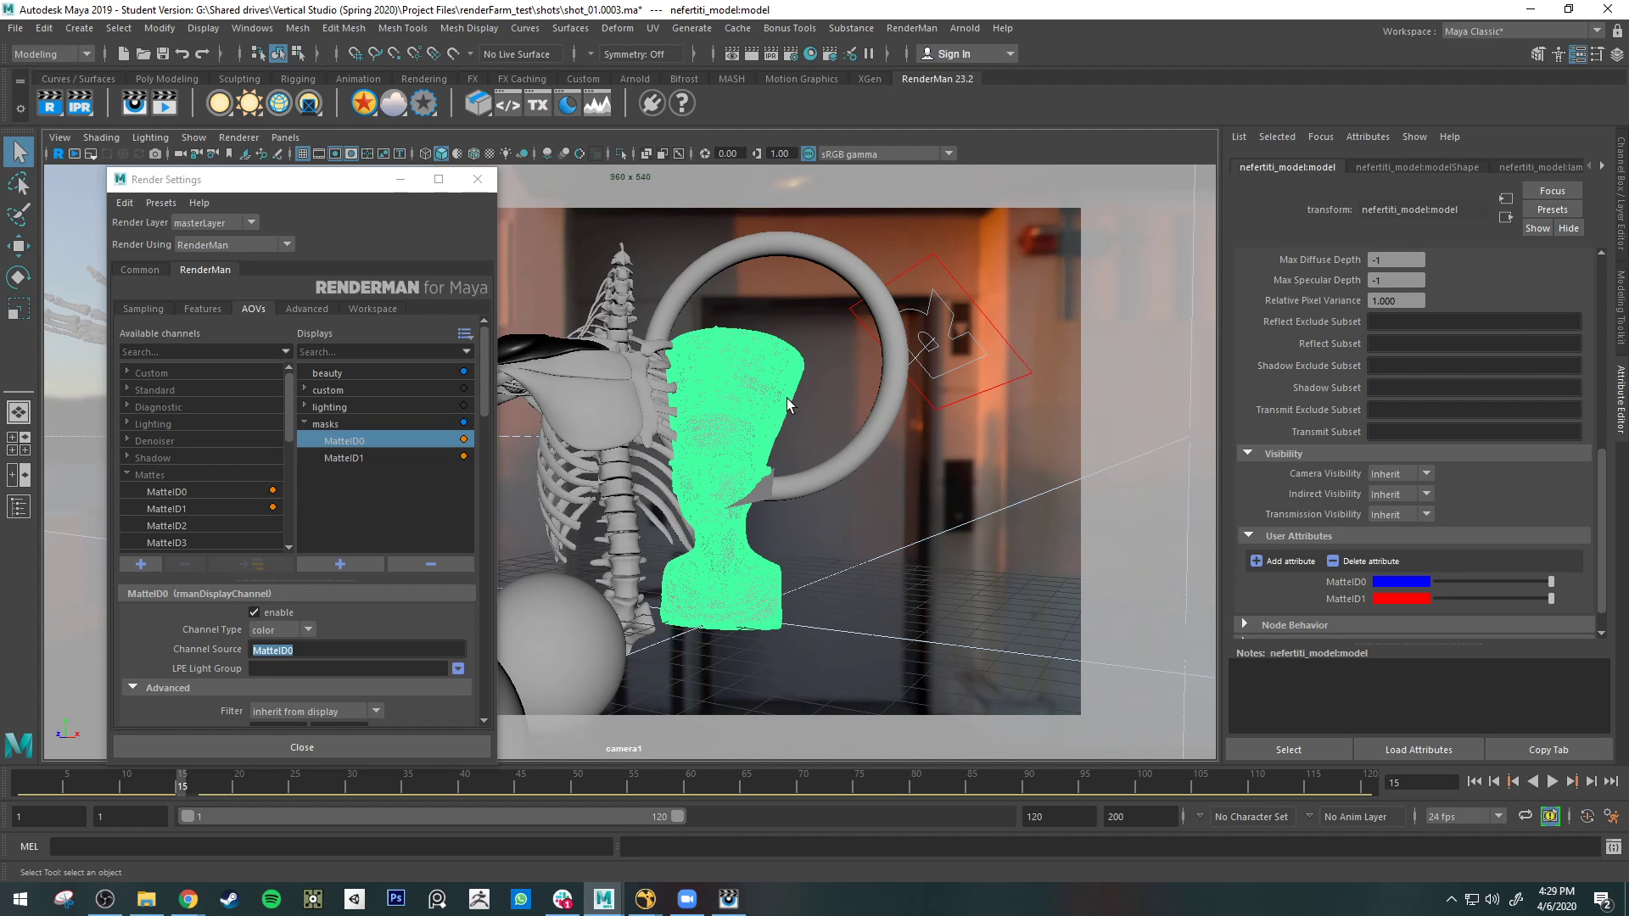
pyautogui.click(916, 601)
pyautogui.click(626, 411)
pyautogui.click(874, 416)
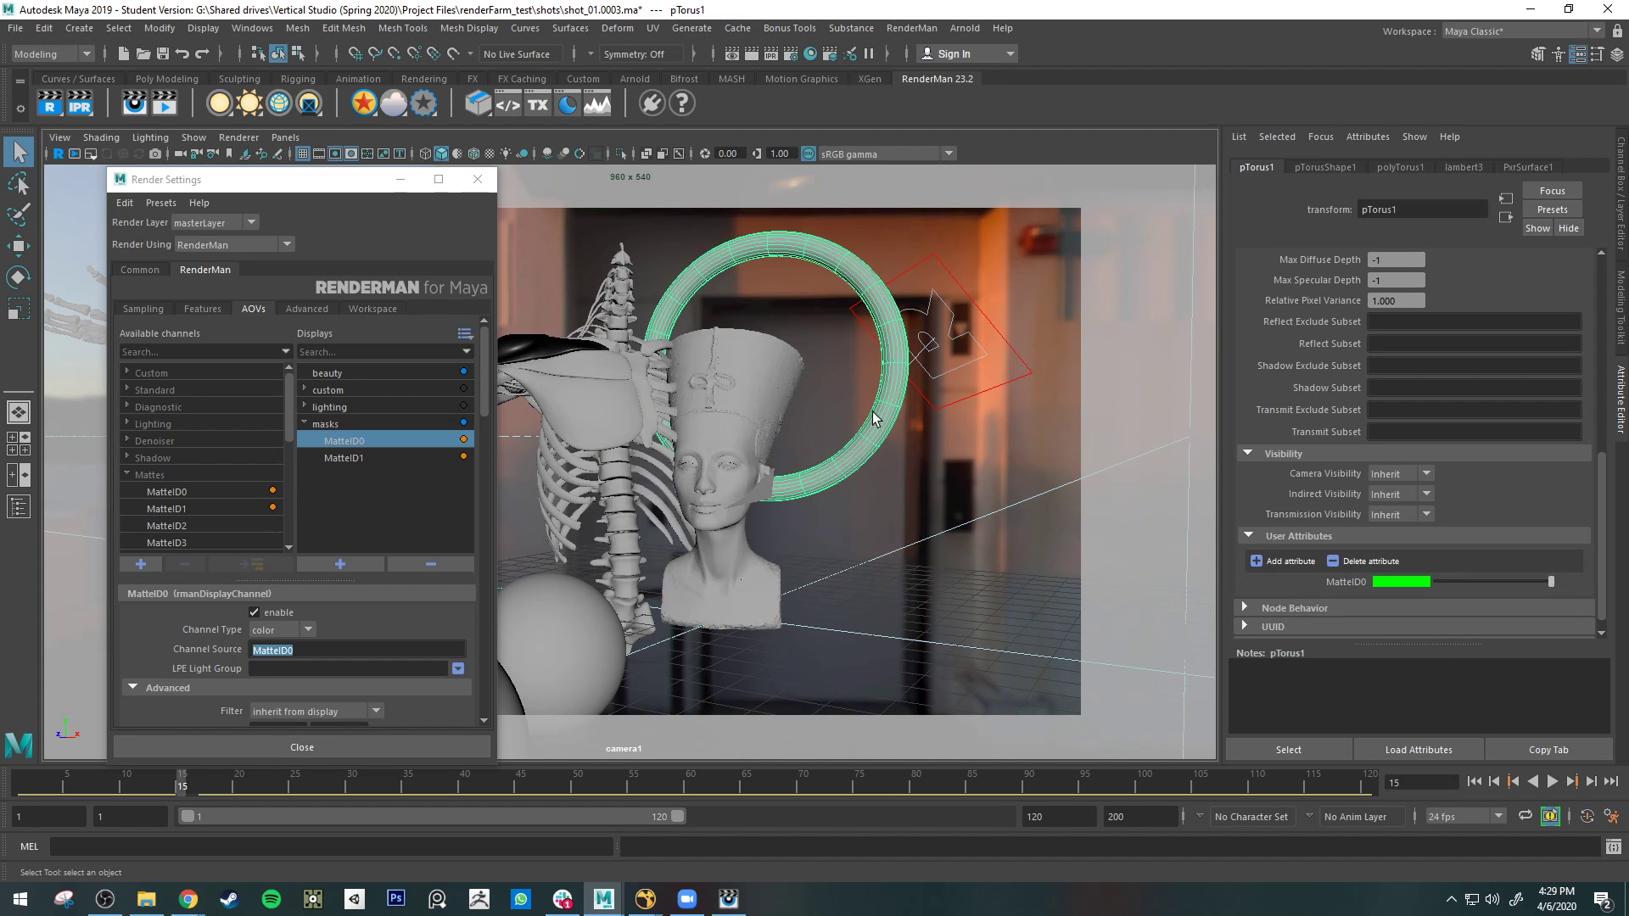
pyautogui.click(614, 297)
pyautogui.click(616, 471)
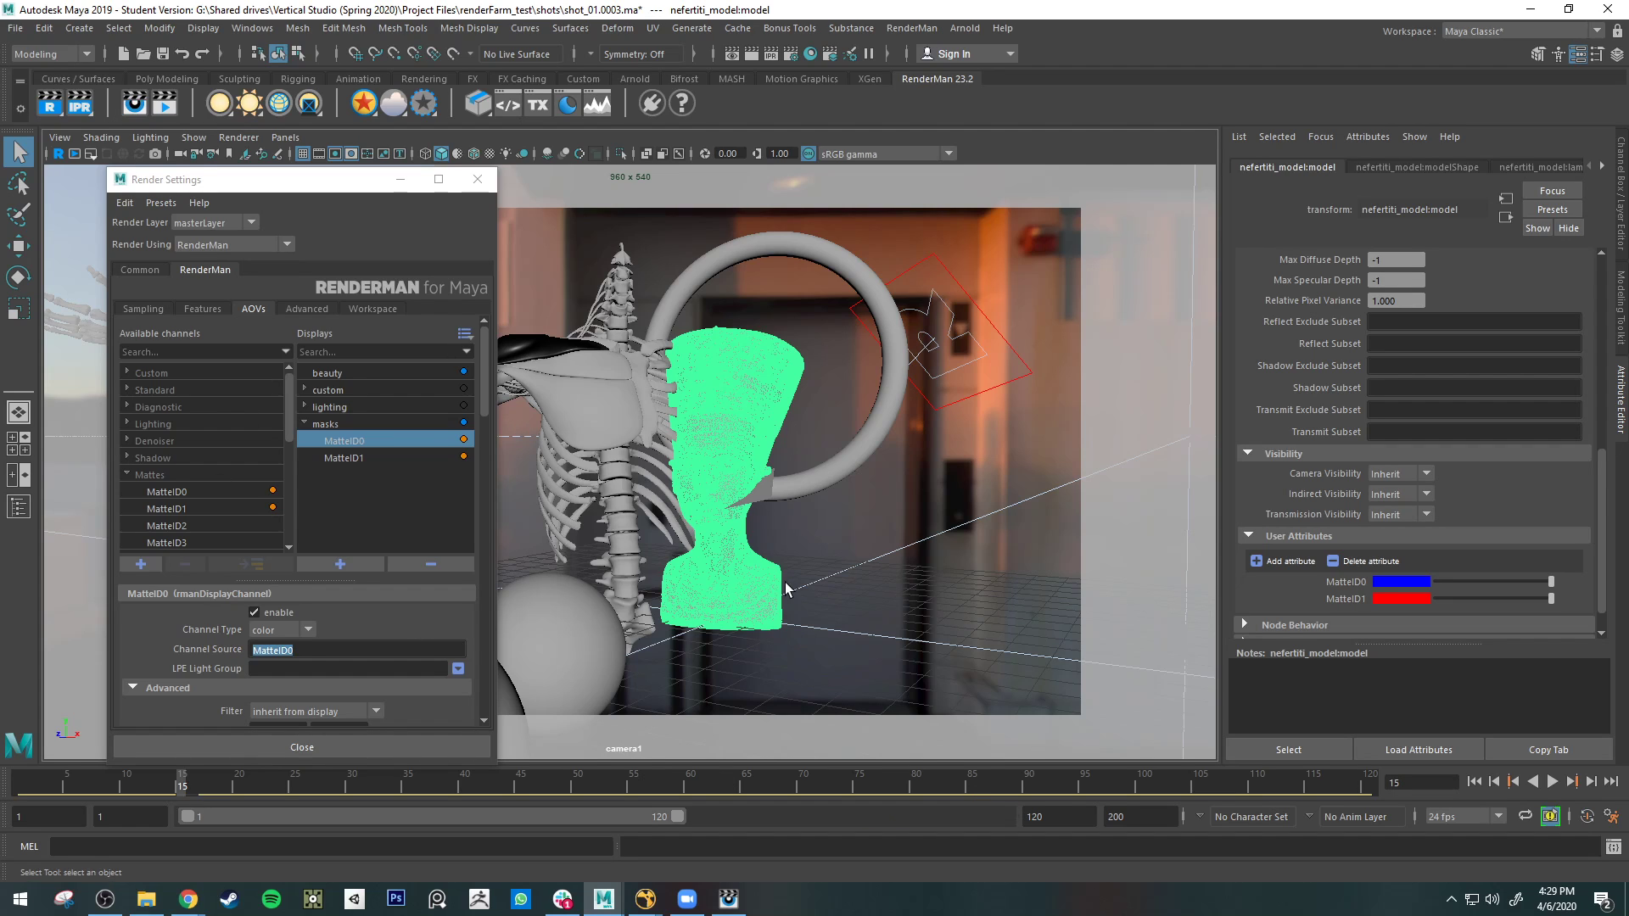
pyautogui.click(954, 694)
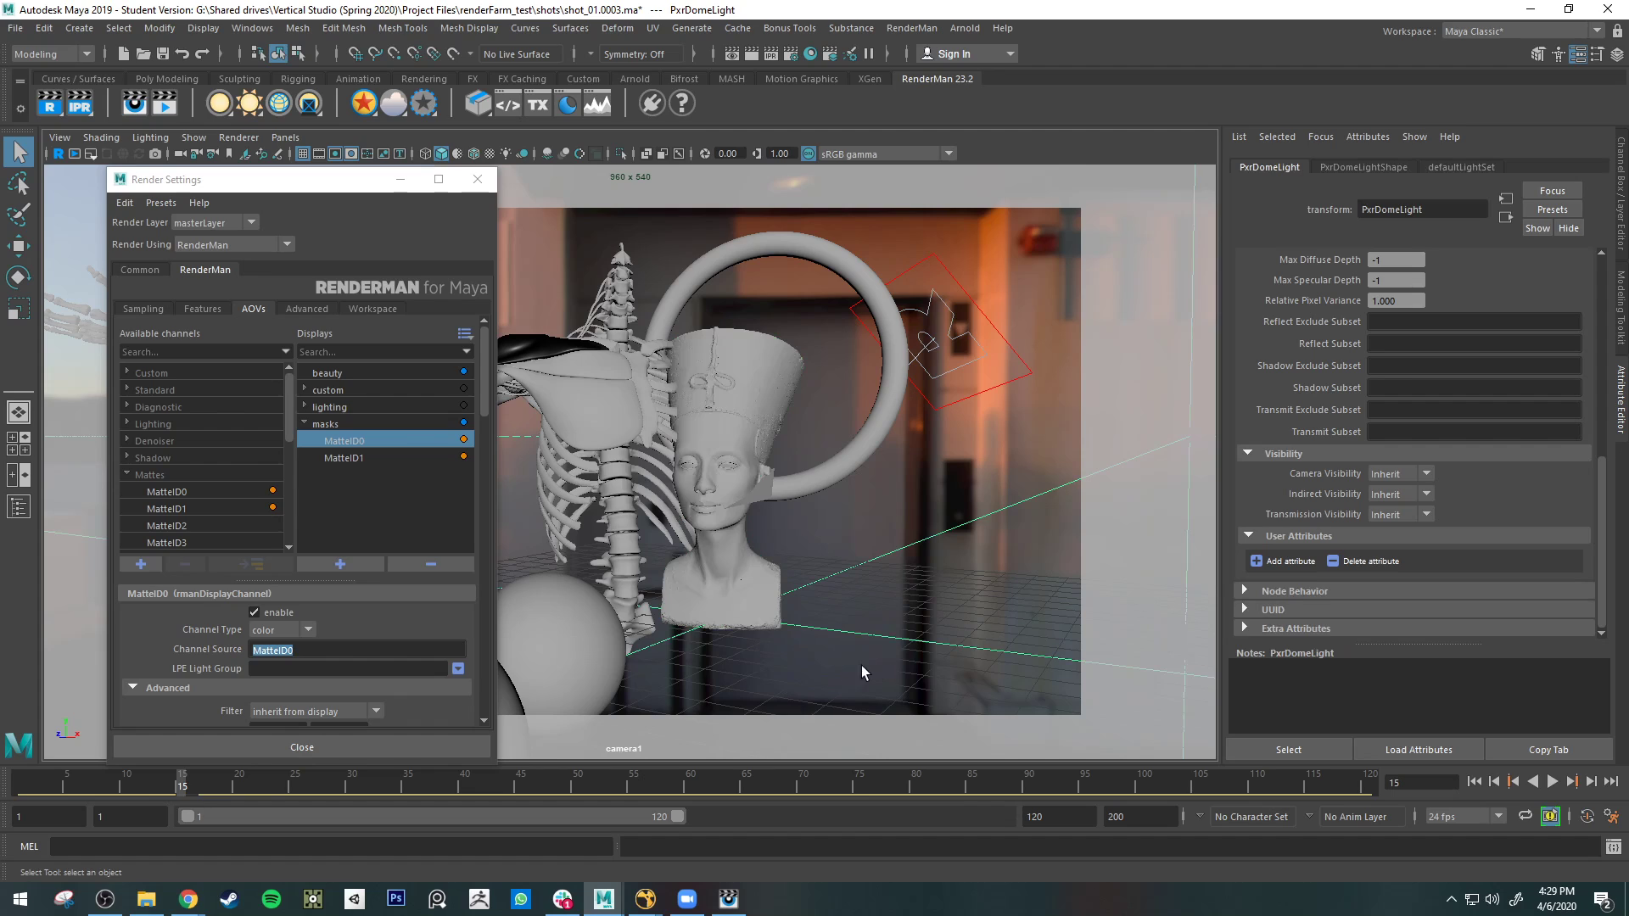
# - Delete the MatteID1 user attribute from the Nefertiti bust and deselect the bust
pyautogui.click(734, 599)
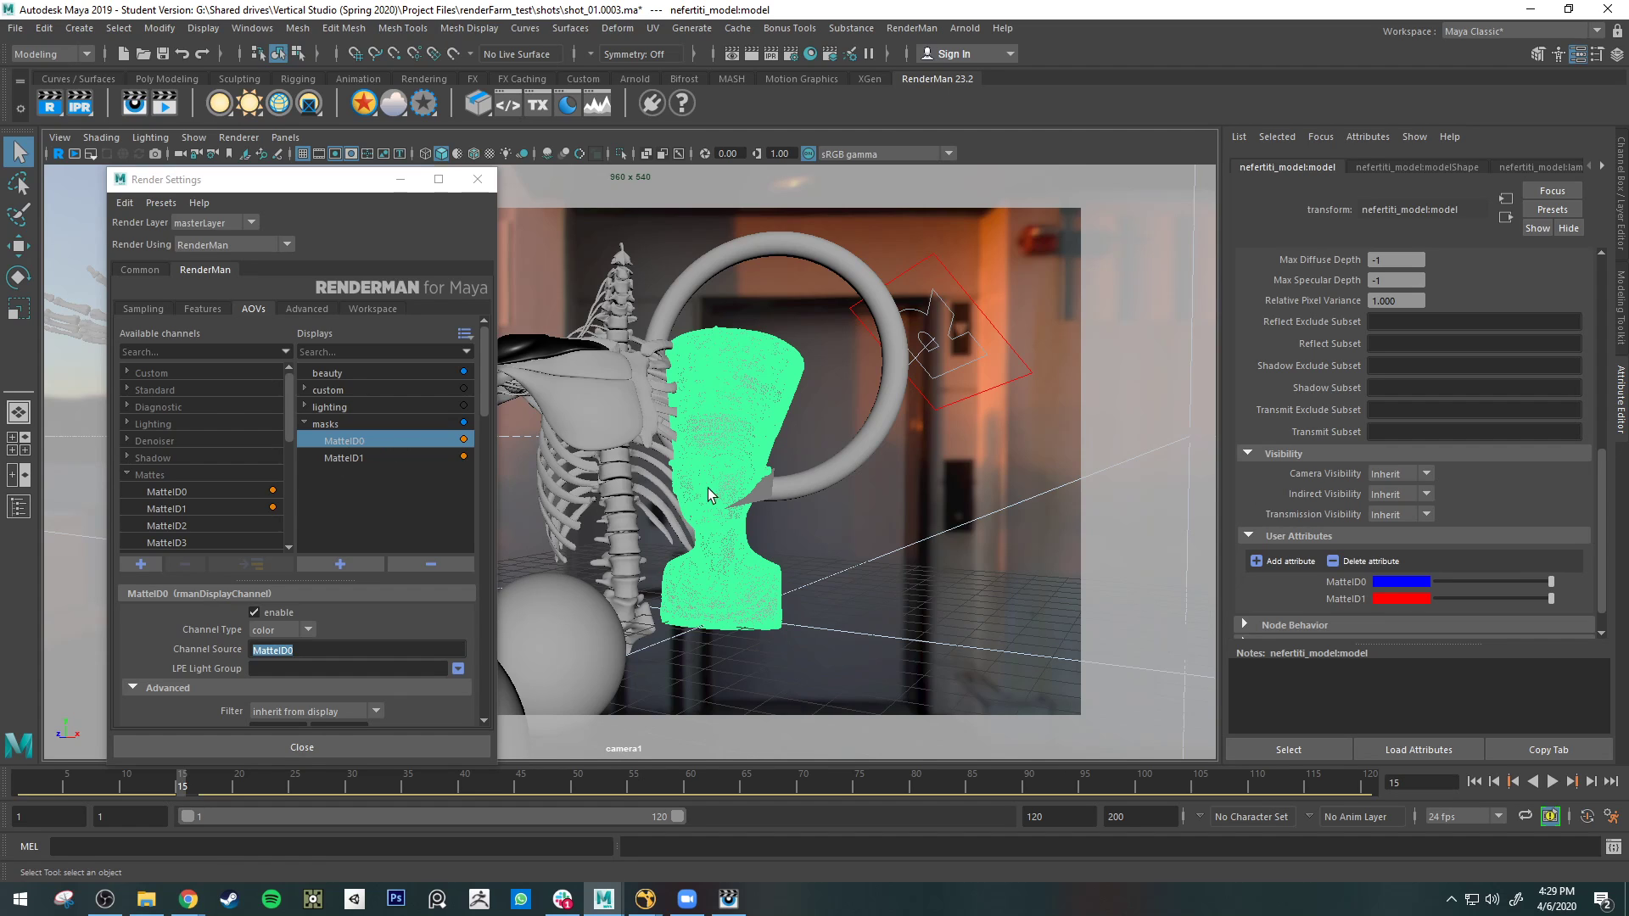
pyautogui.click(1335, 561)
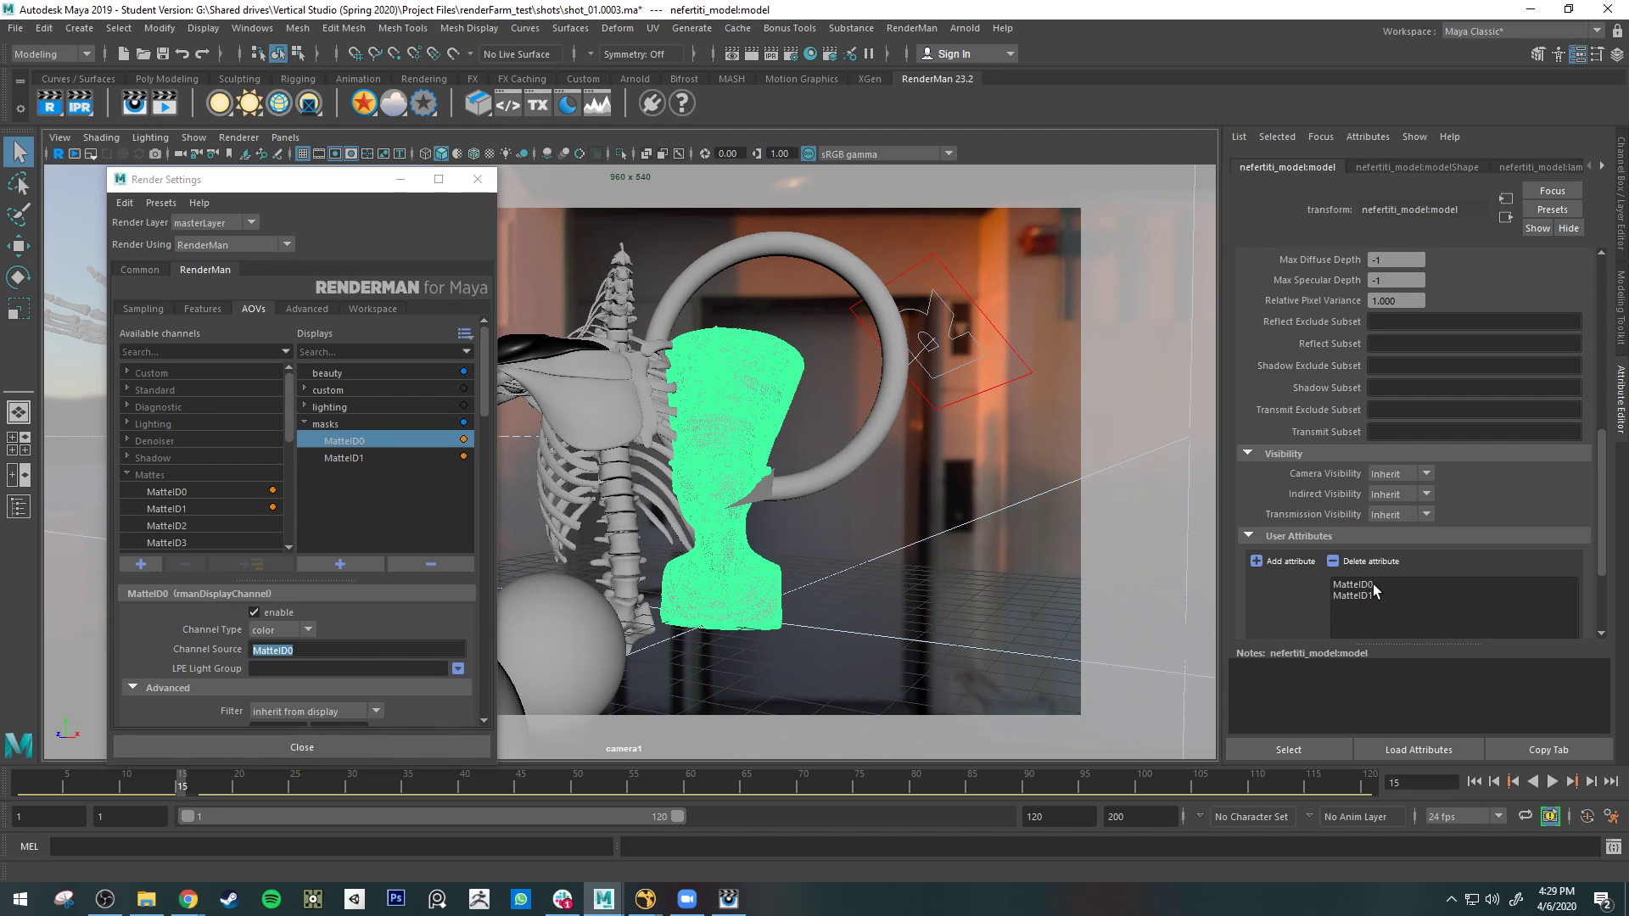
pyautogui.scroll(-2, 1372, 582)
pyautogui.click(1358, 482)
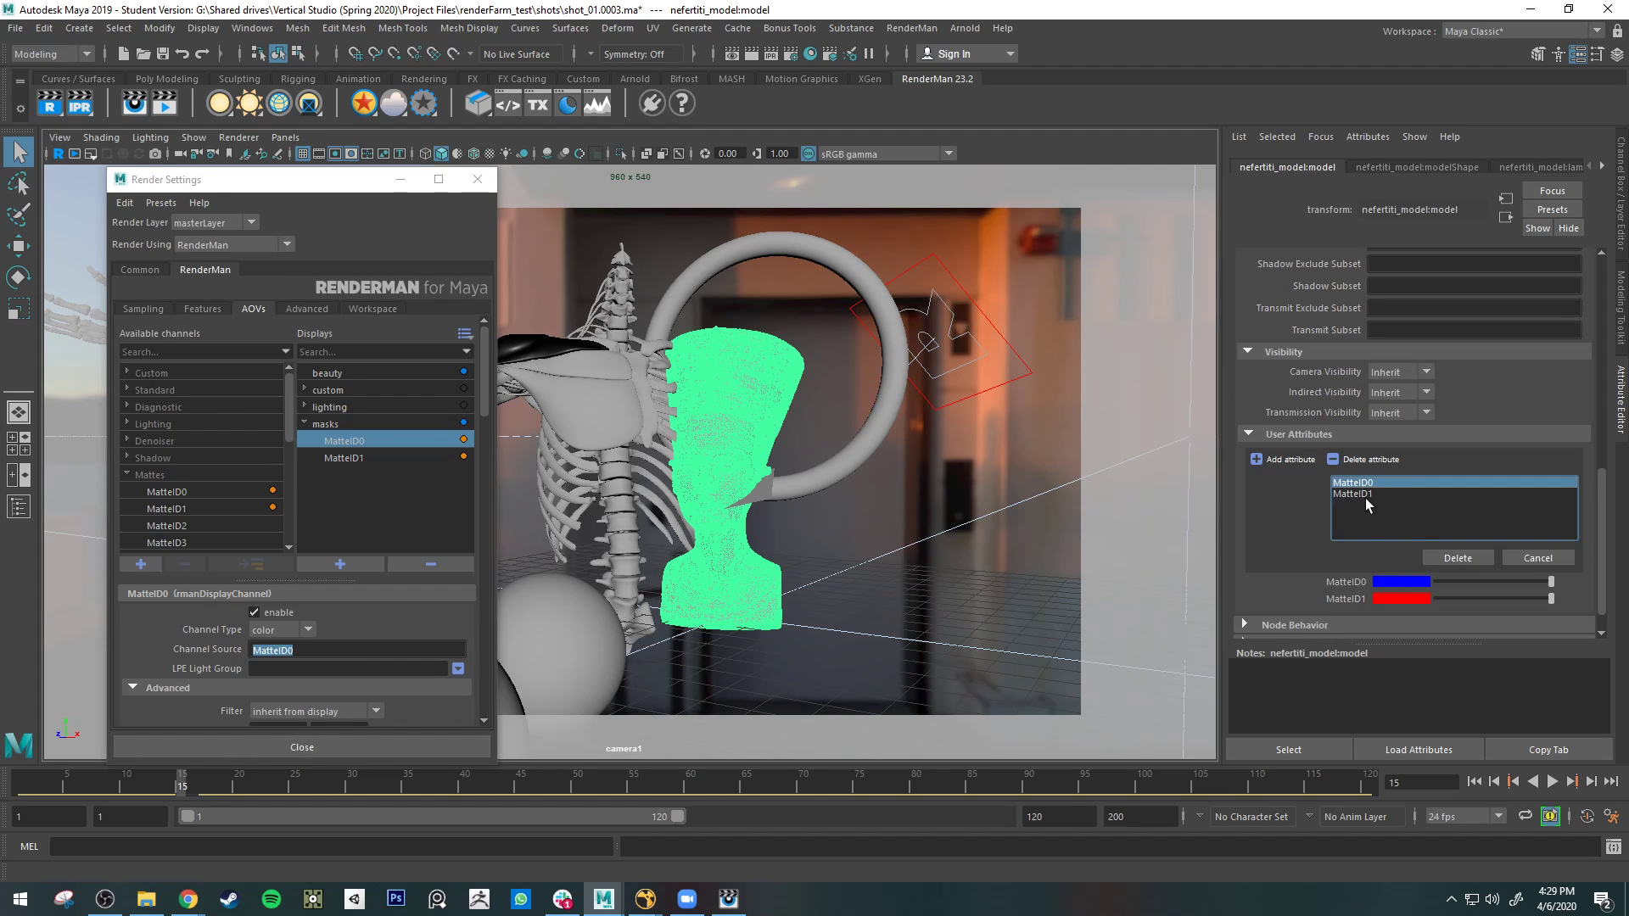
pyautogui.click(1473, 556)
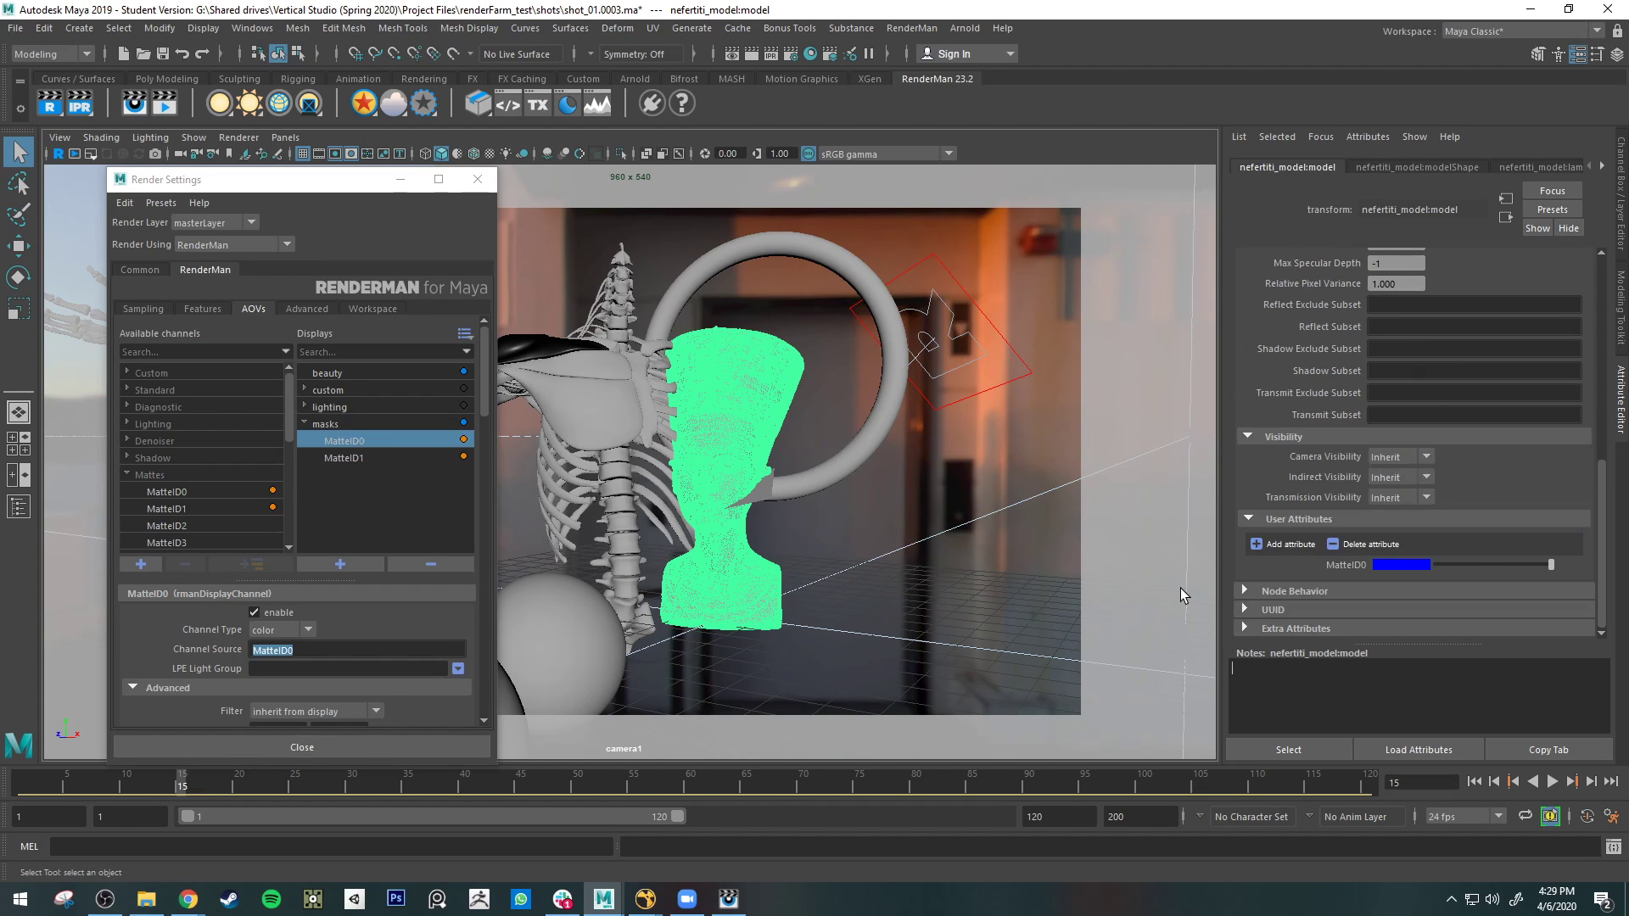
pyautogui.click(853, 567)
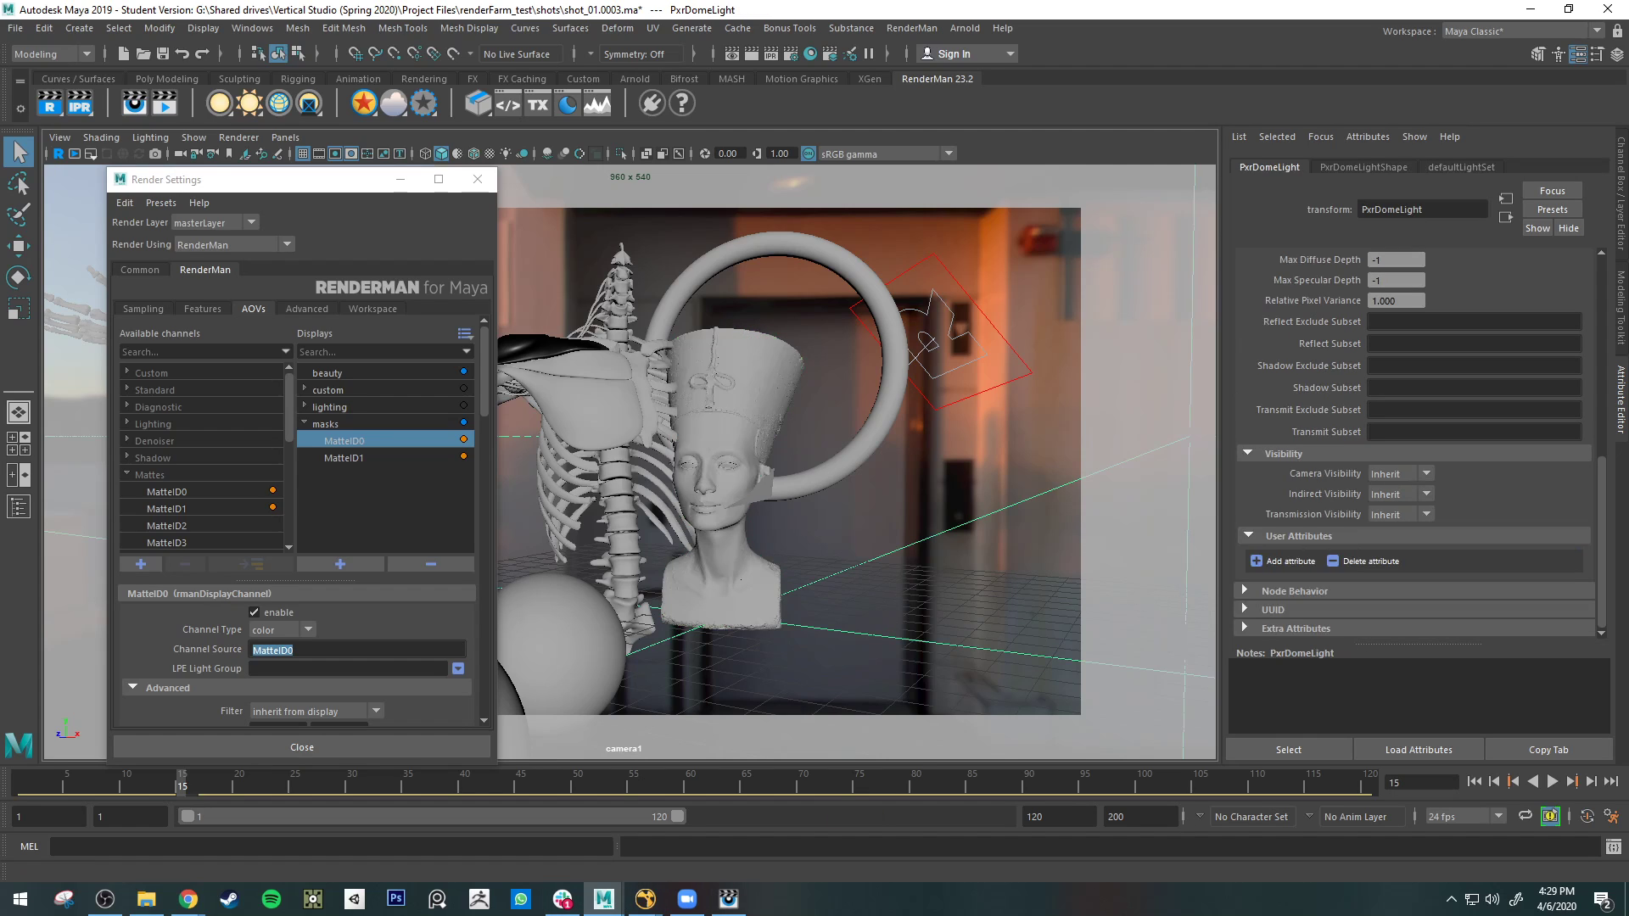